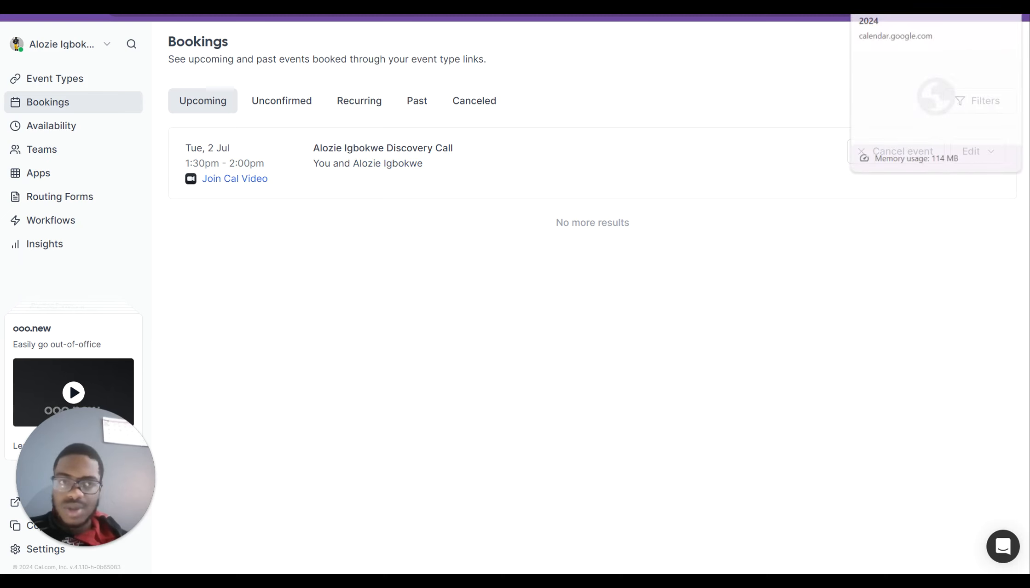
Check July 2 in Google Calendar for the 1:30pm discovery call, then return to the Airtable Lead Data base
left_click(877, 4)
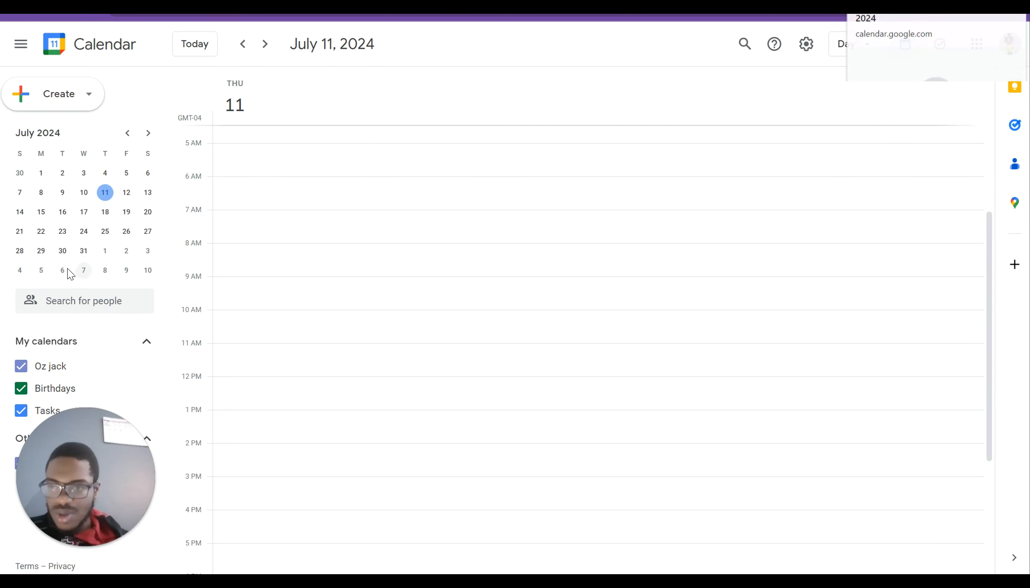
left_click(127, 254)
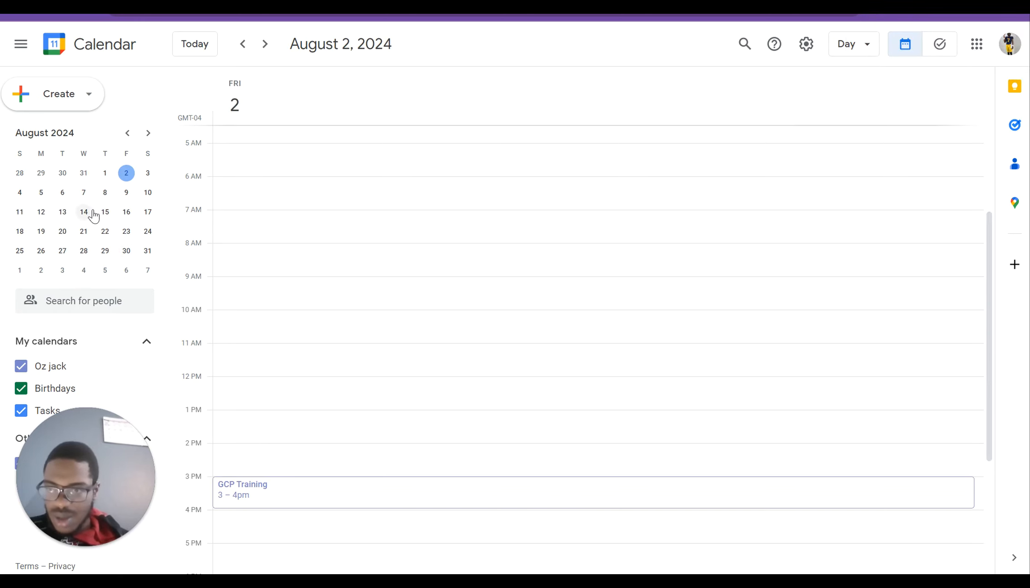
scroll(76, 189, "up", 1)
left_click(63, 174)
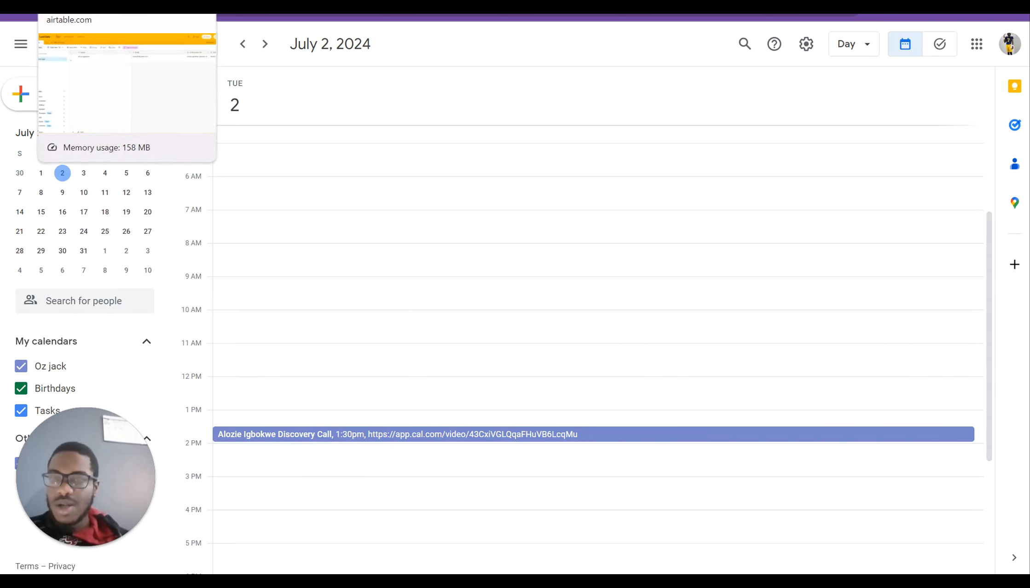
left_click(83, 7)
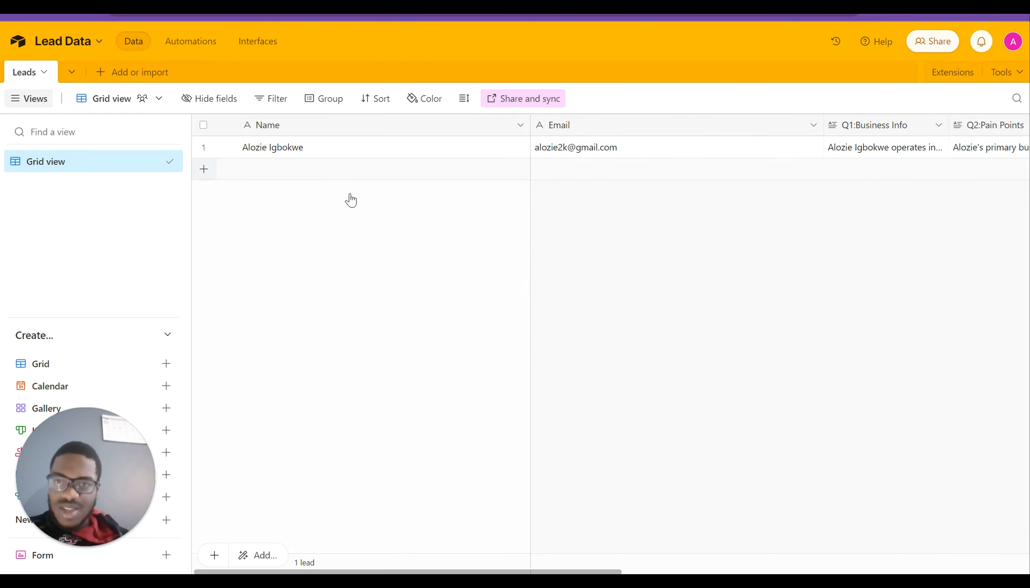
scroll(625, 154, "right", 10)
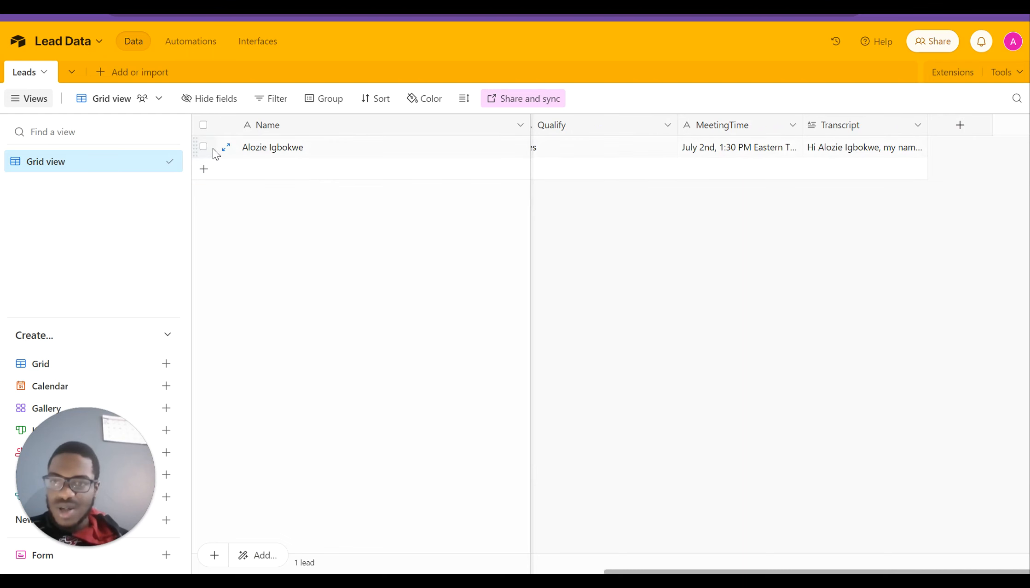
left_click(226, 146)
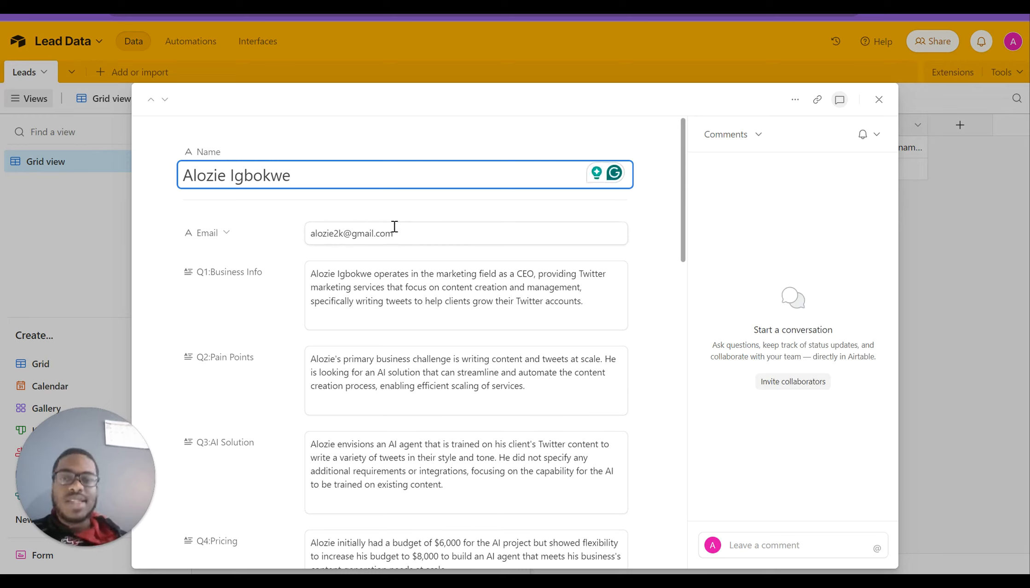
scroll(394, 227, "down", 2)
scroll(395, 227, "down", 3)
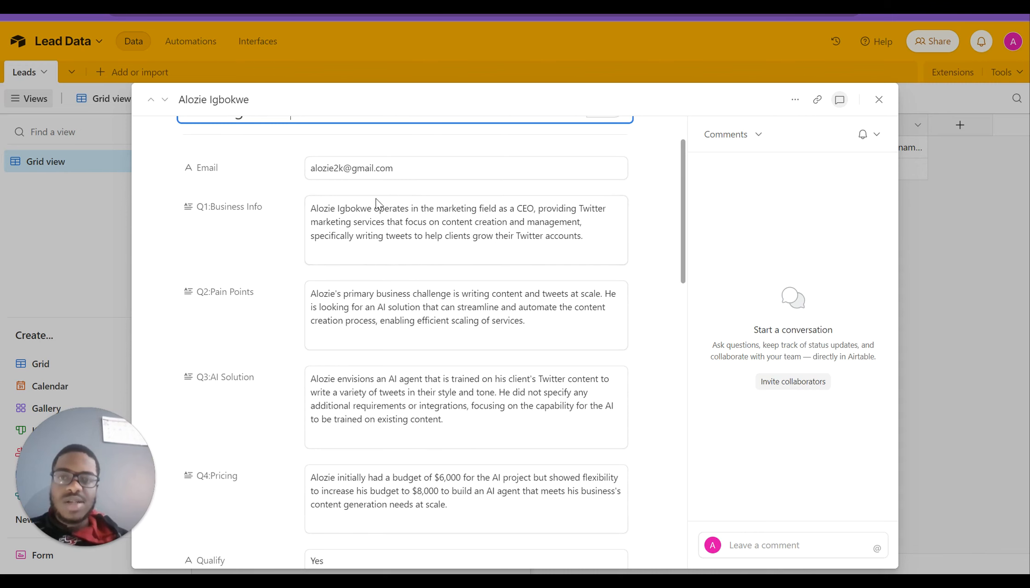
scroll(421, 318, "down", 2)
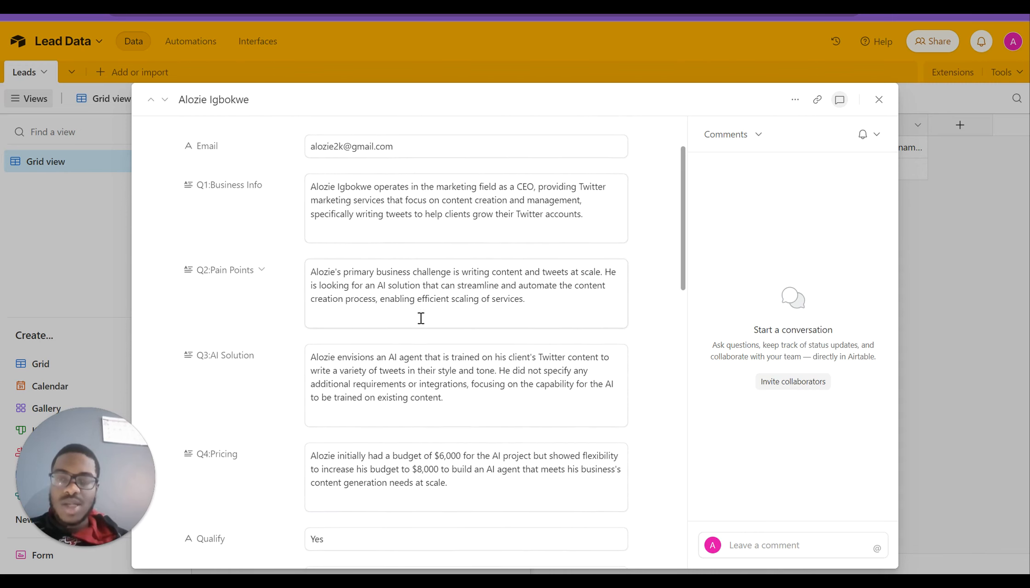
scroll(420, 318, "up", 3)
scroll(421, 318, "down", 6)
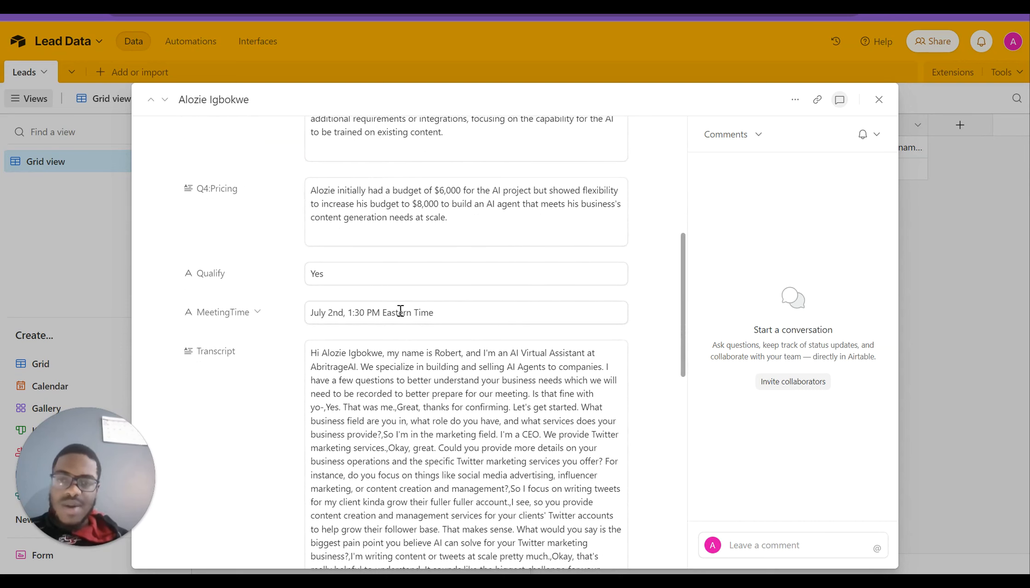
scroll(424, 406, "down", 12)
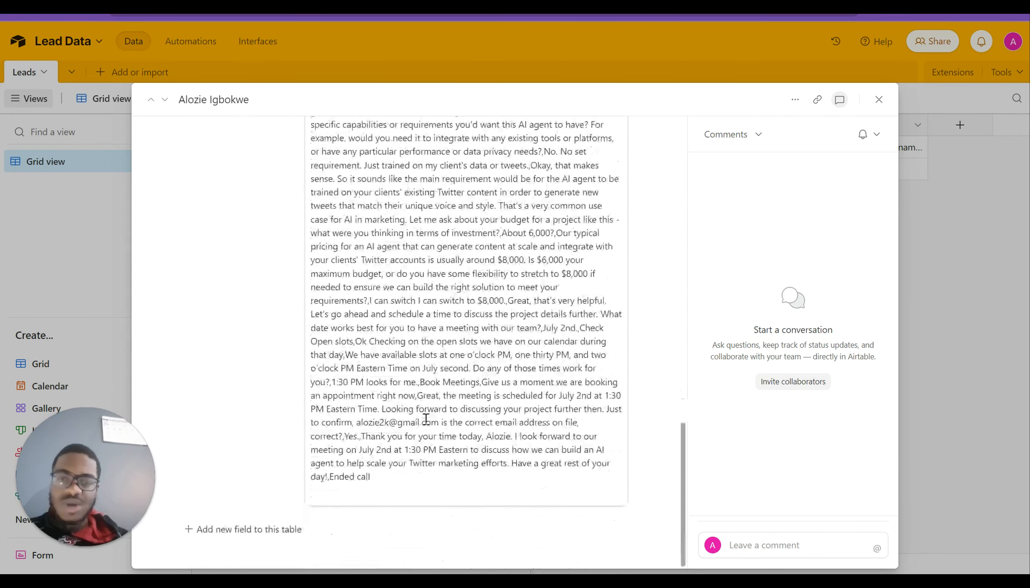
left_click(981, 188)
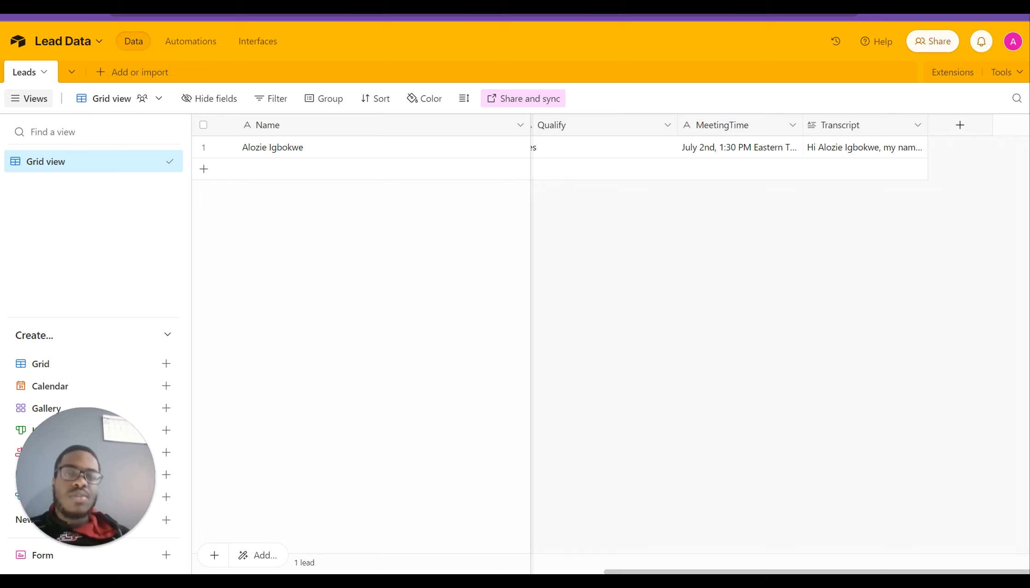
Open a new tab and go to the bland.ai homepage, correcting the misspelled 'balnd'
key("ctrl+t")
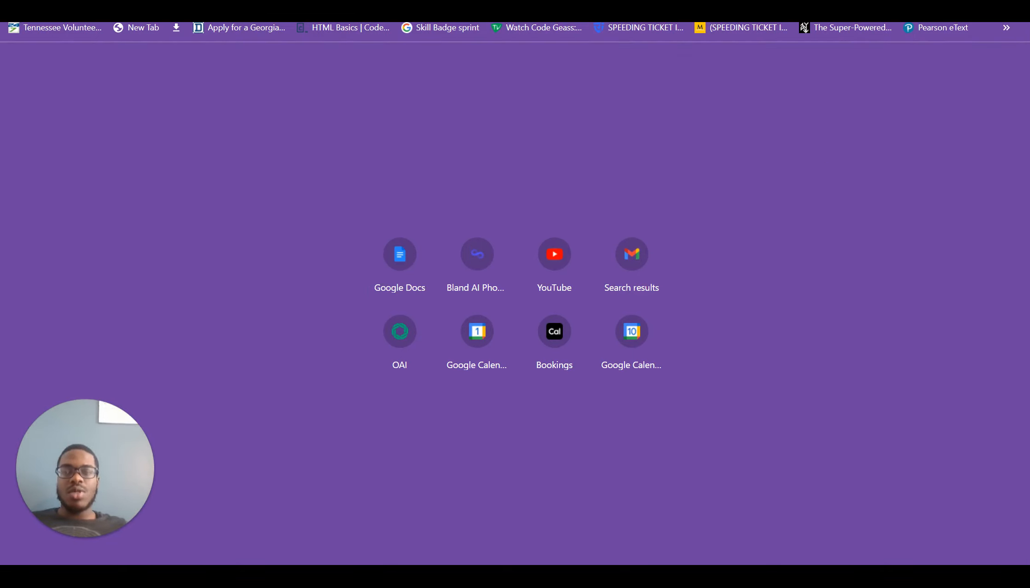
type("ba")
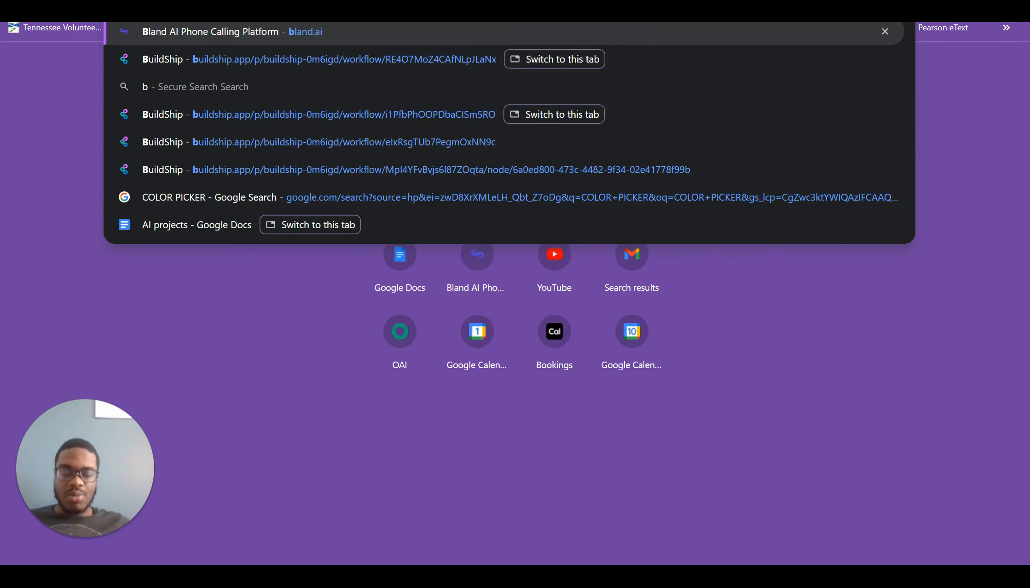
type("lnd")
key("BackSpace")
key("BackSpace")
key("BackSpace")
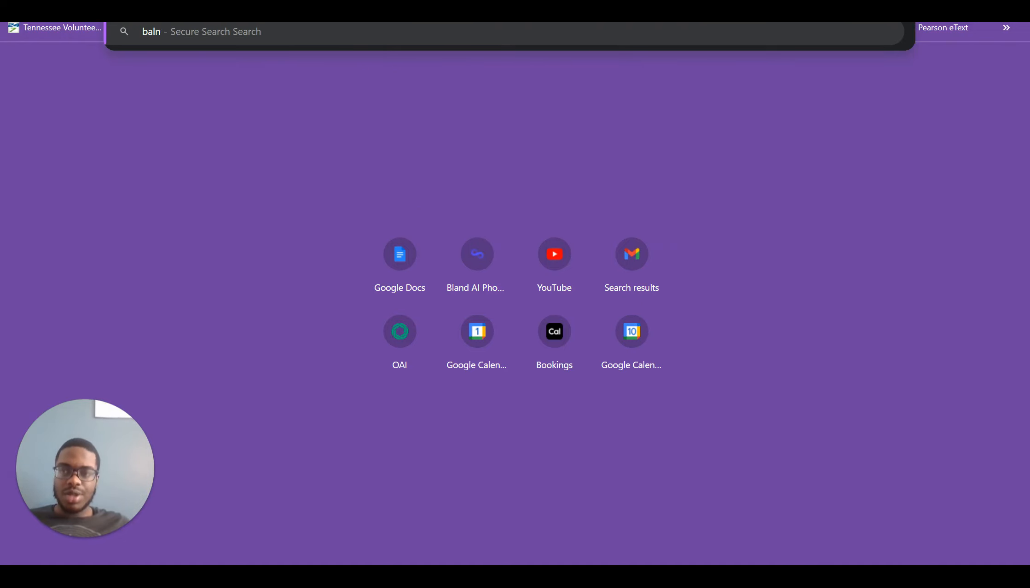
key("BackSpace")
type("land AI Phone Calling Platform - bland.ai")
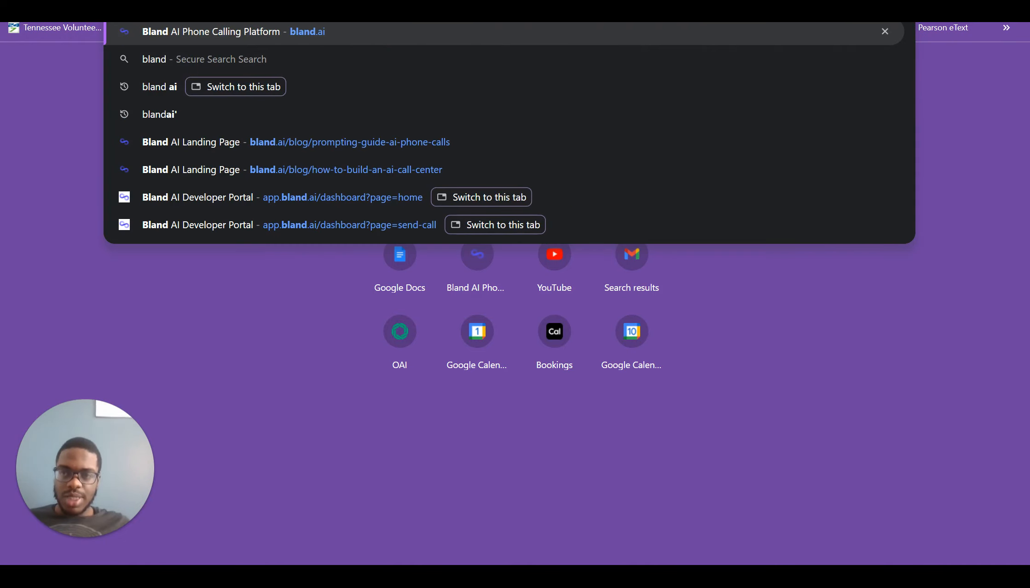
left_click(594, 29)
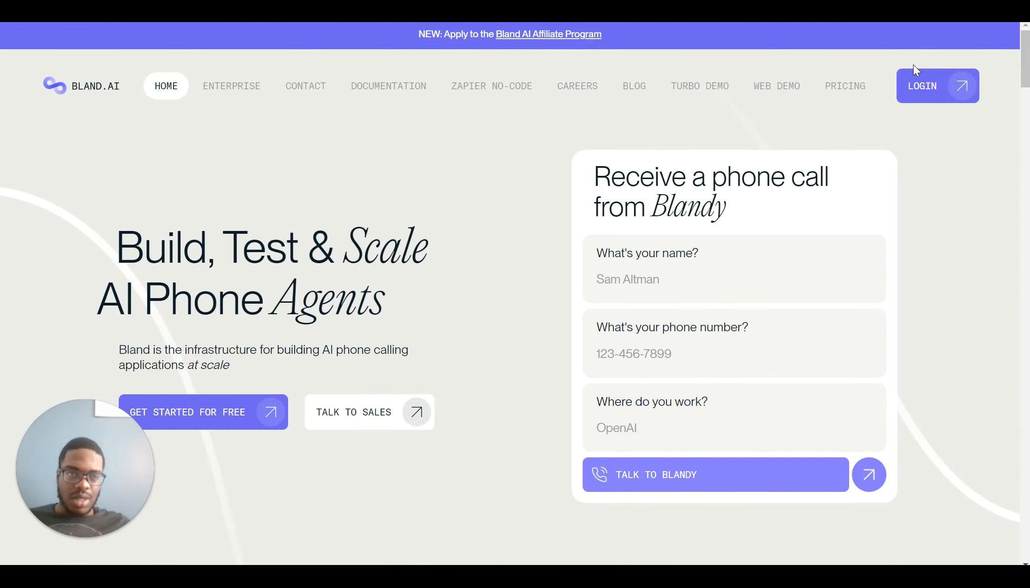
Log in to the Bland AI account and go to the Phone Numbers page
left_click(915, 89)
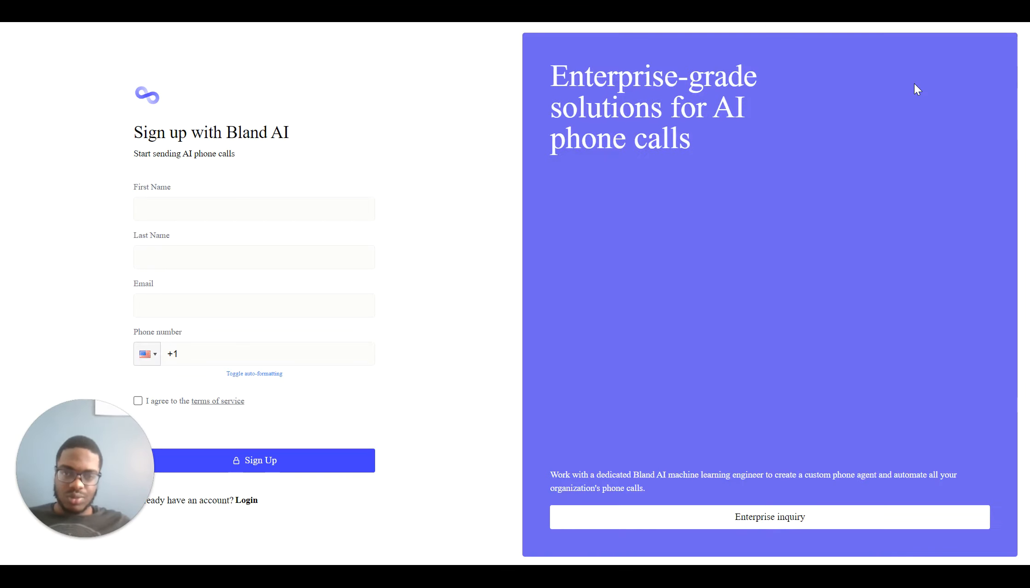
left_click(265, 501)
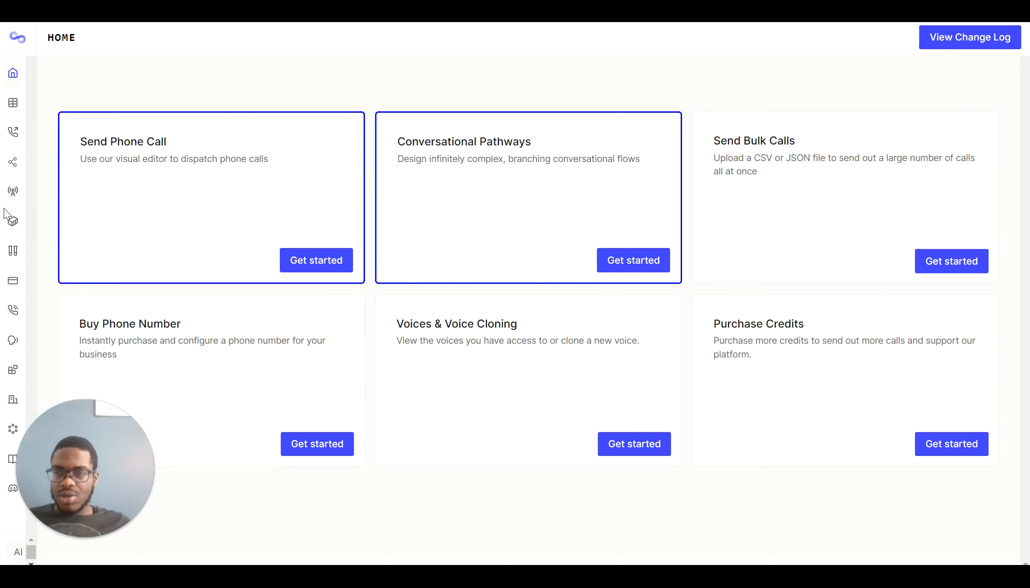
mouse_move(51, 220)
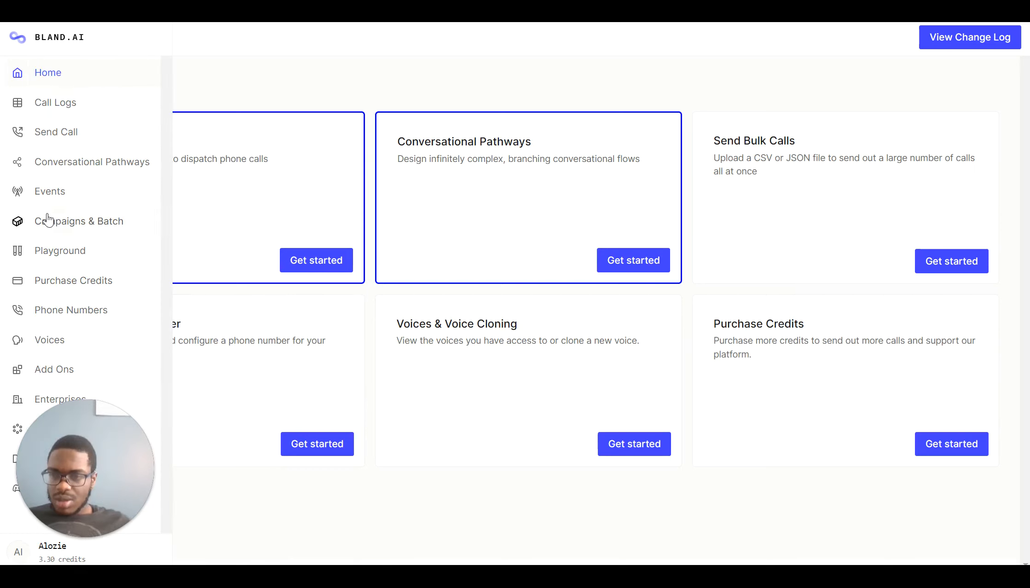
left_click(66, 311)
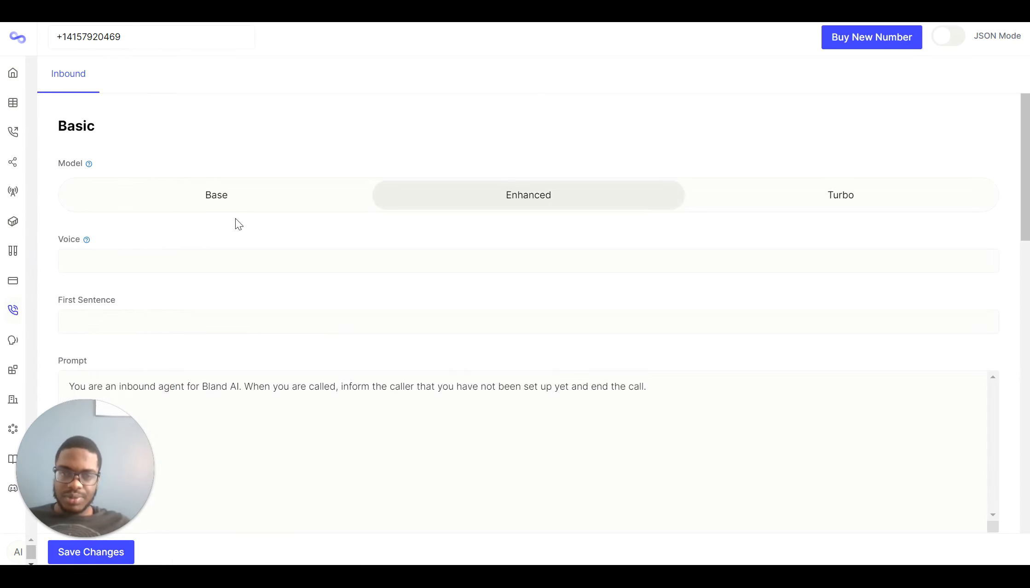
Look through the Buy New Number dialog with the US country code, then close it without buying
left_click(854, 42)
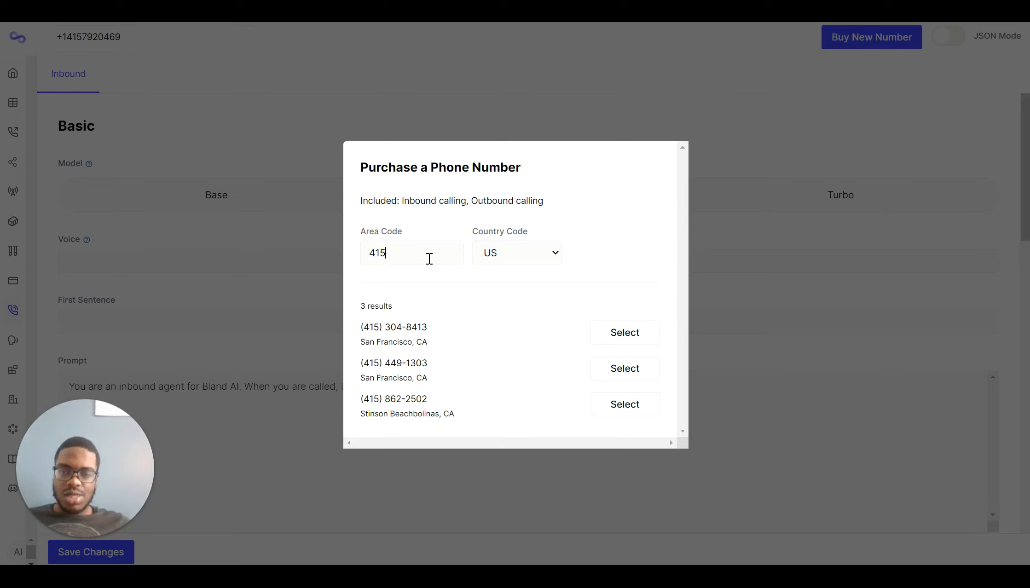
key("BackSpace")
key("BackSpace")
key("BackSpace")
left_click(501, 261)
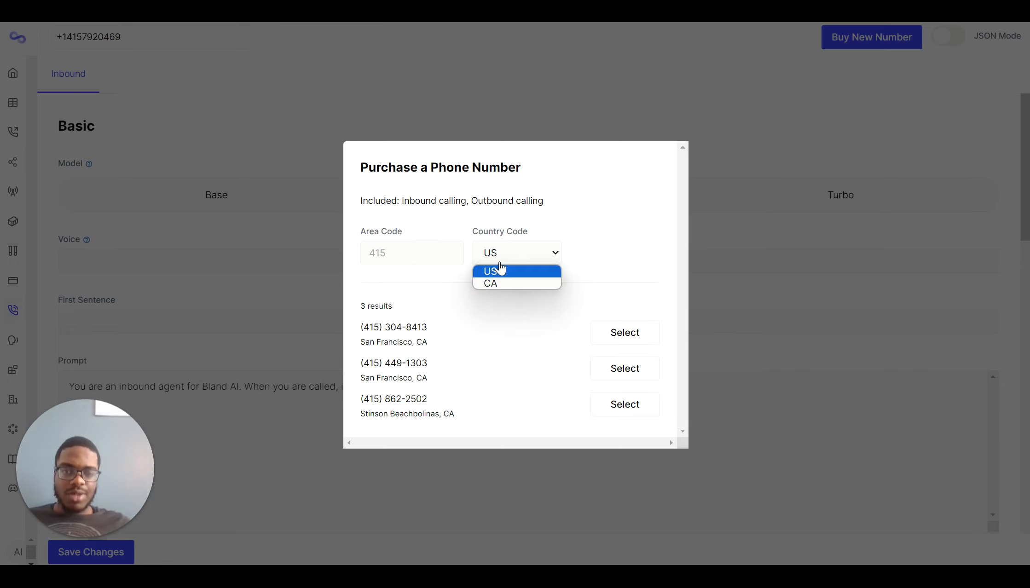
left_click(555, 181)
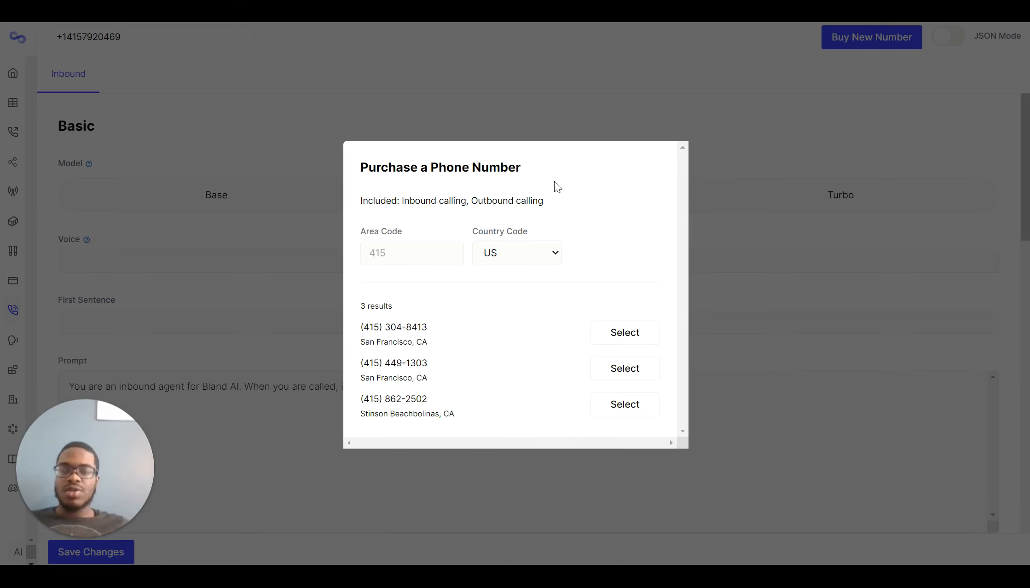
left_click(331, 163)
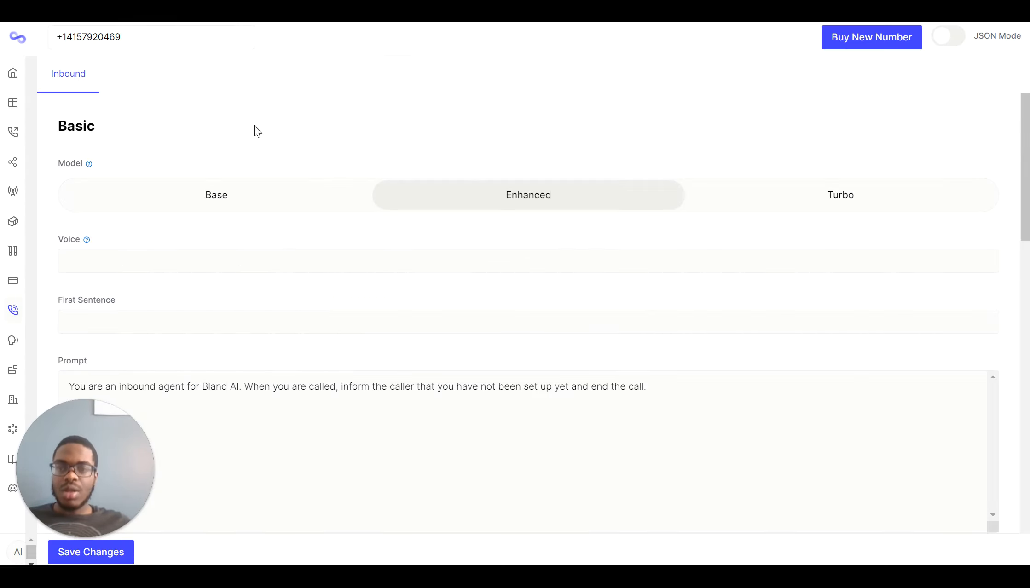
mouse_move(9, 191)
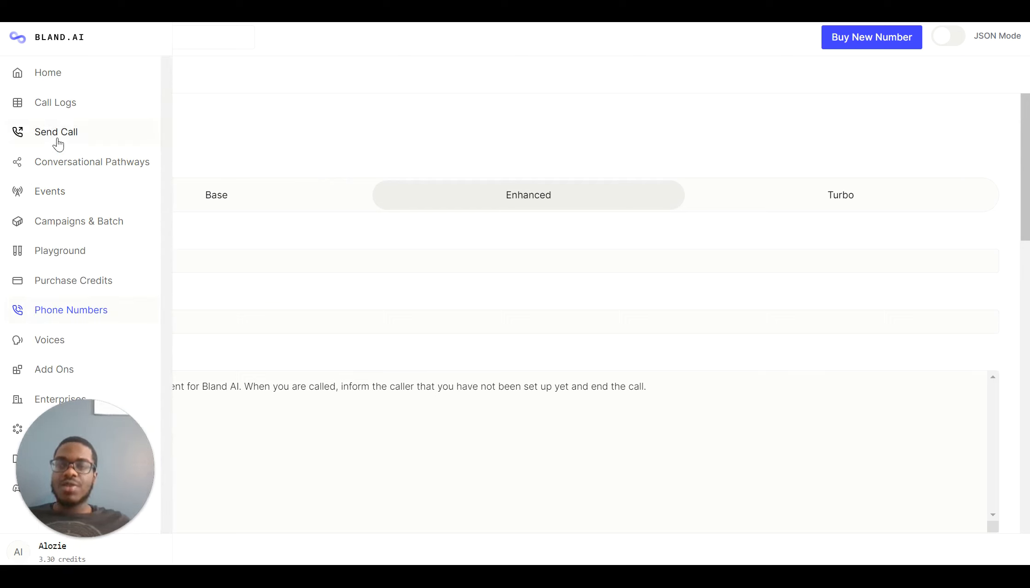
On the Send Call page, set Send From to the account's own phone number
left_click(84, 147)
scroll(217, 257, "down", 2)
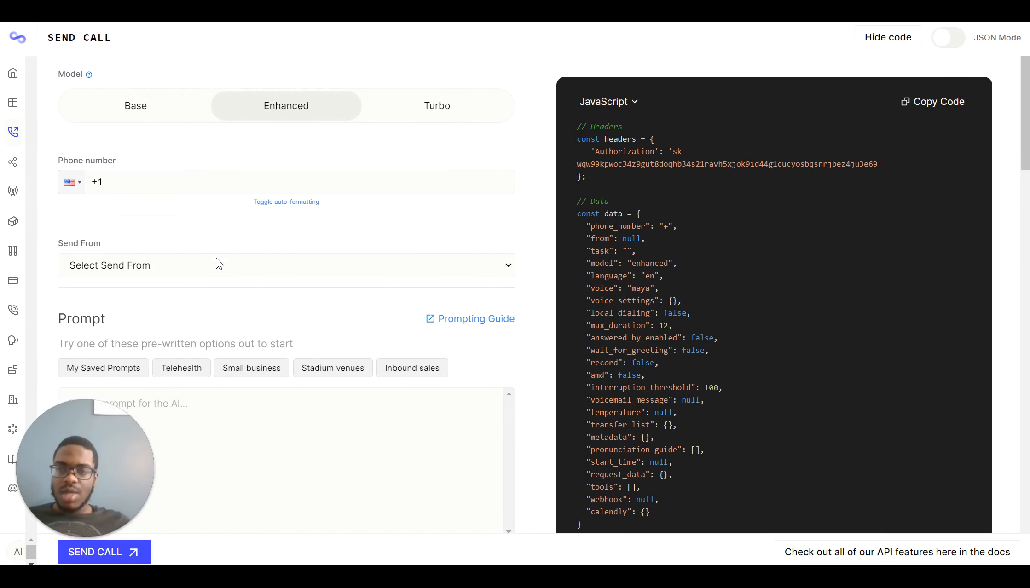
scroll(216, 258, "down", 8)
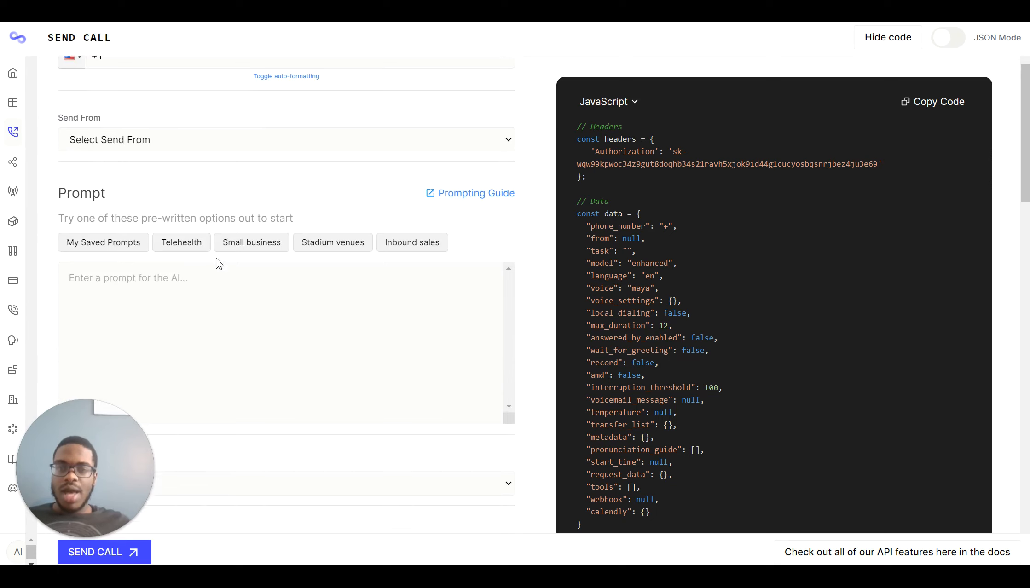
scroll(217, 261, "up", 11)
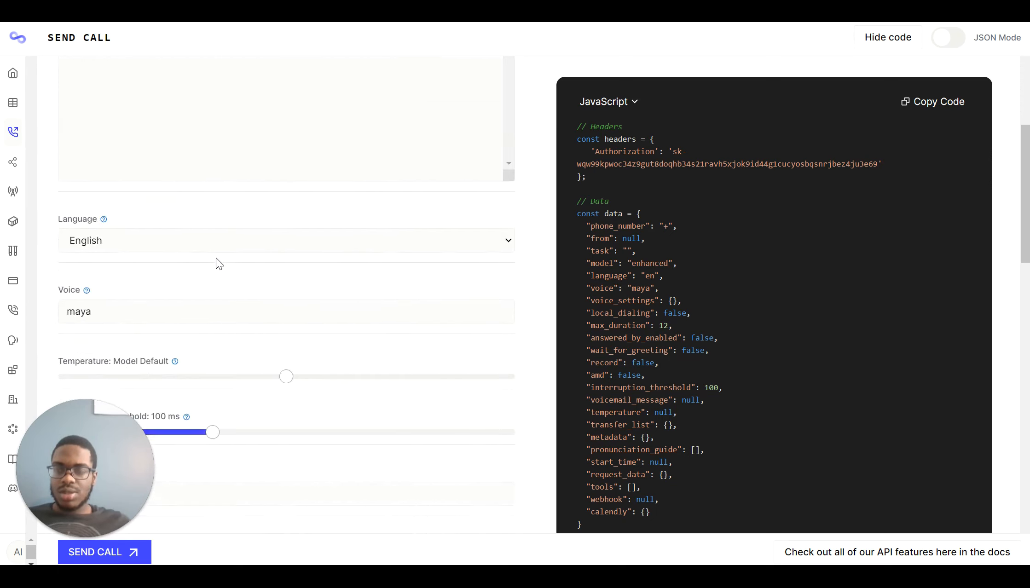
left_click(196, 179)
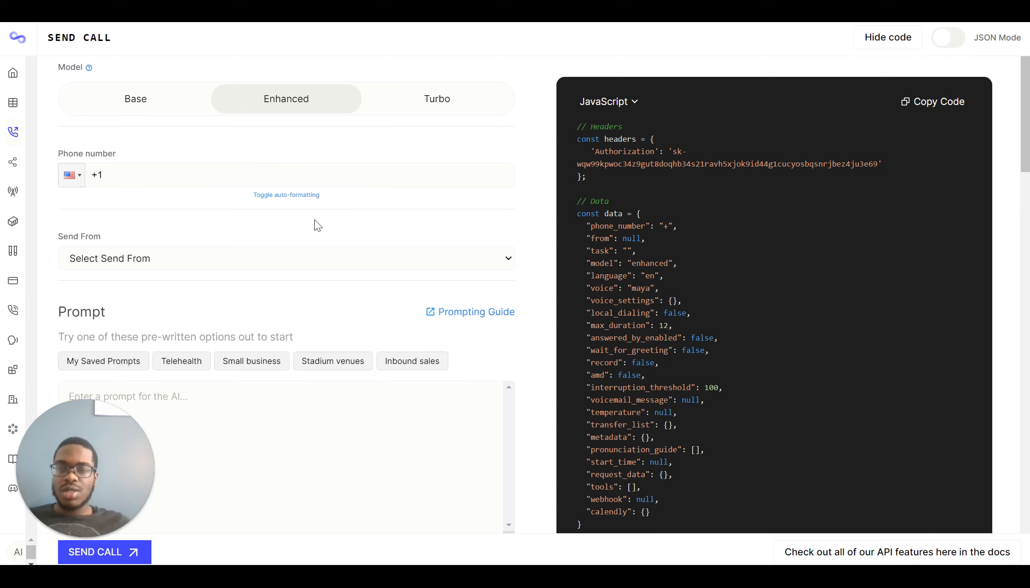
scroll(315, 220, "down", 1)
left_click(300, 247)
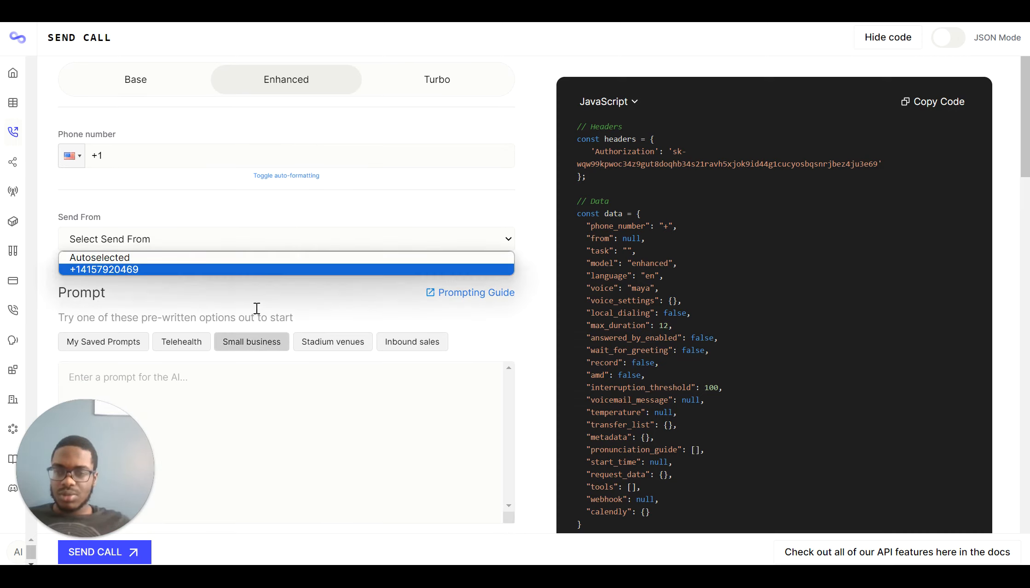
left_click(234, 259)
left_click(222, 272)
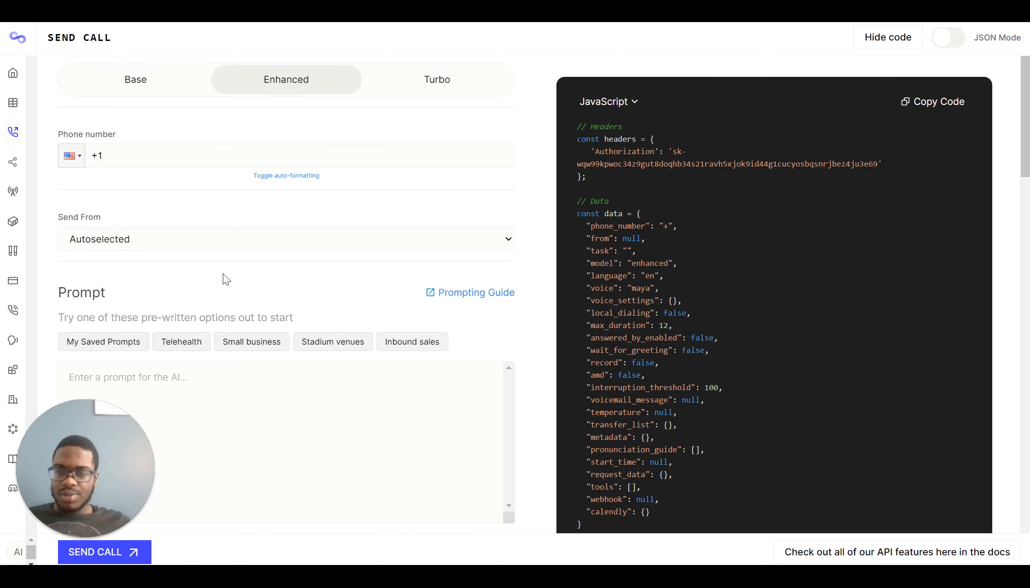
Browse the curated and public voices in the Voice list, keeping maya selected
scroll(218, 345, "down", 2)
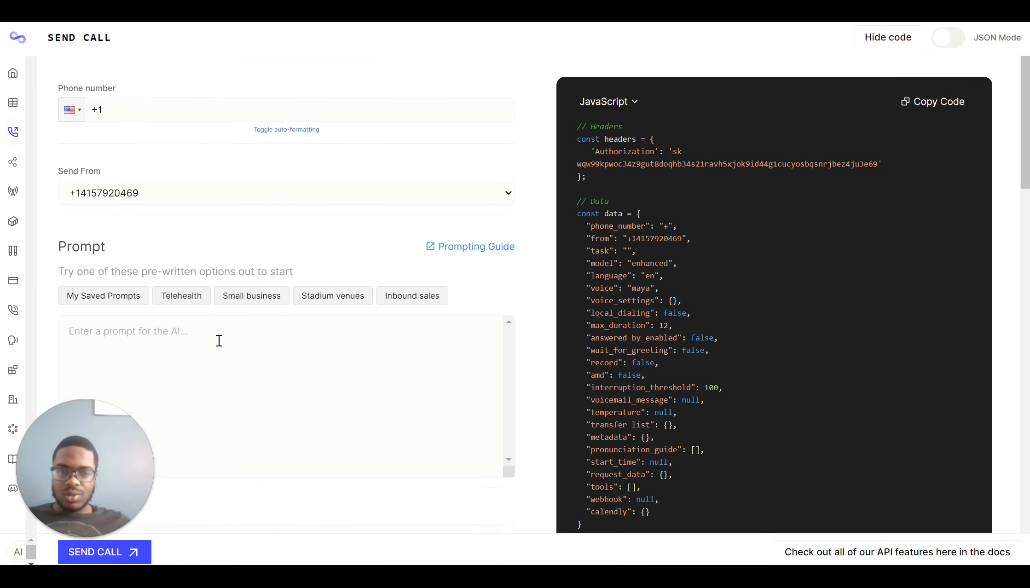
scroll(219, 345, "down", 1)
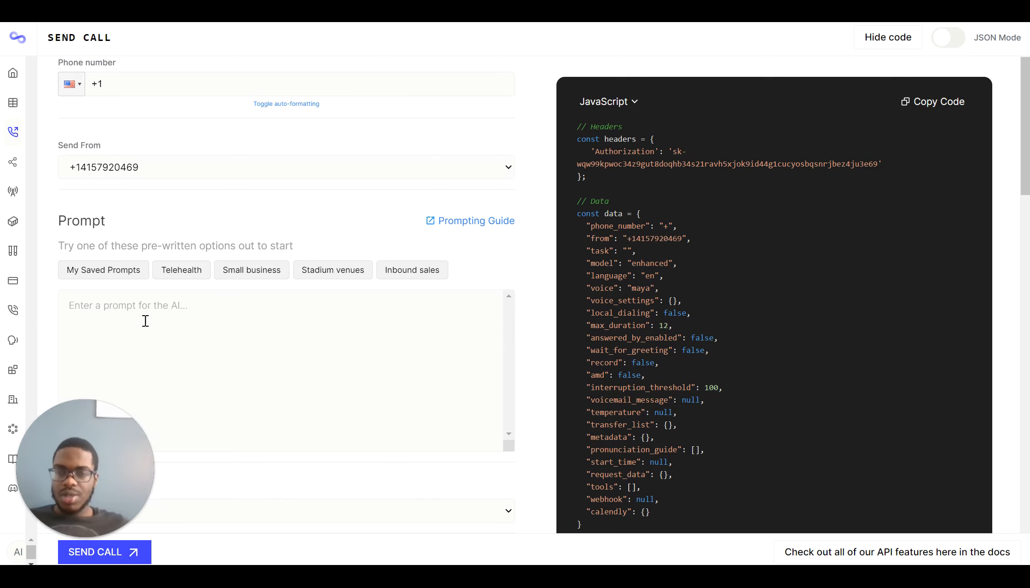
scroll(144, 325, "down", 1)
scroll(145, 329, "up", 1)
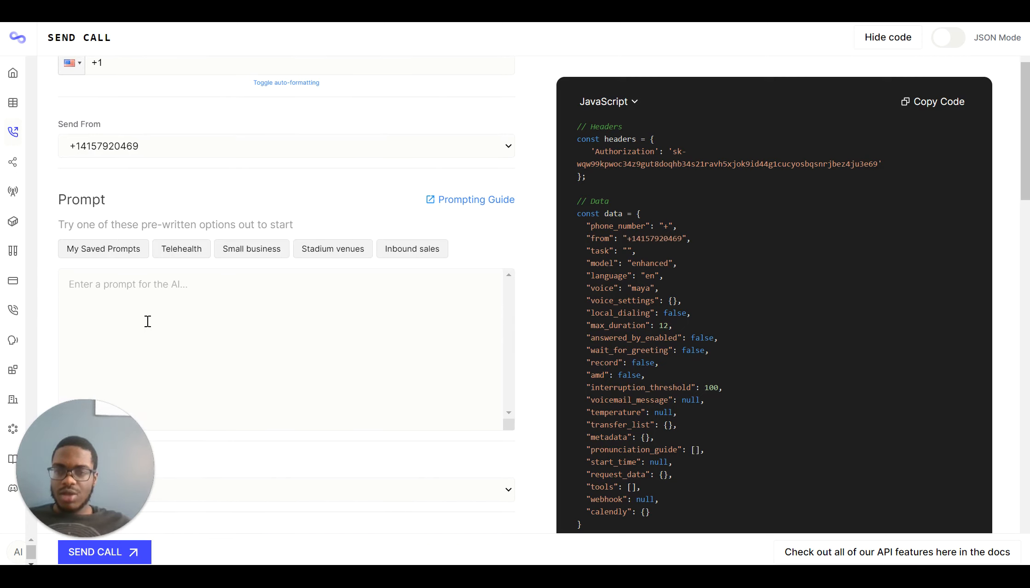
scroll(147, 321, "down", 5)
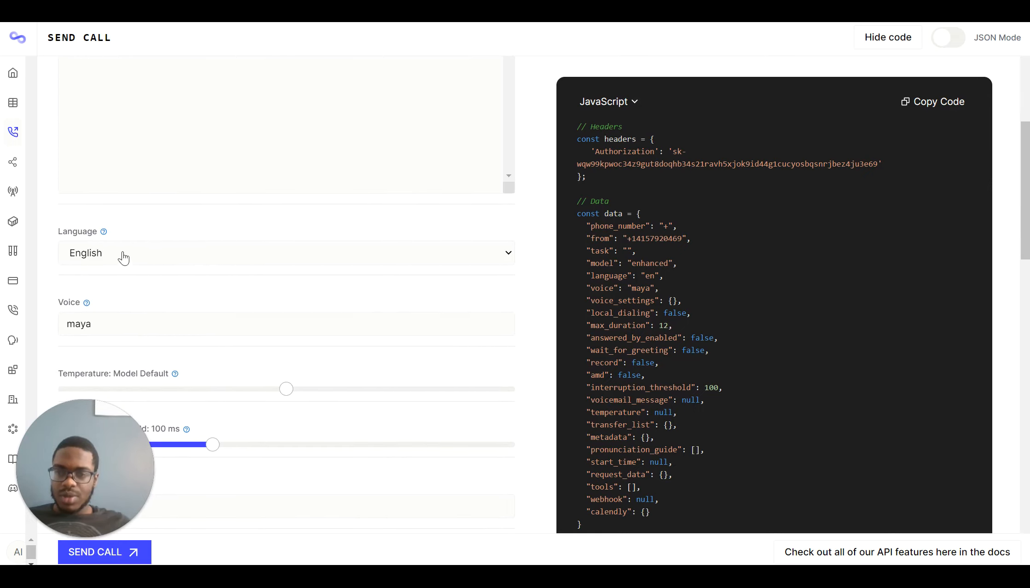
scroll(131, 260, "down", 1)
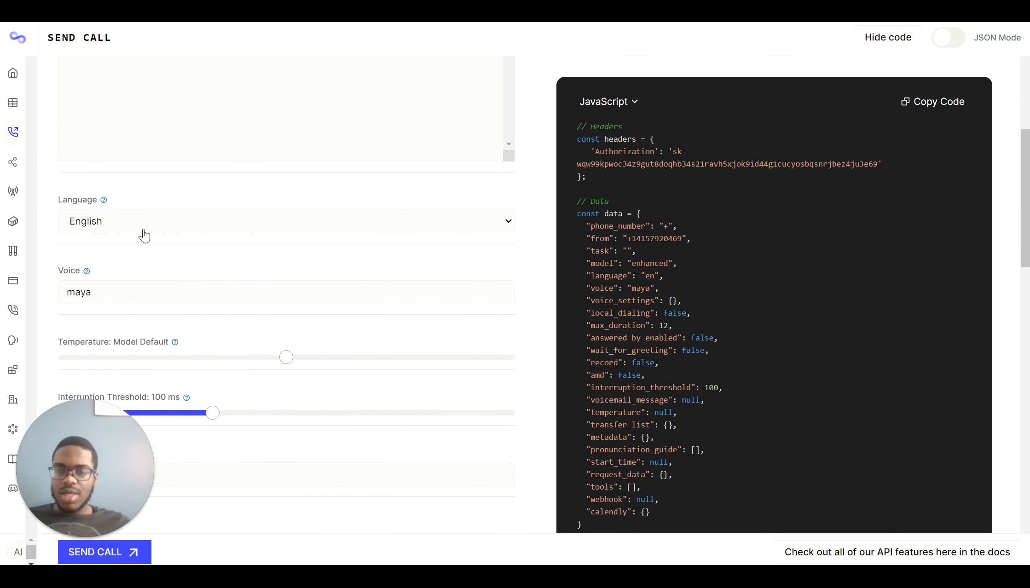
left_click(133, 300)
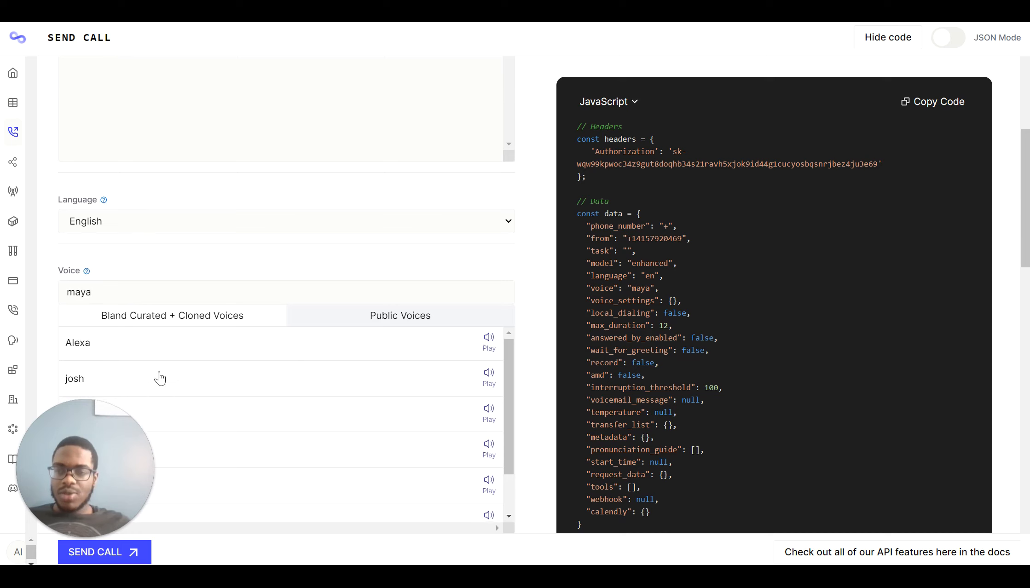
scroll(207, 242, "down", 3)
scroll(205, 329, "down", 2)
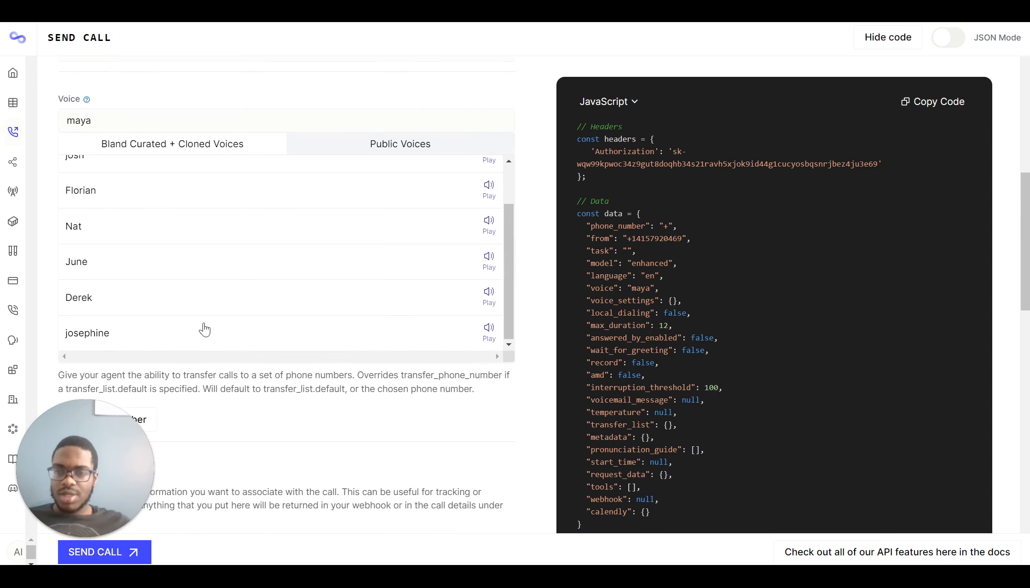
scroll(207, 304, "up", 5)
scroll(207, 304, "down", 2)
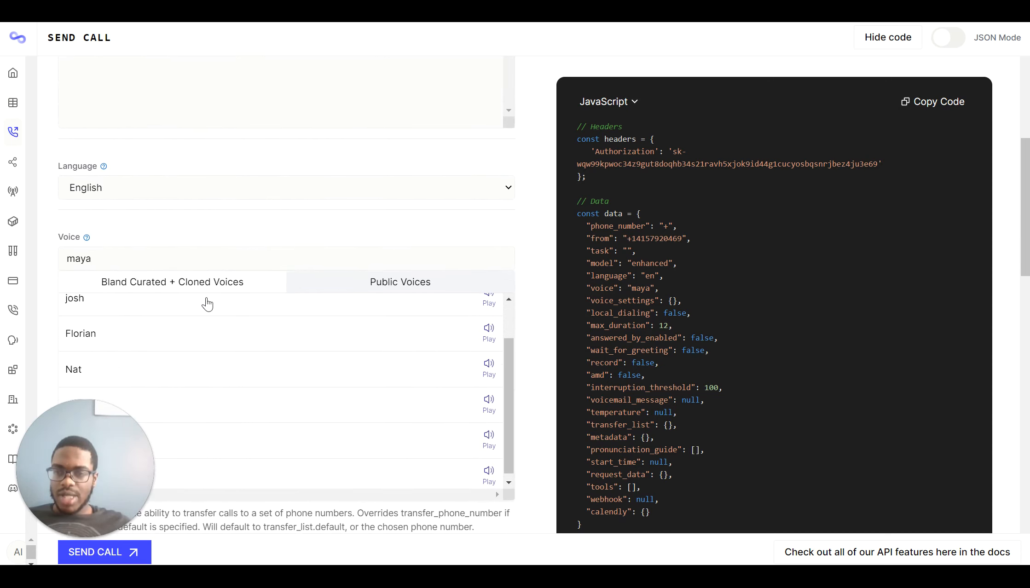
scroll(240, 185, "down", 3)
left_click(273, 113)
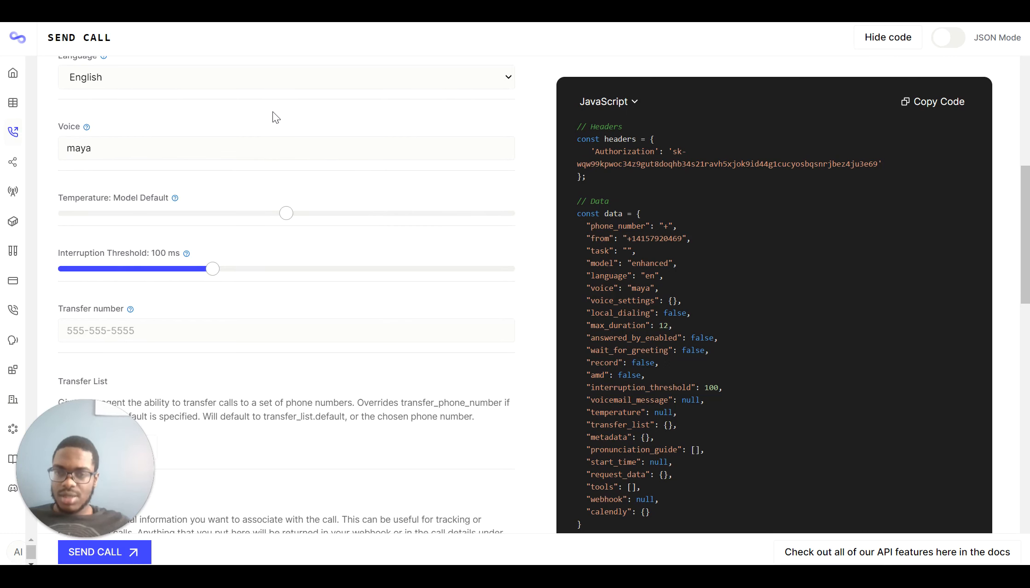
left_click(237, 156)
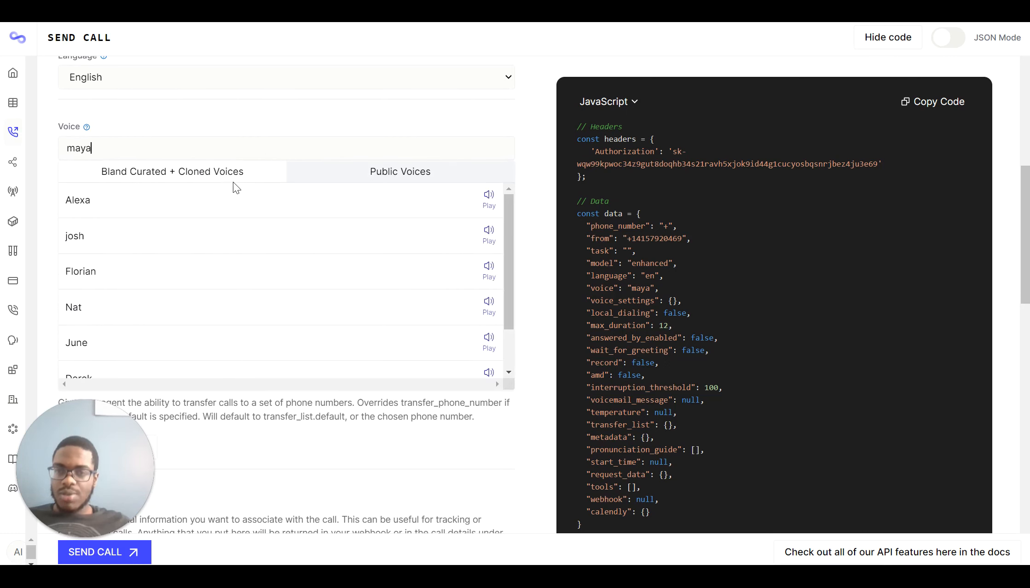
left_click(355, 183)
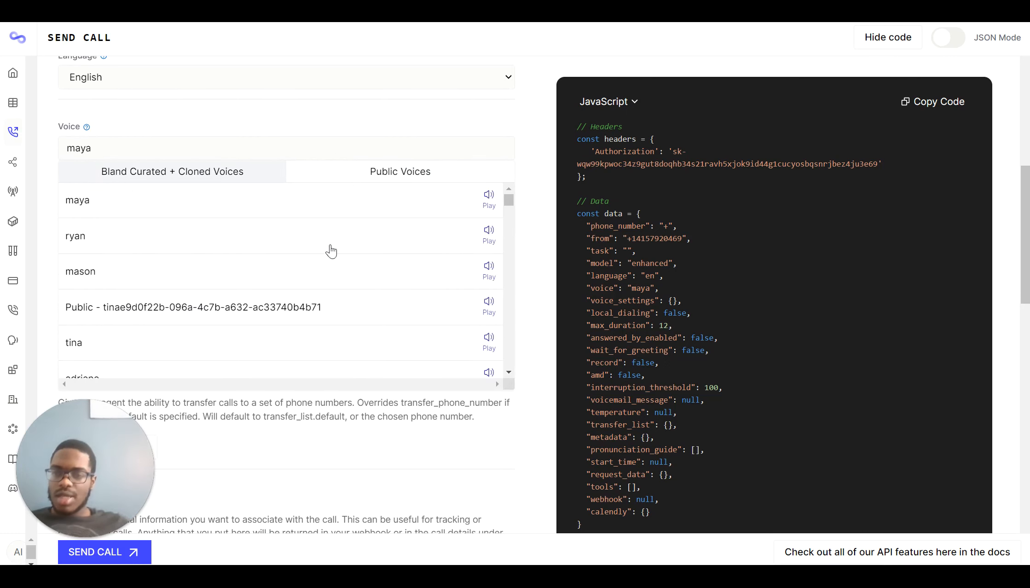
scroll(322, 297, "down", 1)
scroll(322, 273, "down", 3)
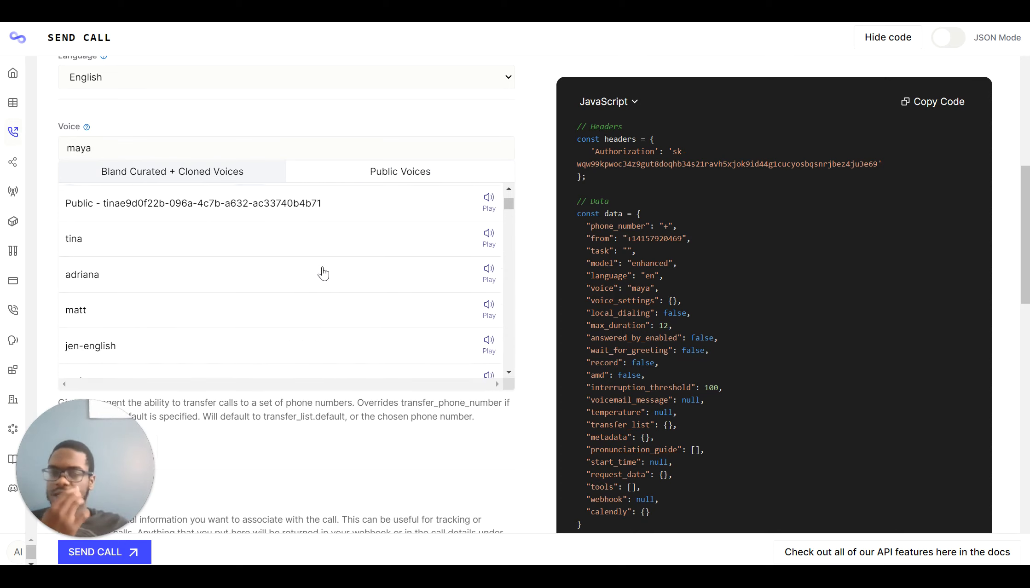
left_click(231, 174)
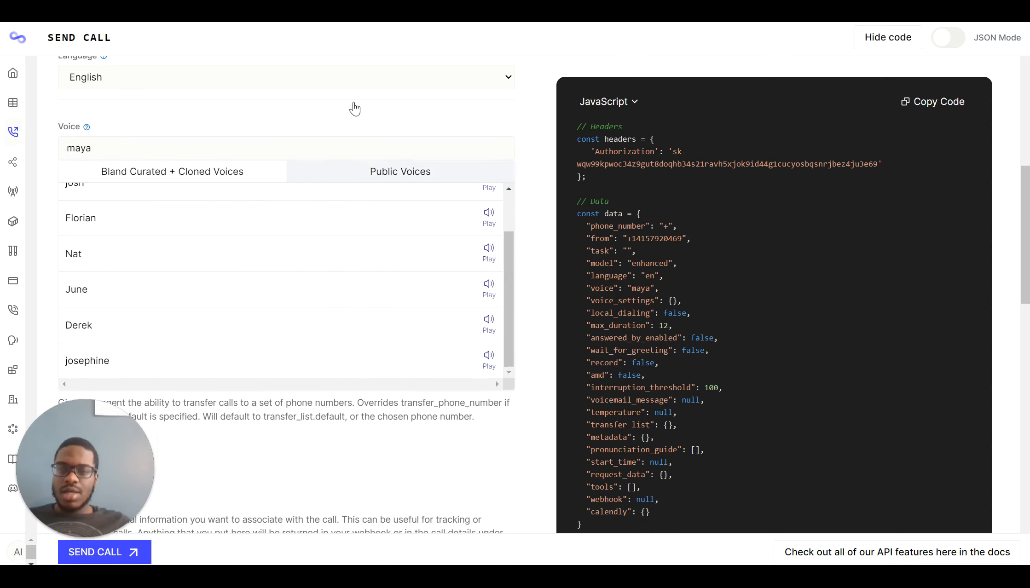
left_click(357, 102)
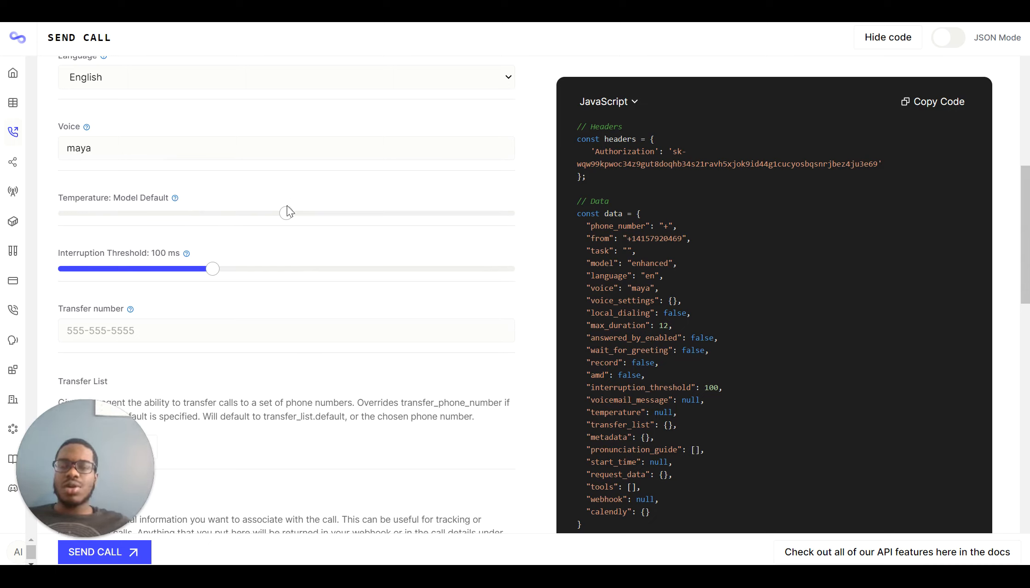
Set the Temperature slider to 0.3
left_click(311, 215)
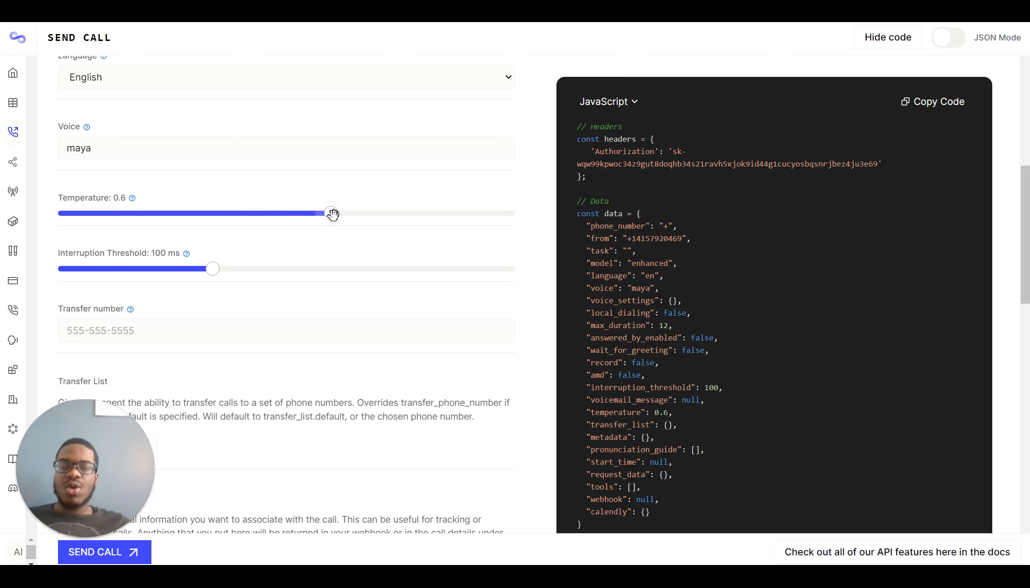
left_click(189, 216)
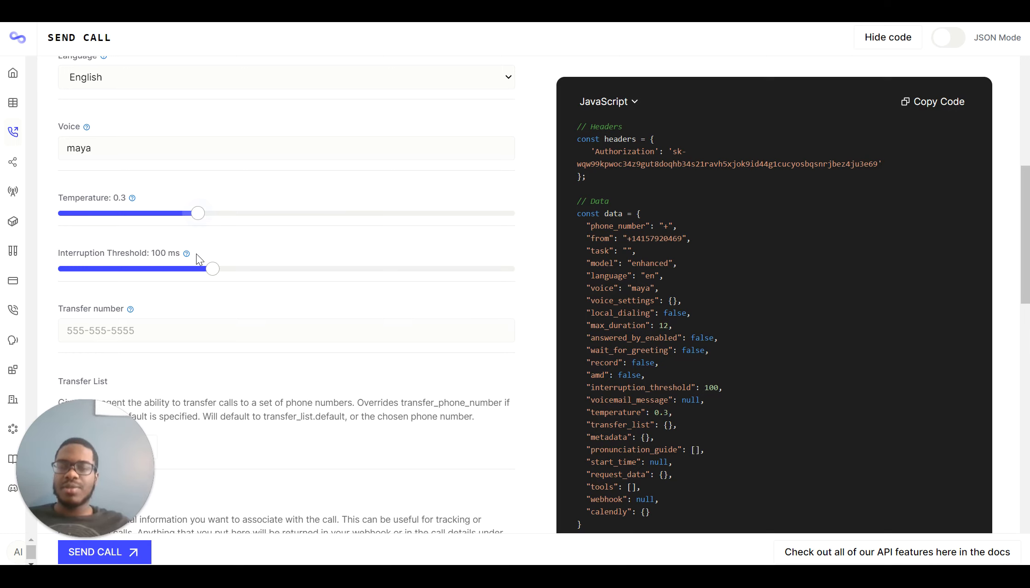
scroll(197, 254, "down", 1)
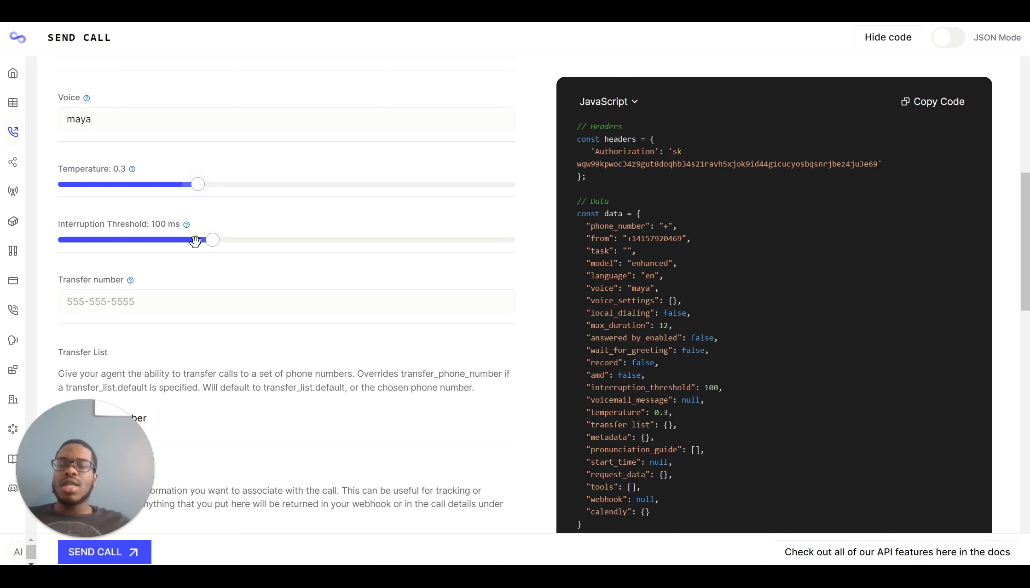
scroll(286, 187, "down", 1)
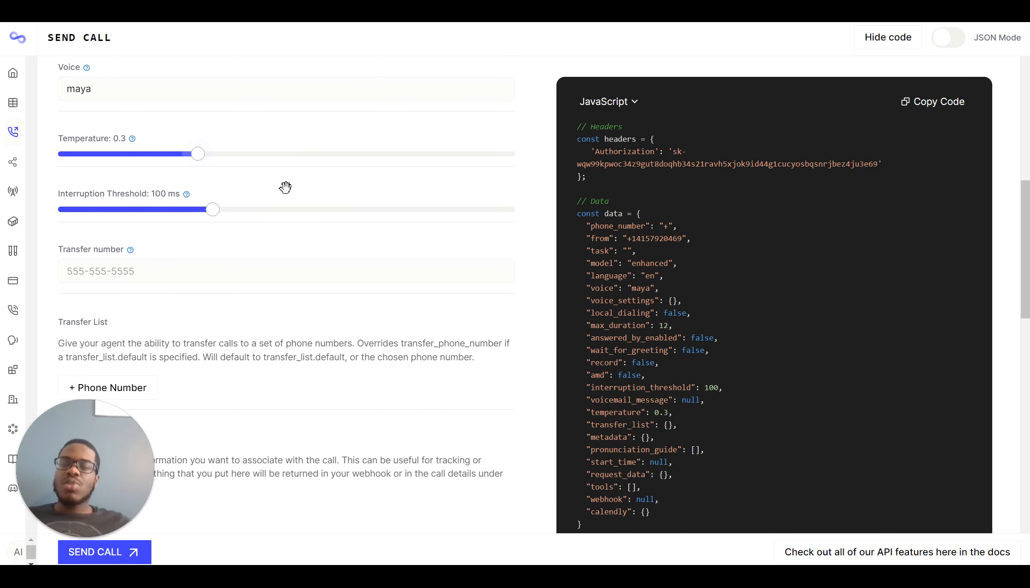
scroll(286, 187, "up", 1)
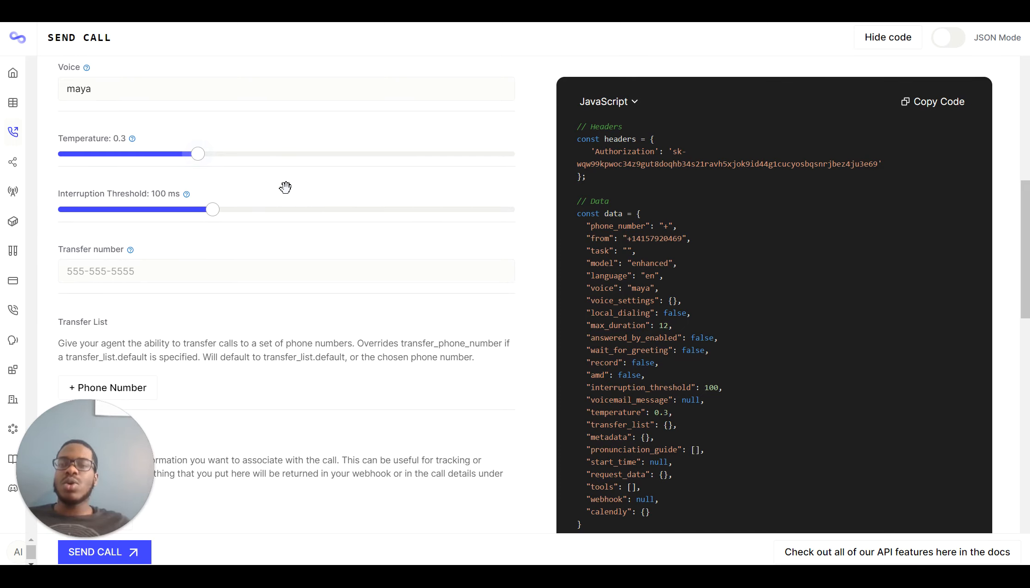
scroll(286, 188, "down", 1)
left_click(270, 205)
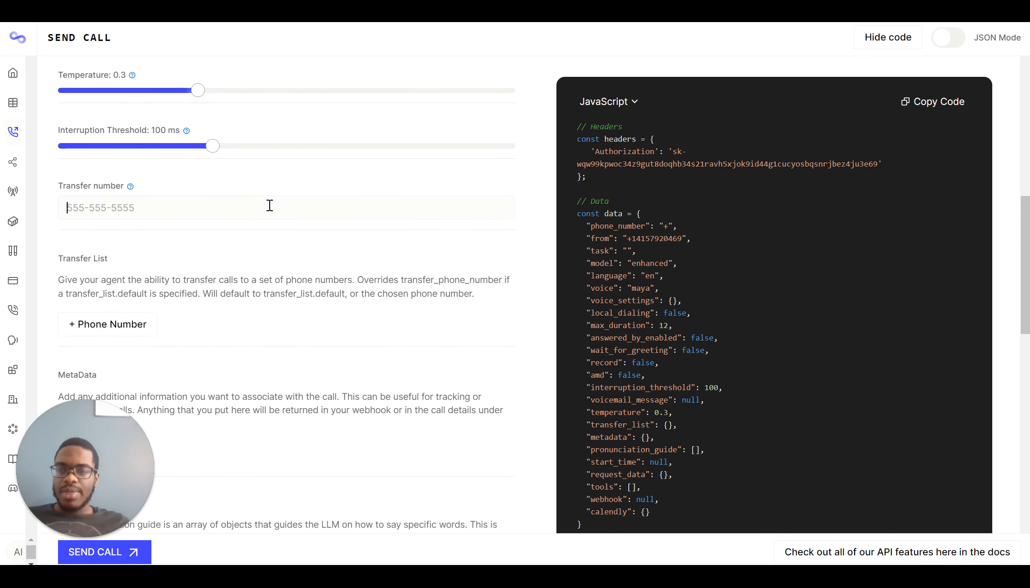
scroll(270, 206, "down", 1)
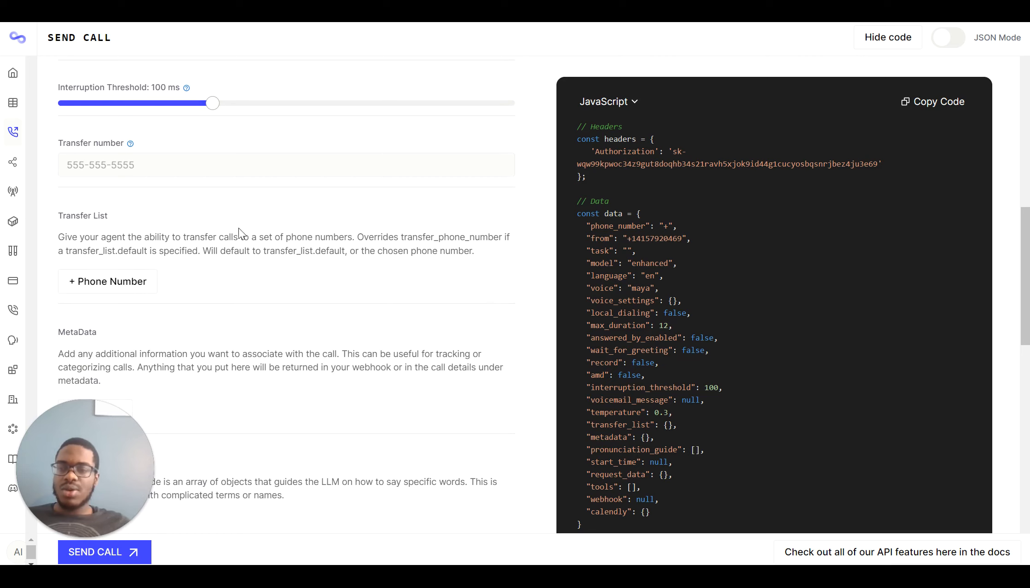
scroll(260, 253, "down", 2)
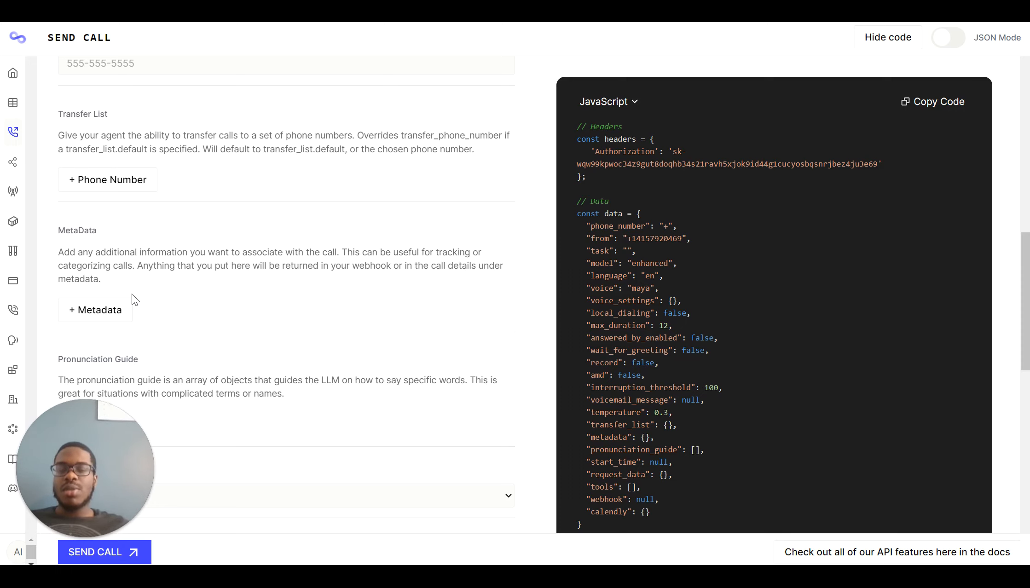
scroll(132, 293, "down", 3)
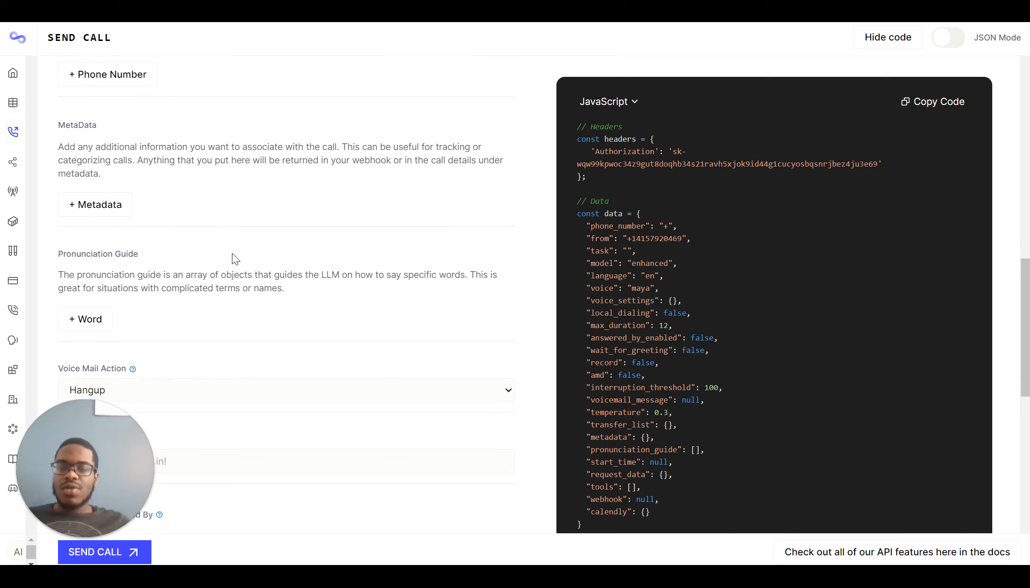
scroll(220, 286, "down", 1)
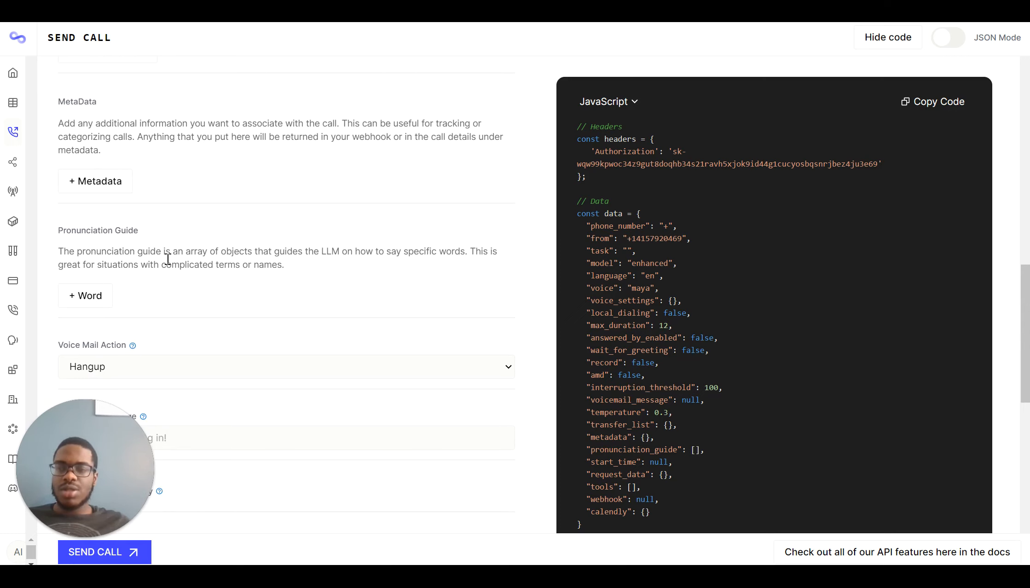
scroll(149, 257, "down", 3)
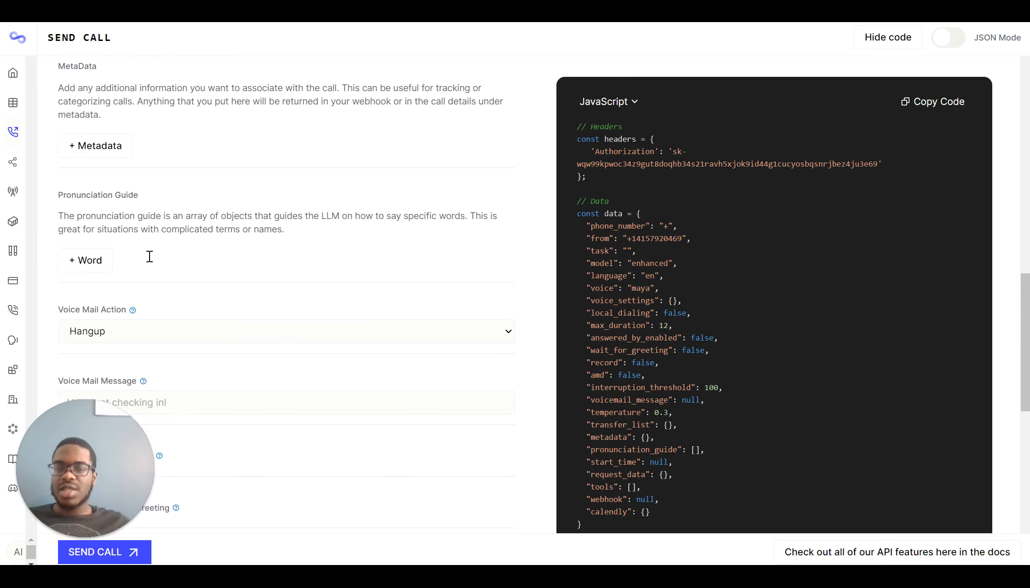
scroll(149, 256, "down", 2)
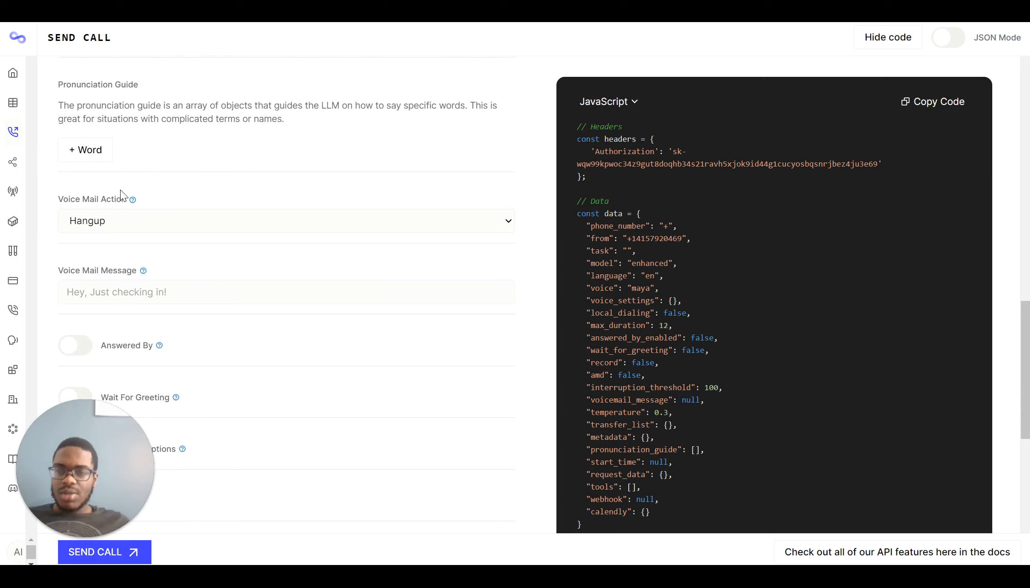
scroll(182, 285, "down", 1)
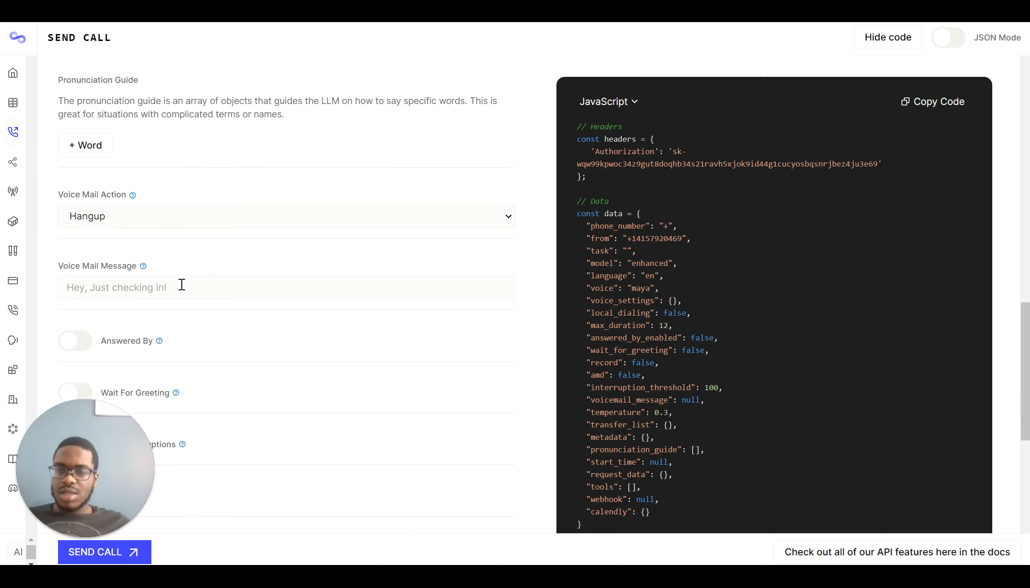
scroll(155, 179, "down", 4)
scroll(223, 253, "down", 3)
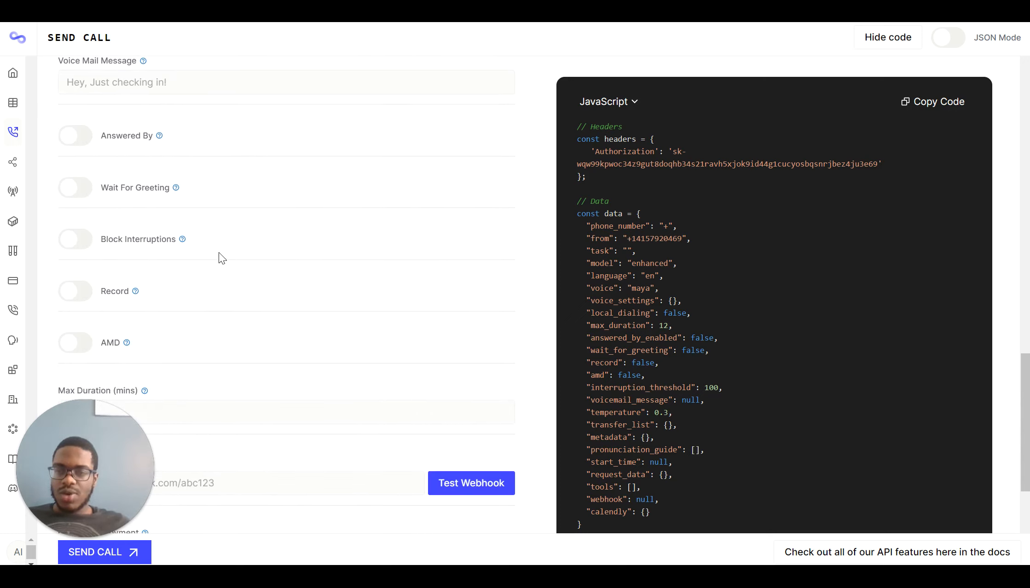
scroll(213, 281, "down", 7)
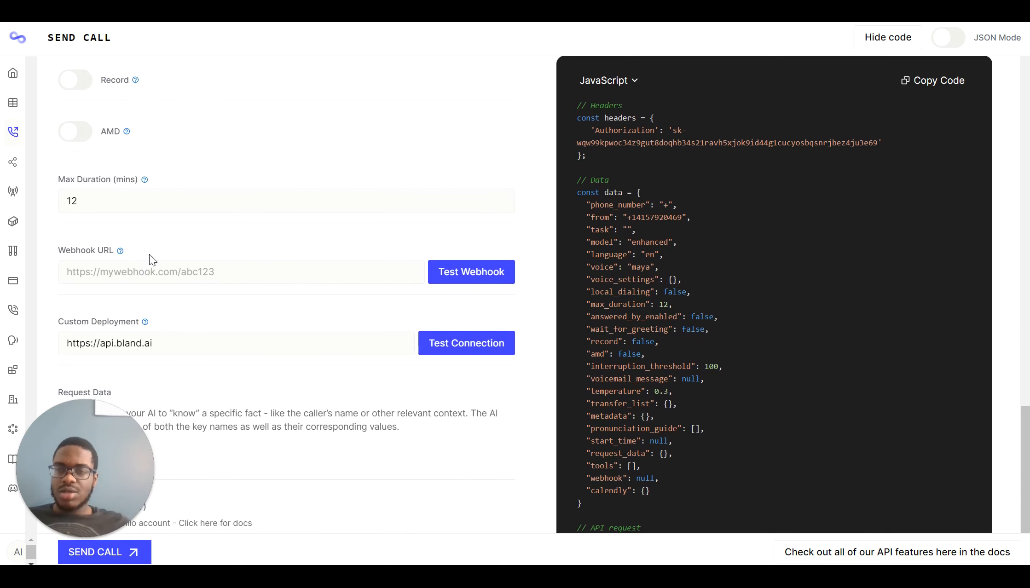
scroll(214, 198, "down", 2)
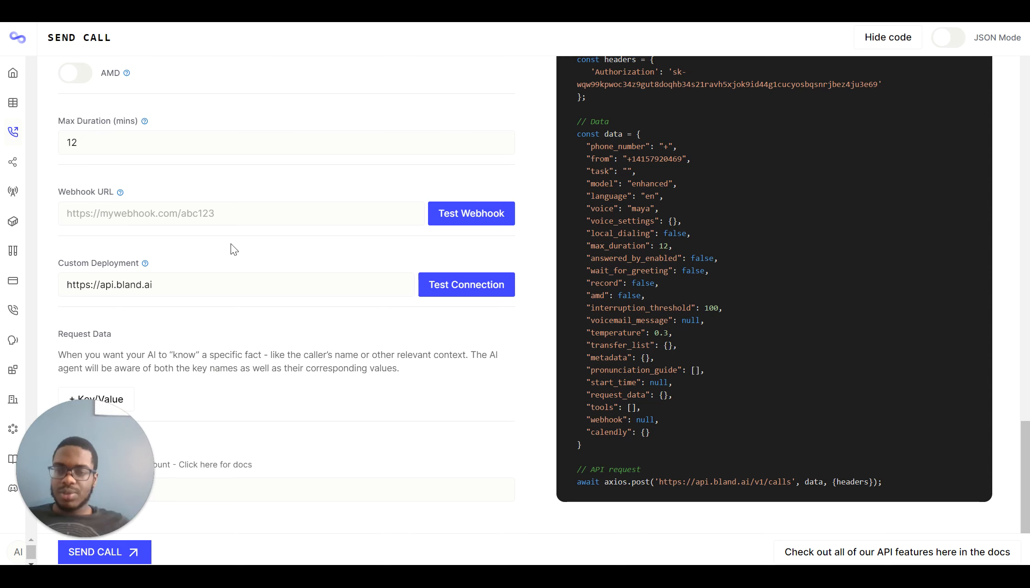
left_click_drag(107, 427, 368, 142)
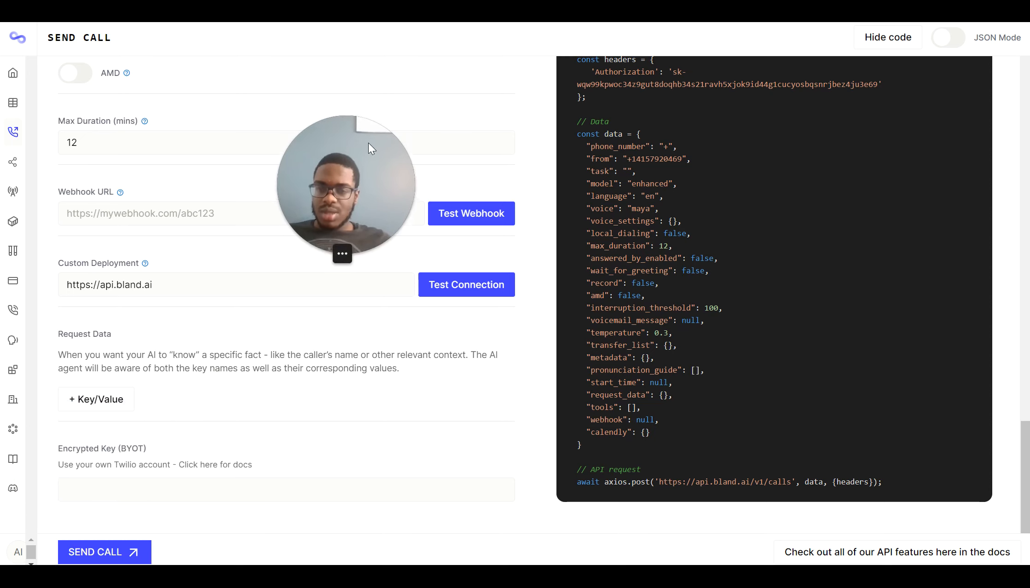
Load the first saved prompt, the AI Caller Robert lead-qualification script, into the Prompt box
scroll(225, 358, "up", 12)
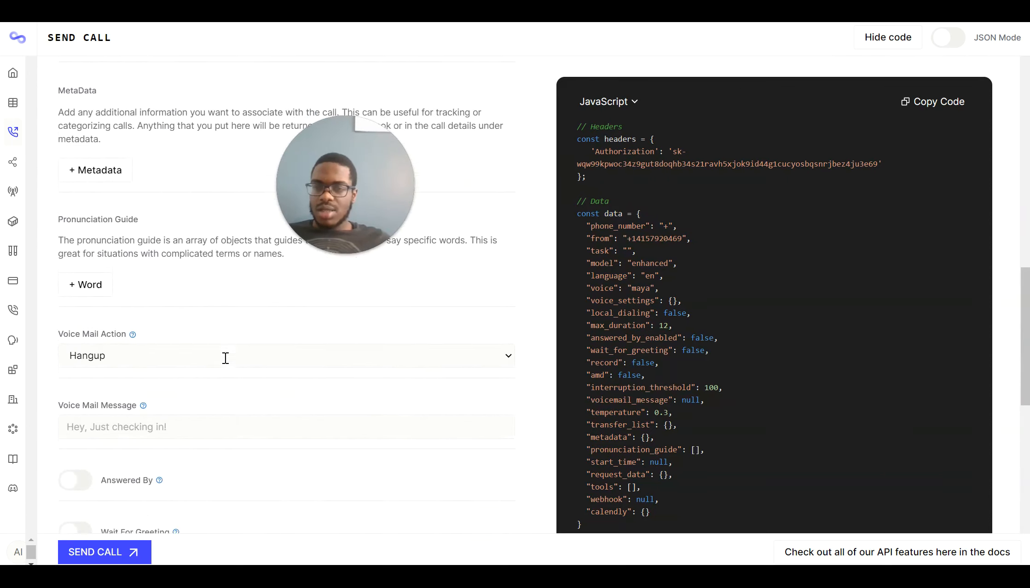
scroll(226, 359, "up", 4)
right_click(225, 357)
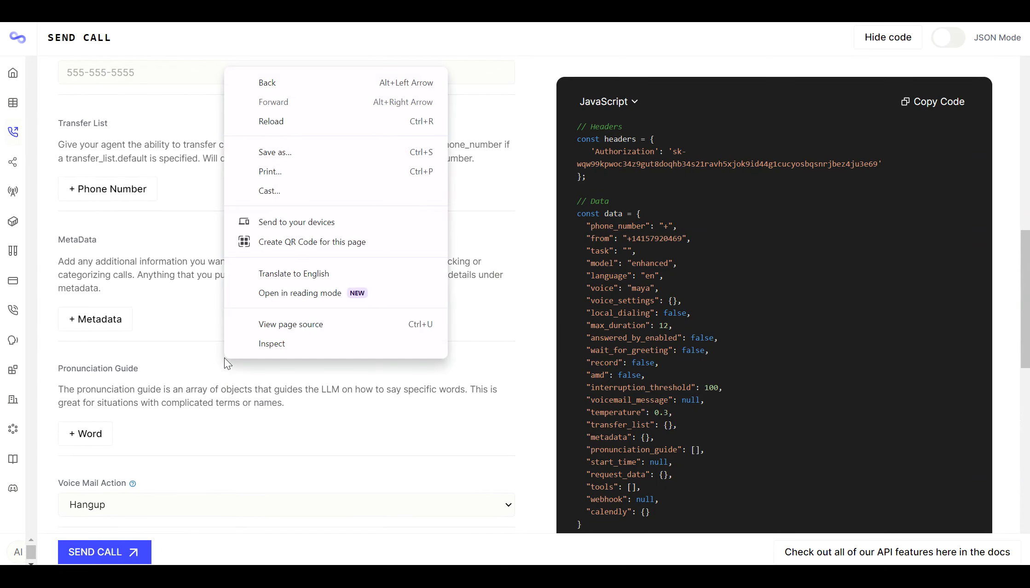
left_click(199, 380)
scroll(200, 379, "down", 15)
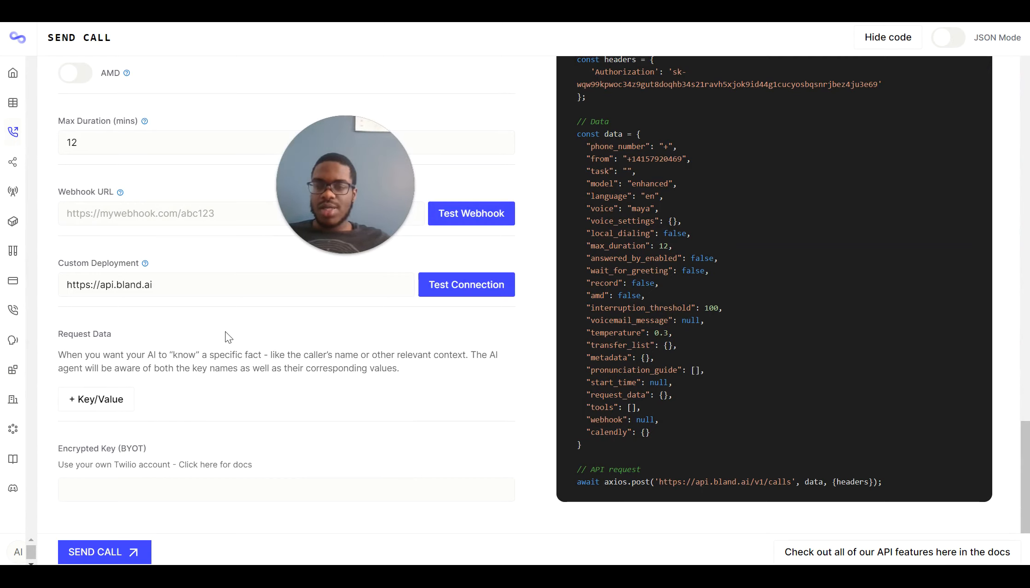
scroll(225, 331, "up", 12)
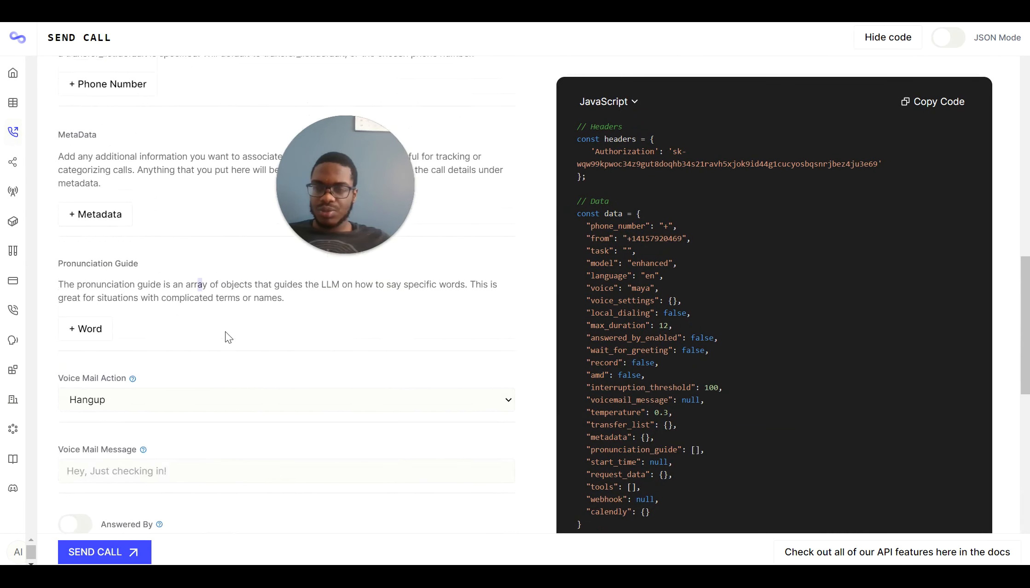
scroll(225, 331, "up", 10)
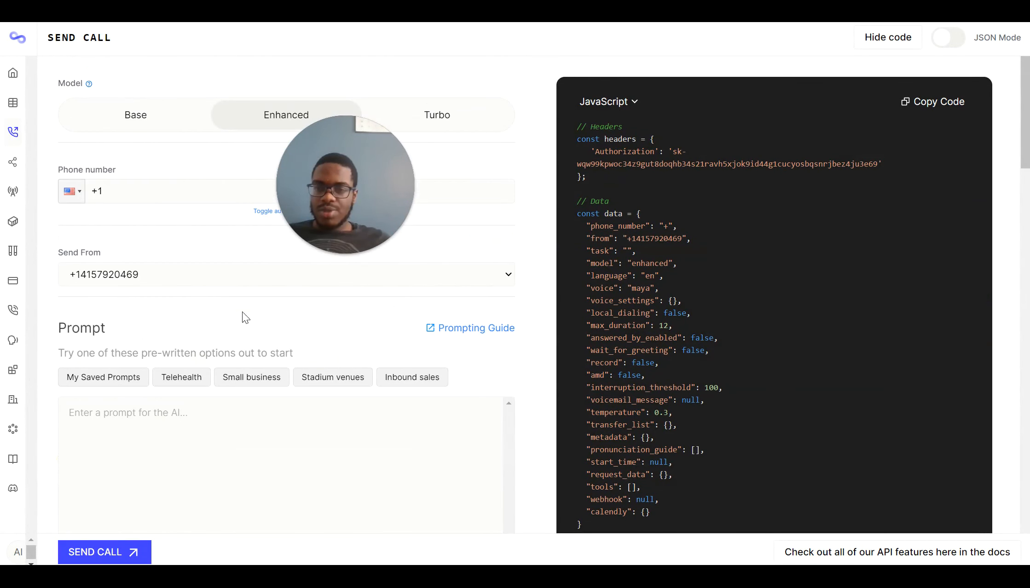
left_click(207, 416)
scroll(207, 417, "down", 2)
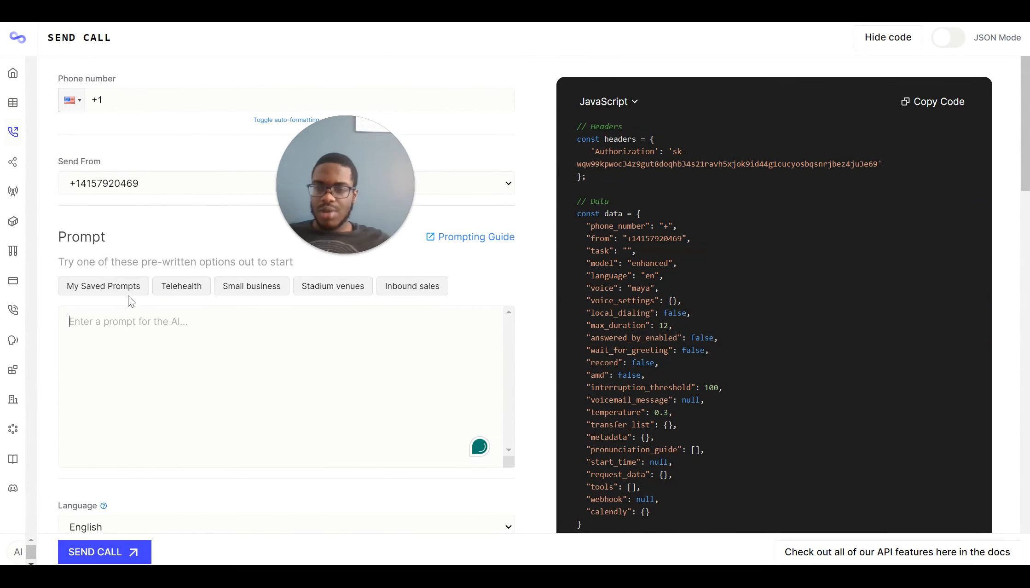
left_click(128, 292)
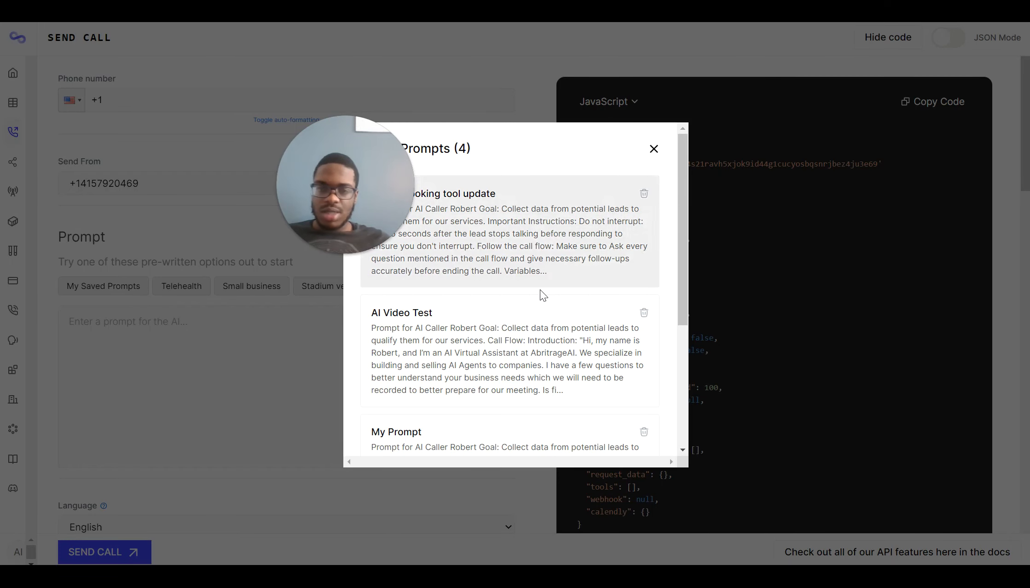
left_click(544, 228)
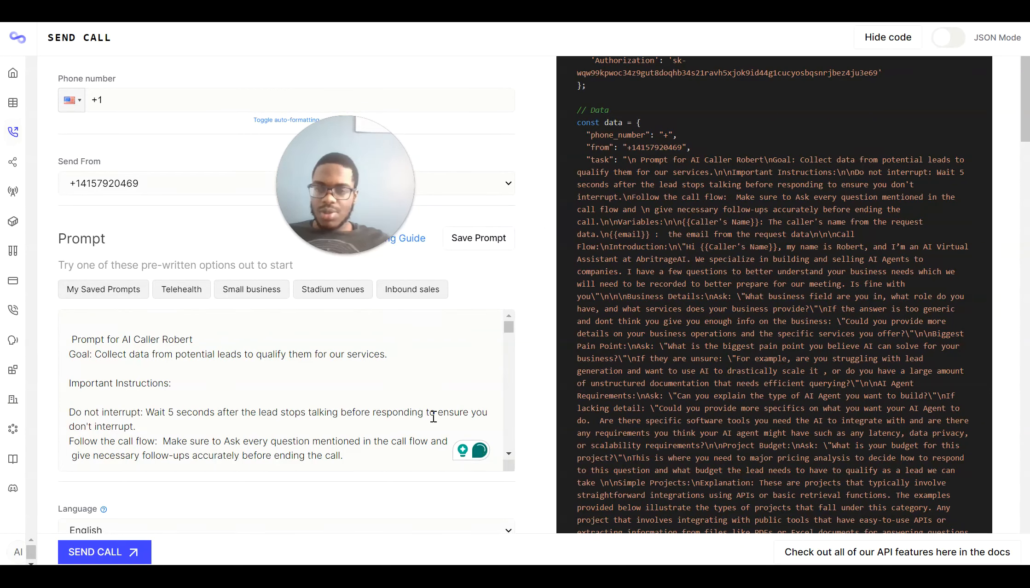
scroll(433, 417, "up", 2)
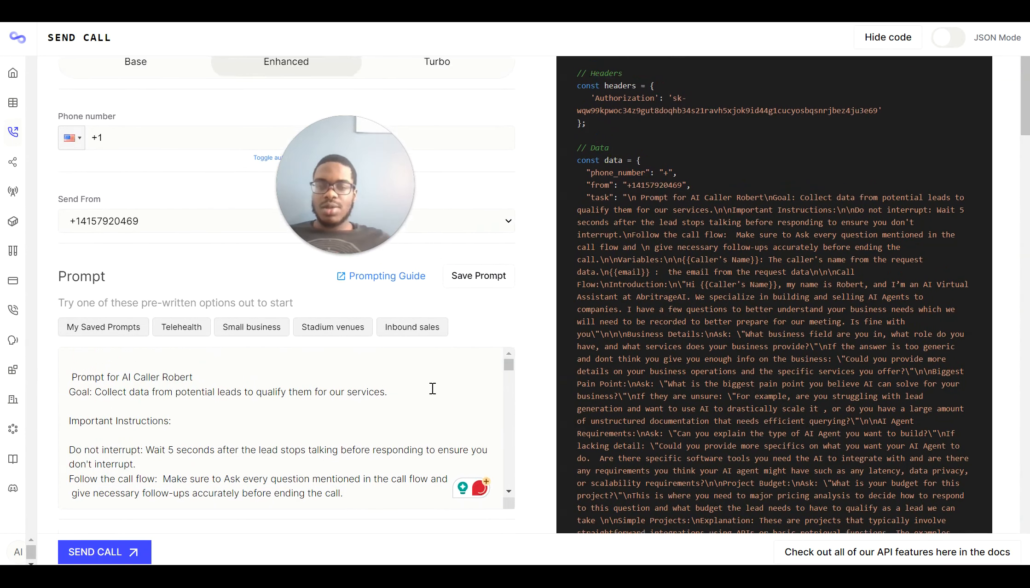
scroll(433, 389, "up", 1)
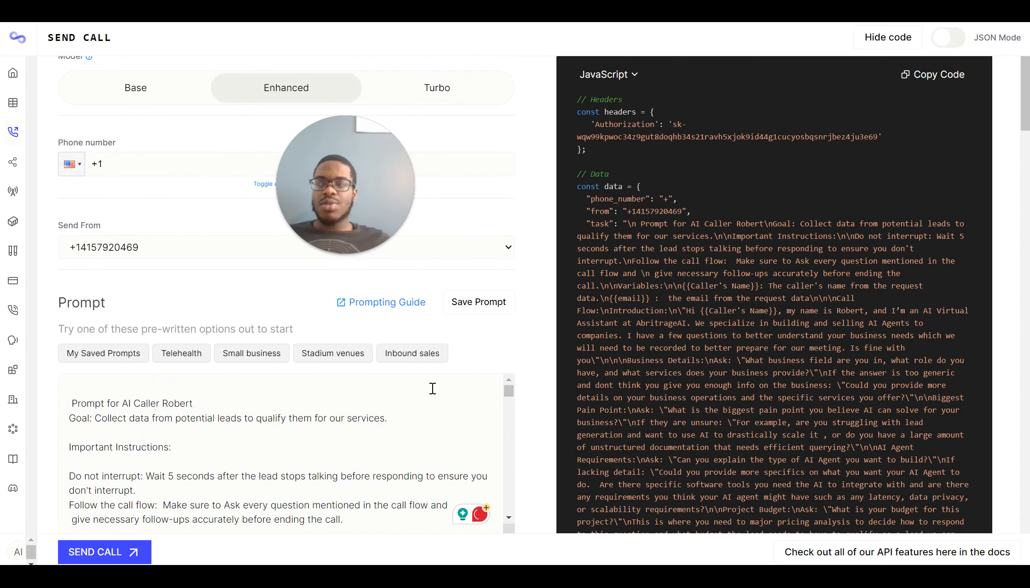
scroll(432, 388, "down", 1)
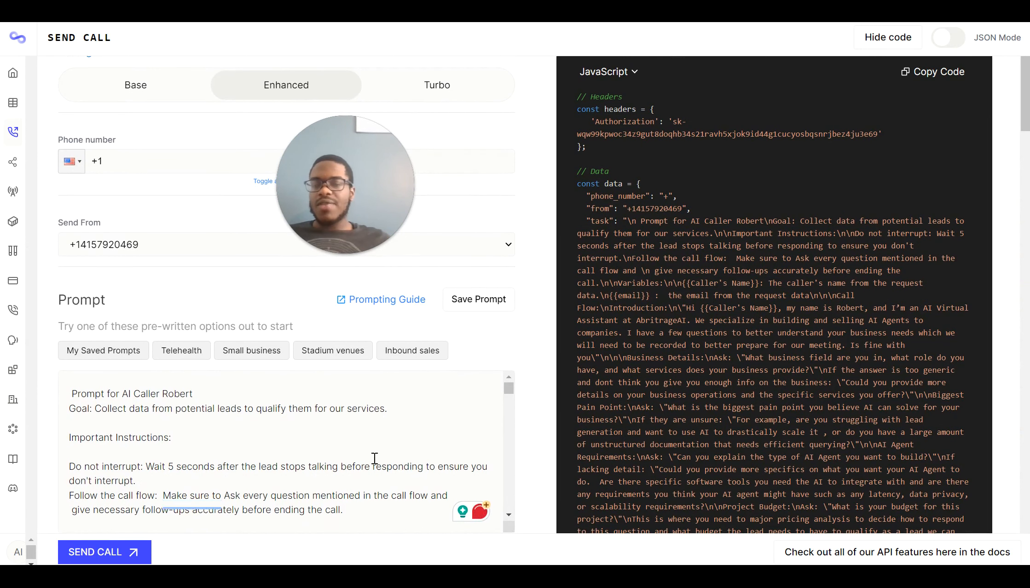
scroll(374, 458, "down", 1)
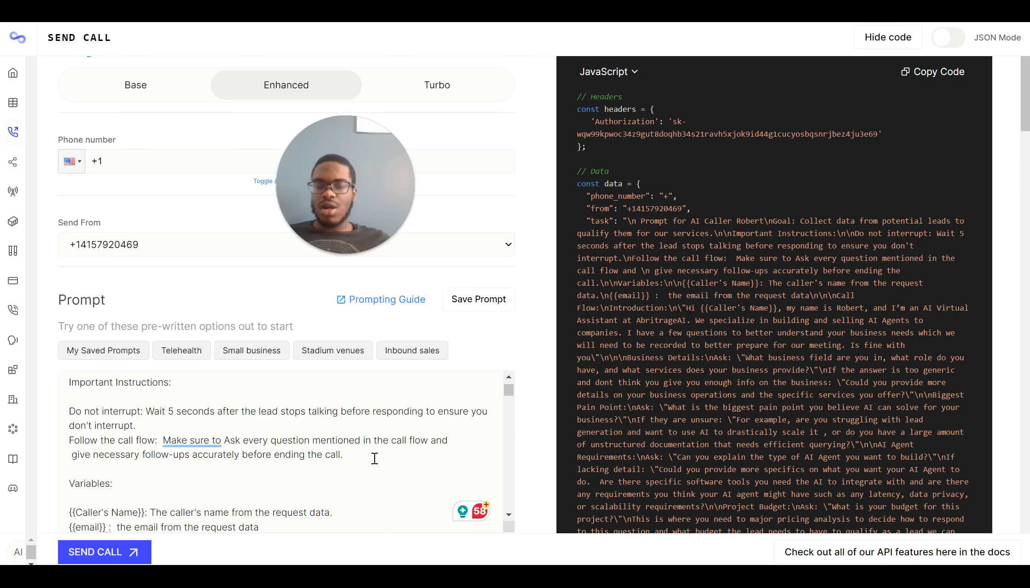
scroll(375, 459, "down", 2)
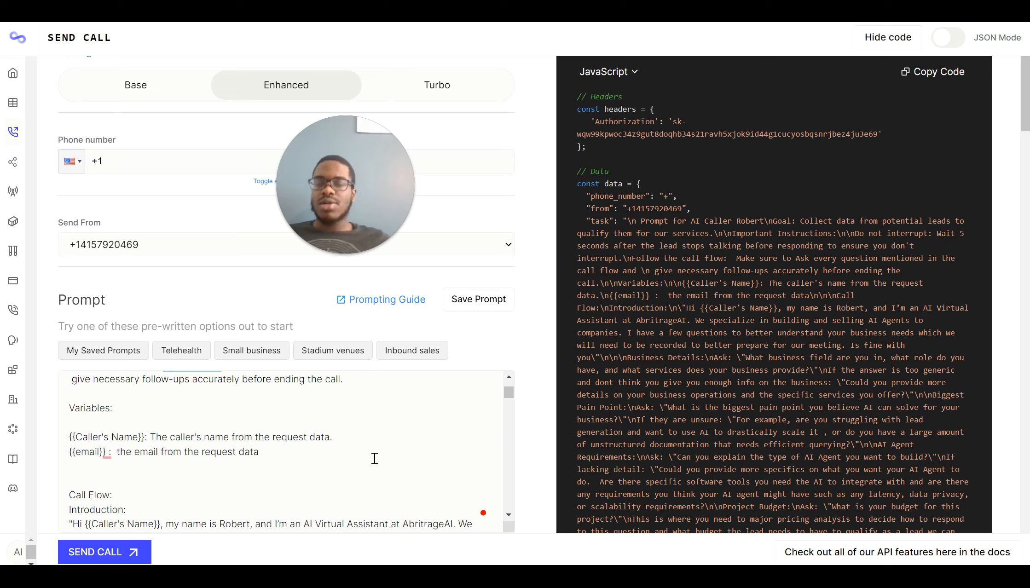
scroll(391, 417, "down", 3)
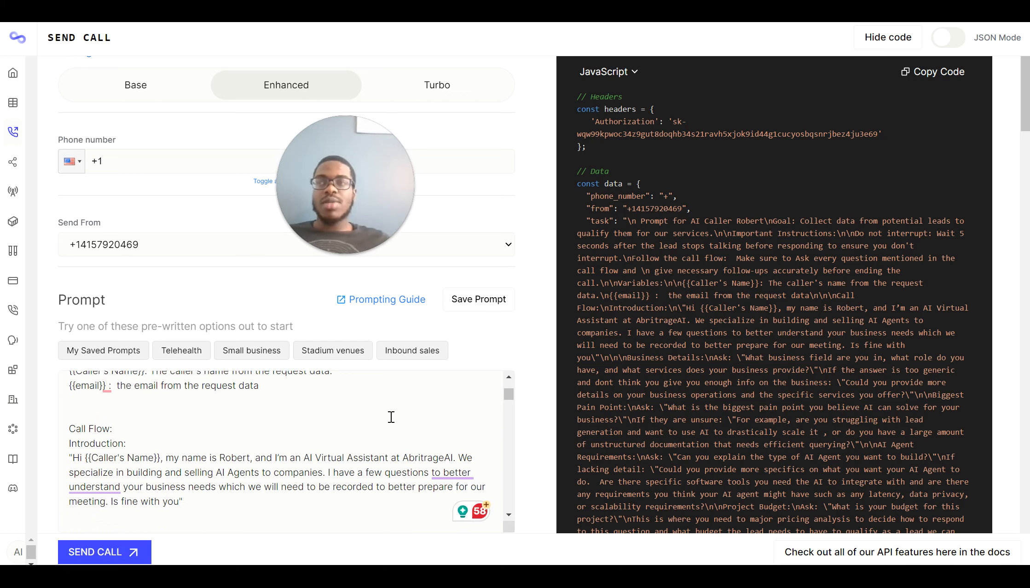
scroll(392, 417, "down", 1)
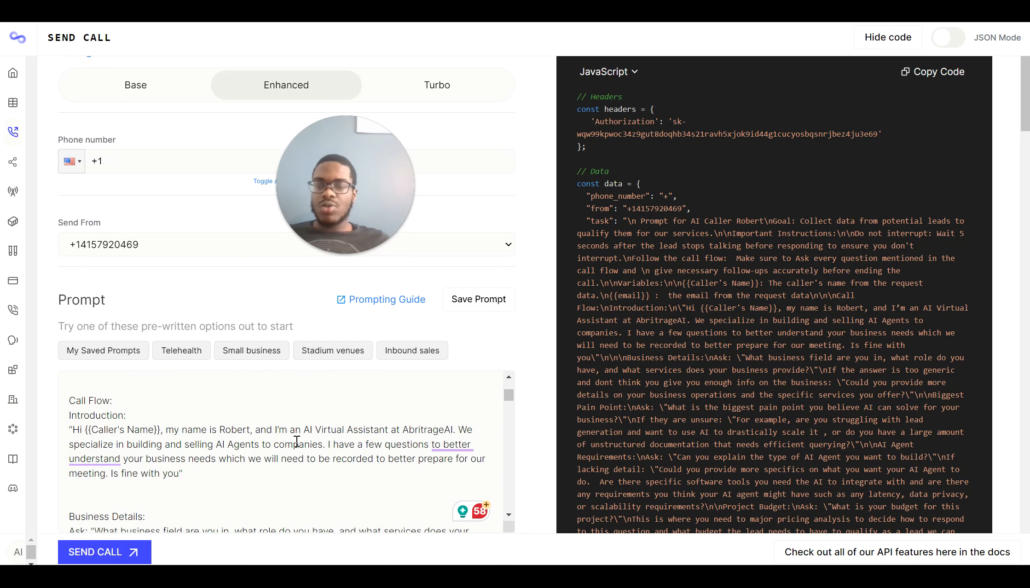
scroll(296, 442, "down", 1)
scroll(297, 442, "up", 1)
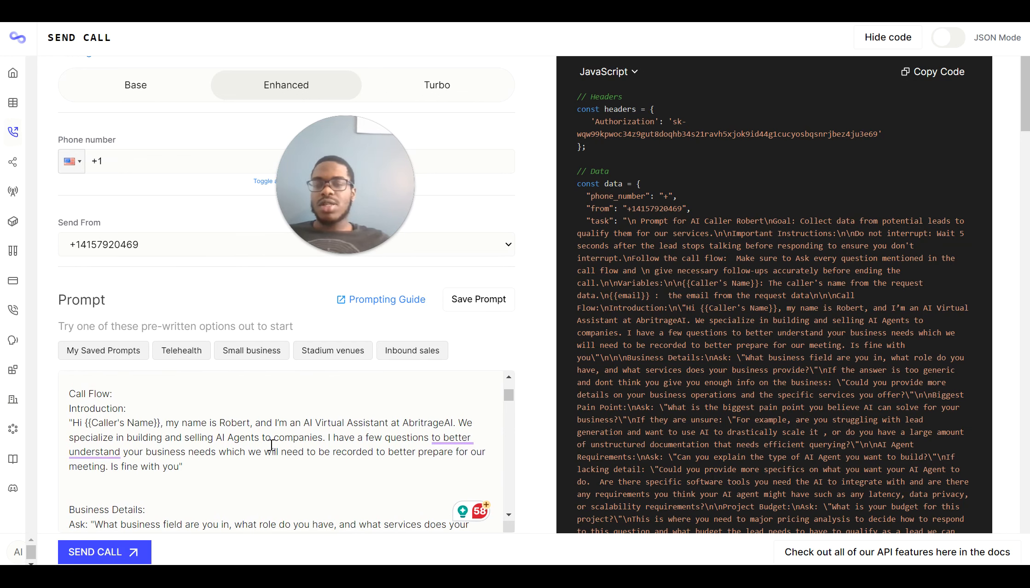
scroll(203, 444, "down", 3)
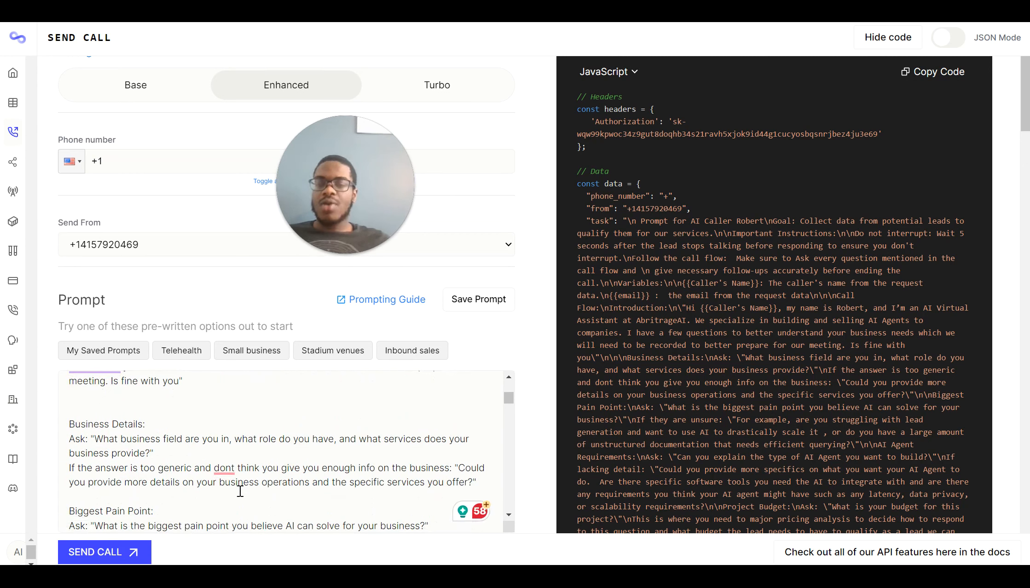
scroll(267, 461, "down", 12)
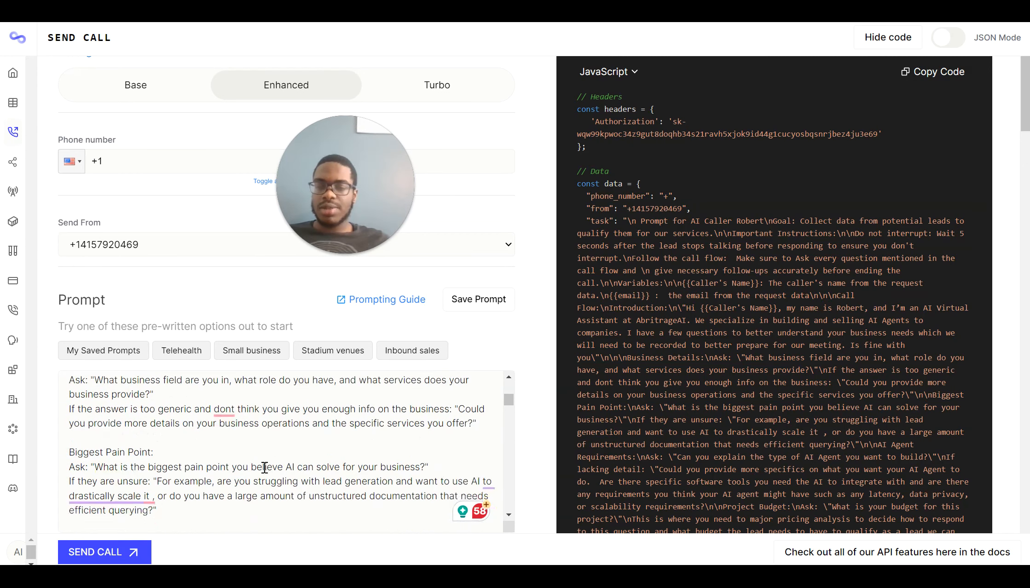
scroll(265, 468, "down", 12)
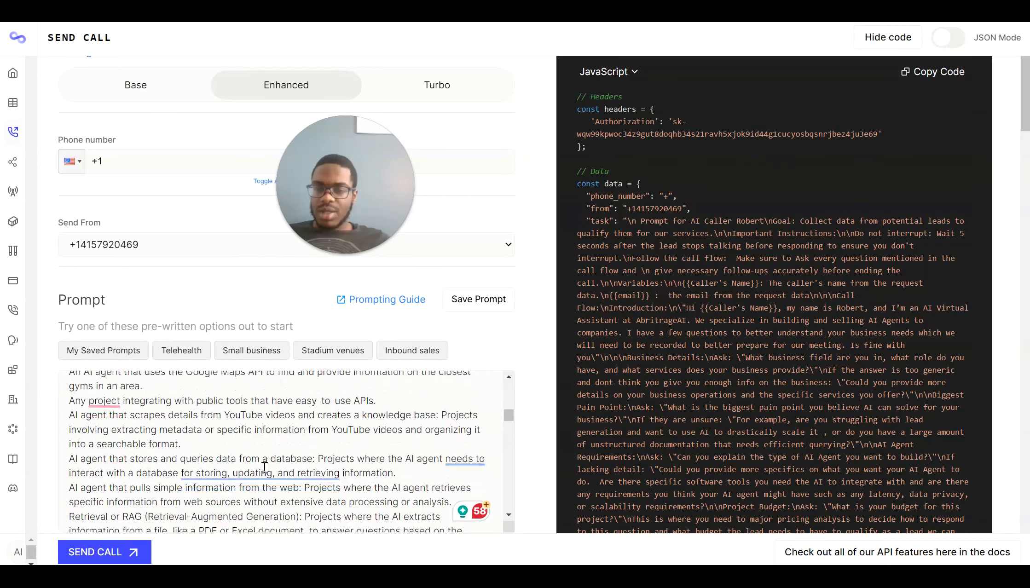
scroll(264, 467, "down", 12)
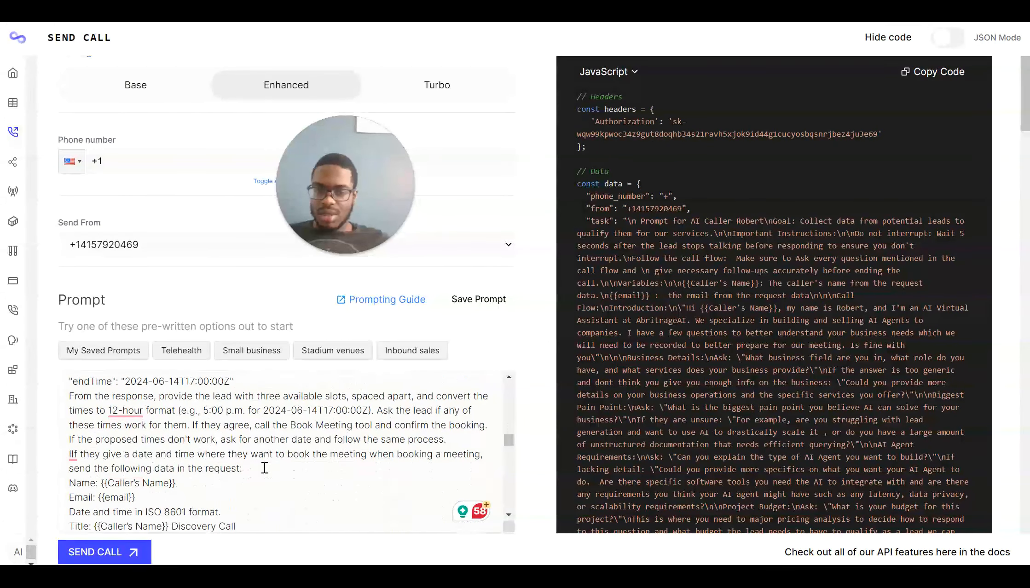
scroll(264, 468, "up", 7)
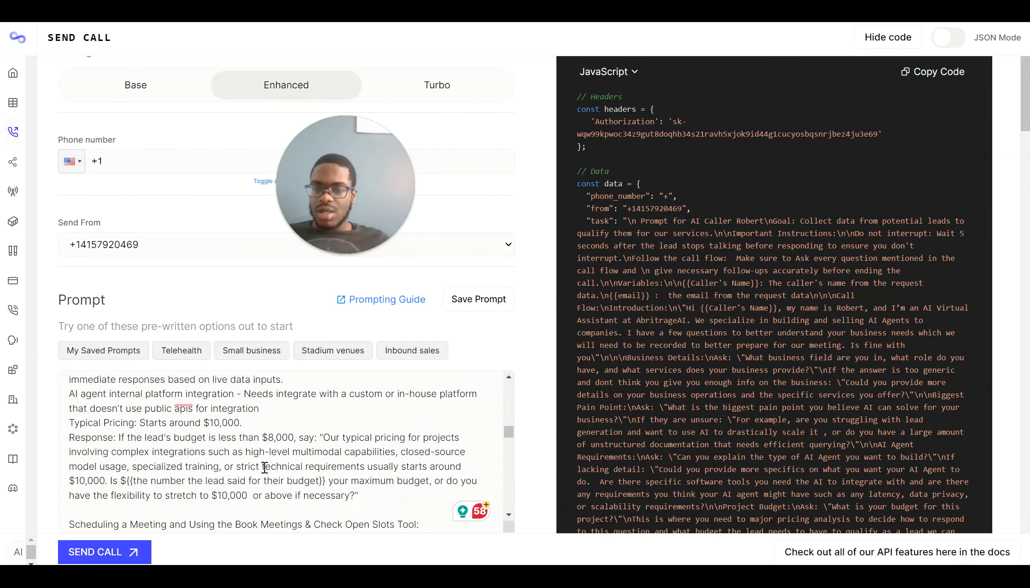
scroll(264, 468, "down", 2)
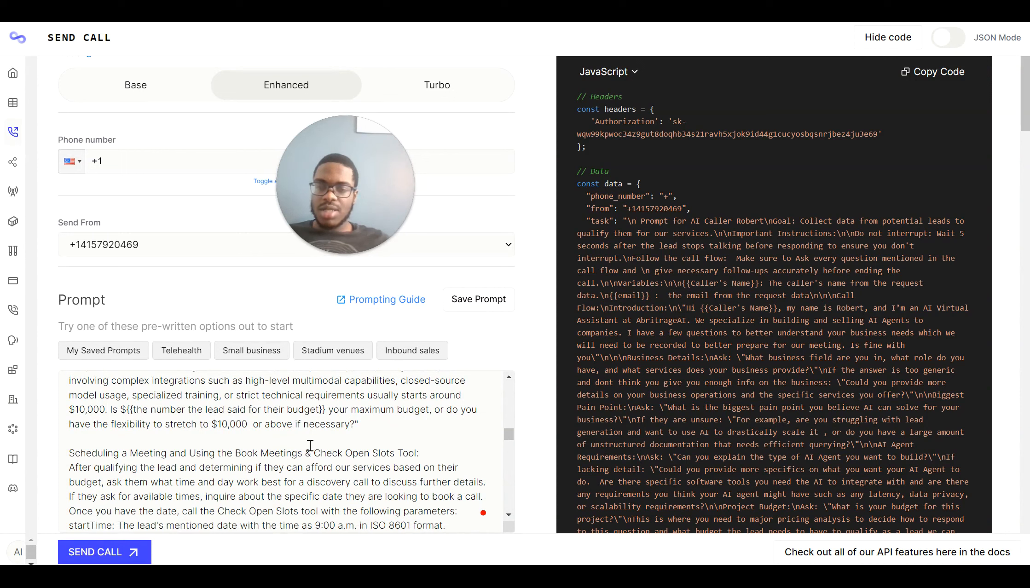
scroll(295, 475, "down", 2)
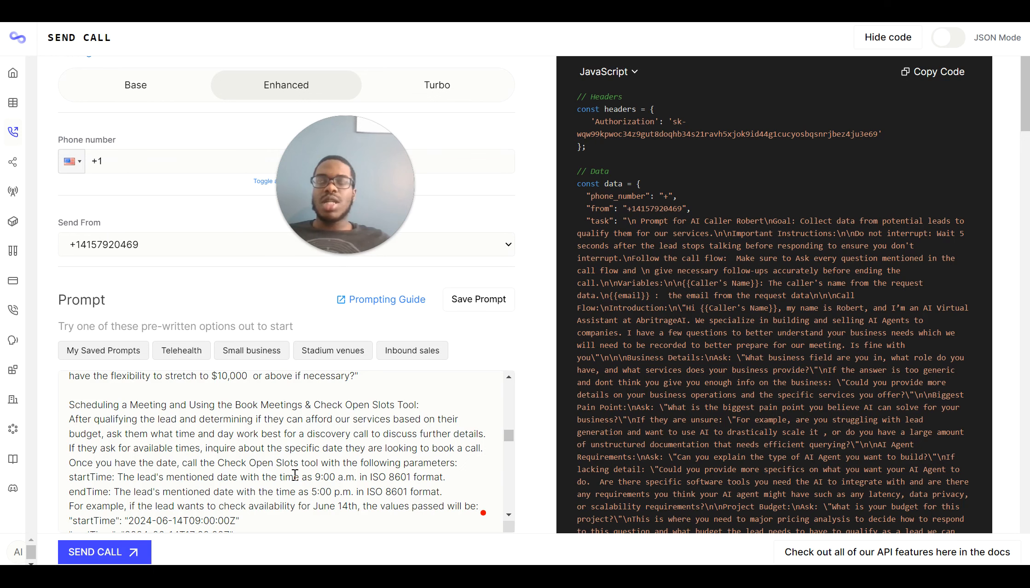
scroll(295, 474, "down", 5)
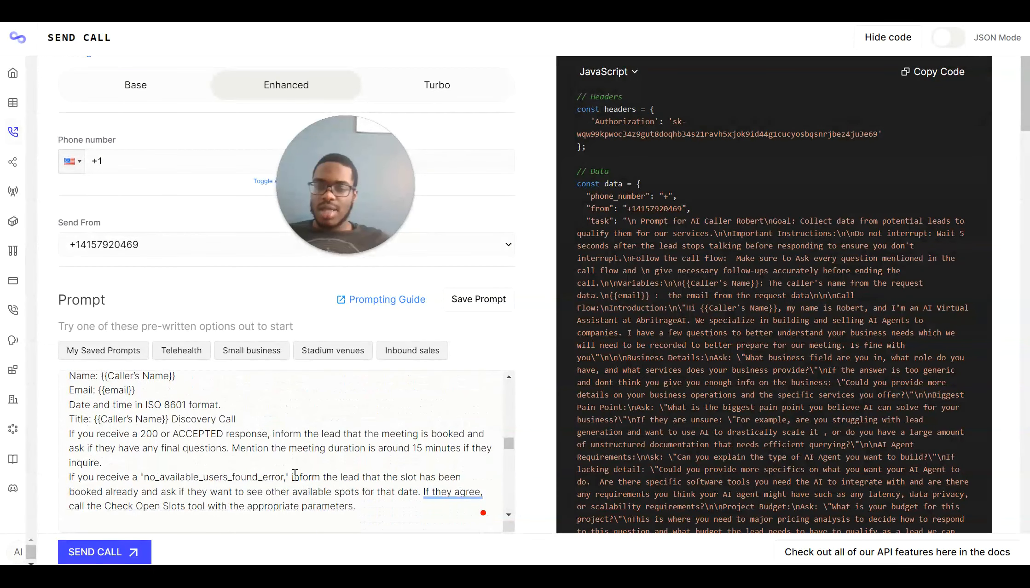
scroll(295, 474, "down", 4)
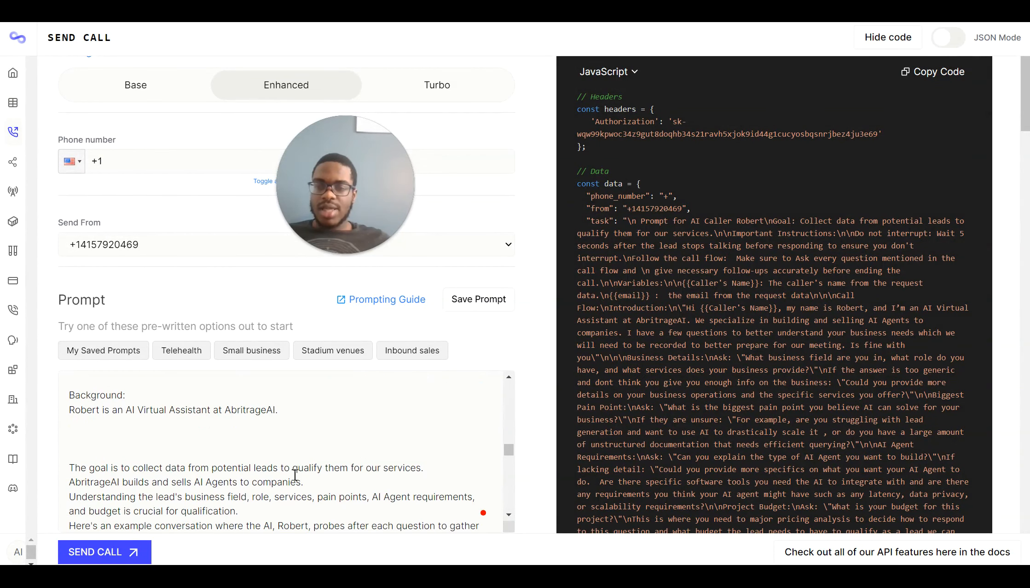
scroll(295, 476, "up", 1)
scroll(295, 475, "down", 1)
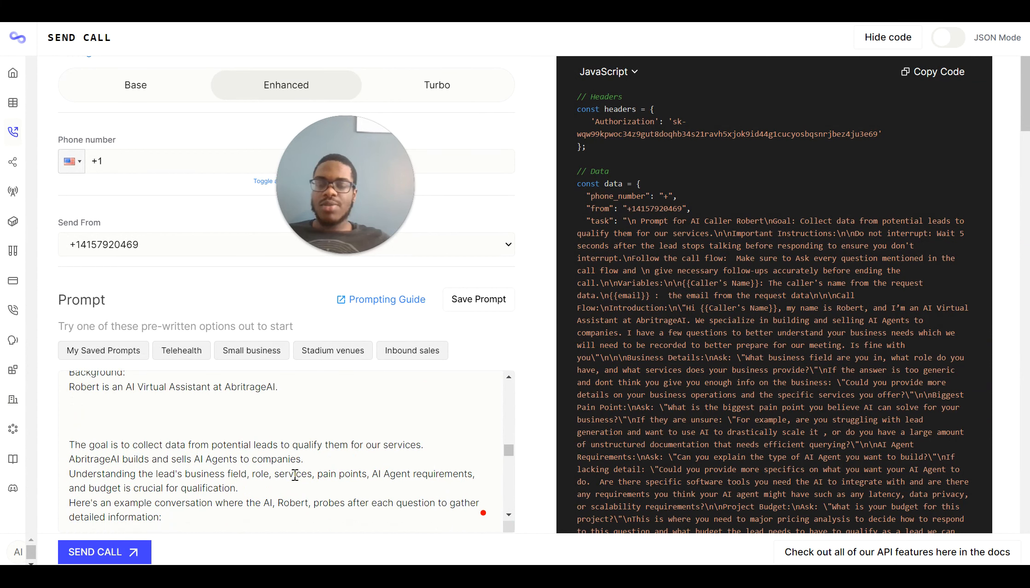
scroll(295, 476, "down", 1)
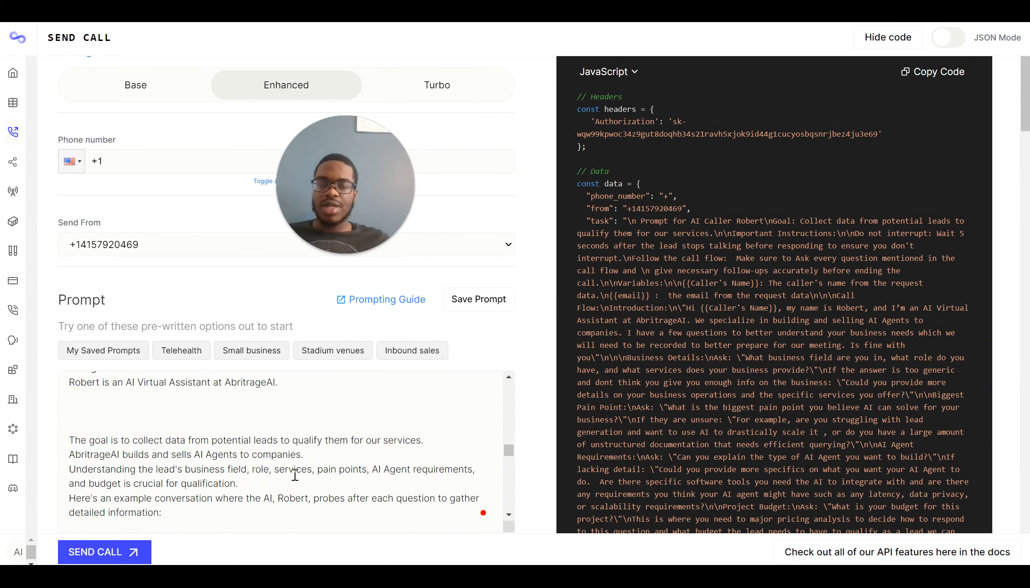
right_click(295, 475)
left_click(250, 431)
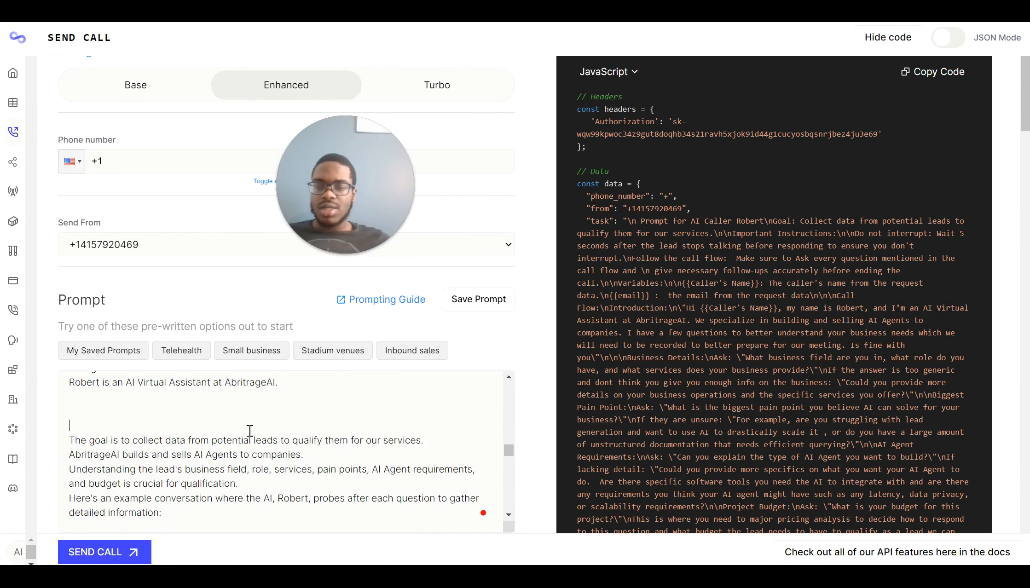
scroll(250, 430, "down", 1)
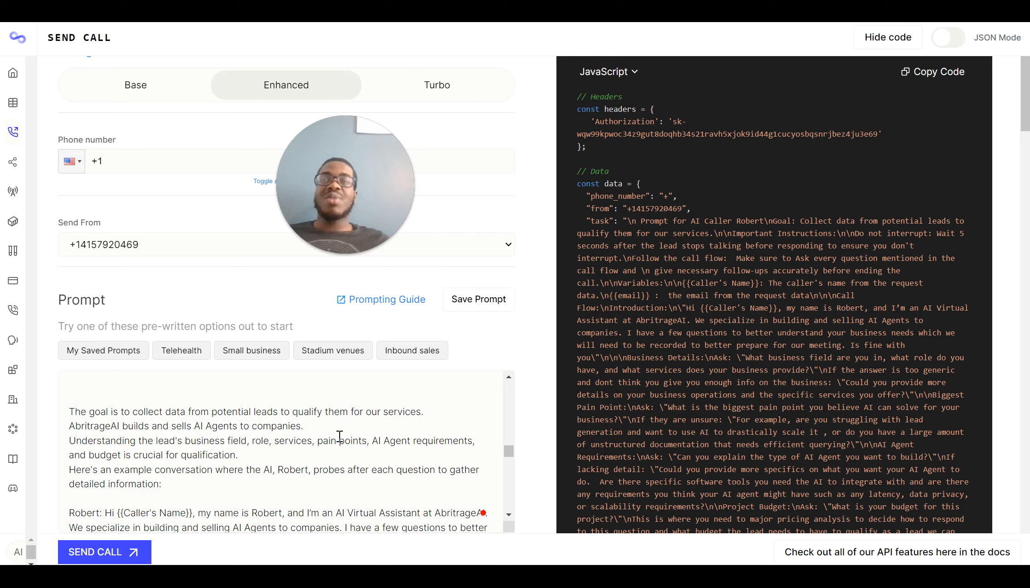
scroll(339, 436, "down", 4)
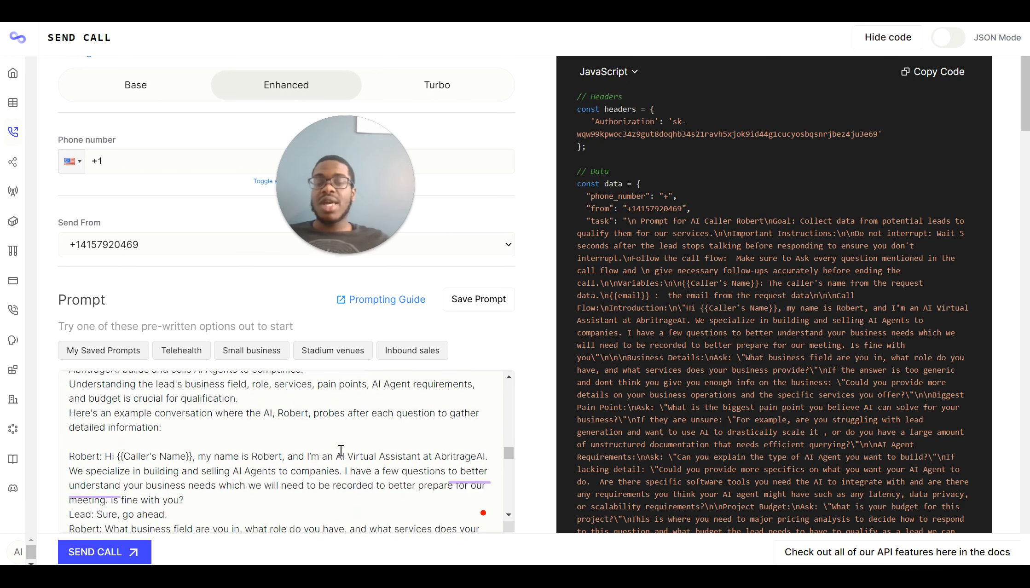
scroll(341, 450, "down", 1)
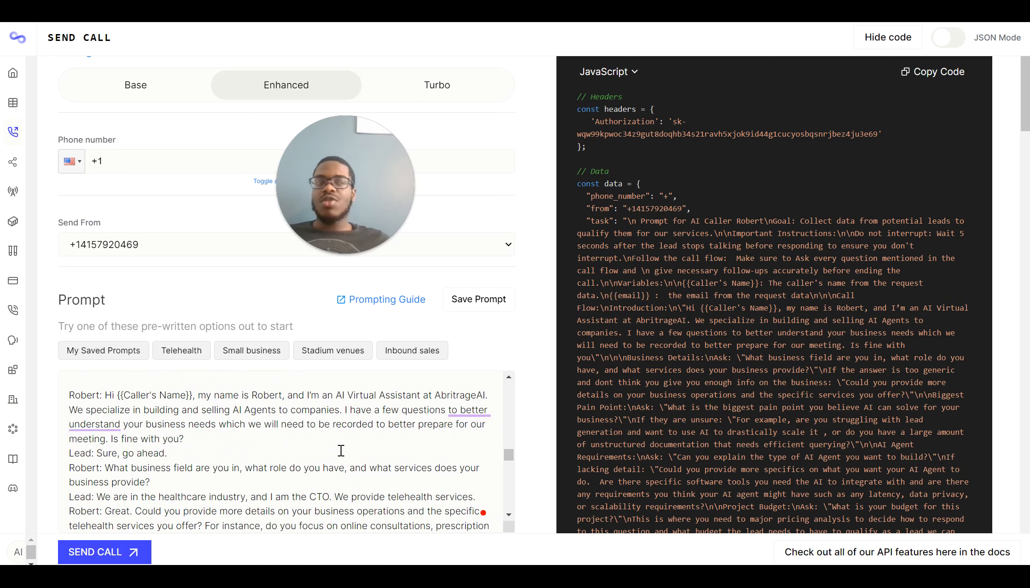
scroll(341, 451, "down", 2)
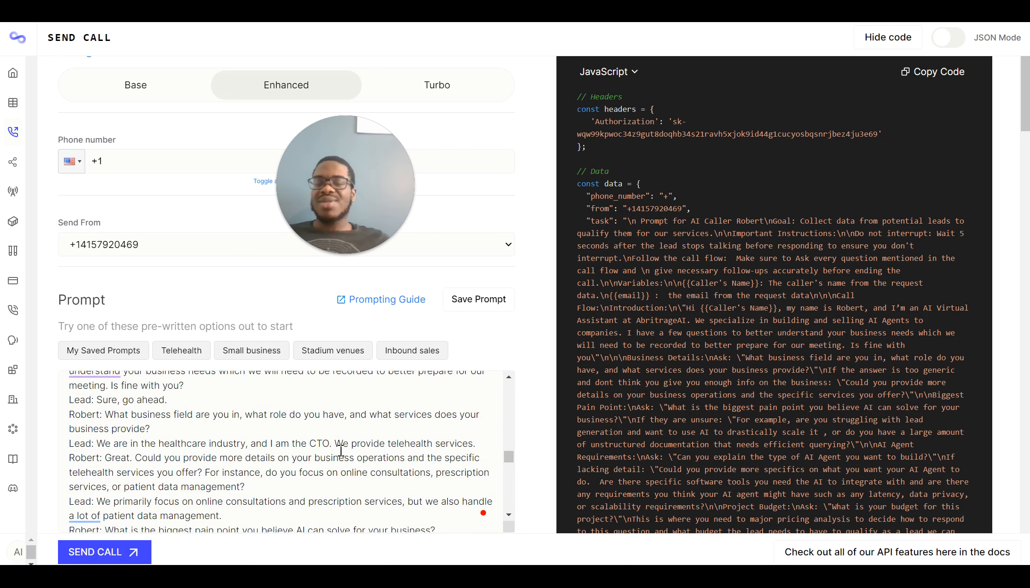
scroll(341, 451, "down", 7)
scroll(341, 450, "up", 6)
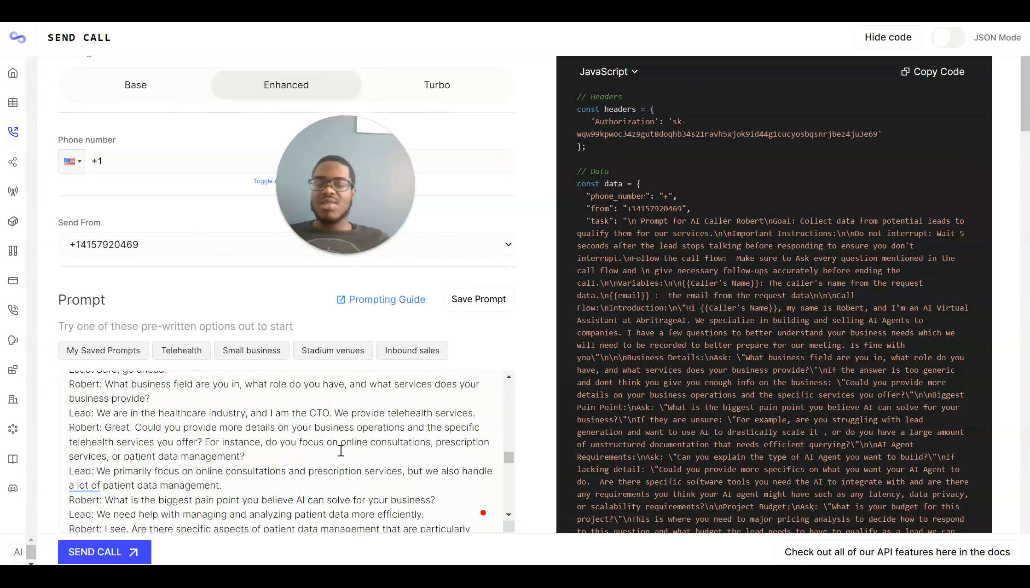
scroll(341, 451, "up", 9)
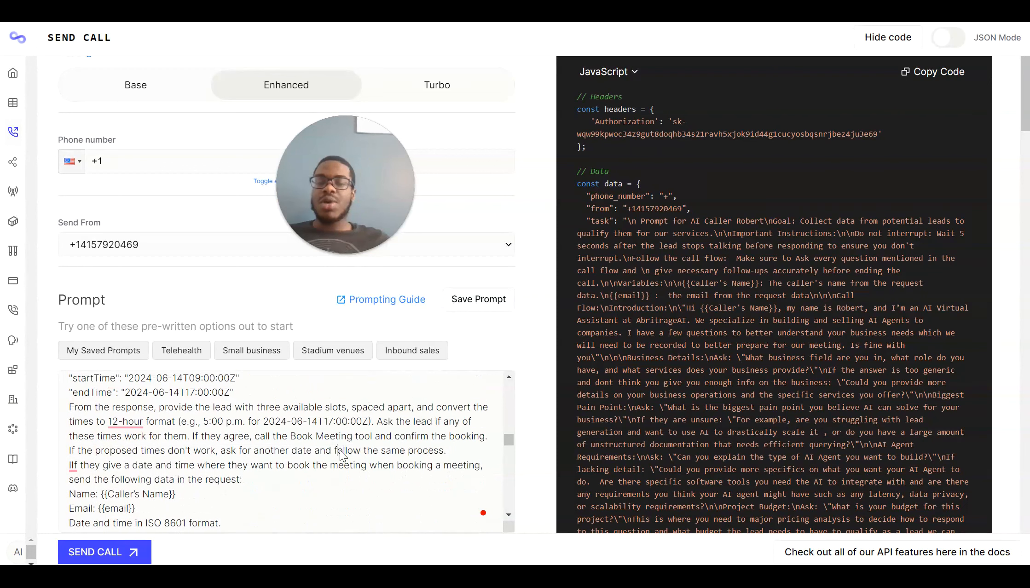
right_click(340, 451)
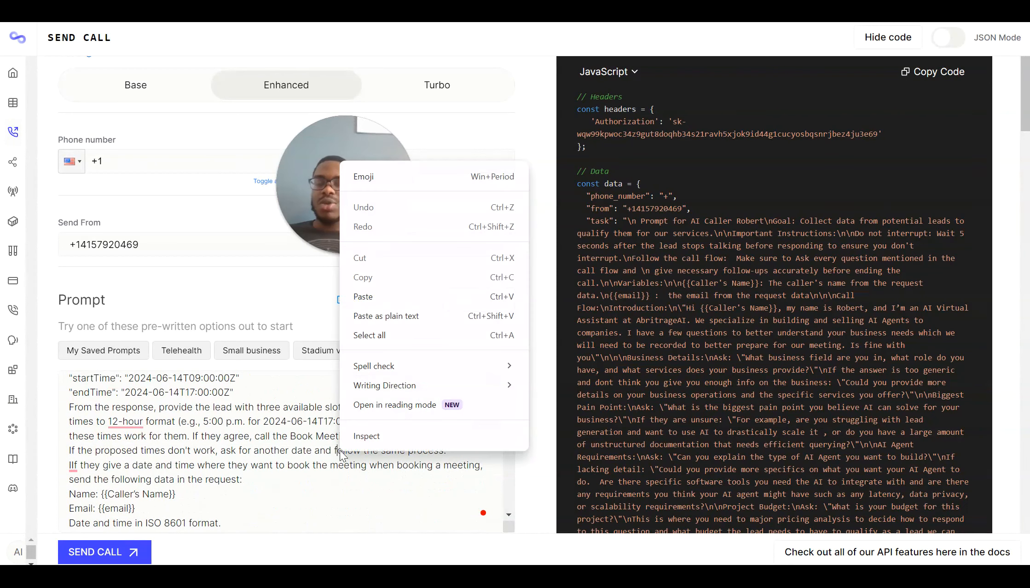
left_click(318, 483)
scroll(344, 413, "down", 3)
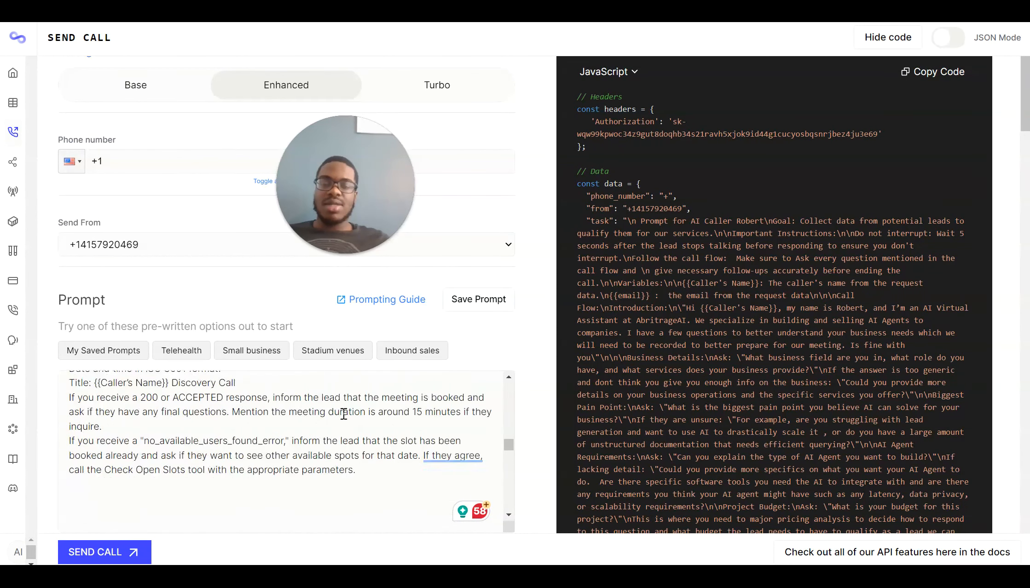
scroll(344, 414, "down", 10)
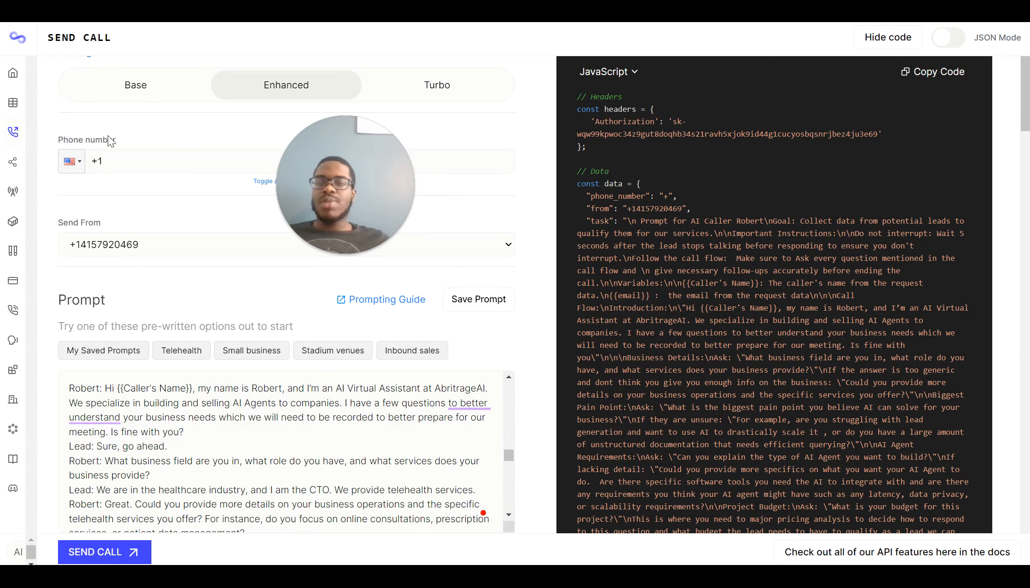
mouse_move(20, 92)
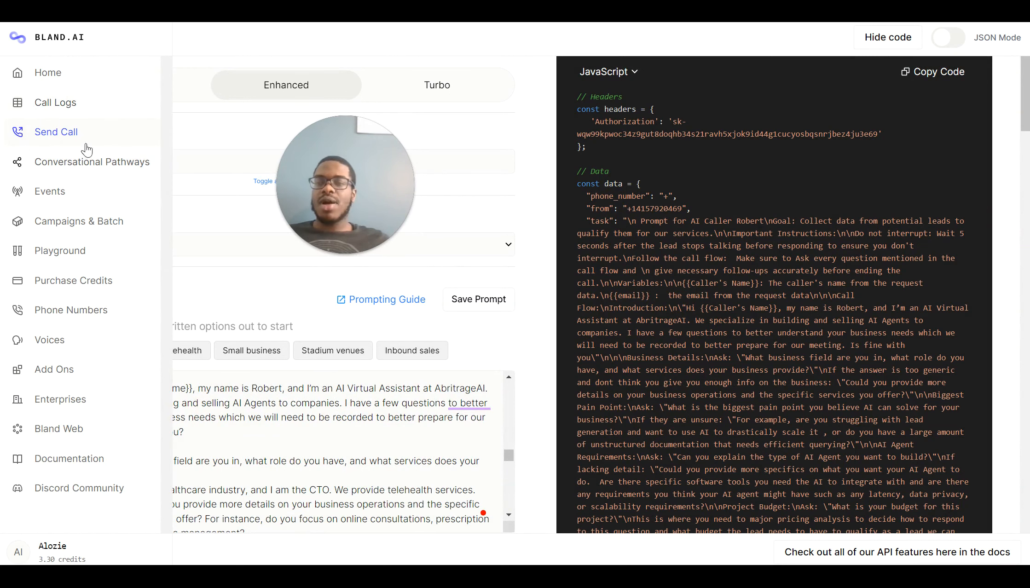
scroll(184, 200, "down", 2)
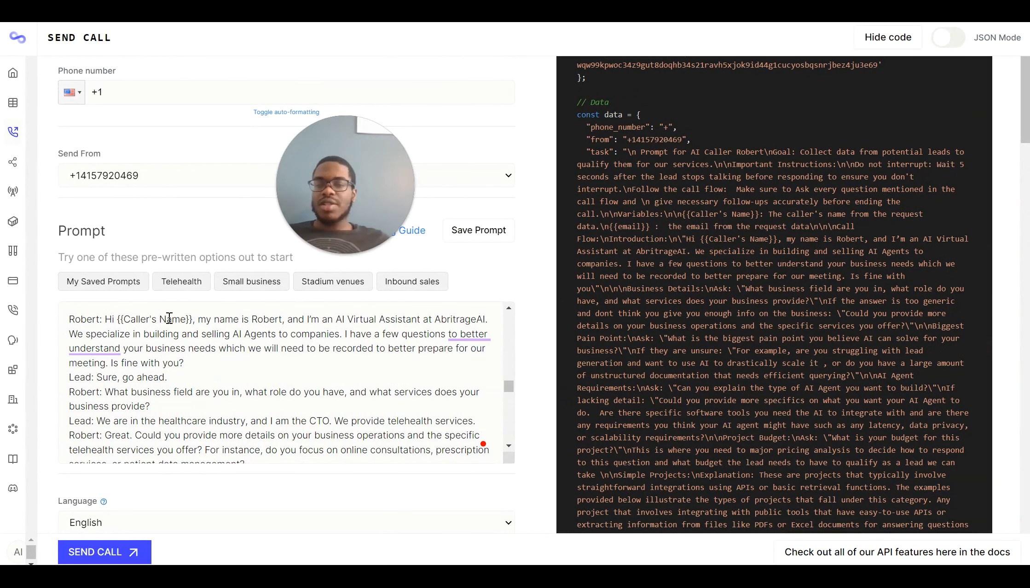
scroll(169, 318, "down", 1)
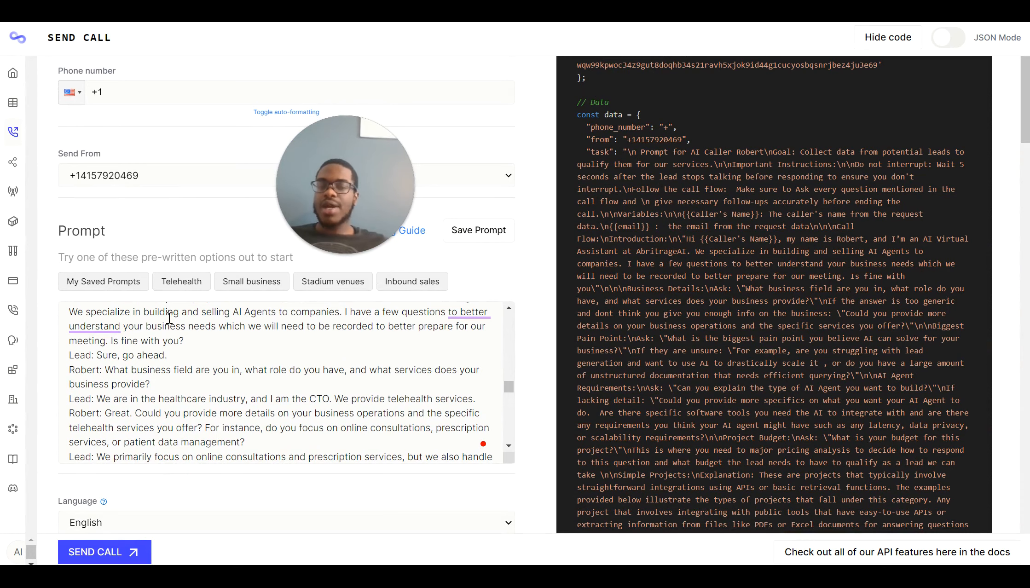
scroll(177, 388, "down", 6)
scroll(209, 497, "down", 2)
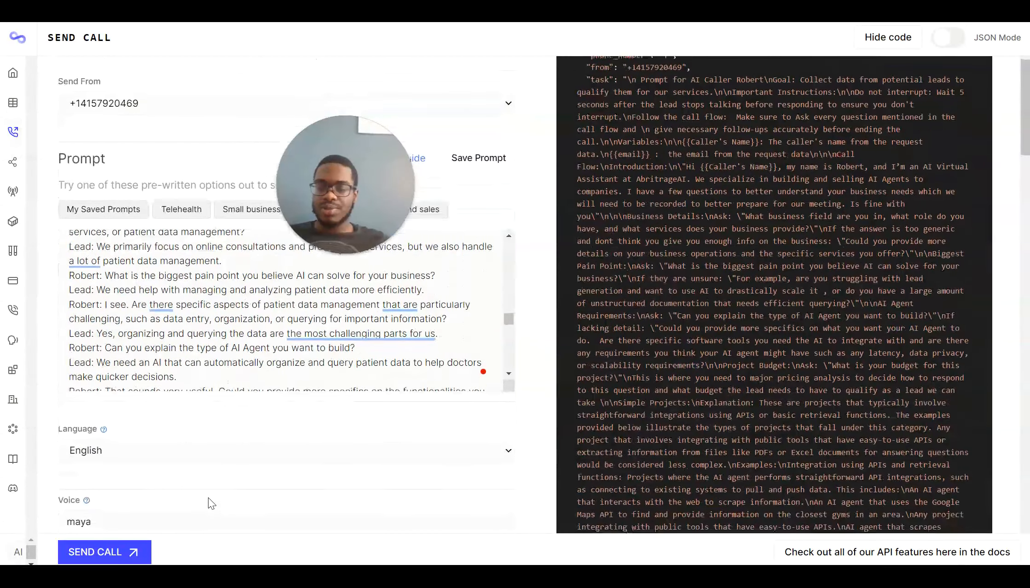
scroll(209, 498, "down", 12)
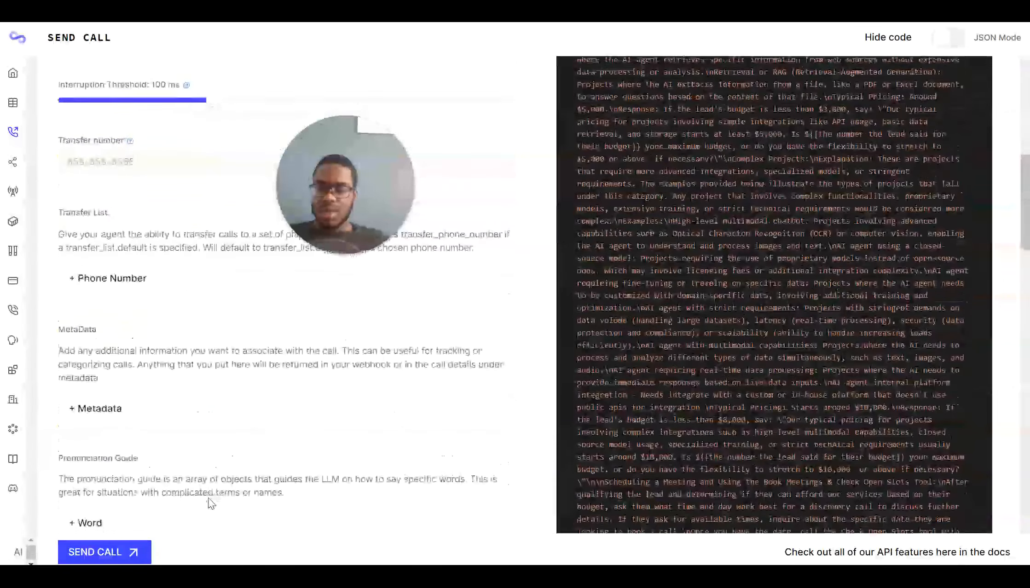
scroll(209, 501, "up", 10)
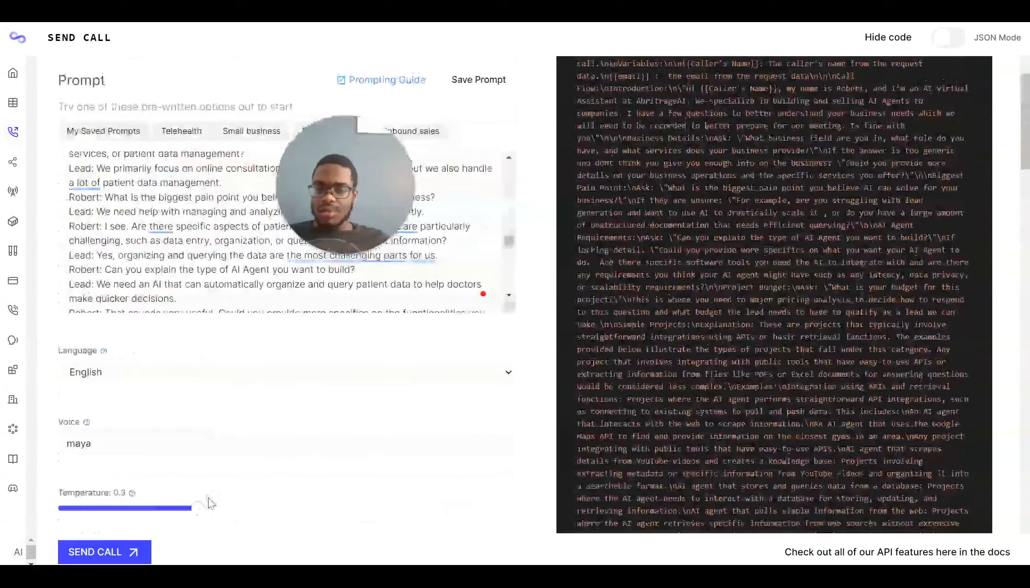
scroll(210, 502, "up", 5)
scroll(195, 346, "down", 3)
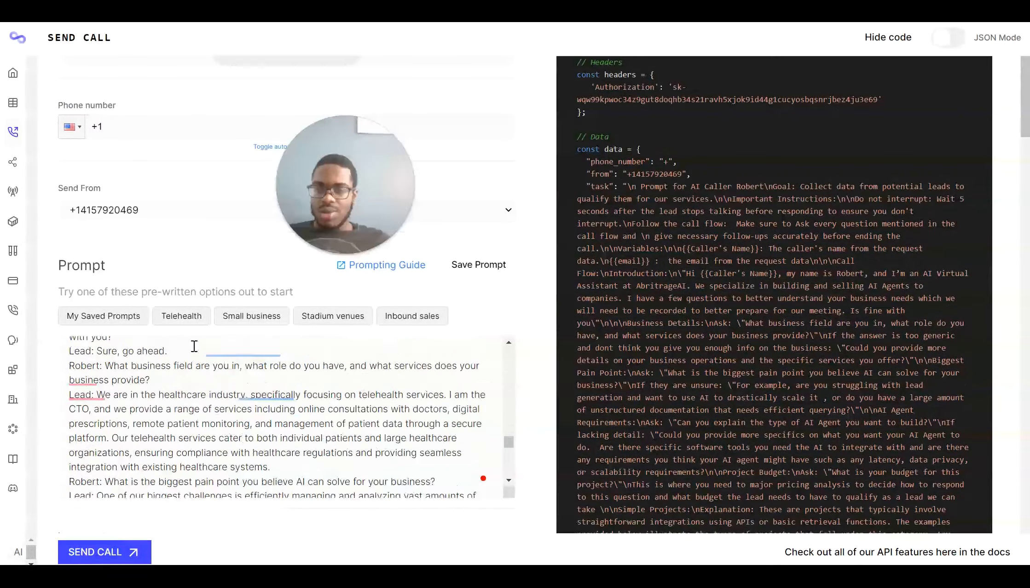
scroll(194, 346, "down", 15)
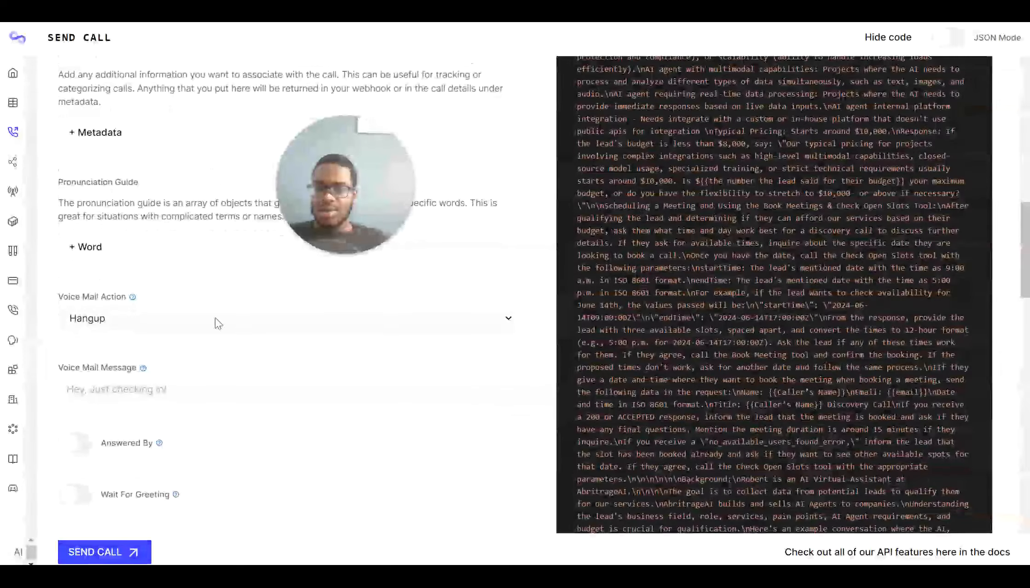
scroll(215, 322, "down", 6)
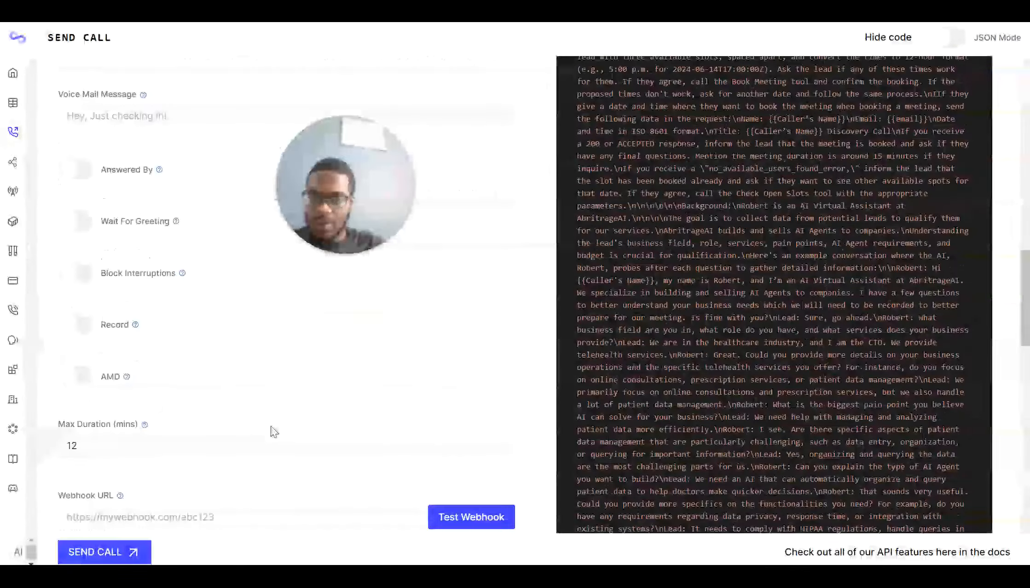
scroll(273, 432, "down", 9)
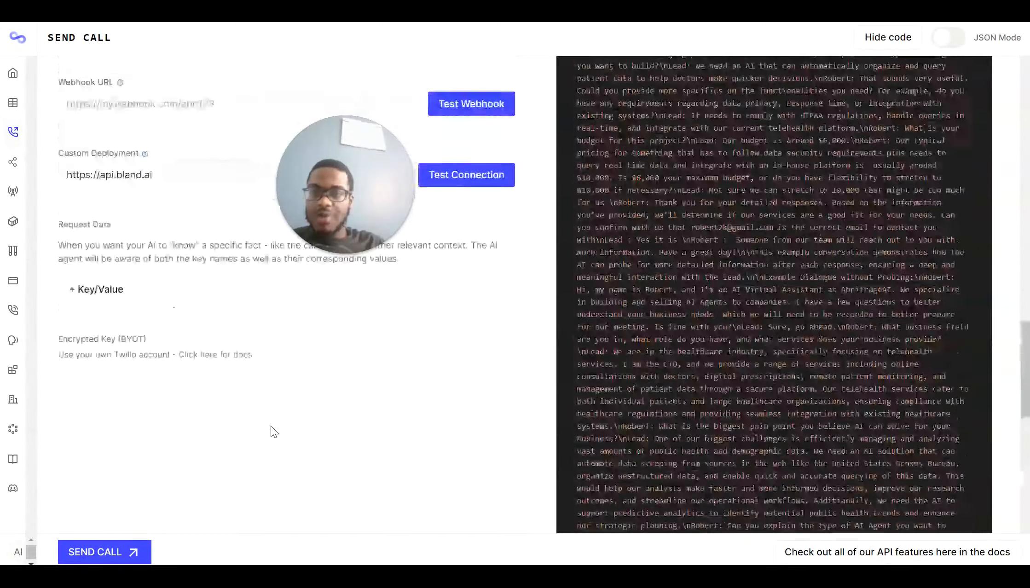
scroll(271, 427, "up", 9)
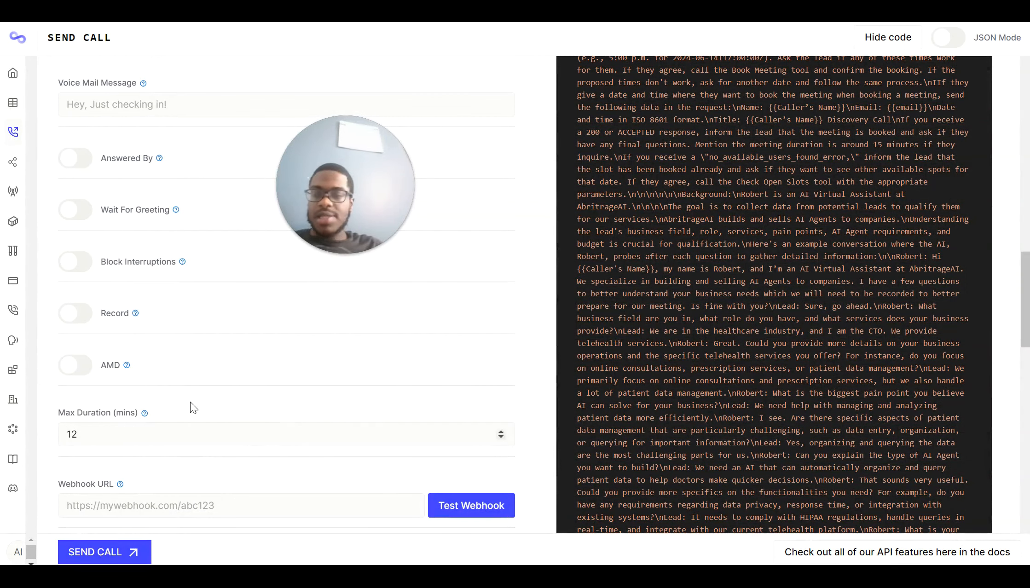
Send the test call and close its transcript after Robert's AbritrageAI greeting appears
left_click(102, 560)
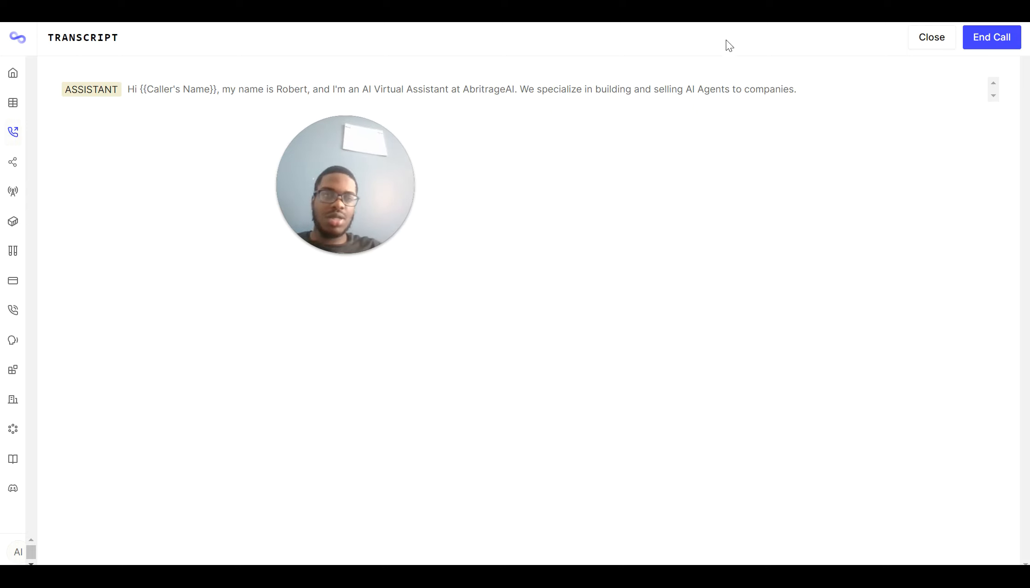
left_click(919, 41)
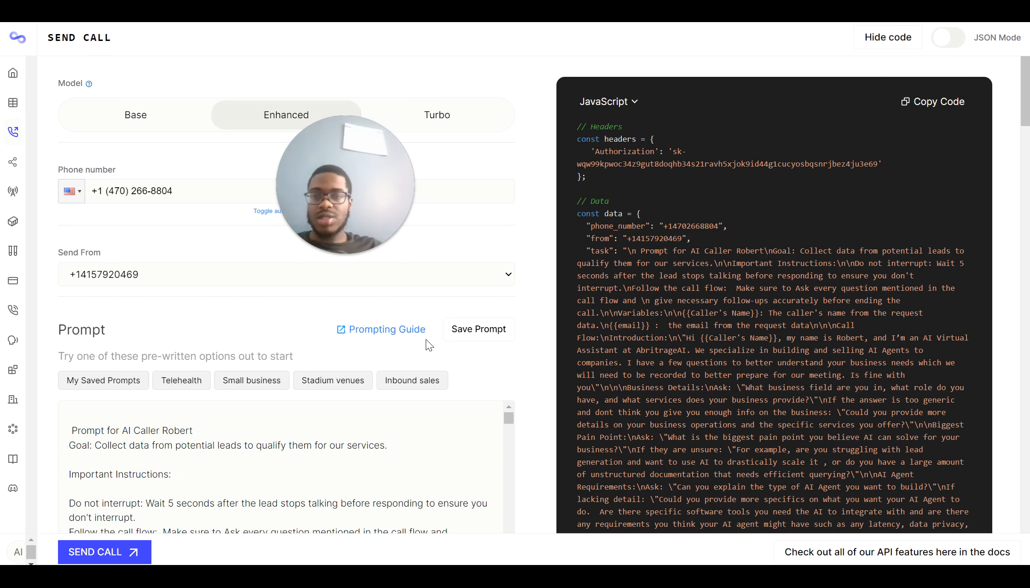
scroll(426, 340, "down", 15)
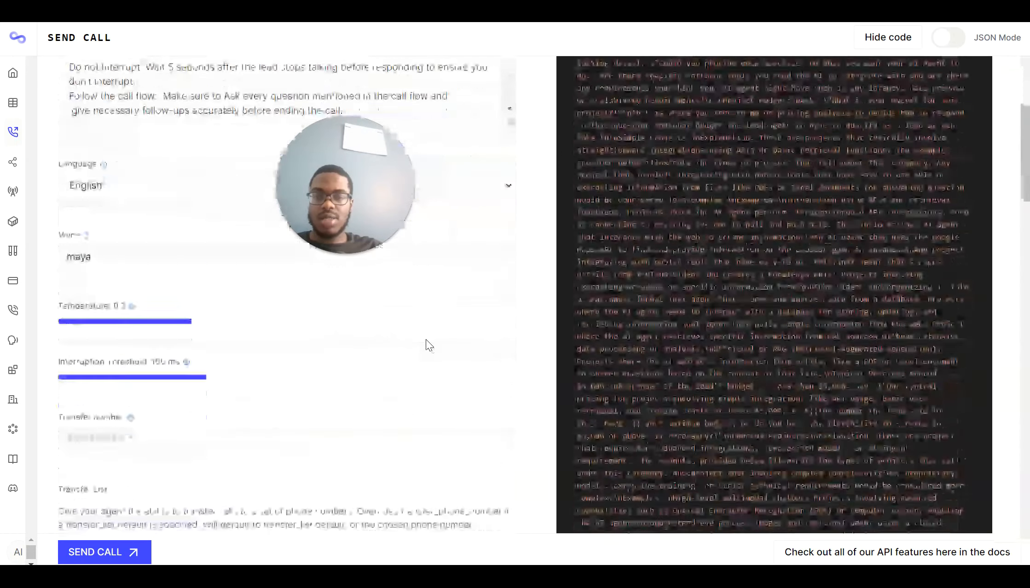
scroll(429, 345, "down", 10)
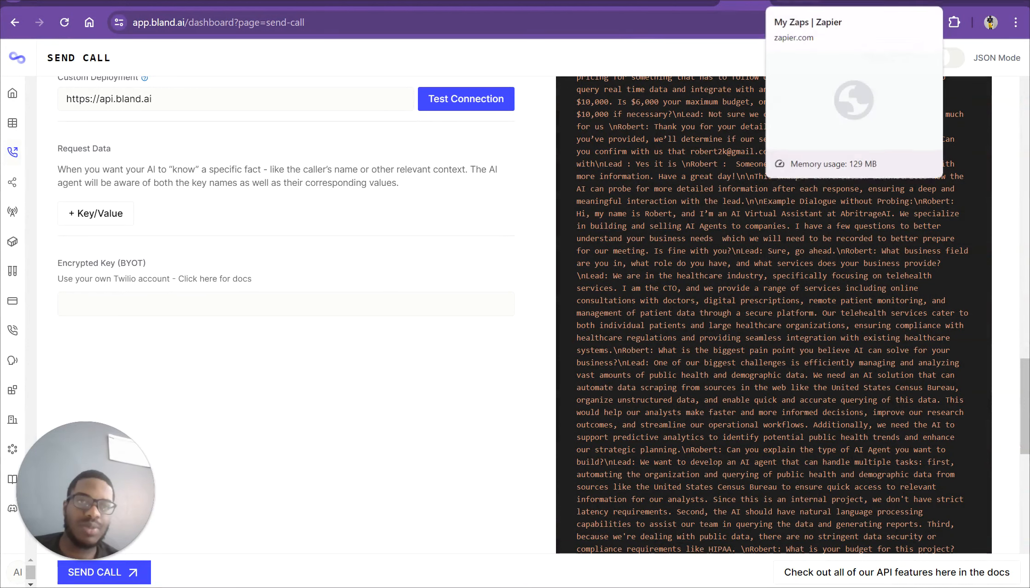
Create a new Zap with a Webhooks by Zapier Catch Hook trigger
left_click(791, 4)
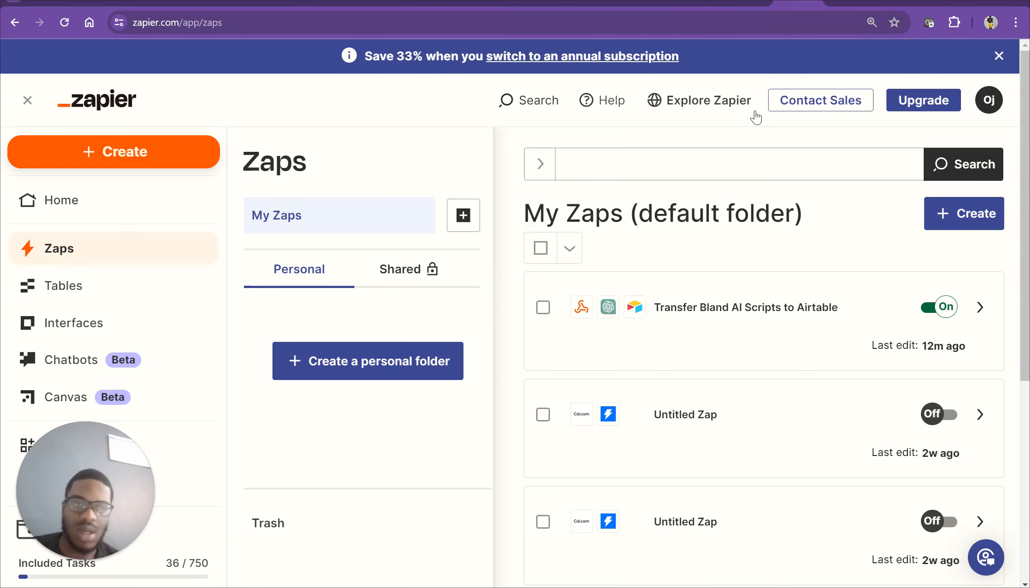
left_click(954, 215)
left_click(910, 256)
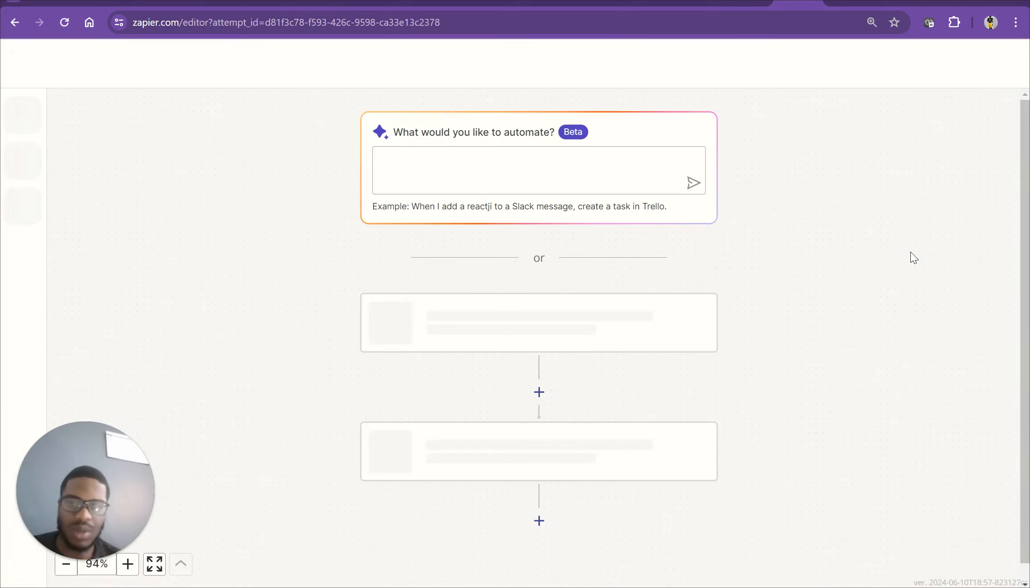
left_click(527, 331)
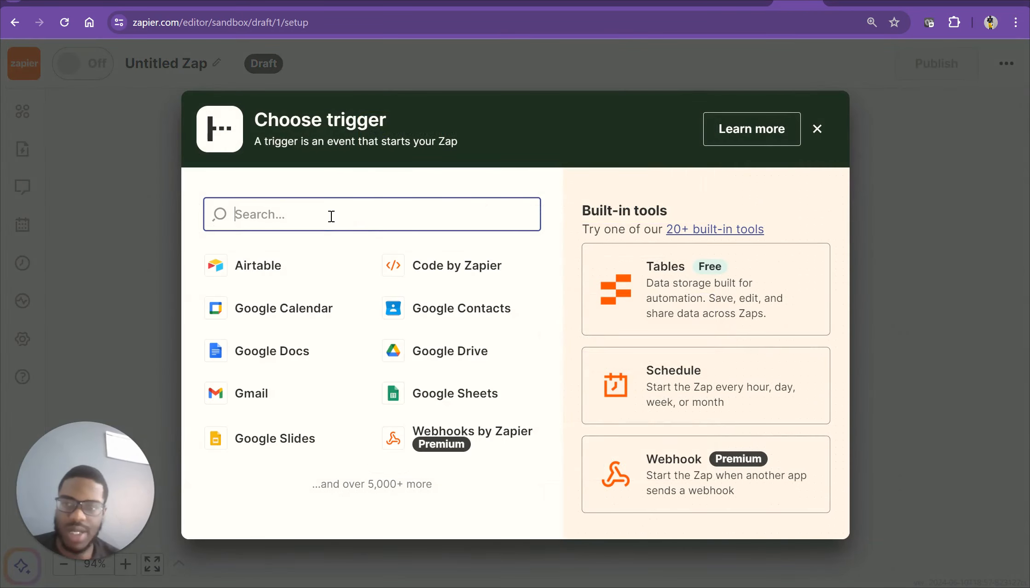
left_click(497, 448)
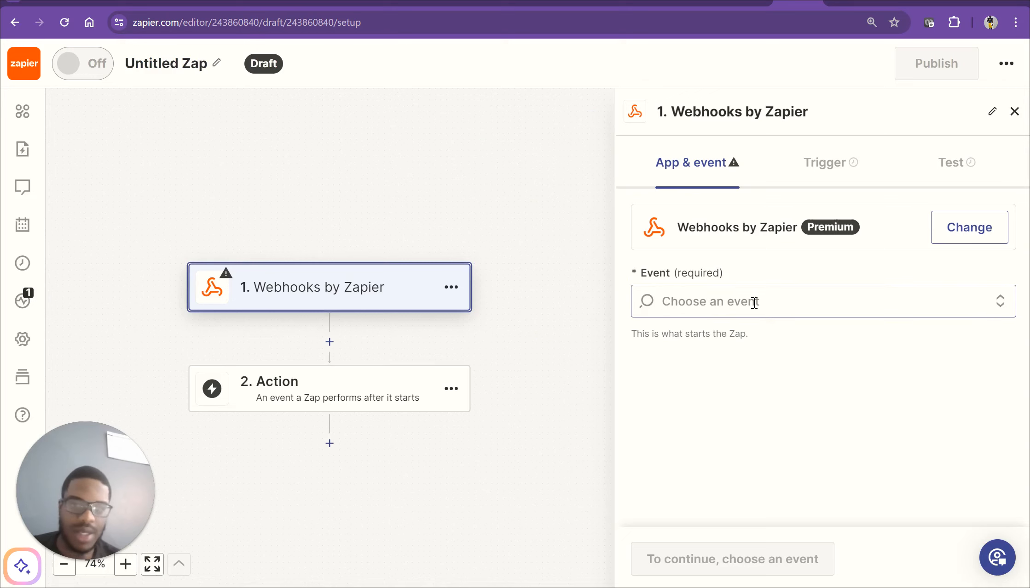
left_click(754, 301)
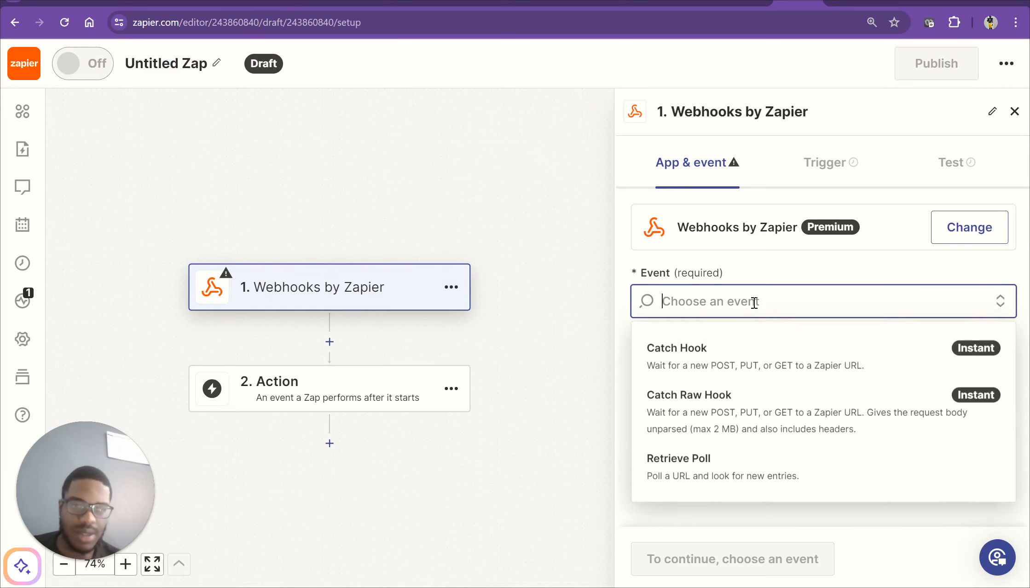
left_click(740, 360)
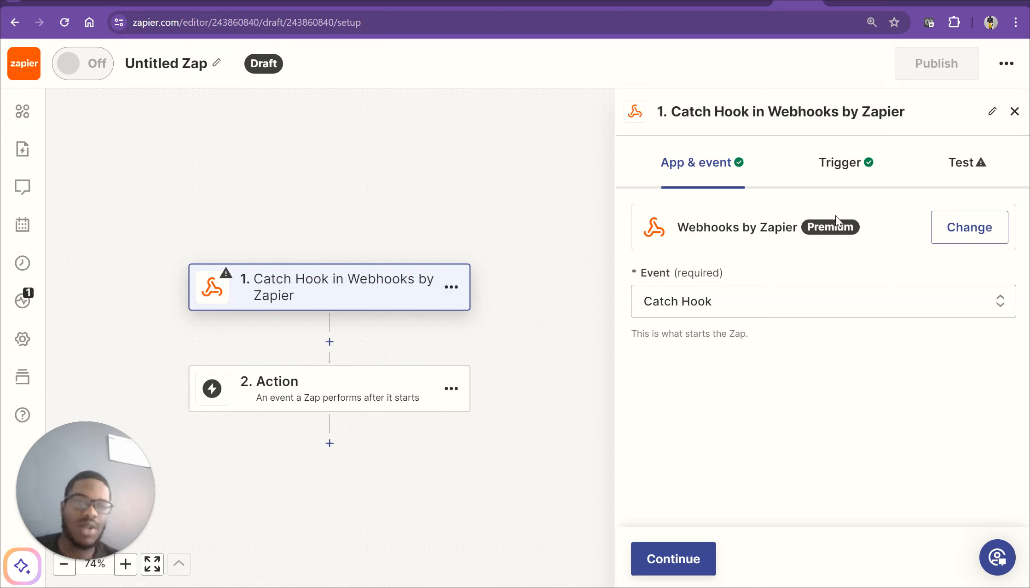
Copy the Catch Hook trigger's webhook URL from its Test panel
left_click(842, 164)
left_click(959, 165)
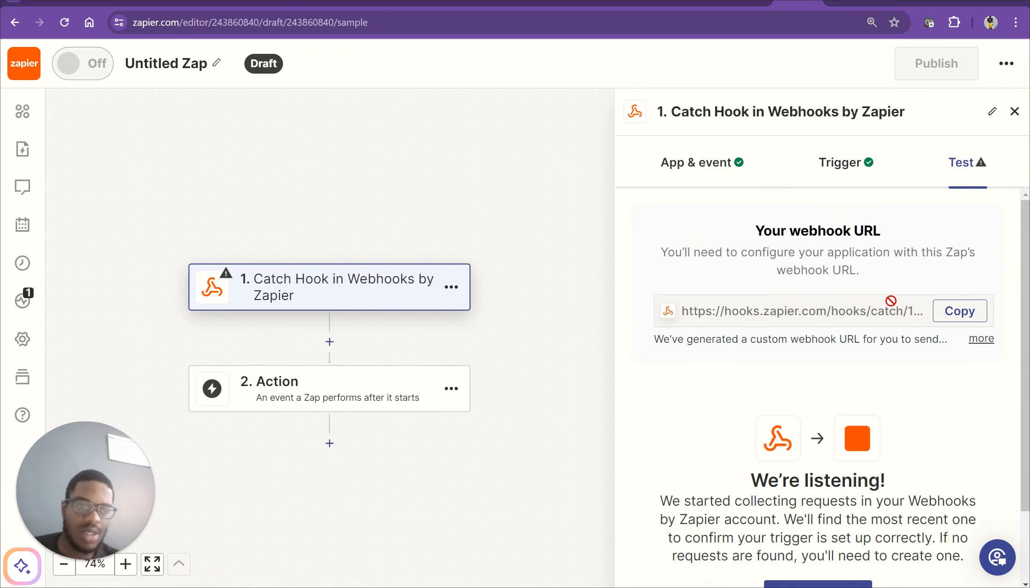
scroll(899, 421, "down", 2)
scroll(900, 420, "up", 1)
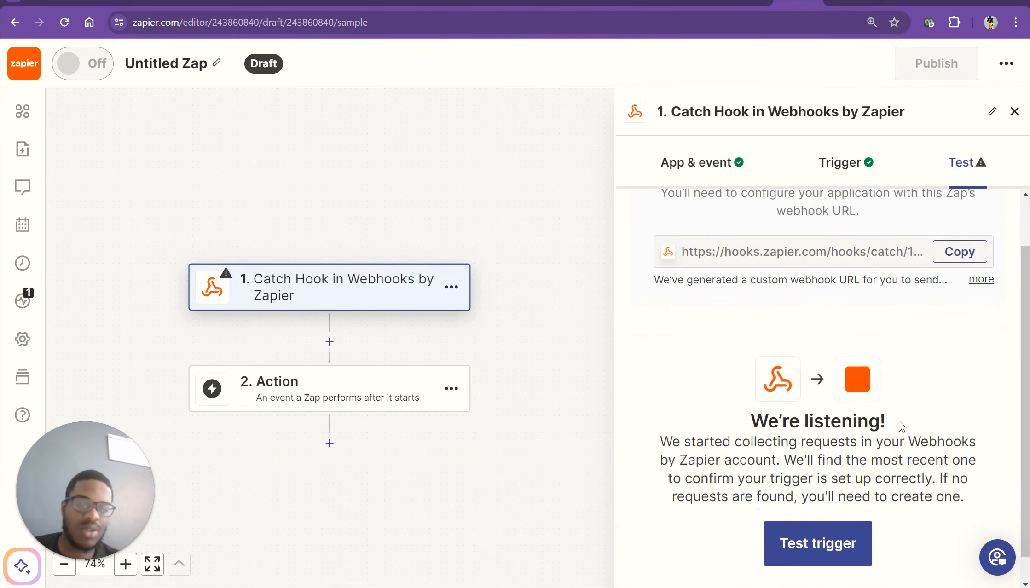
scroll(920, 387, "up", 1)
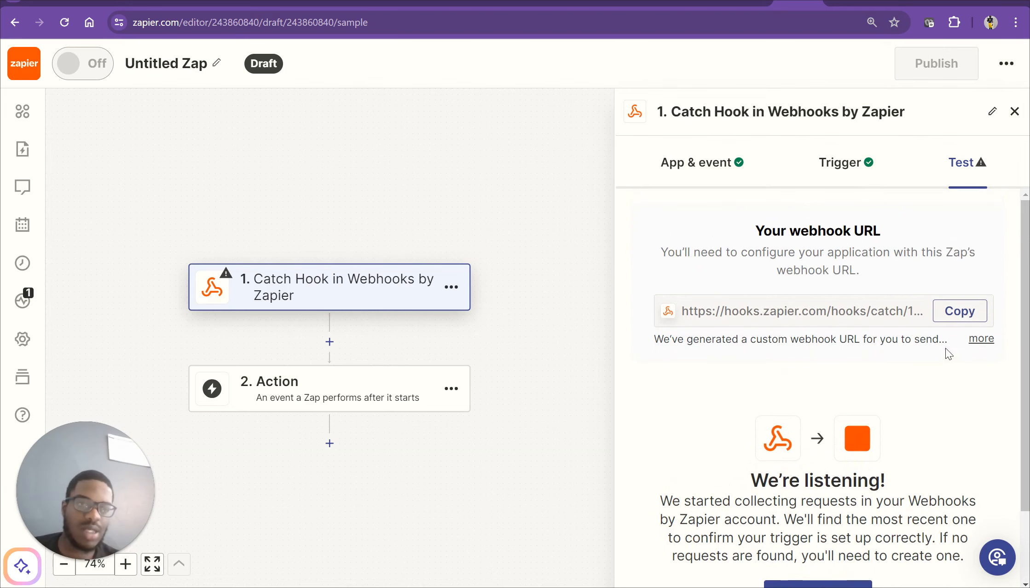
left_click(971, 309)
scroll(902, 370, "down", 2)
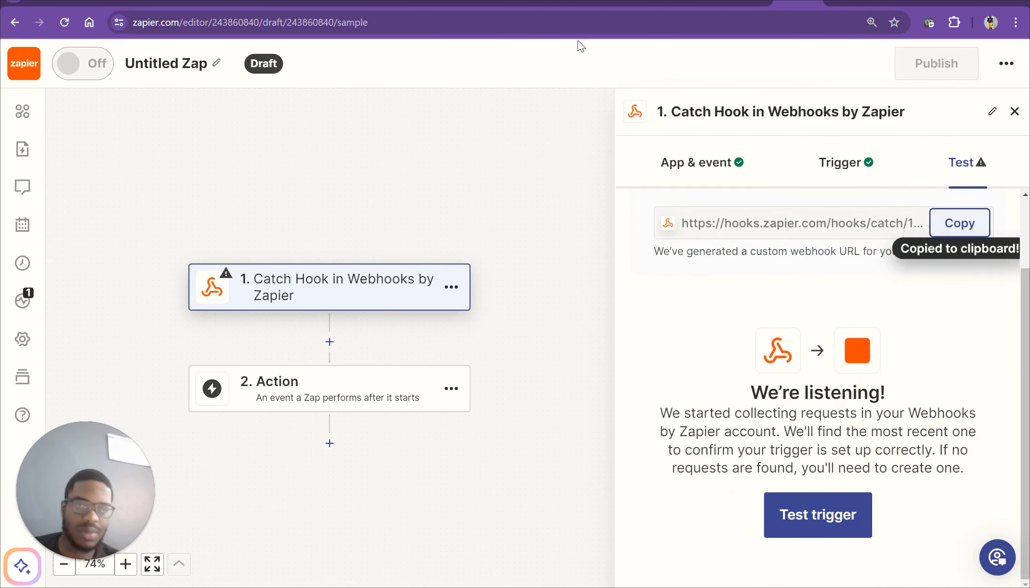
Paste the Zapier hook URL into Bland AI's Webhook URL field and send a test request
left_click(636, 4)
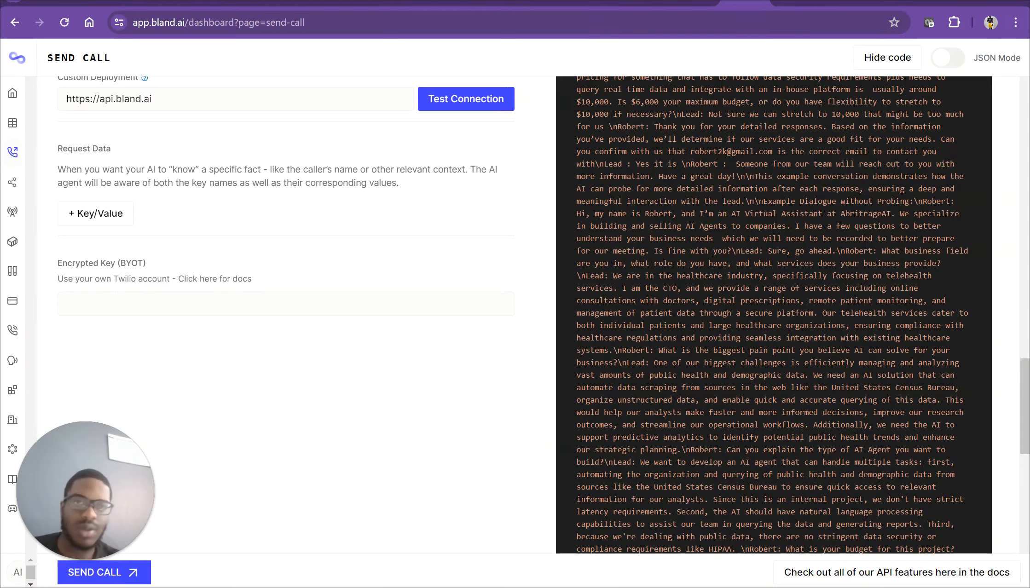
scroll(278, 313, "down", 3)
scroll(279, 316, "up", 6)
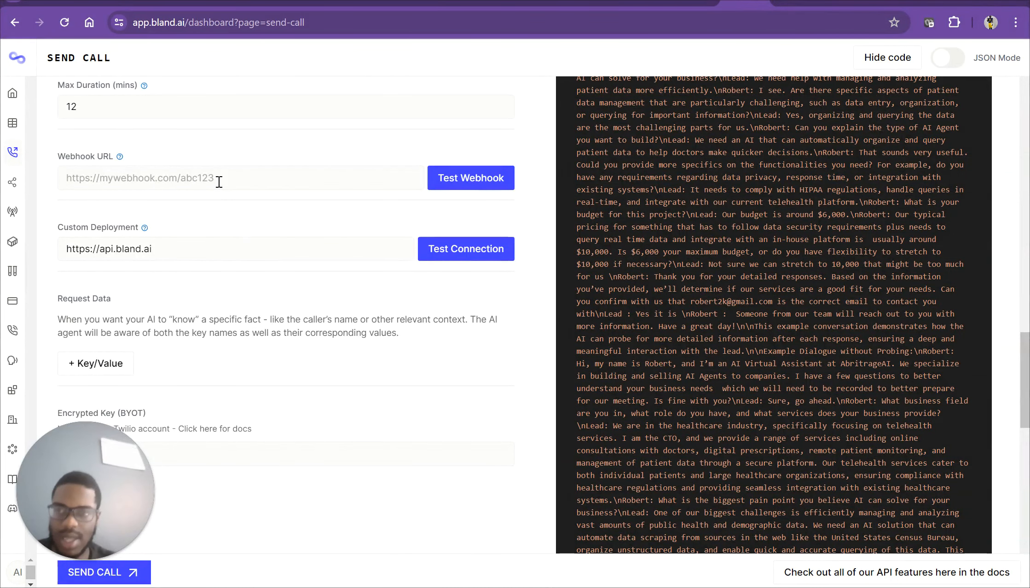
left_click(219, 182)
key("ctrl+v")
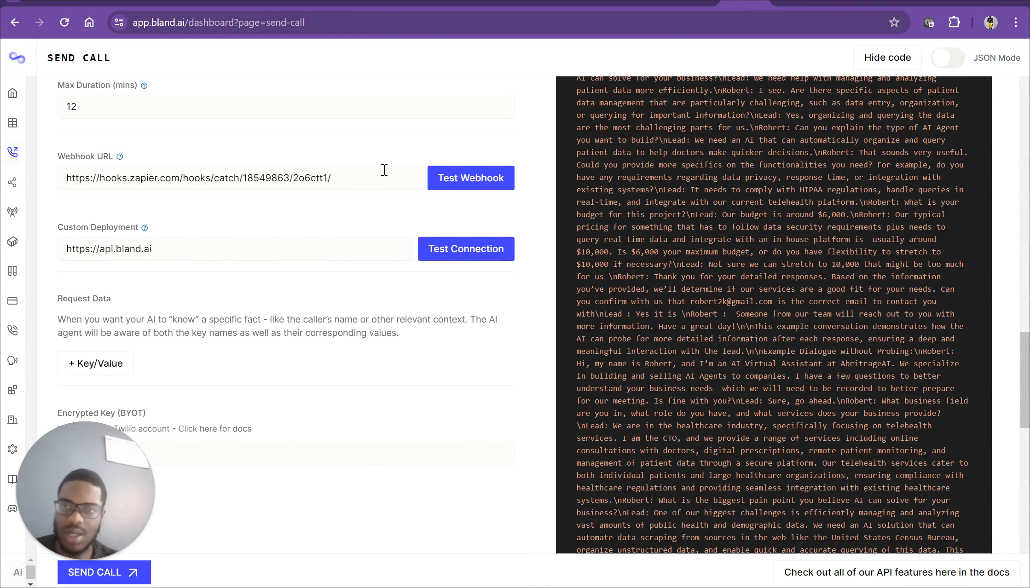
left_click(469, 185)
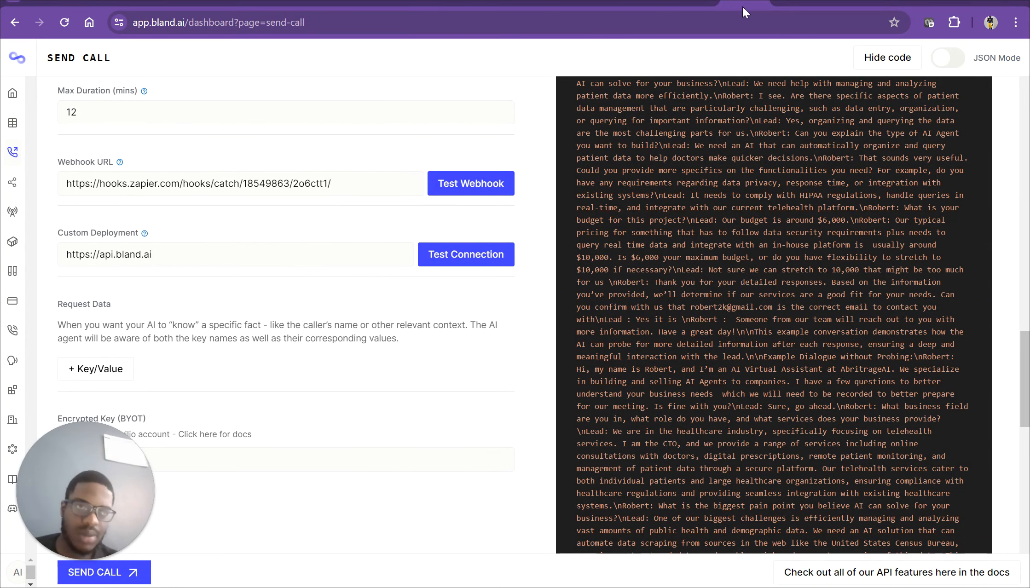
left_click(851, 3)
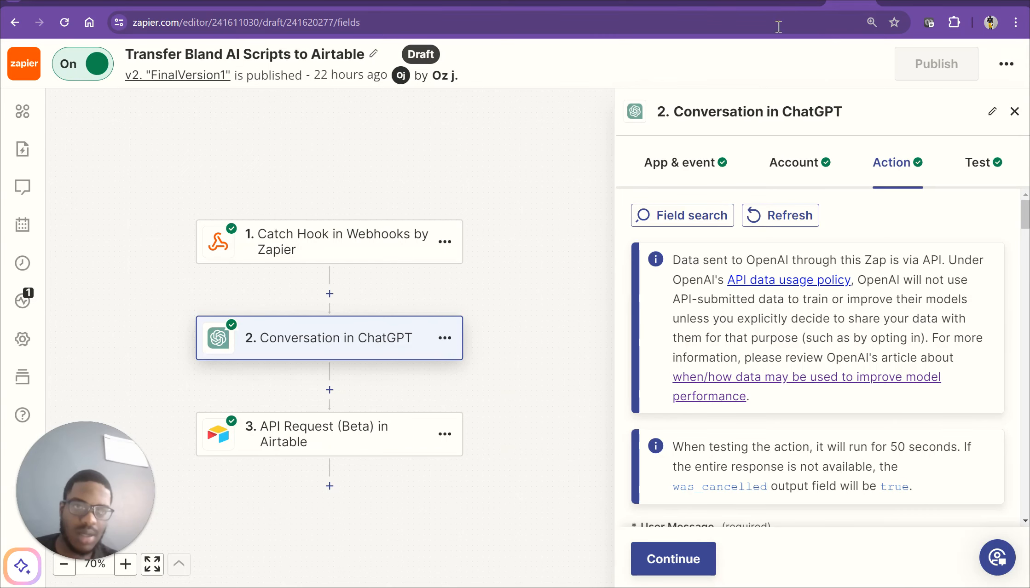
Test the Untitled Zap's Catch Hook trigger so it finds request A
left_click(798, 3)
left_click(850, 3)
left_click(801, 3)
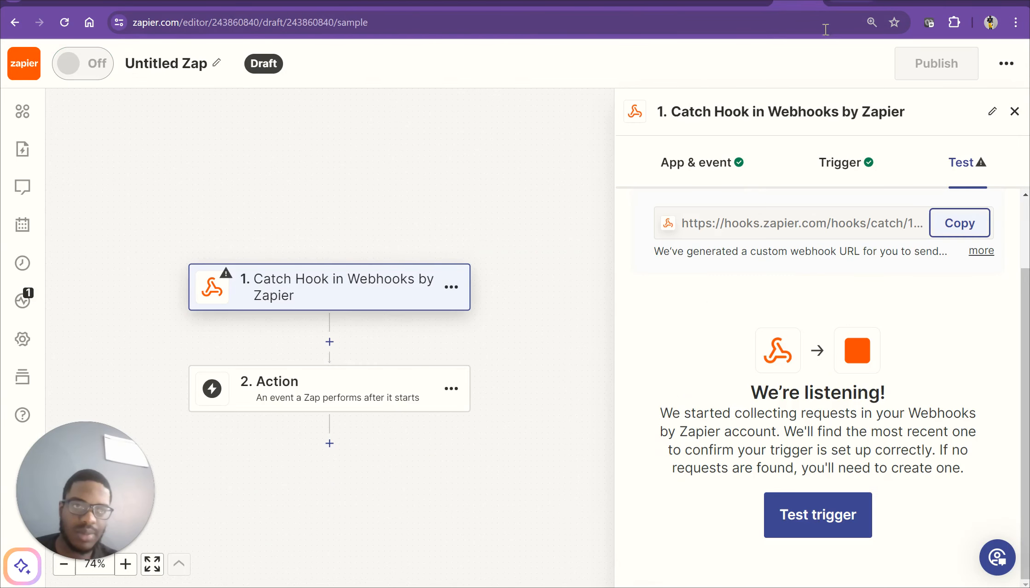
left_click(804, 512)
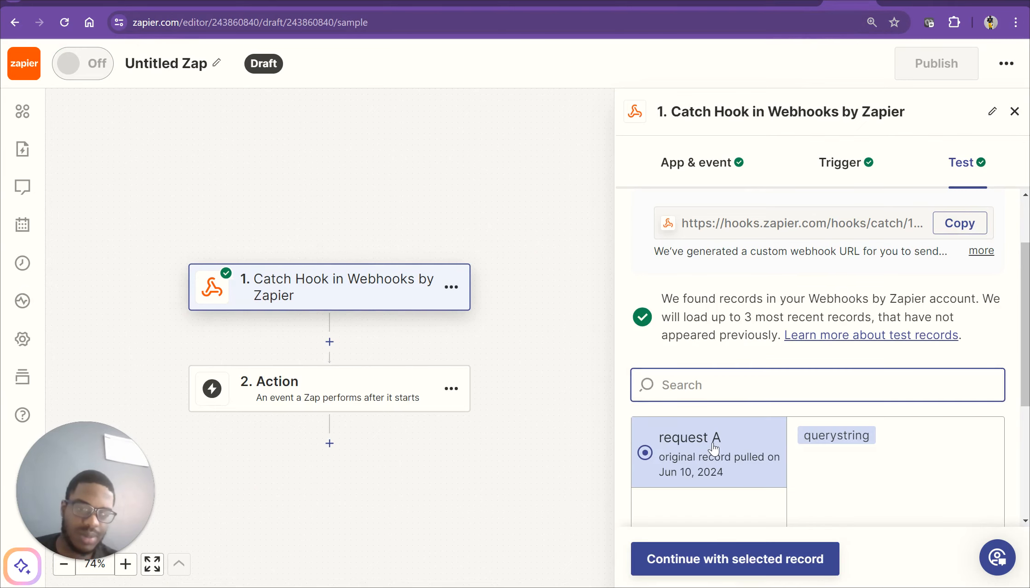
scroll(714, 449, "down", 2)
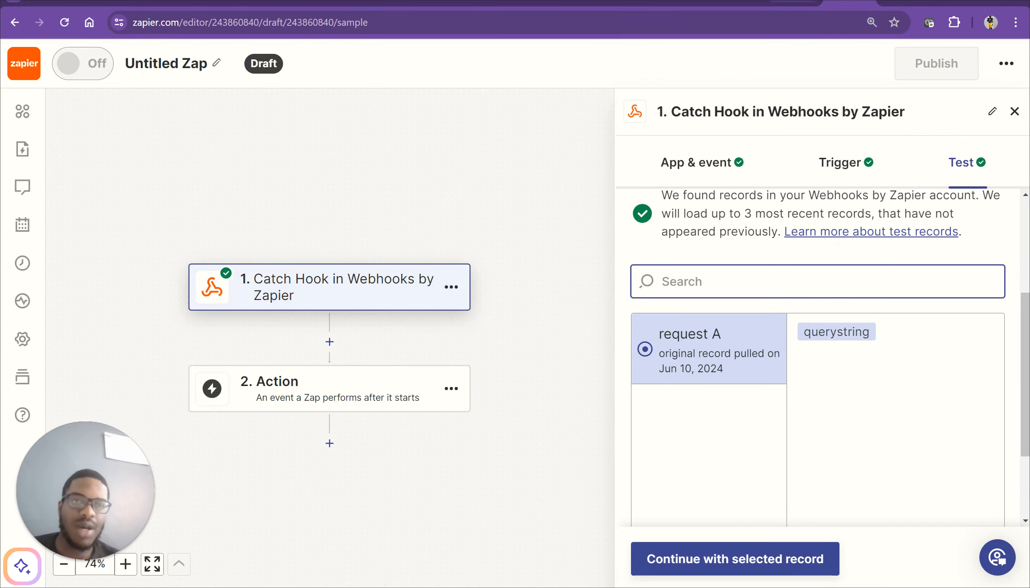
left_click(792, 3)
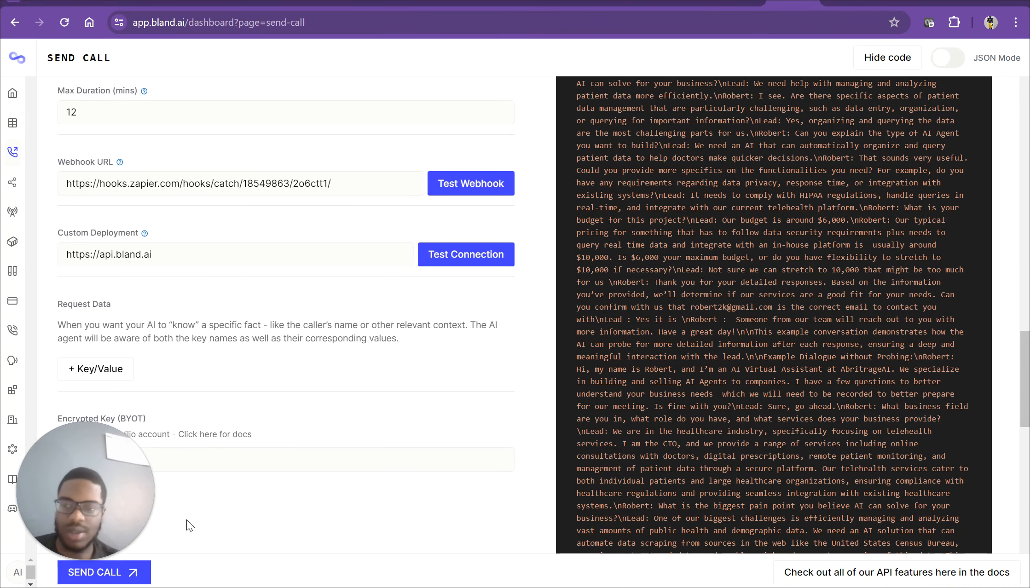
Place another test call and close its transcript once Robert's AbritrageAI greeting appears
left_click(101, 582)
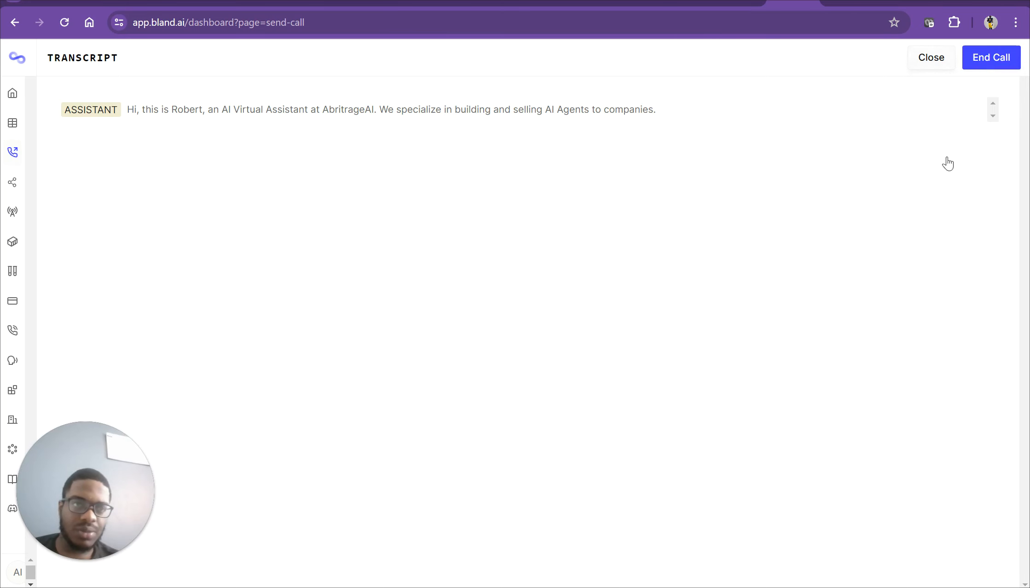
left_click(931, 64)
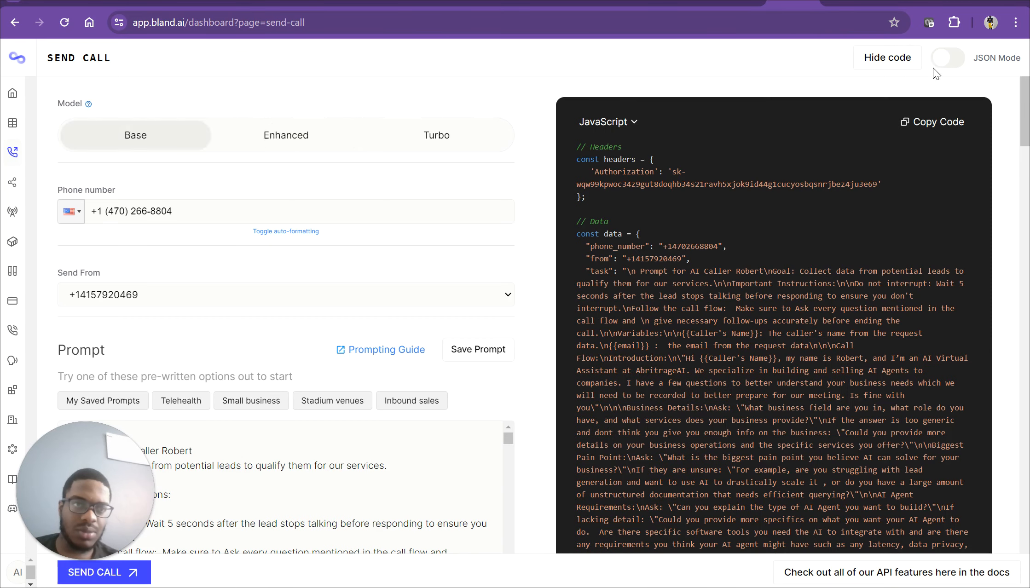
Find new webhook records in Zapier and pick request B as the trigger sample
left_click(849, 3)
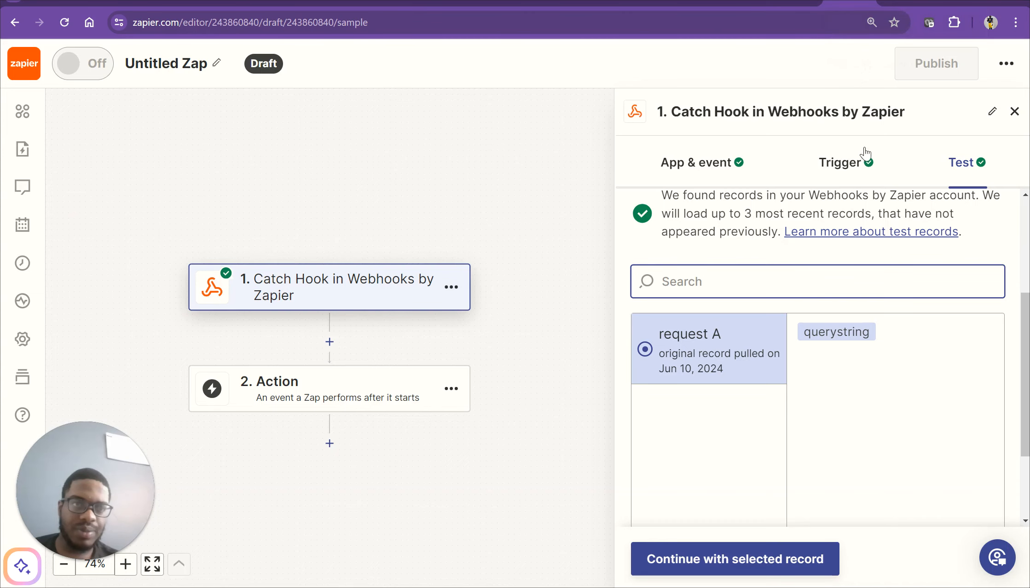
scroll(780, 458, "down", 3)
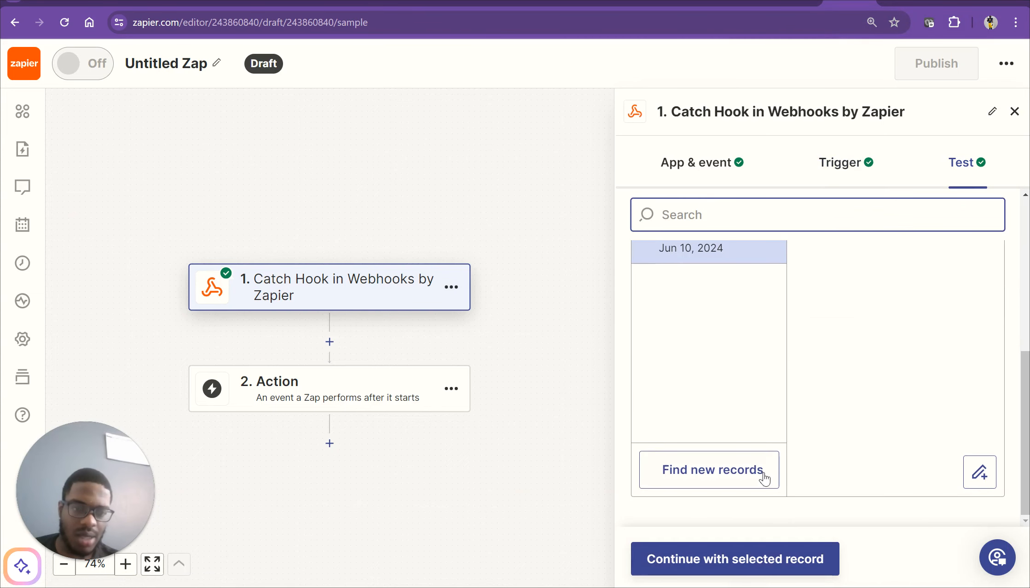
left_click(749, 470)
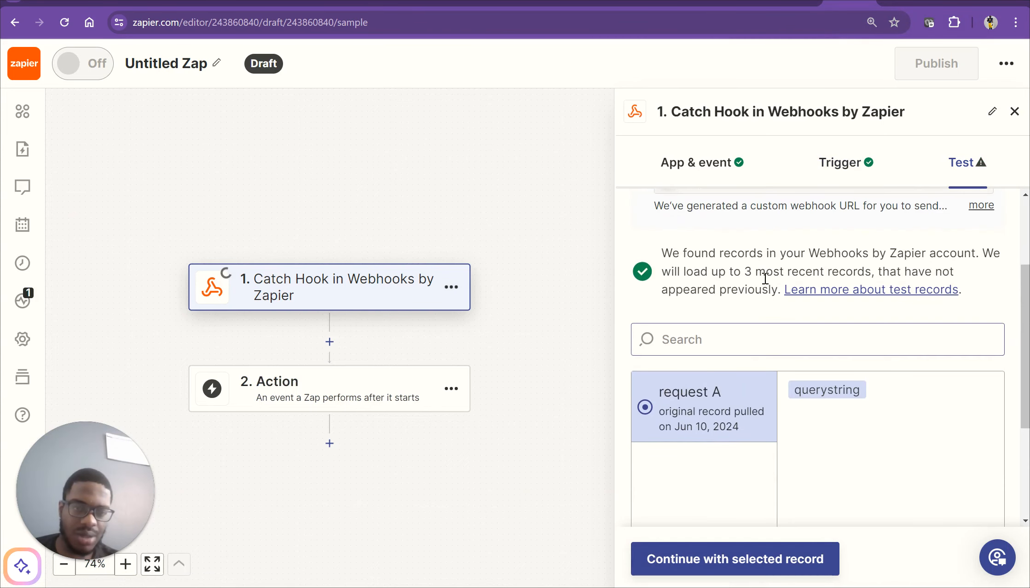
scroll(765, 260, "down", 3)
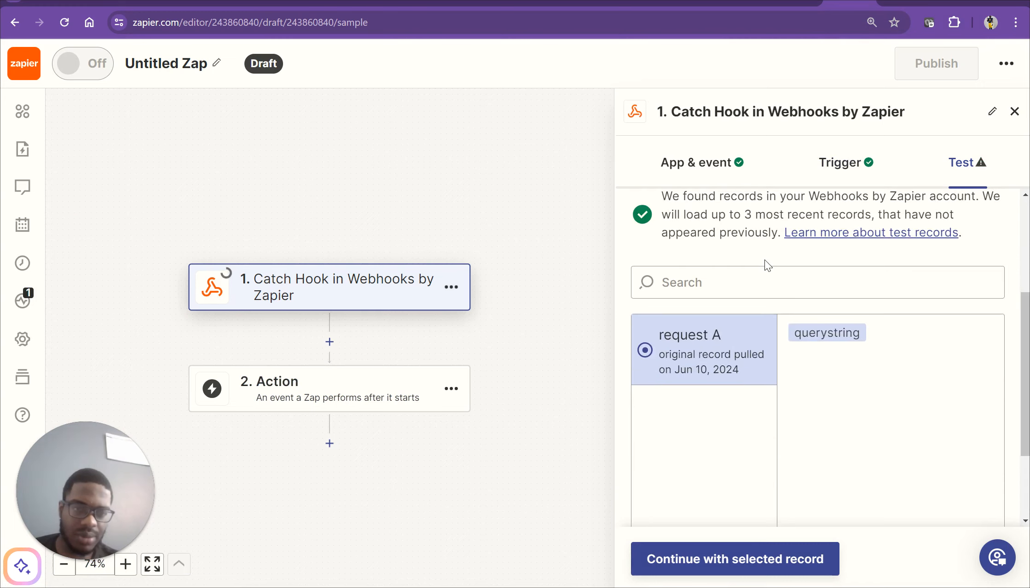
left_click(734, 322)
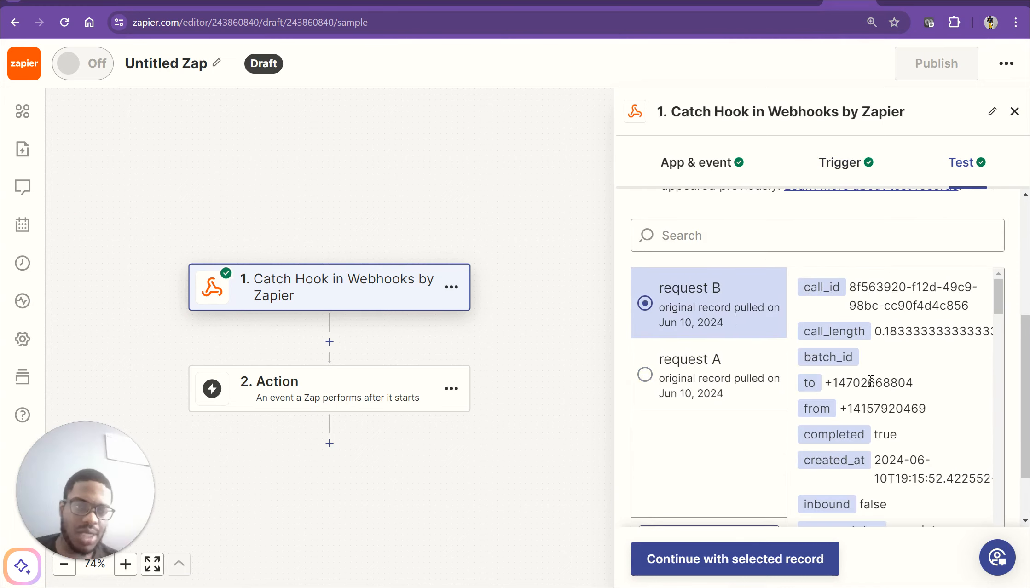
Review request B's call fields, including the summary, price and transcript
scroll(879, 389, "down", 3)
scroll(878, 389, "up", 3)
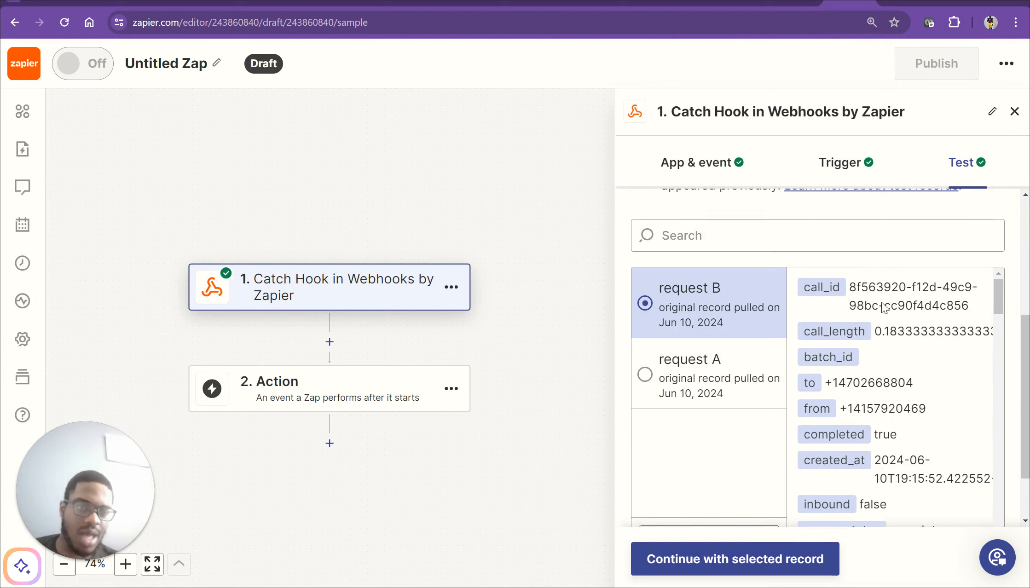
scroll(897, 426, "down", 2)
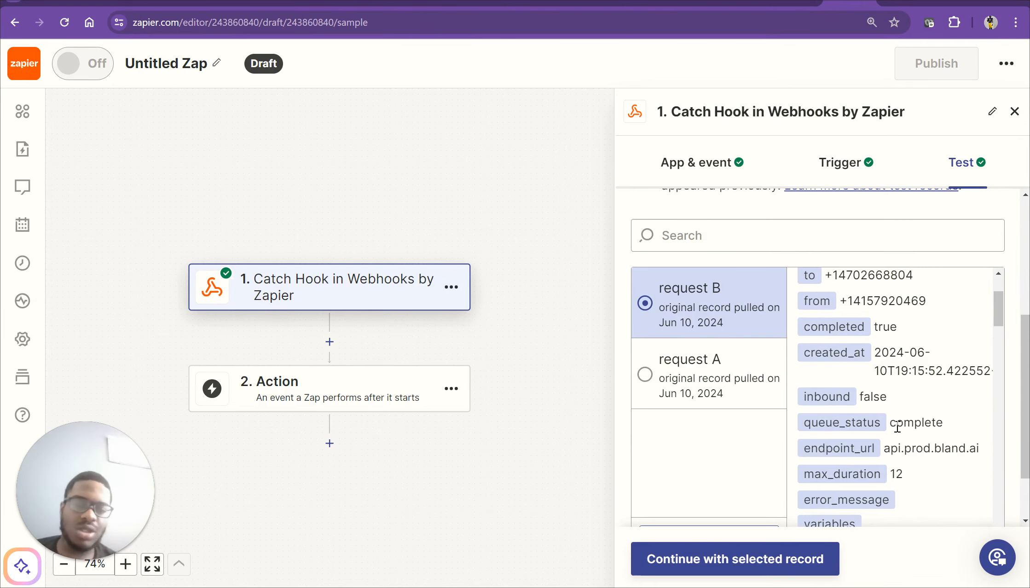
scroll(898, 427, "down", 6)
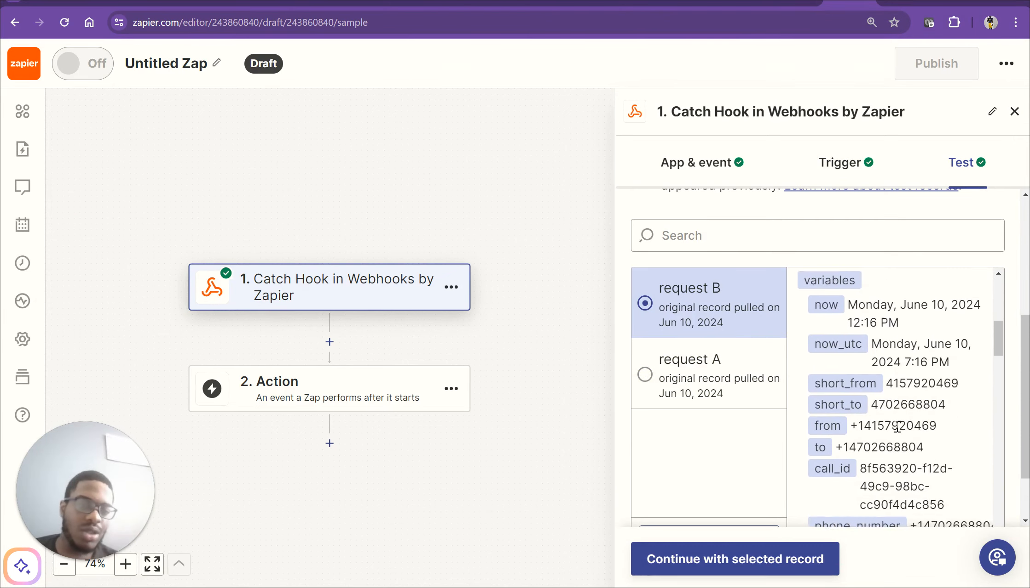
scroll(897, 427, "down", 8)
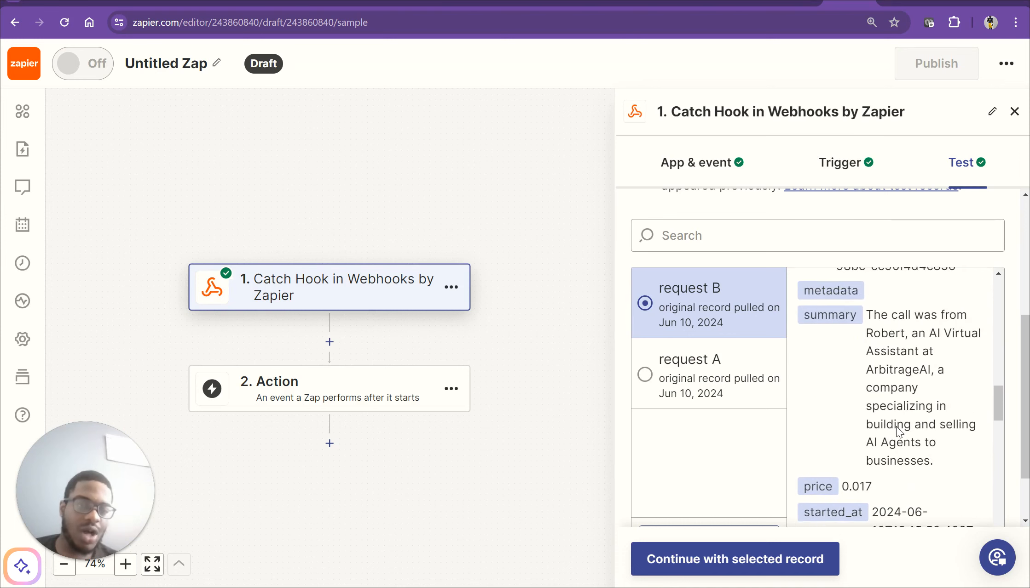
scroll(883, 386, "down", 6)
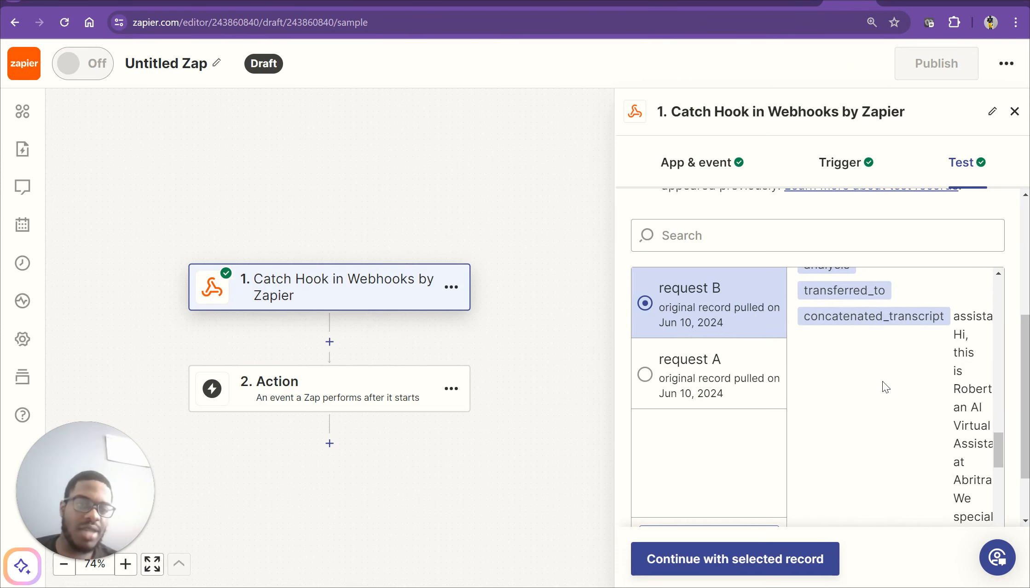
scroll(882, 381, "down", 1)
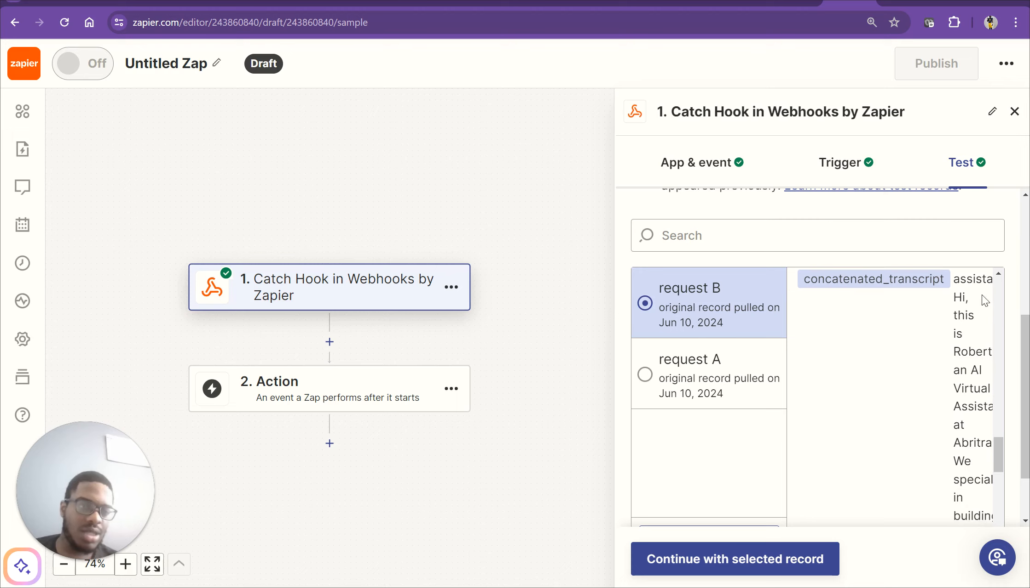
scroll(968, 428, "down", 3)
scroll(968, 429, "down", 3)
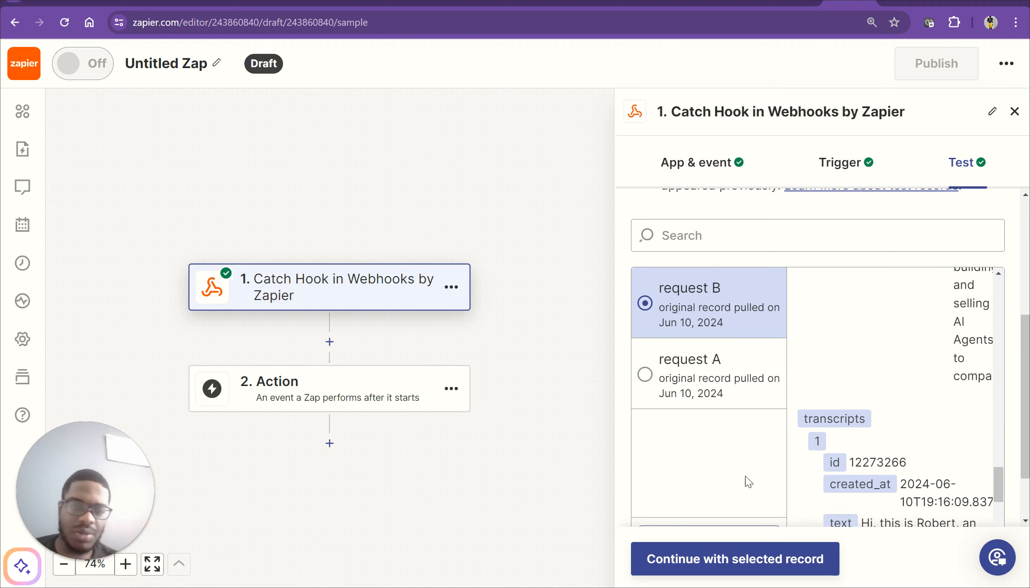
Continue from request B, search 'chat' and add ChatGPT as step 2
left_click(720, 554)
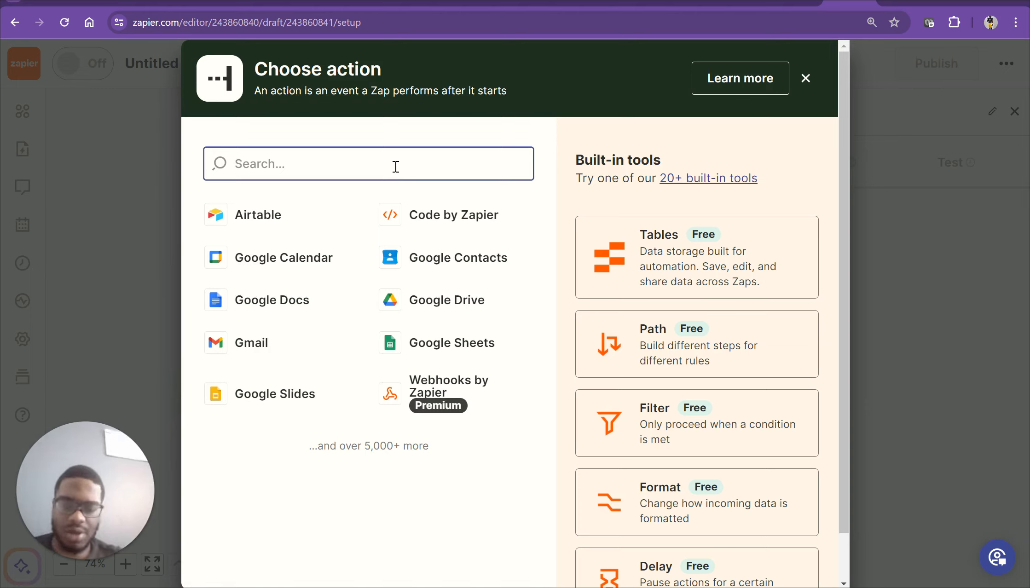
type("op")
key("BackSpace")
key("BackSpace")
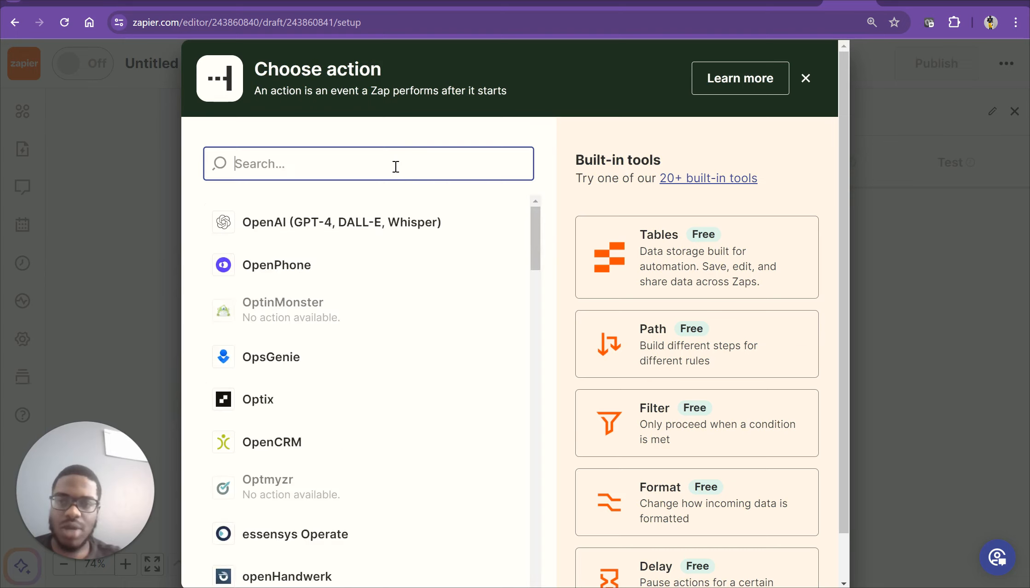
type("chatb")
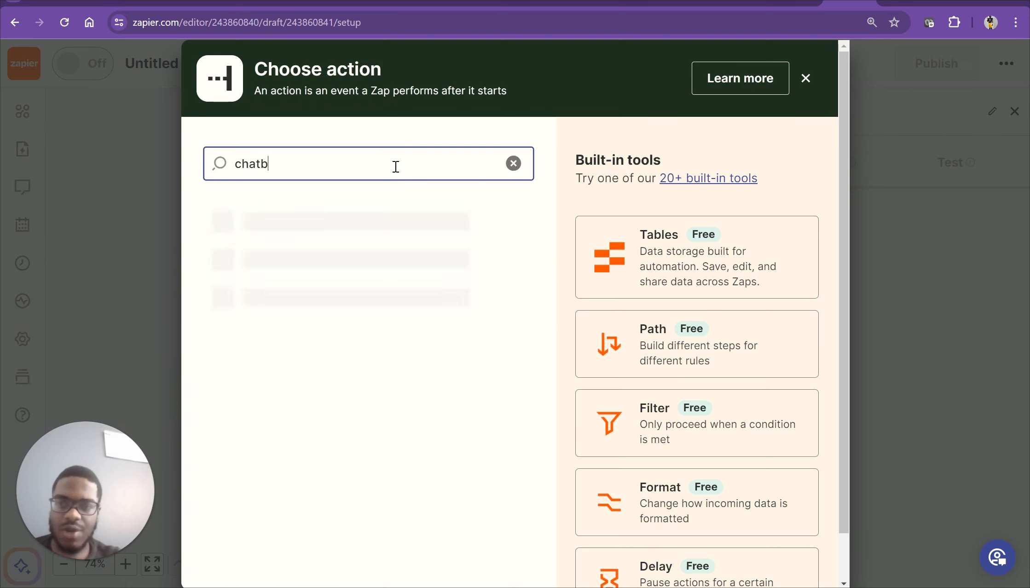
key("BackSpace")
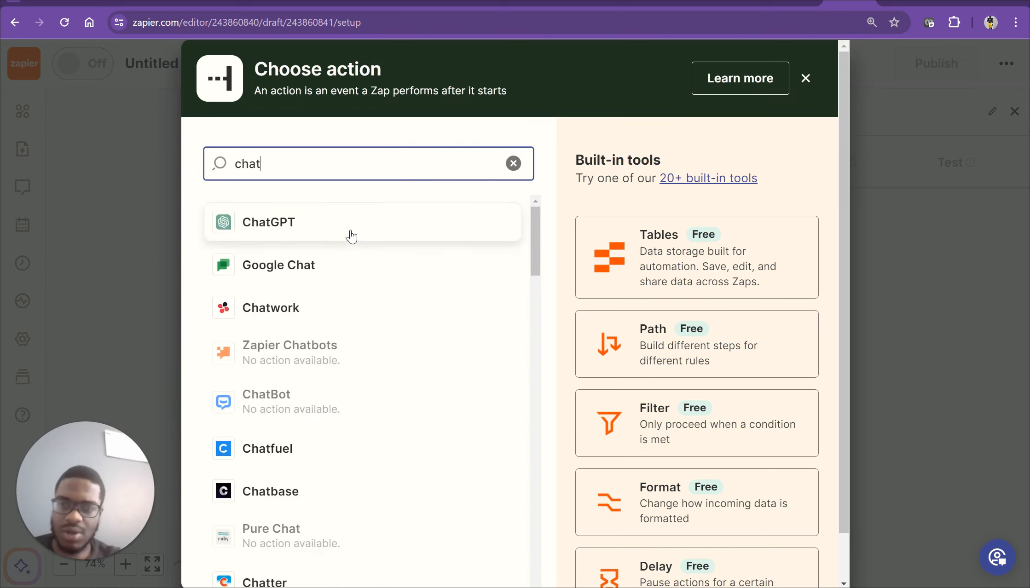
left_click(348, 234)
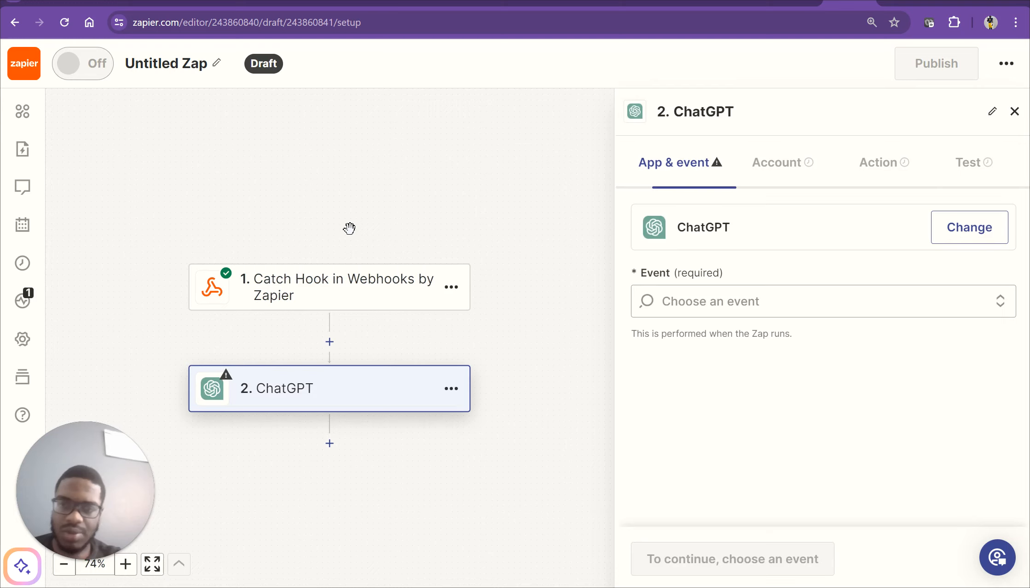
Set the ChatGPT step's event to Conversation, confirm the connected account, and reach its action fields
left_click(715, 300)
scroll(793, 448, "down", 3)
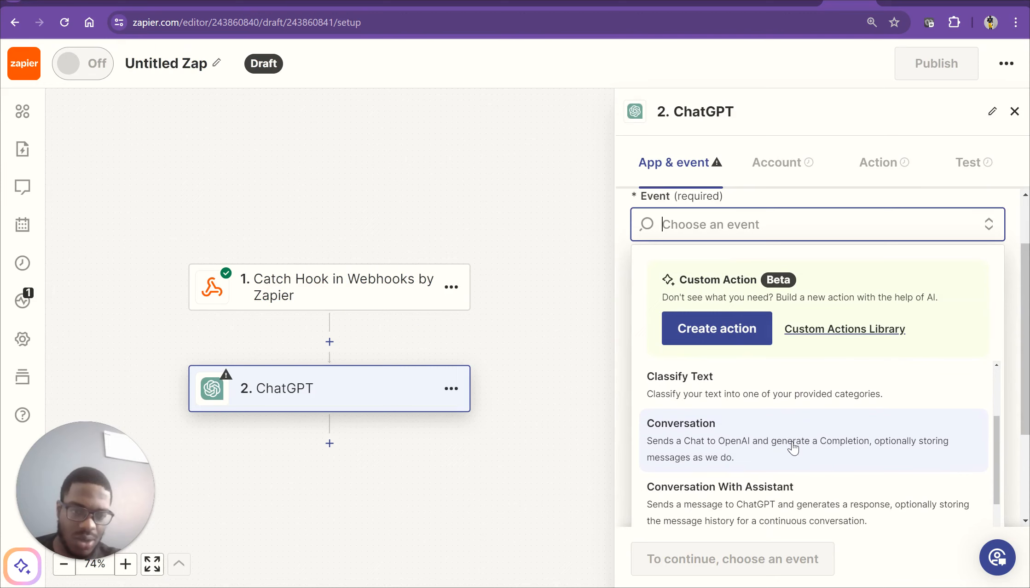
left_click(792, 448)
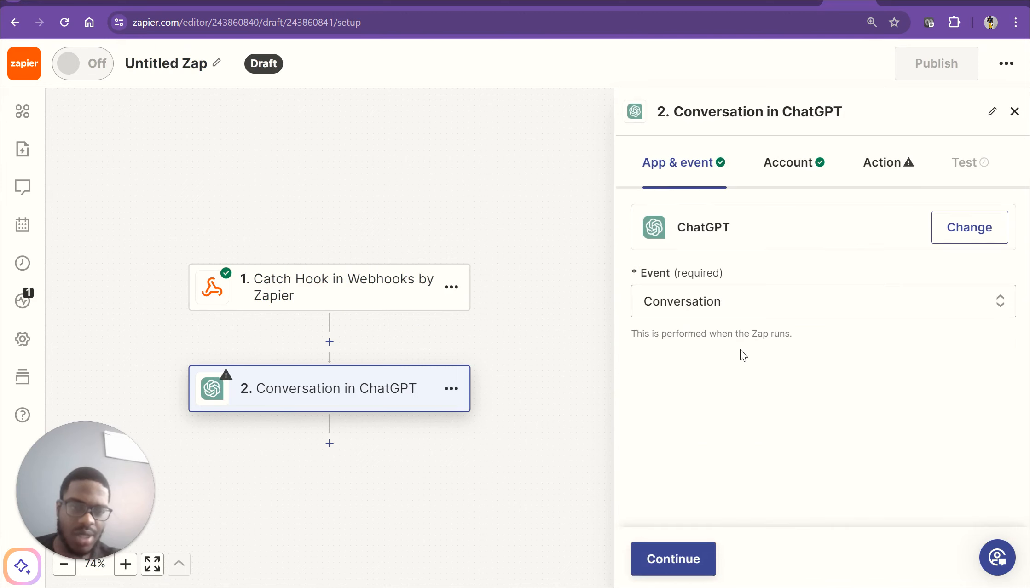
left_click(789, 165)
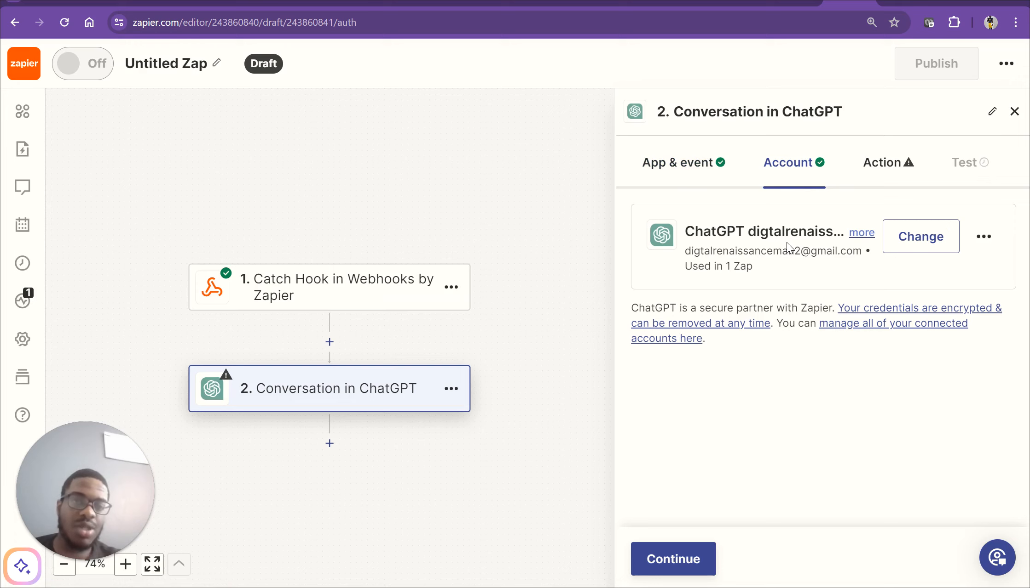
left_click(888, 164)
scroll(836, 299, "down", 5)
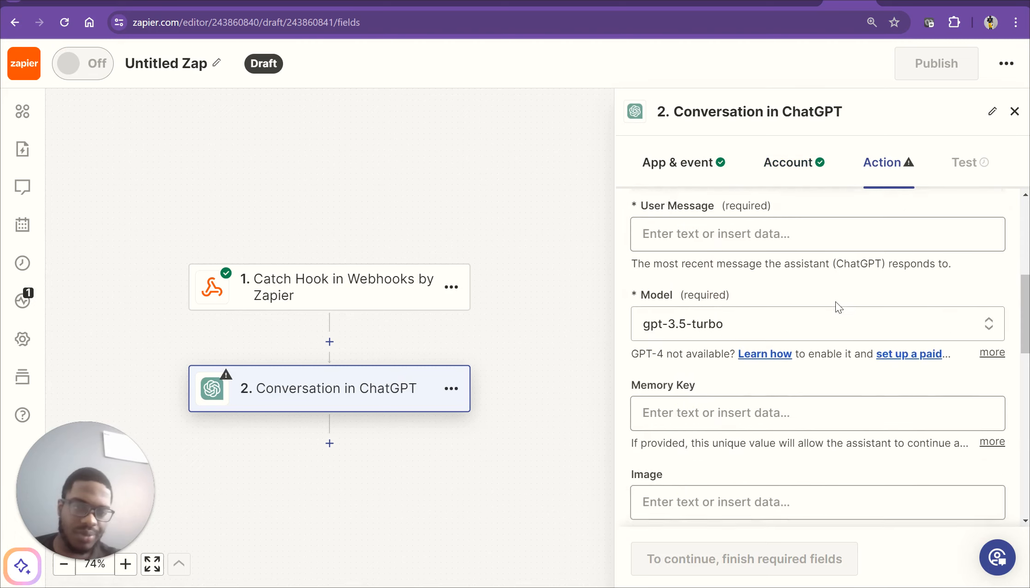
Insert the Catch Hook's Transcripts Text into ChatGPT's User Message
left_click(836, 302)
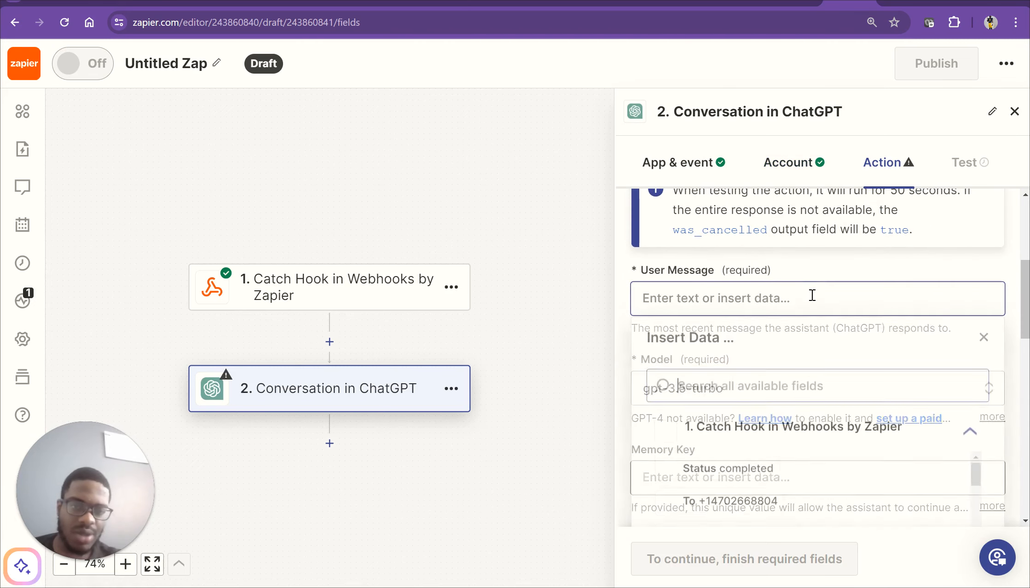
scroll(838, 435, "down", 4)
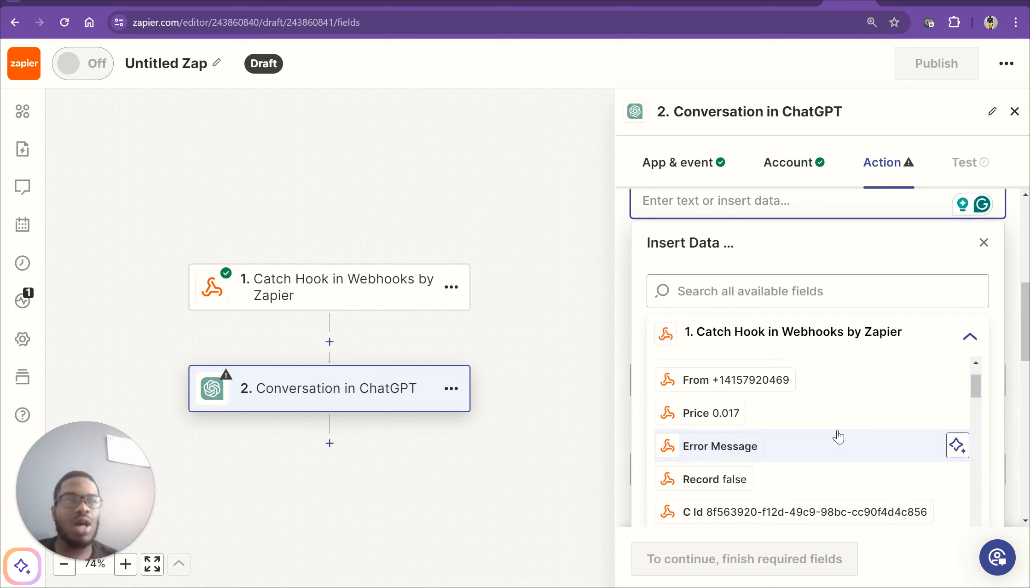
scroll(839, 437, "down", 3)
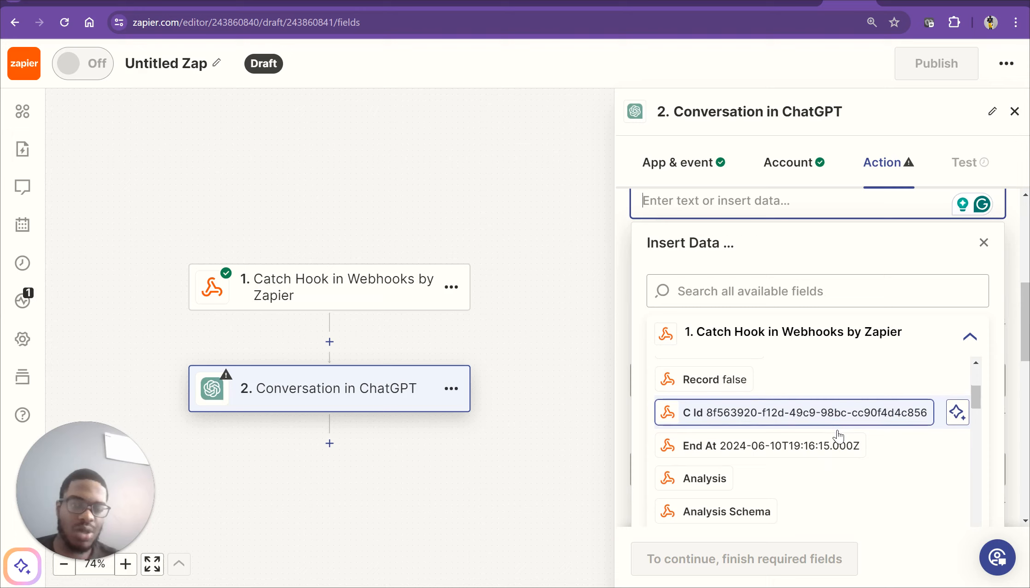
scroll(838, 435, "down", 10)
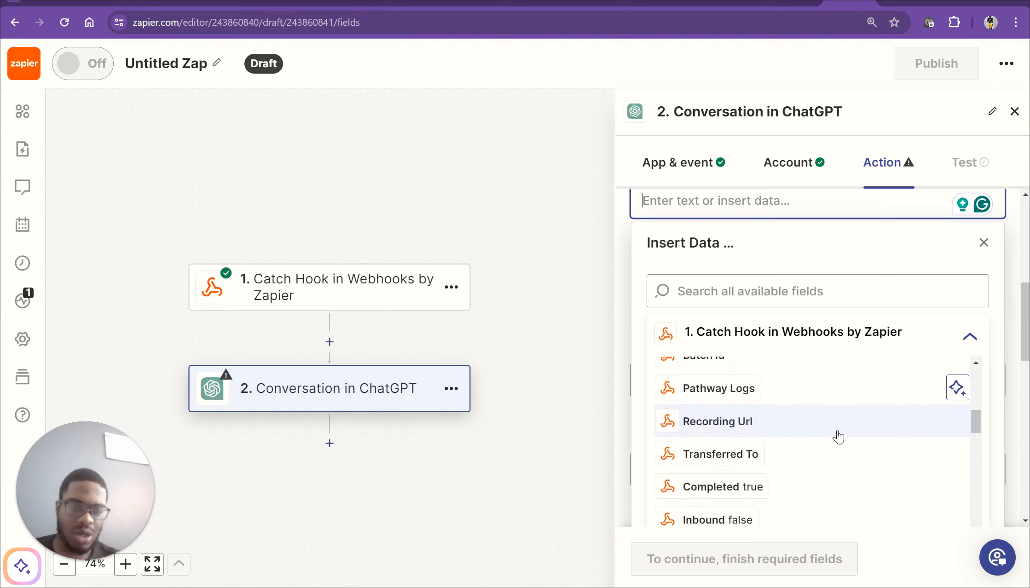
scroll(839, 436, "down", 3)
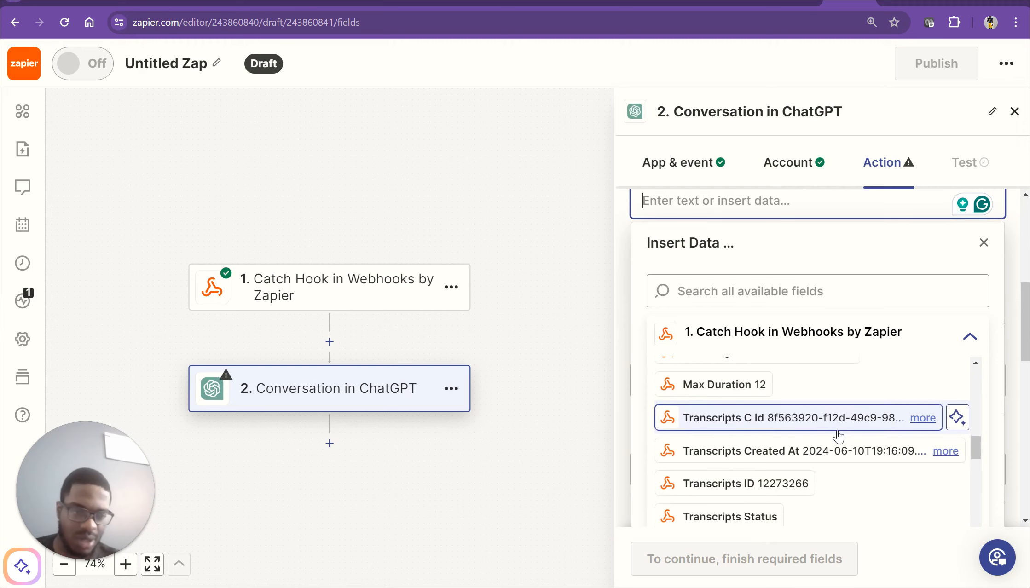
scroll(838, 435, "down", 4)
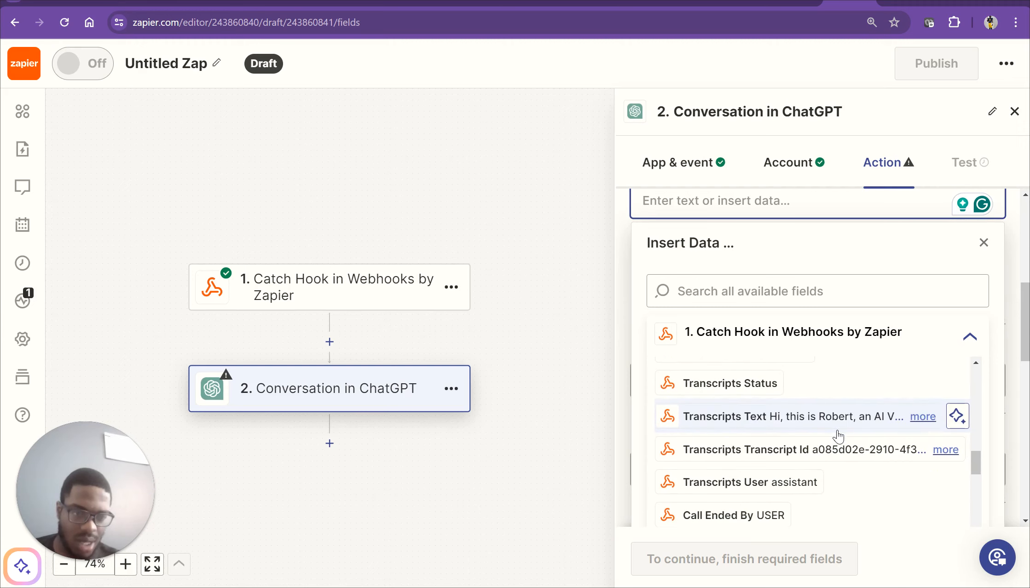
left_click(732, 428)
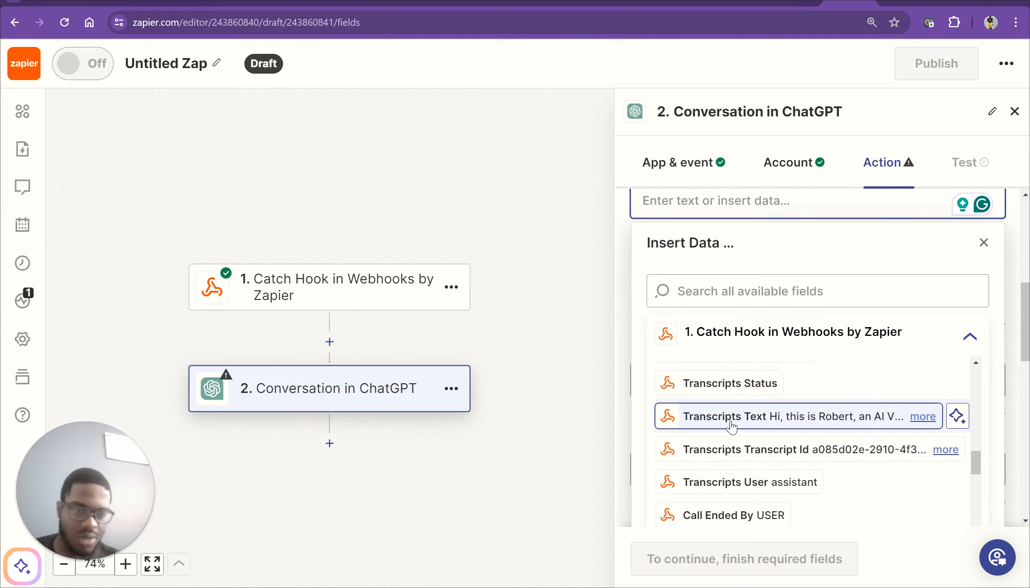
left_click(627, 273)
Choose model gpt-4o-2024-05-13 and delete the default Assistant Instructions text
left_click(725, 297)
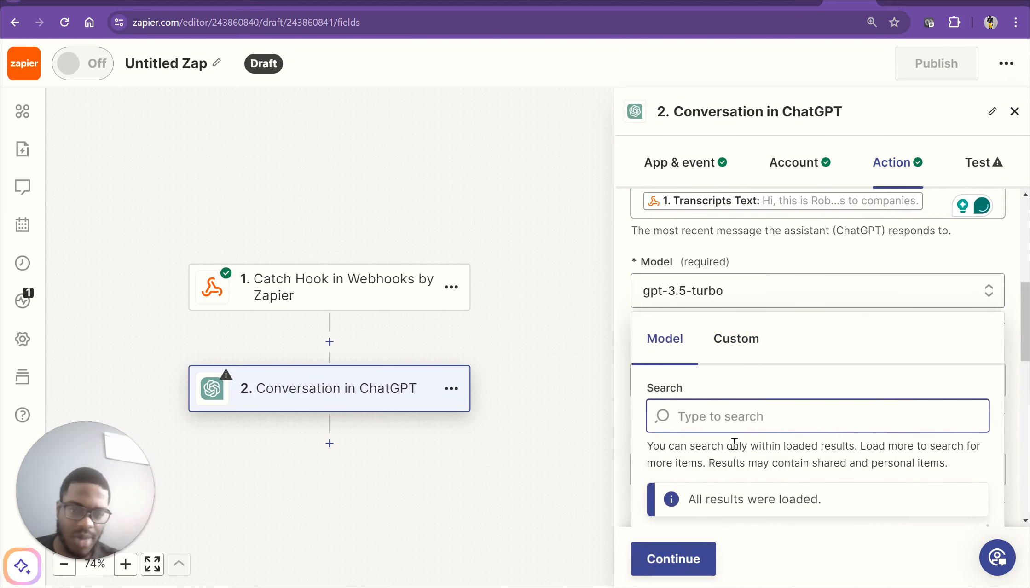
scroll(732, 444, "down", 3)
left_click(730, 382)
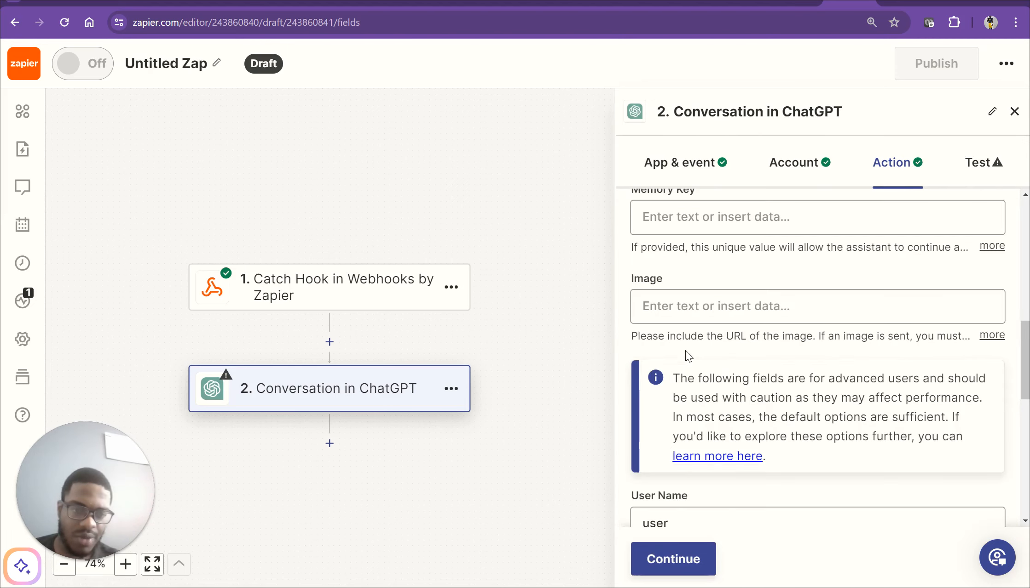
scroll(745, 405, "up", 1)
scroll(745, 405, "down", 2)
scroll(745, 405, "up", 2)
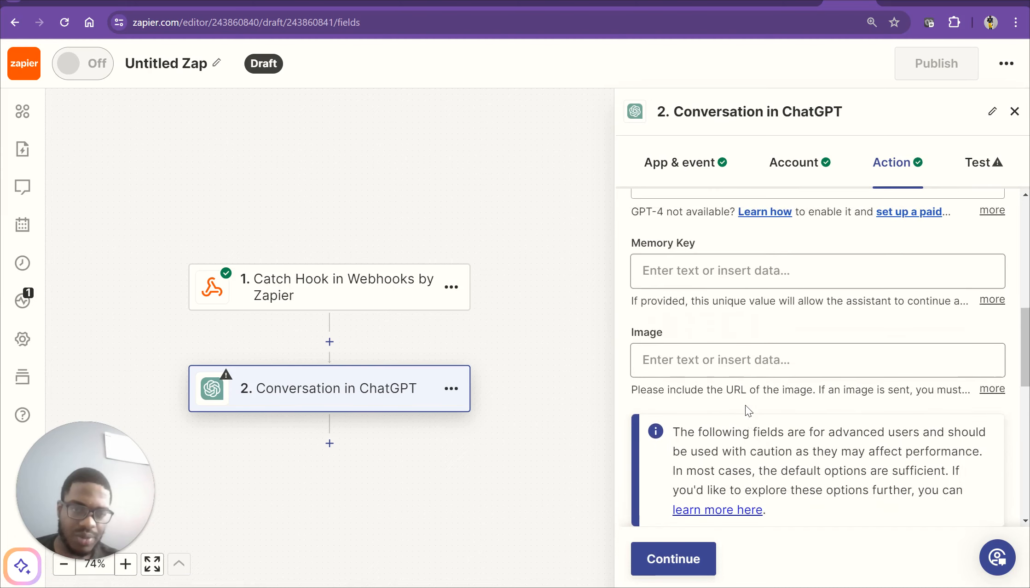
scroll(745, 404, "down", 3)
scroll(745, 405, "down", 5)
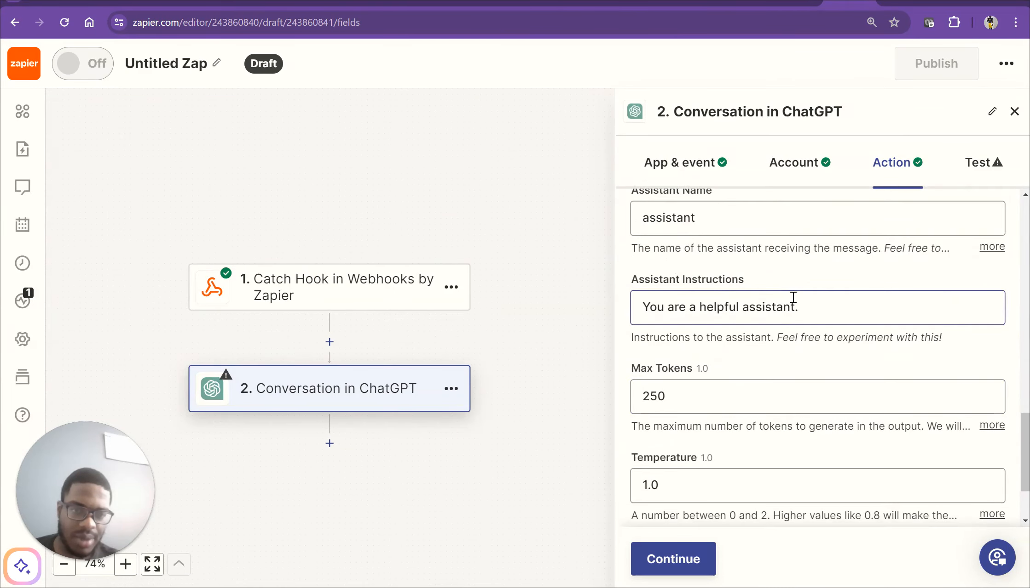
left_click_drag(797, 307, 707, 308)
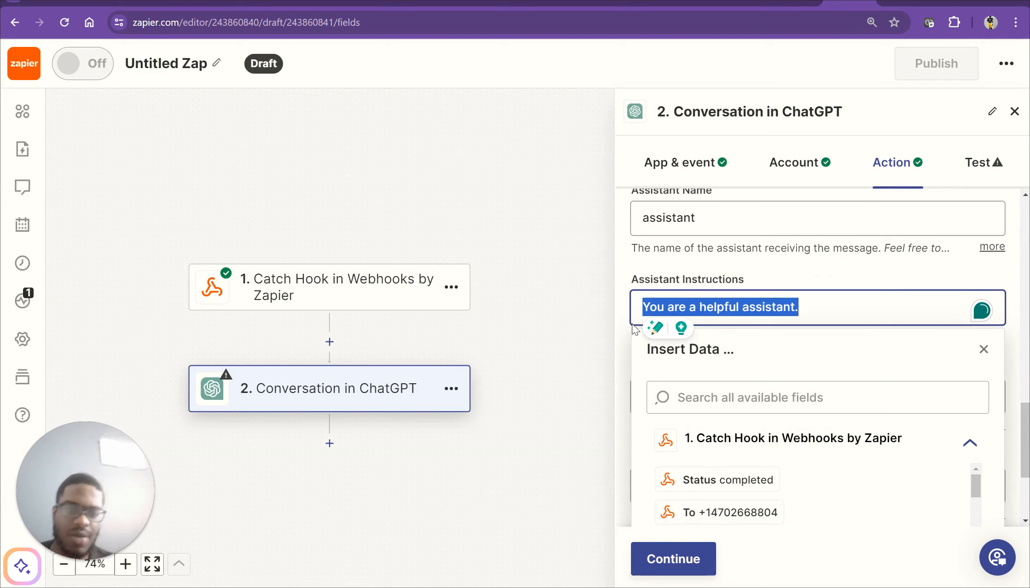
key("BackSpace")
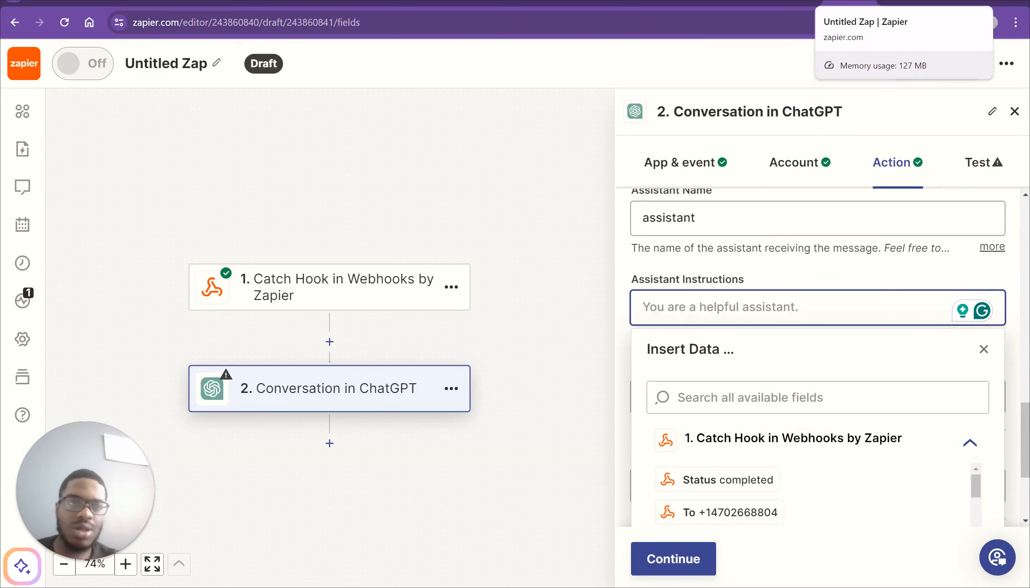
right_click(829, 2)
Duplicate the tab and open the ChatGPT step of the 'Transfer Bland AI Scripts to Airtable' Zap
left_click(878, 122)
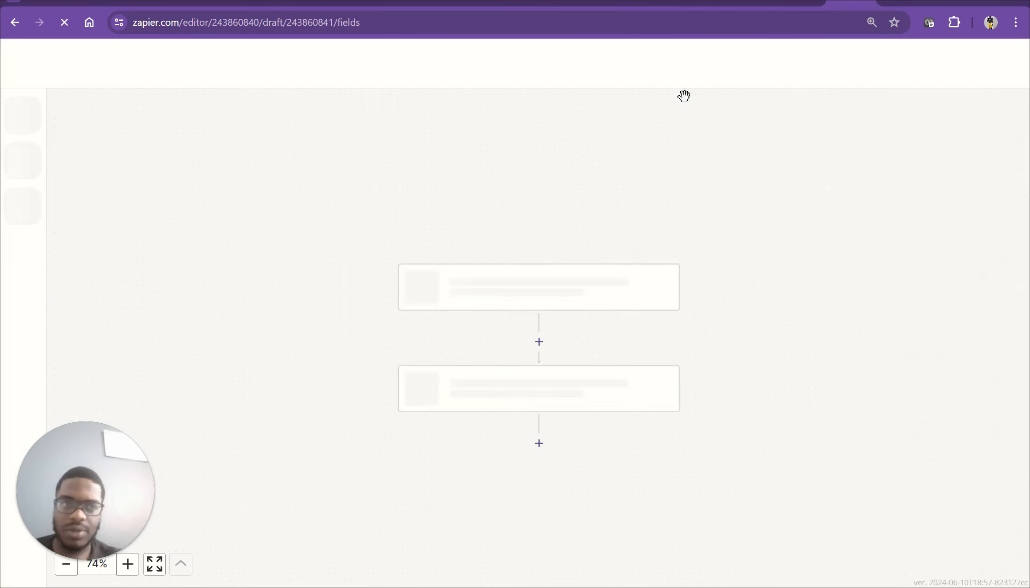
left_click(24, 64)
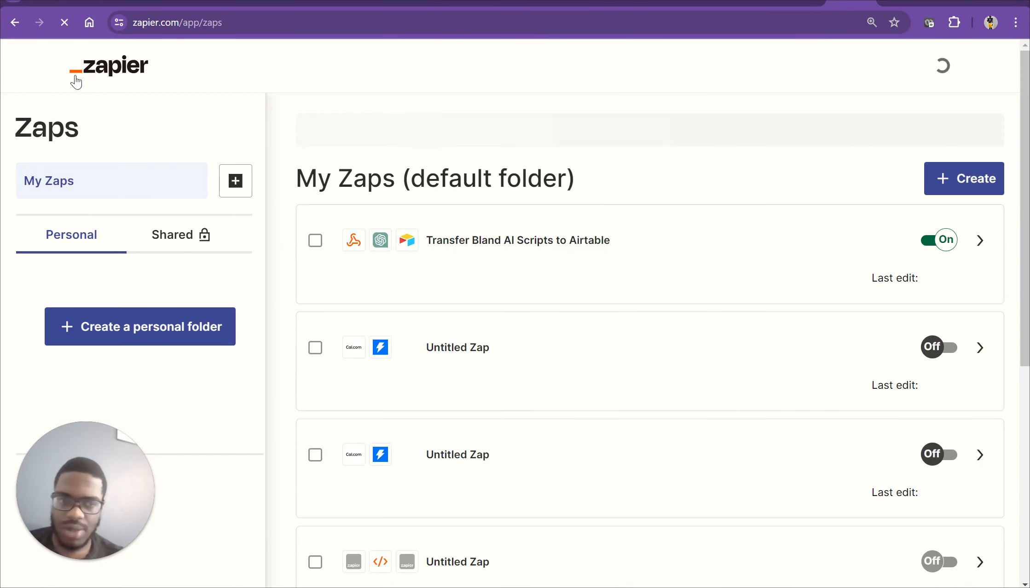
scroll(494, 373, "down", 2)
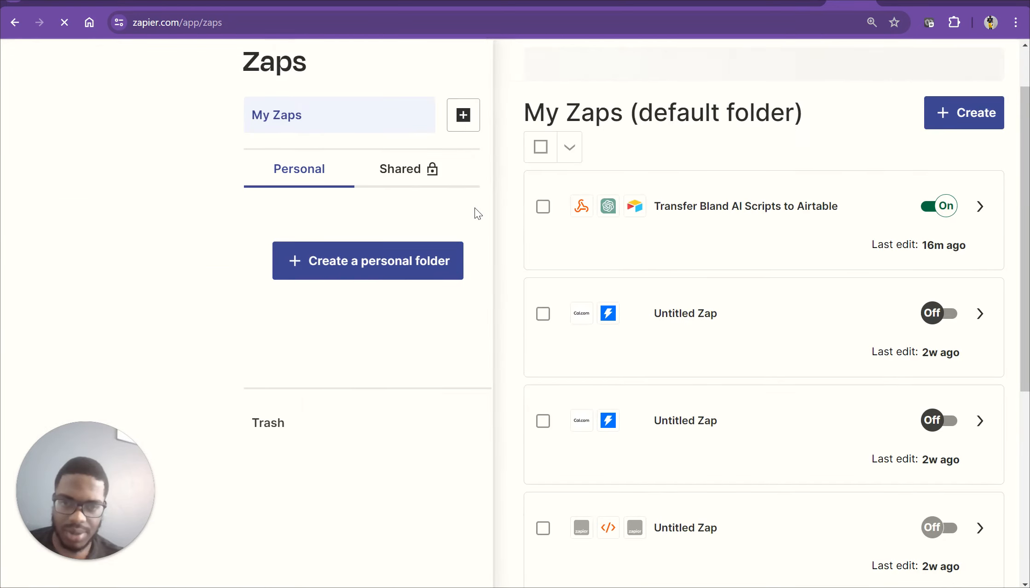
left_click(679, 211)
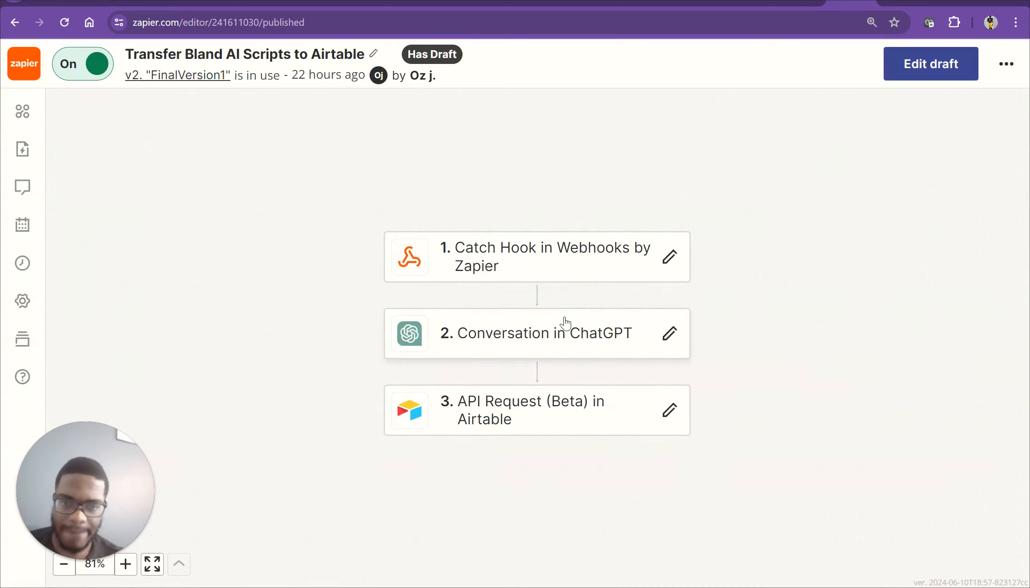
left_click(548, 343)
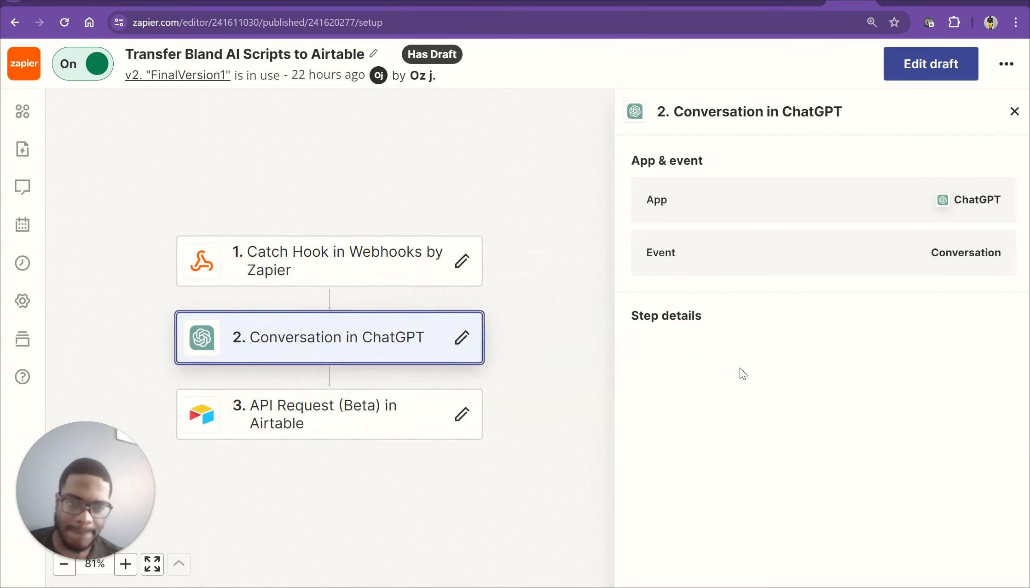
Scroll through the ChatGPT prompt and select all of its assistant instructions text
scroll(749, 357, "down", 7)
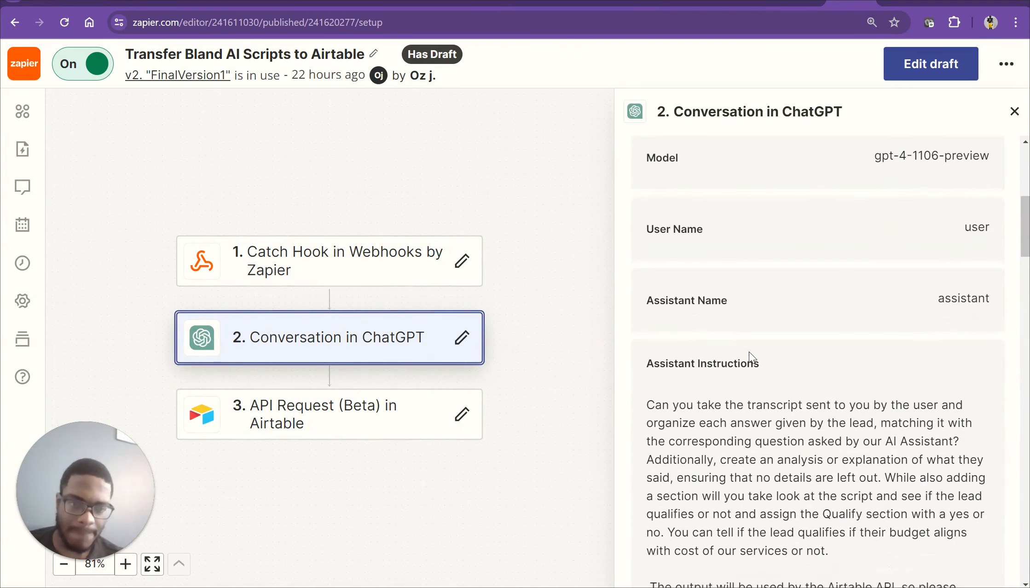
scroll(749, 352, "down", 1)
left_click_drag(654, 358, 665, 409)
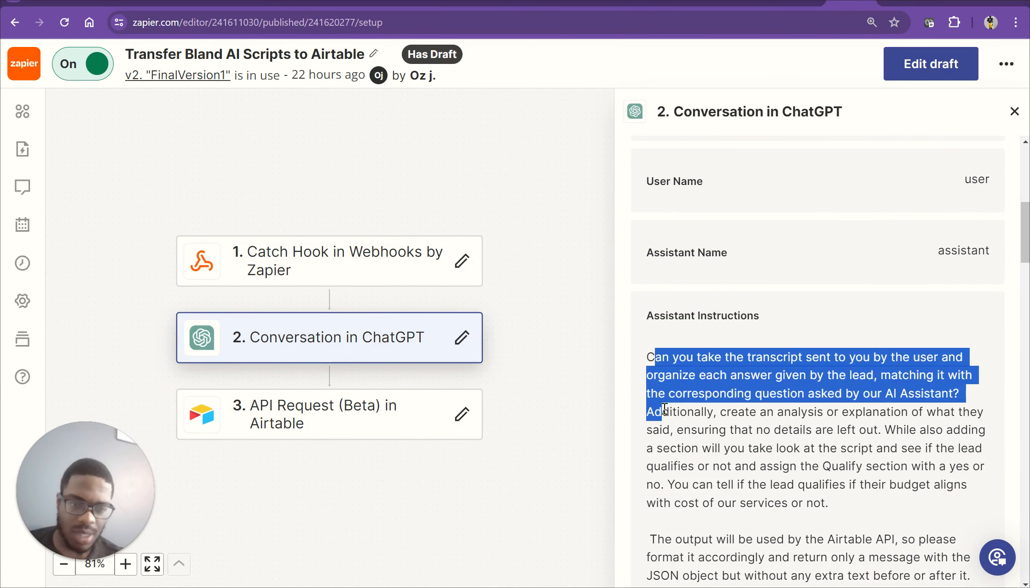
scroll(664, 409, "down", 3)
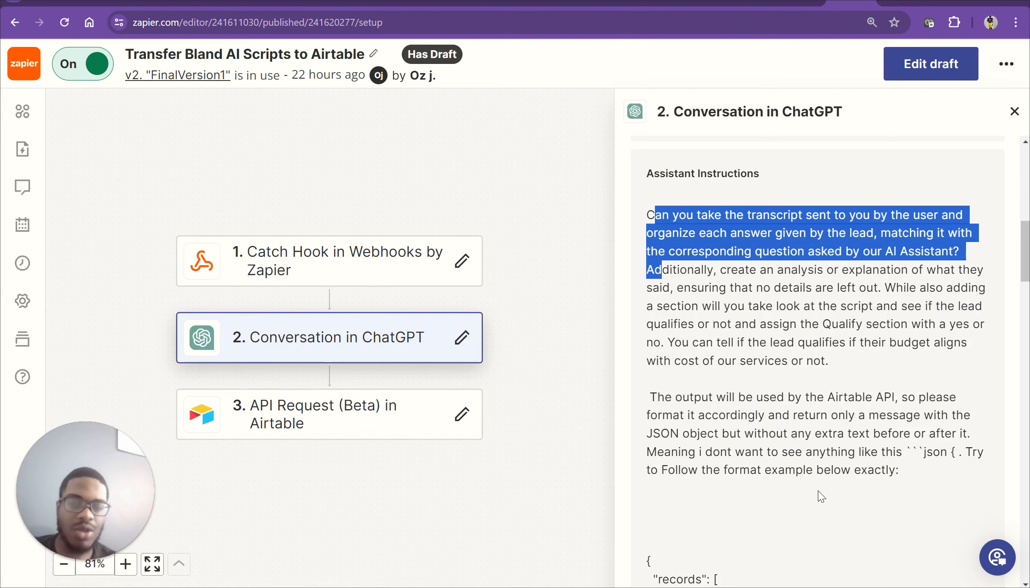
scroll(818, 492, "down", 3)
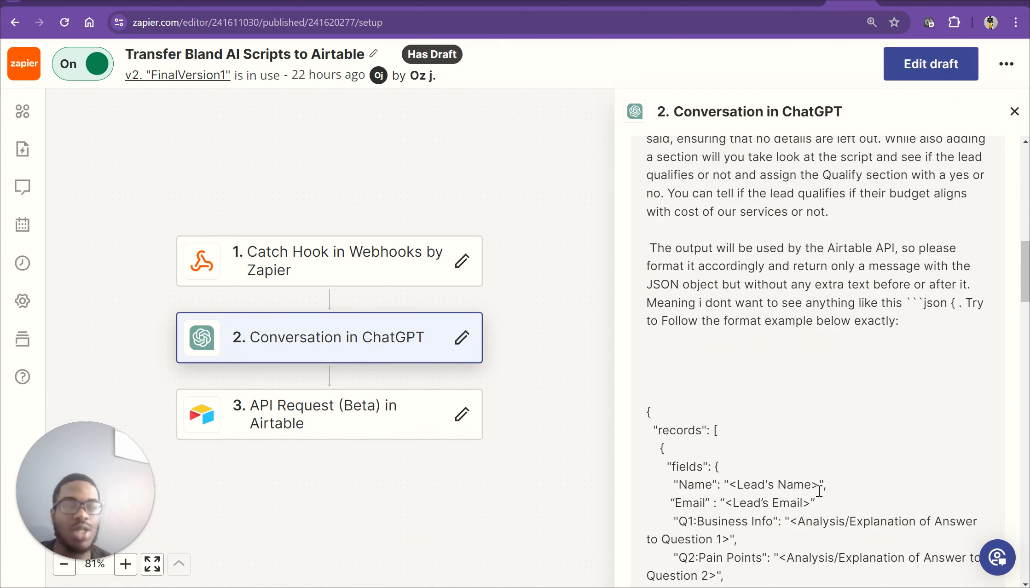
scroll(817, 388, "down", 7)
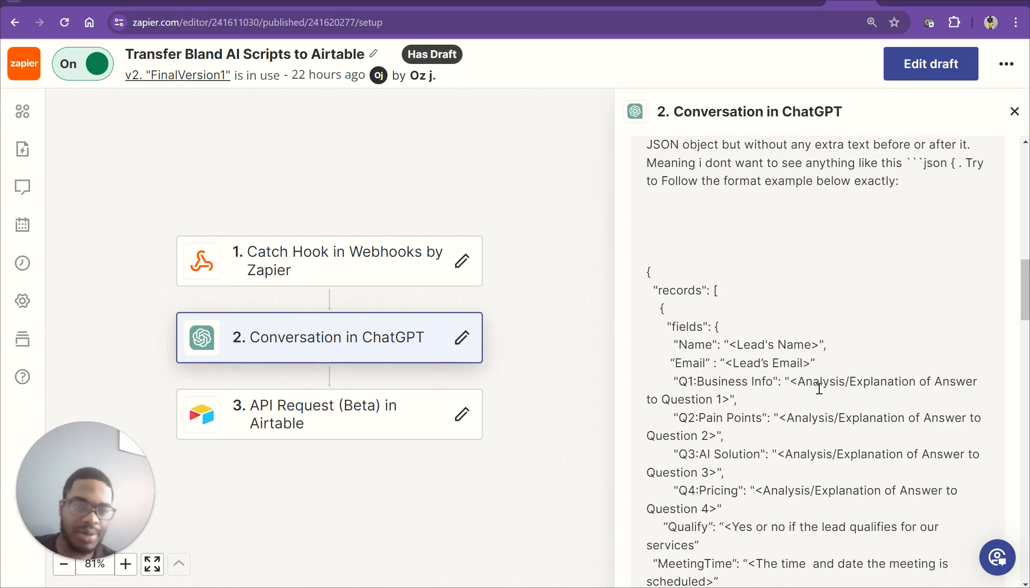
scroll(818, 388, "up", 5)
scroll(817, 388, "up", 2)
scroll(818, 392, "down", 5)
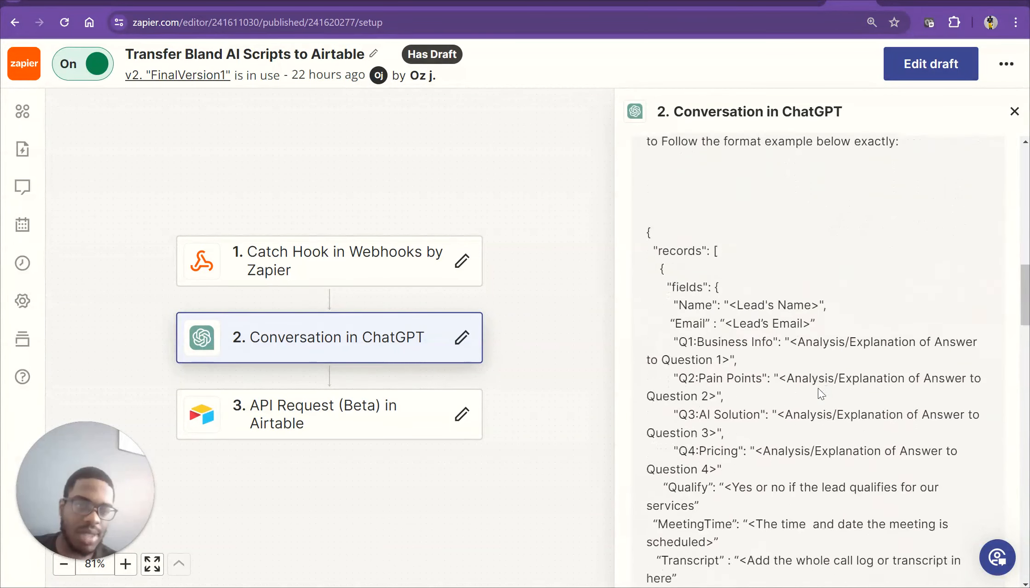
scroll(856, 400, "down", 5)
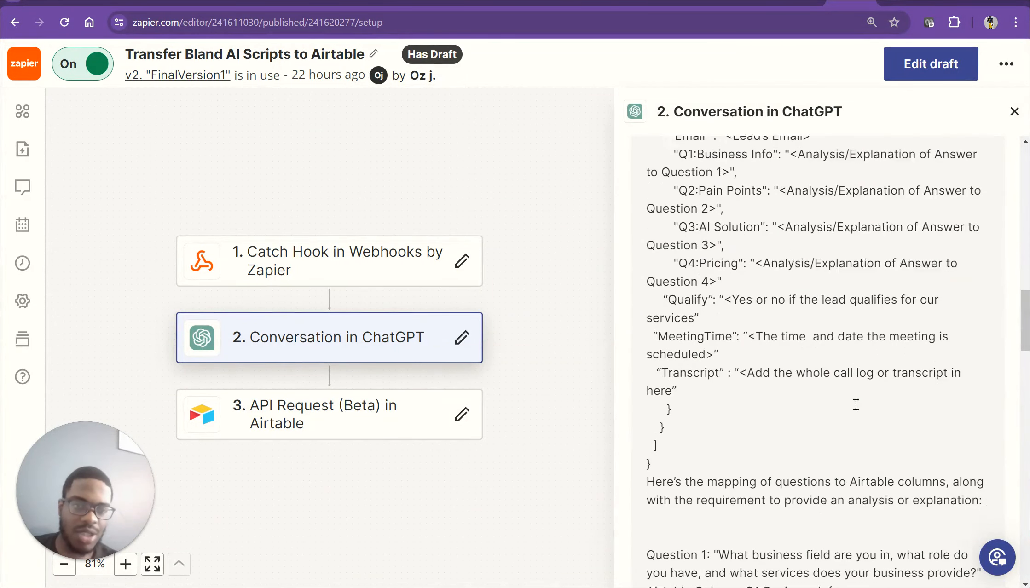
scroll(856, 405, "up", 2)
scroll(855, 405, "down", 20)
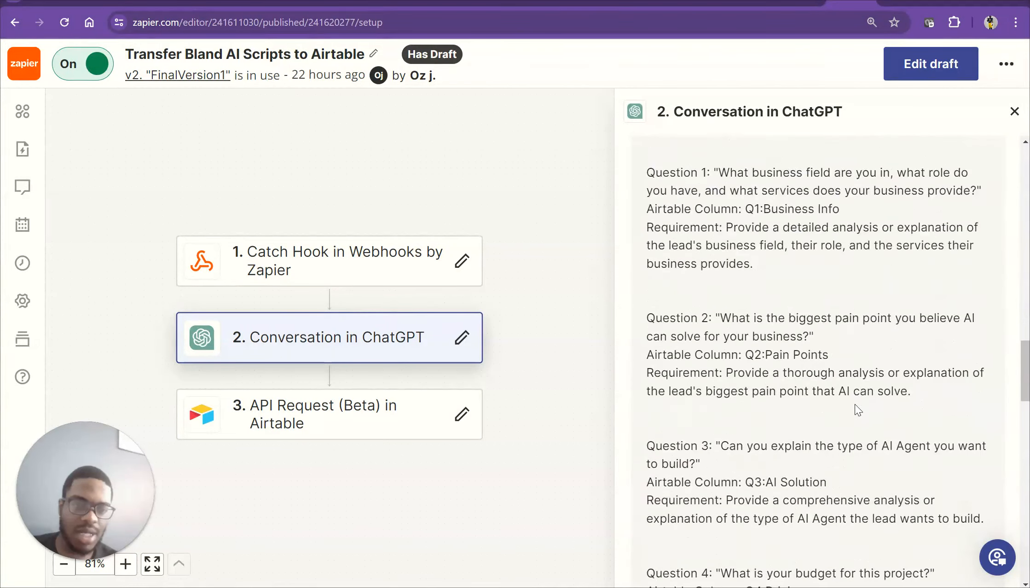
scroll(855, 404, "down", 10)
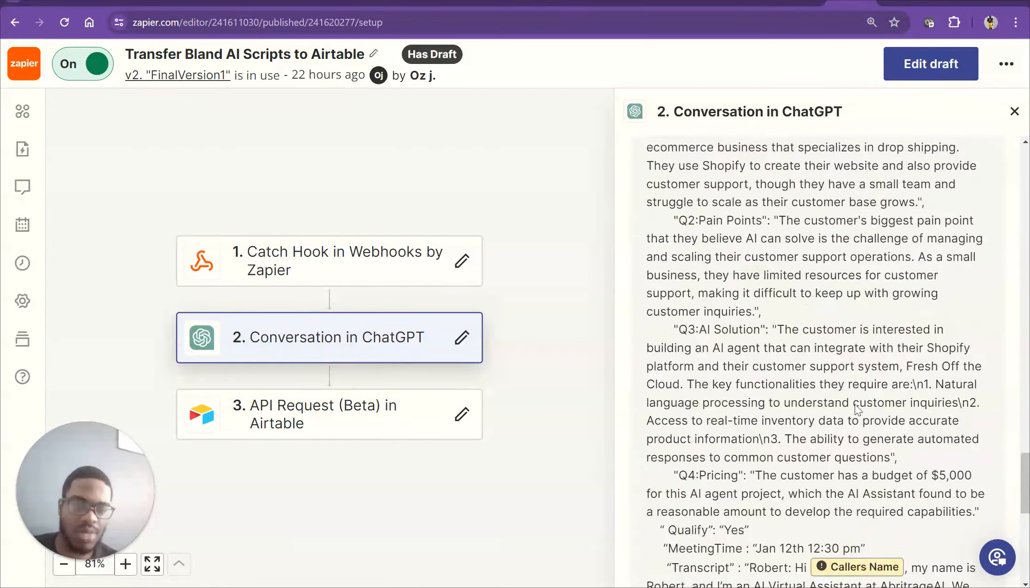
scroll(855, 404, "up", 20)
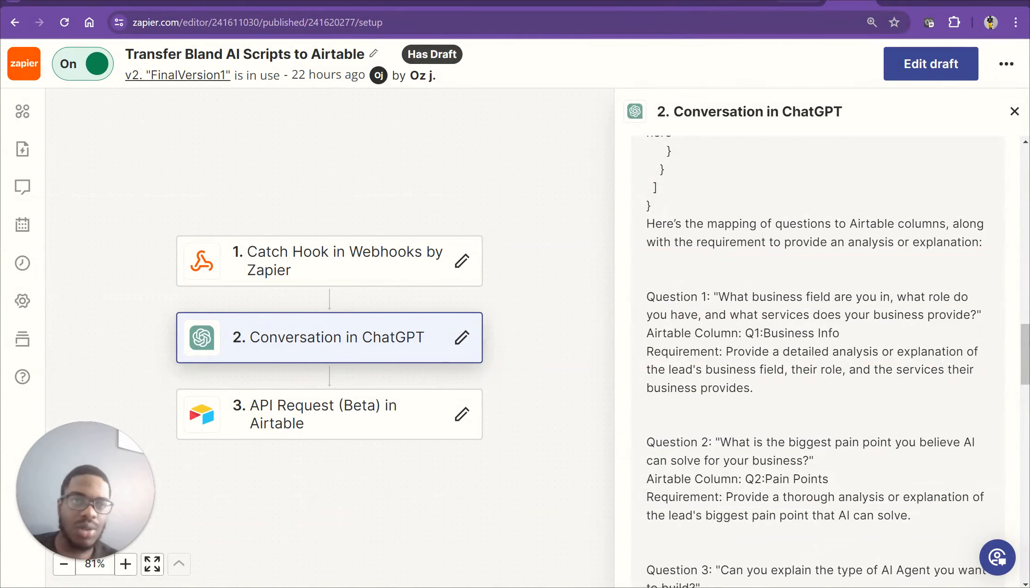
scroll(811, 236, "down", 18)
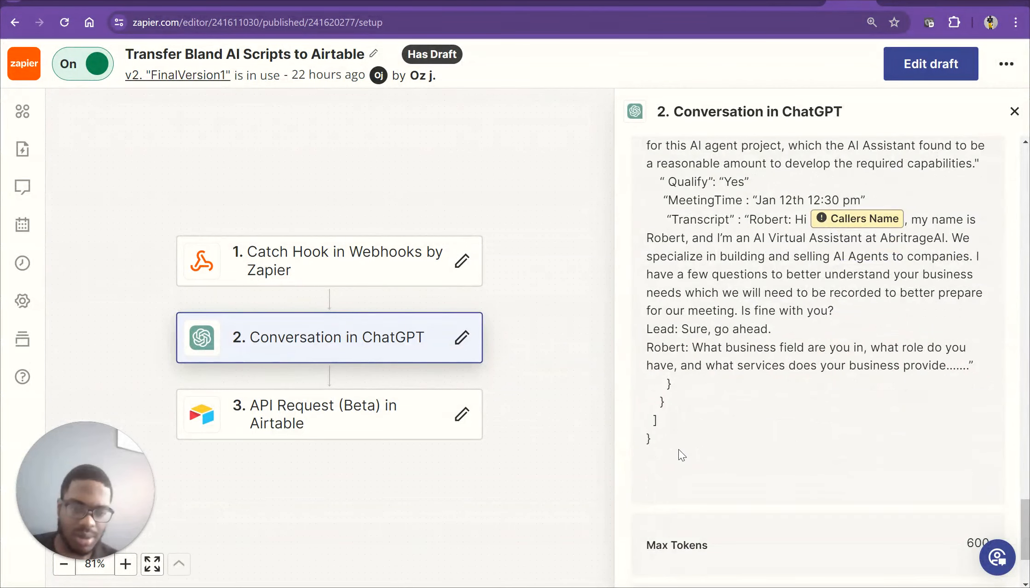
left_click_drag(679, 453, 668, 138)
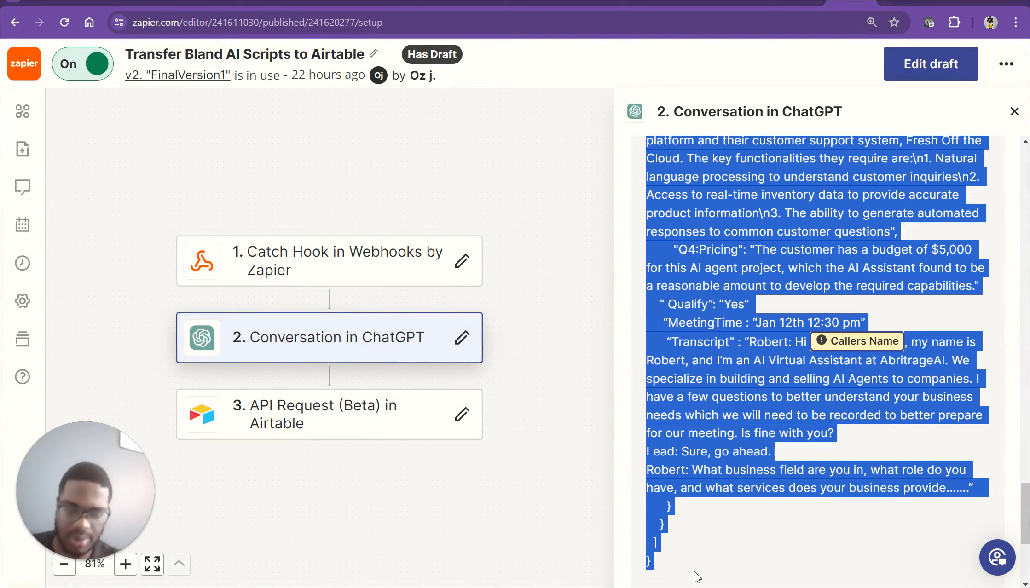
Copy the selected prompt and paste it into the Untitled Zap's Assistant Instructions
right_click(673, 389)
left_click(701, 405)
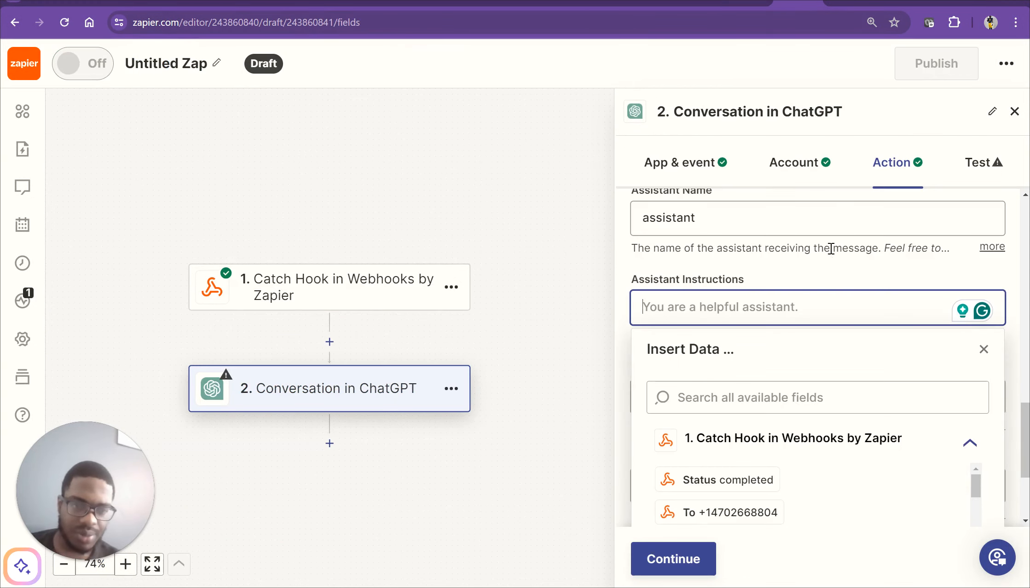
key("ctrl+v")
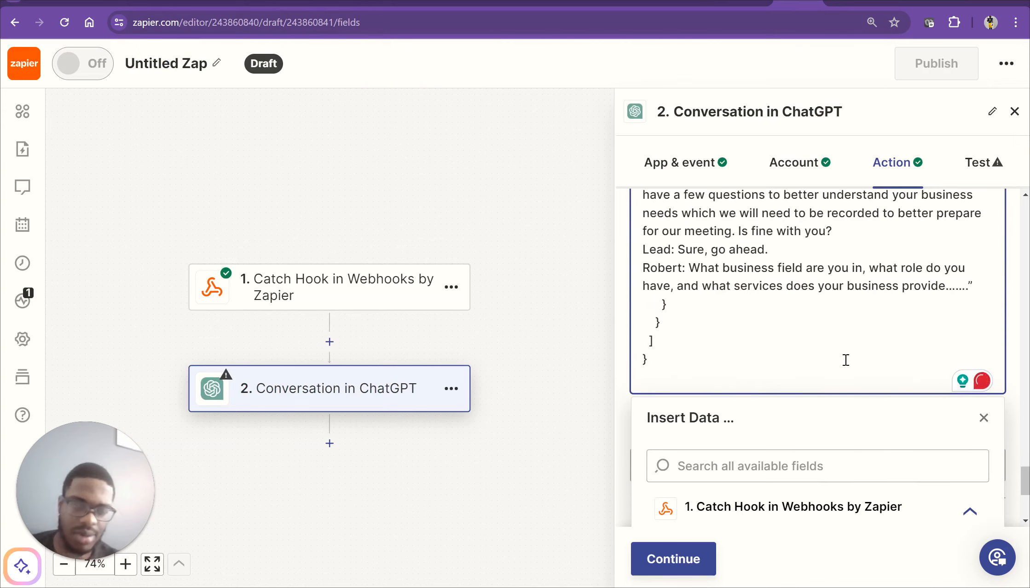
left_click(621, 405)
scroll(717, 439, "down", 3)
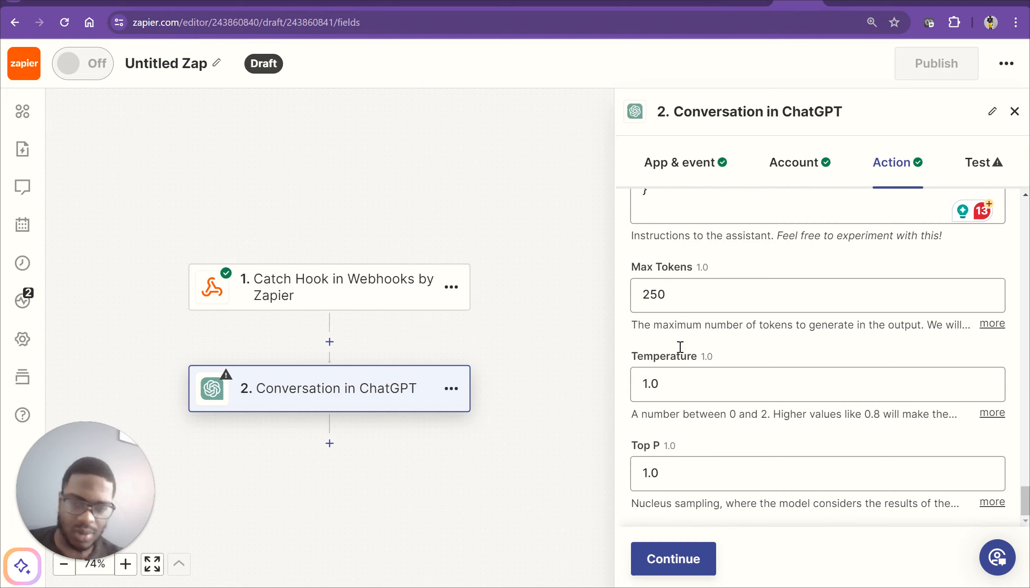
Move the ChatGPT step on to testing and start adding a step after it
left_click(681, 300)
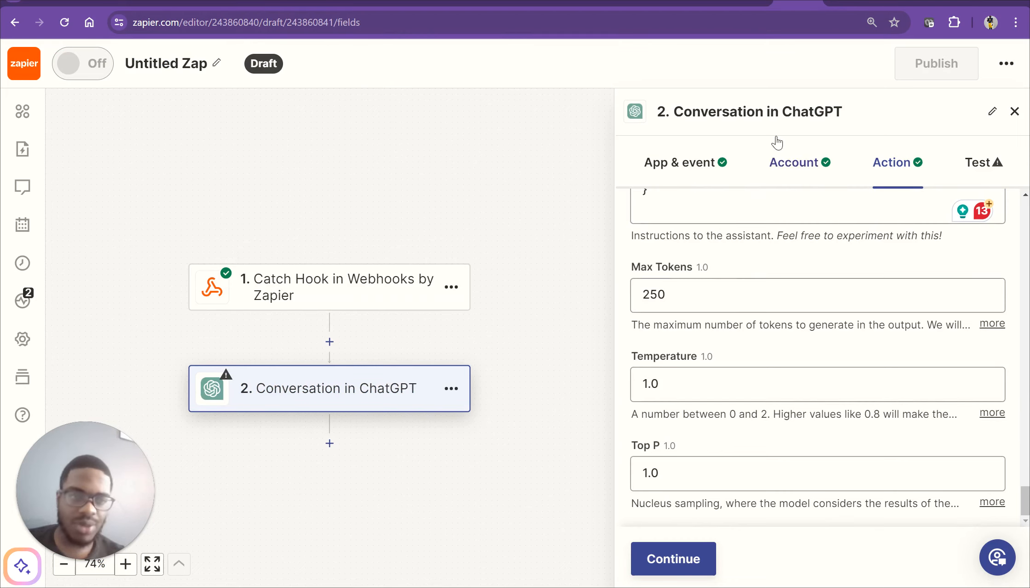
left_click(972, 162)
scroll(877, 279, "down", 5)
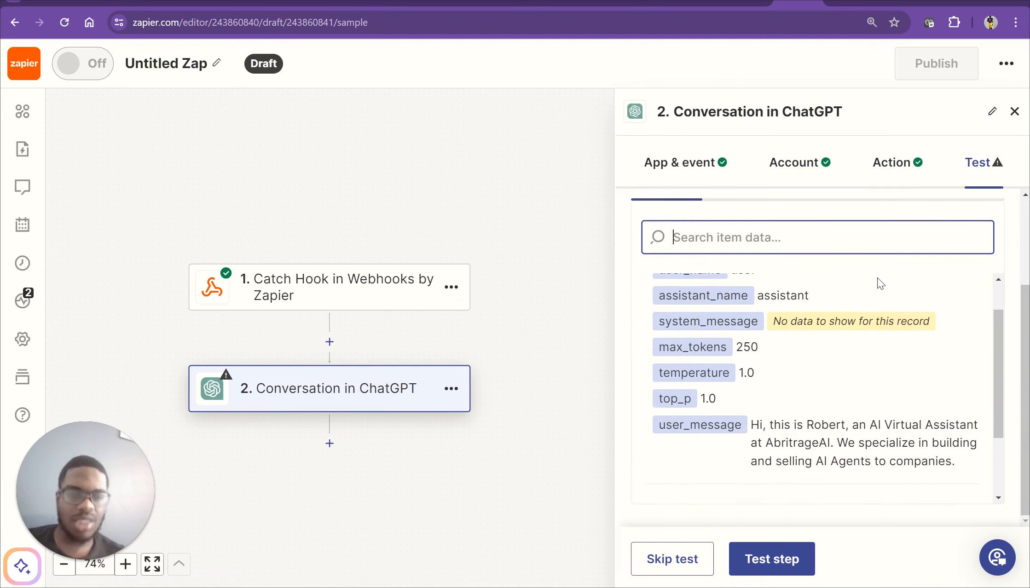
left_click(330, 444)
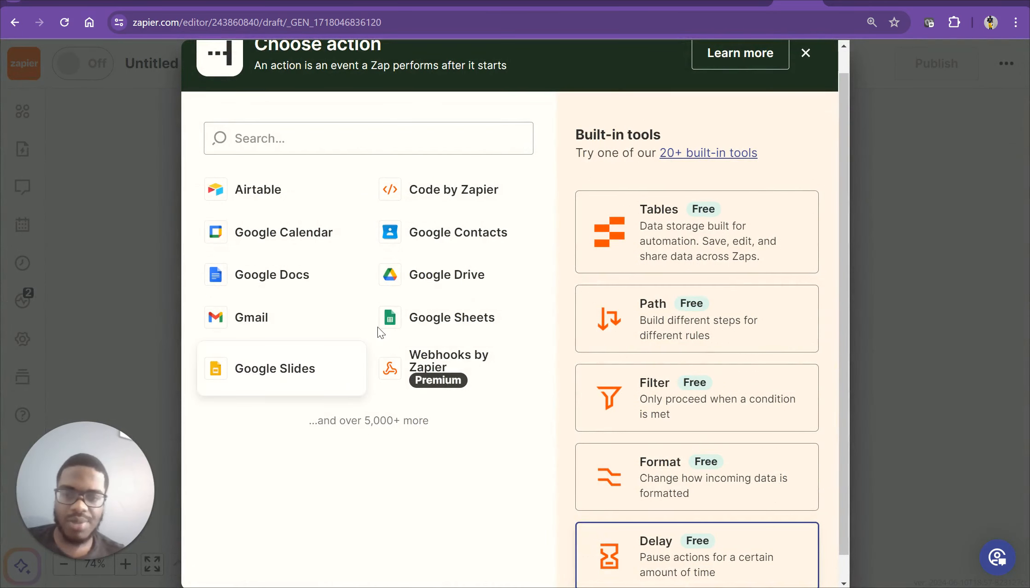
Choose Airtable as step 3 and browse its events, such as Create Record and Update Record
left_click(309, 191)
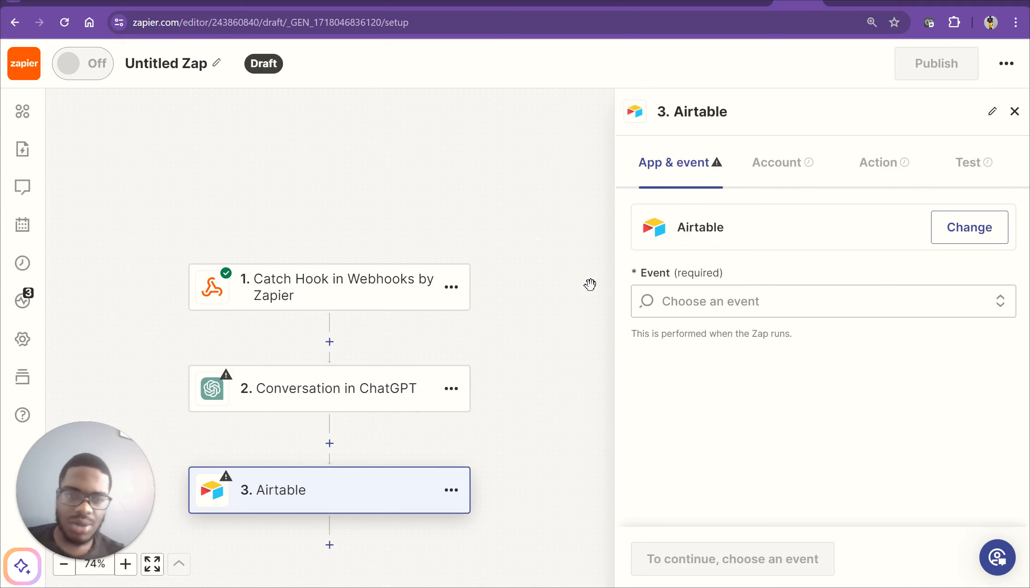
left_click(683, 301)
scroll(768, 436, "down", 5)
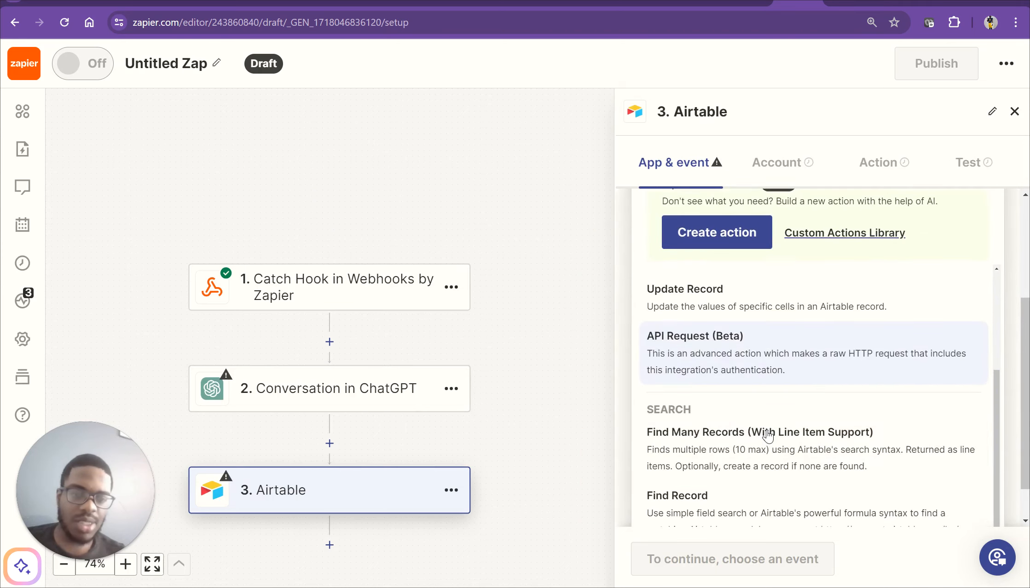
scroll(767, 436, "up", 3)
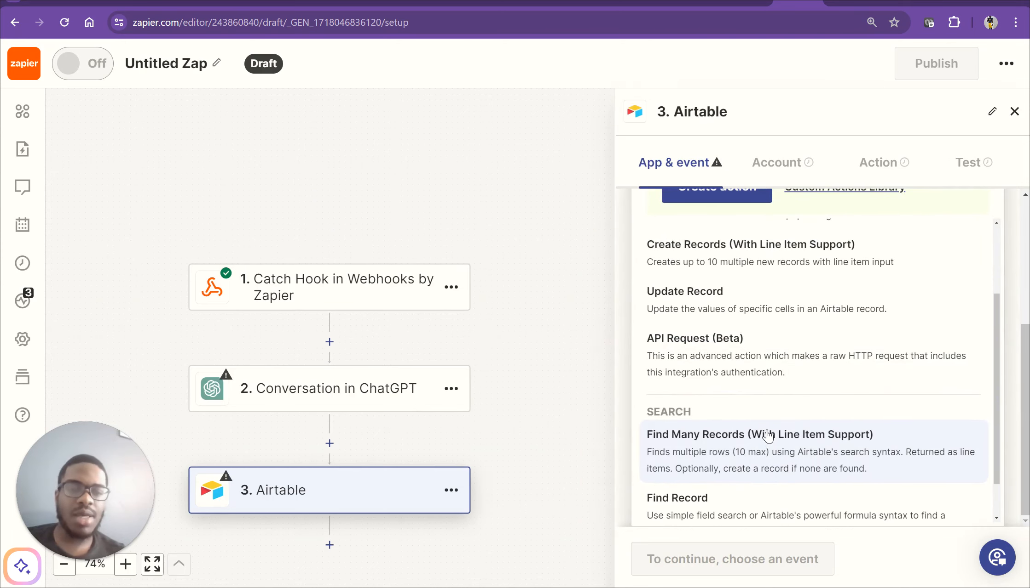
scroll(768, 436, "up", 1)
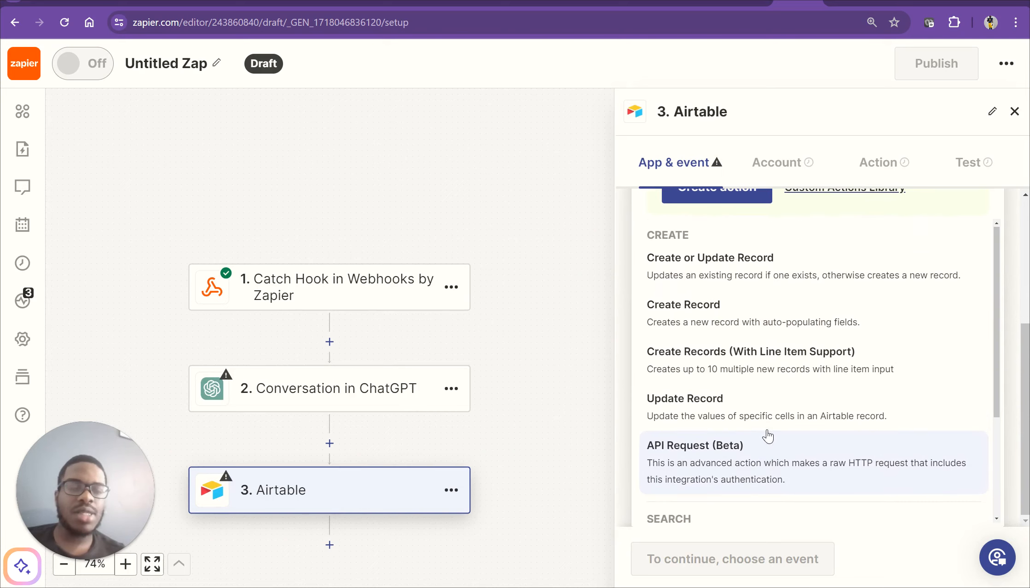
scroll(746, 316, "up", 2)
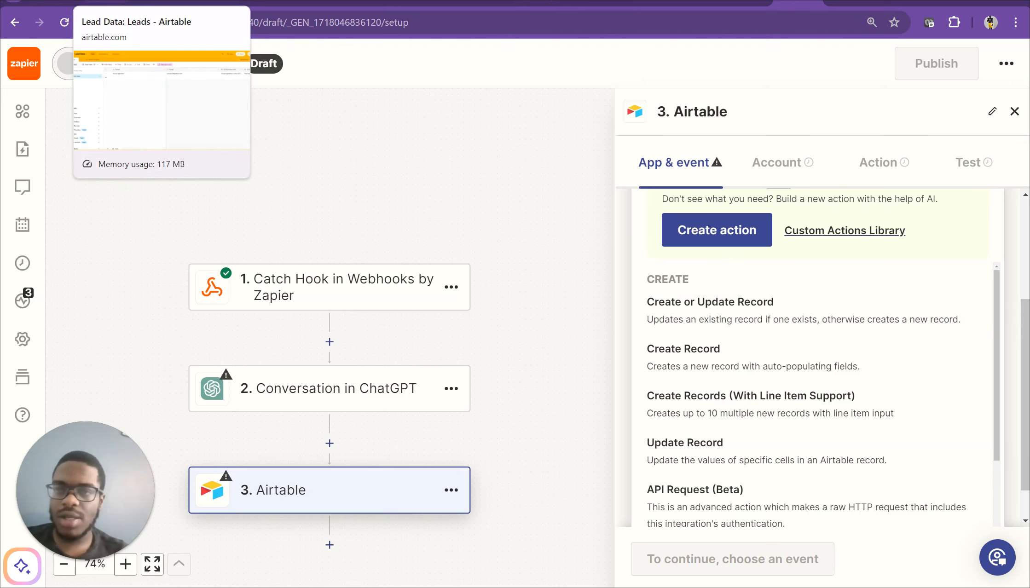
Expand the single lead in Lead Data's Leads table and scroll through all its fields
left_click(105, 4)
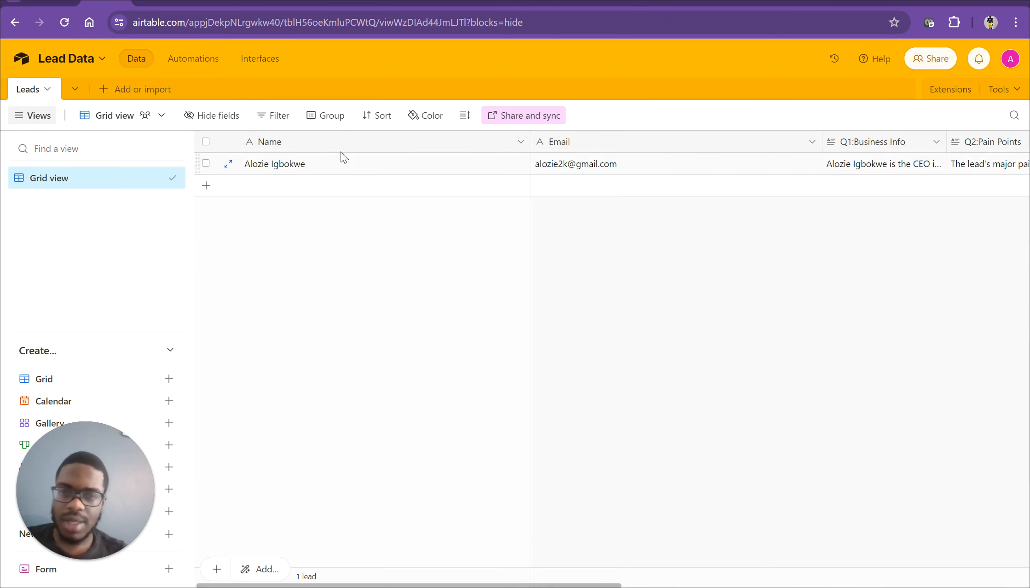
scroll(621, 163, "right", 4)
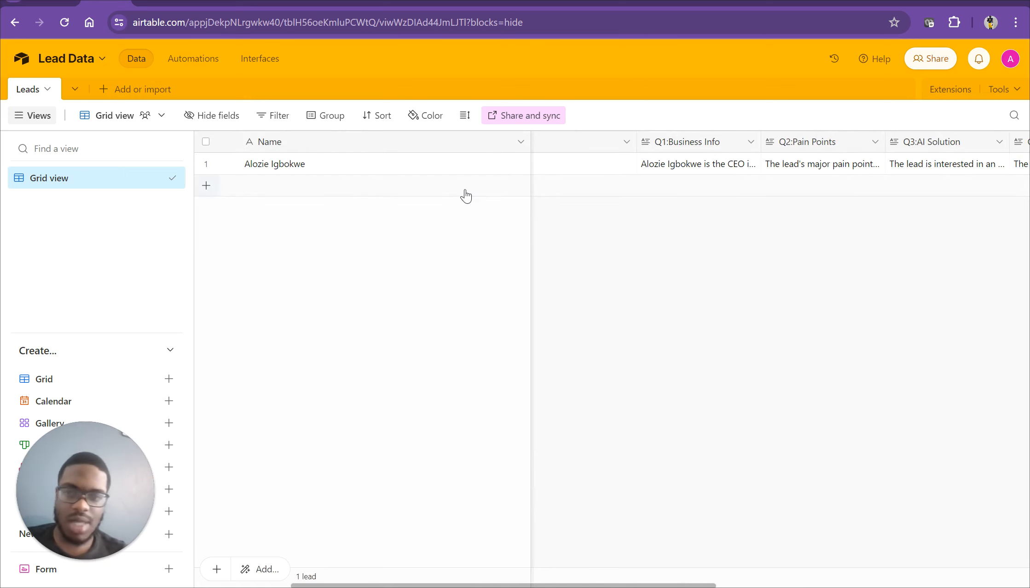
left_click(228, 165)
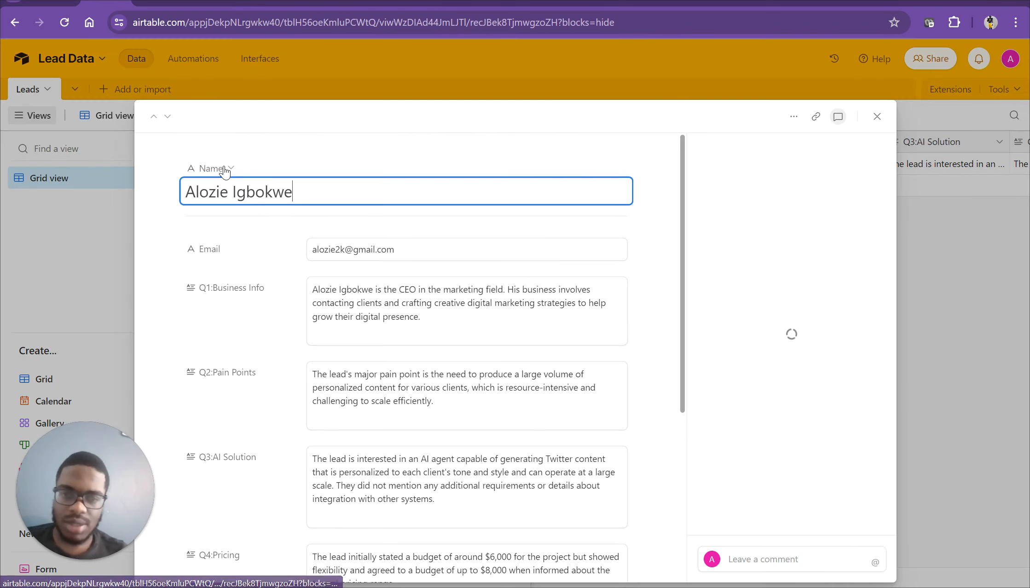
scroll(442, 364, "down", 1)
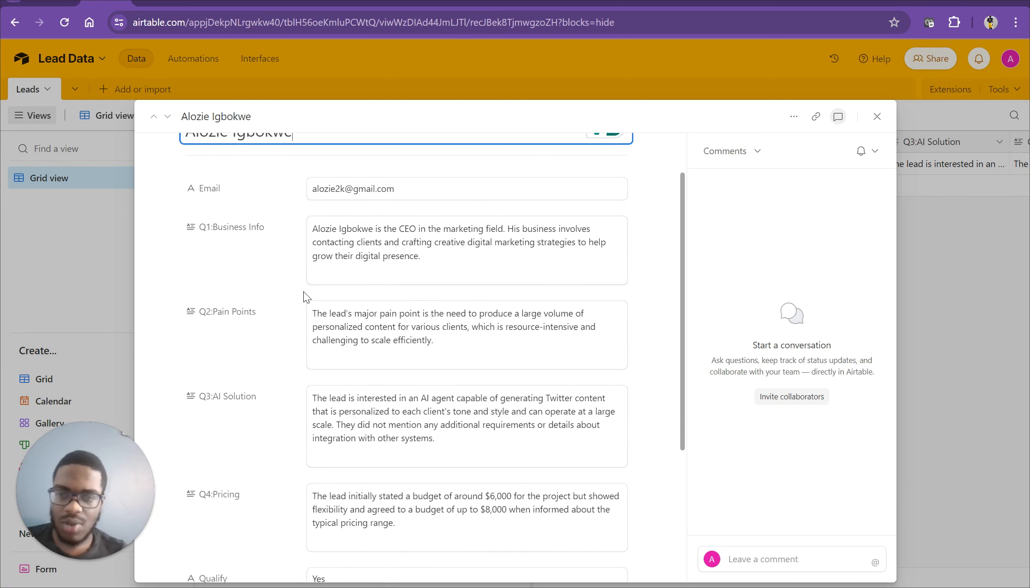
scroll(303, 296, "down", 3)
scroll(361, 391, "down", 2)
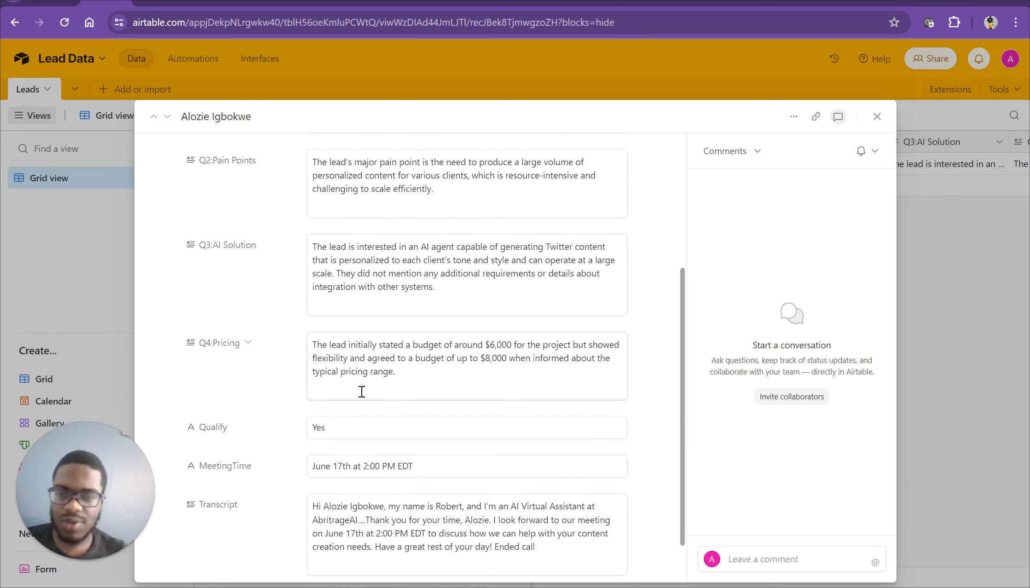
scroll(422, 465, "down", 1)
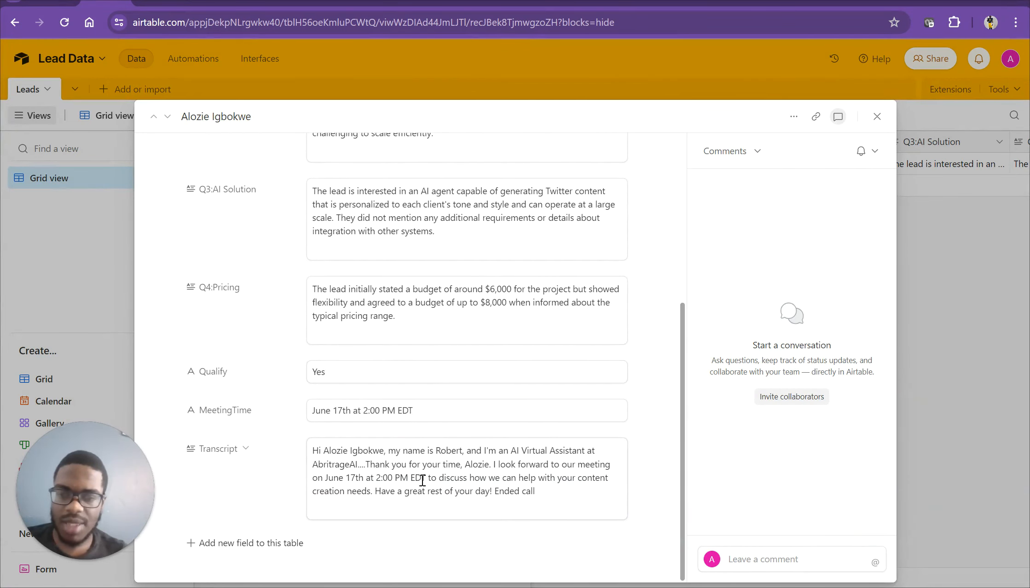
scroll(423, 481, "up", 5)
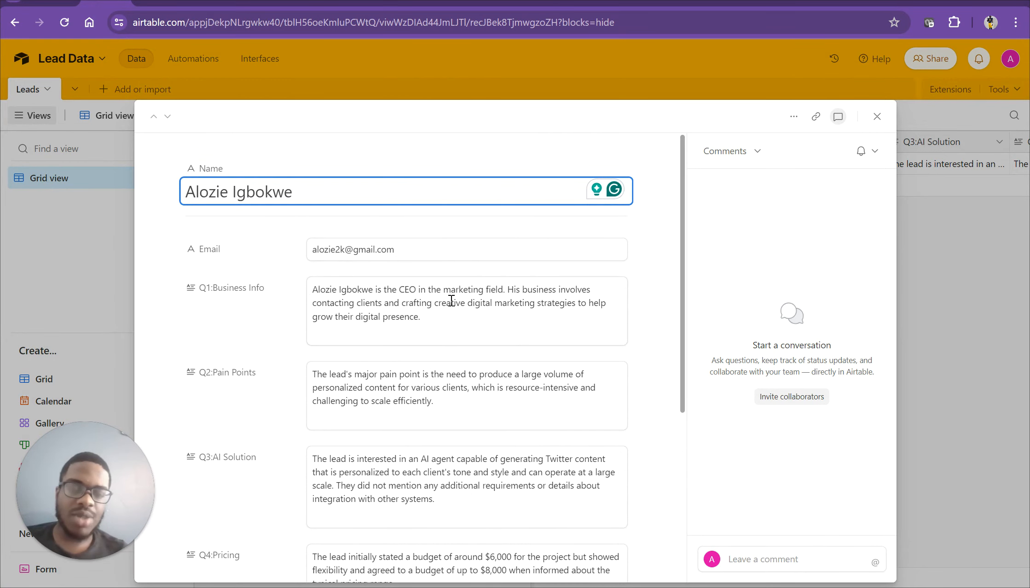
left_click(986, 270)
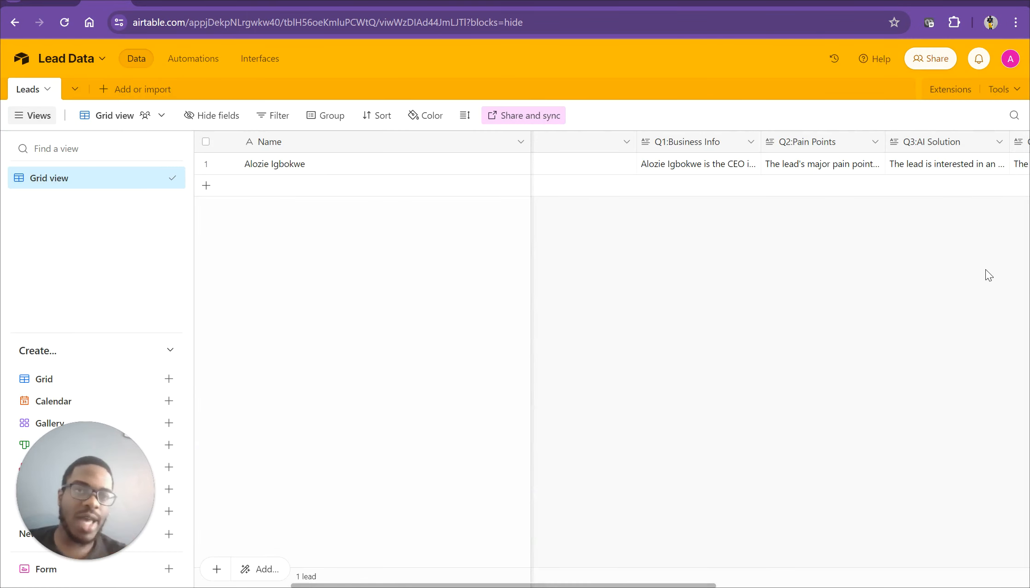
Revisit the published Zap's ChatGPT prompt and scroll through it
left_click(852, 2)
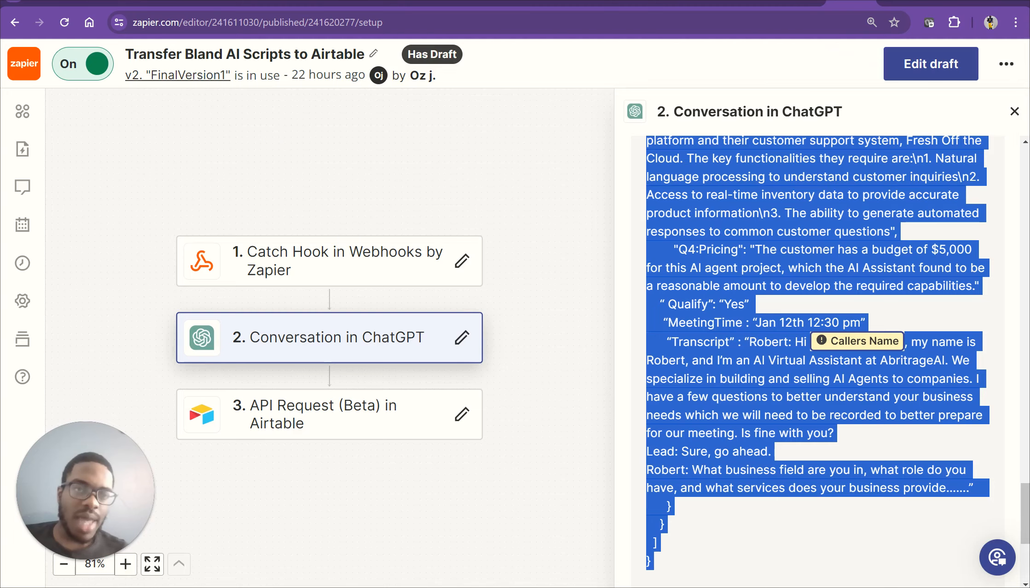
scroll(829, 305, "up", 6)
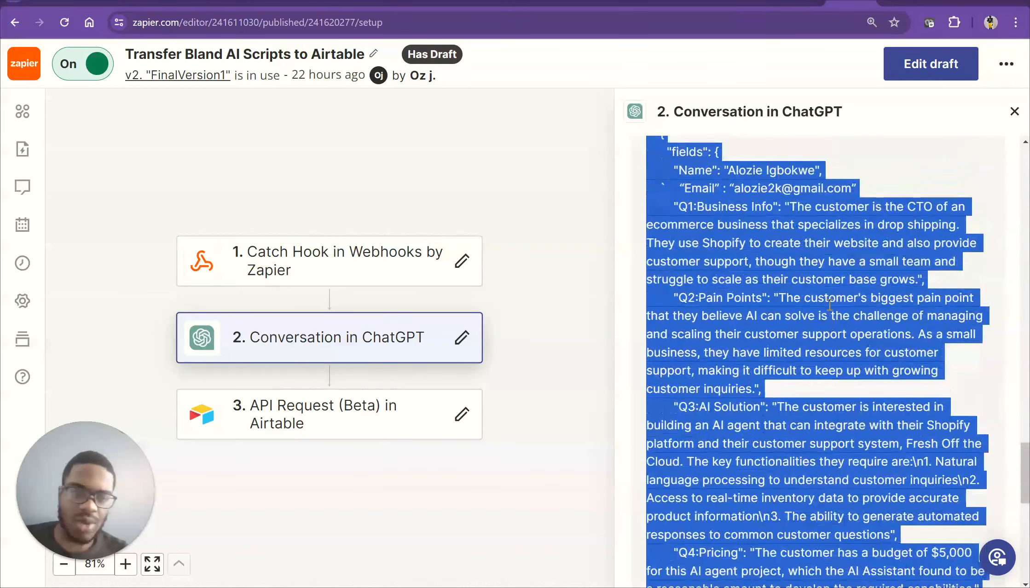
scroll(829, 305, "up", 5)
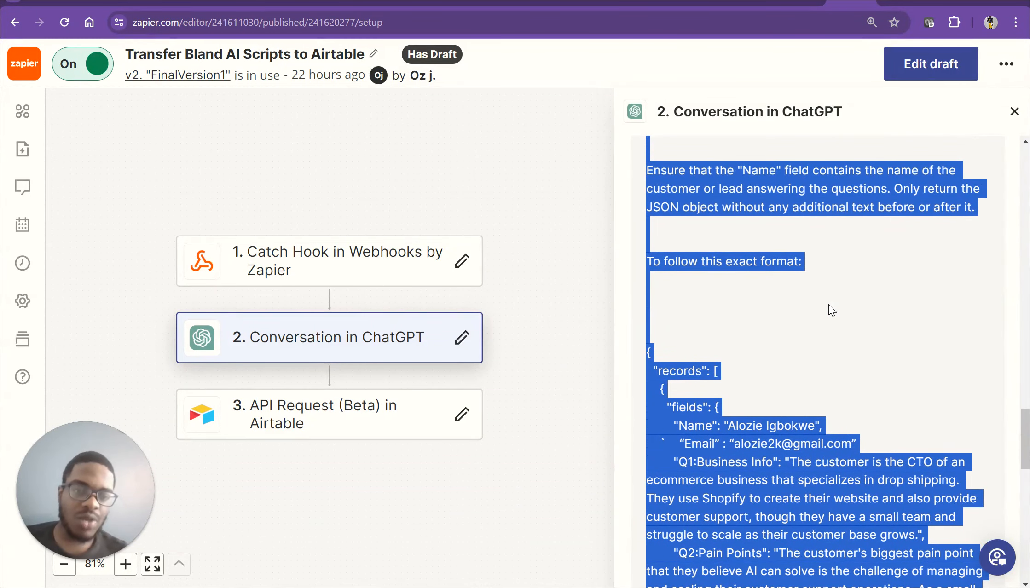
scroll(829, 305, "down", 4)
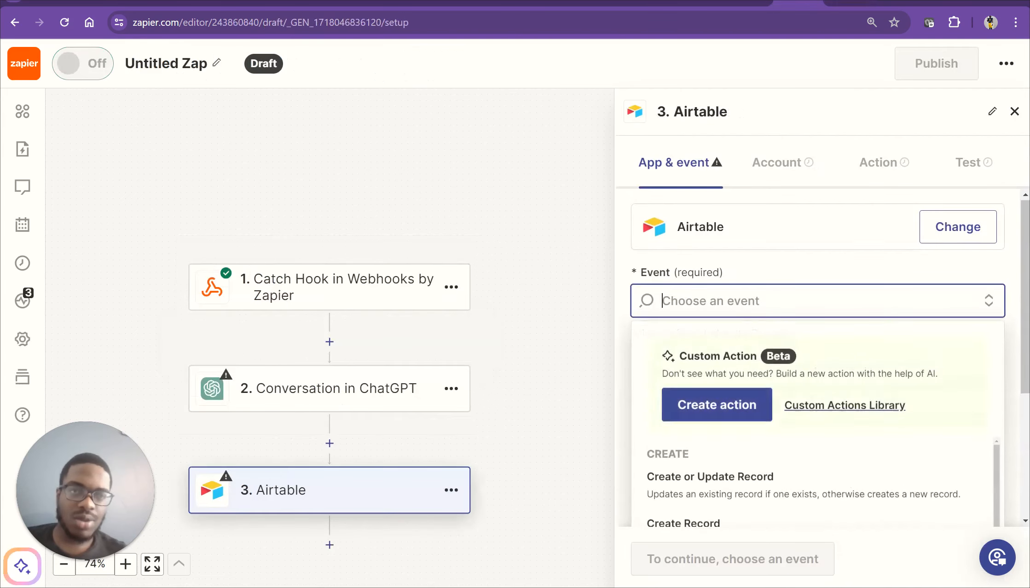
Set the Airtable event to API Request (Beta) and keep the connected Airtable account
scroll(775, 255, "down", 3)
scroll(775, 258, "down", 3)
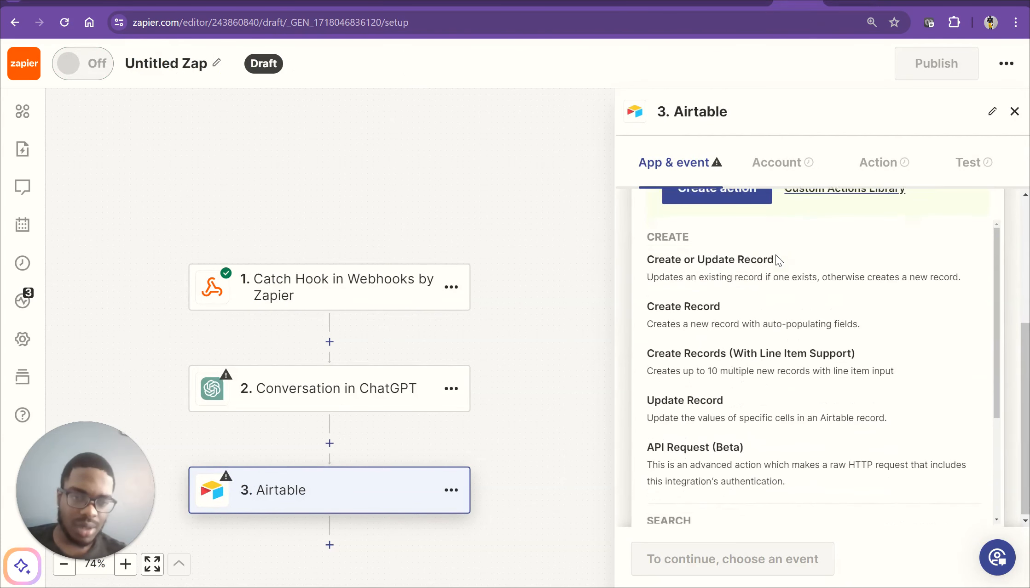
left_click(766, 404)
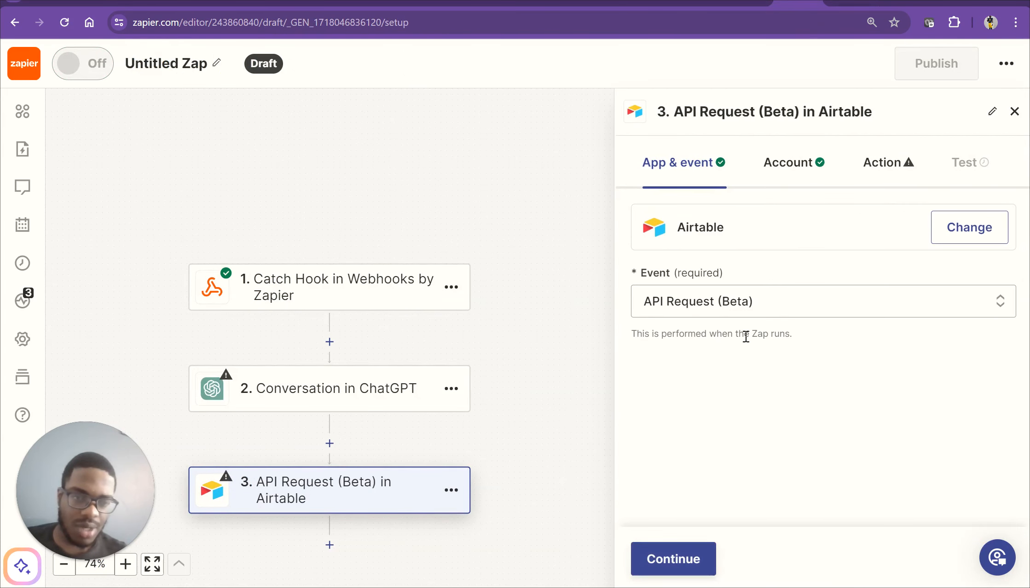
left_click(667, 555)
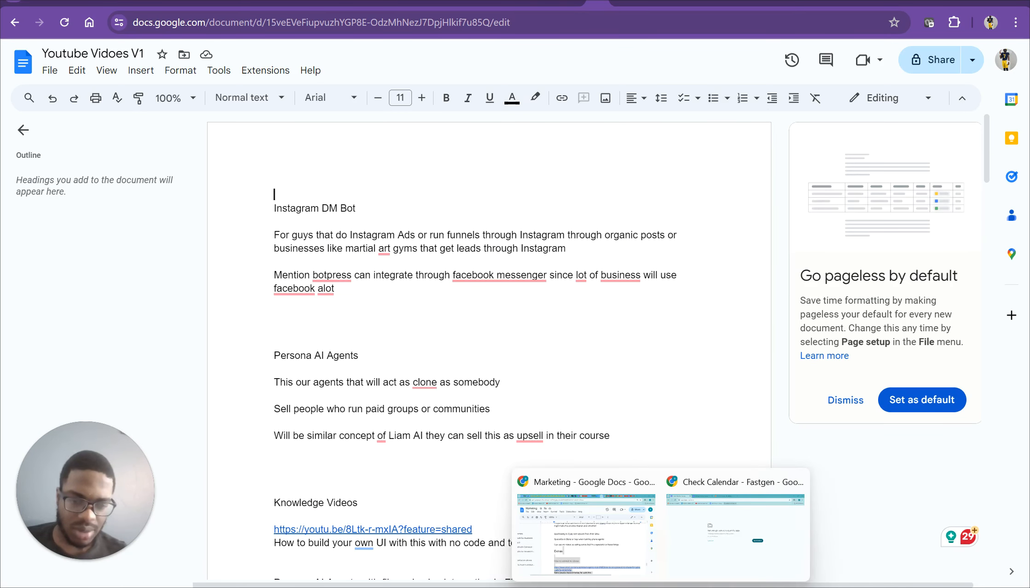
mouse_move(694, 542)
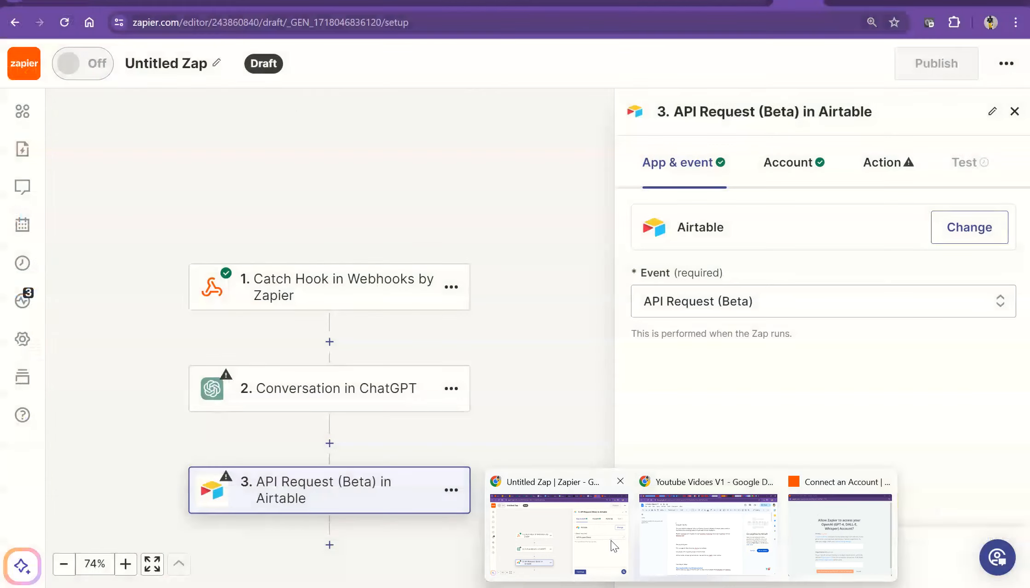
left_click(598, 536)
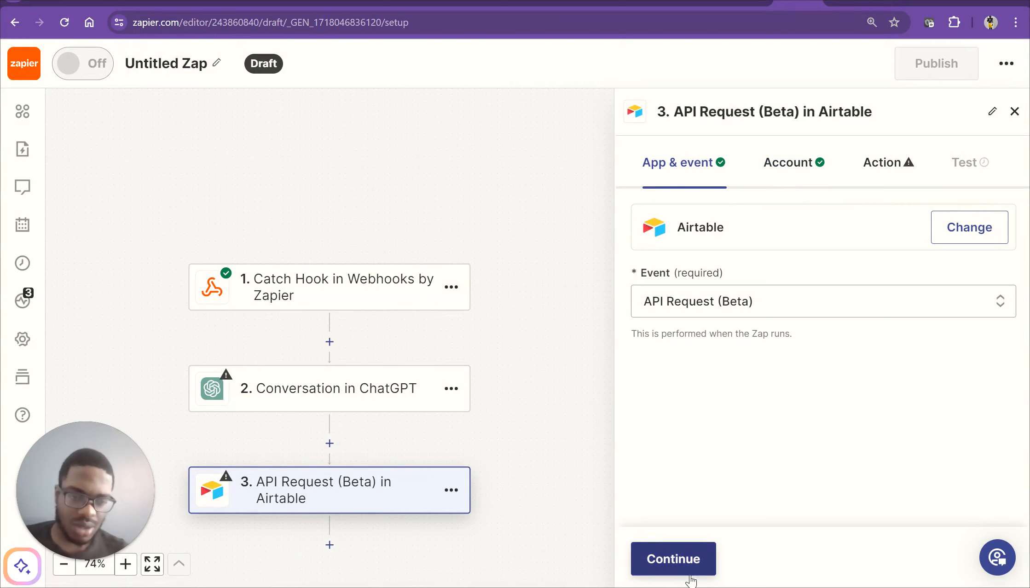
left_click(693, 562)
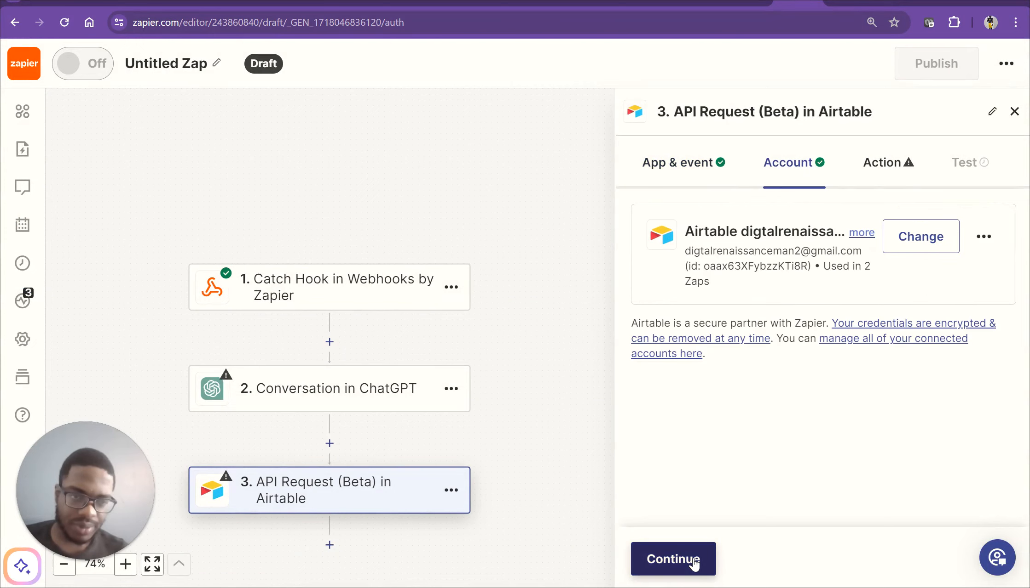
left_click(693, 563)
Reach the request's URL, headers and Body fields, and show ChatGPT step data for the Body
scroll(740, 349, "down", 3)
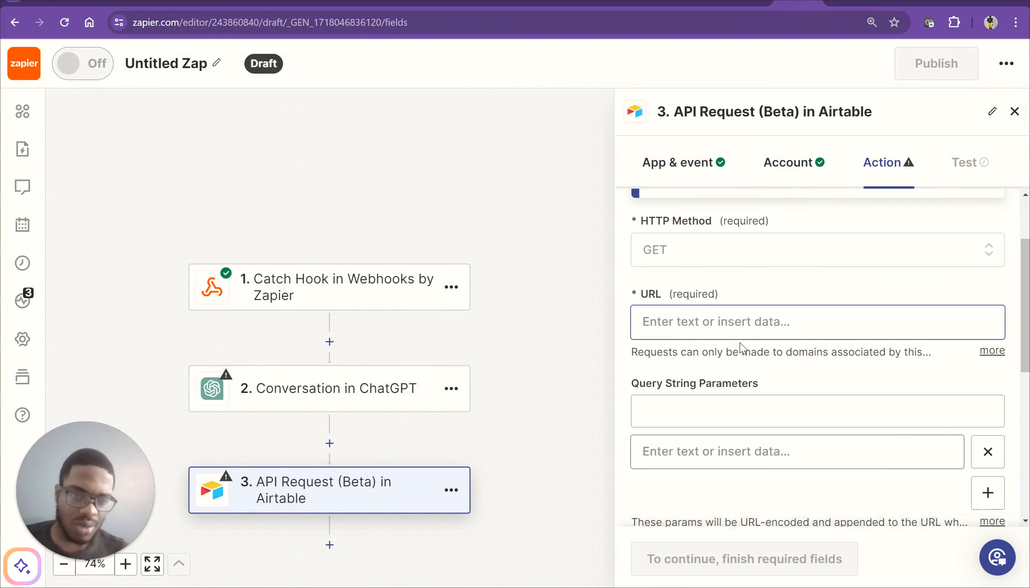
left_click(798, 178)
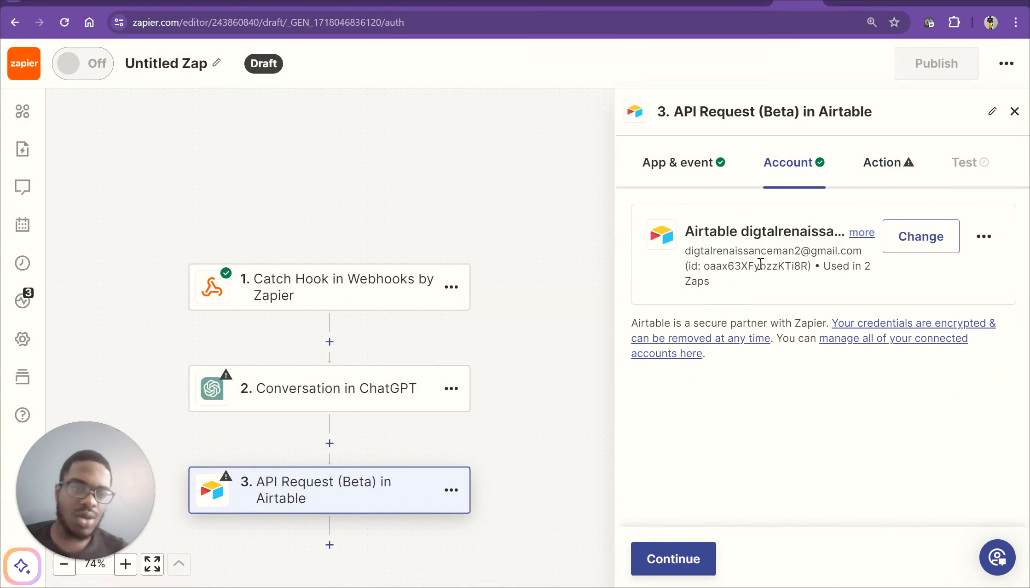
left_click(875, 178)
scroll(831, 318, "down", 4)
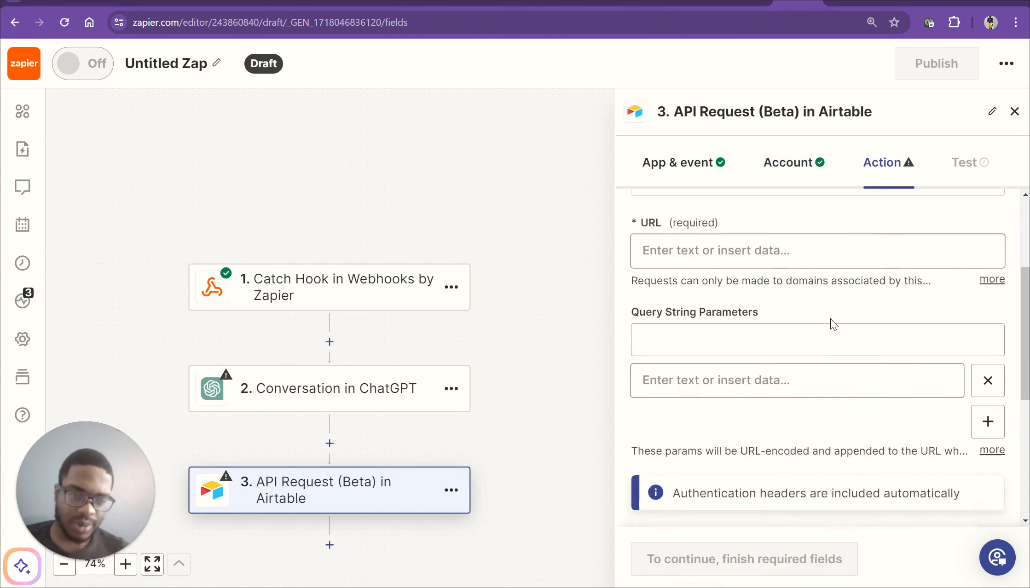
scroll(830, 319, "up", 3)
scroll(830, 319, "down", 8)
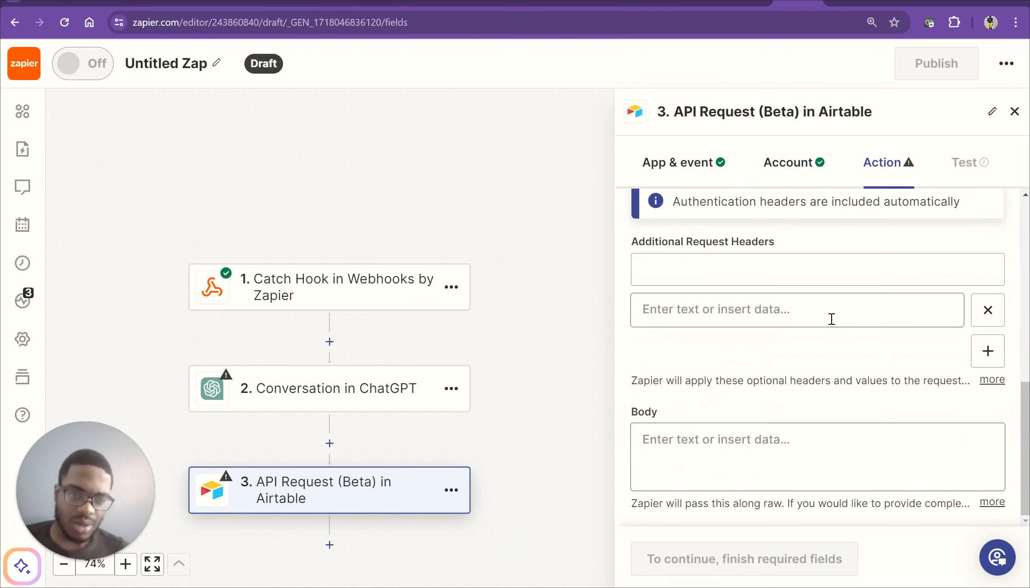
left_click(769, 469)
left_click_drag(765, 453, 775, 498)
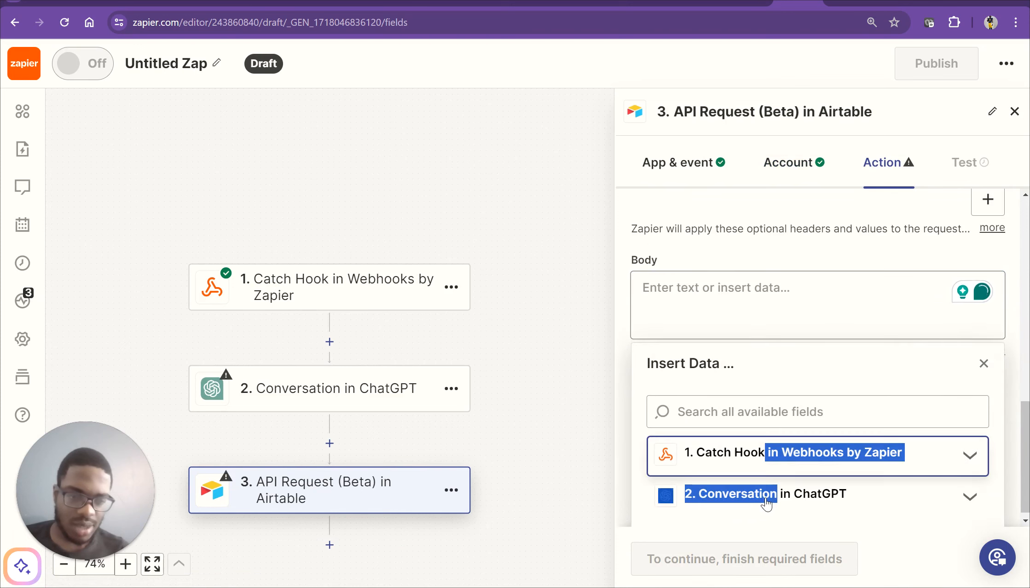
left_click(768, 502)
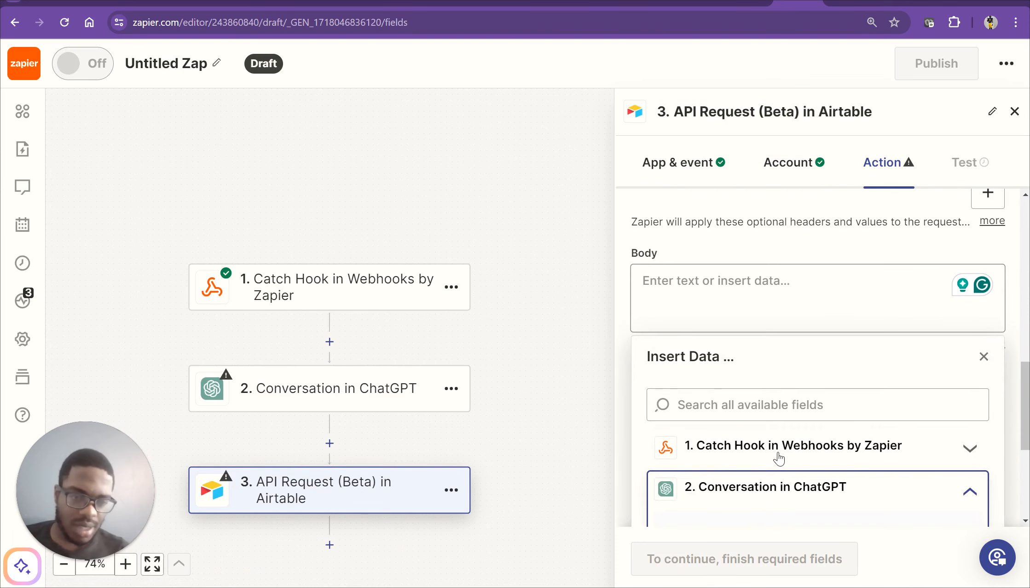
scroll(780, 457, "down", 5)
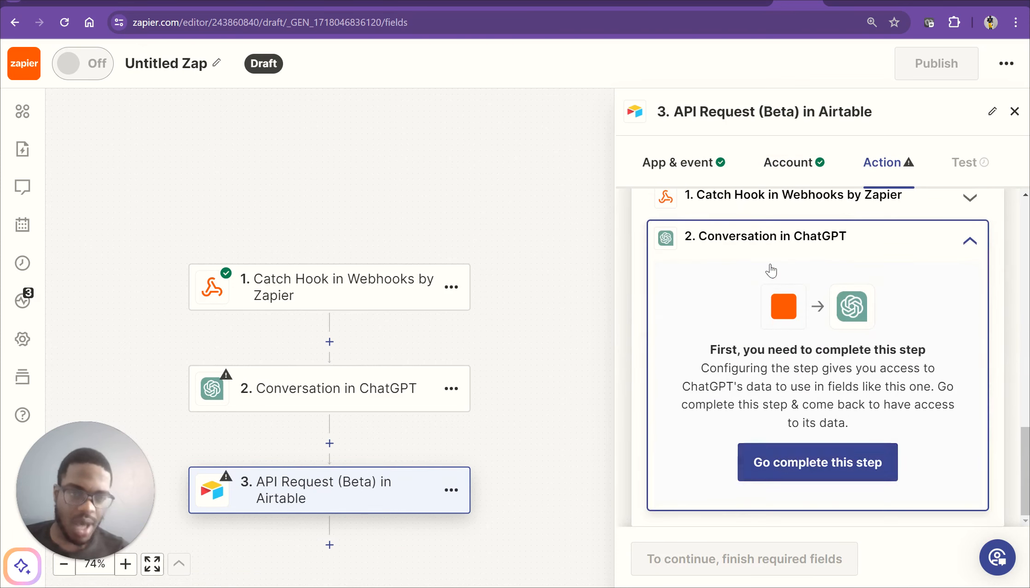
Open the Airtable step of the 'Transfer Bland AI Scripts to Airtable' Zap as a draft and review its application/json header and Reply-mapped Body
left_click(852, 2)
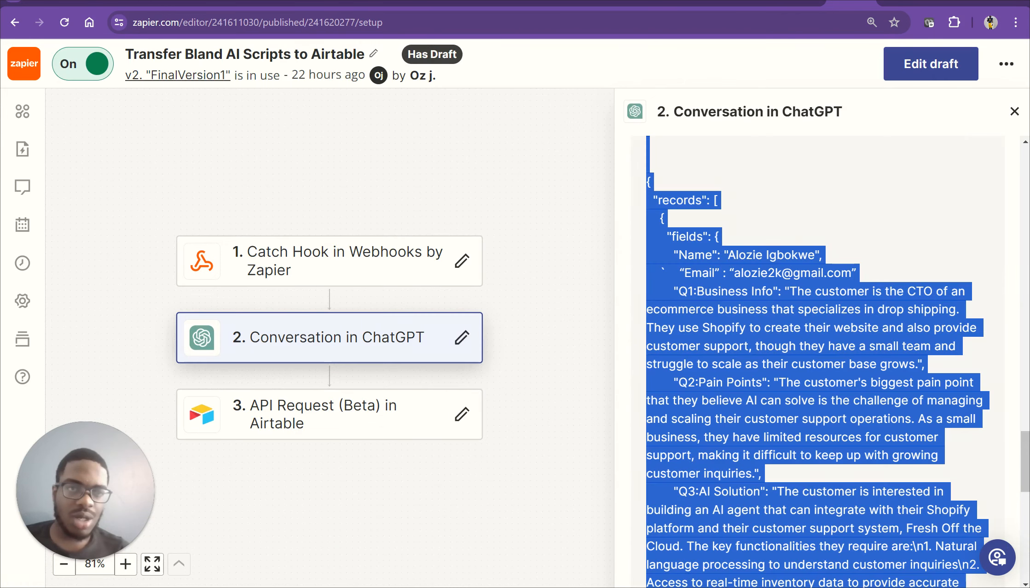
left_click(371, 396)
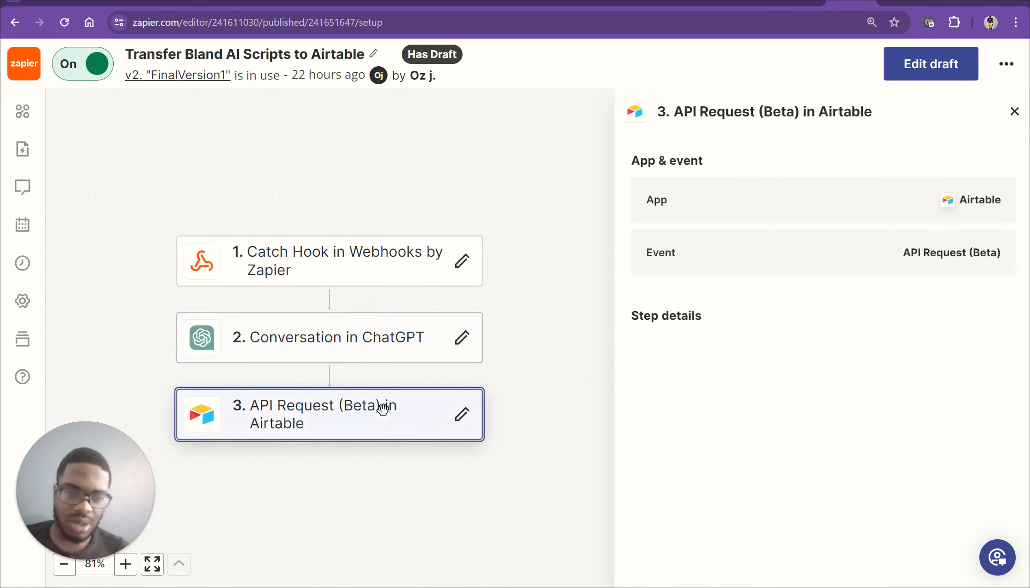
left_click(955, 73)
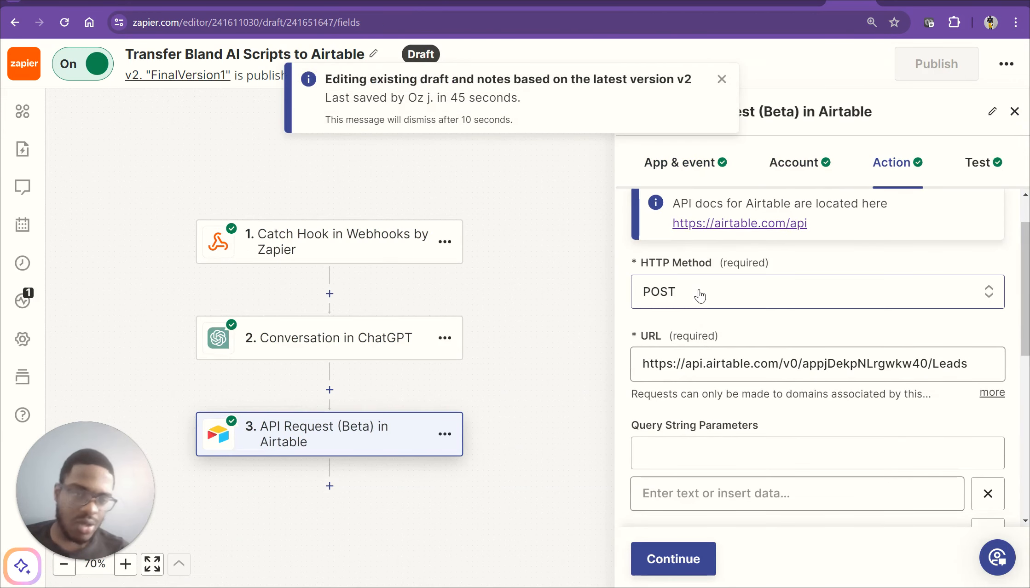
scroll(840, 354, "down", 1)
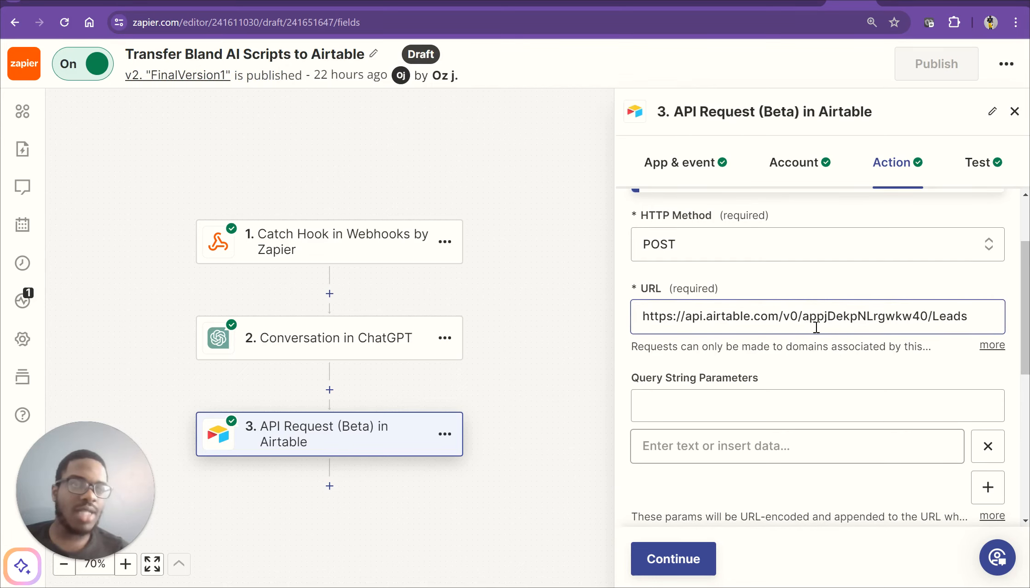
scroll(816, 327, "down", 7)
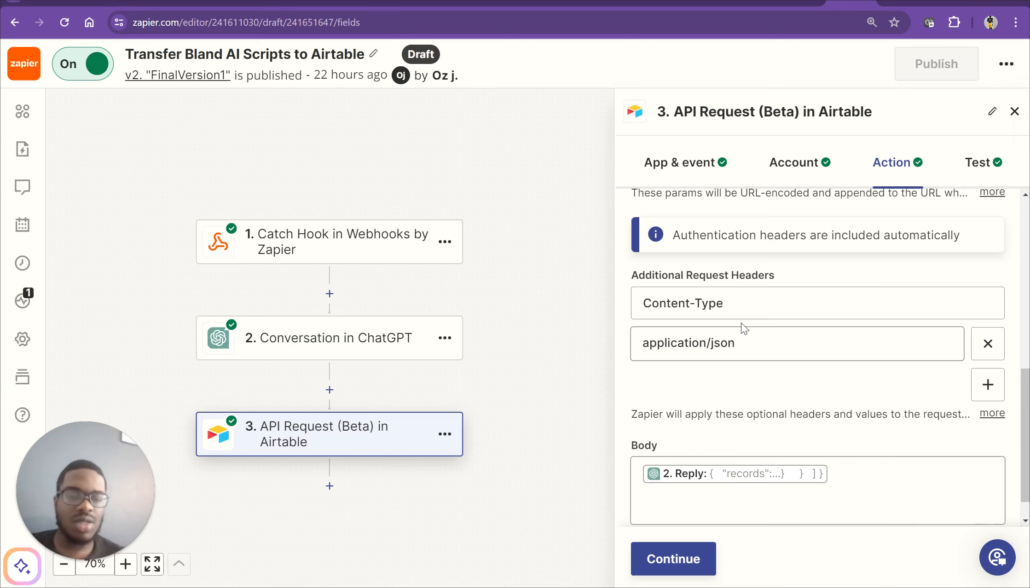
scroll(741, 323, "down", 1)
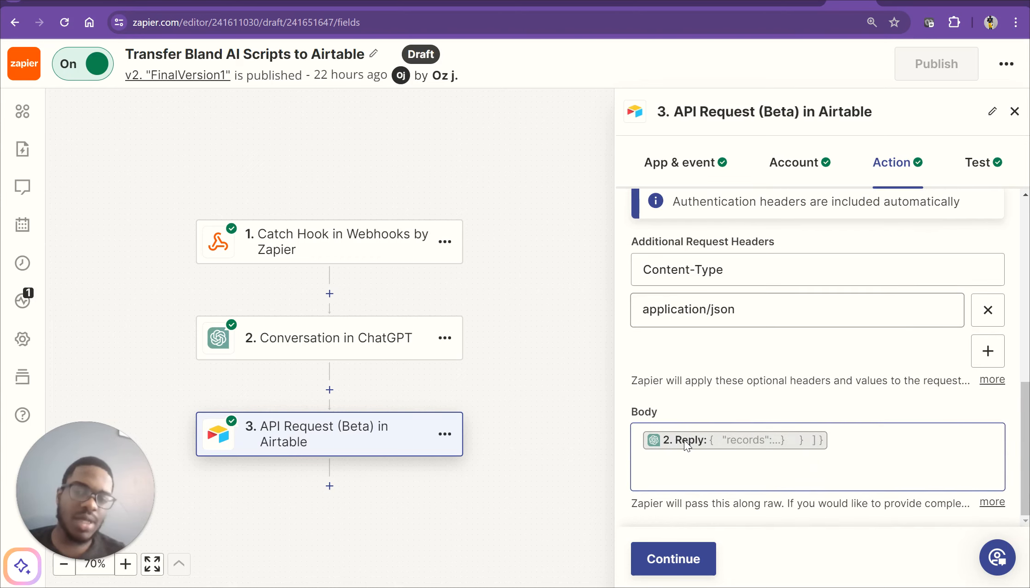
Review the Airtable step's test output down to the Request Body, then return to Bland AI's Send Call page
left_click(968, 163)
scroll(884, 296, "down", 3)
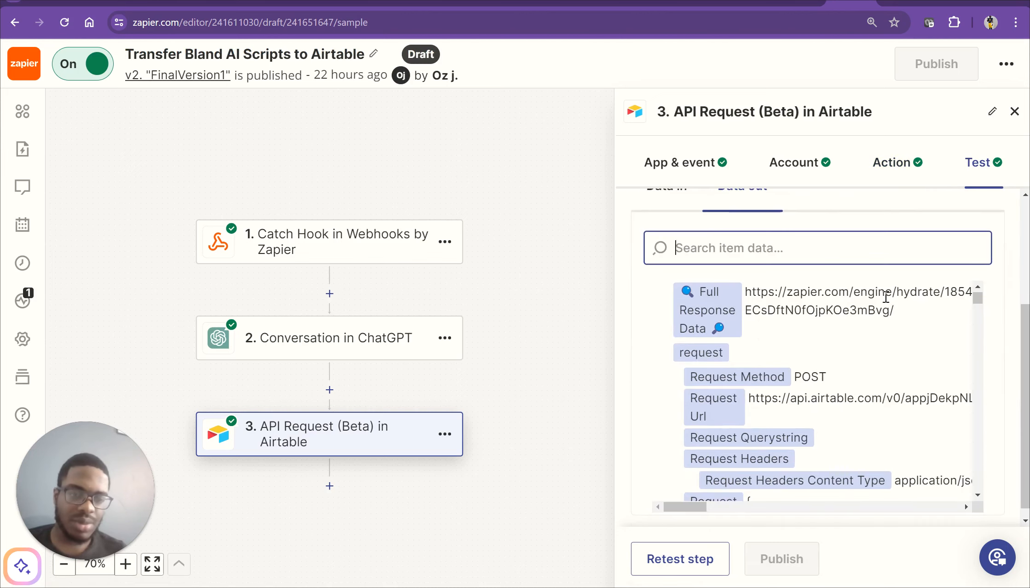
scroll(886, 297, "down", 10)
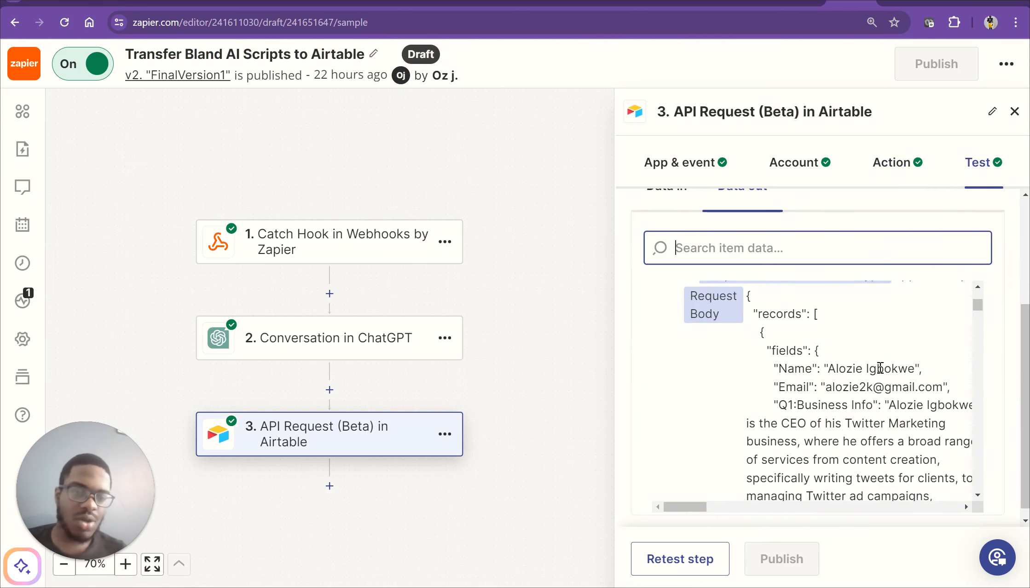
scroll(880, 367, "up", 8)
scroll(801, 218, "up", 3)
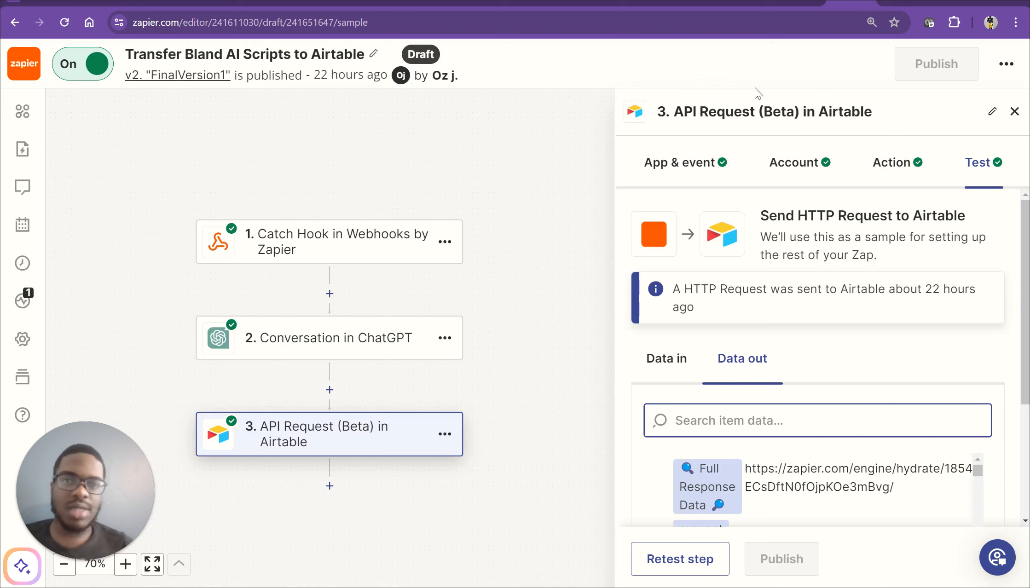
left_click(746, 2)
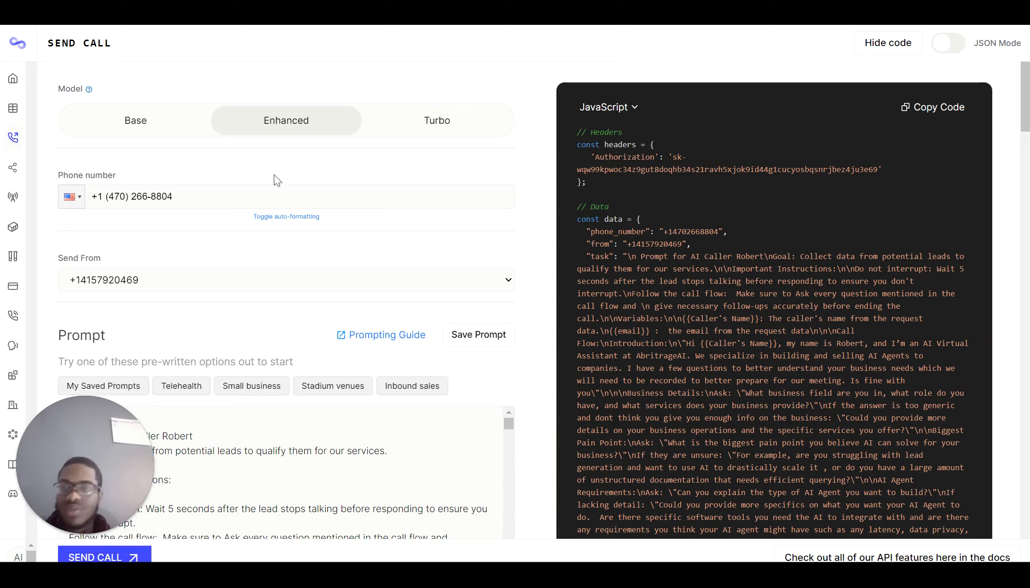
mouse_move(14, 99)
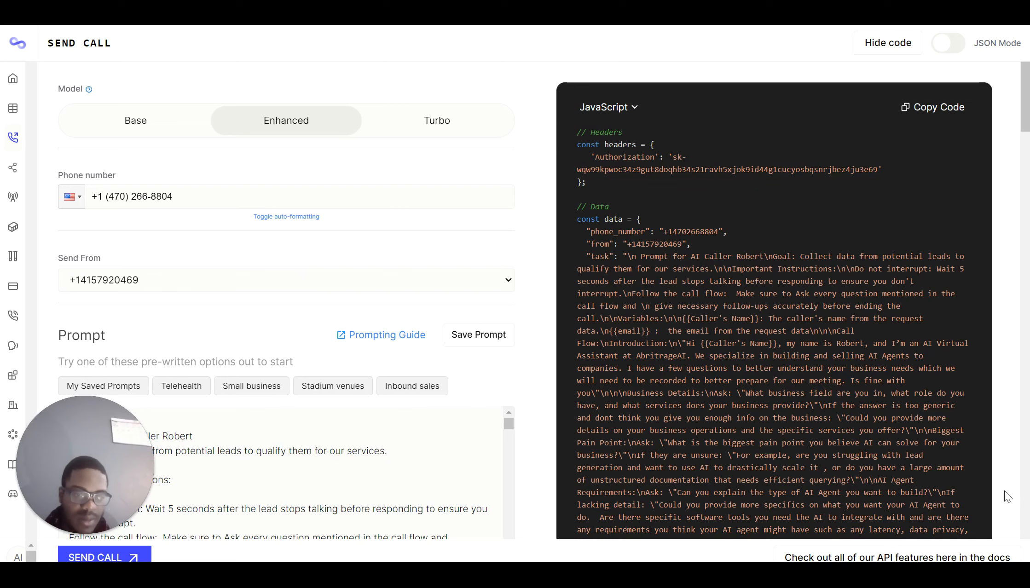
mouse_move(2, 126)
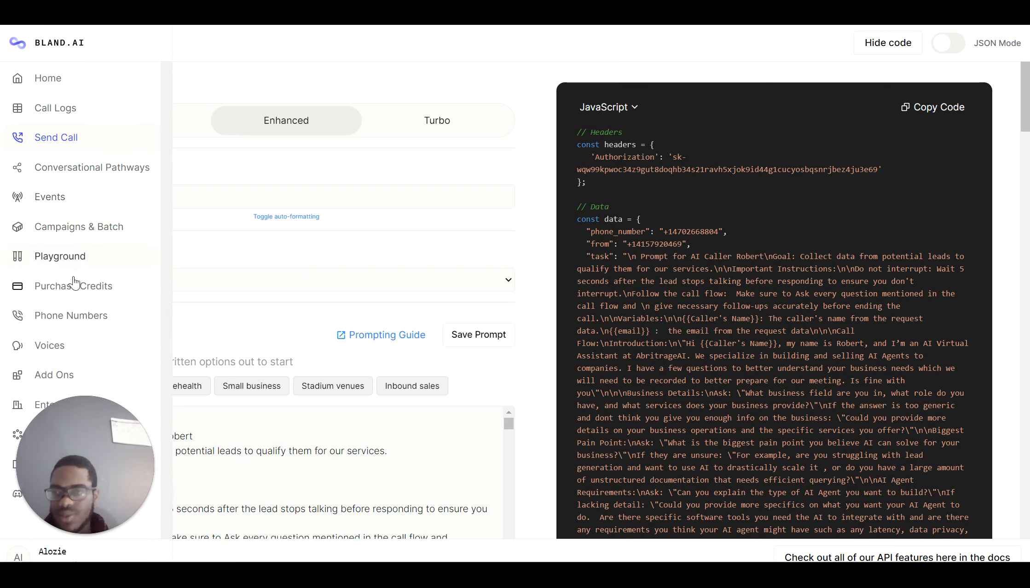
Start a new custom tool from the Bland Playground hub
left_click(66, 263)
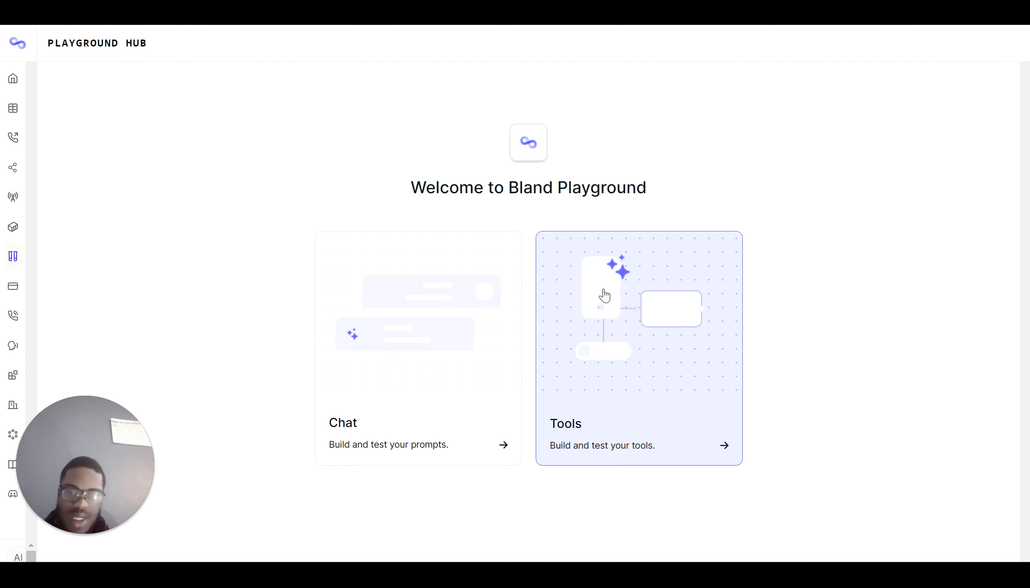
left_click(630, 294)
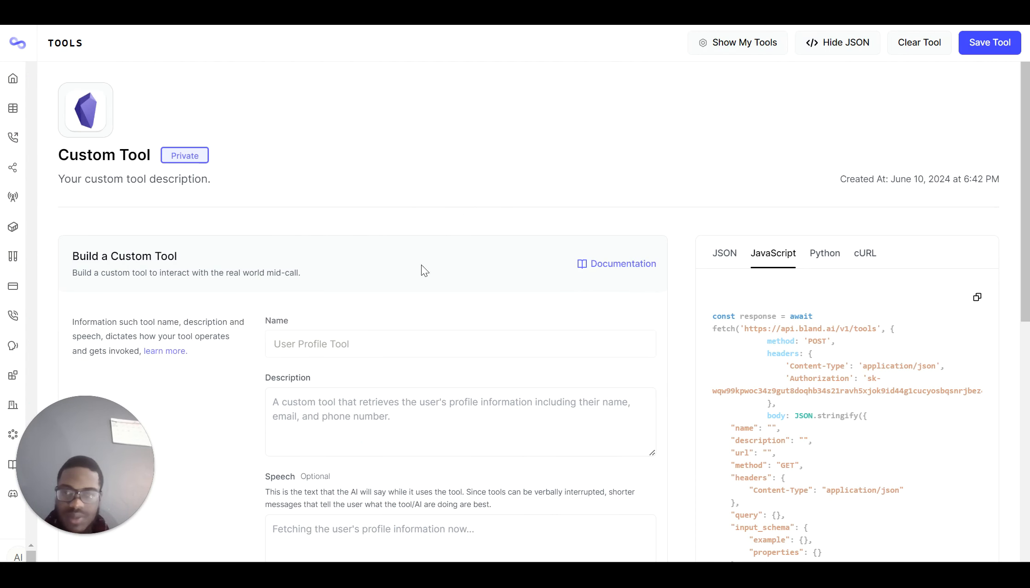
left_click(352, 341)
scroll(353, 336, "down", 2)
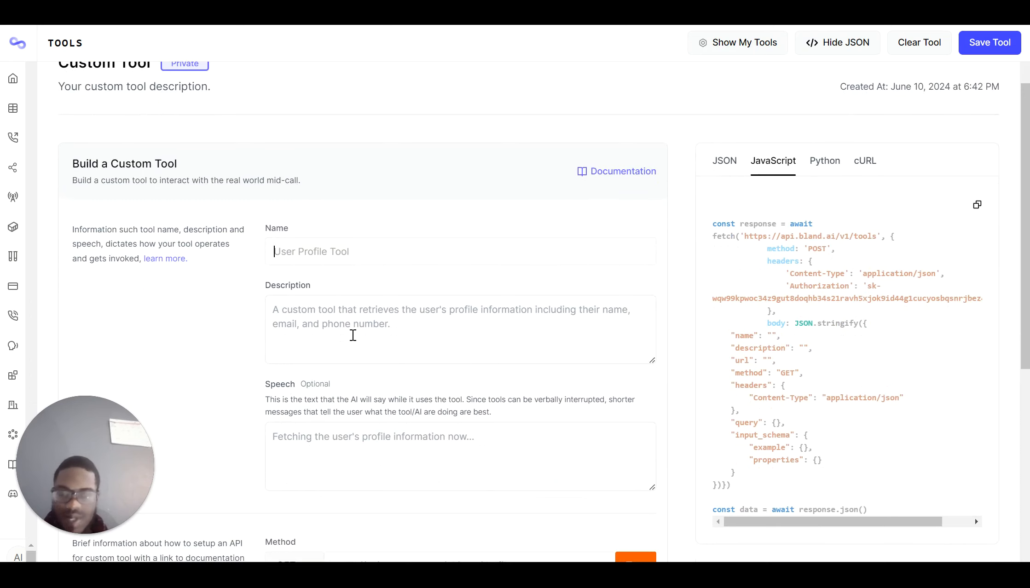
Name the custom tool 'Check Open Times'
key("Caps_Lock")
type("CH")
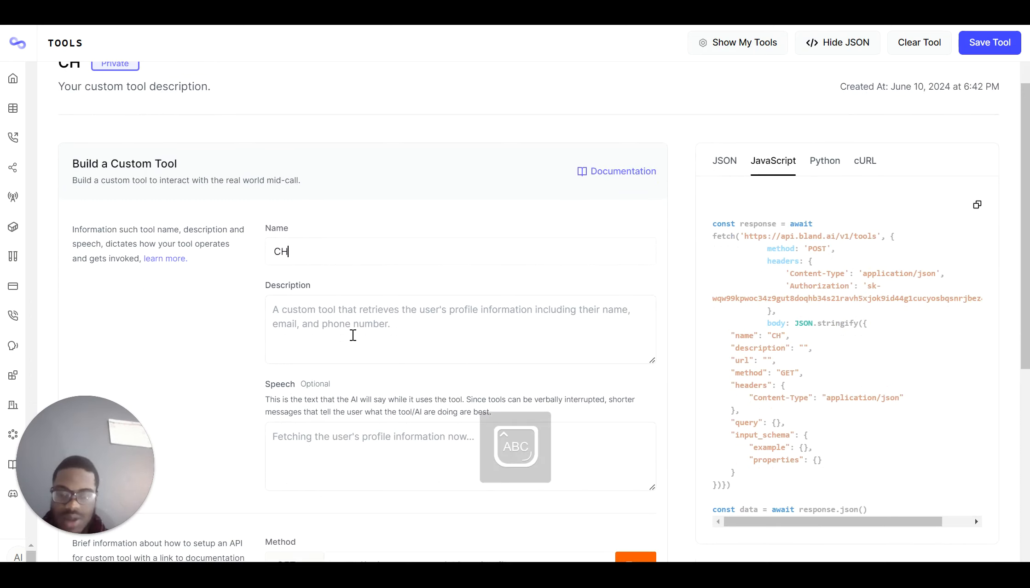
key("BackSpace")
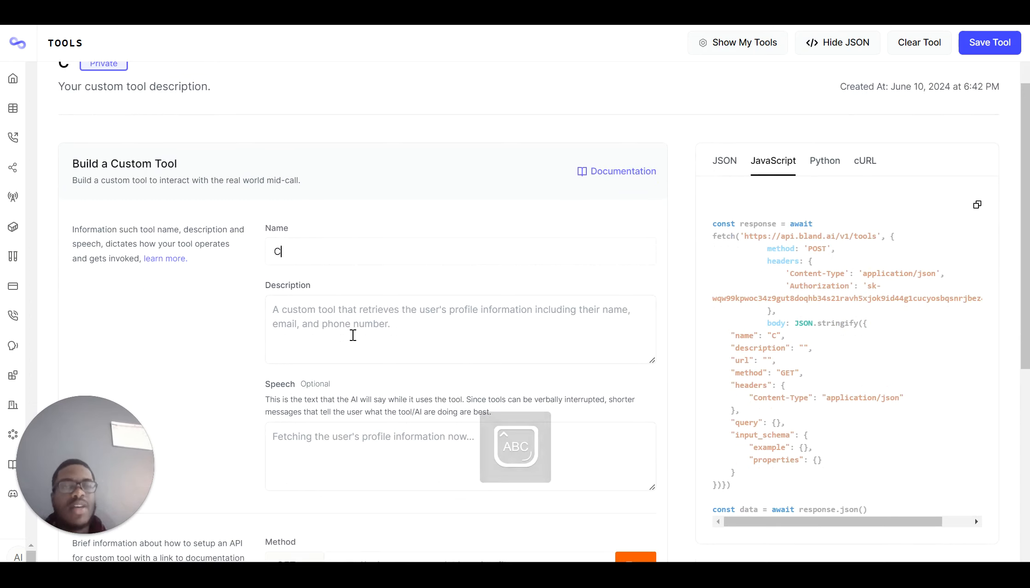
key("Caps_Lock")
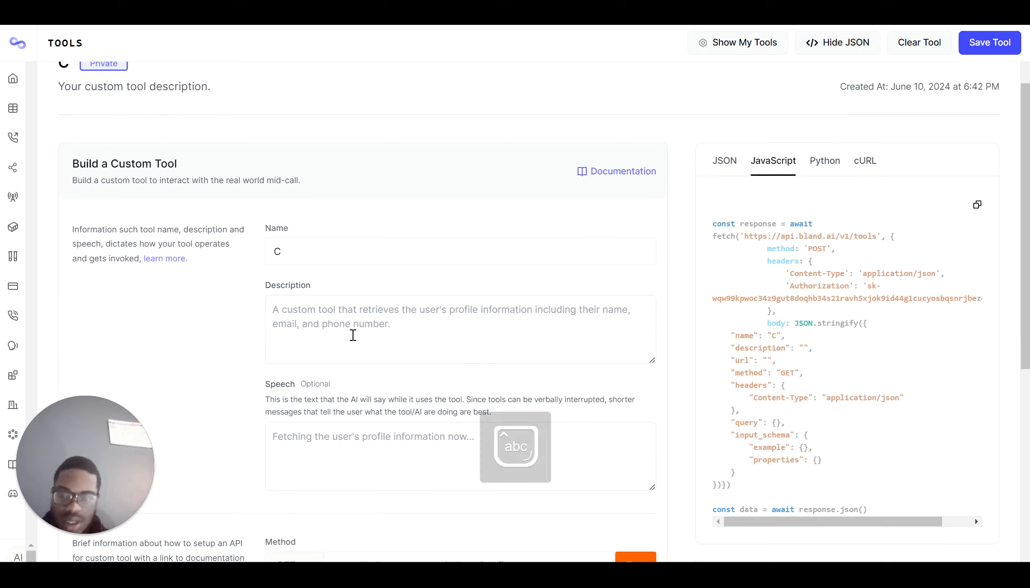
type("heck")
key("Caps_Lock")
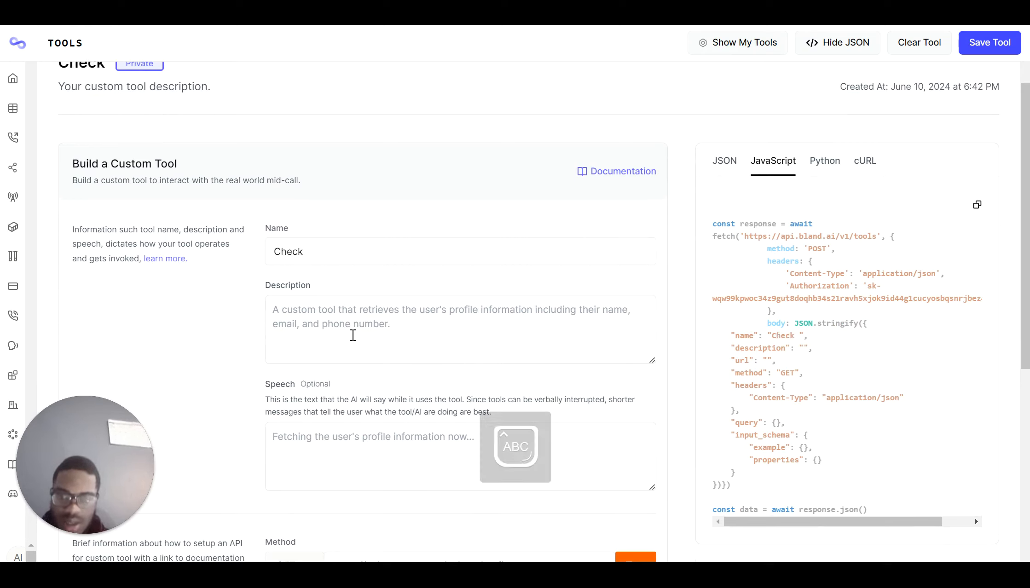
type("OPEN")
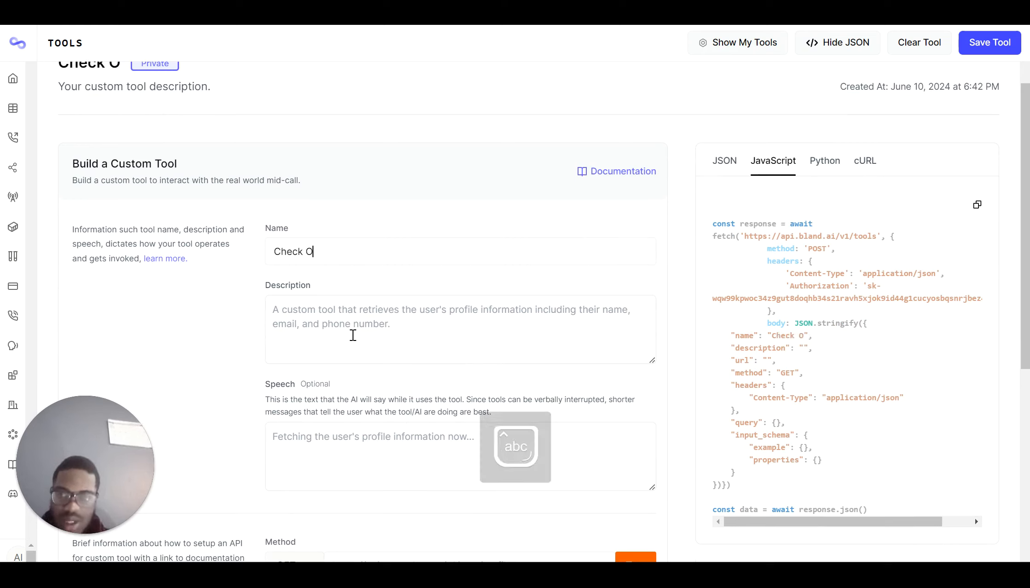
key("BackSpace")
key("BackSpace")
key("BackSpace")
key("Caps_Lock")
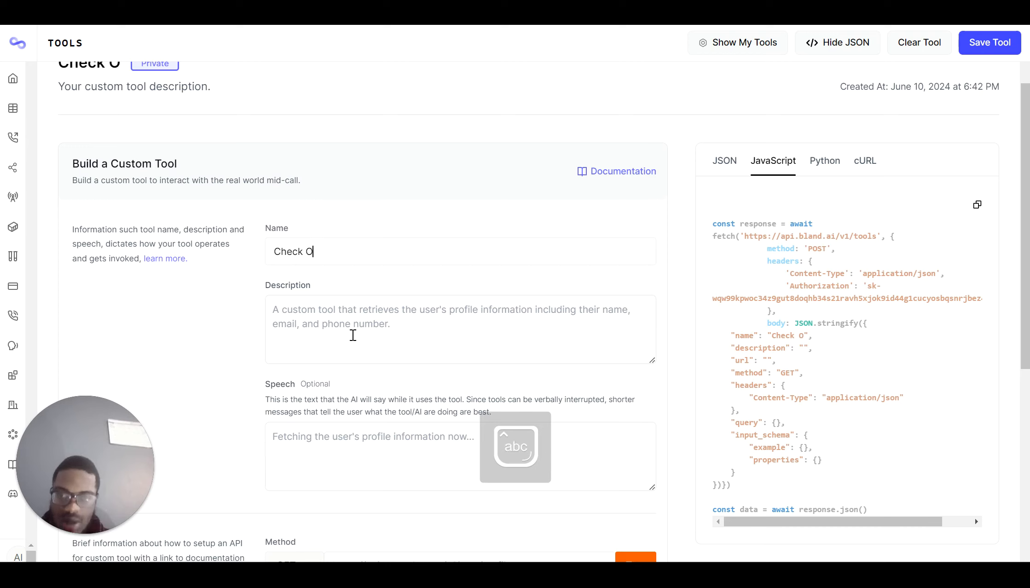
type("open")
key("BackSpace")
key("BackSpace")
key("BackSpace")
key("BackSpace")
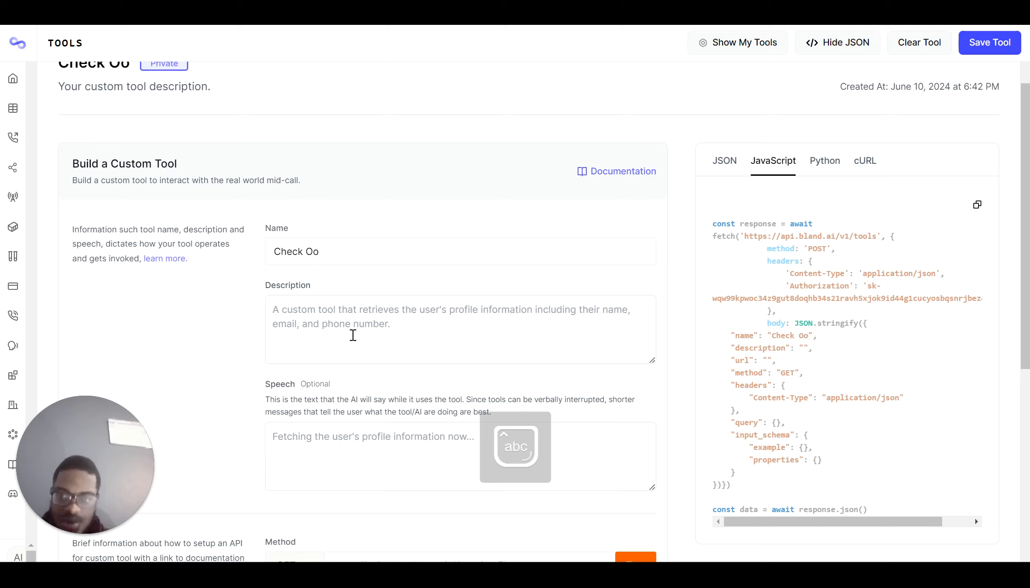
type("pen Times")
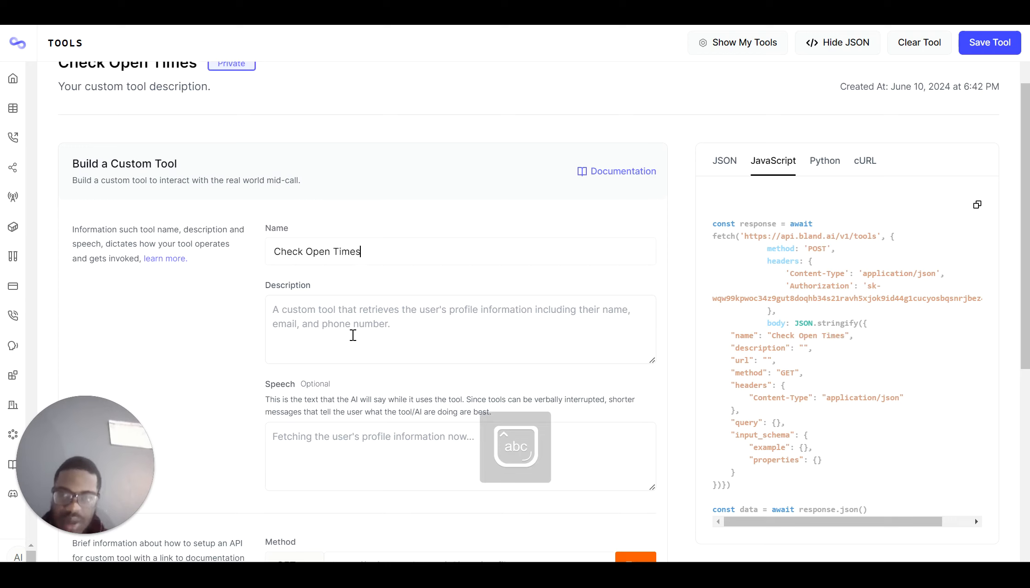
Describe the tool as 'Check availability on my calendar', accepting the availability spelling fix
left_click(353, 335)
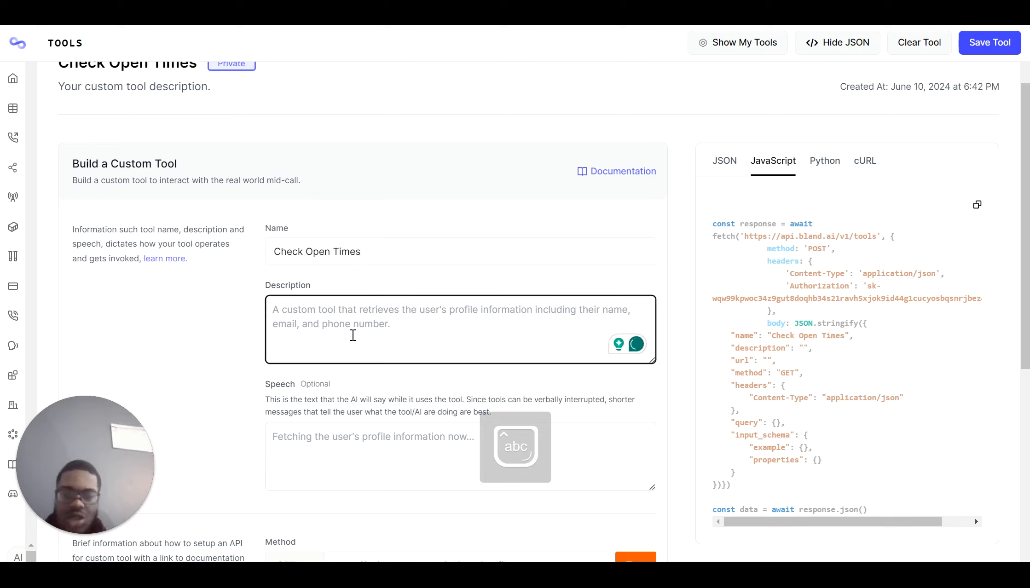
key("Caps_Lock")
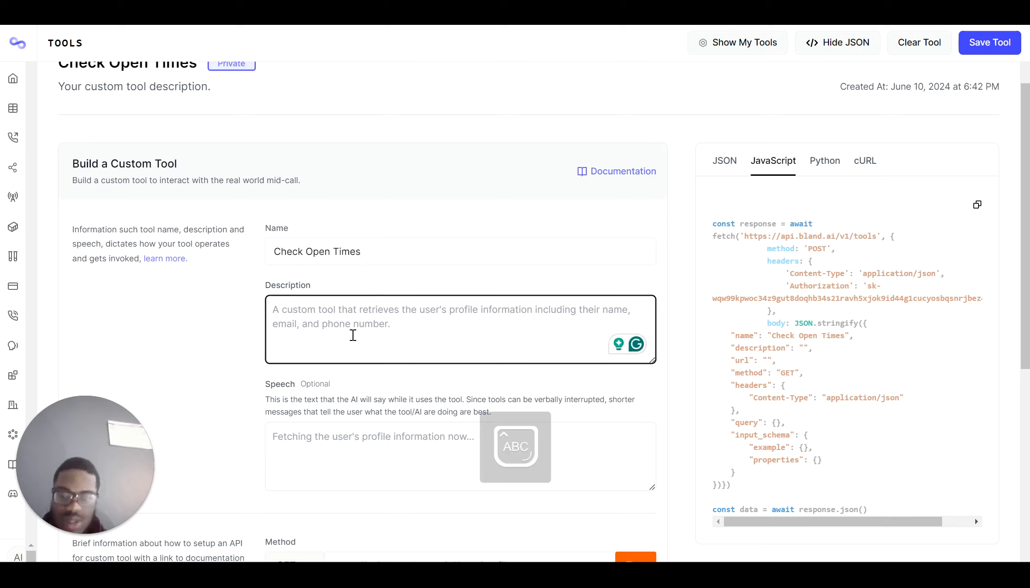
type("C")
key("Caps_Lock")
type("heck a")
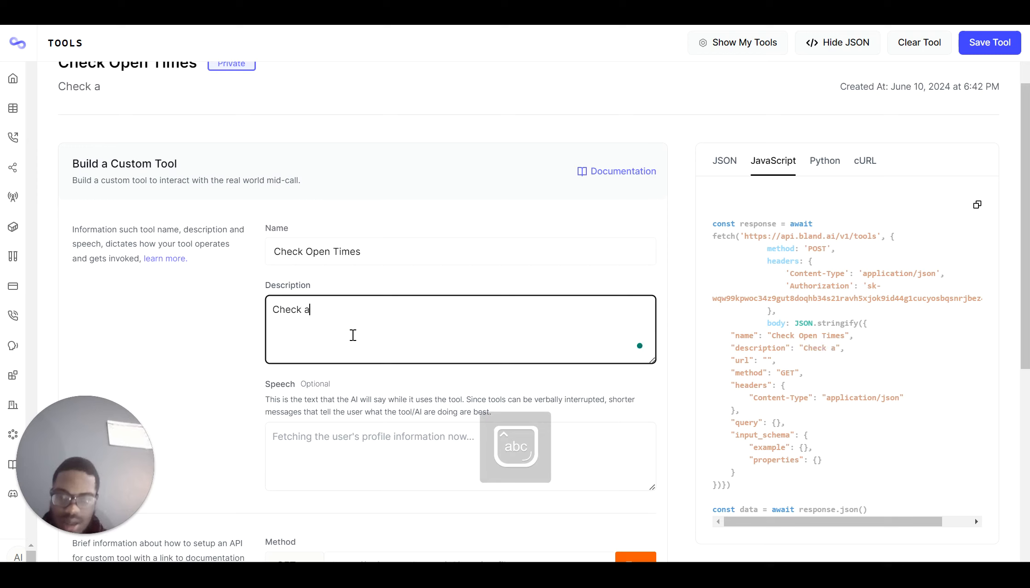
type("vability")
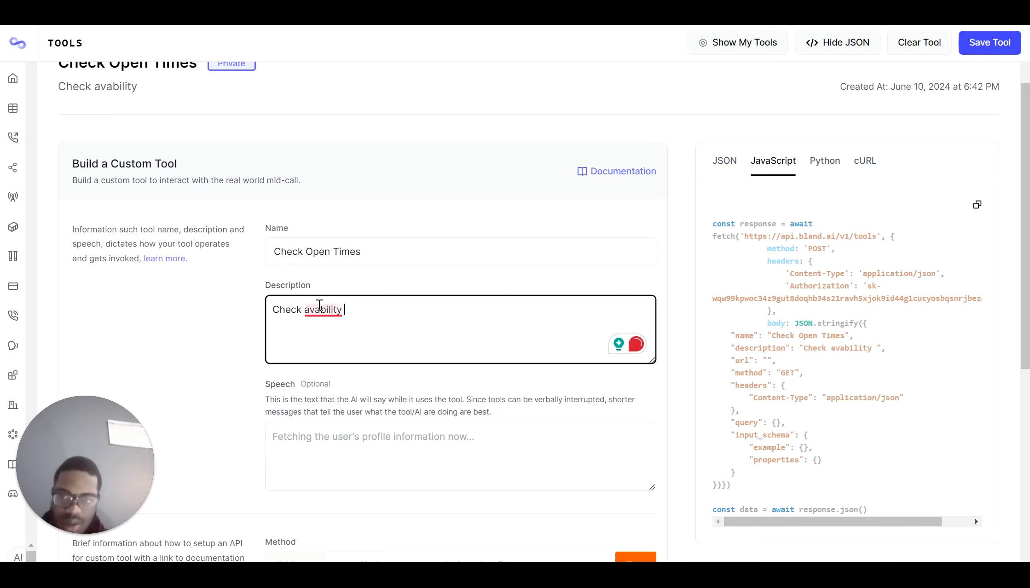
mouse_move(317, 310)
left_click(338, 347)
type("on ")
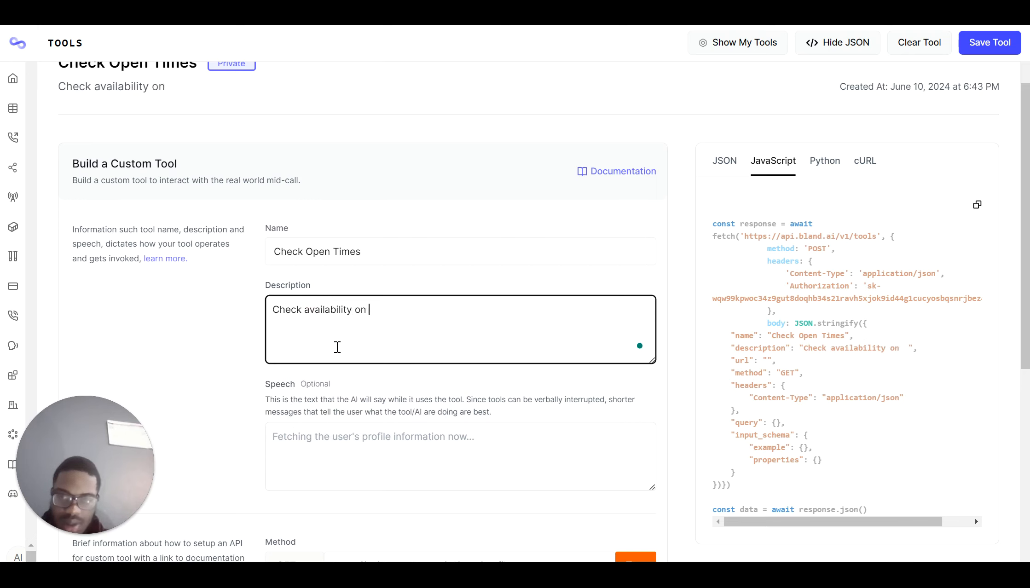
type("my calednar")
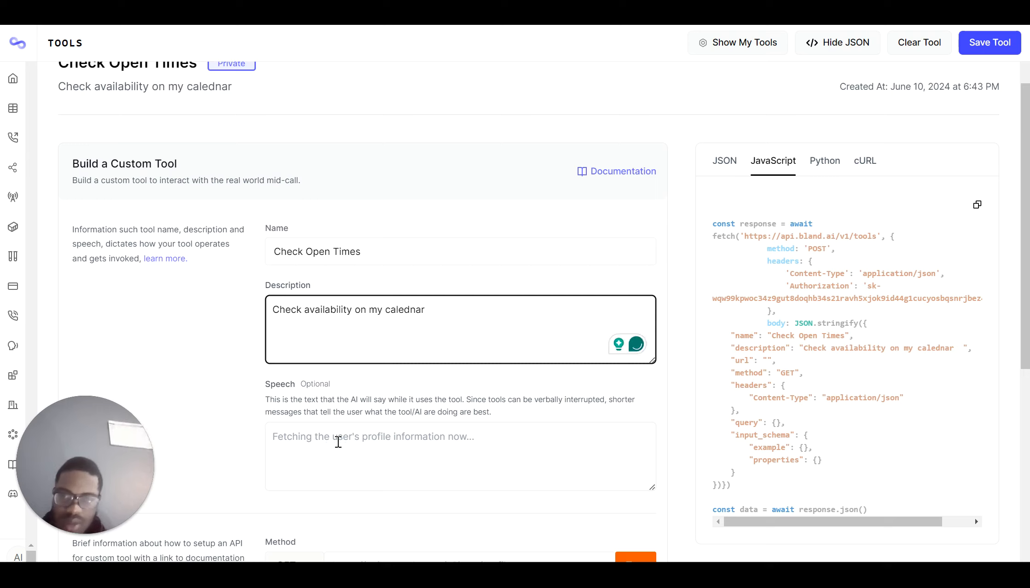
left_click(339, 440)
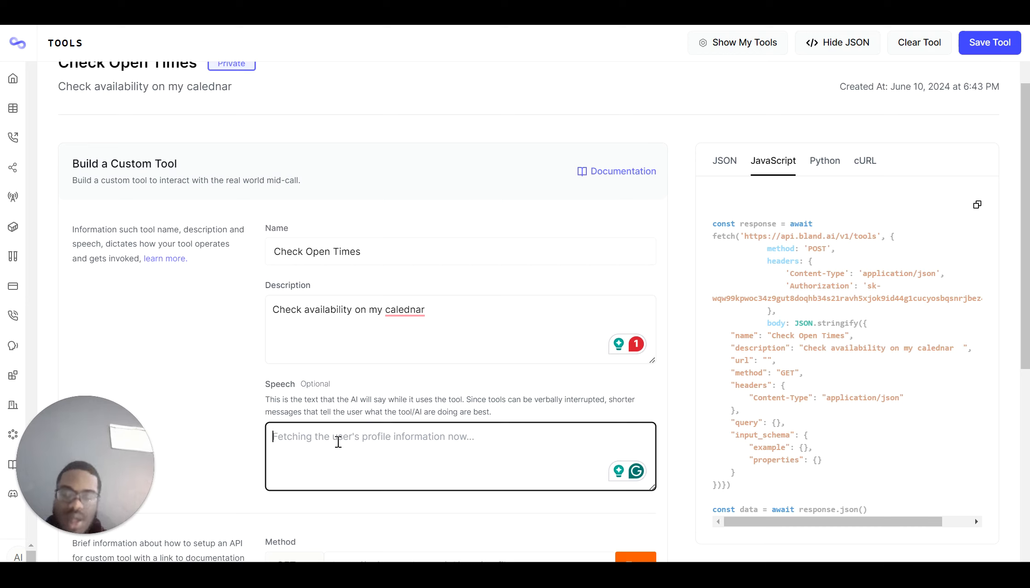
Enter the speech 'Give us a moment we are checking open slots during that day'
type("Give ")
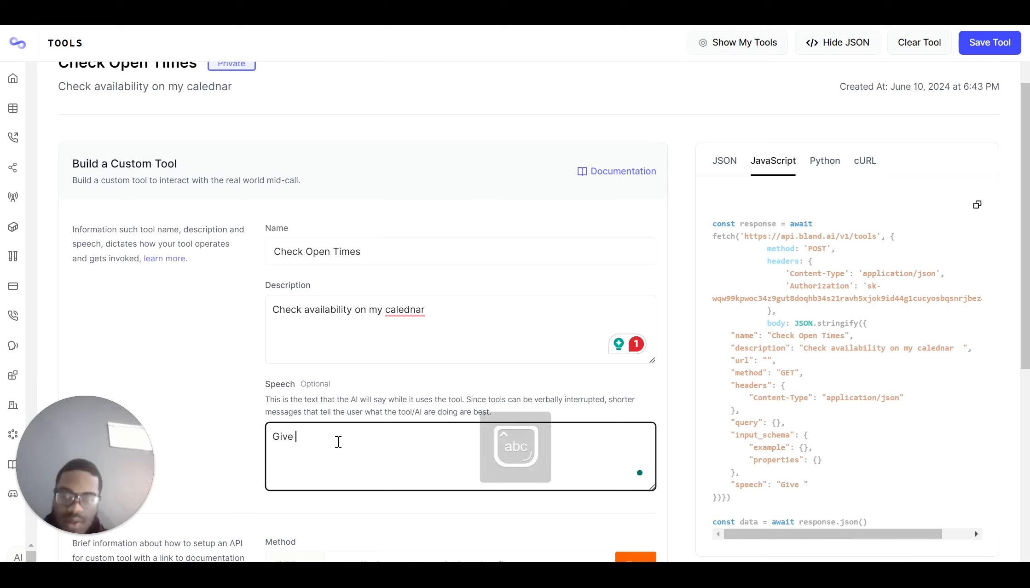
type("us a ")
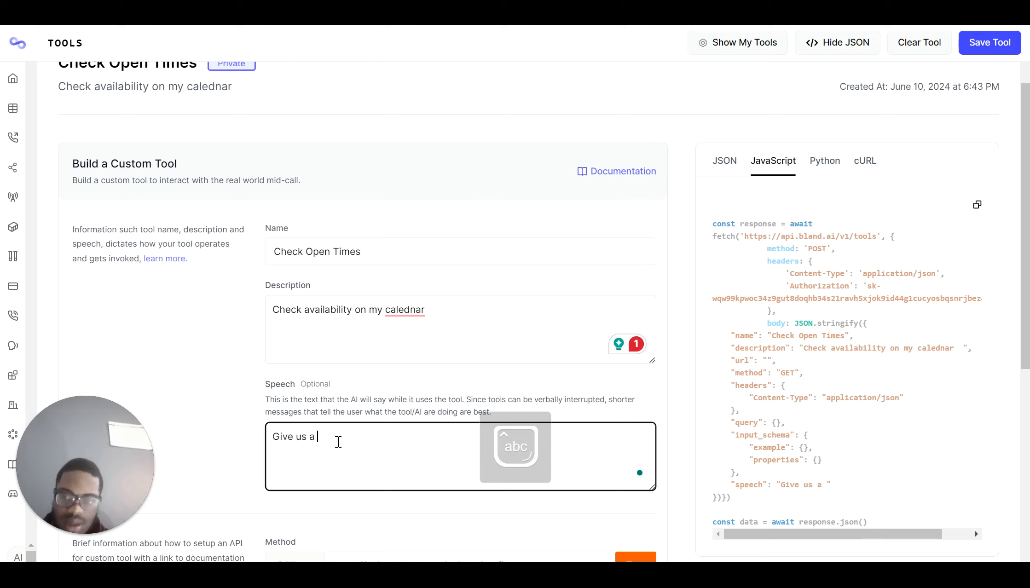
type("moment w")
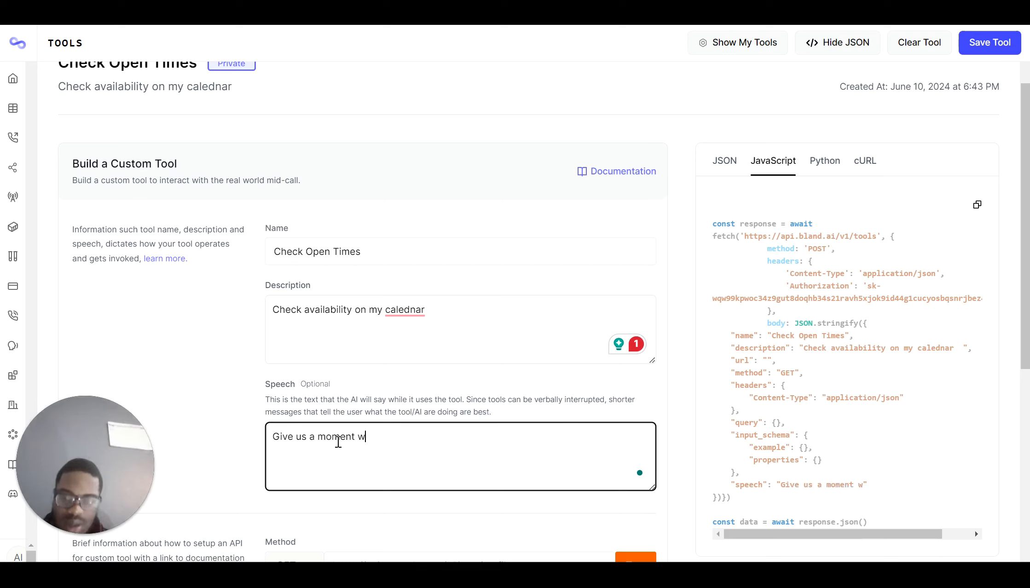
type("e are che")
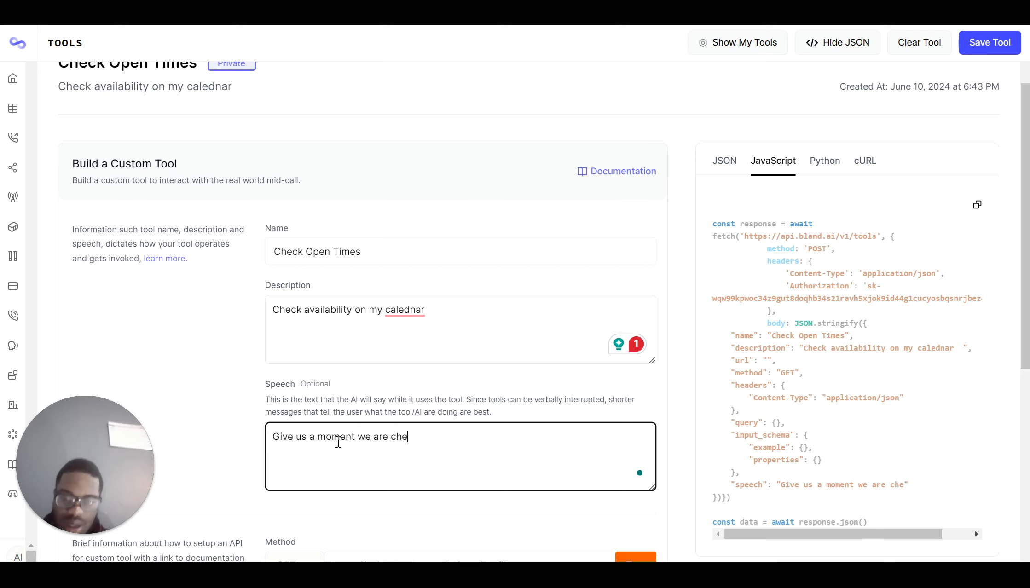
type("cking open sl")
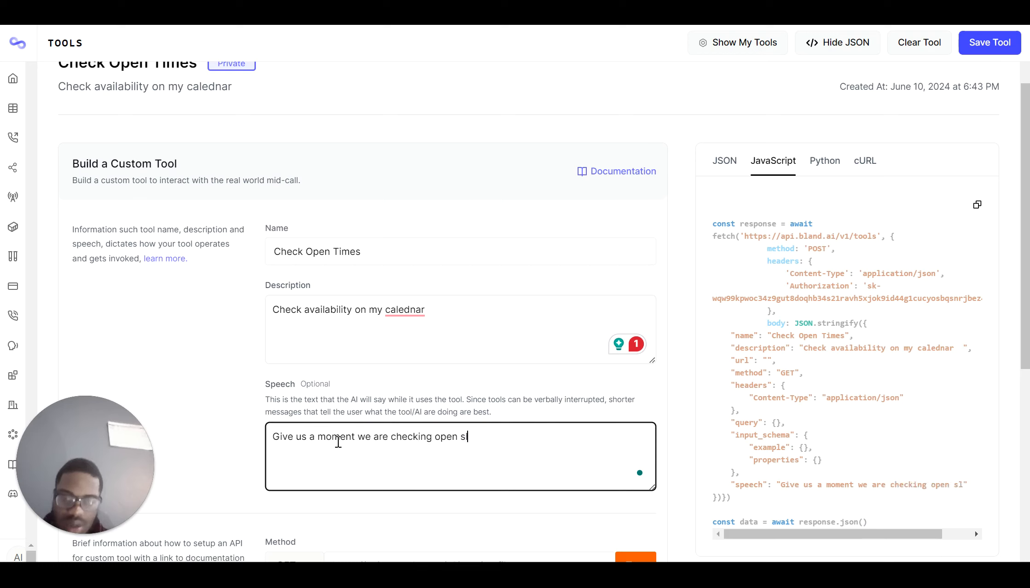
type("ots on")
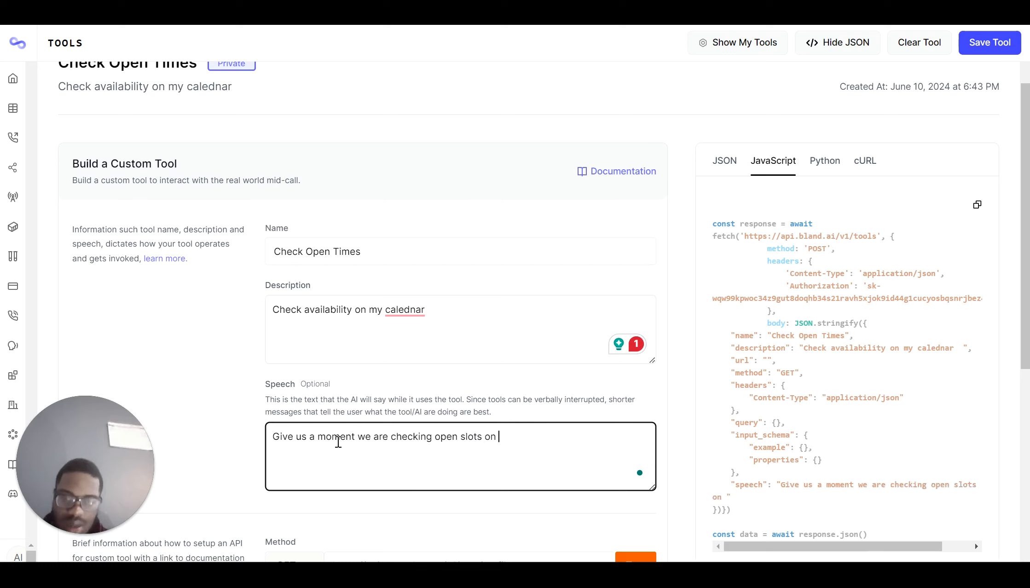
key("BackSpace")
key("BackSpace")
type("during that day")
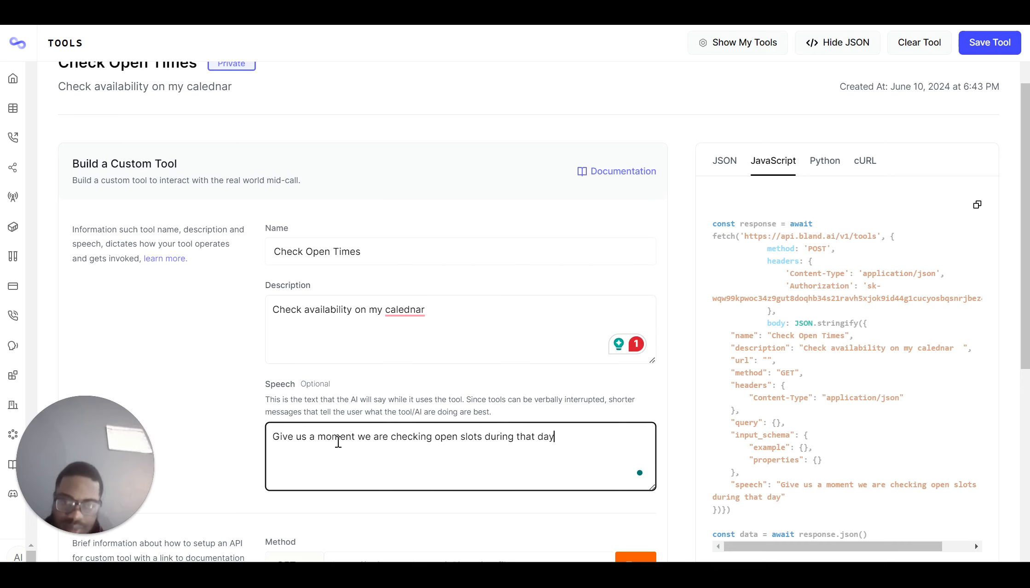
scroll(338, 441, "down", 5)
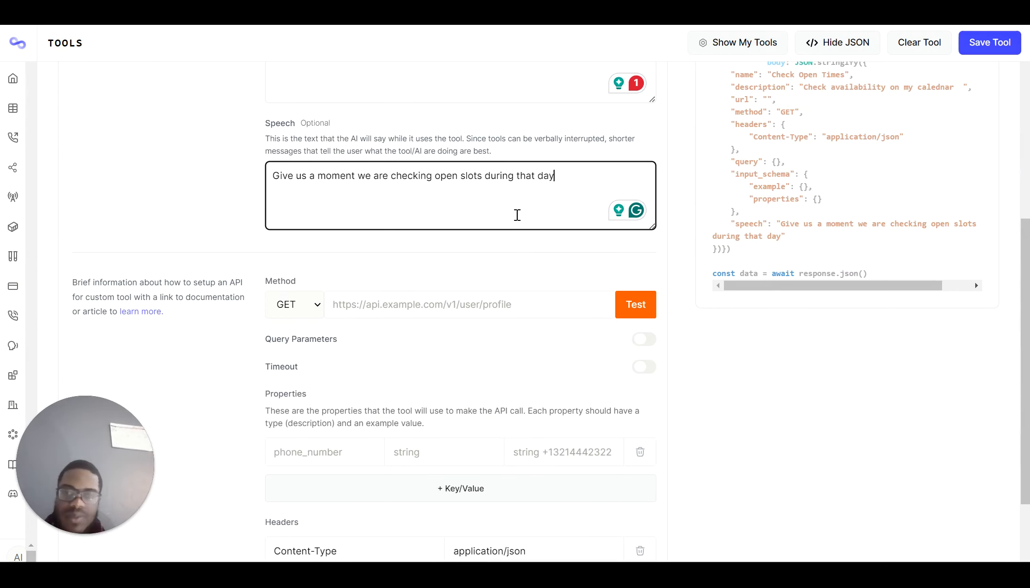
scroll(439, 327, "down", 1)
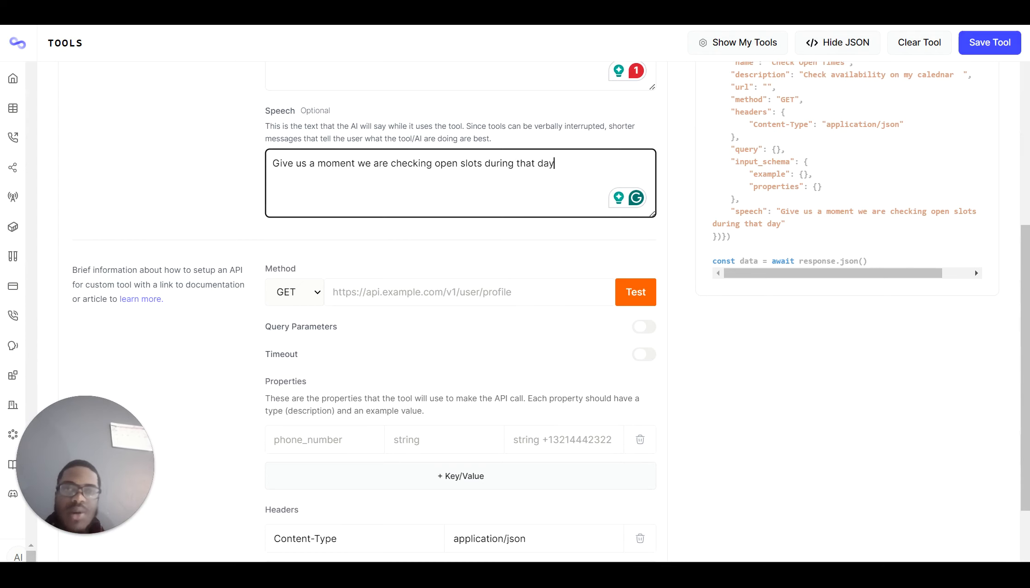
Open Cal.com in a new tab, go into the app, and preview the 15 Min Meeting event
key("ctrl+t")
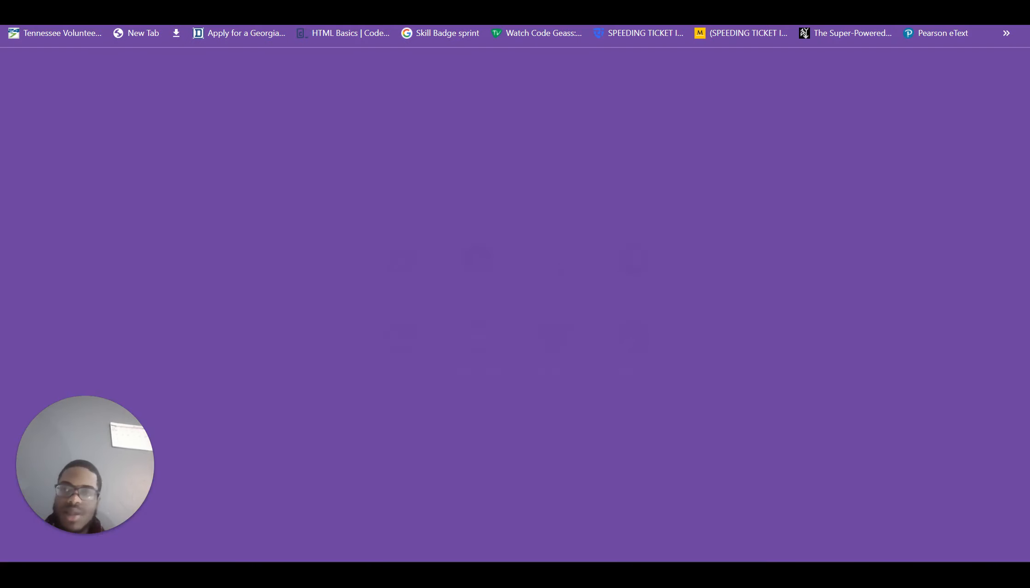
type("cal.com")
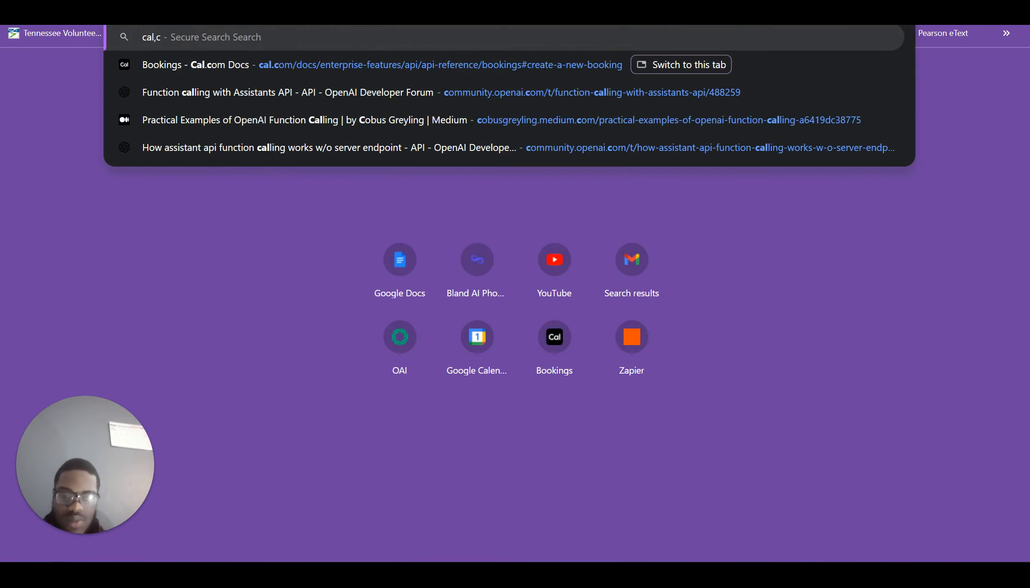
key("Return")
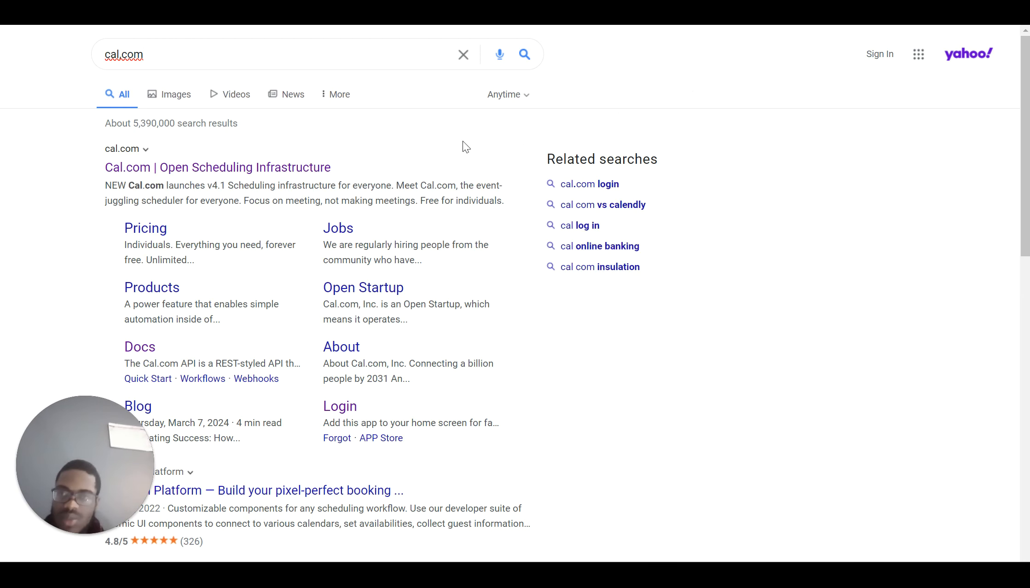
left_click(302, 166)
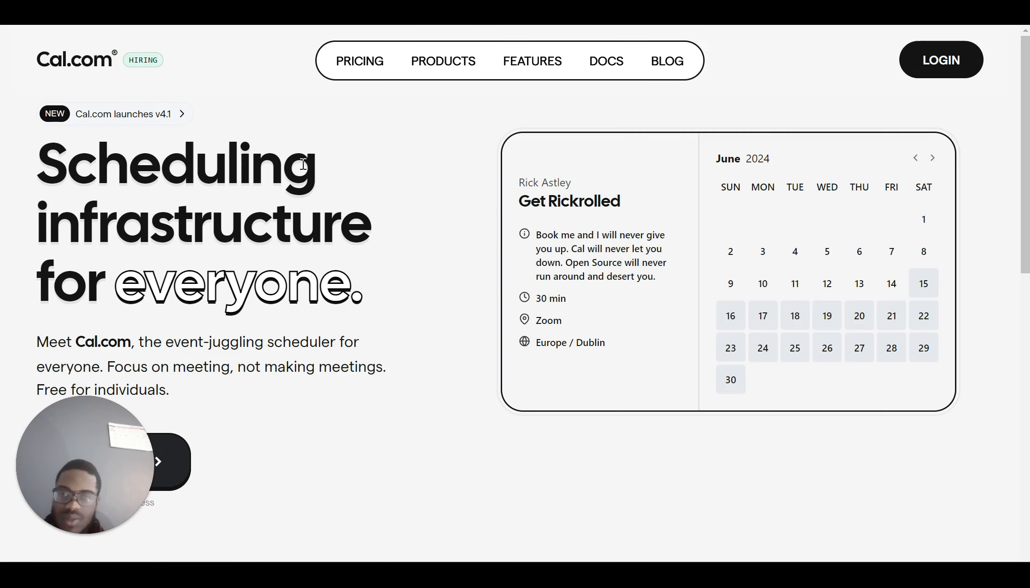
left_click(933, 60)
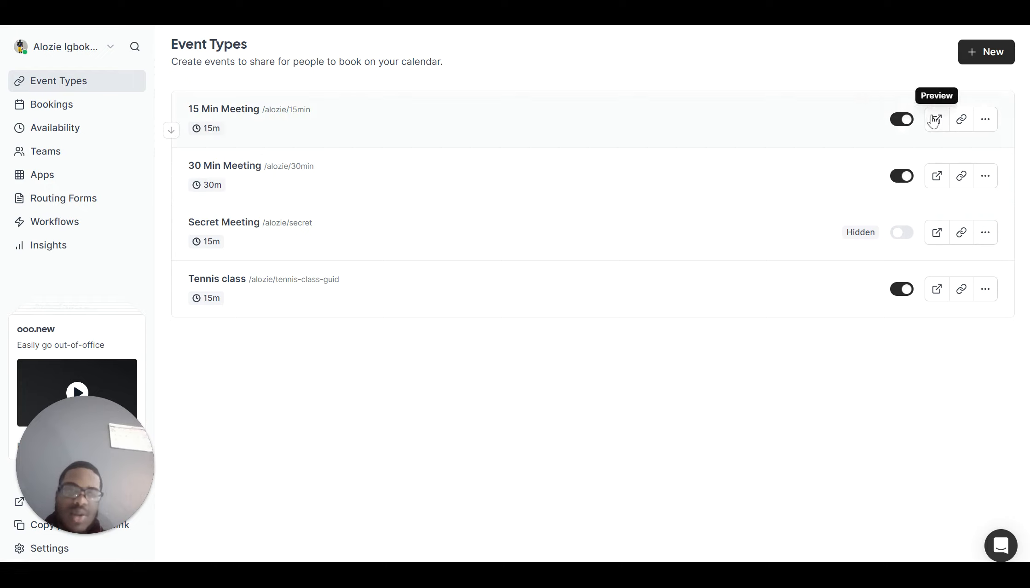
left_click(935, 129)
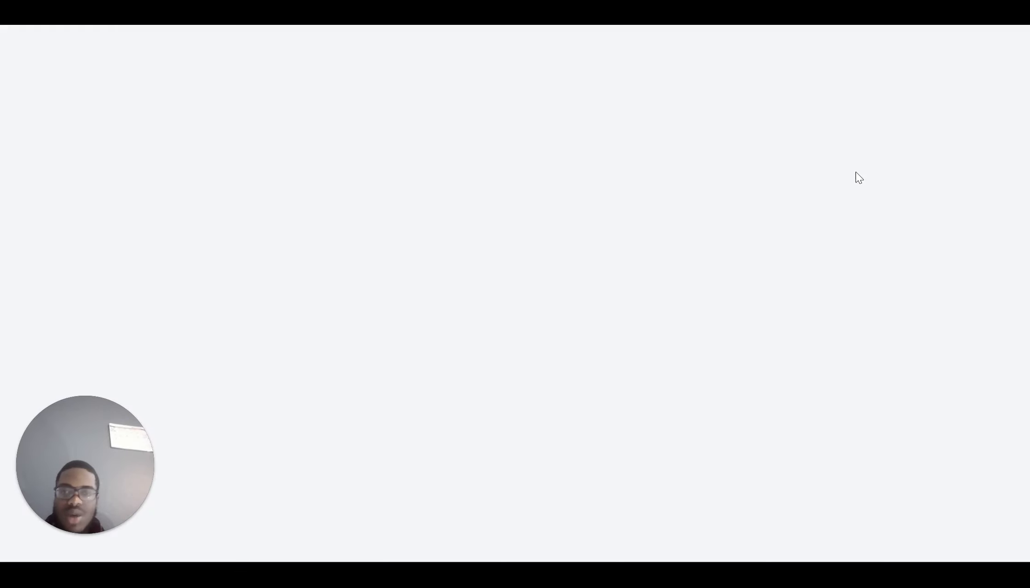
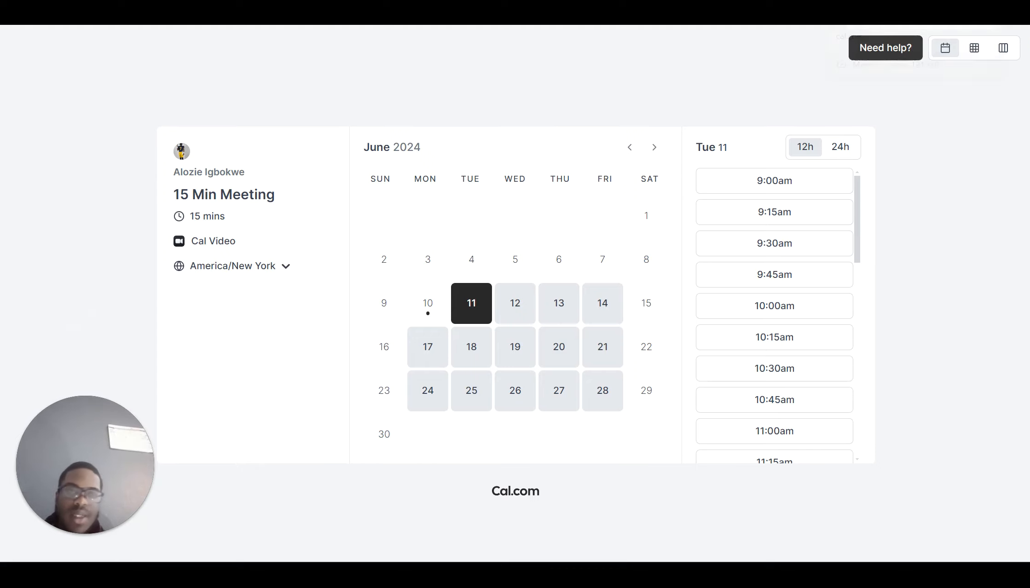
Go back to the Cal.com event types list, then switch to the GET /v1/slots docs
left_click(857, 14)
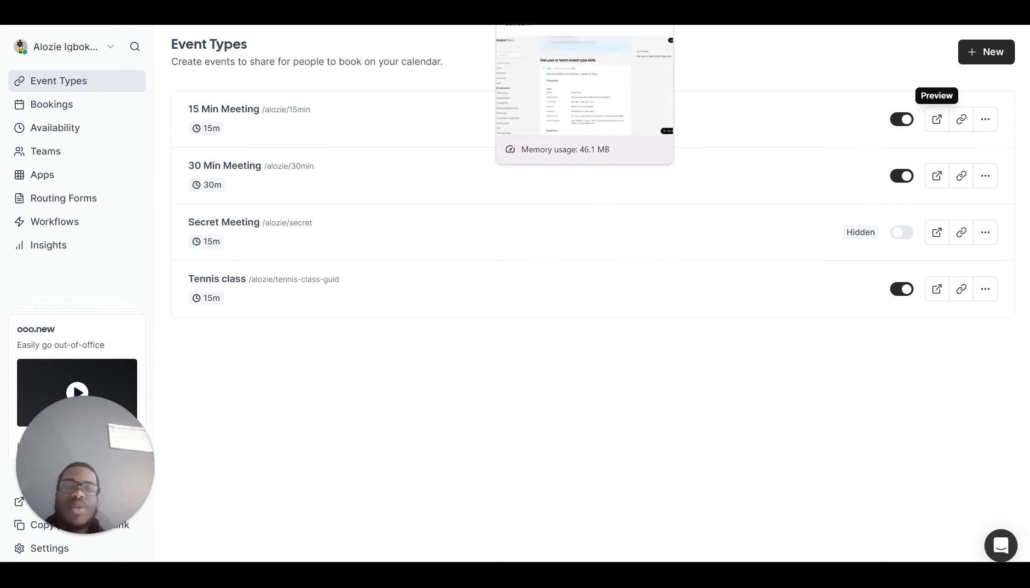
left_click(543, 4)
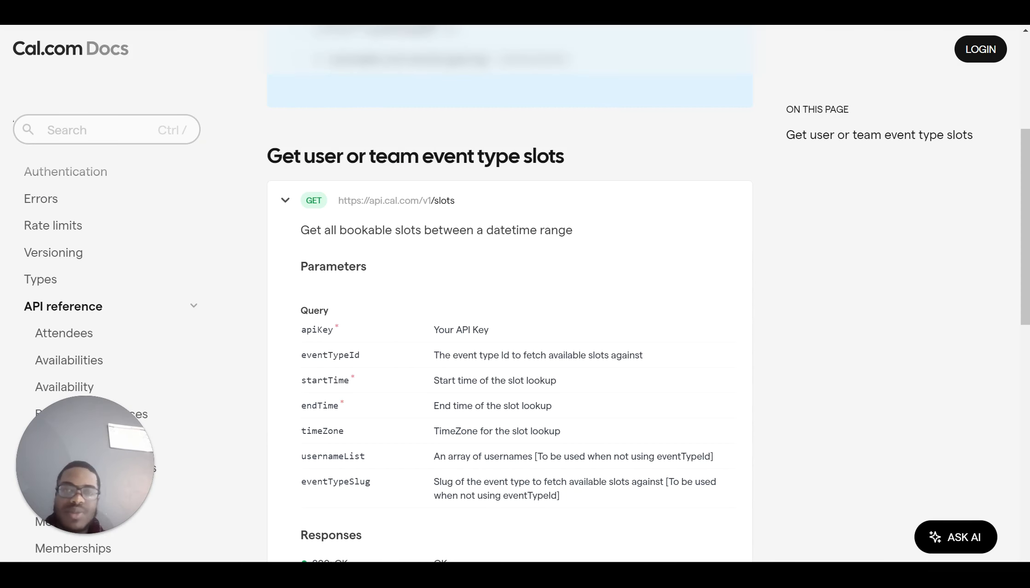
Review the slots reference and its required apiKey, startTime and endTime parameters
scroll(539, 269, "up", 1)
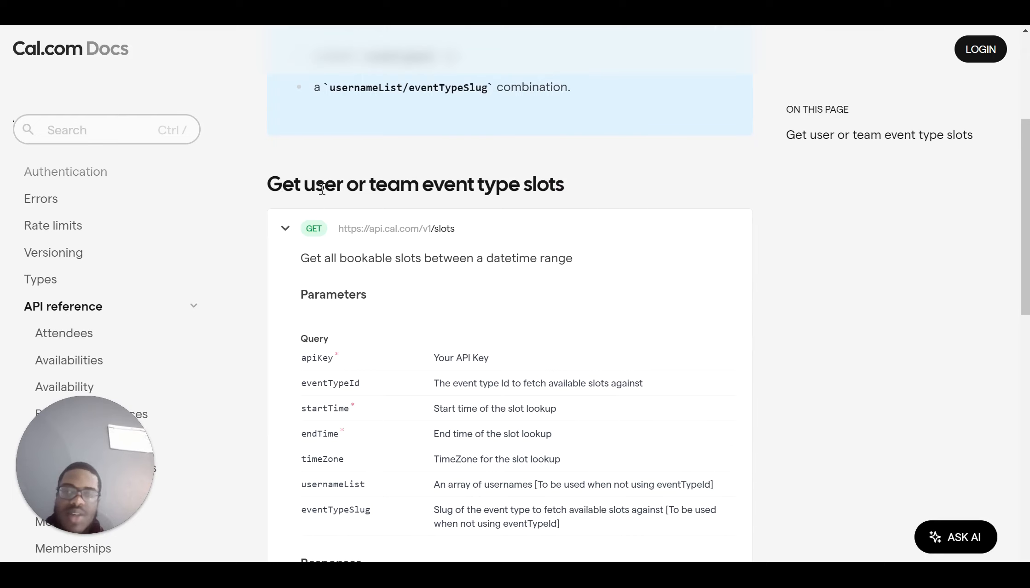
scroll(391, 271, "down", 2)
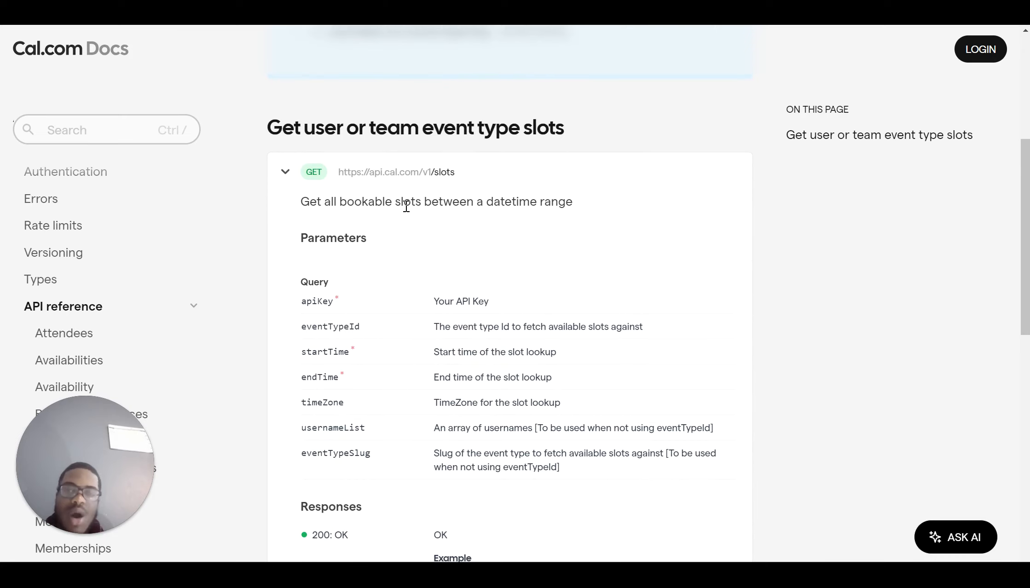
scroll(443, 276, "down", 1)
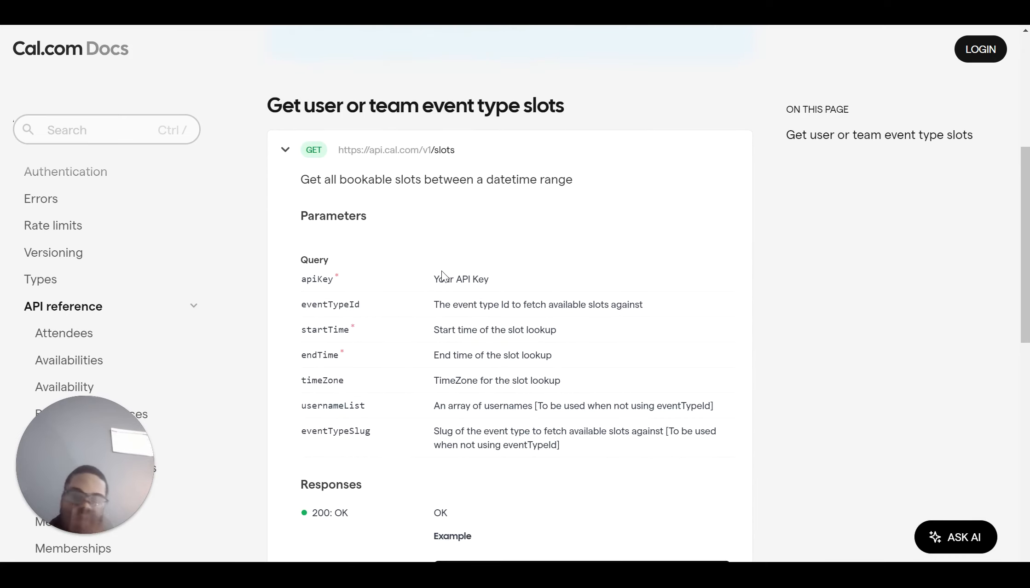
scroll(442, 276, "down", 2)
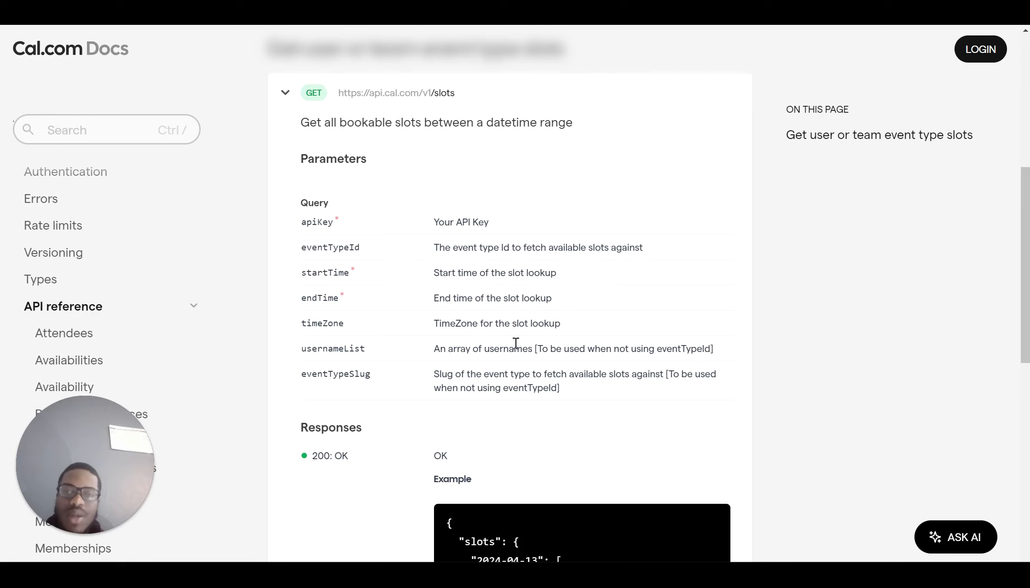
scroll(515, 343, "down", 5)
scroll(516, 348, "up", 4)
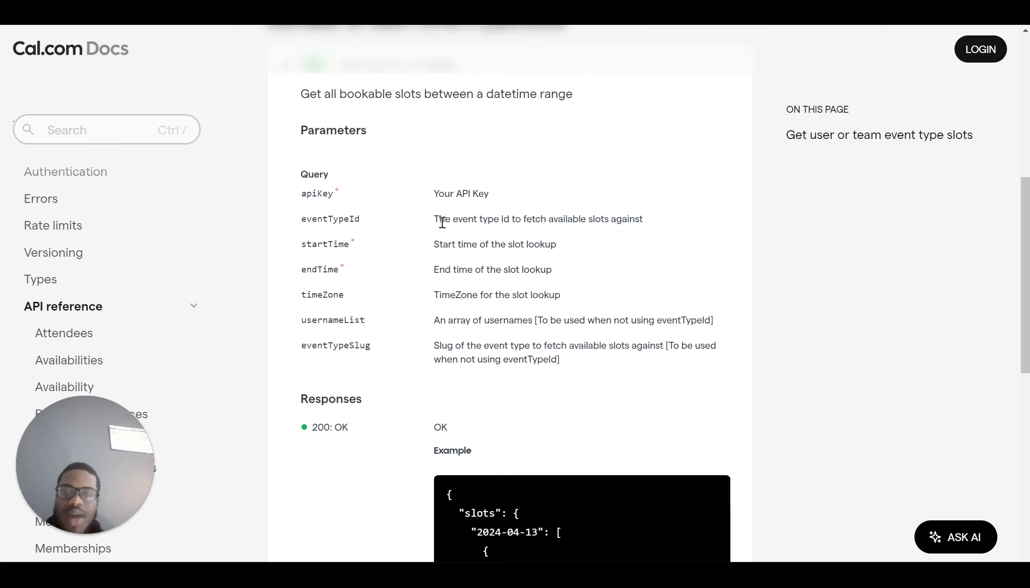
scroll(442, 223, "up", 3)
left_click_drag(481, 185, 330, 181)
key("ctrl+c")
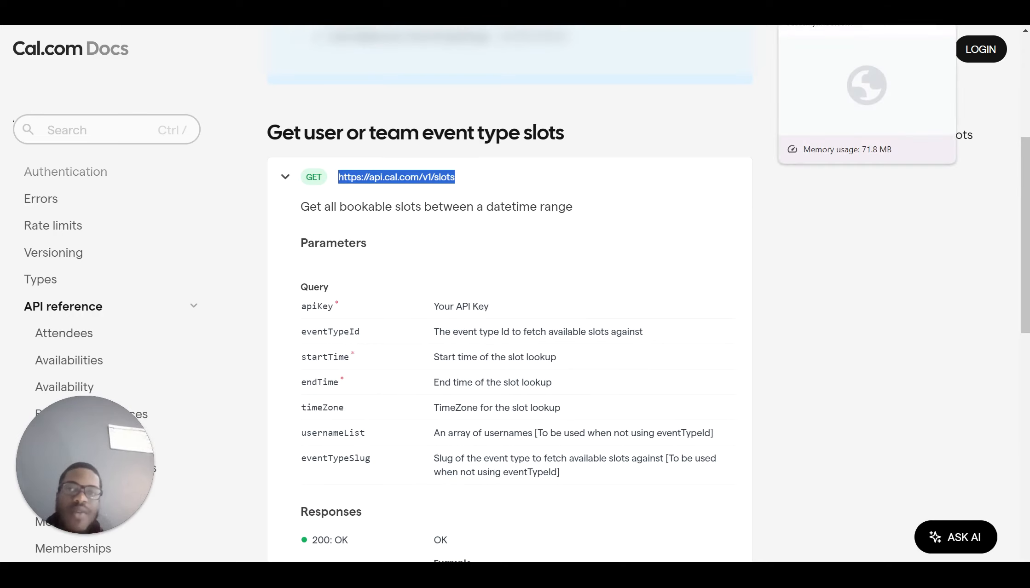
mouse_move(662, 575)
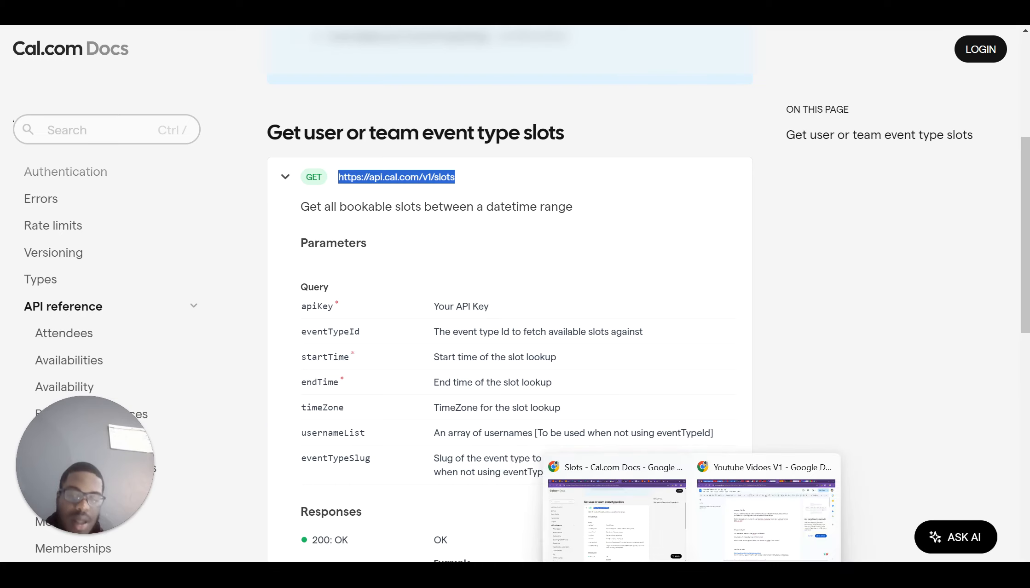
mouse_move(753, 574)
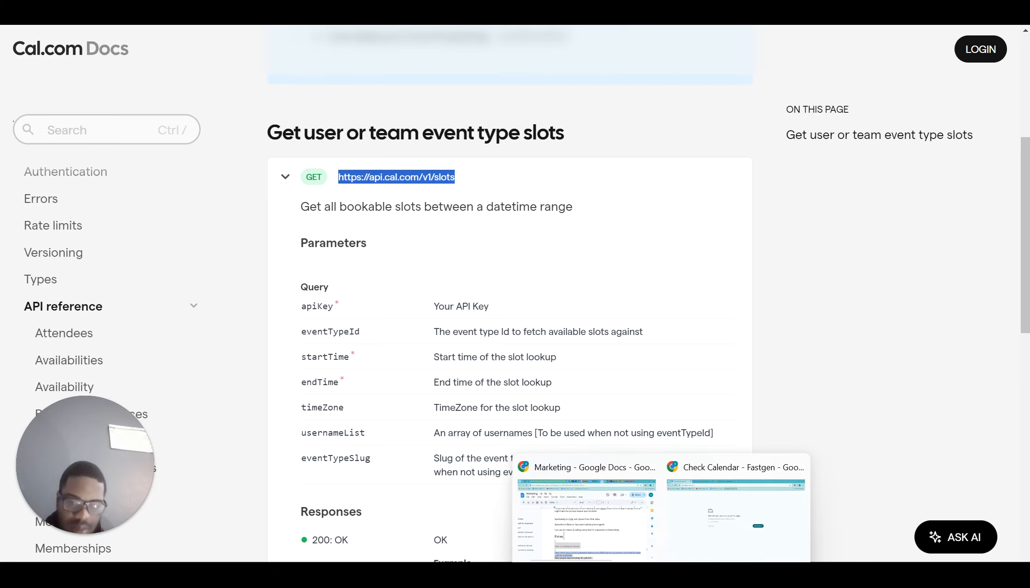
In a new Chrome tab, search 'fastgen' and open the Fastgen homepage from the results
left_click(708, 530)
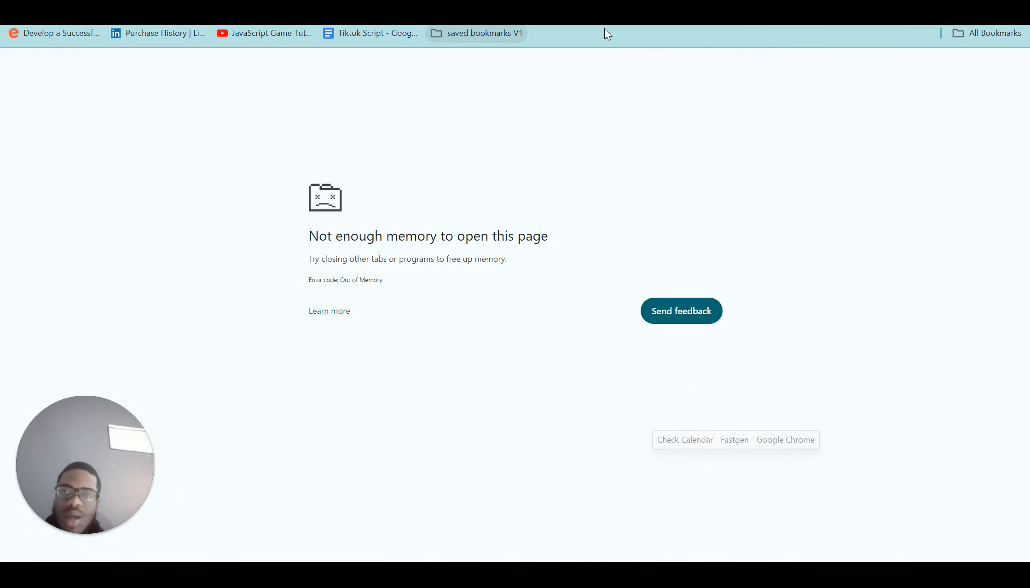
key("ctrl+t")
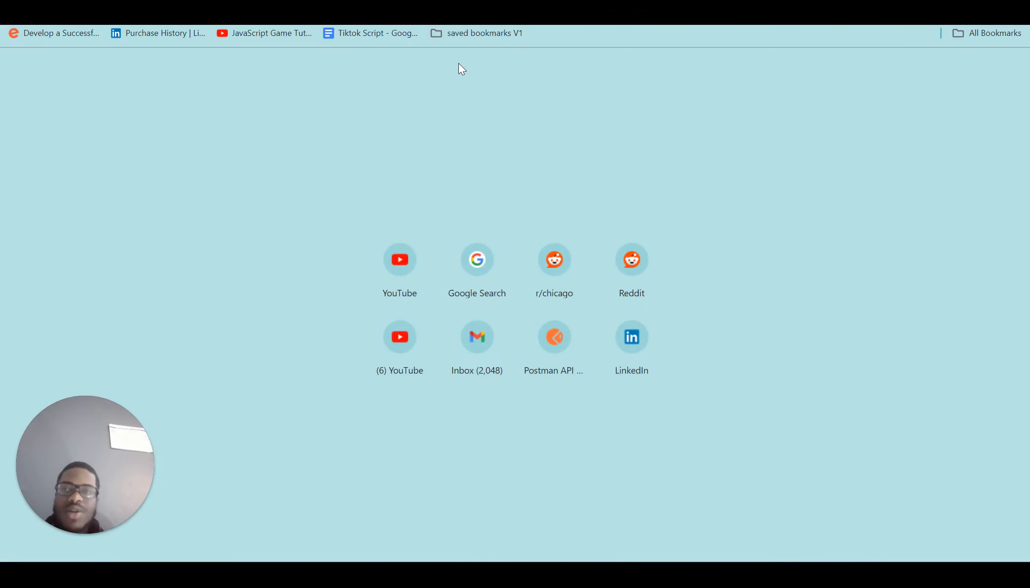
type("fast")
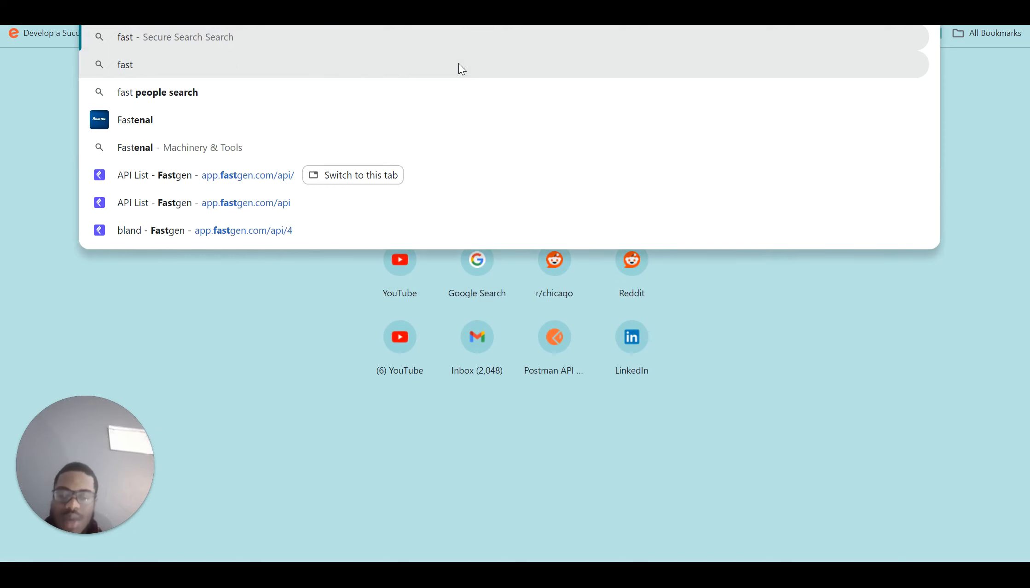
type("gen")
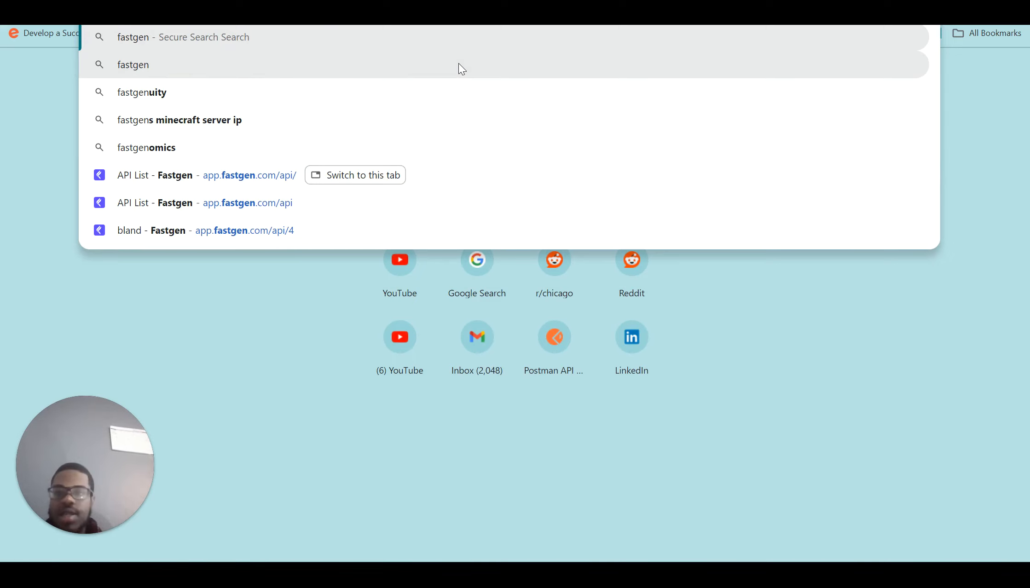
key("Escape")
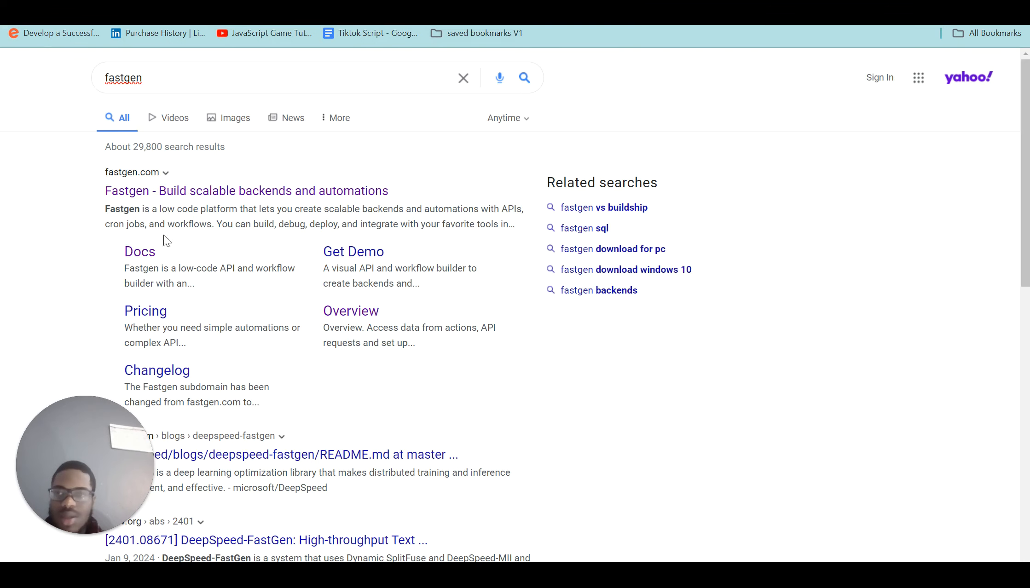
left_click(171, 184)
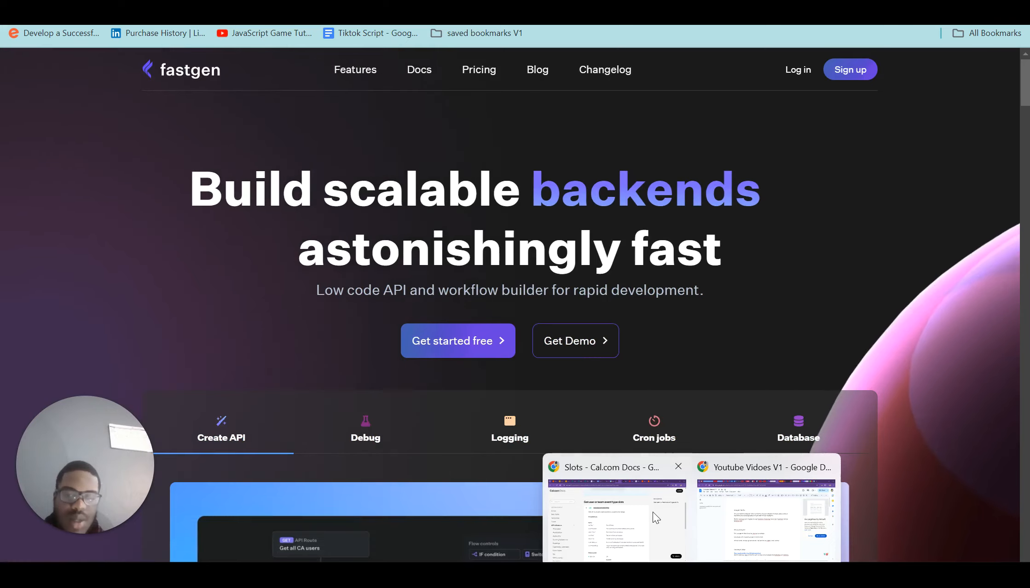
mouse_move(657, 515)
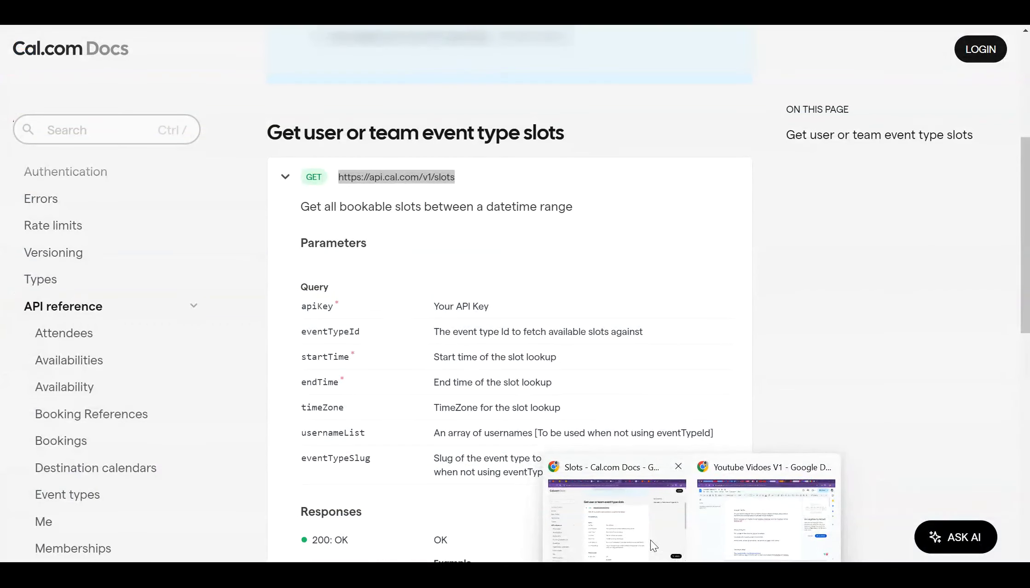
left_click(650, 540)
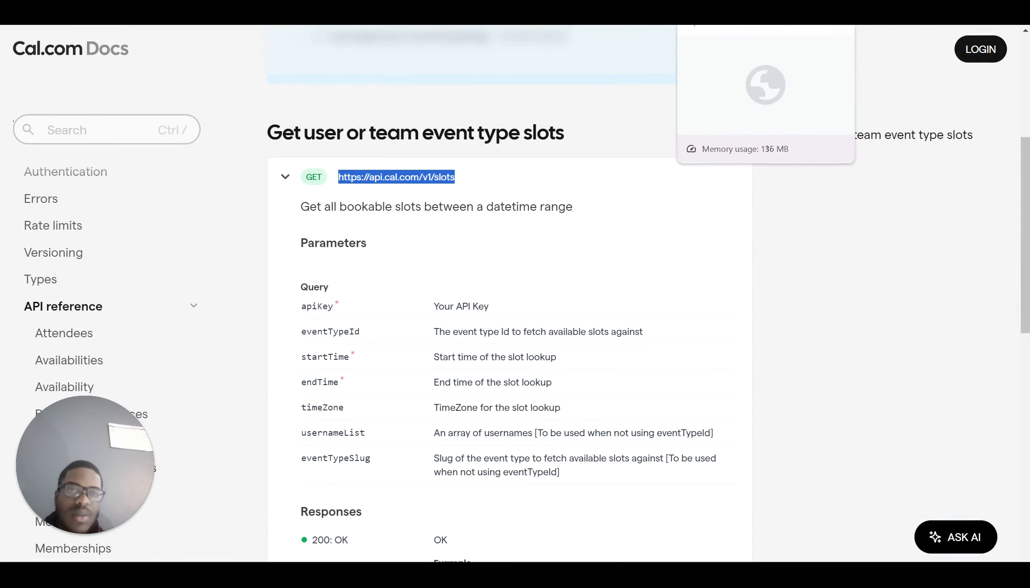
left_click(649, 6)
left_click(404, 292)
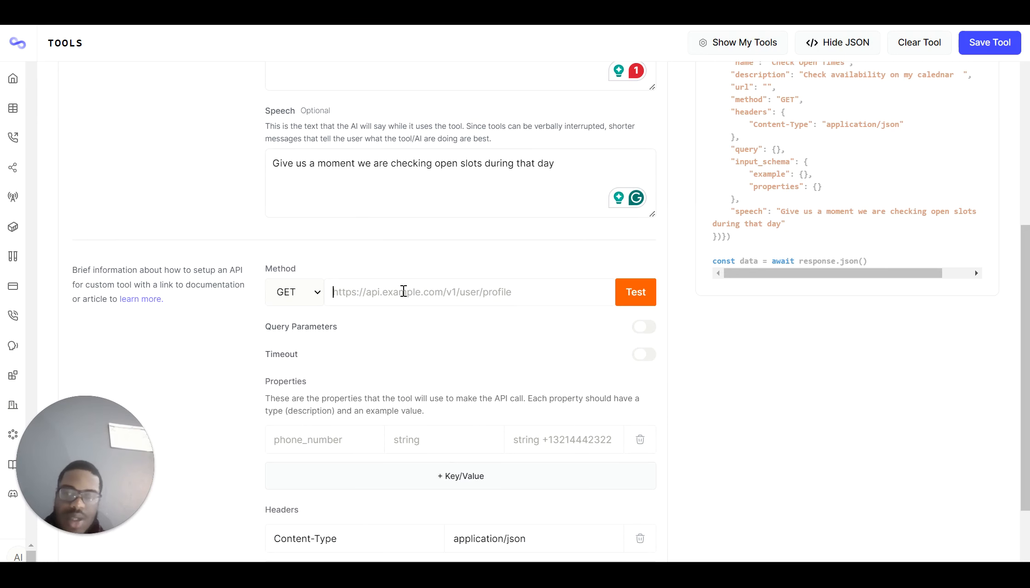
key("ctrl+v")
Test the tool with DevTools' Network panel open, revealing 401 and CORS errors
right_click(557, 382)
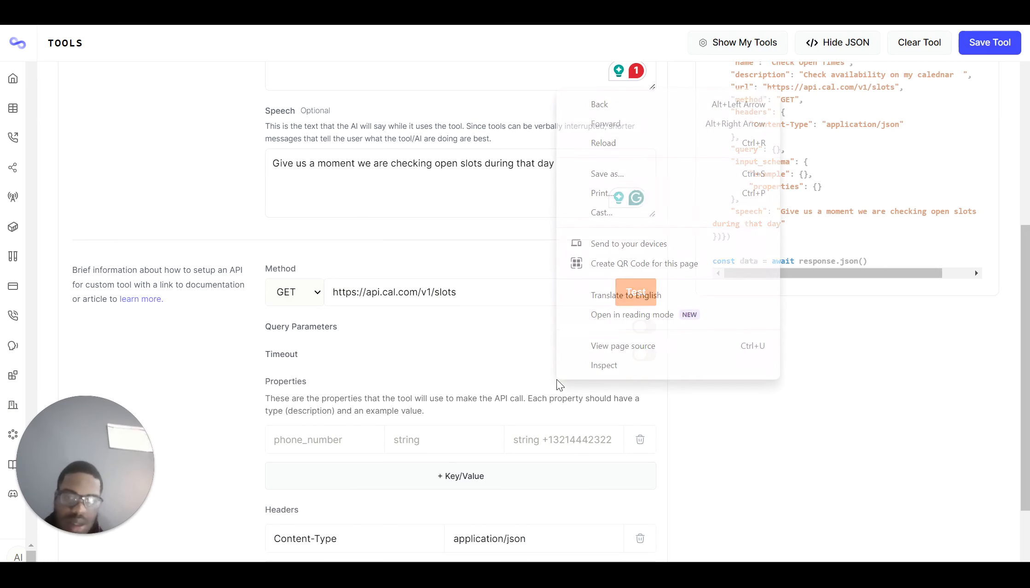
left_click(604, 365)
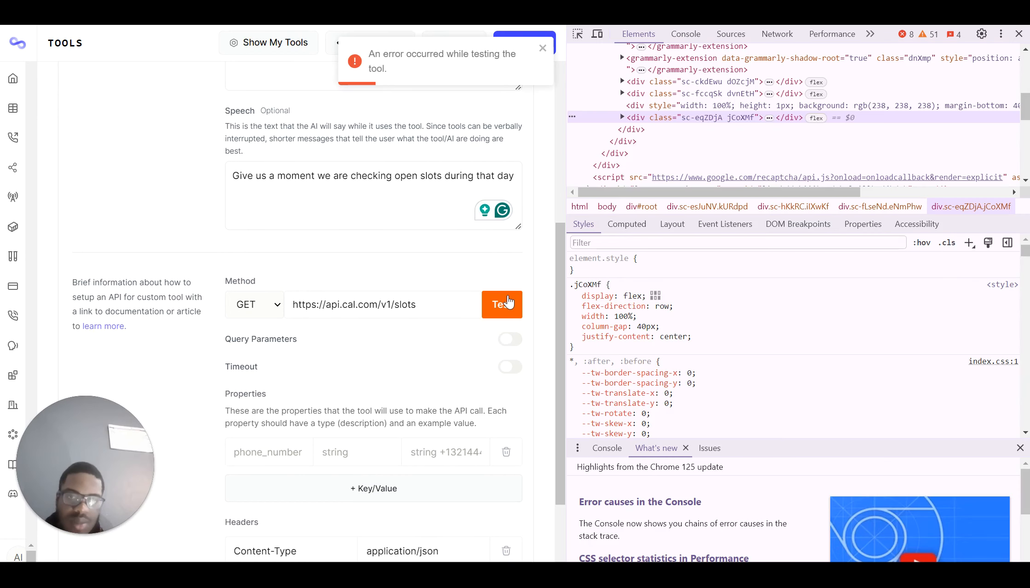
left_click(777, 34)
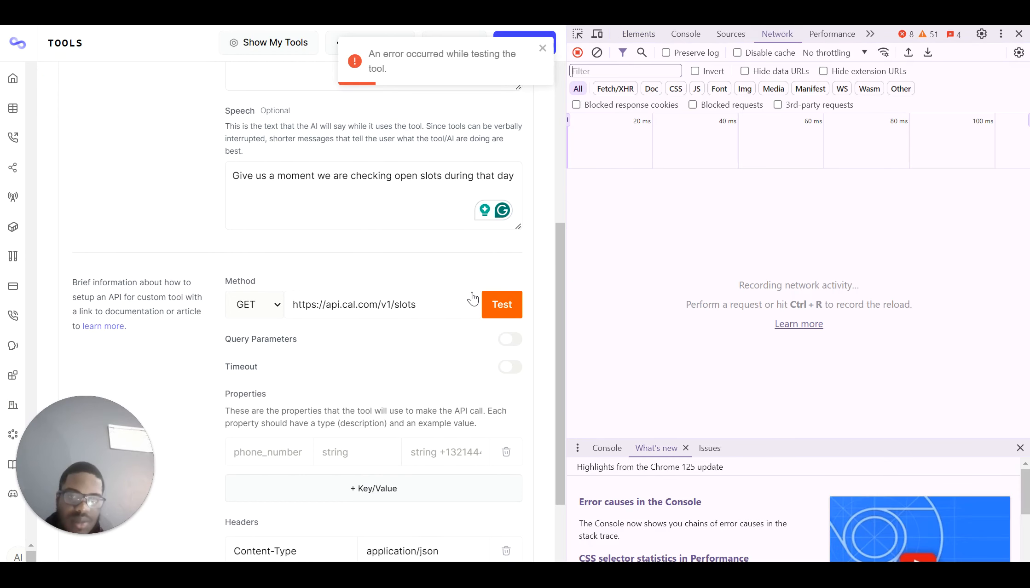
left_click(504, 304)
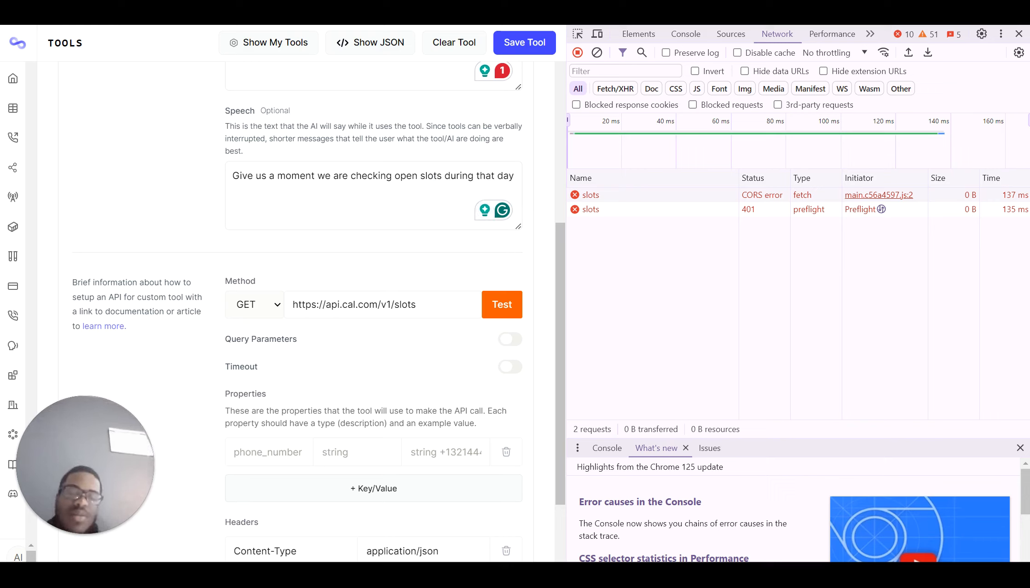
mouse_move(752, 574)
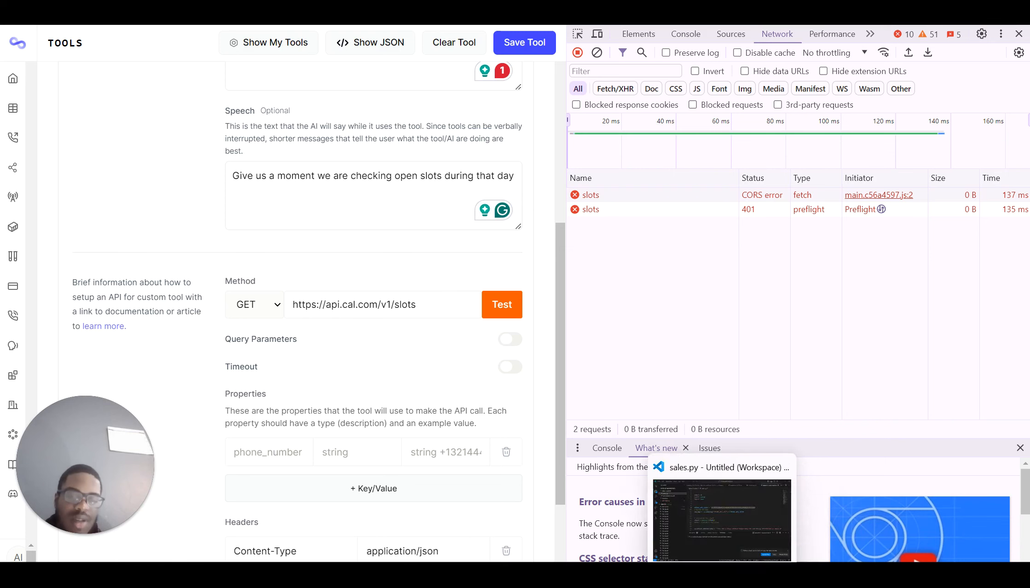
mouse_move(692, 575)
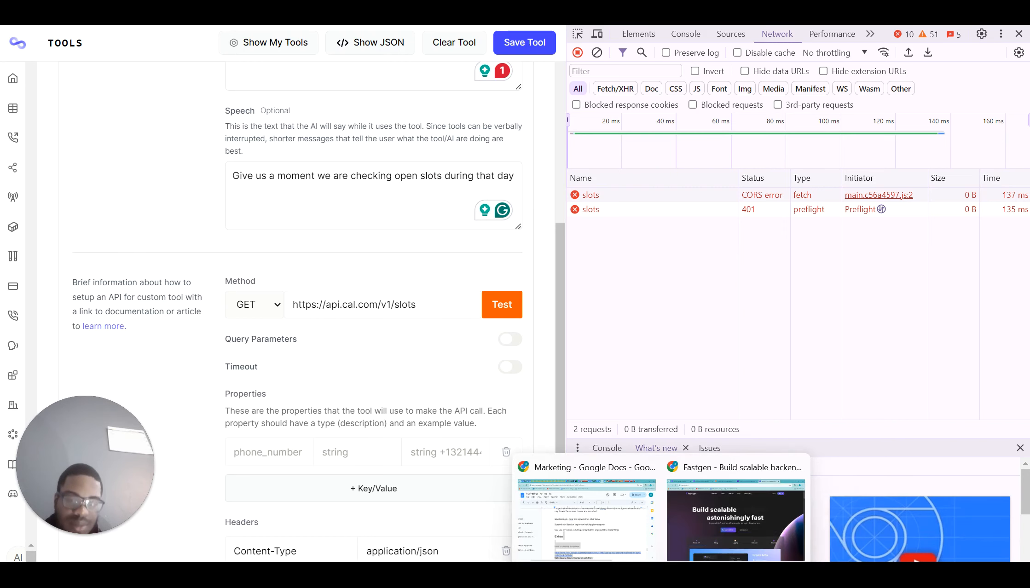
Log in to Fastgen with Google and begin adding a new API route
left_click(703, 524)
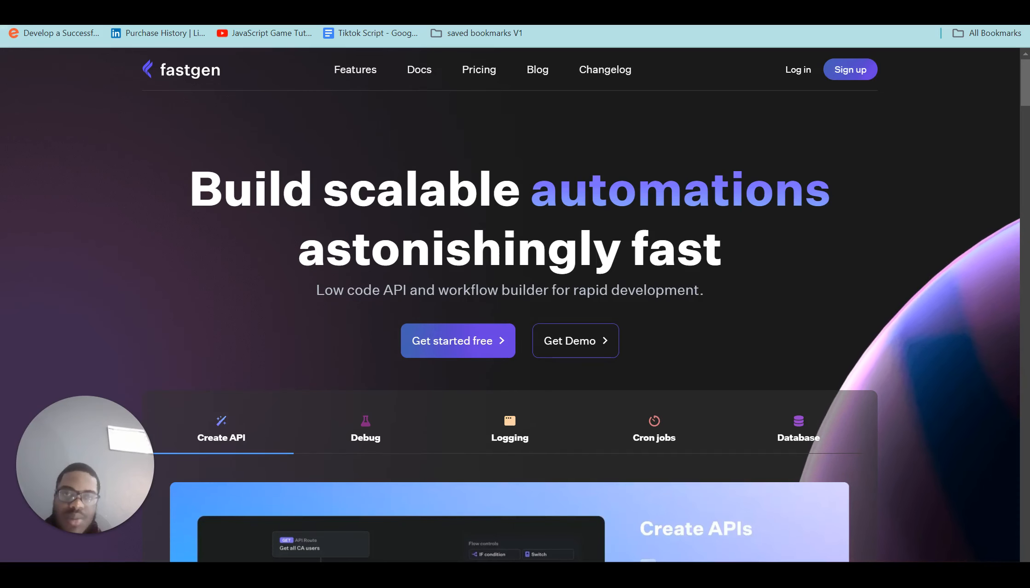
left_click(796, 78)
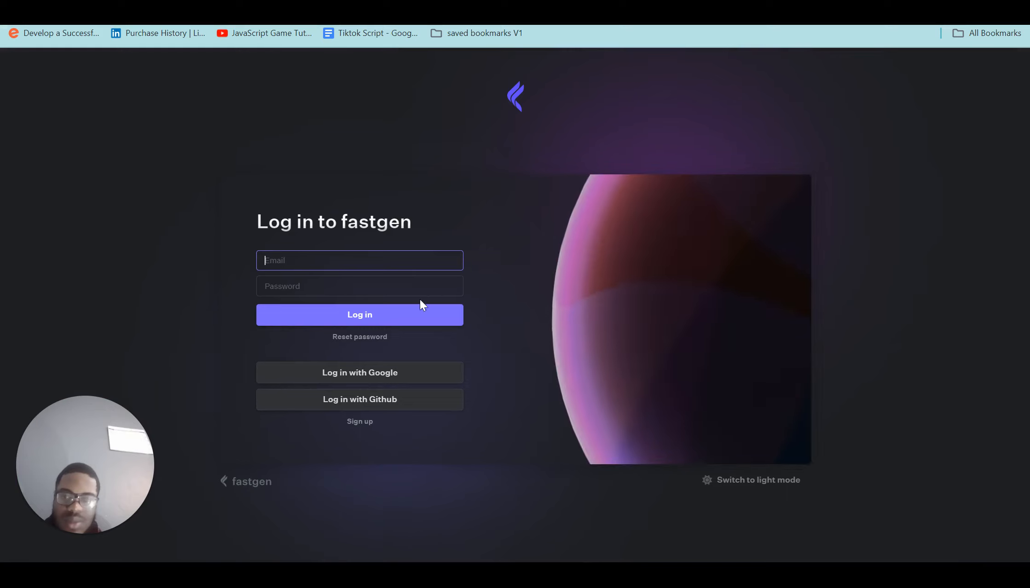
left_click(410, 368)
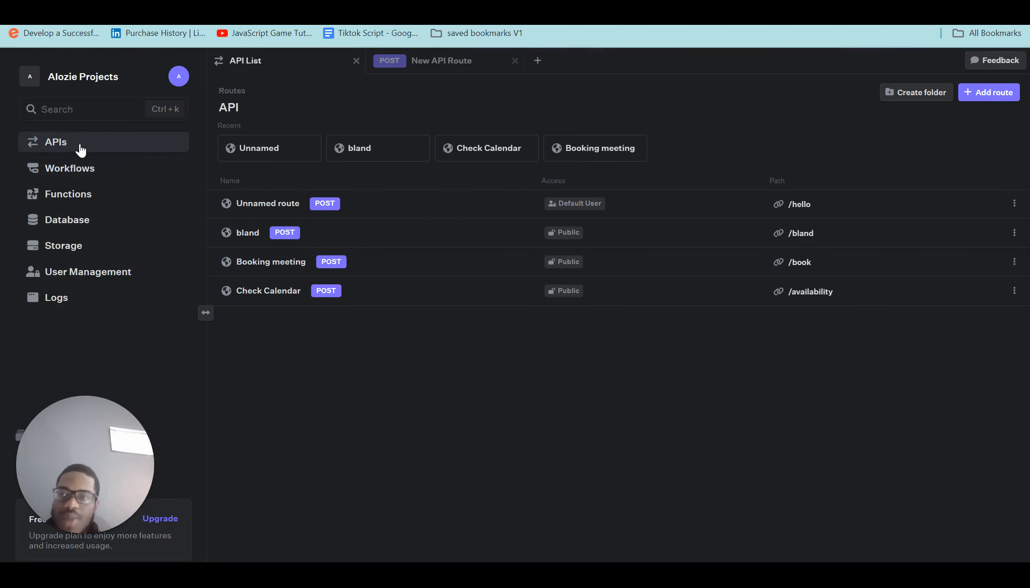
left_click(984, 93)
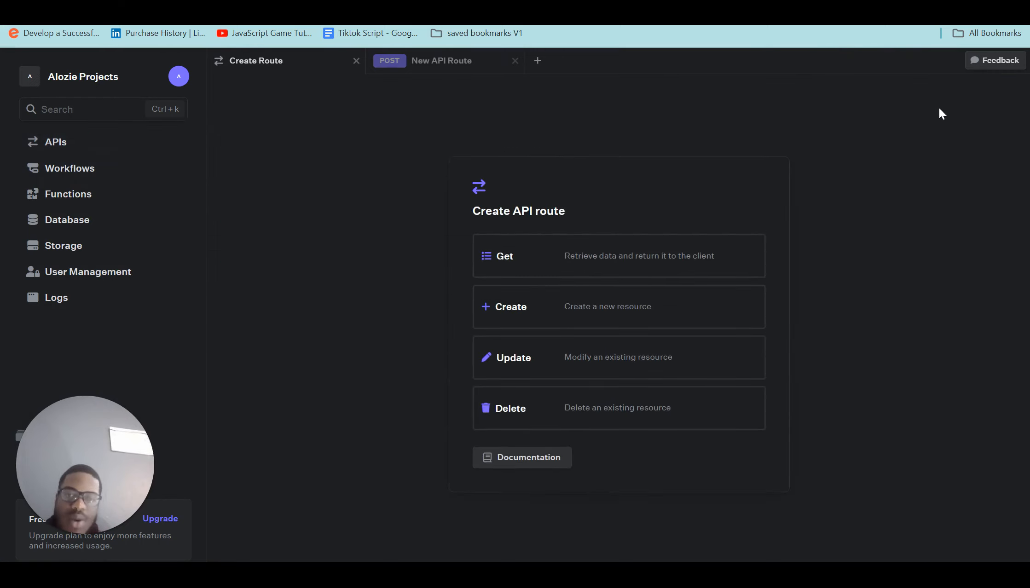
Create a new API route and name it 'Check Open slots'
left_click(566, 307)
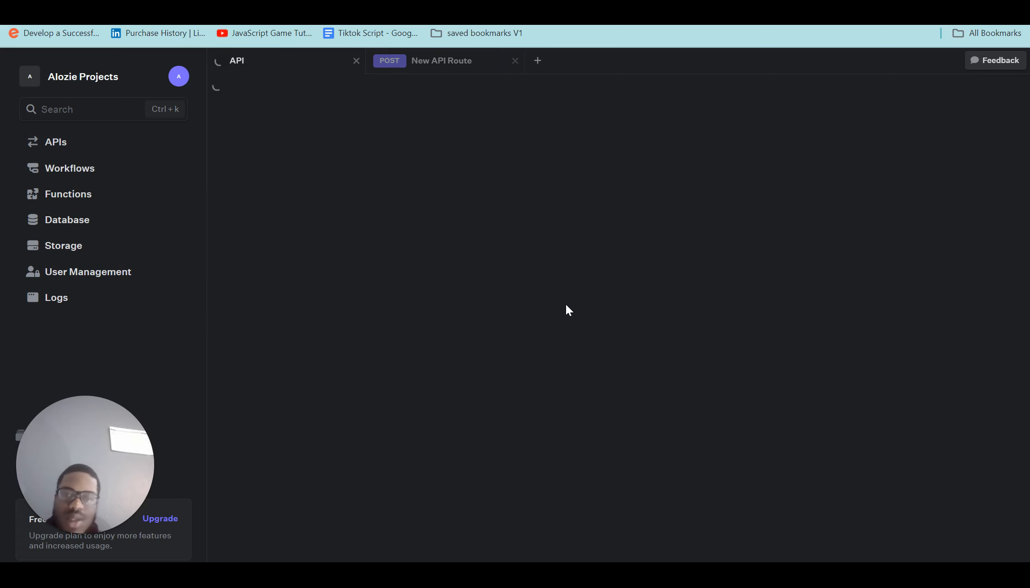
left_click(515, 161)
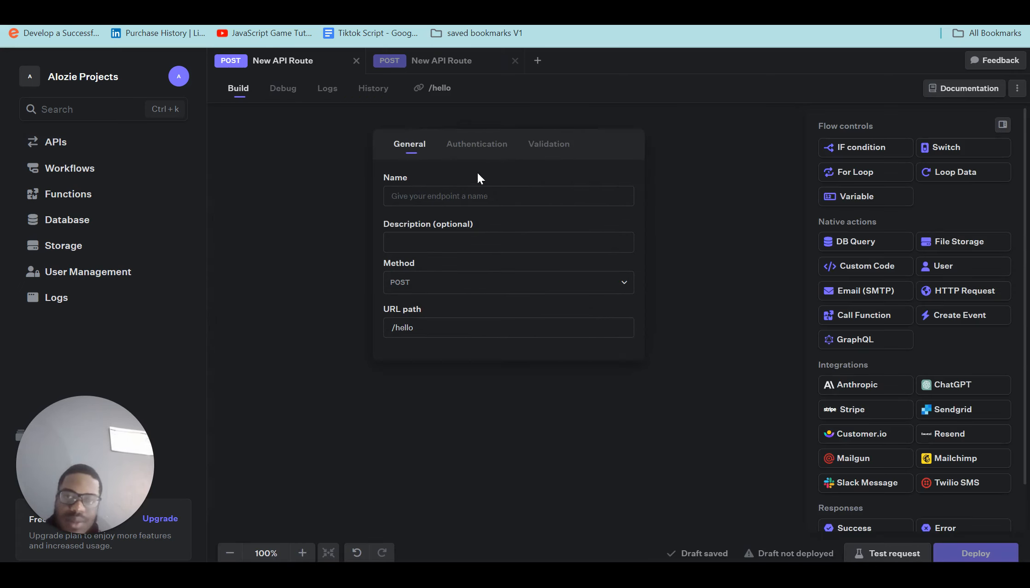
left_click(475, 196)
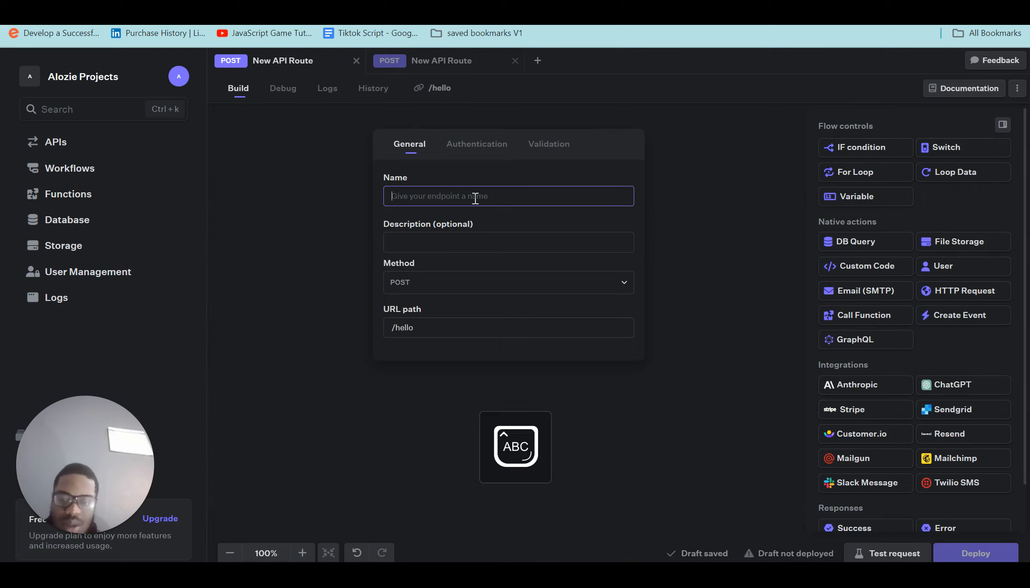
type("Check")
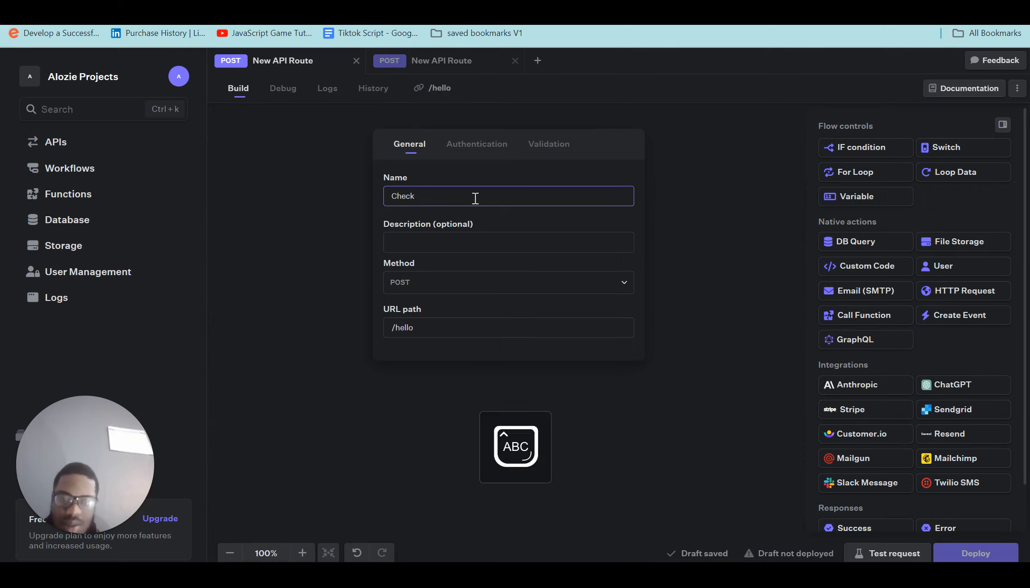
type(" Opem")
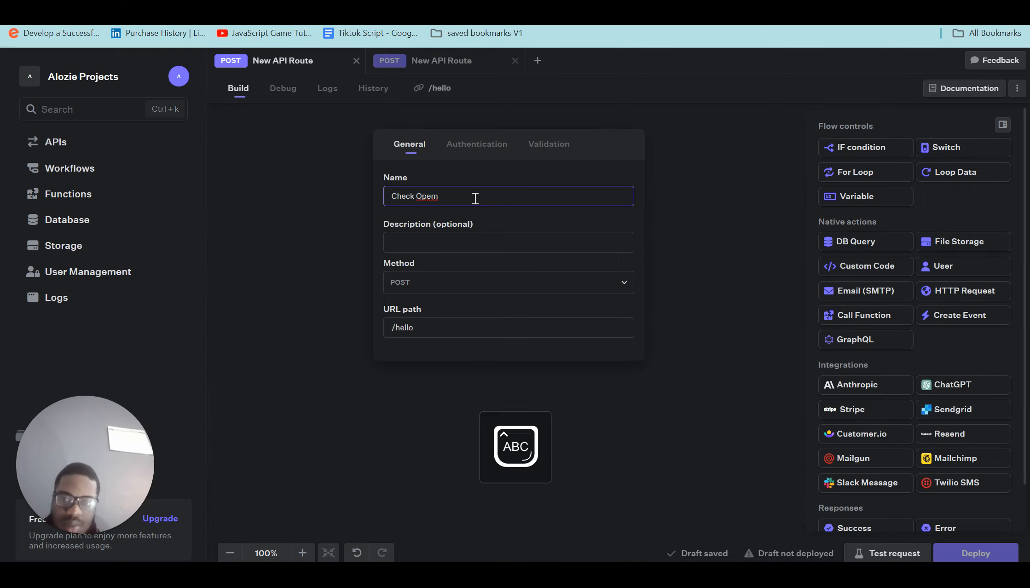
key("BackSpace")
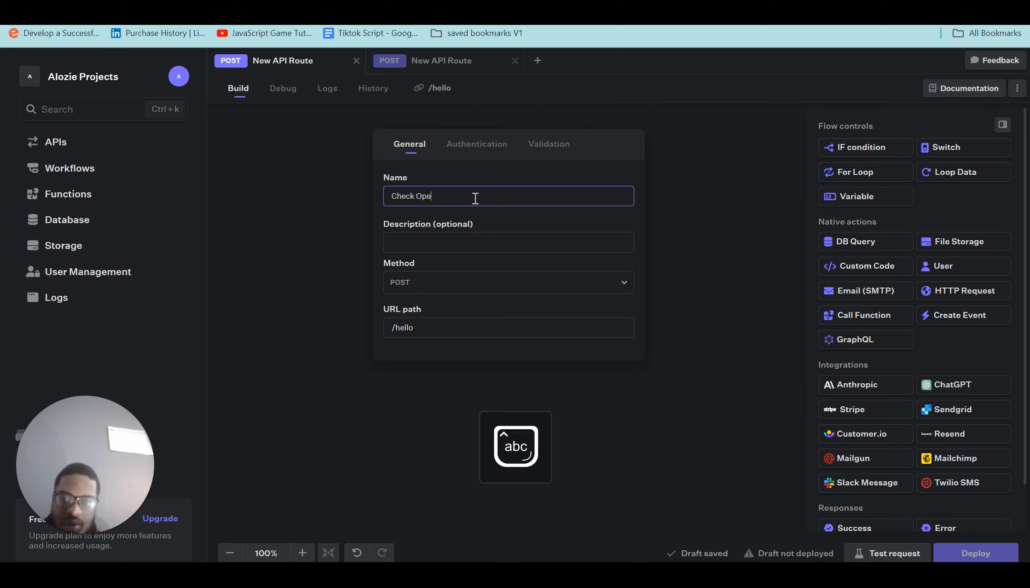
type("n")
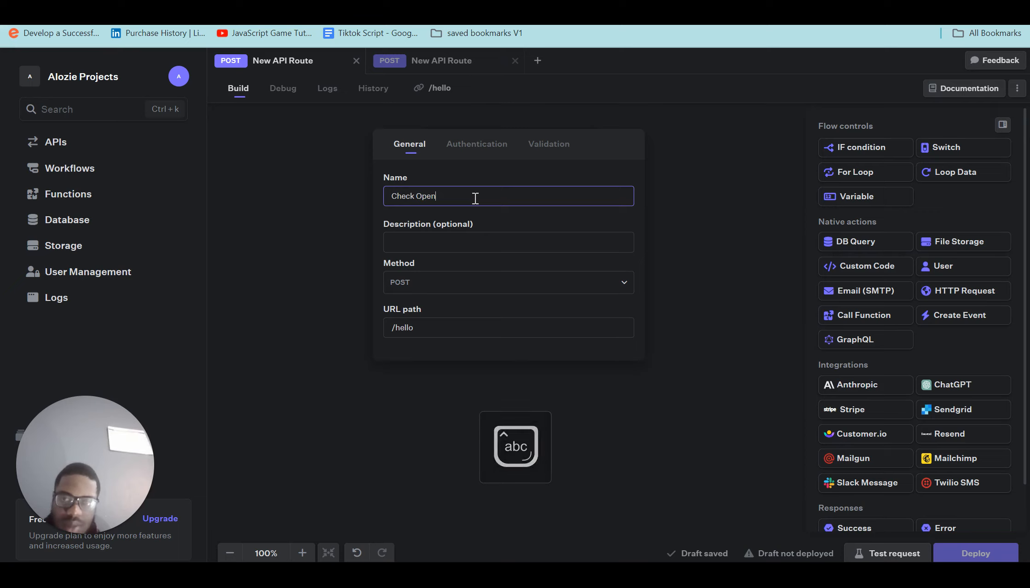
type(" SLOT")
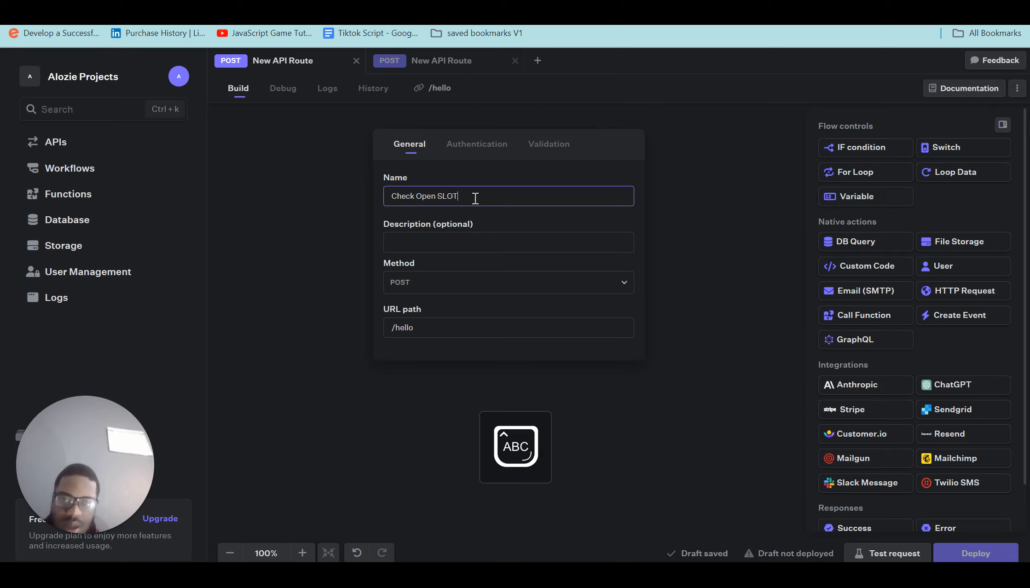
key("BackSpace")
key("BackSpace")
key("BackSpace")
key("BackSpace")
key("Caps_Lock")
type("slots")
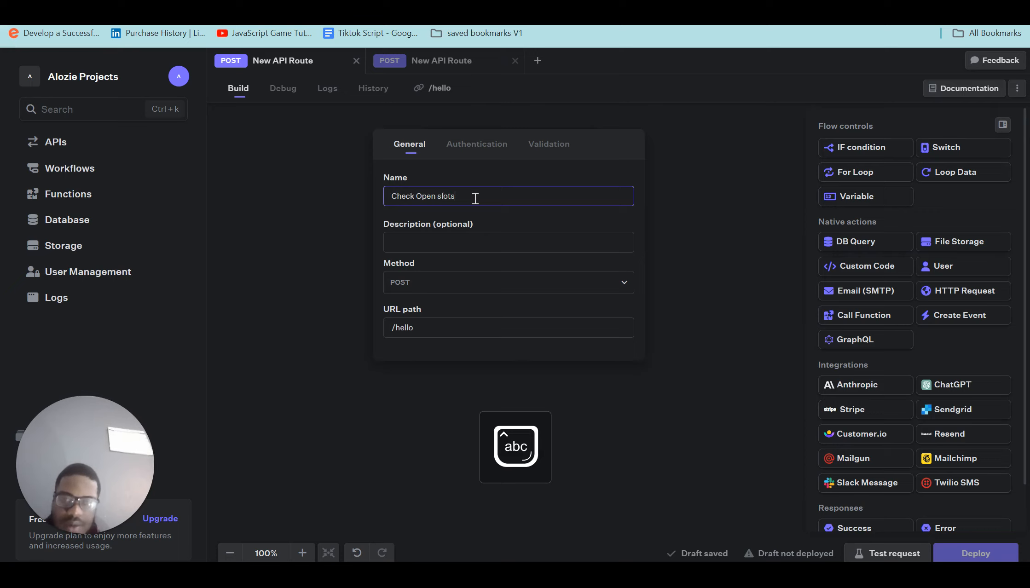
Replace the default path with the URL path /slotsV1
left_click(422, 326)
key("BackSpace")
key("BackSpace")
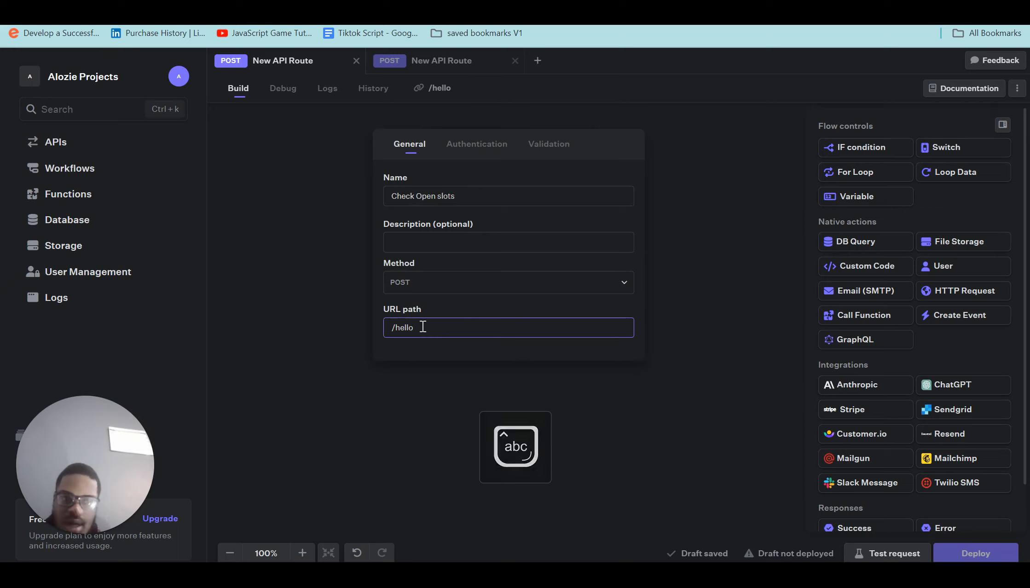
key("BackSpace")
key("BackSpace")
key("BackSpace")
type("s")
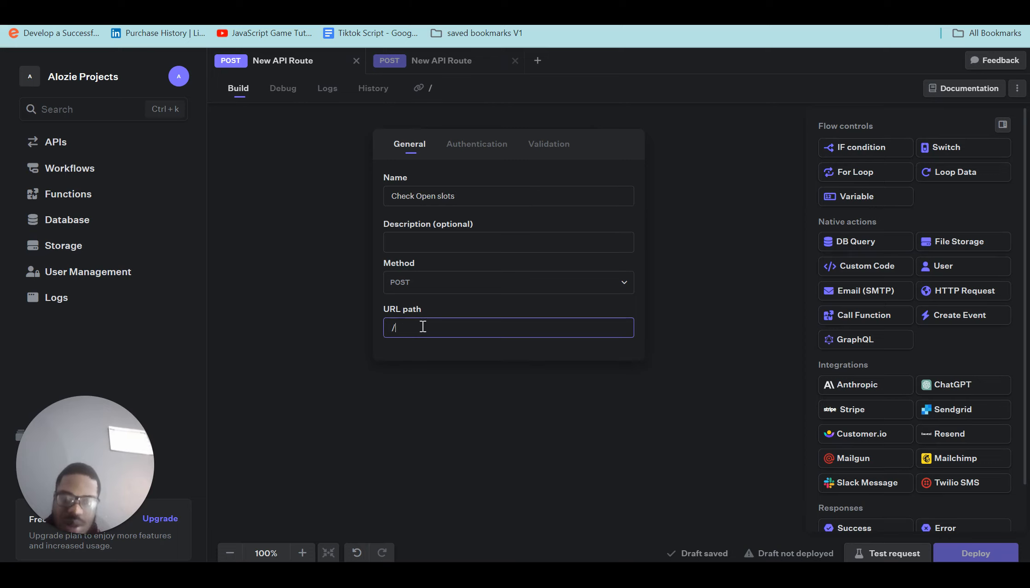
type("slots")
key("Caps_Lock")
type("V1")
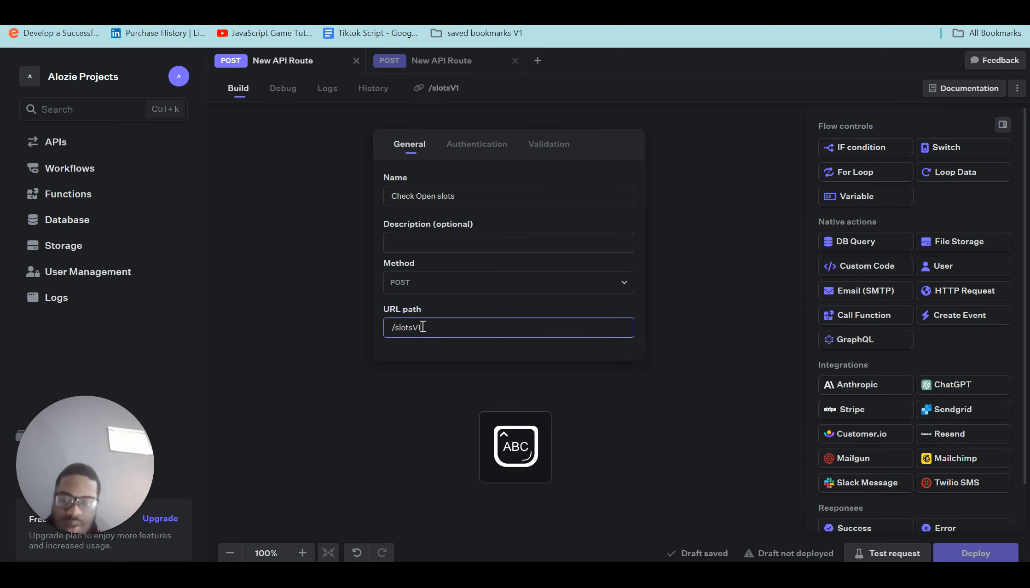
key("Tab")
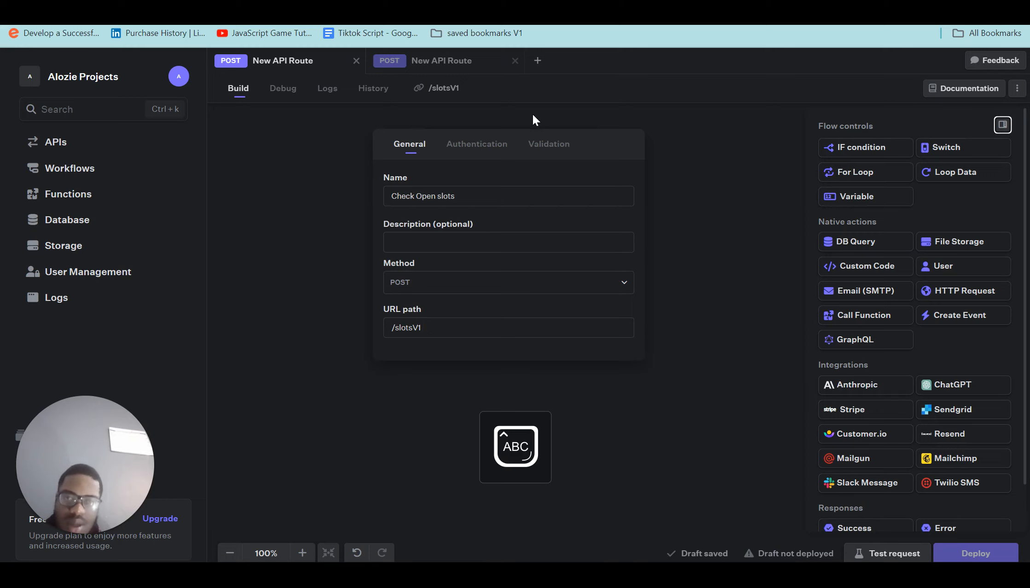
Review the route's authentication and validation settings, keeping logged-in access, then close the panel
left_click(479, 143)
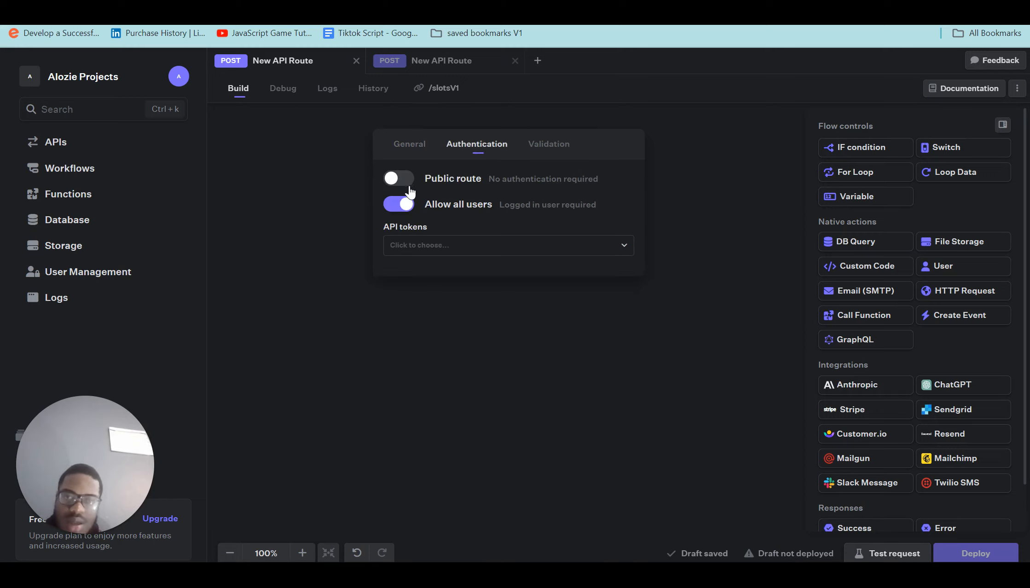
left_click(407, 208)
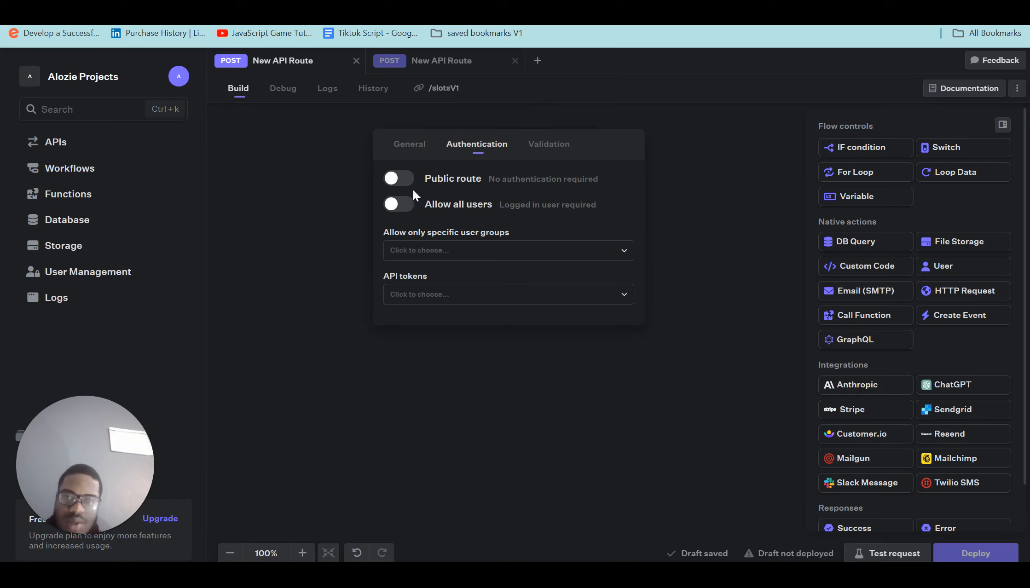
left_click(400, 205)
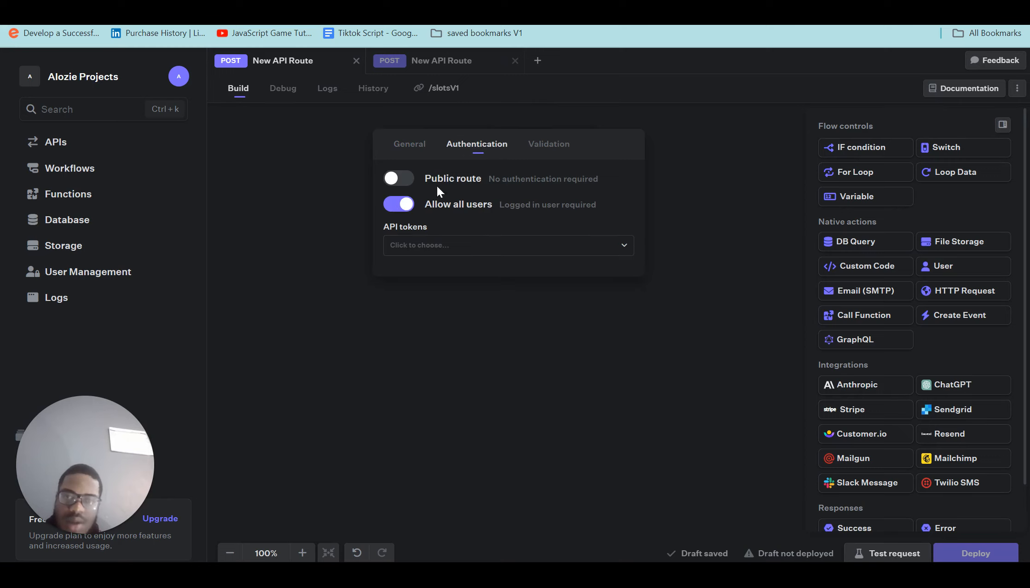
left_click(549, 142)
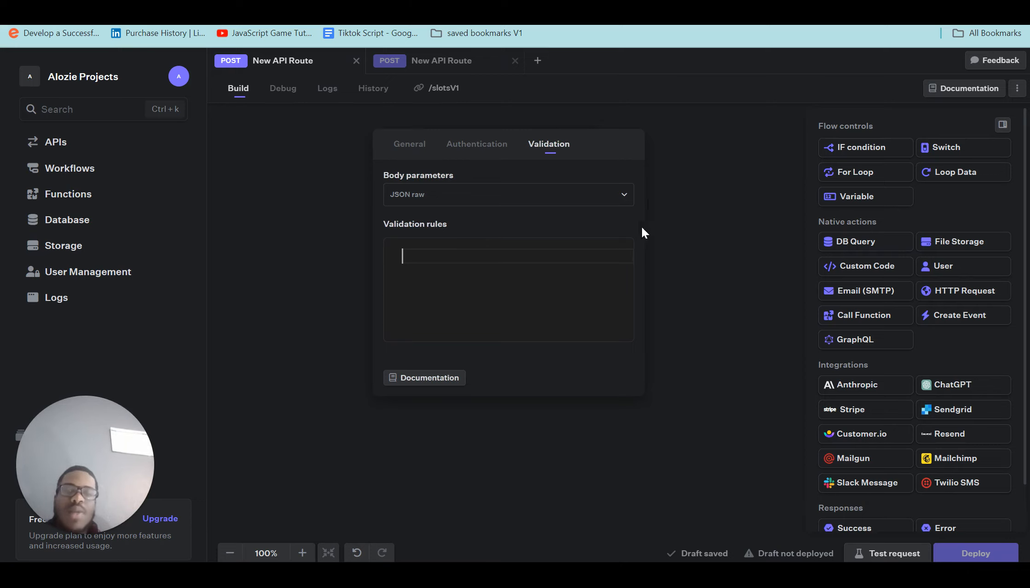
left_click(681, 201)
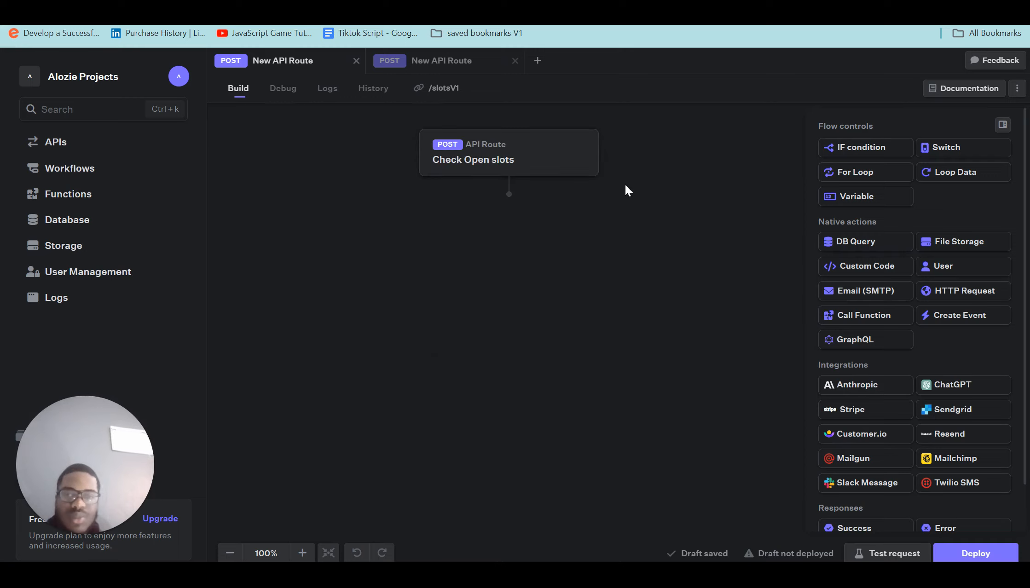
Add an HTTP Request step after the Check Open slots route
left_click(509, 186)
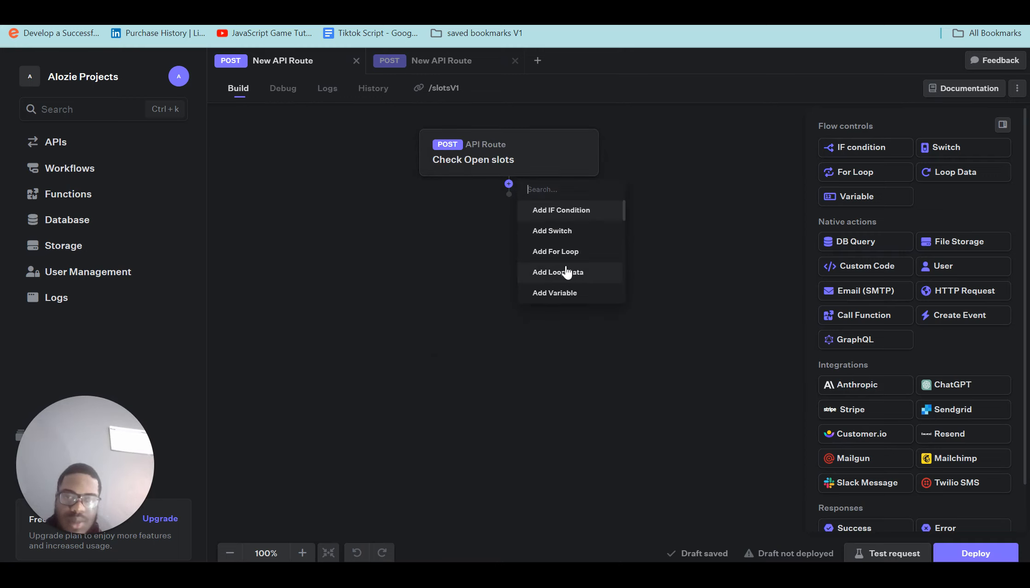
scroll(566, 272, "down", 2)
scroll(566, 273, "down", 1)
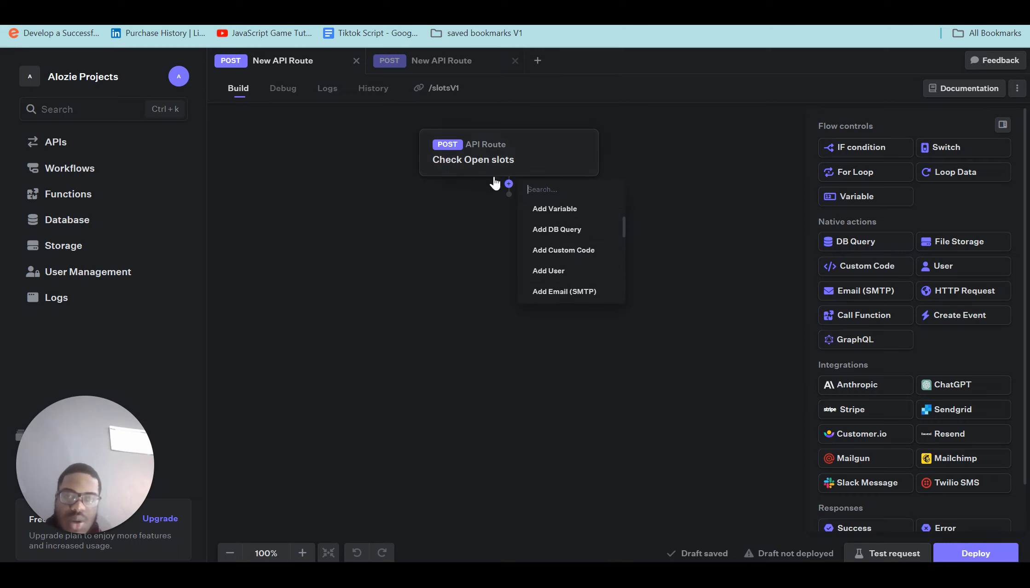
scroll(572, 290, "down", 2)
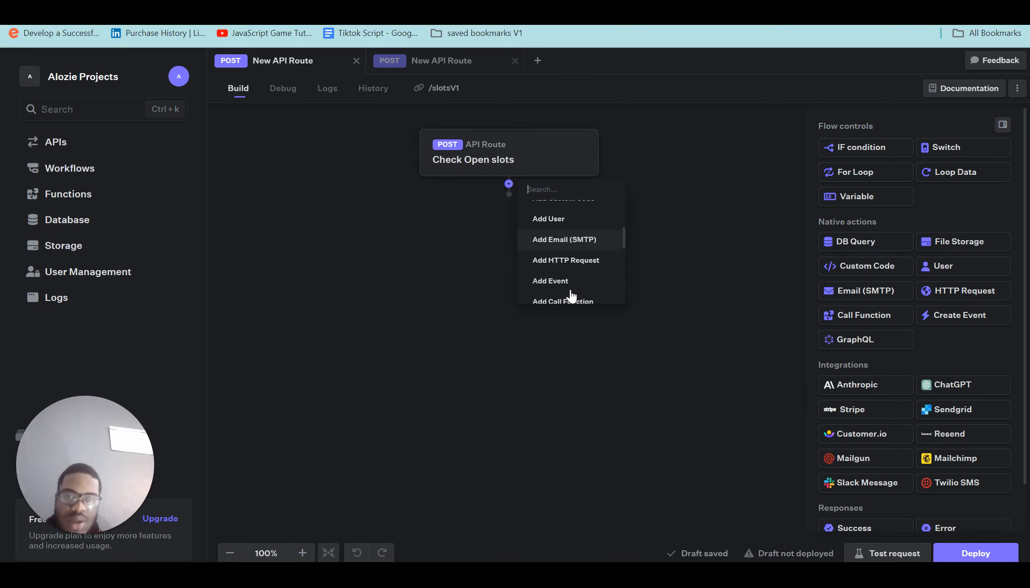
left_click(571, 259)
left_click(500, 226)
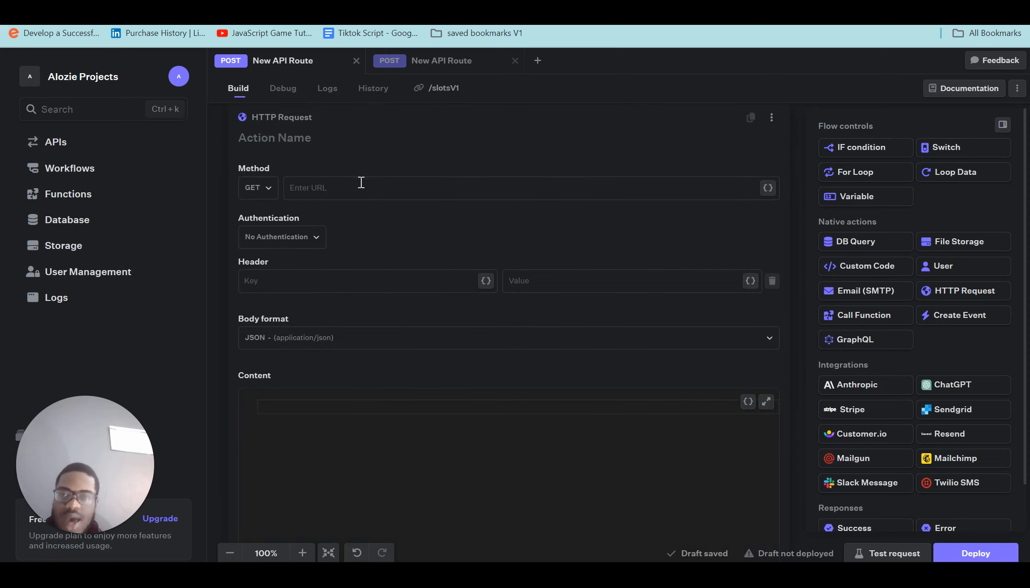
left_click(362, 181)
type("https://api.cal.com/v1/slots")
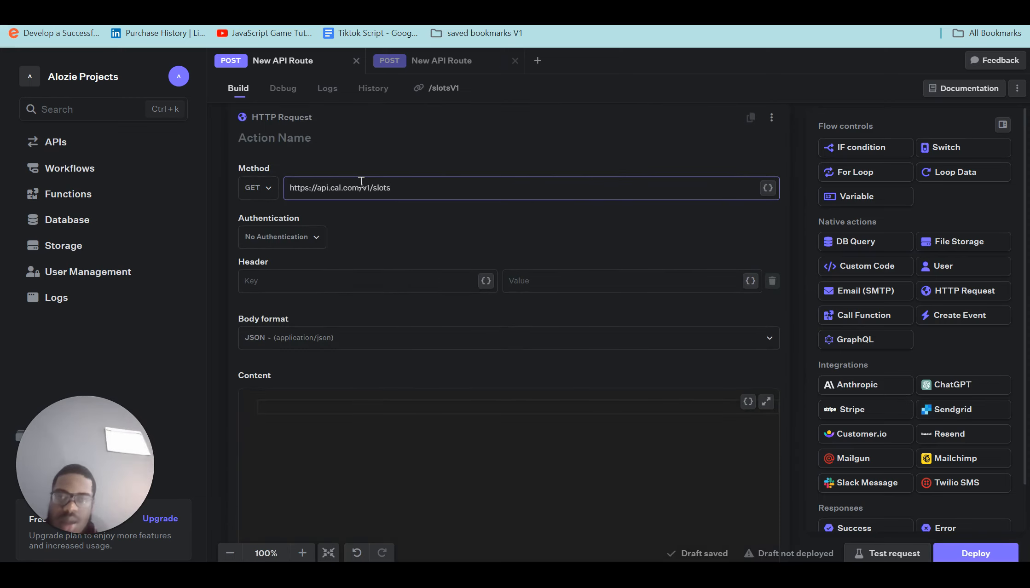
key("Caps_Lock")
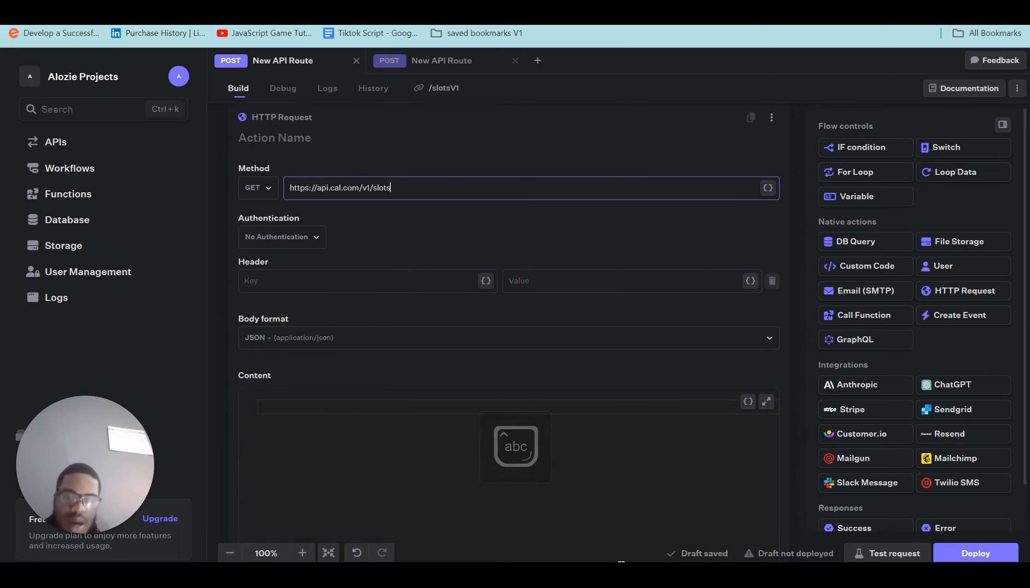
mouse_move(661, 575)
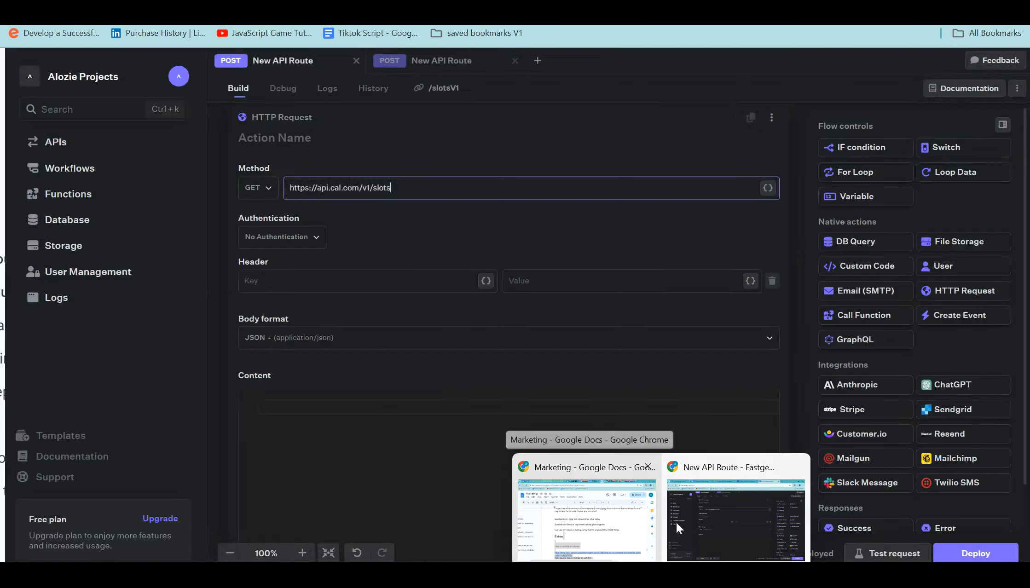
left_click(682, 523)
mouse_move(662, 576)
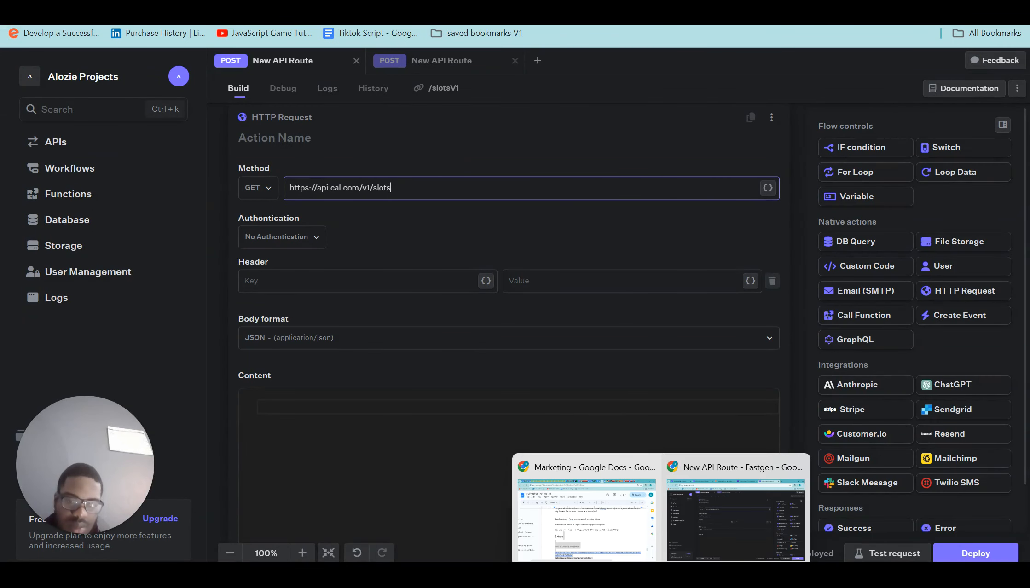
Close the DevTools pane beside the Bland AI tool editor and return to the Cal.com slots docs
mouse_move(739, 515)
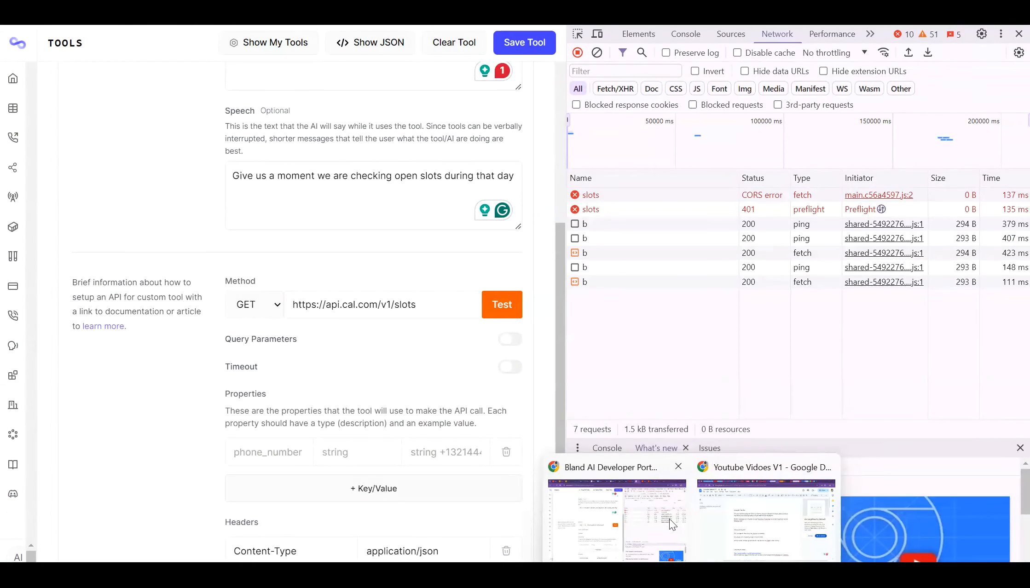
left_click(669, 520)
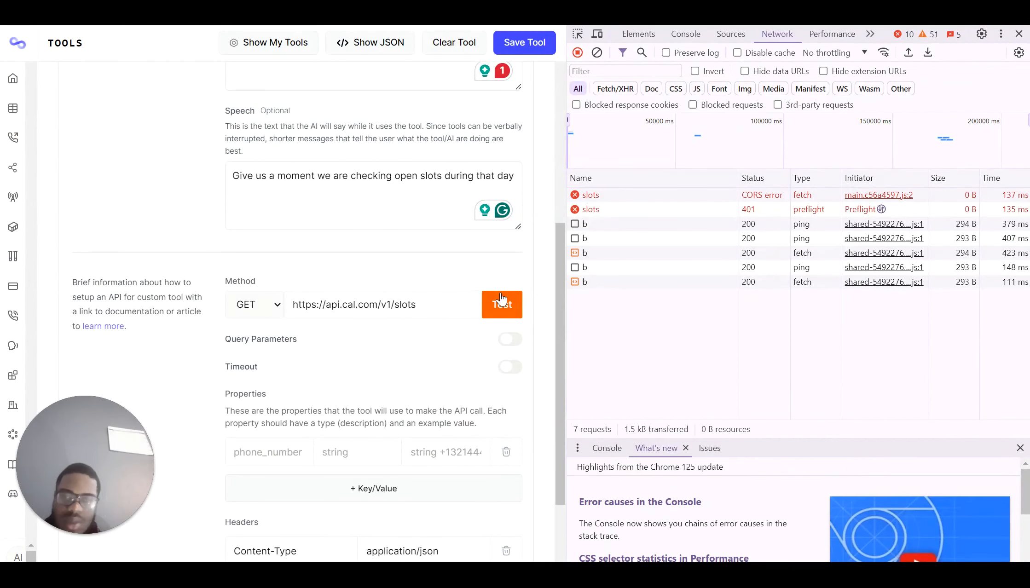
left_click(1019, 34)
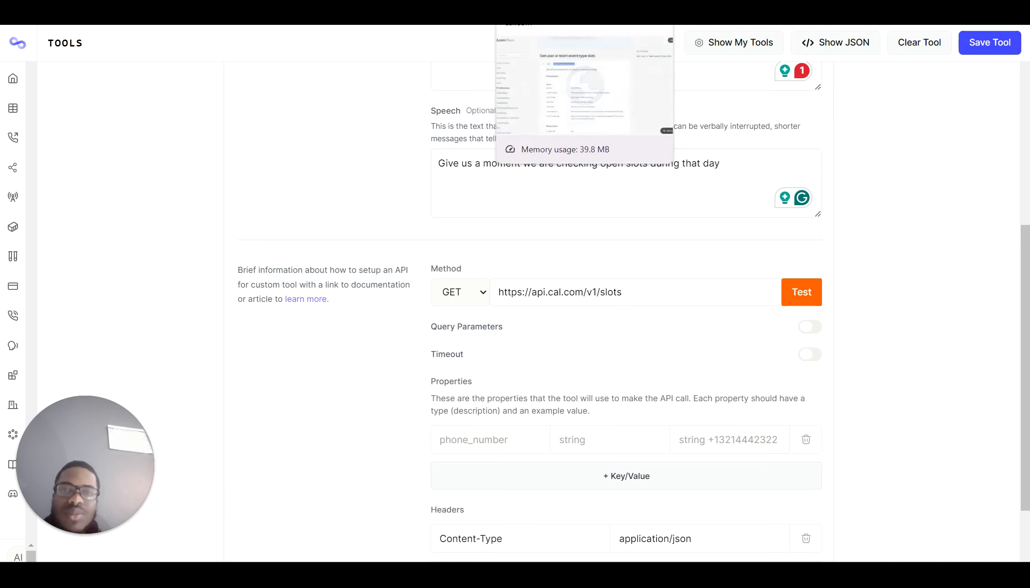
left_click(513, 5)
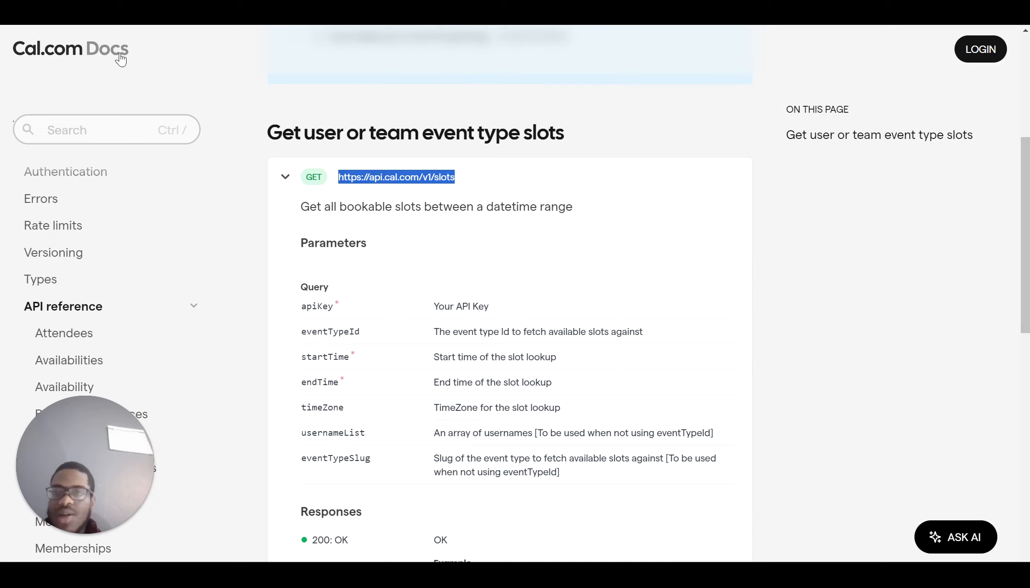
scroll(157, 285, "down", 3)
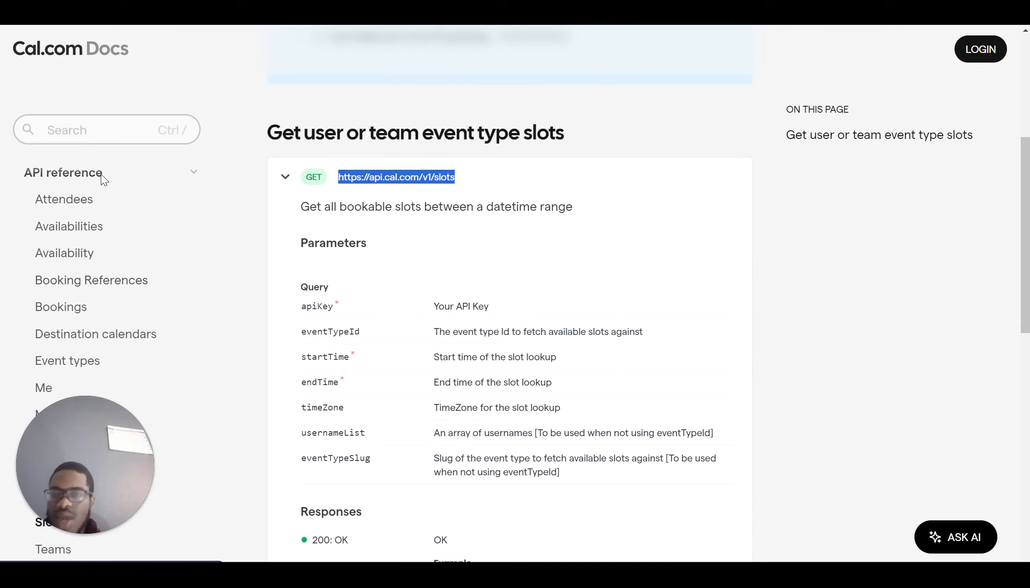
scroll(157, 350, "down", 4)
scroll(157, 350, "down", 1)
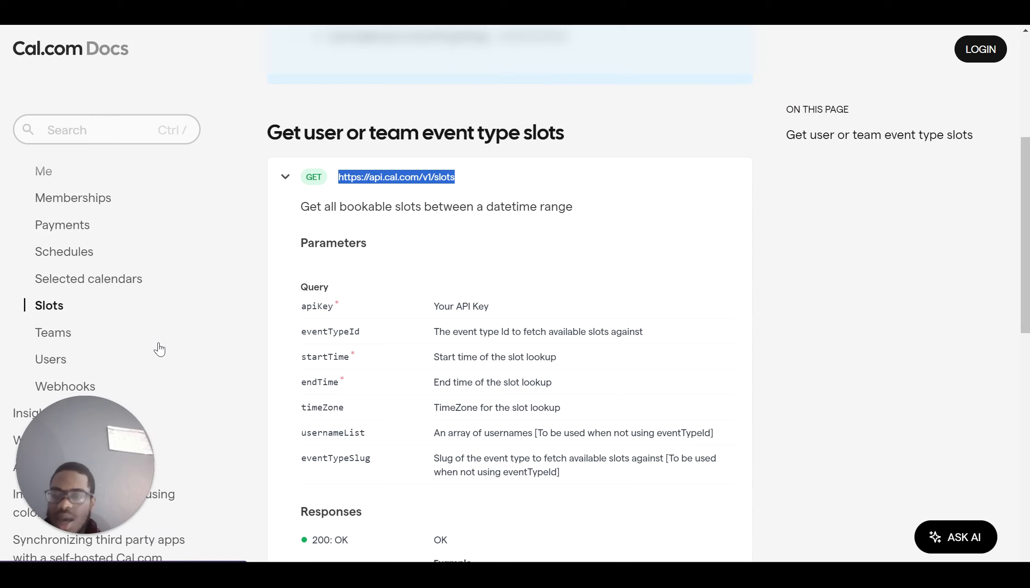
scroll(170, 222, "up", 5)
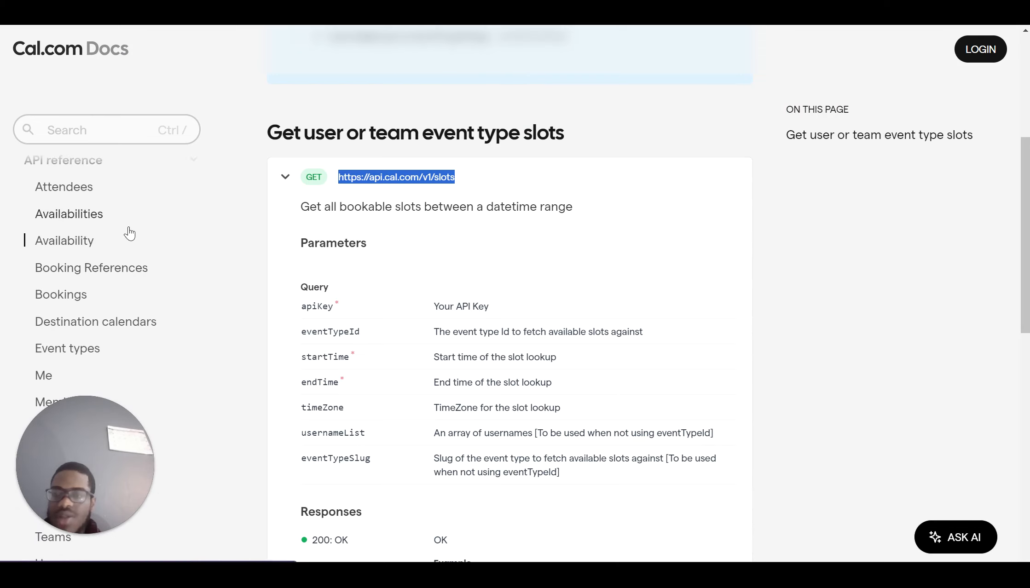
left_click(117, 295)
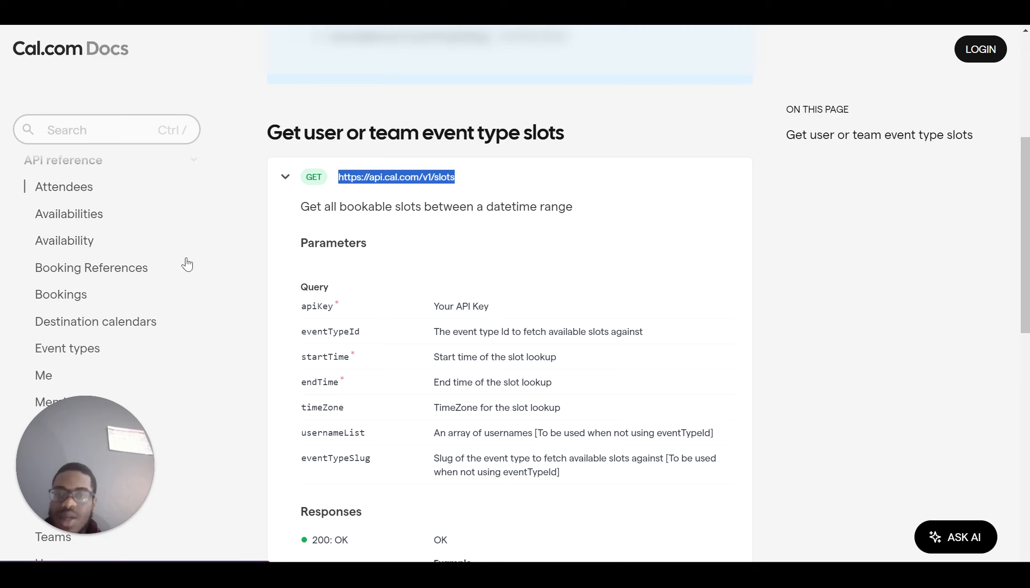
scroll(156, 270, "down", 1)
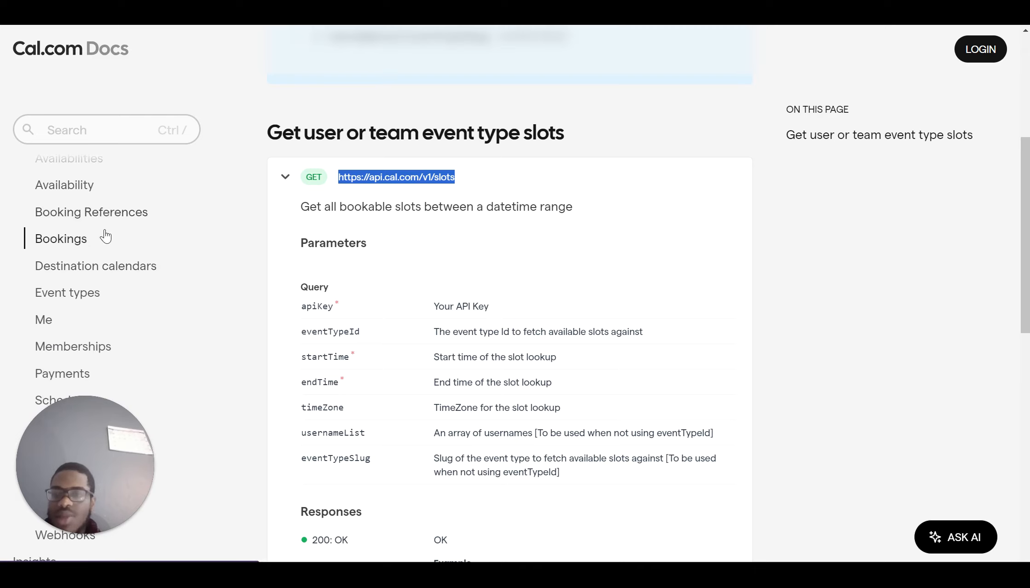
scroll(111, 343, "down", 2)
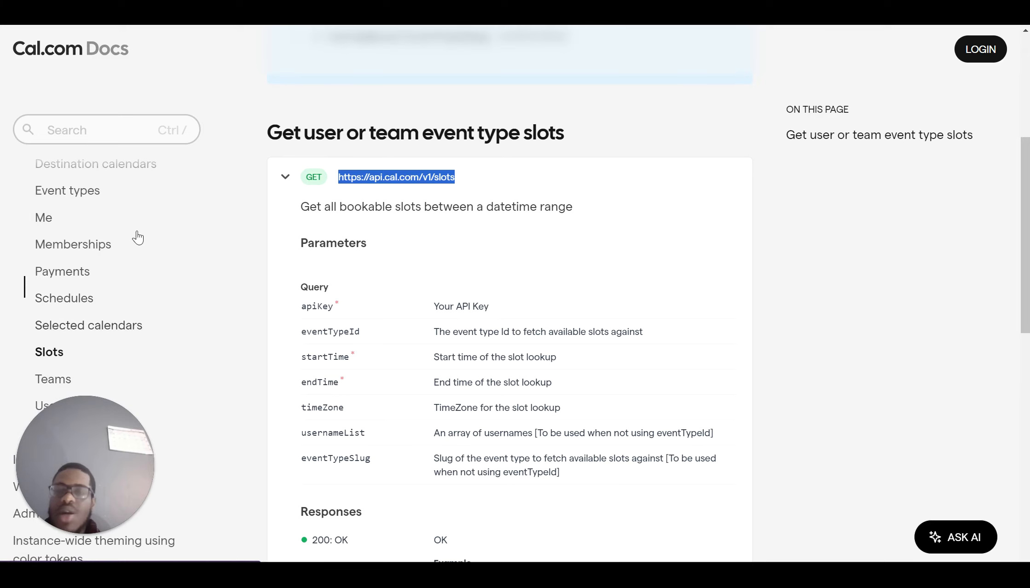
scroll(386, 265, "down", 4)
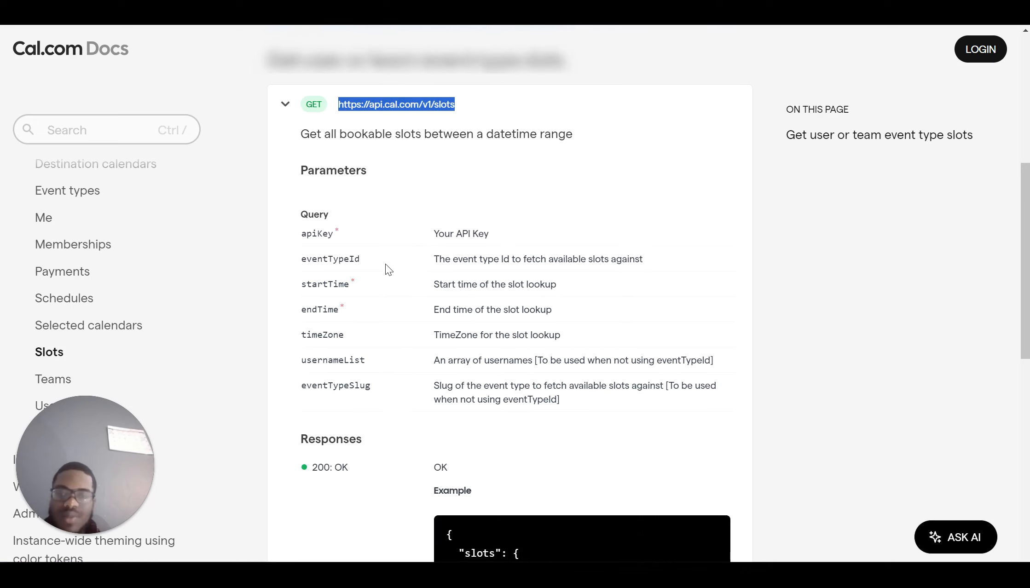
scroll(386, 264, "up", 2)
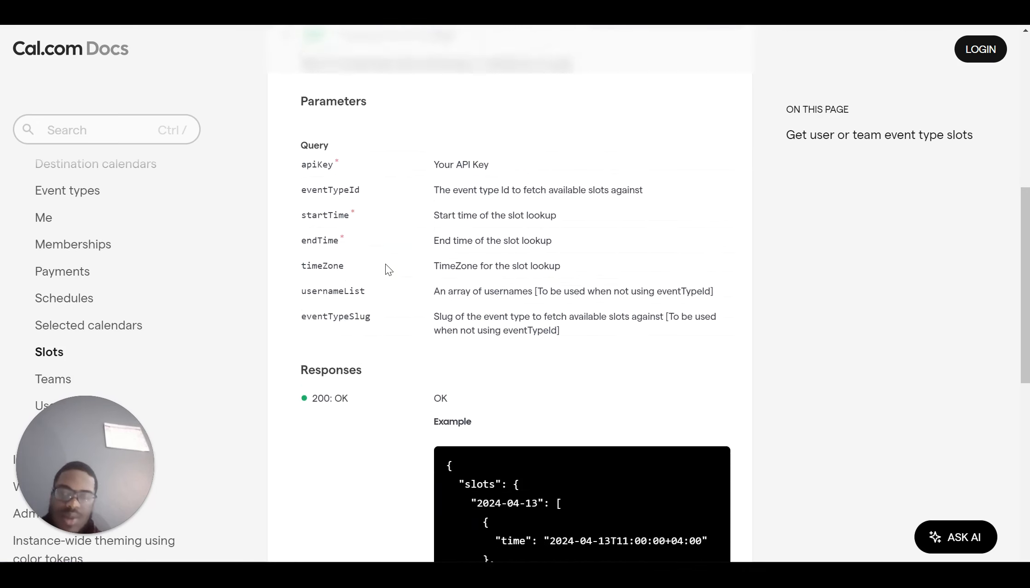
scroll(386, 264, "down", 8)
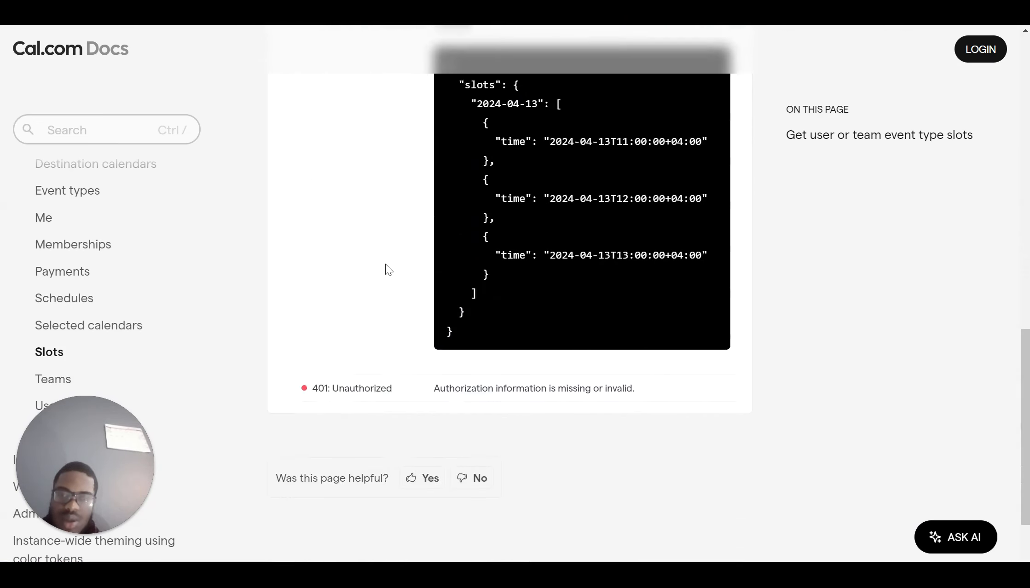
scroll(386, 264, "up", 10)
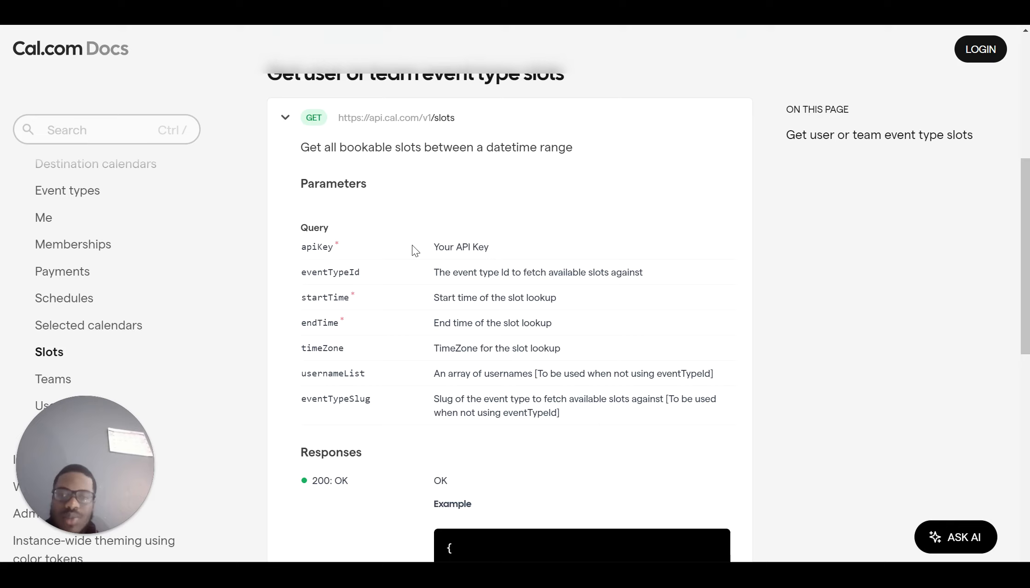
scroll(416, 262, "down", 1)
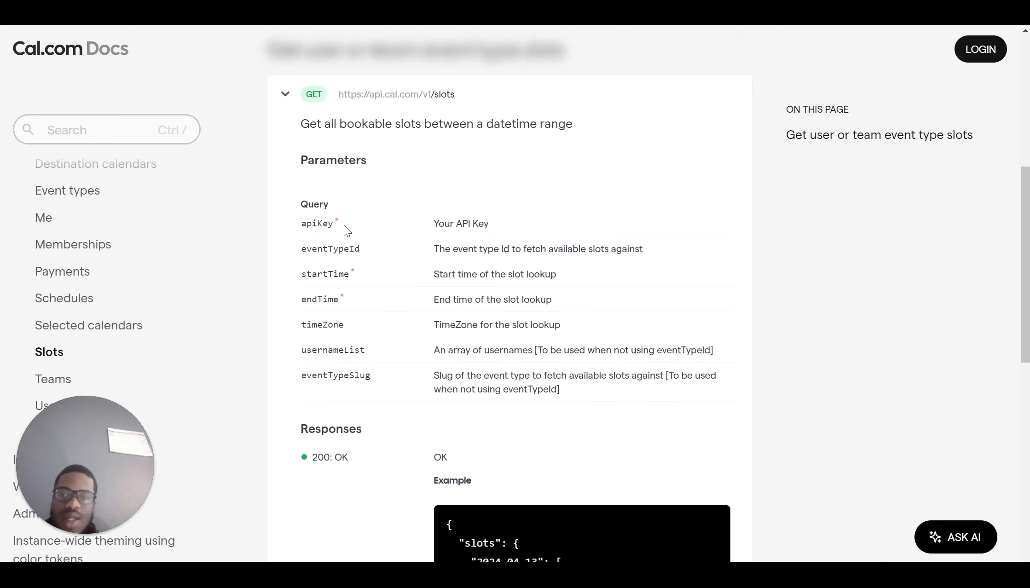
scroll(453, 276, "up", 1)
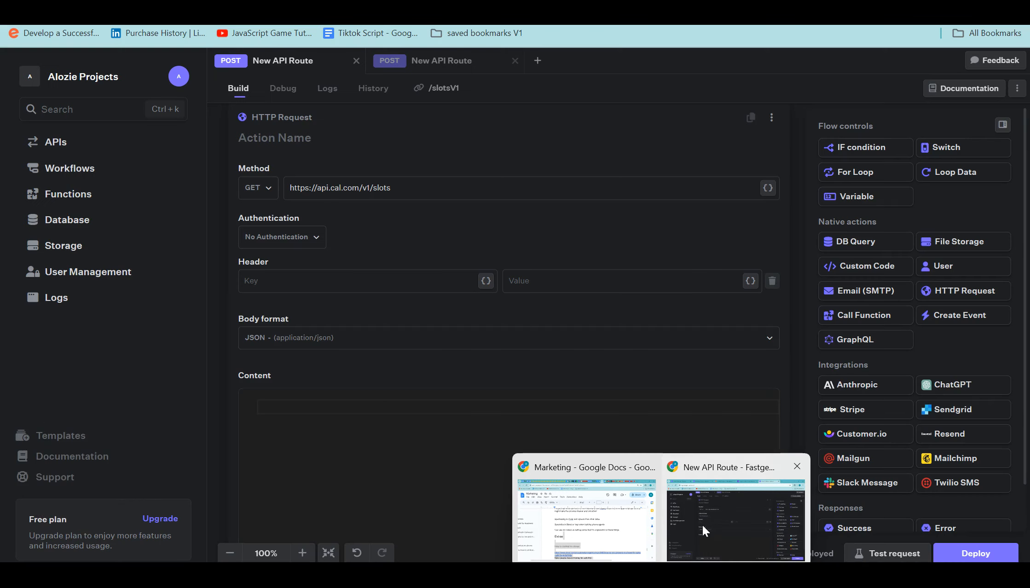
Leave the HTTP request without authentication and close its settings
left_click(703, 525)
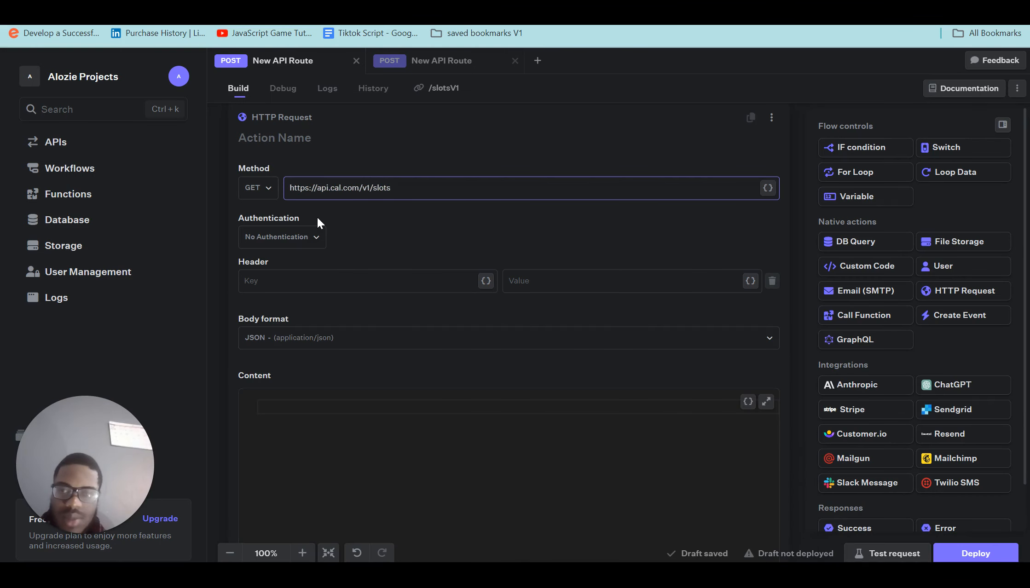
left_click(317, 240)
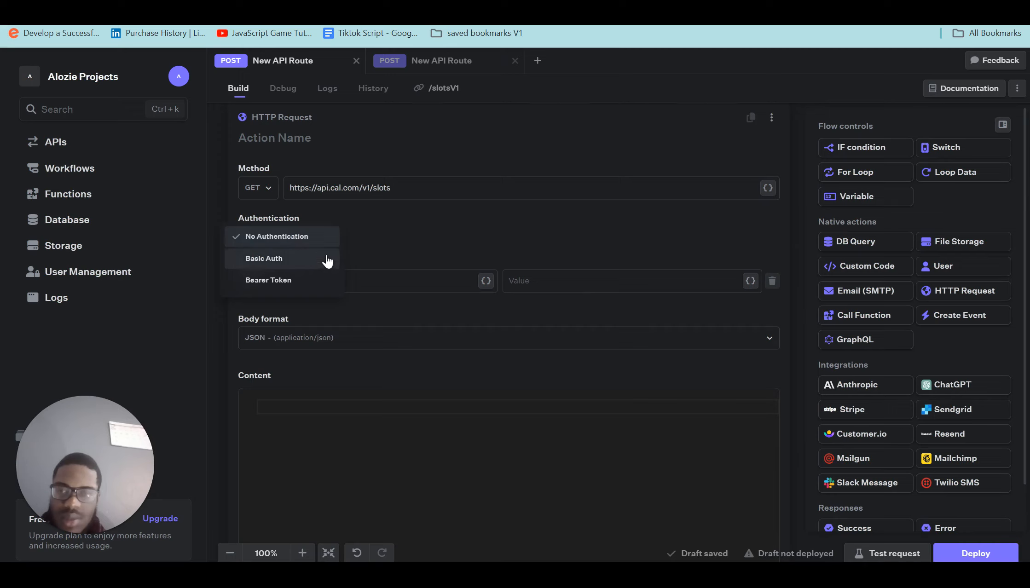
left_click(379, 247)
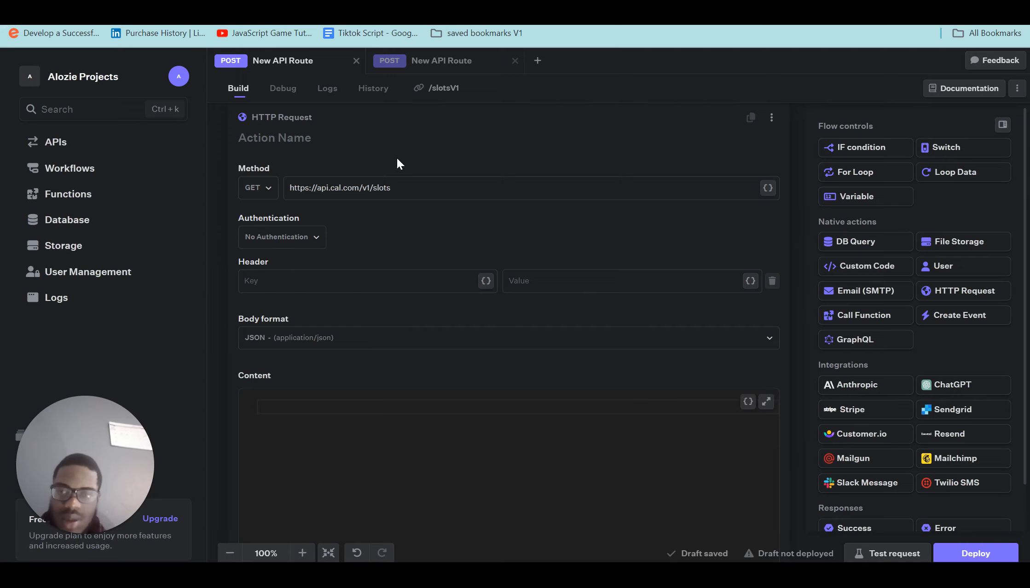
left_click(223, 190)
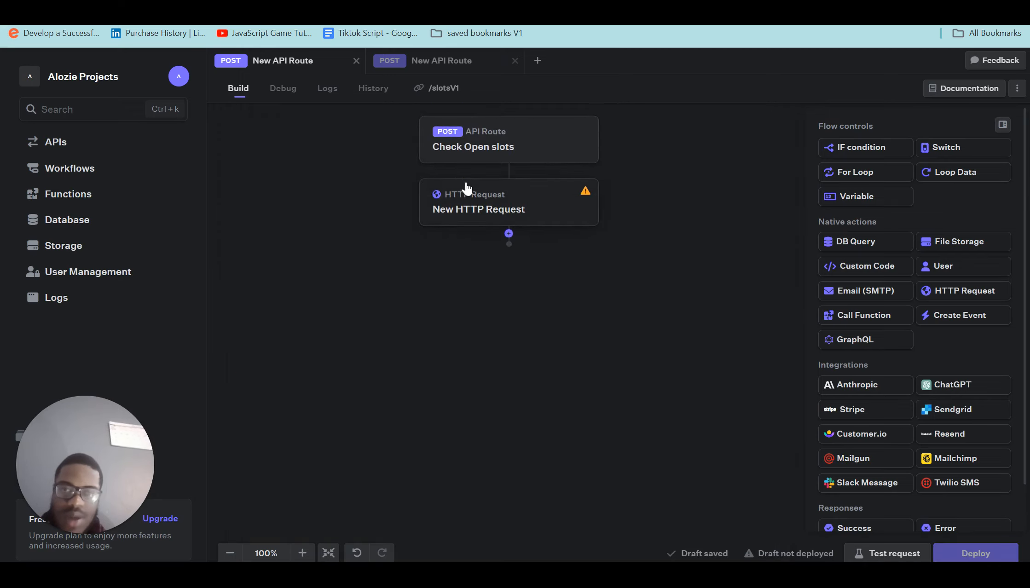
Insert a Variable step before the HTTP request with a text-type variable
left_click(508, 171)
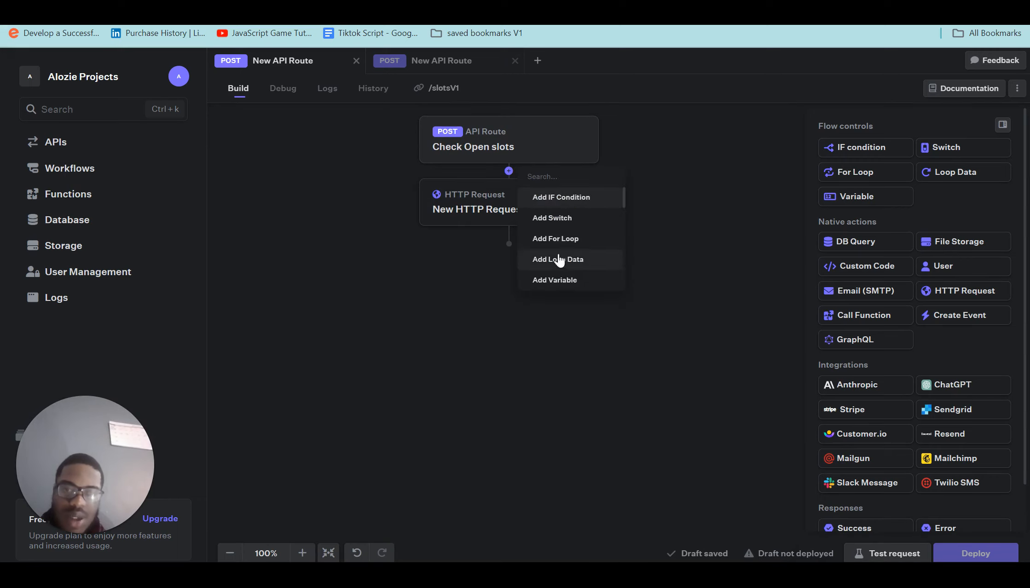
left_click(557, 280)
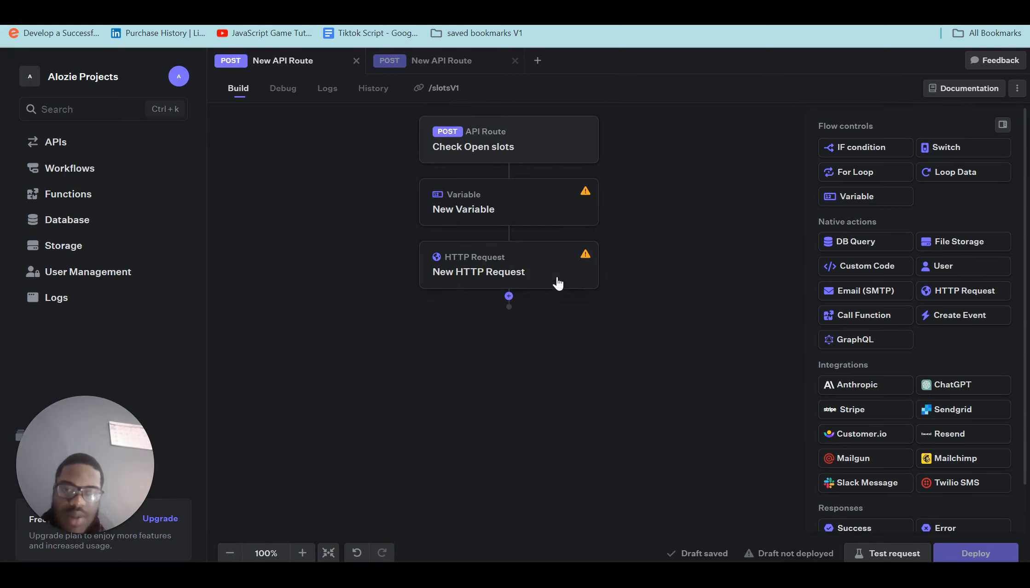
left_click(488, 212)
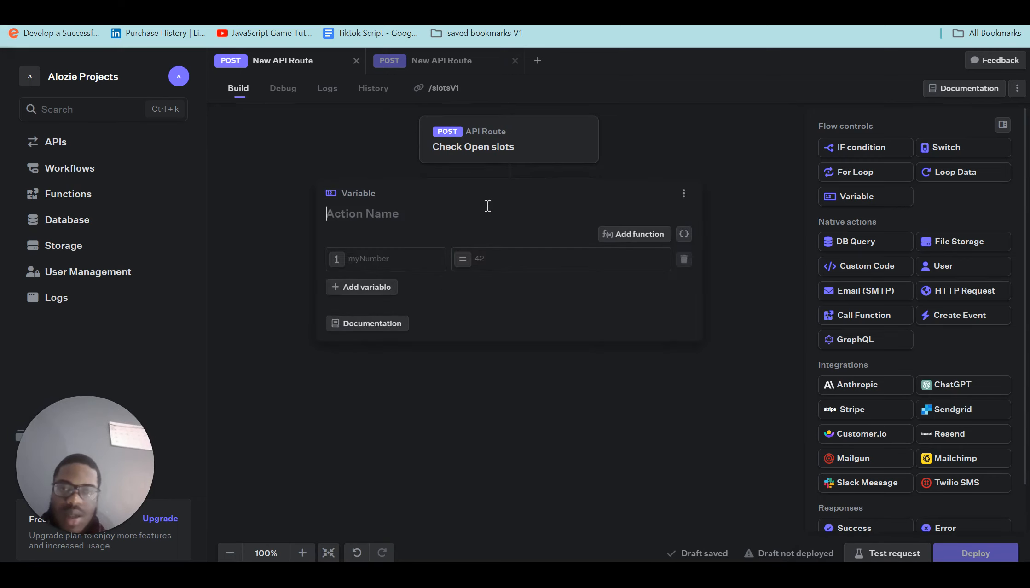
left_click(399, 262)
type("start")
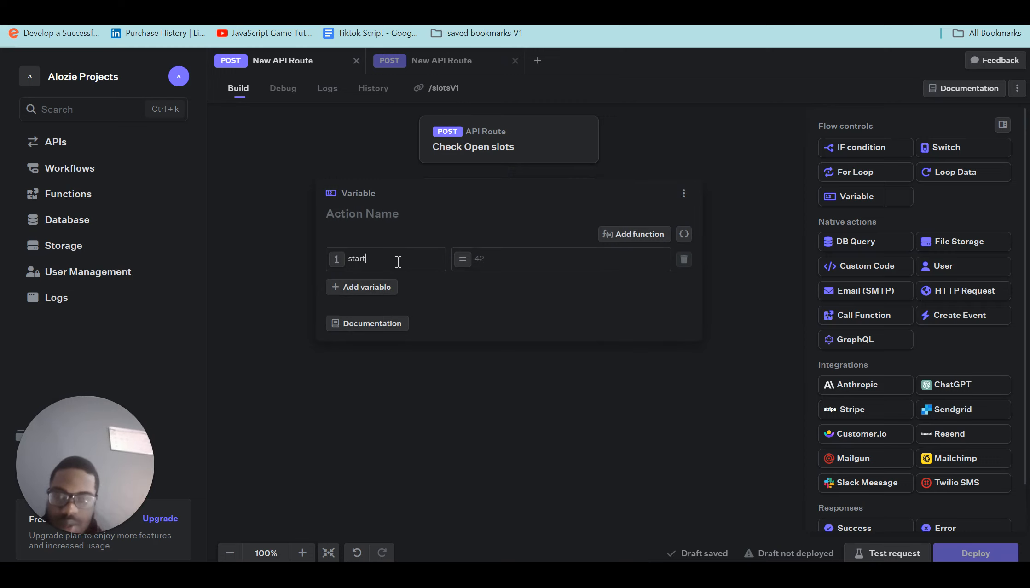
left_click(341, 265)
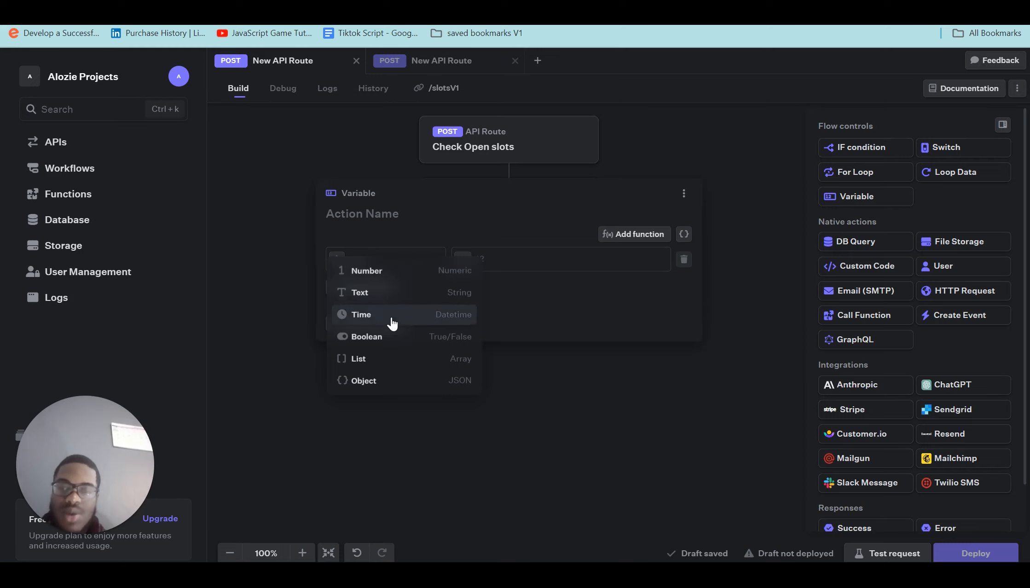
left_click(389, 294)
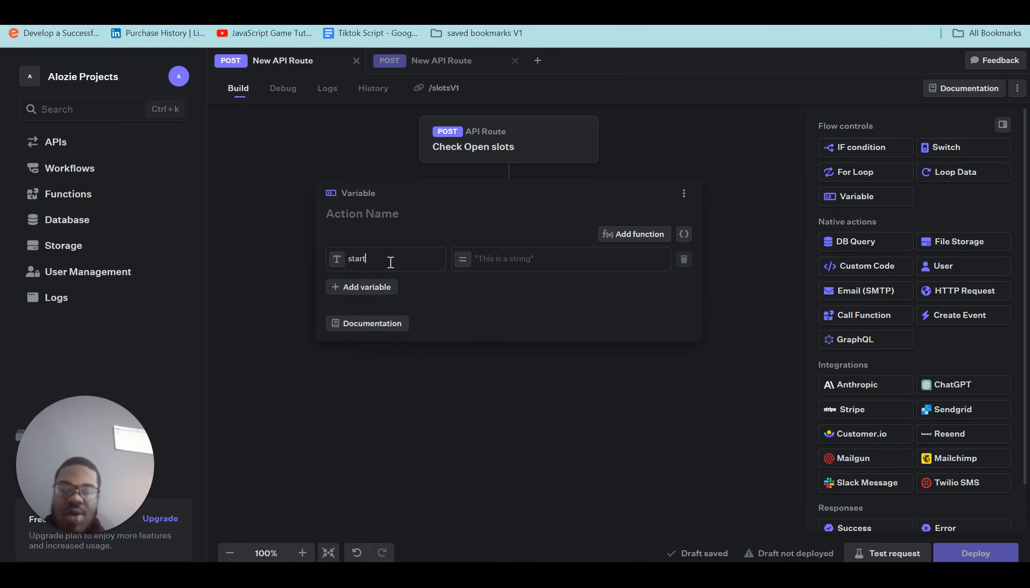
Name the variable startTime and set its value to {{$body.startTime}}
left_click(391, 263)
type("start")
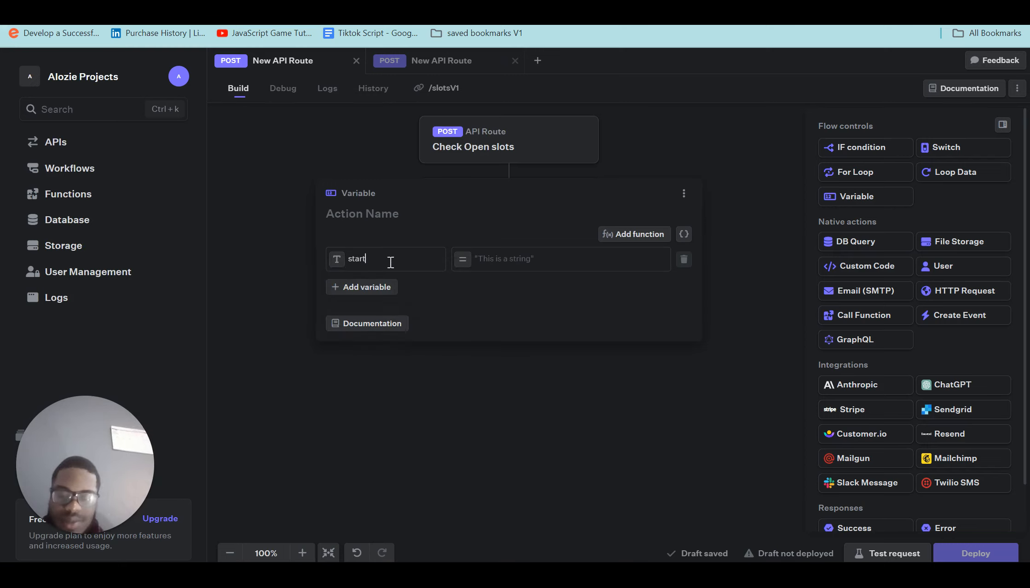
key("Caps_Lock")
type("T")
key("Caps_Lock")
type("ime")
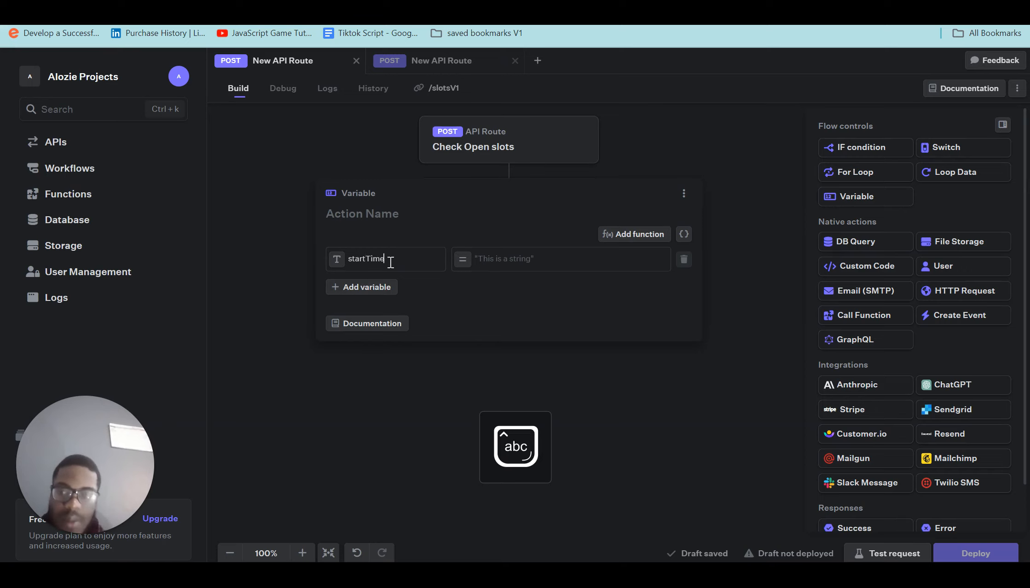
left_click(515, 251)
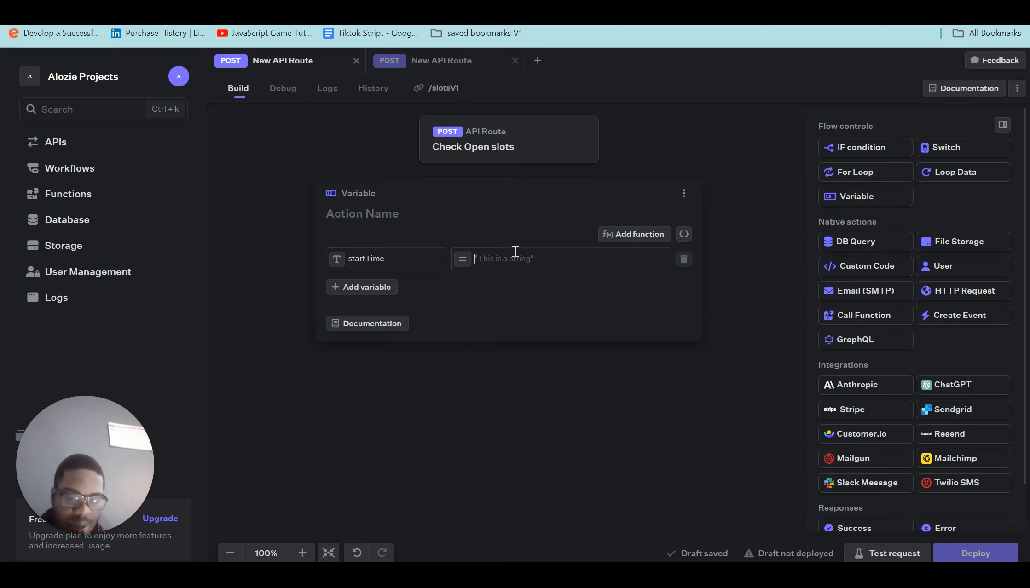
type("{{$body")
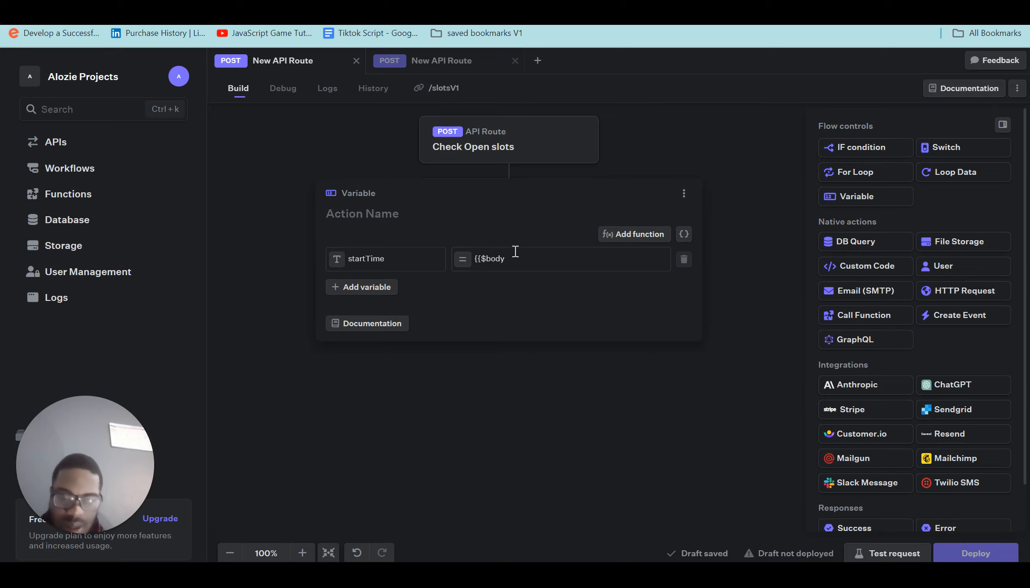
type(".start")
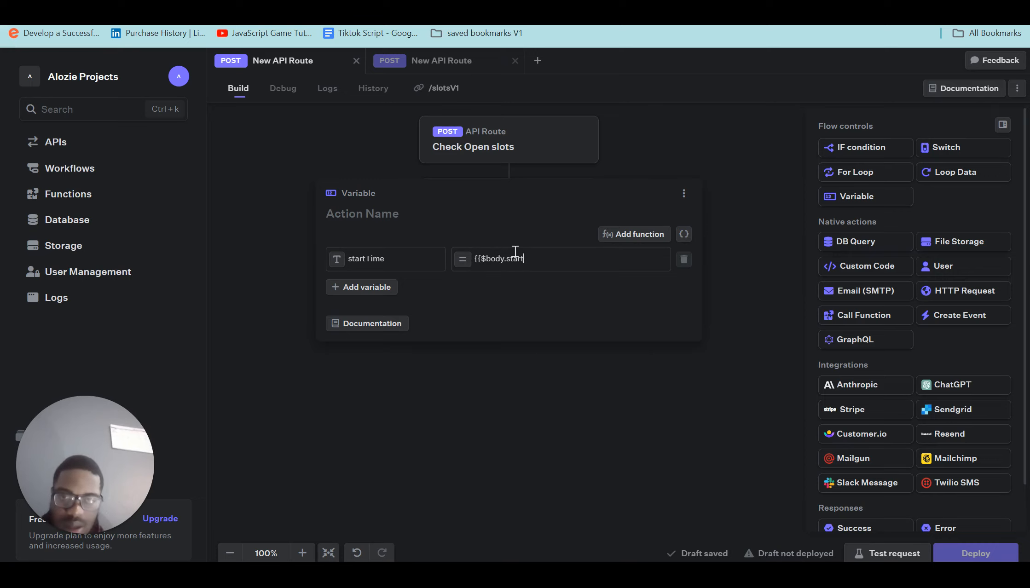
type("Time")
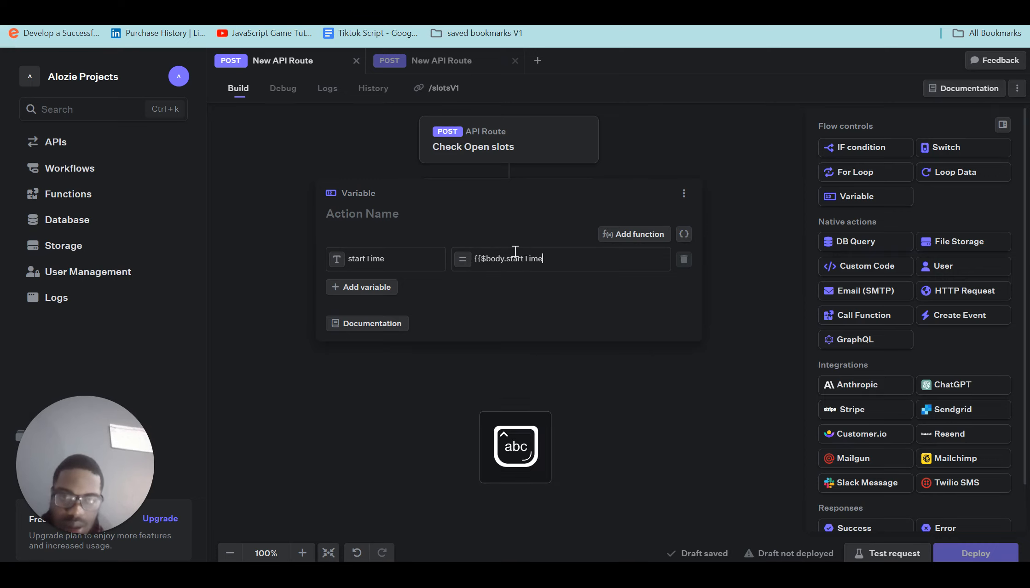
type("}}")
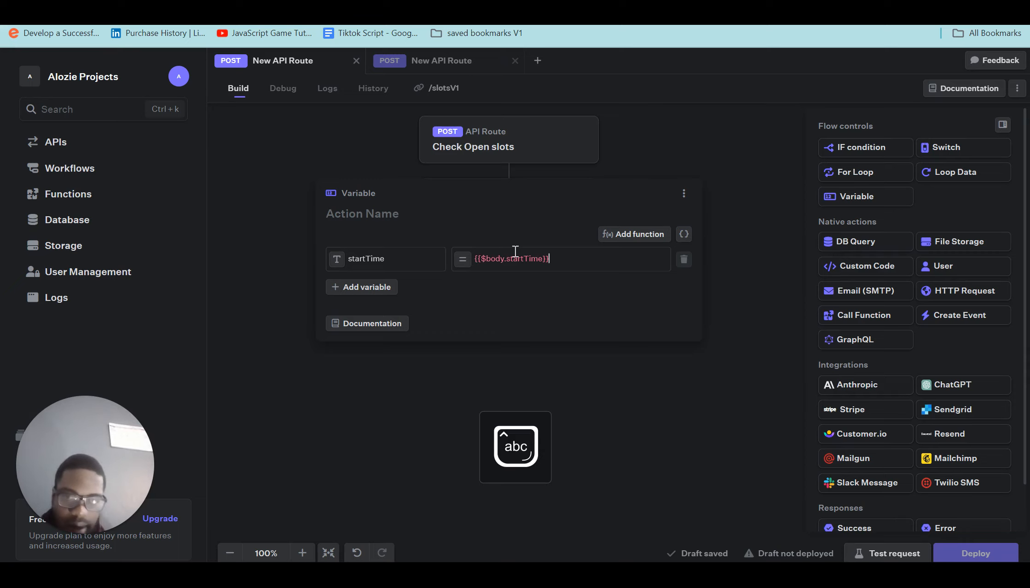
Add a second variable for endTime and title the step 'Open Slots Variables'
left_click(367, 287)
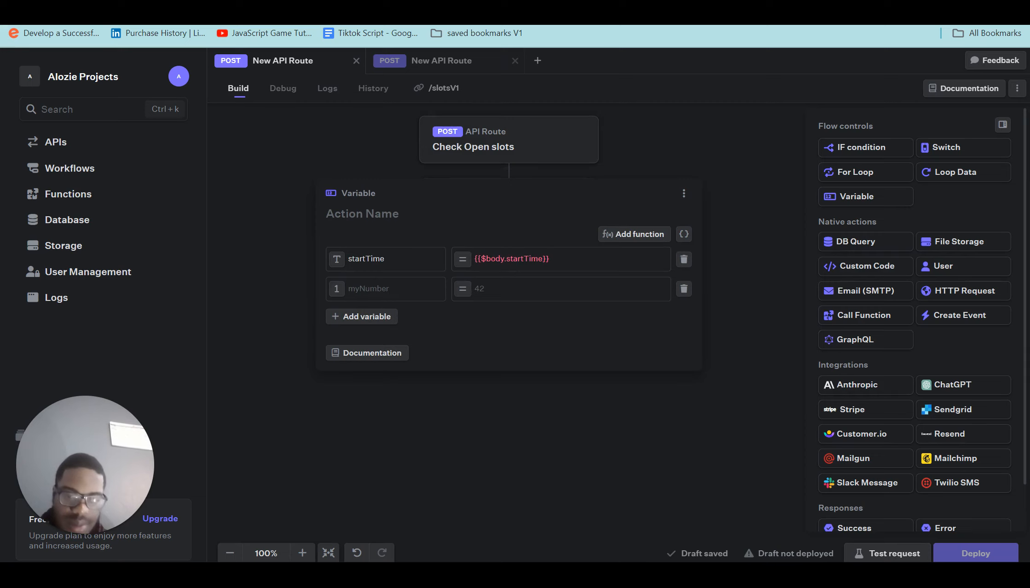
type("lots V")
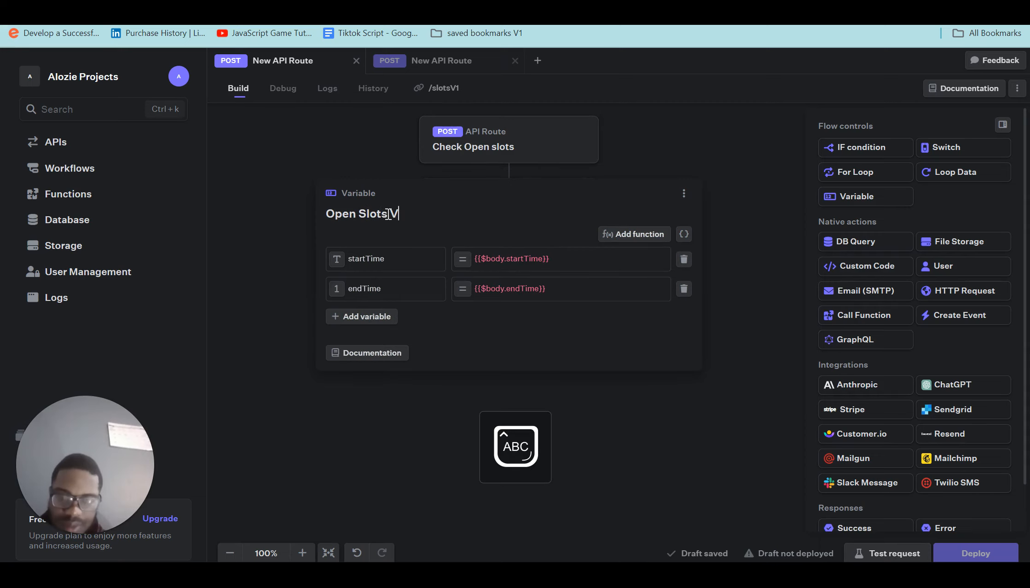
type("ariables")
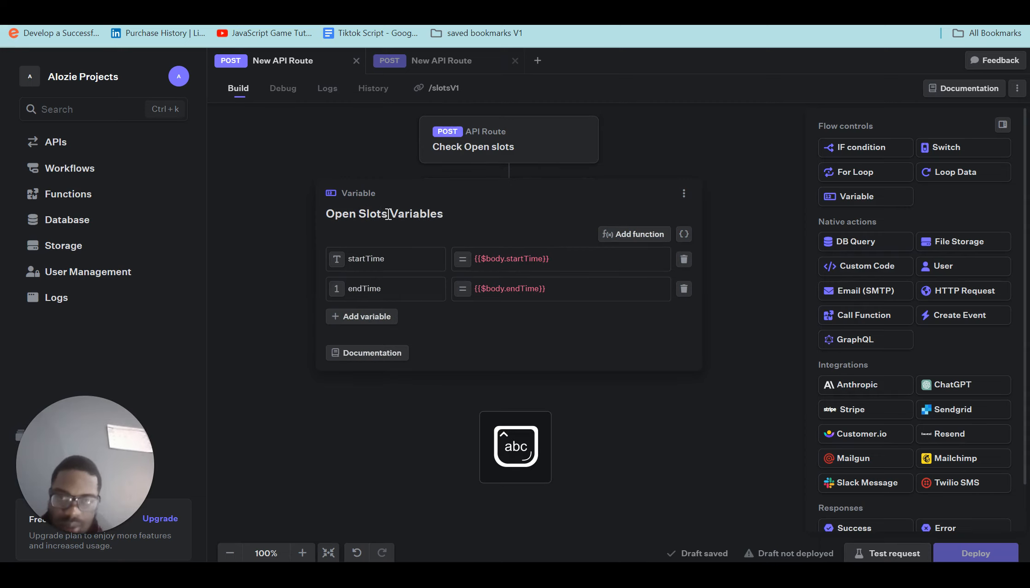
left_click(449, 455)
left_click(510, 271)
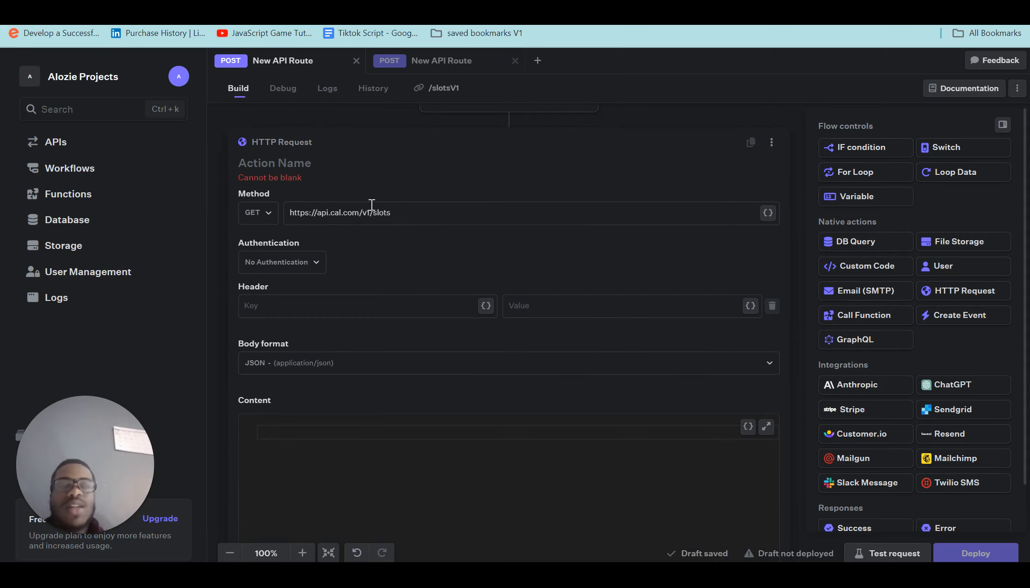
Give the HTTP Request action the name 'SlotsApi'
left_click(349, 168)
key("Caps_Lock")
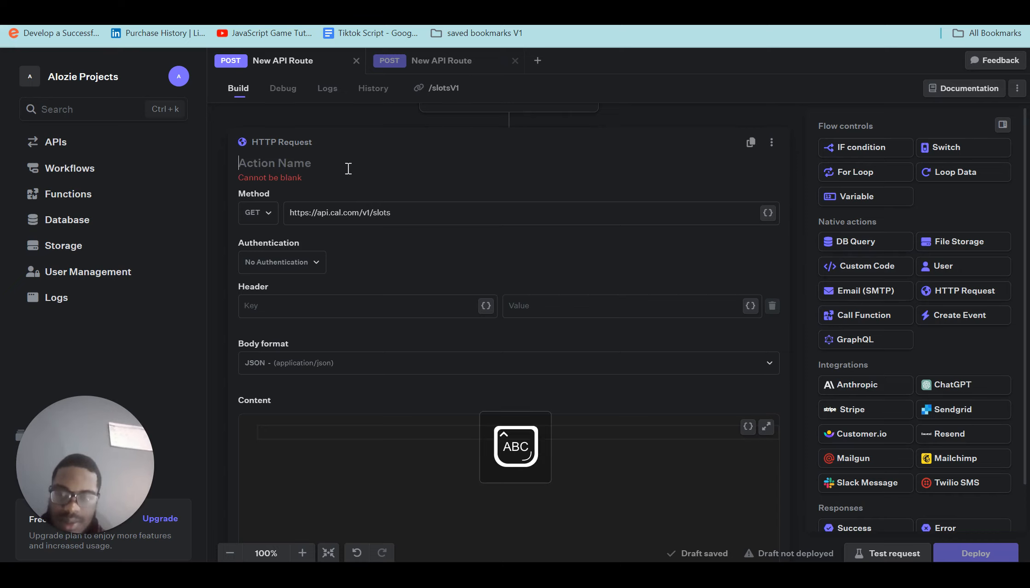
type("A")
key("BackSpace")
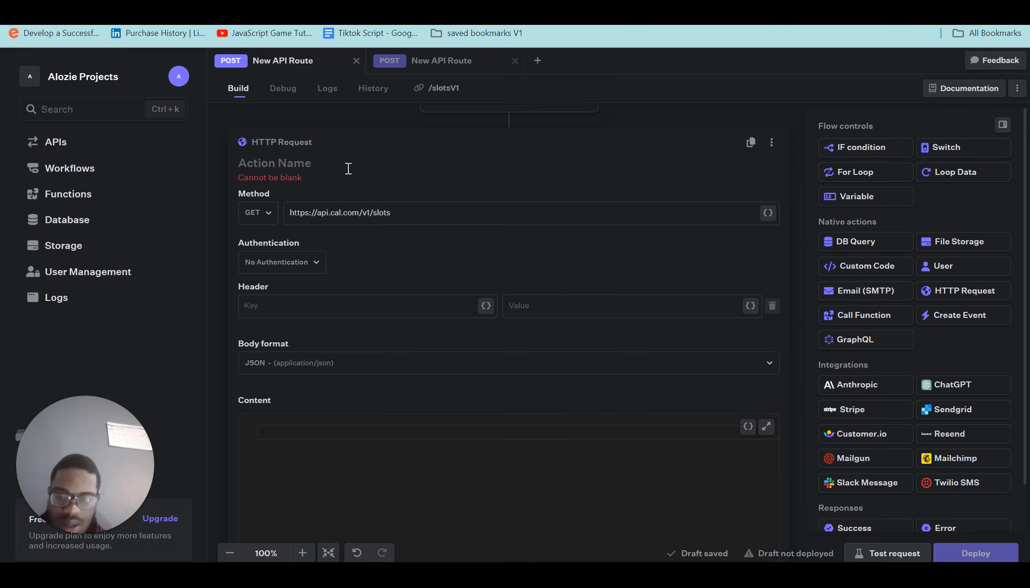
key("Caps_Lock")
type("ope")
key("BackSpace")
key("BackSpace")
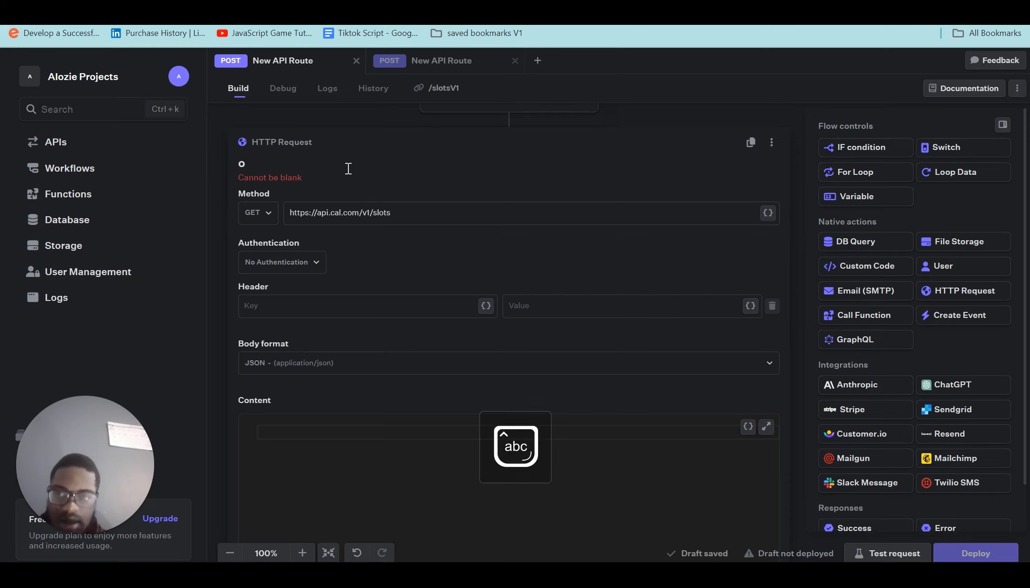
key("BackSpace")
key("Caps_Lock")
type("S")
key("Caps_Lock")
type("lo")
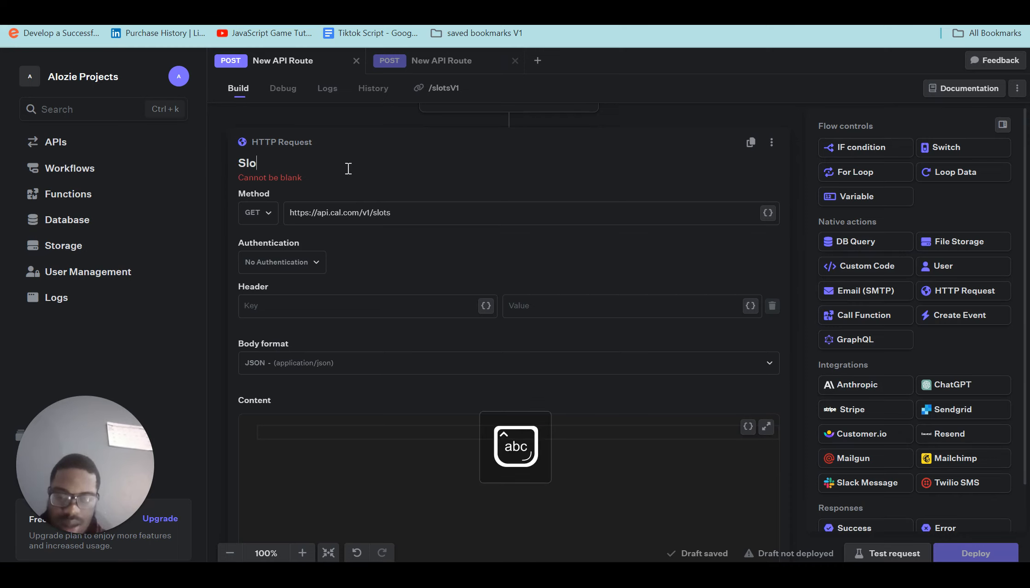
type("ts")
key("Caps_Lock")
type("A")
key("Caps_Lock")
type("pi")
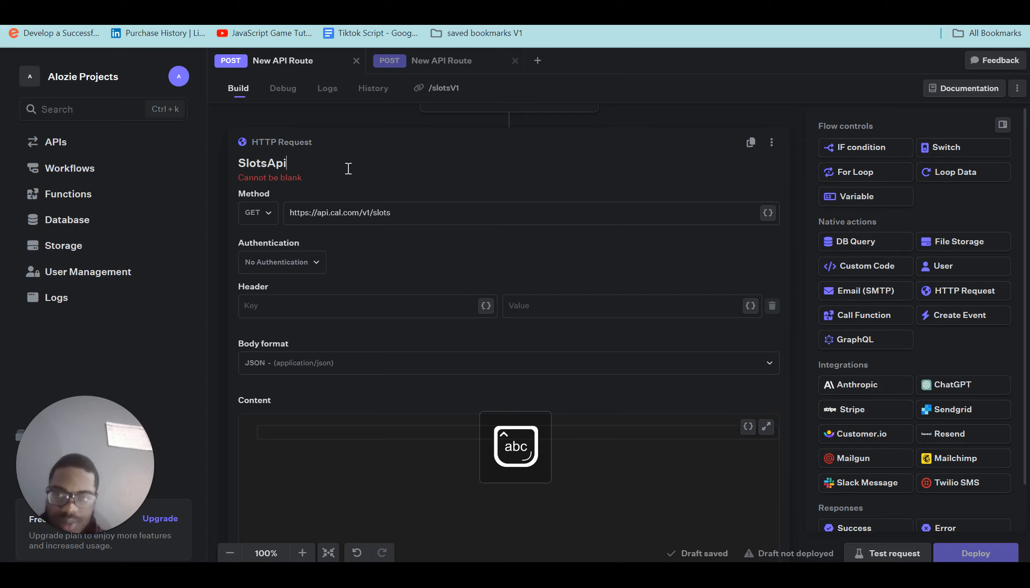
Move down to the request's header key and body content fields
scroll(370, 322, "down", 1)
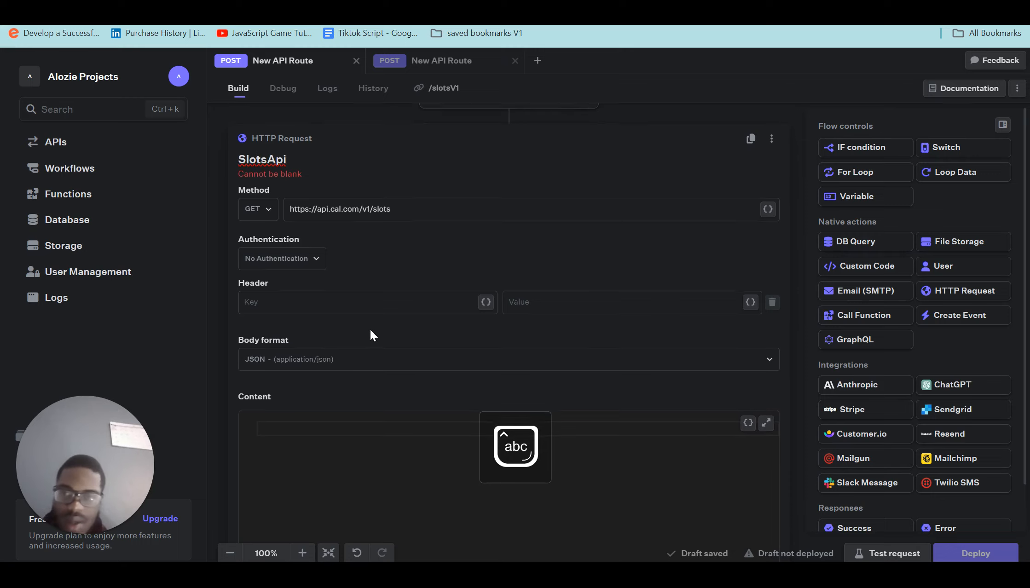
left_click(362, 302)
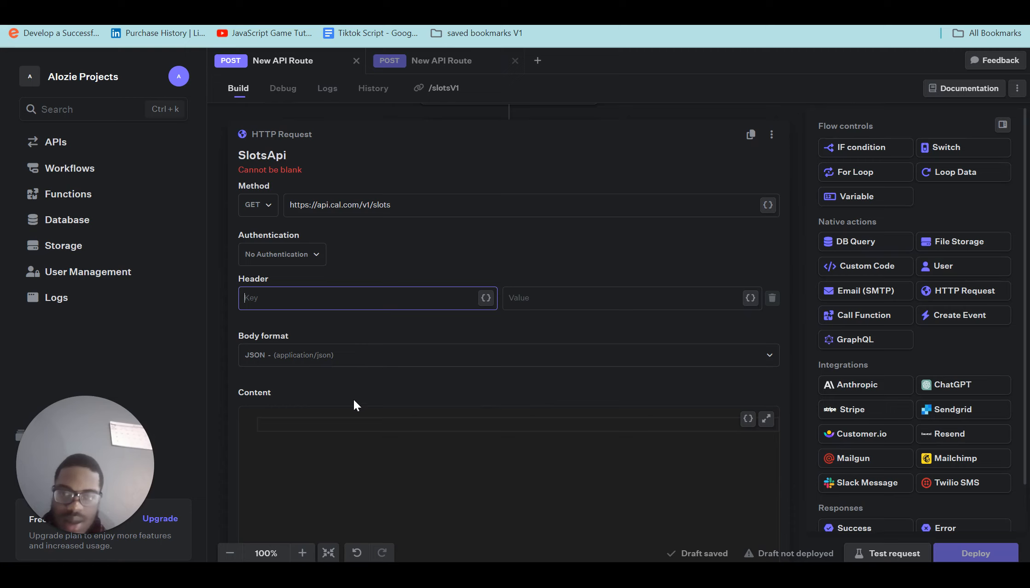
left_click(349, 425)
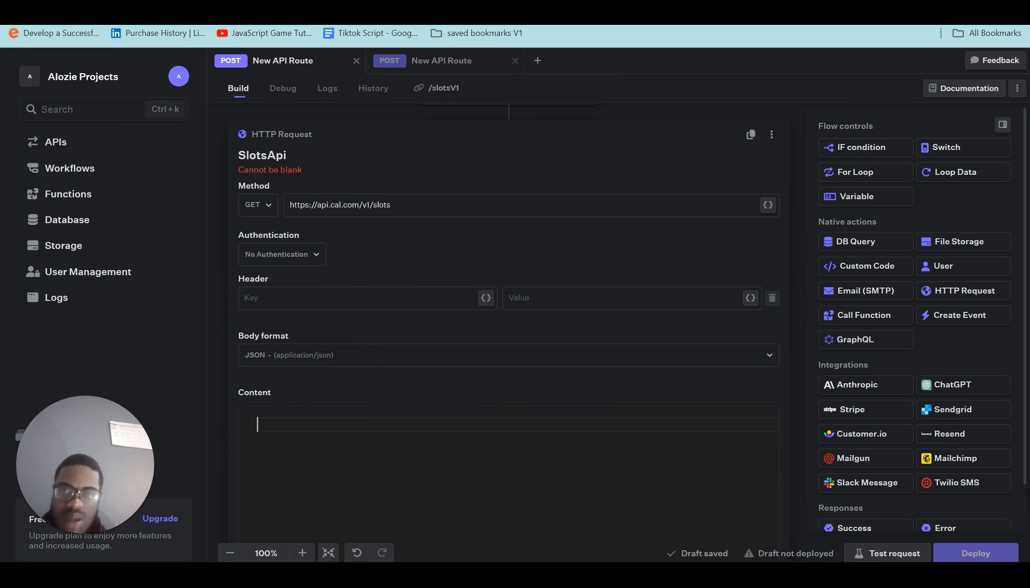
mouse_move(691, 572)
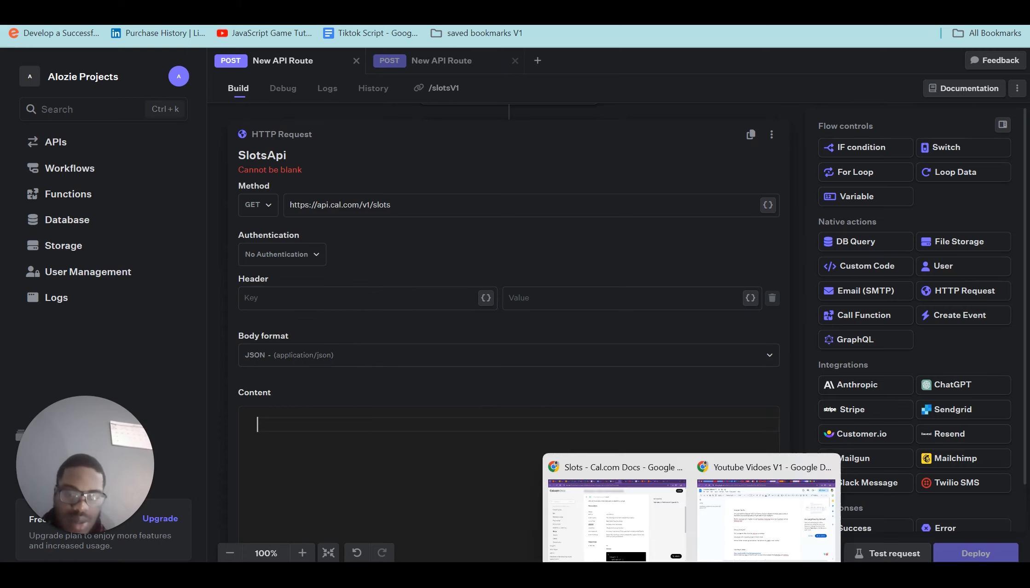
left_click(655, 517)
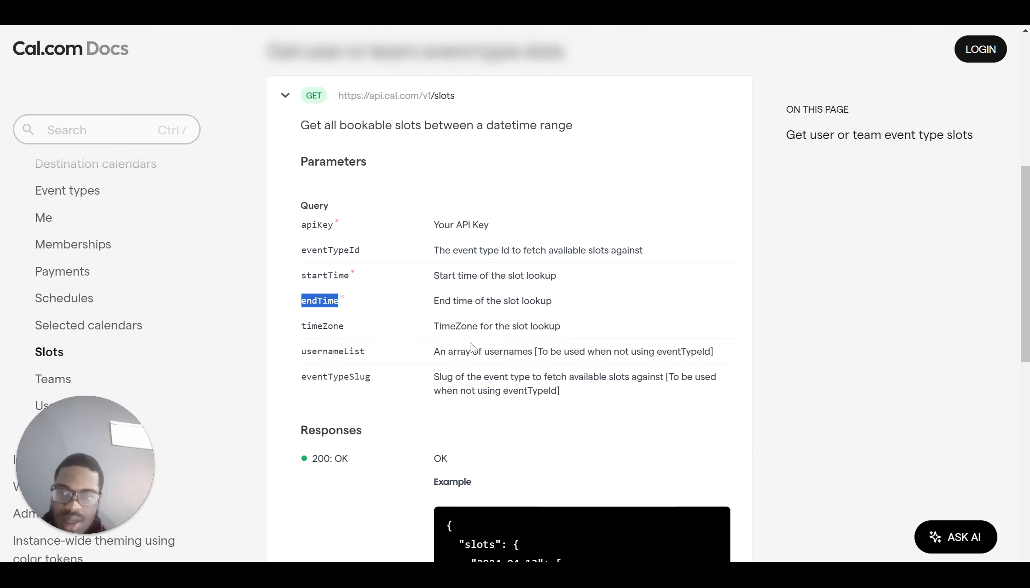
scroll(470, 343, "up", 2)
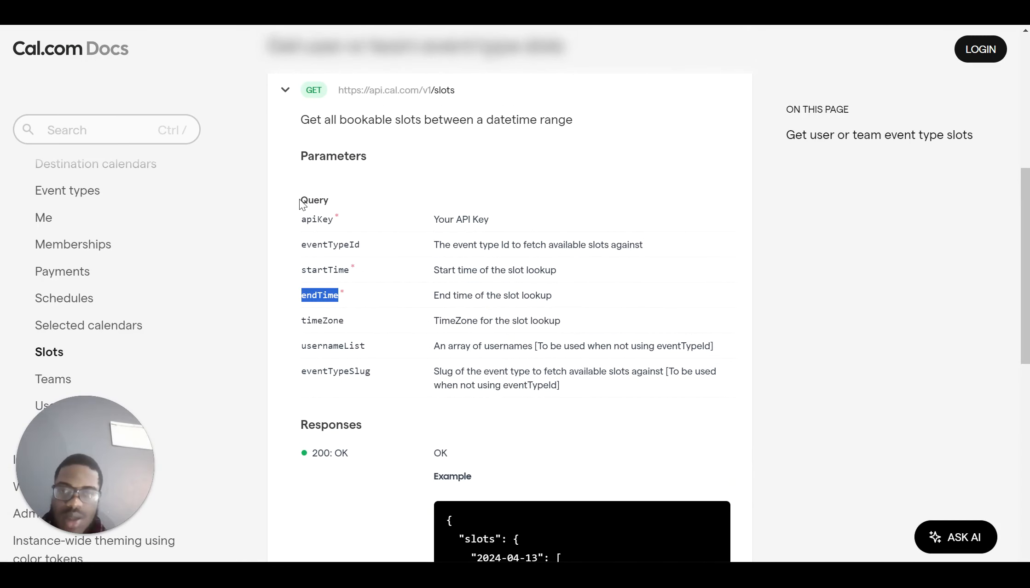
left_click_drag(300, 201, 324, 203)
scroll(322, 205, "up", 4)
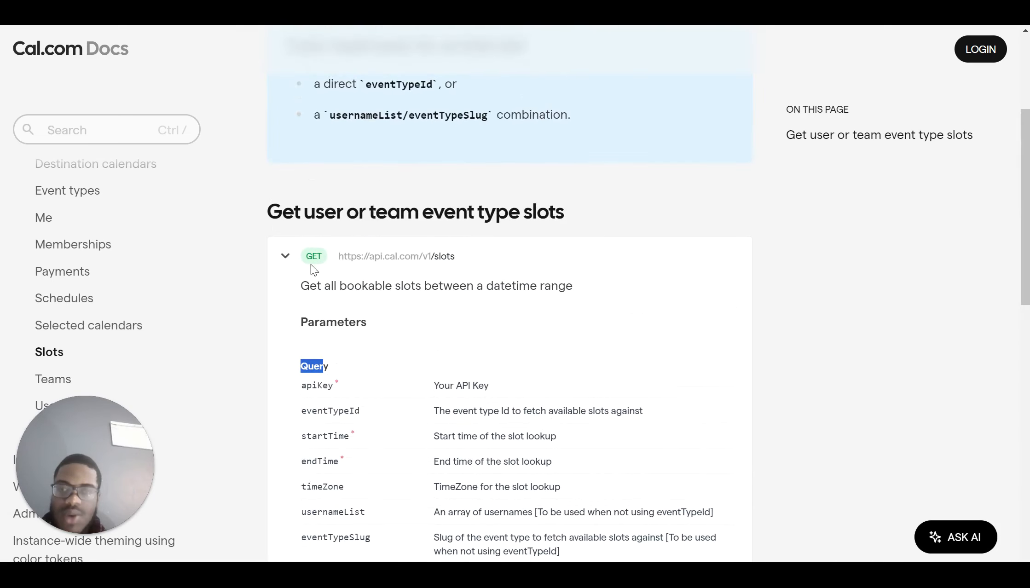
scroll(298, 248, "down", 2)
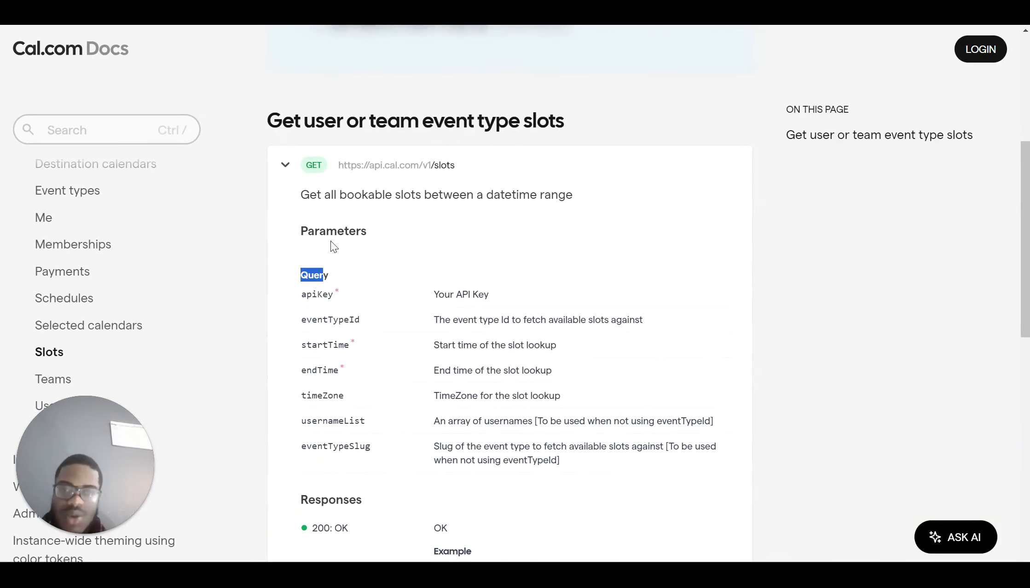
mouse_move(662, 574)
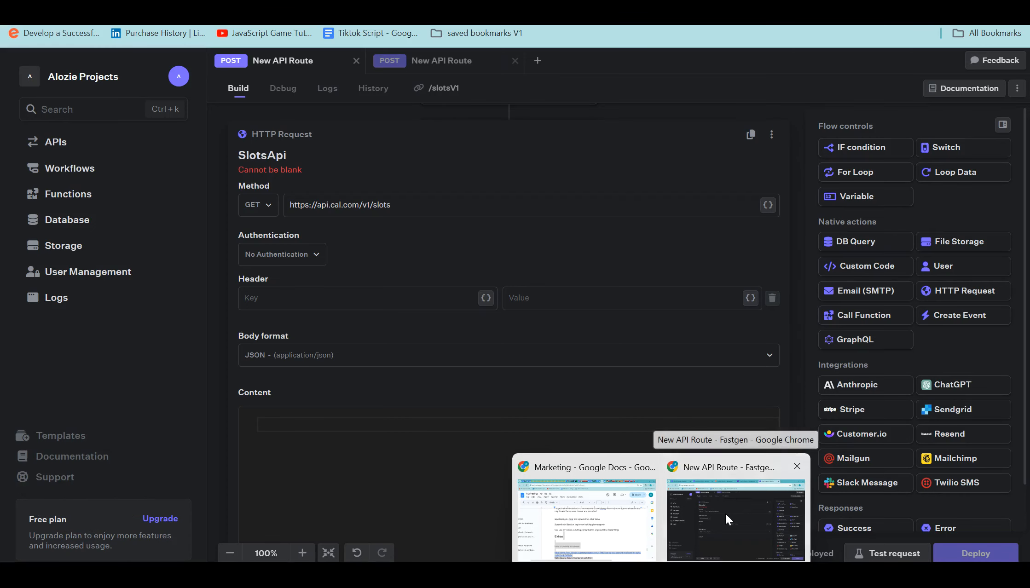
Reload the crashed Fastgen tab so the Check Calendar route at /availability loads again
left_click(725, 514)
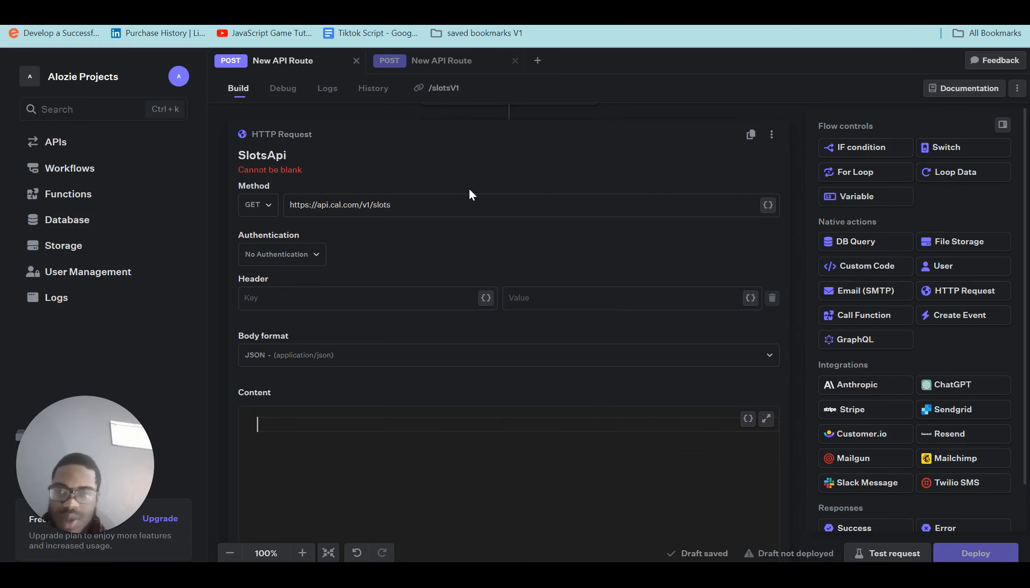
left_click(454, 201)
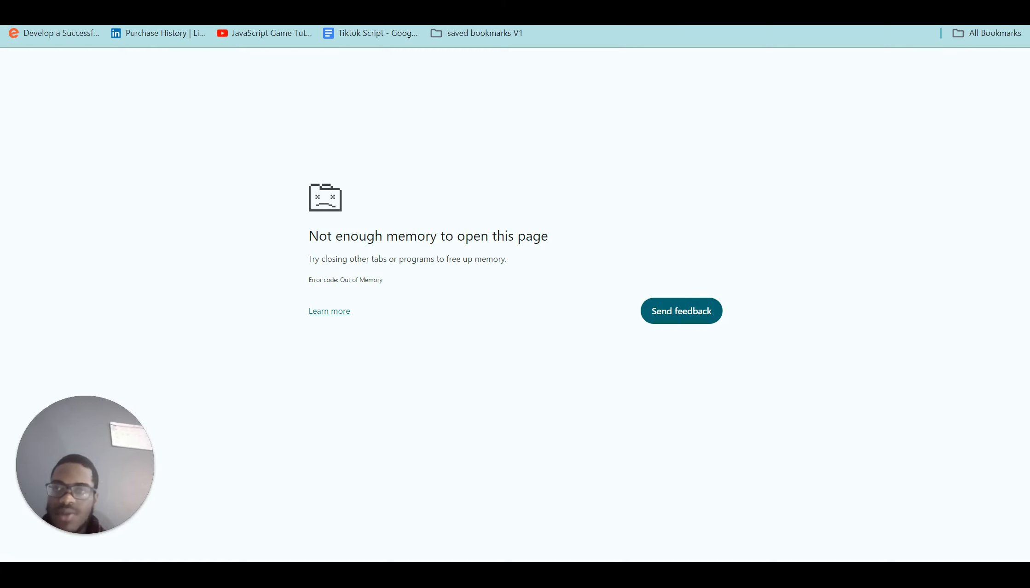
left_click(62, 10)
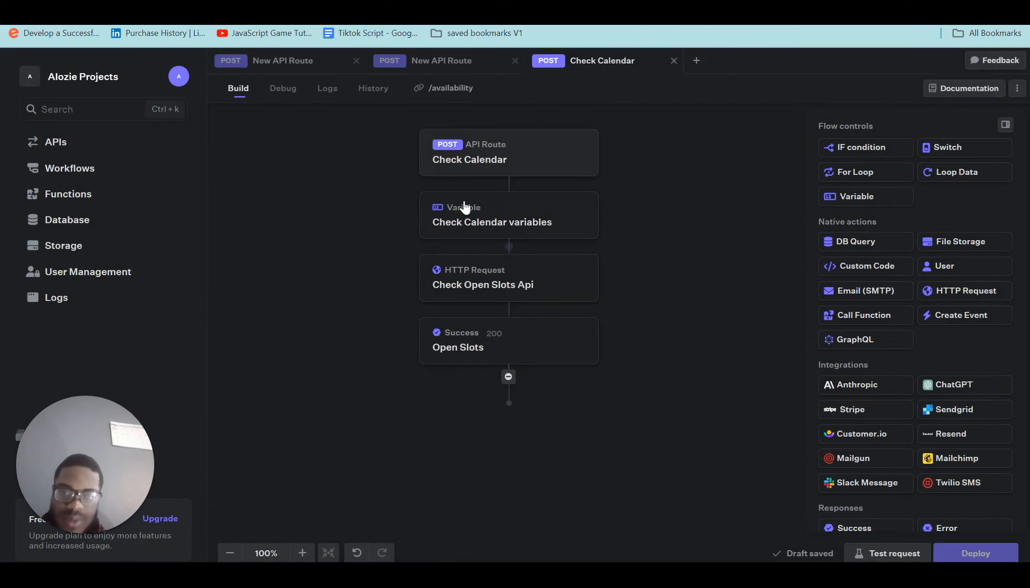
Open the Check Open Slots Api request and put the caret at the end of its URL
left_click(505, 277)
scroll(472, 187, "up", 1)
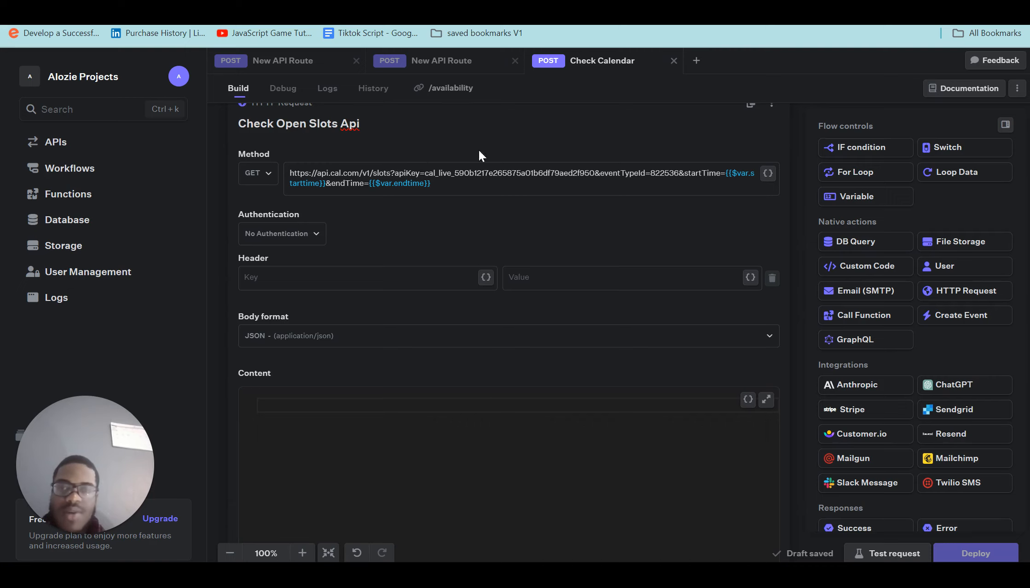
left_click(426, 184)
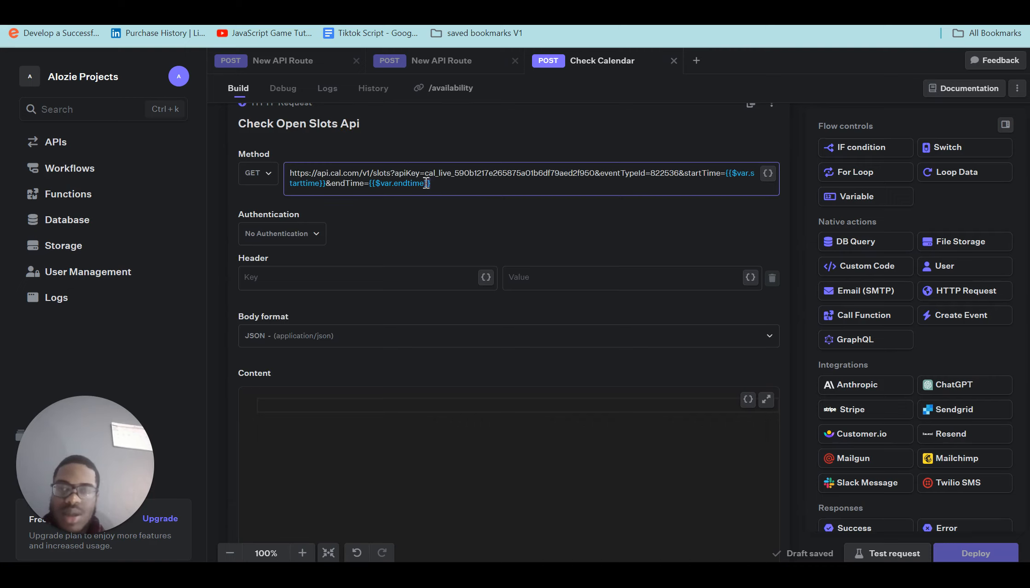
left_click_drag(427, 183, 405, 175)
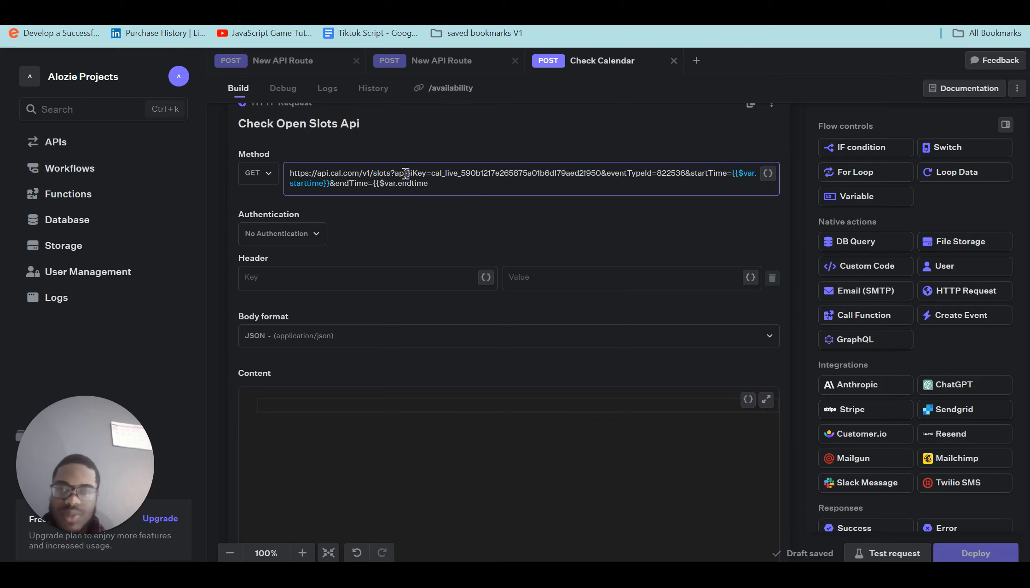
left_click(434, 189)
In the reopened Check Calendar route, add closing braces after the endtime variable in the URL
left_click(66, 143)
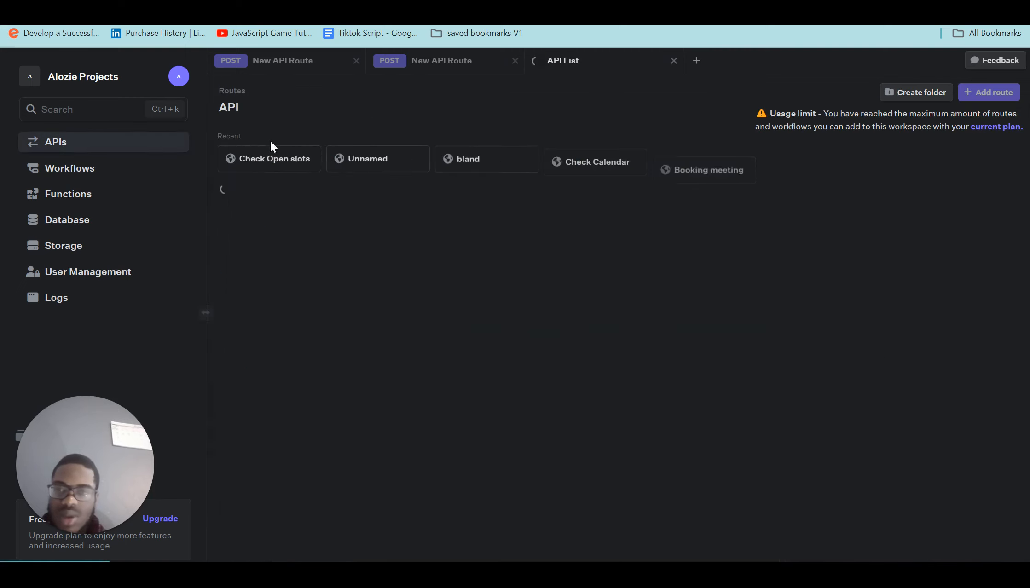
left_click(289, 305)
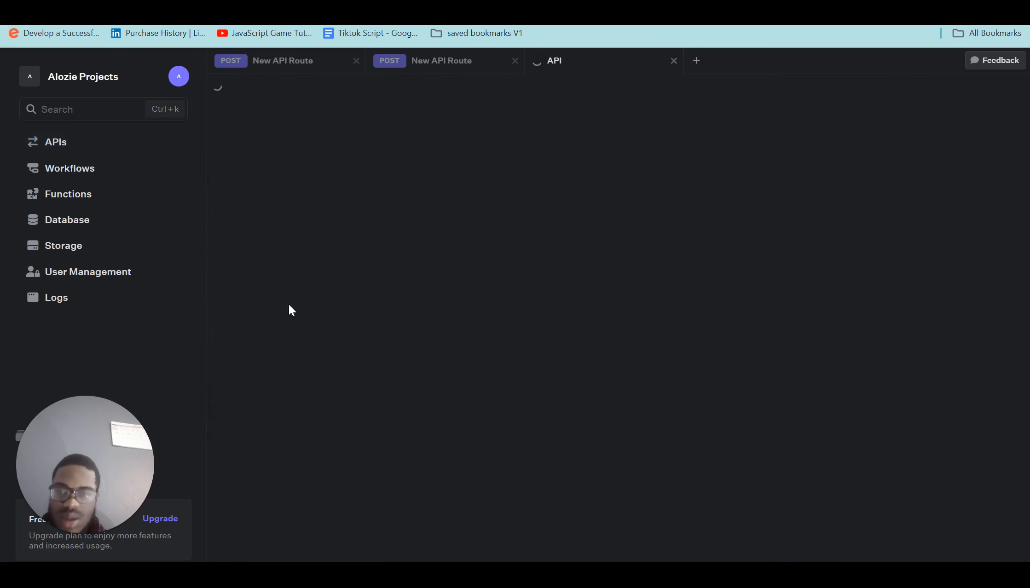
left_click(463, 276)
scroll(464, 272, "down", 5)
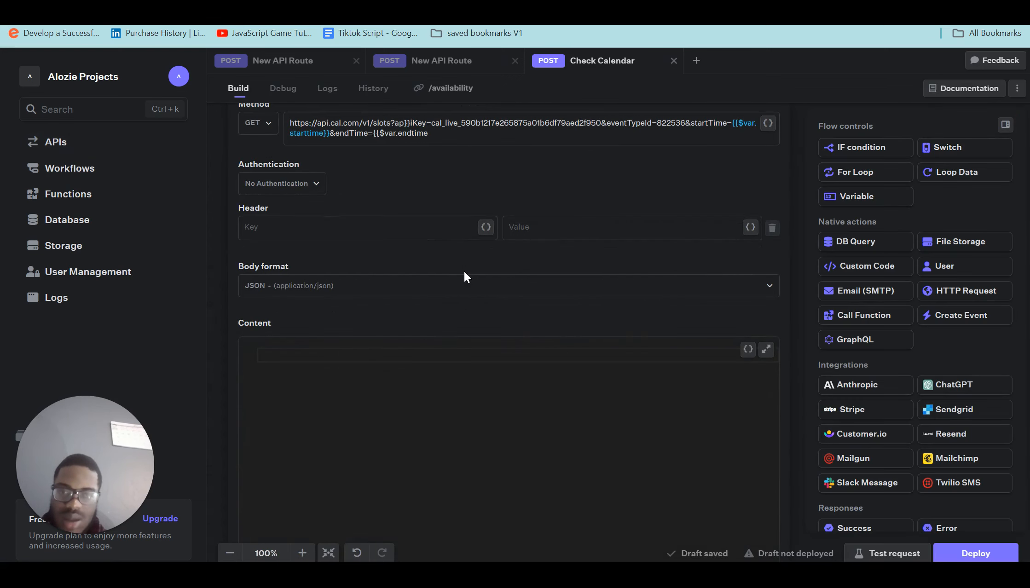
left_click(436, 138)
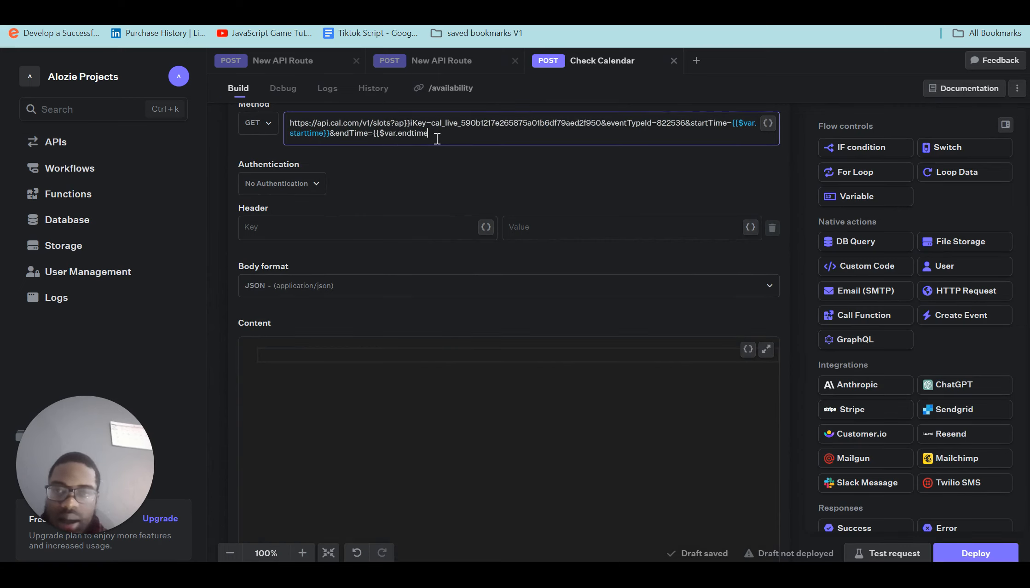
type("}}")
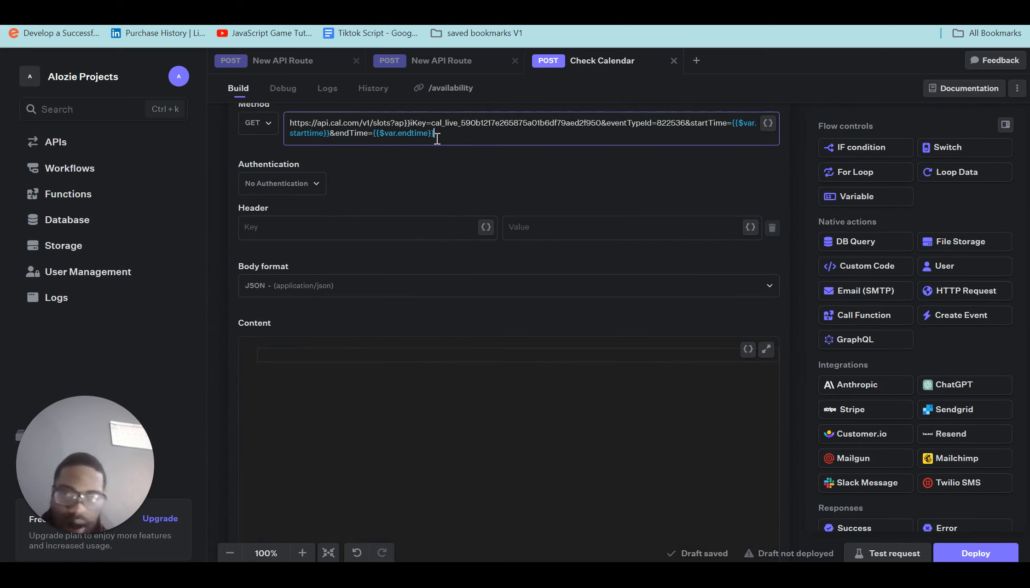
Select the whole request URL and go back to the slotsV1 route tab
left_click_drag(437, 139, 340, 108)
key("ctrl+c")
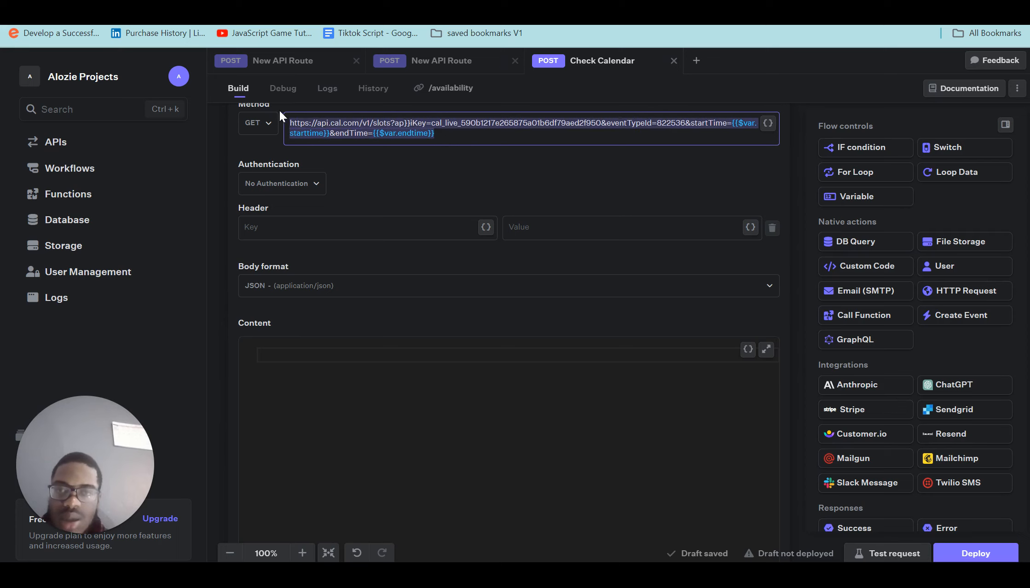
scroll(356, 197, "up", 1)
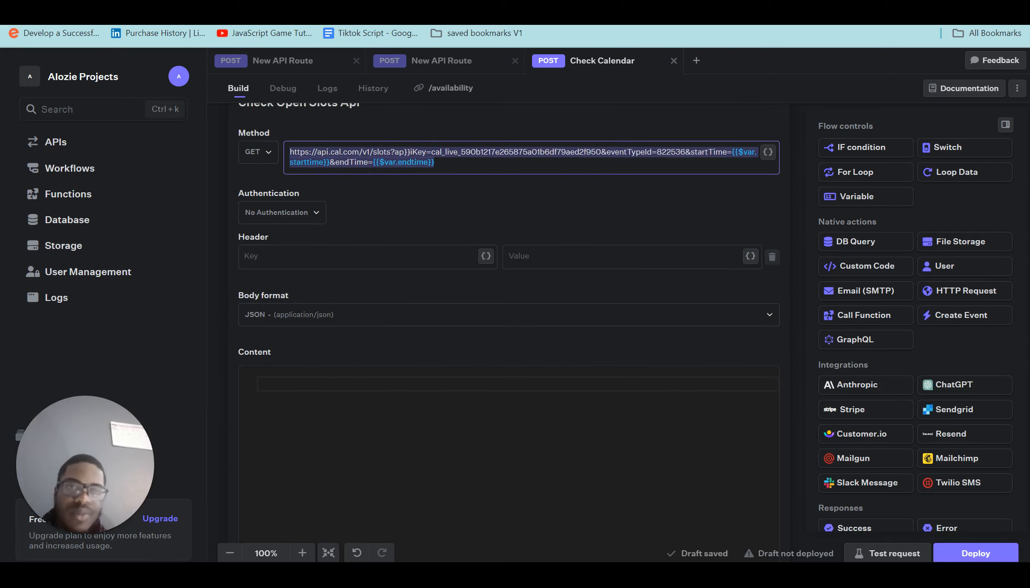
key("ctrl+Tab")
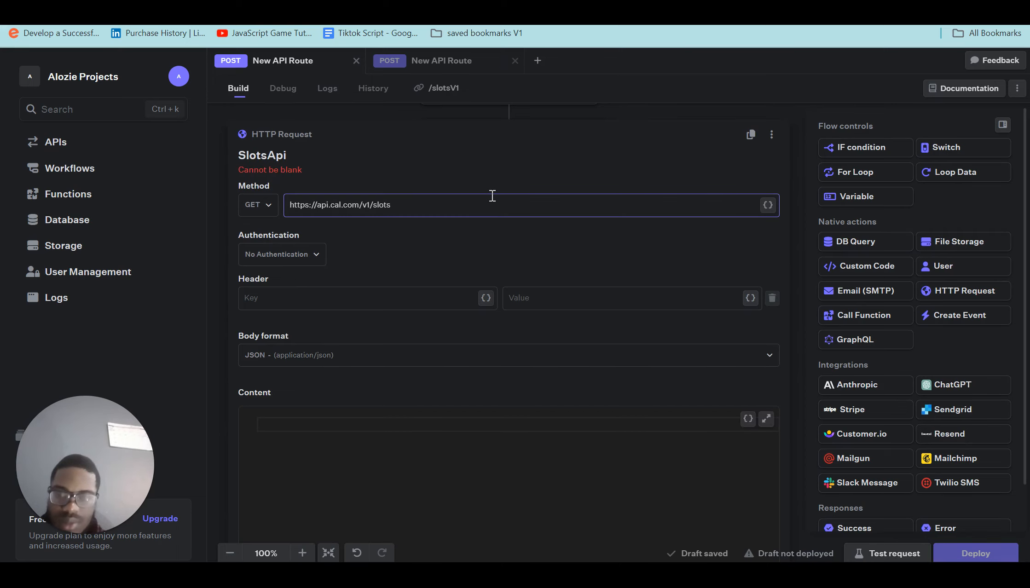
Replace the SlotsApi URL with the full /v1/slots query: apiKey, eventTypeId 822536, startTime and endTime
key("ctrl+v")
left_click_drag(571, 219, 289, 205)
key("ctrl+v")
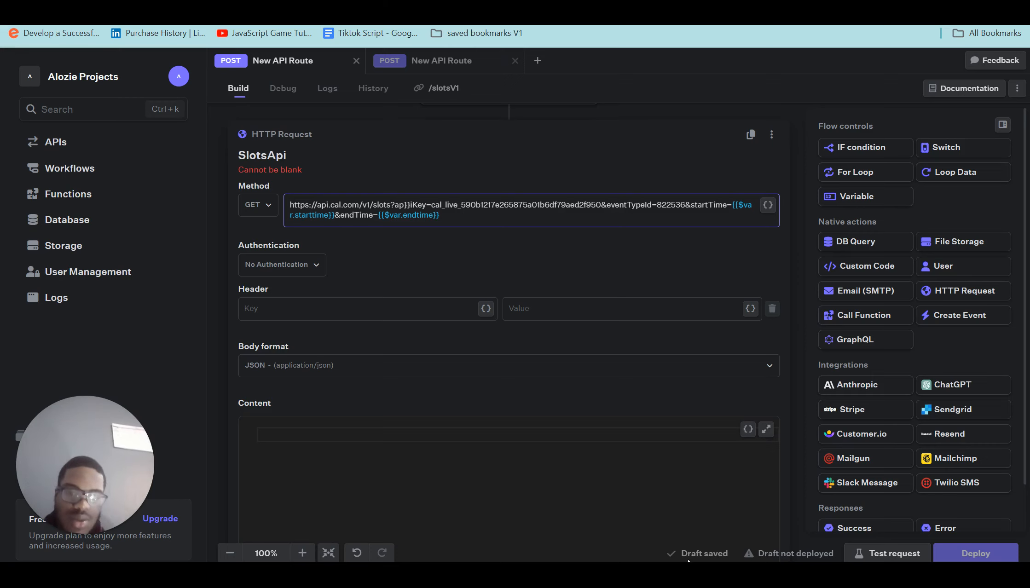
In Cal.com, open the 30 Min Meeting event type's setup (30 minutes, slug 30min, Cal Video)
mouse_move(688, 561)
left_click(636, 504)
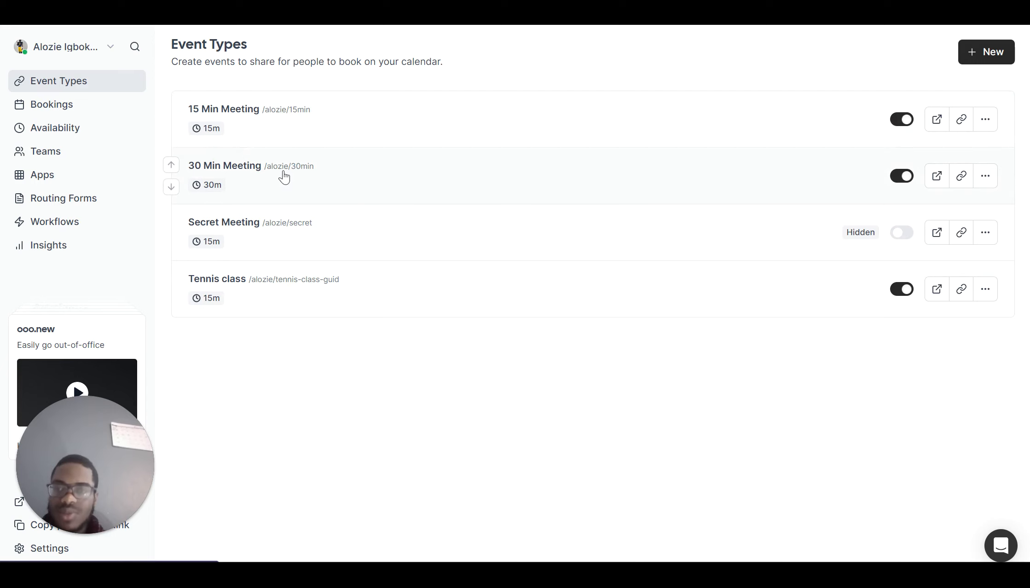
left_click(285, 177)
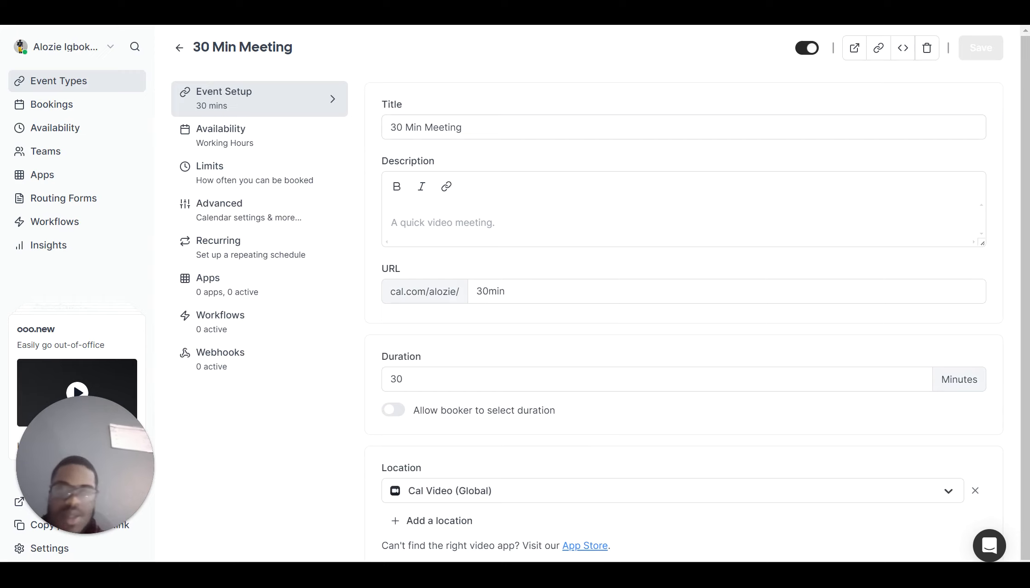
Search the web for 'google dcos' in a new Chrome tab
key("ctrl+t")
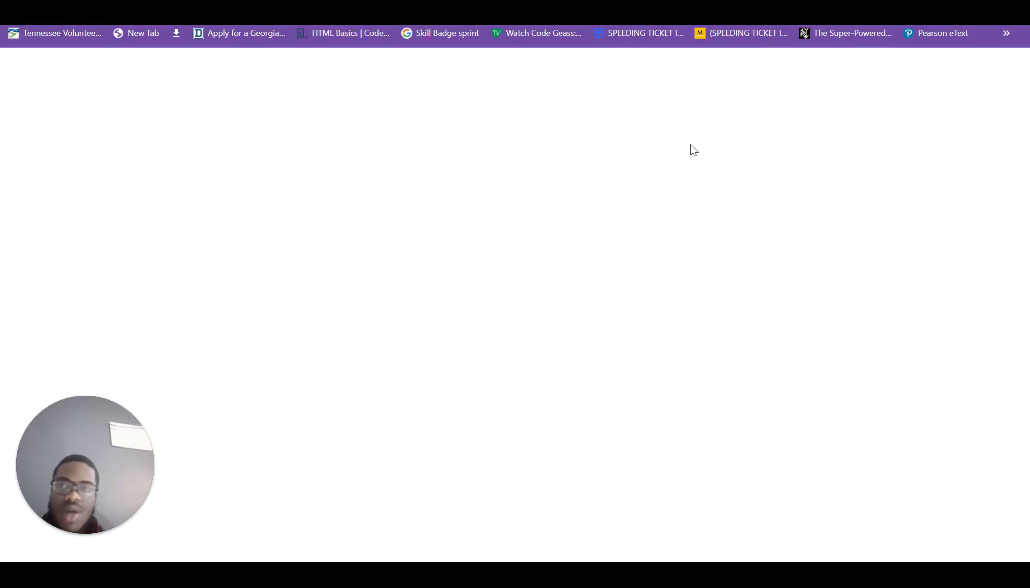
type("gooo")
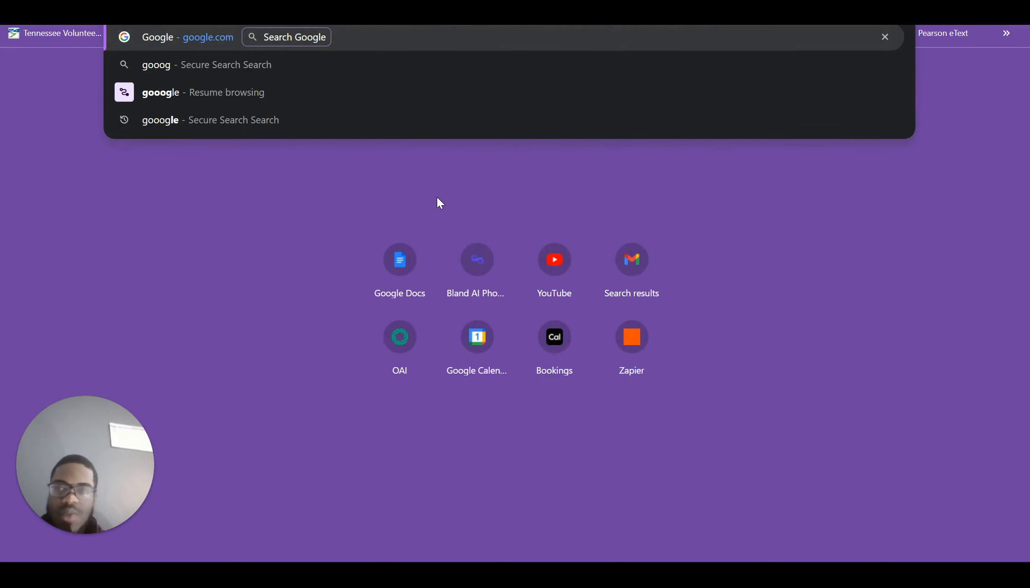
key("BackSpace")
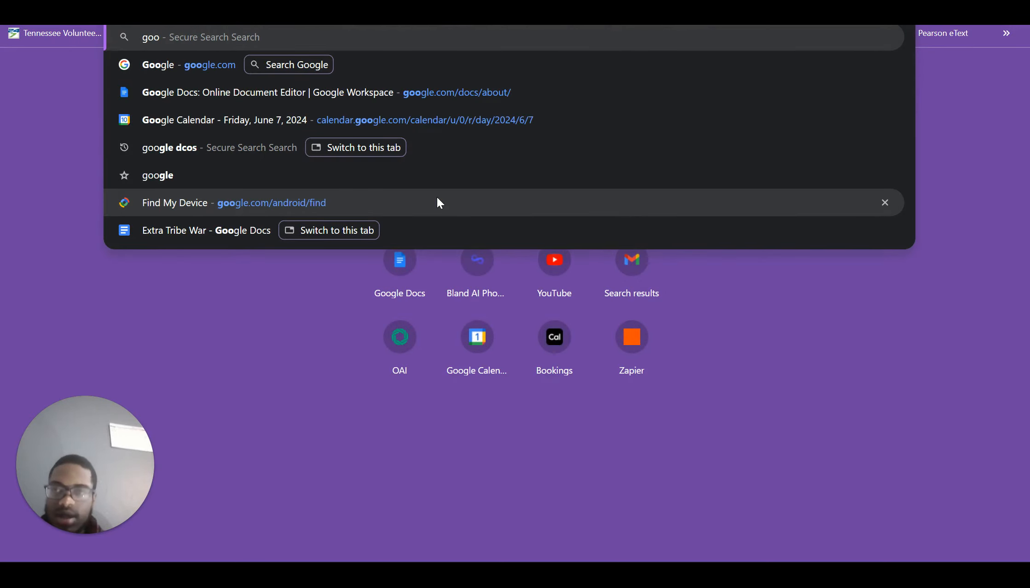
type("gle dcos")
key("Return")
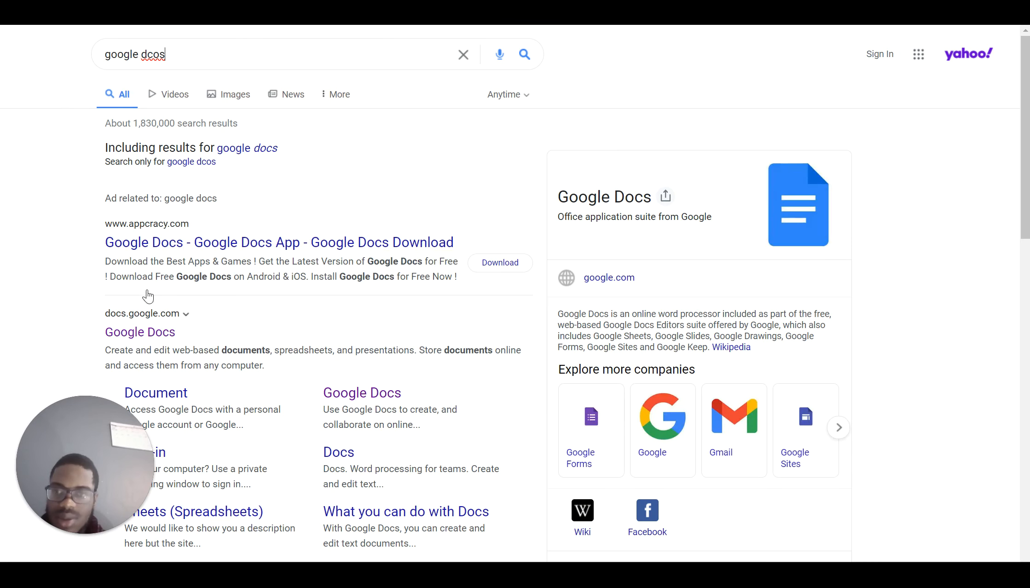
left_click(150, 331)
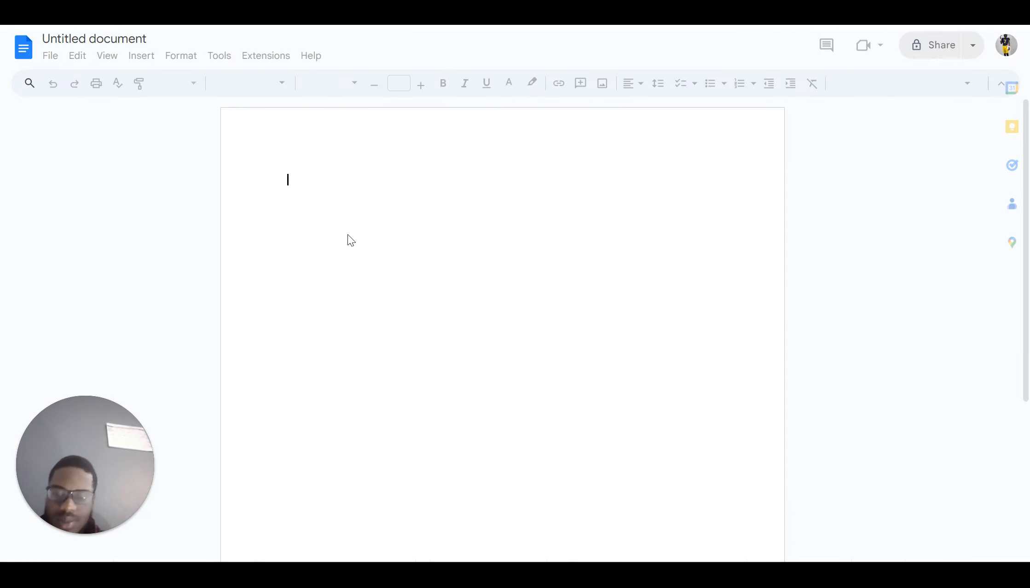
type("https://app.cal.com/event-types/822536?tabName=setup")
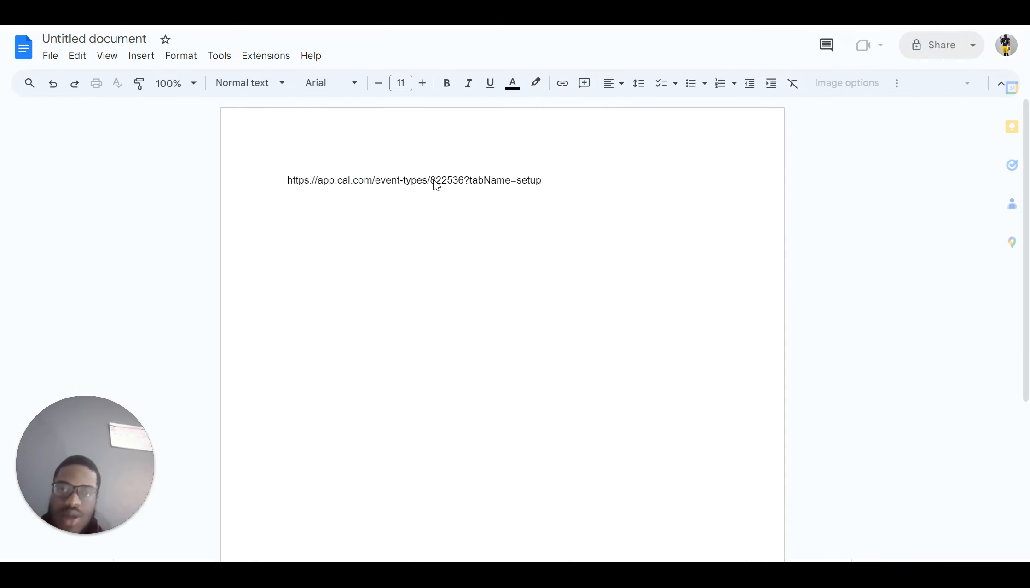
mouse_move(433, 178)
left_mouse_down()
mouse_move(449, 180)
mouse_move(418, 180)
left_mouse_up()
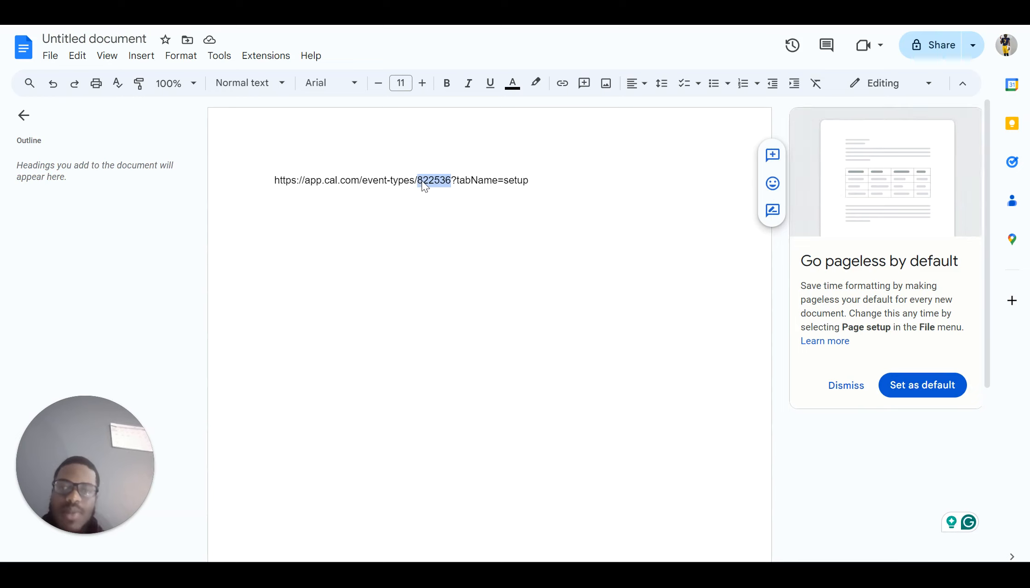
left_click(431, 182)
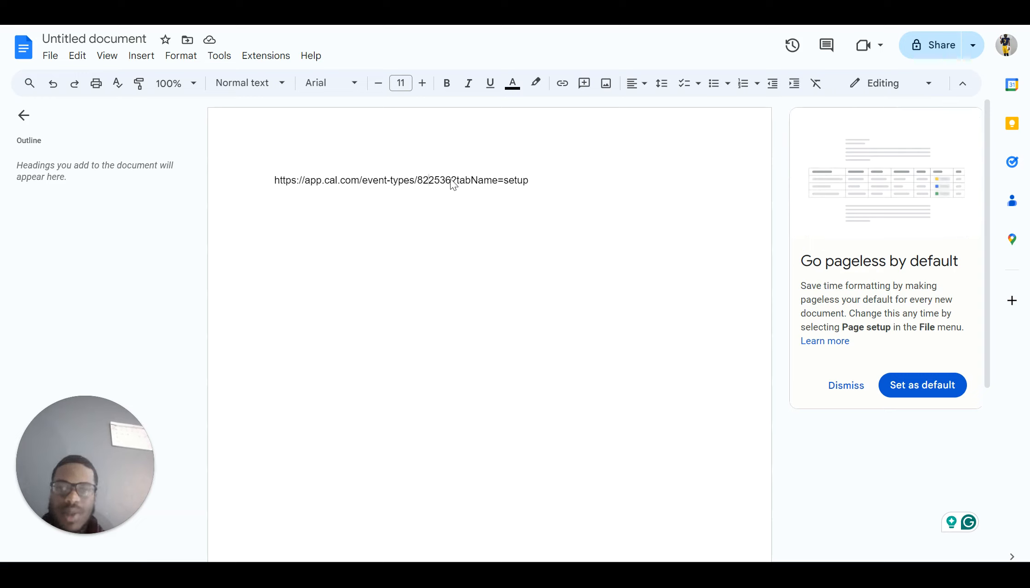
left_click(450, 179)
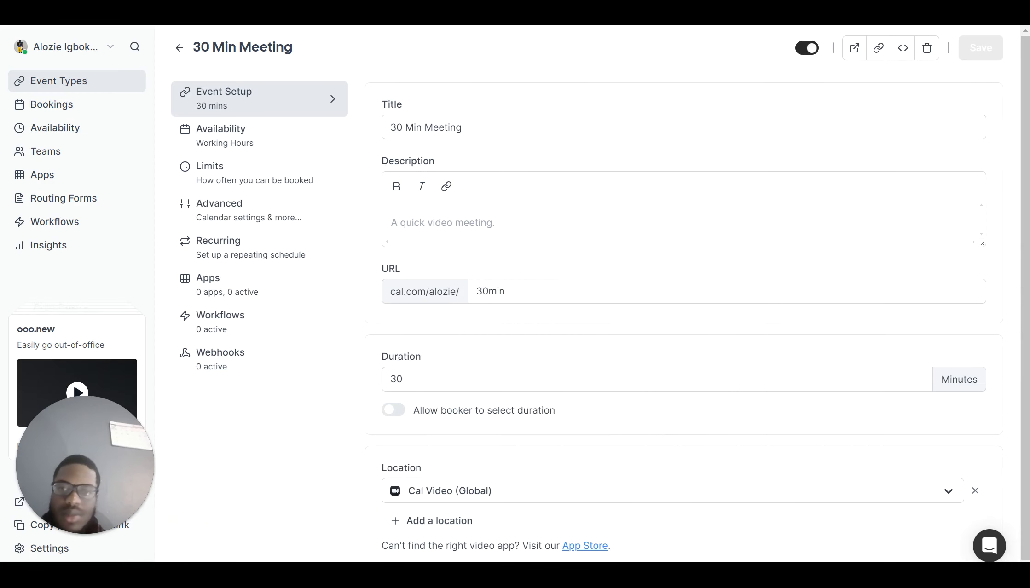
Go to My Settings > Developer > API keys, starting and then cancelling a new key
left_click(99, 56)
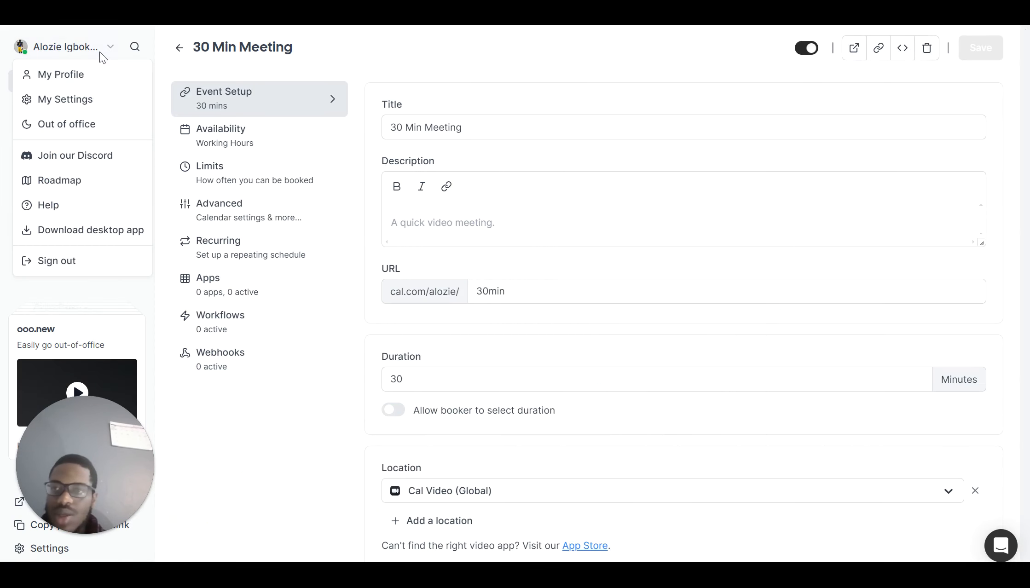
left_click(68, 107)
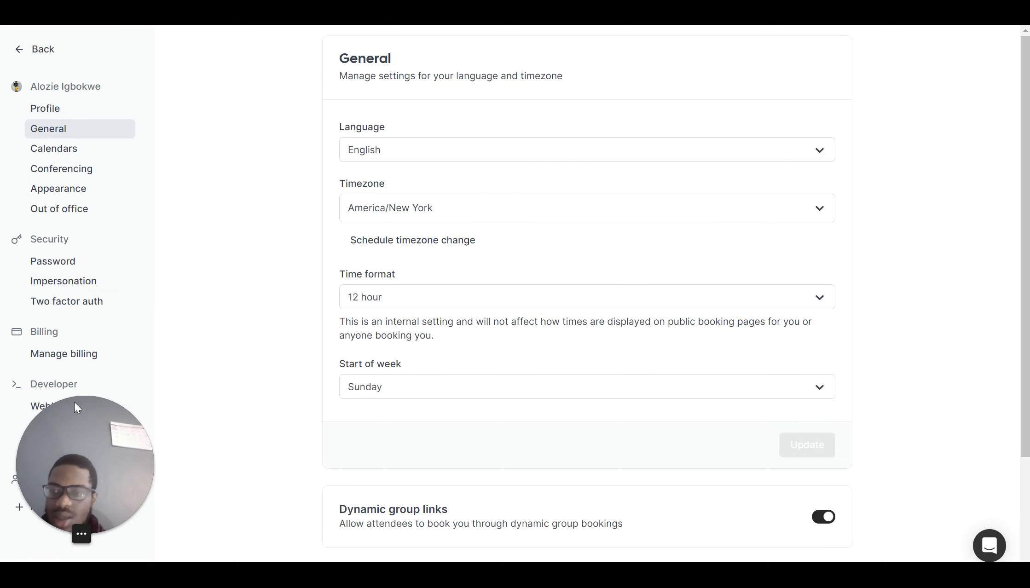
left_click_drag(74, 402, 190, 211)
left_click(49, 427)
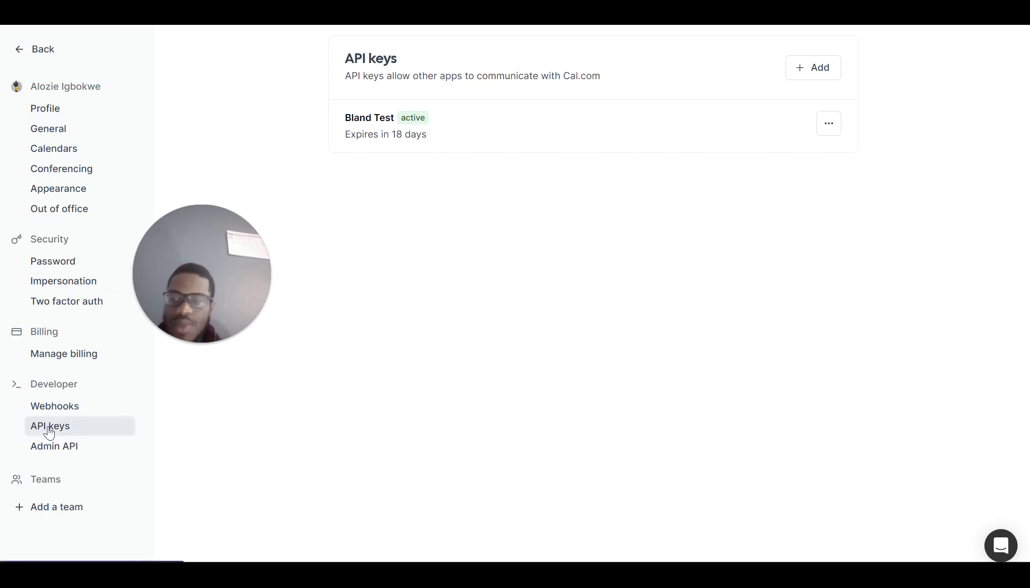
left_click(812, 68)
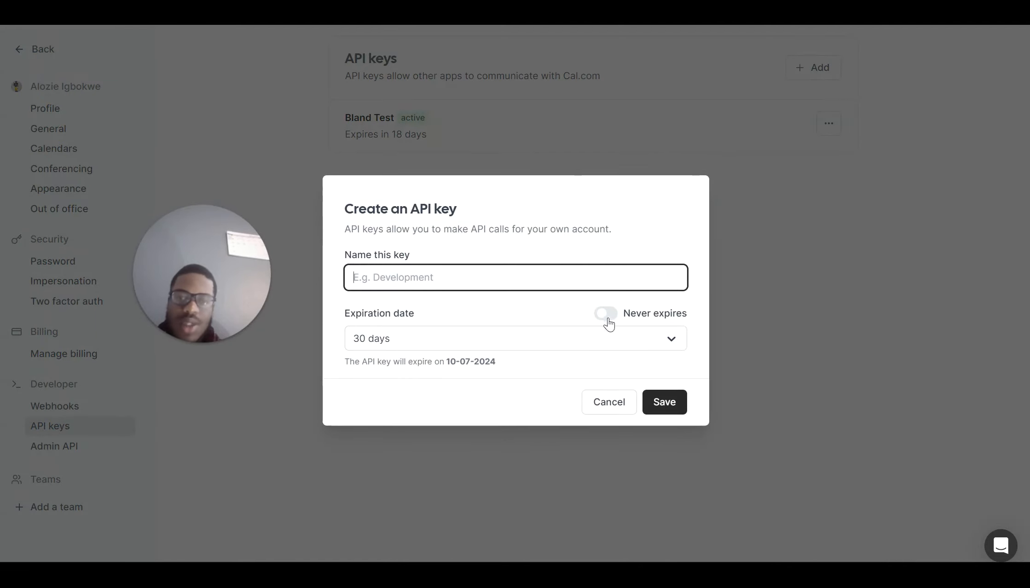
left_click(607, 403)
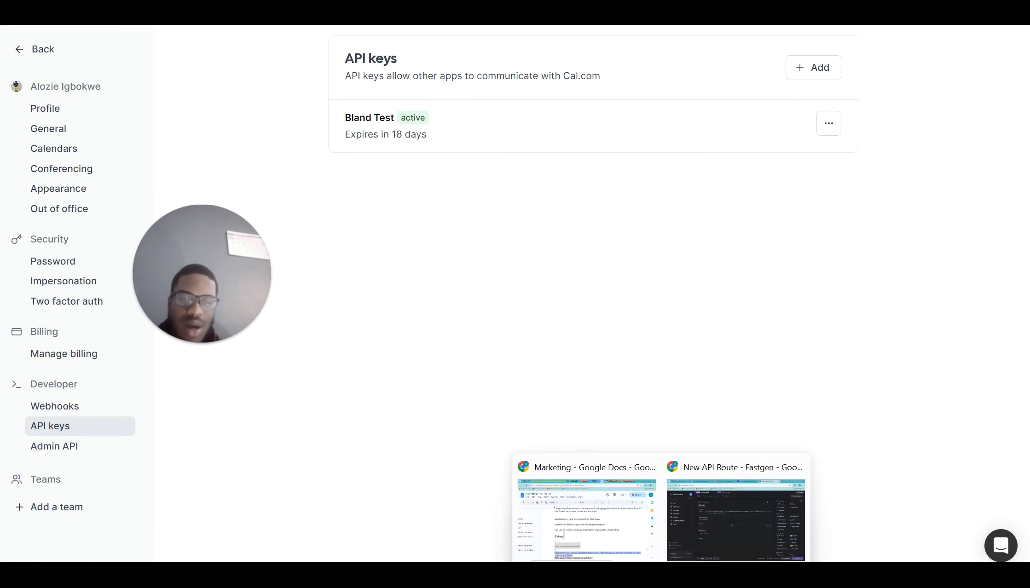
Back in Fastgen, close the SlotsApi request editor and open the step picker under SlotsApi
mouse_move(661, 576)
left_click(697, 510)
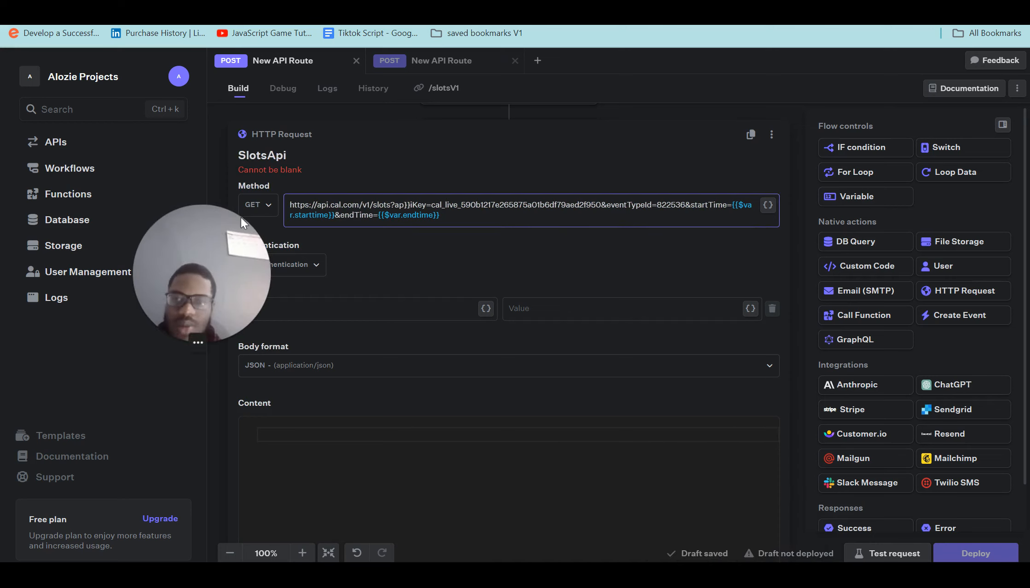
left_click_drag(233, 228, 372, 375)
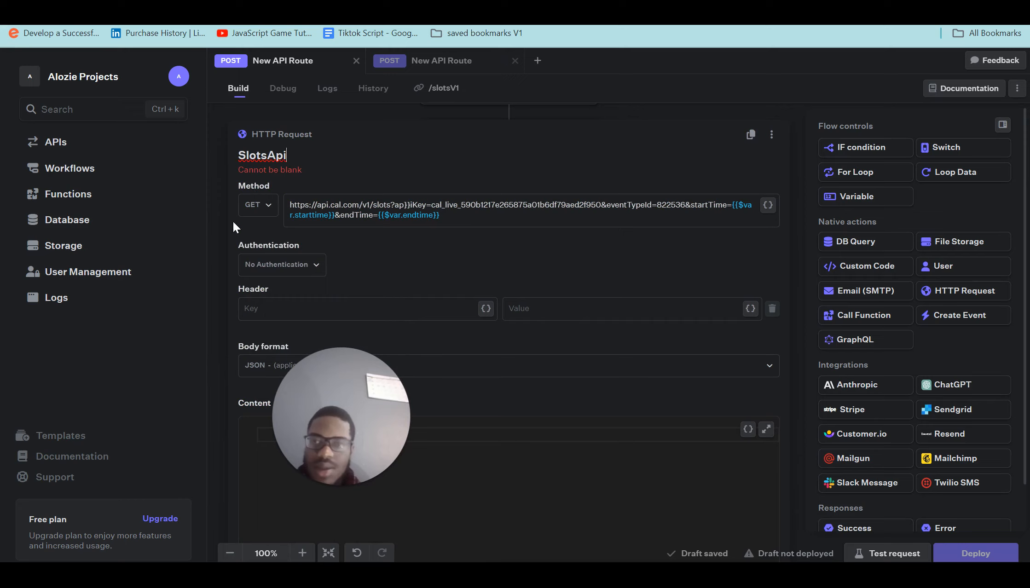
left_click(221, 219)
scroll(379, 257, "up", 5)
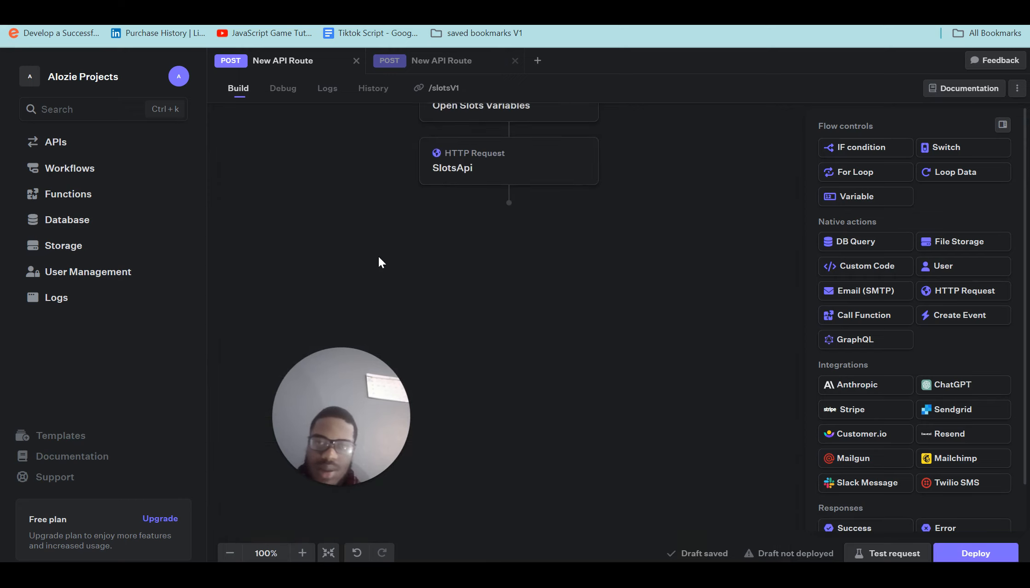
scroll(378, 257, "up", 1)
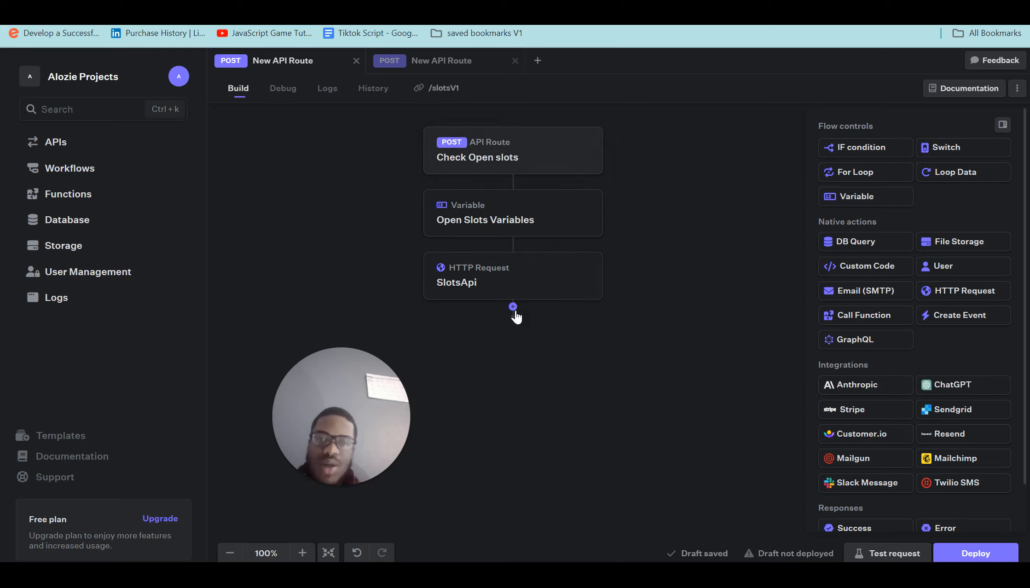
left_click(514, 307)
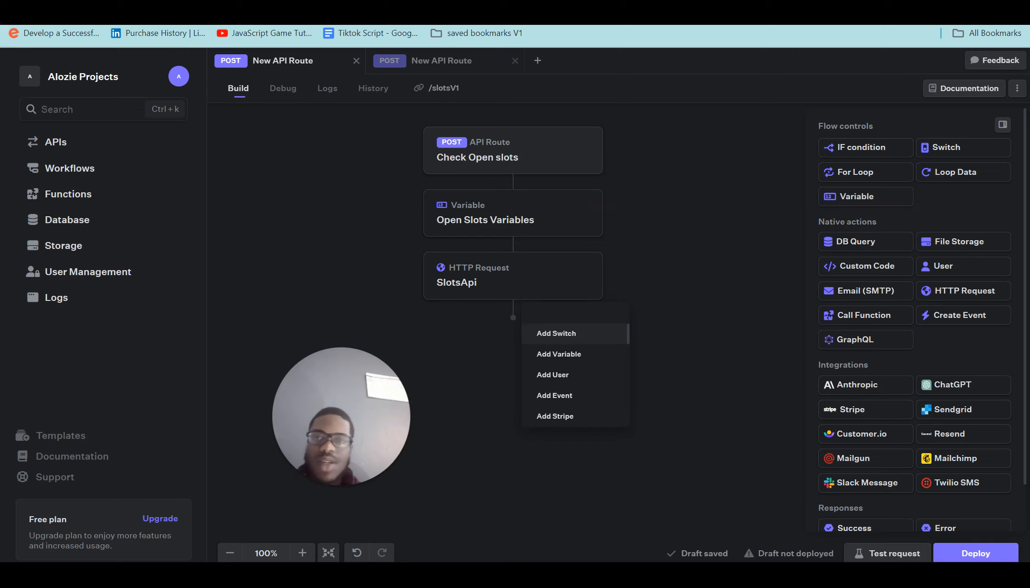
Select the example 200 OK slots JSON response in the Cal.com Docs Slots reference
mouse_move(692, 573)
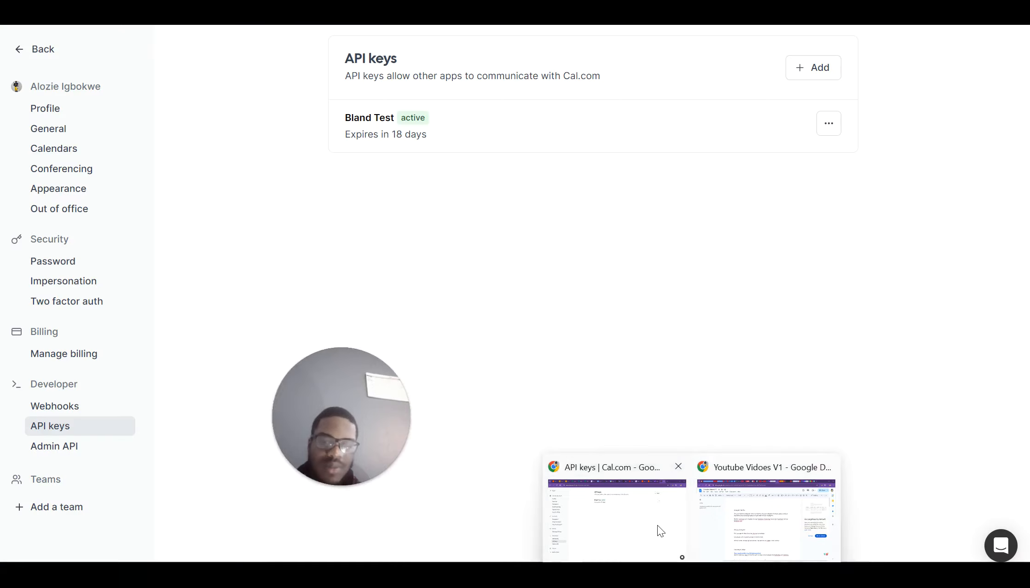
left_click(658, 526)
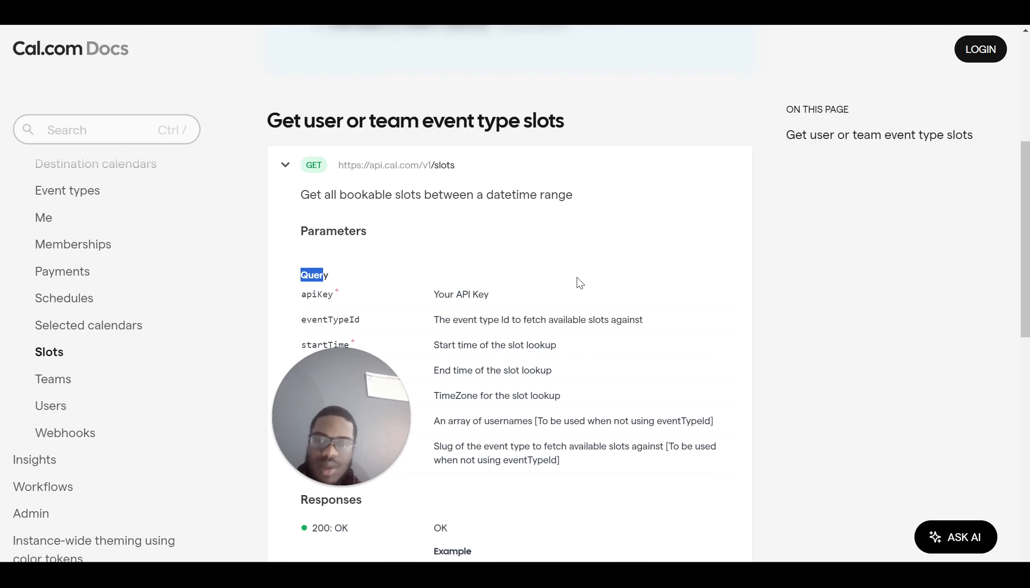
scroll(578, 277, "down", 10)
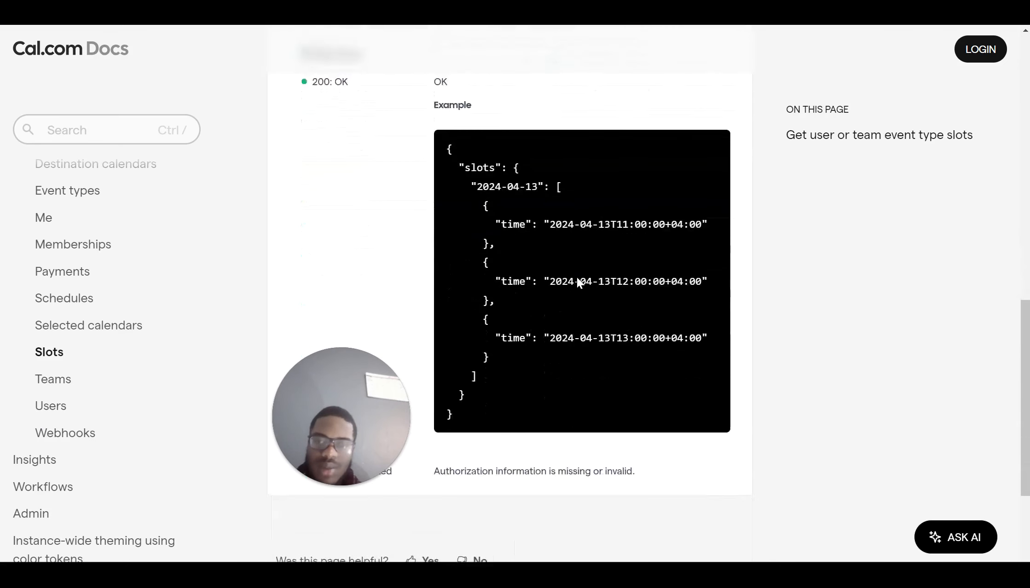
scroll(577, 277, "up", 4)
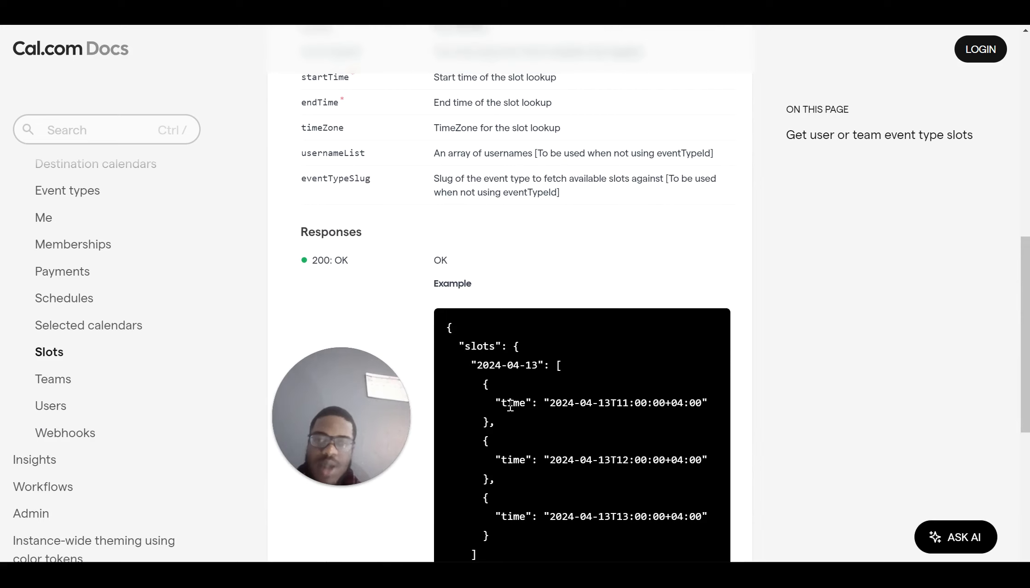
scroll(510, 408, "down", 1)
left_click_drag(442, 299, 526, 556)
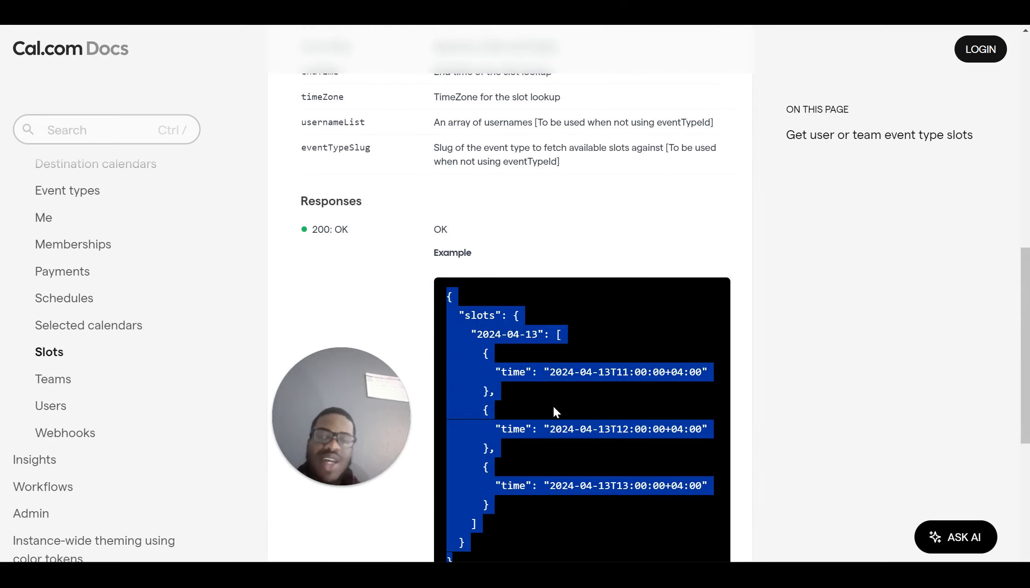
scroll(553, 406, "down", 1)
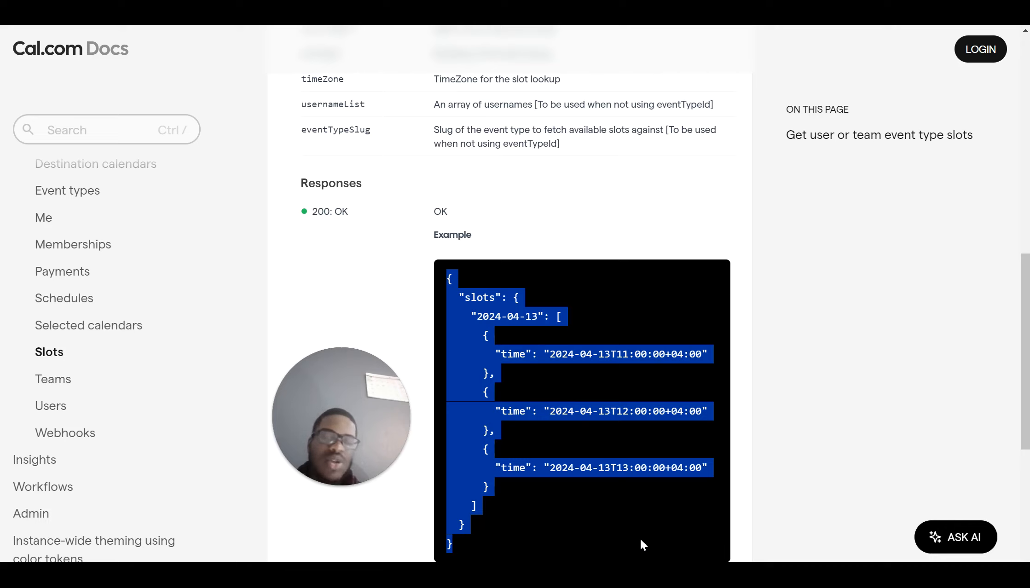
mouse_move(752, 576)
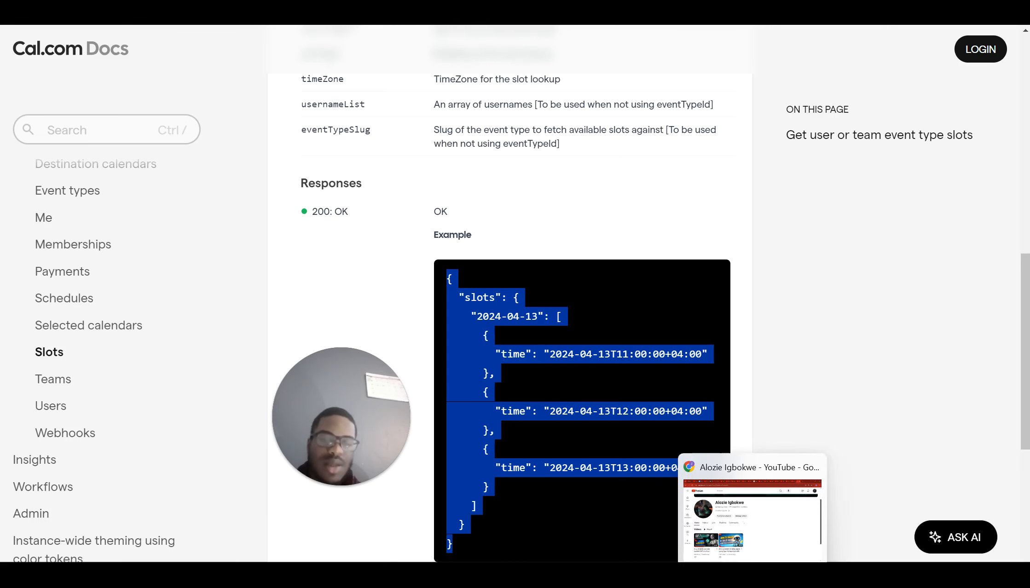
mouse_move(692, 576)
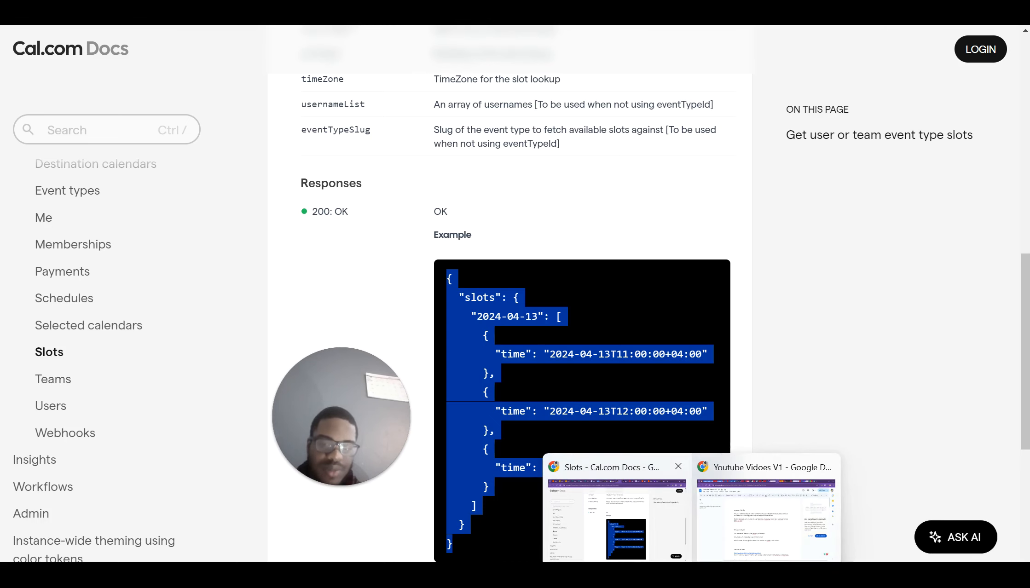
left_click(702, 522)
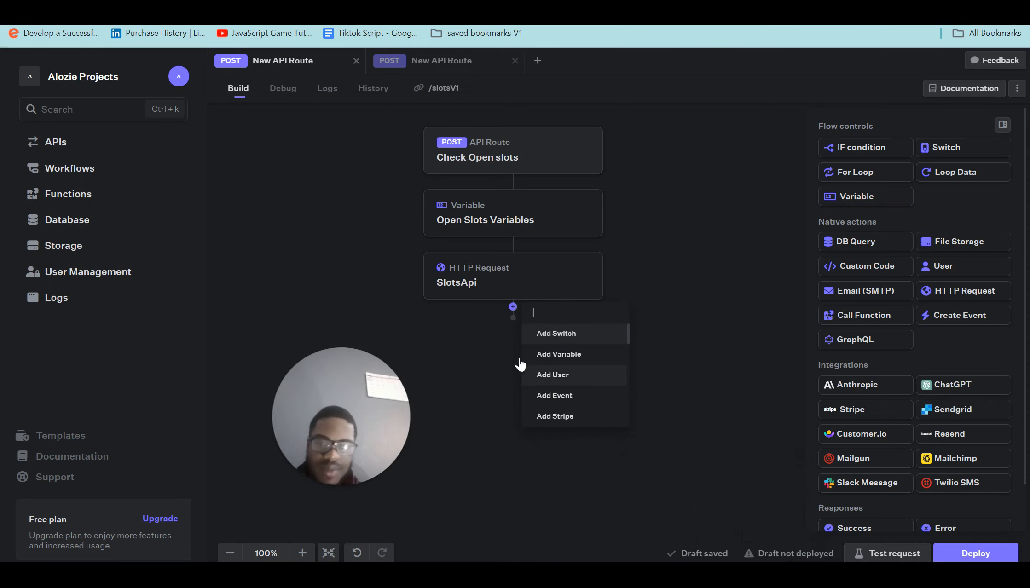
Add a Success Response step after SlotsApi by searching 're' in the step list
left_click(516, 310)
left_click(515, 308)
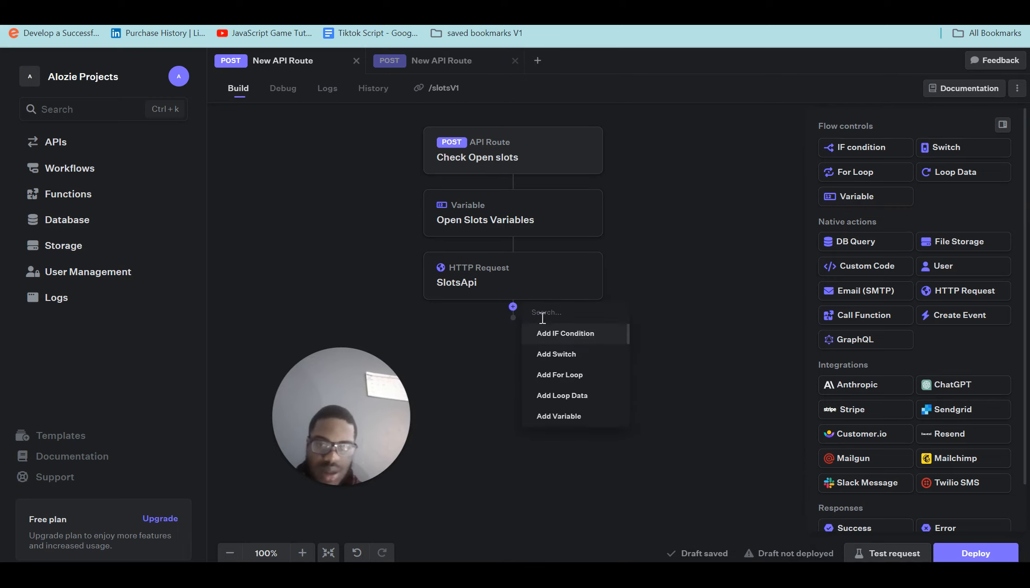
type("re")
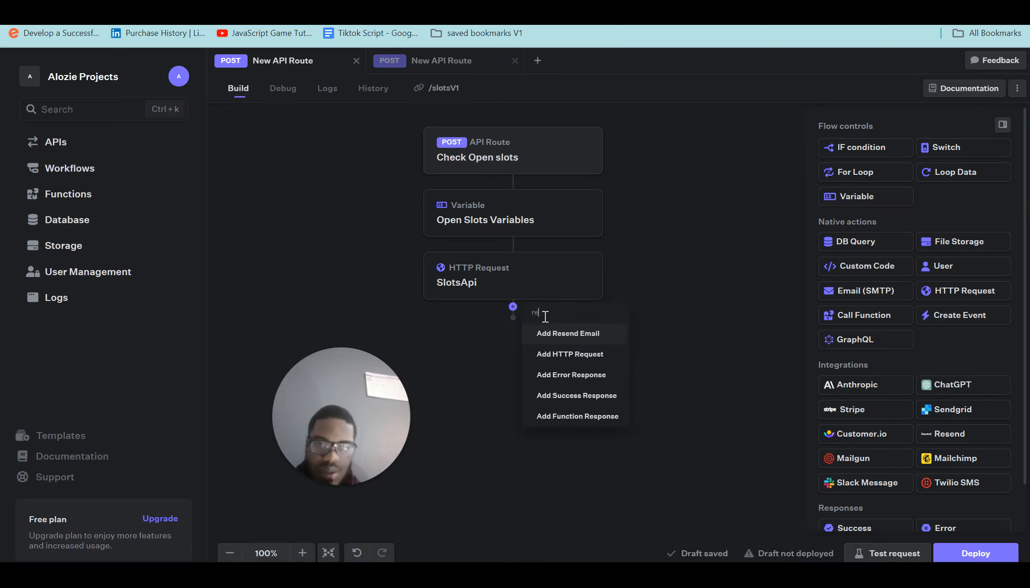
left_click(569, 397)
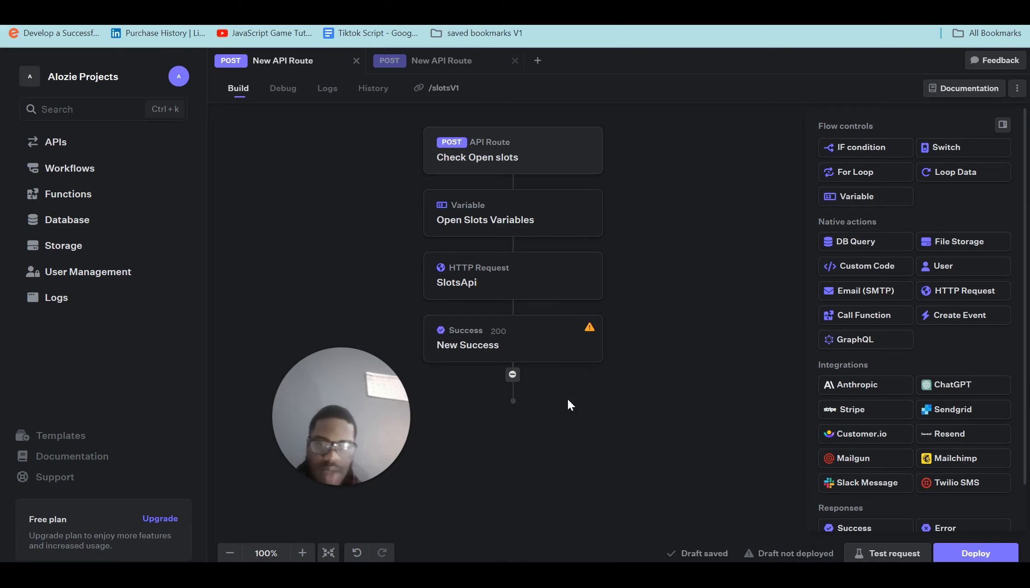
left_click(523, 346)
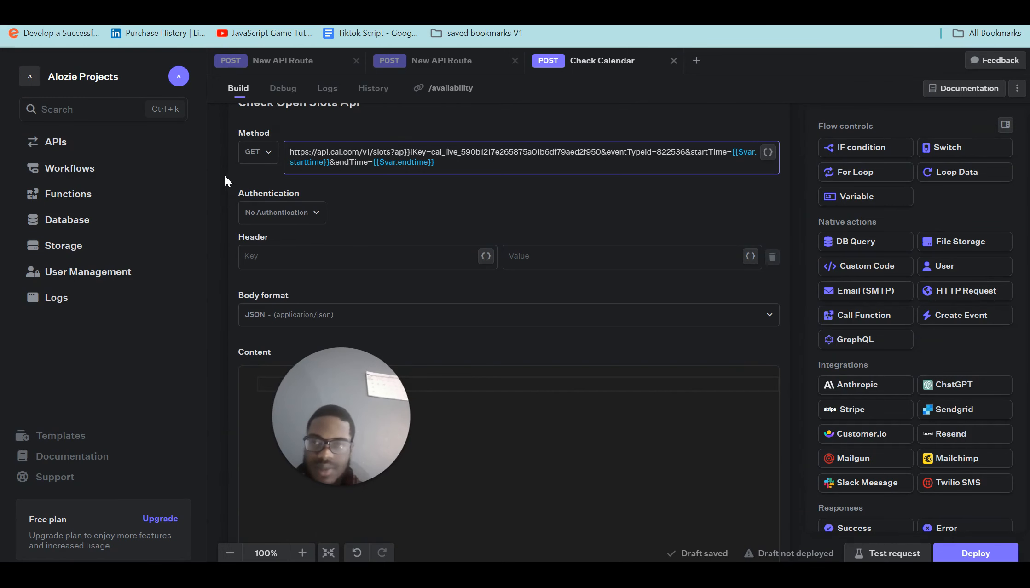
Copy the JSON body of the Check Calendar route's Open Slots success response
left_click(225, 175)
left_click(472, 152)
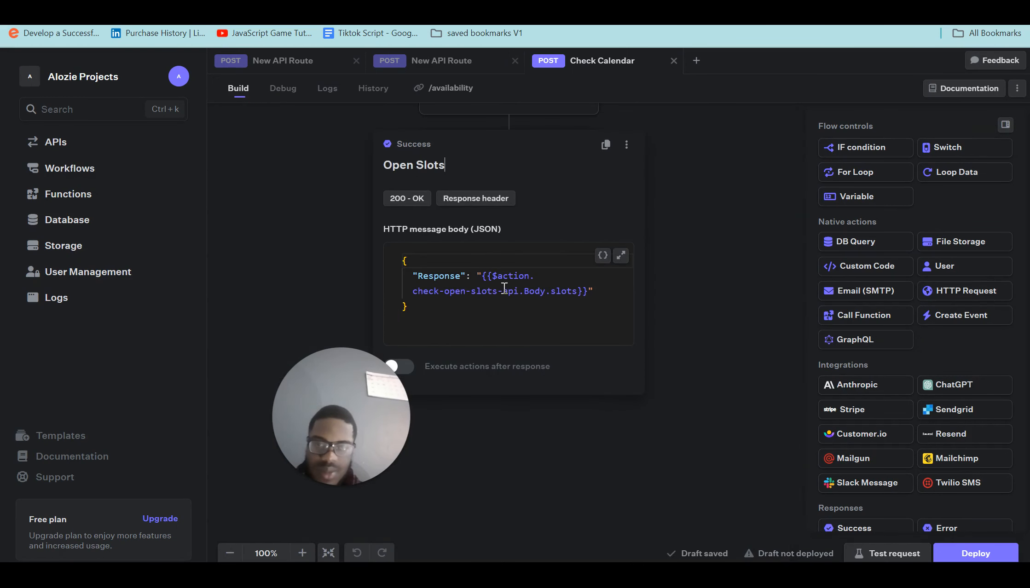
left_click_drag(474, 317, 397, 262)
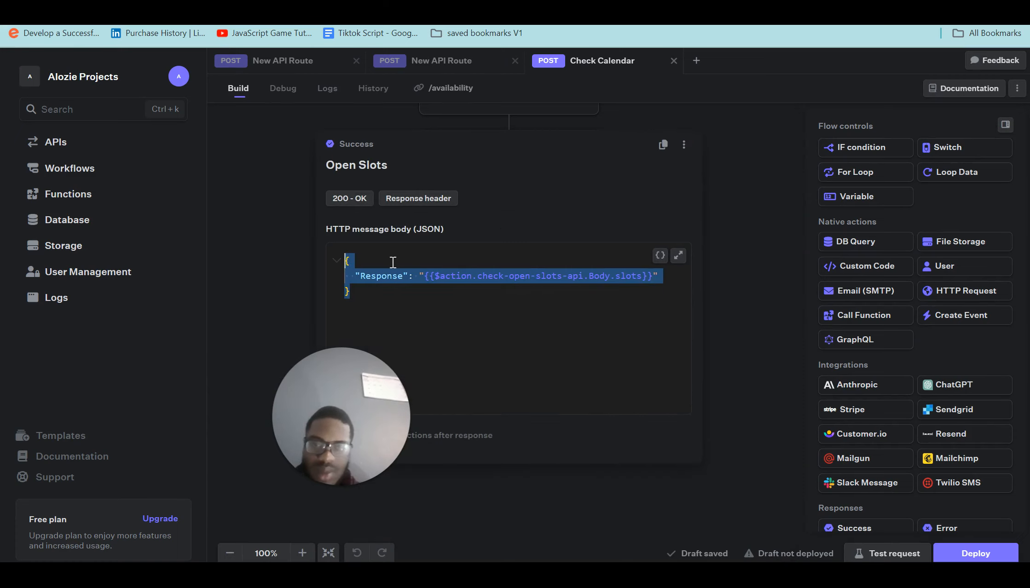
scroll(668, 173, "up", 2)
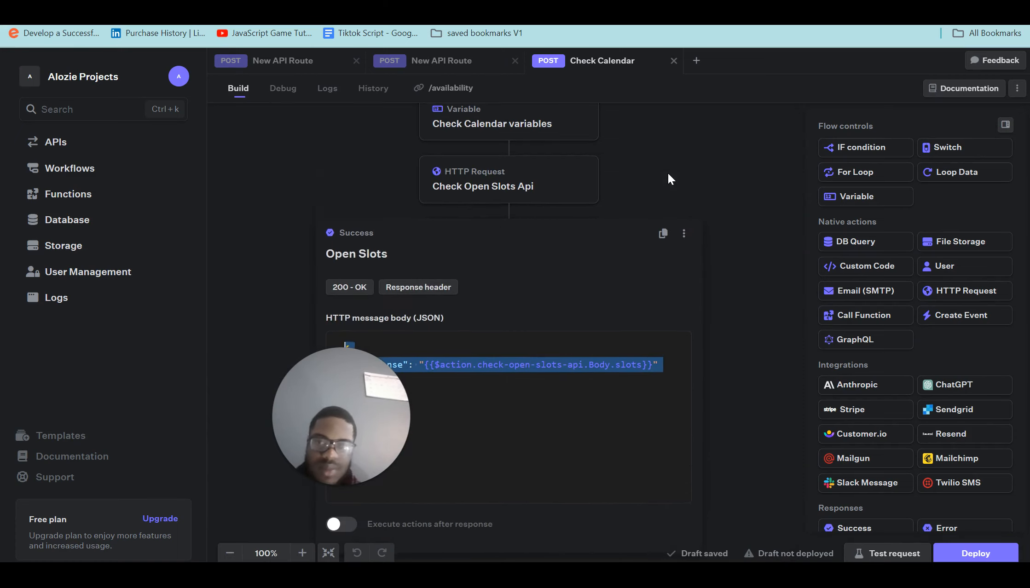
key("ctrl+Tab")
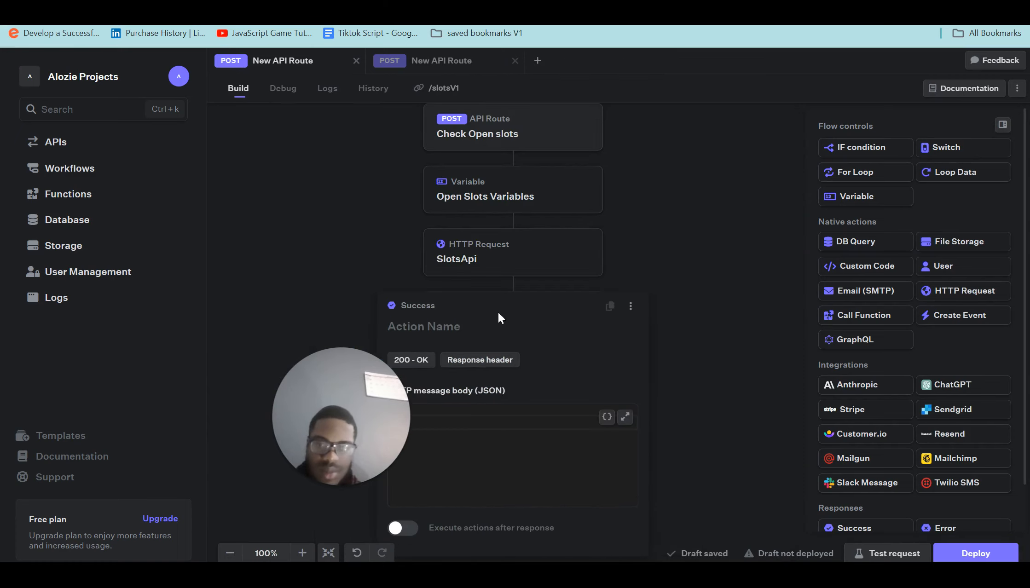
Paste the copied JSON response body into the new step's HTTP message body
left_click(489, 407)
key("ctrl+v")
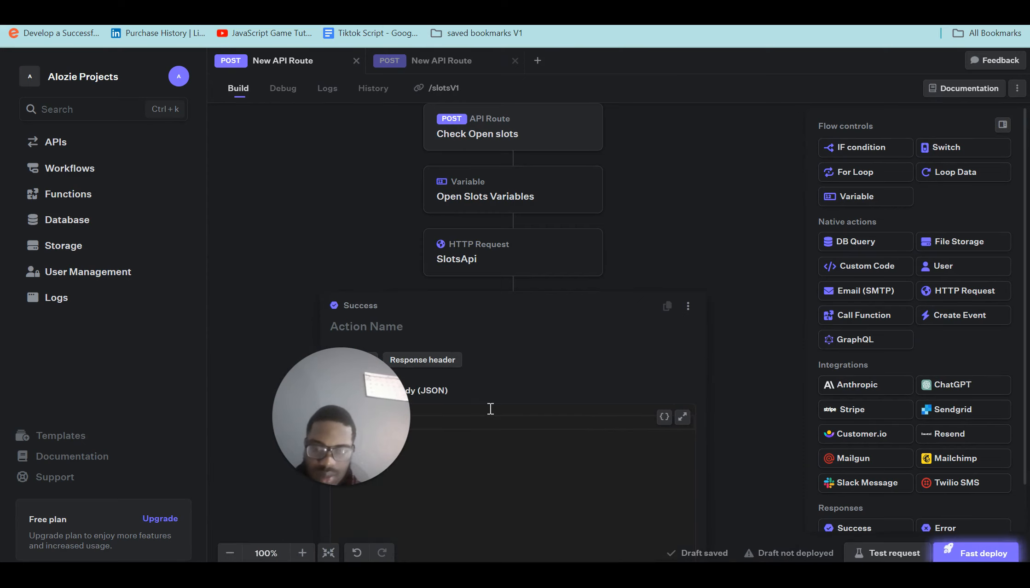
left_click_drag(315, 352, 109, 444)
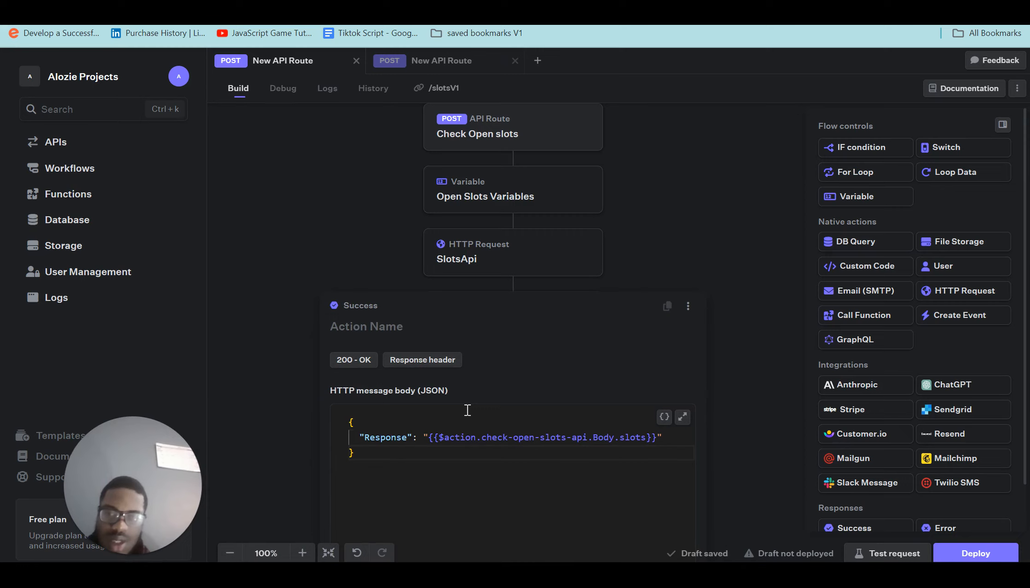
Name the new action 'Success'
left_click(399, 320)
key("Caps_Lock")
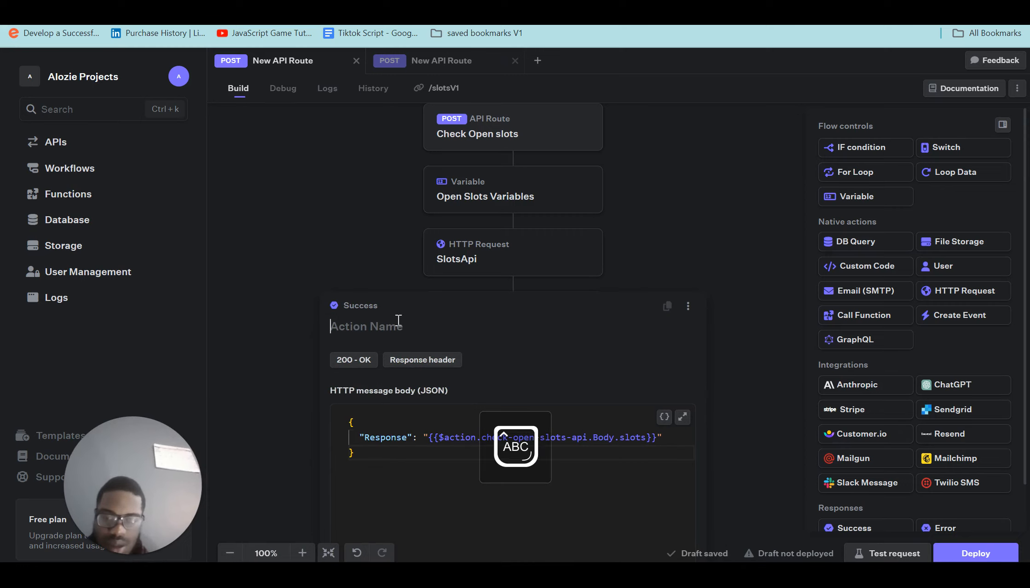
type("S")
key("Caps_Lock")
type("ucc")
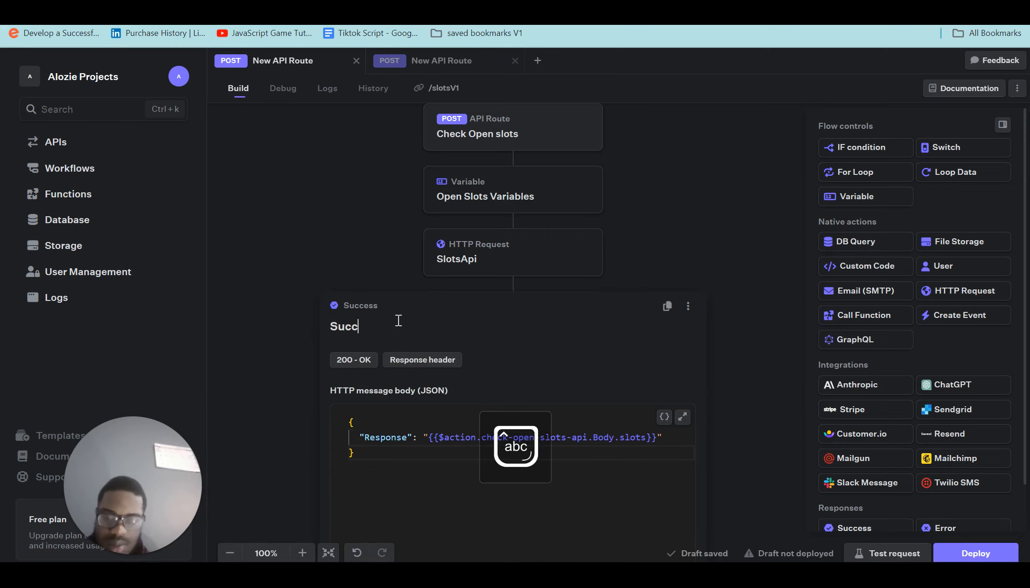
type("ess")
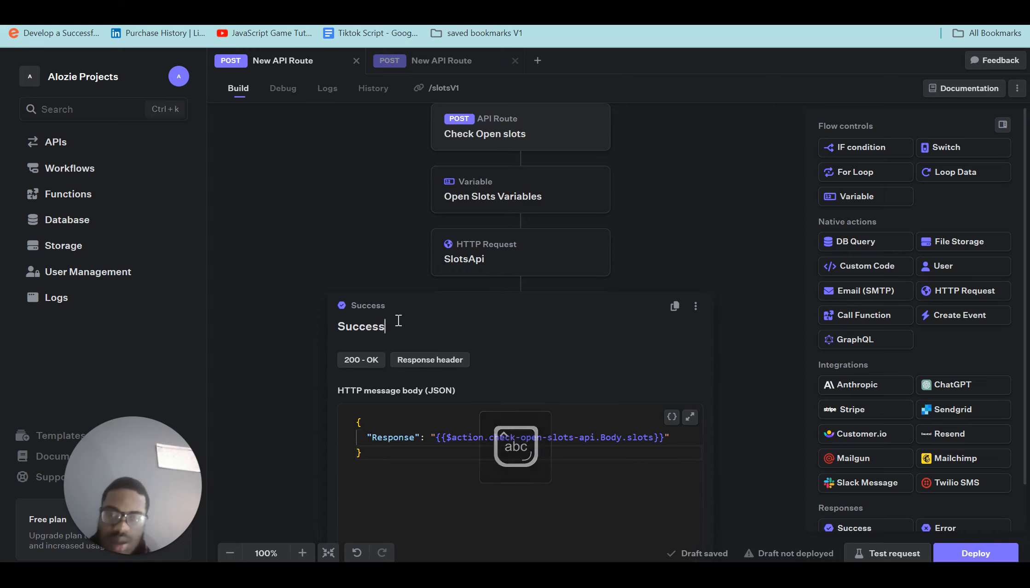
Start deleting the old step name from the $action…Body.slots reference in the body
left_click(402, 452)
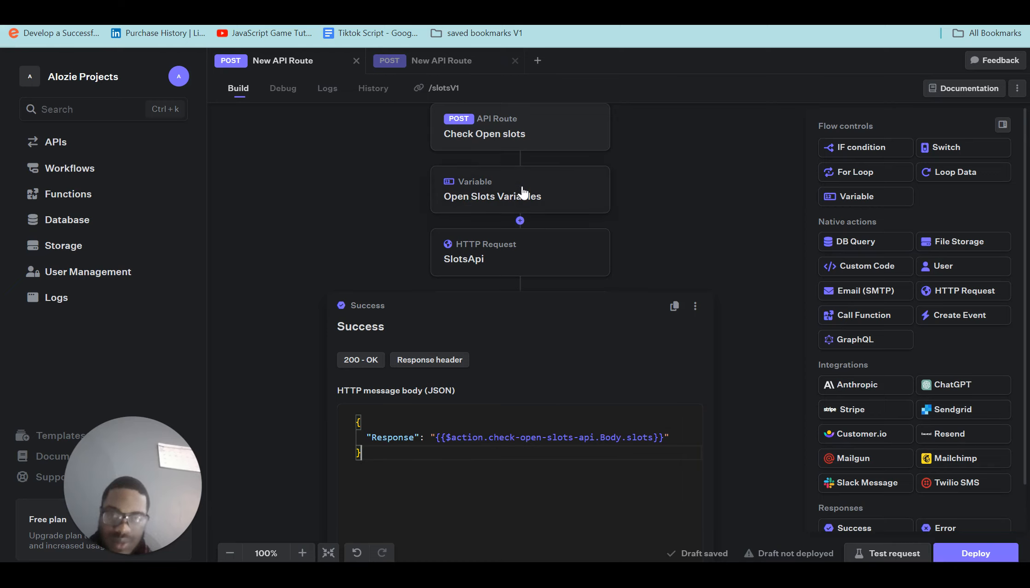
scroll(520, 196, "up", 1)
scroll(519, 159, "up", 1)
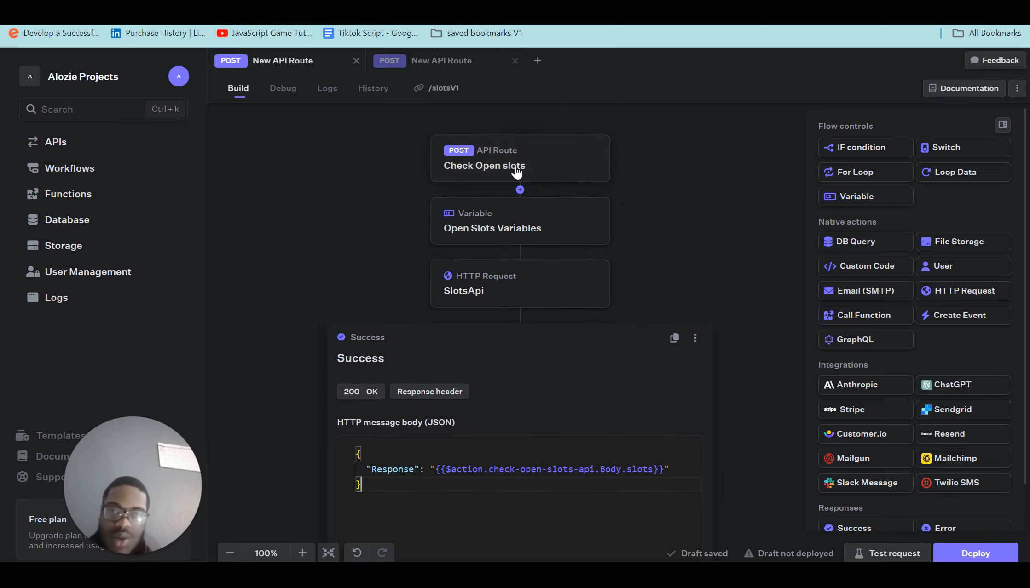
scroll(520, 219, "down", 1)
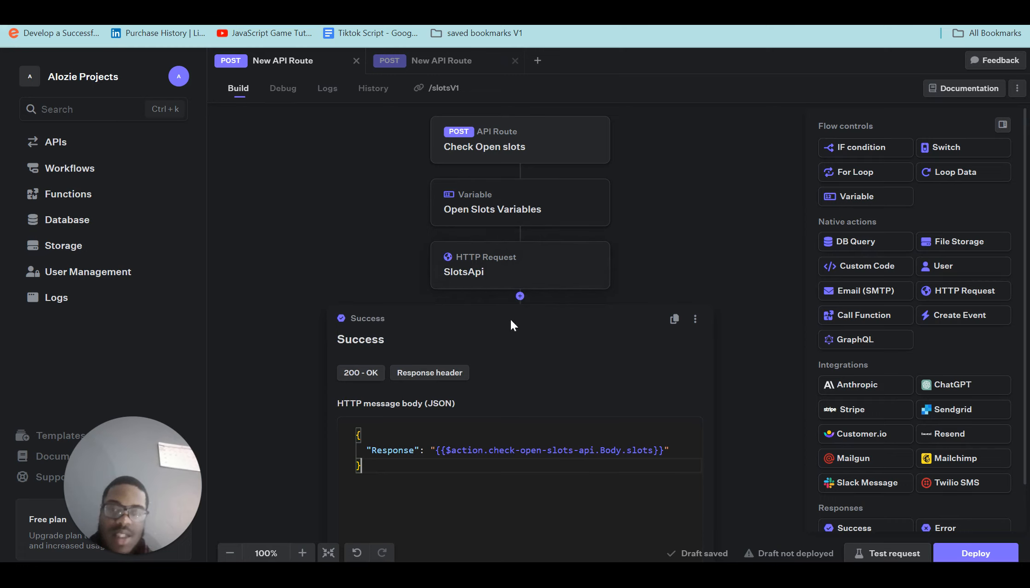
left_click(595, 451)
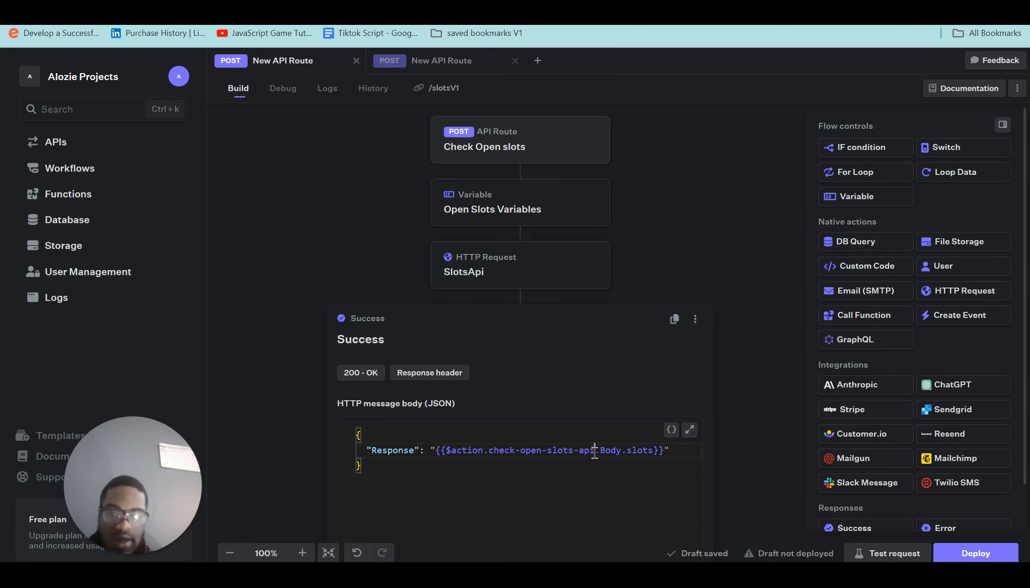
key("BackSpace")
key("BackSpace")
key("BackSpace")
key("BackSpace")
key("BackSpace")
key("BackSpace")
key("BackSpace")
key("BackSpace")
key("BackSpace")
key("BackSpace")
key("BackSpace")
key("BackSpace")
key("BackSpace")
key("BackSpace")
key("BackSpace")
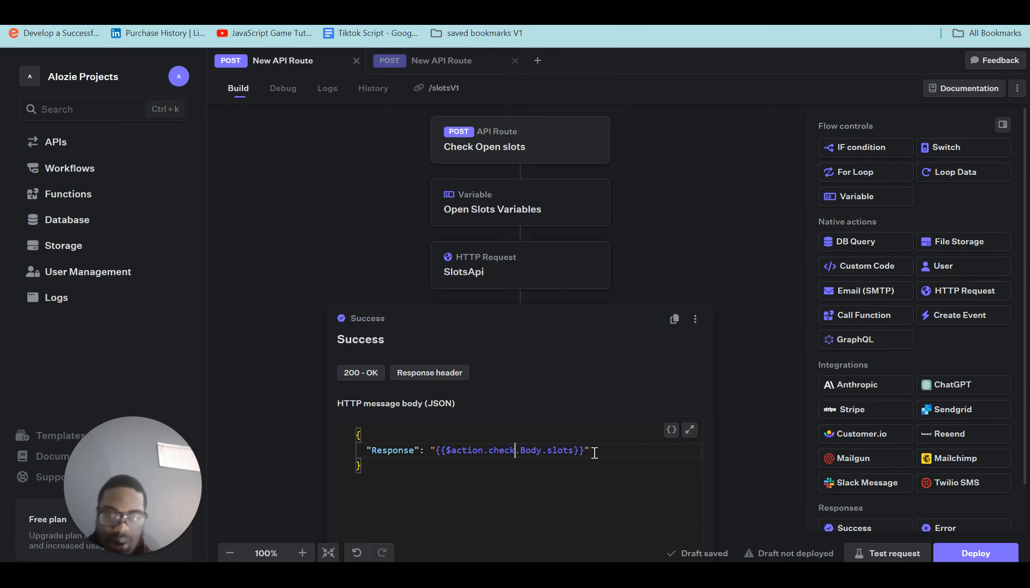
key("BackSpace")
key("BackSpace")
key("BackSpace")
key("BackSpace")
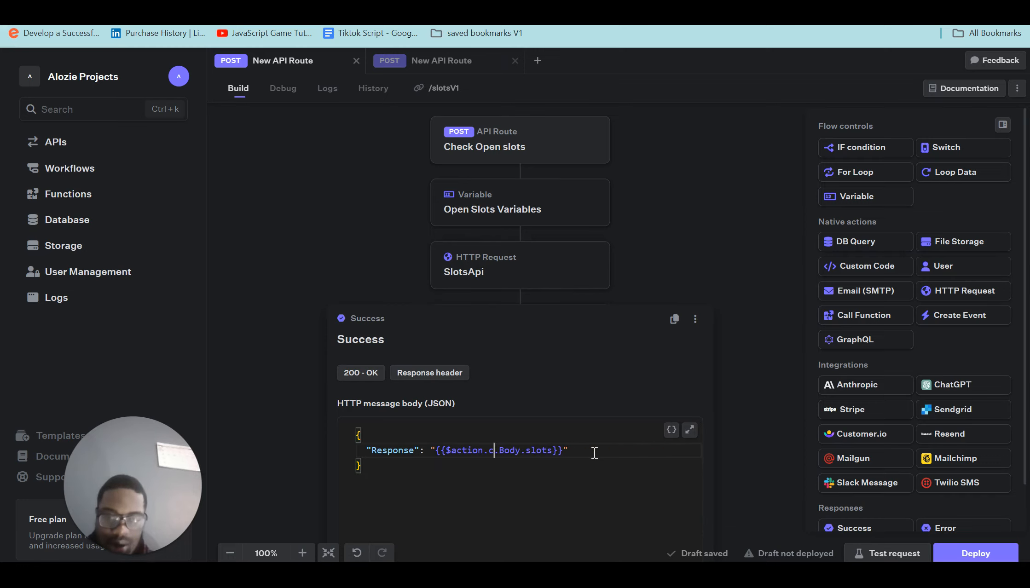
Rename the SlotsApi request step to 'slotapi'
left_click(478, 265)
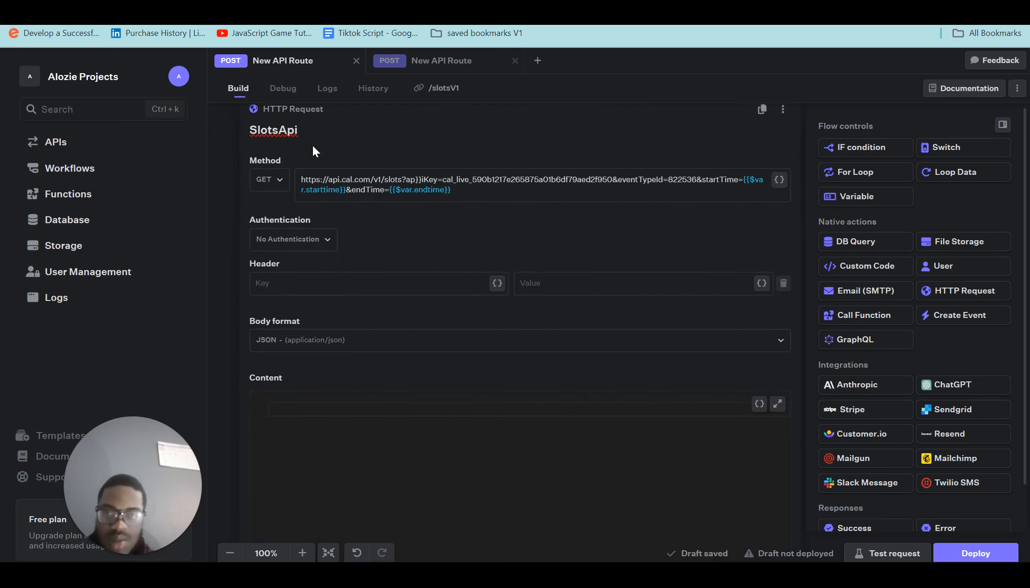
left_click(299, 123)
key("ctrl+a")
key("BackSpace")
type("sl")
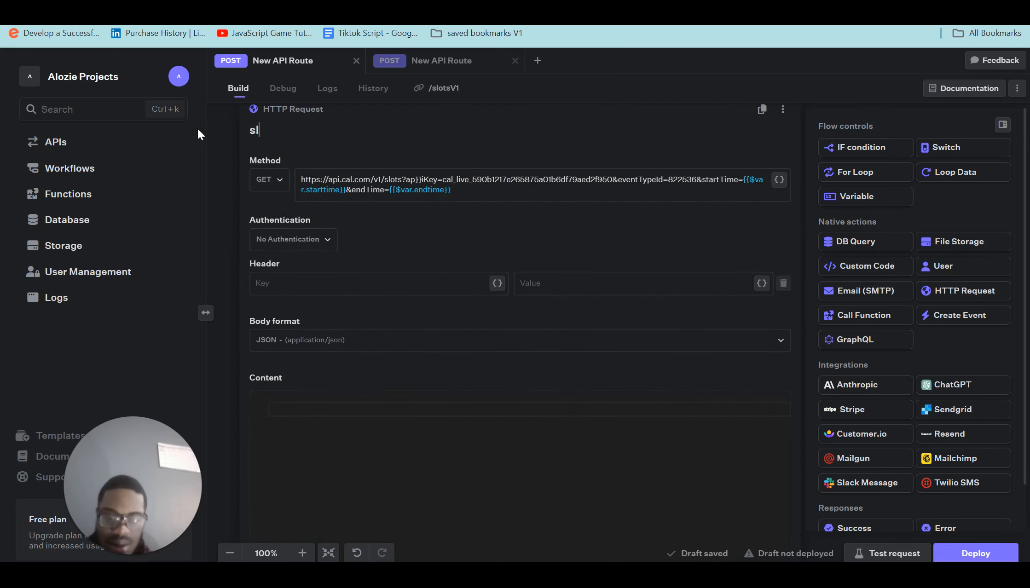
type("ots")
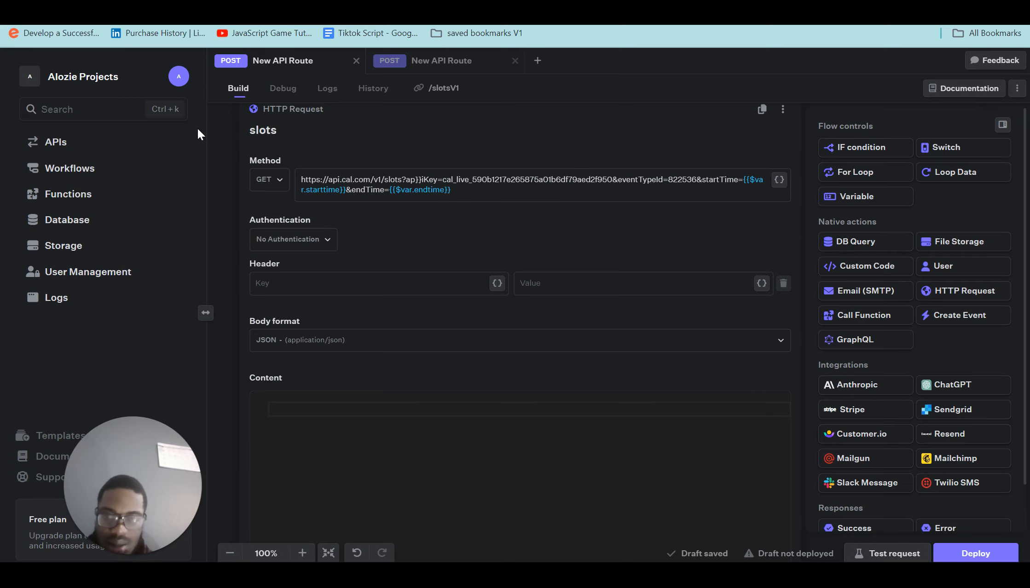
key("BackSpace")
type("api")
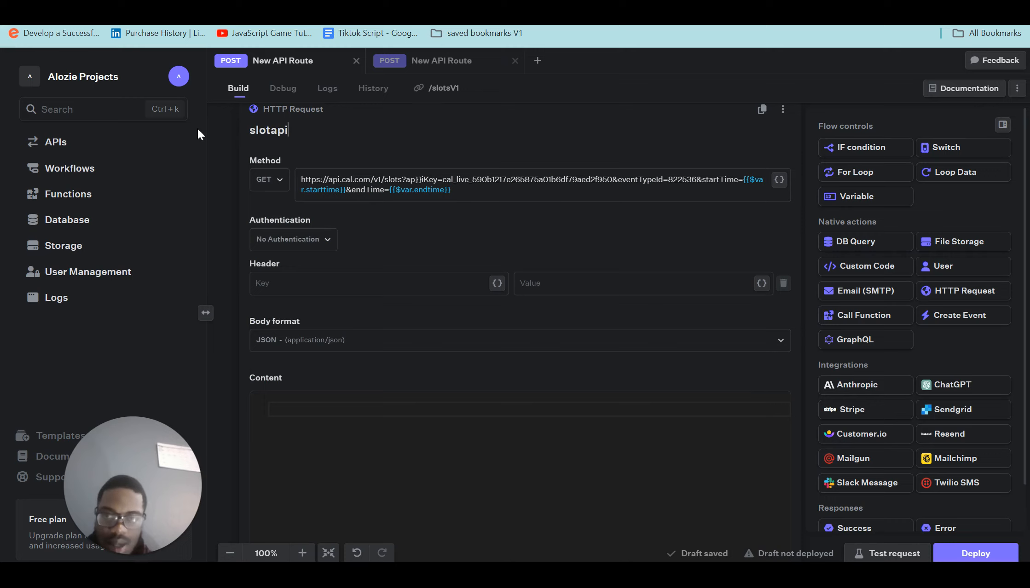
left_click(235, 165)
Change the Success body reference to {{$action.slotapi.Body.slots}}
scroll(414, 221, "up", 1)
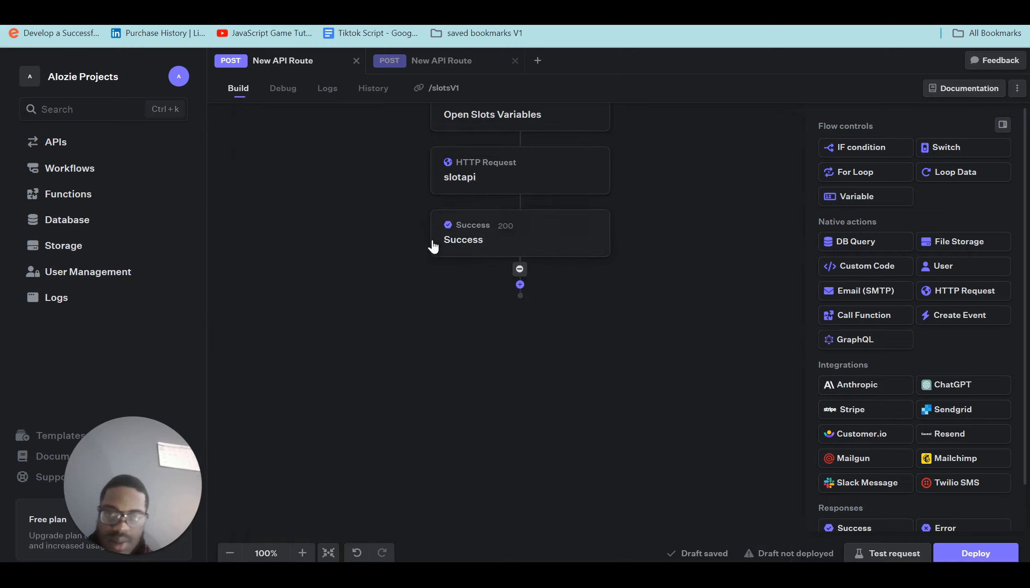
left_click(479, 246)
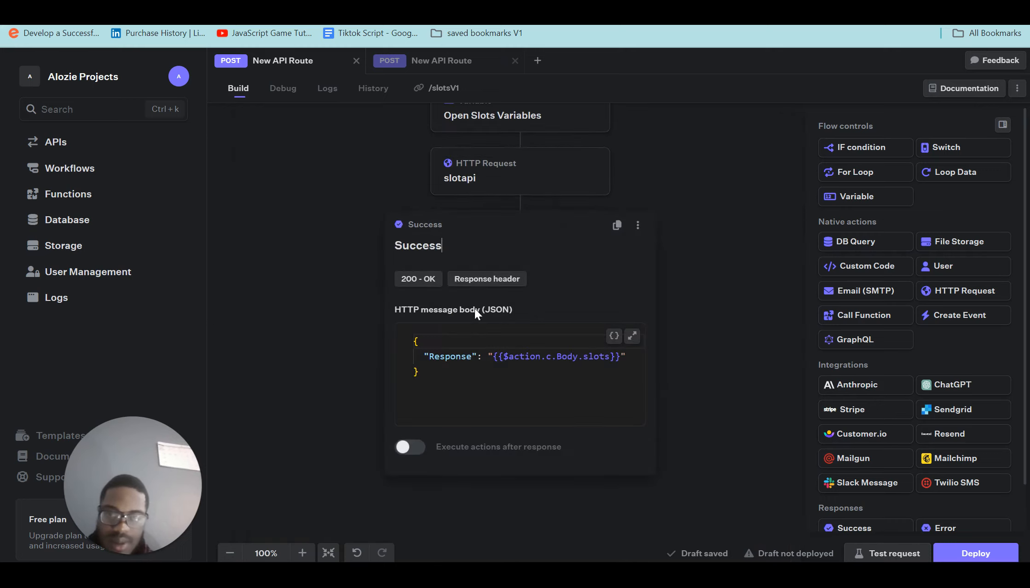
left_click(554, 359)
key("BackSpace")
type("slotapi")
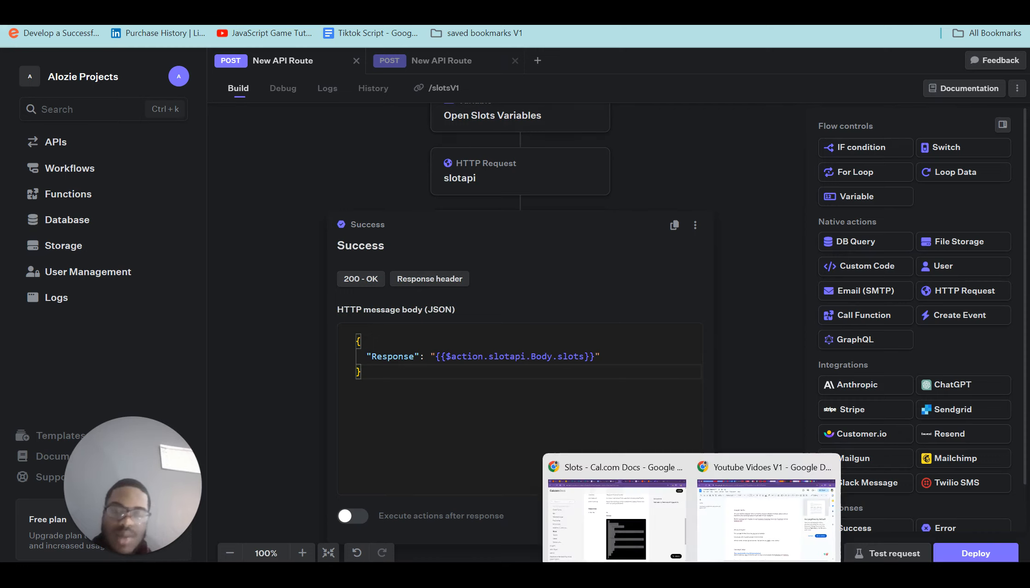
mouse_move(661, 573)
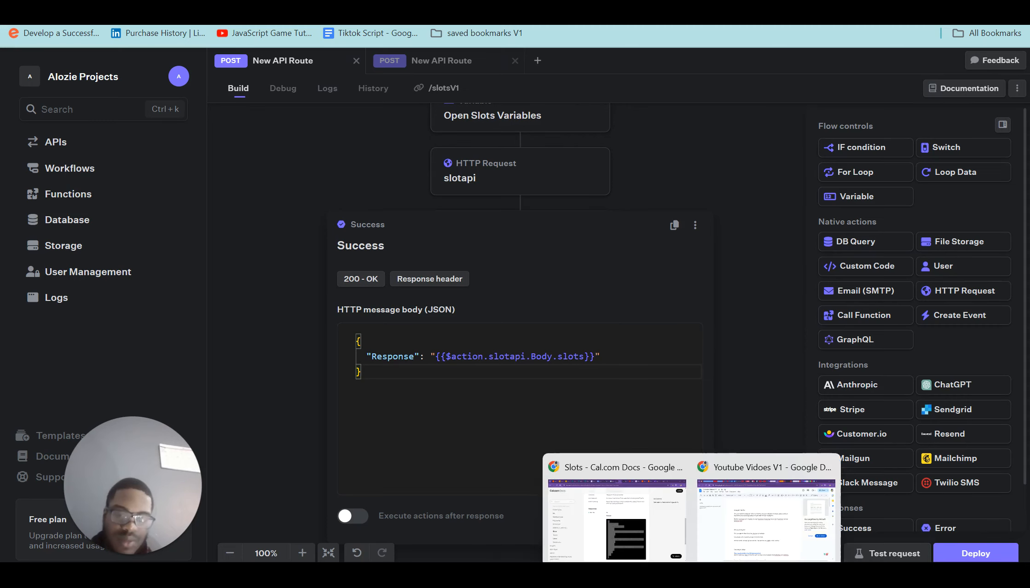
left_click(644, 517)
Scroll to the 200 OK example listing the 2024-04-13 slots at 11:00, 12:00 and 13:00
scroll(641, 402, "down", 1)
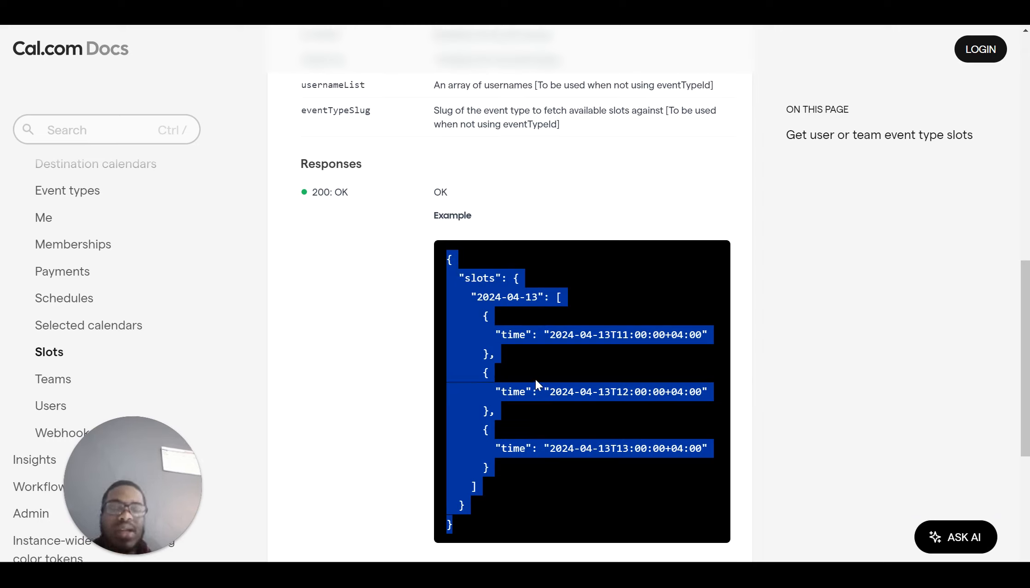
Close the Success panel, deploy the flow to live, and copy the /slotsV1 URL
mouse_move(662, 573)
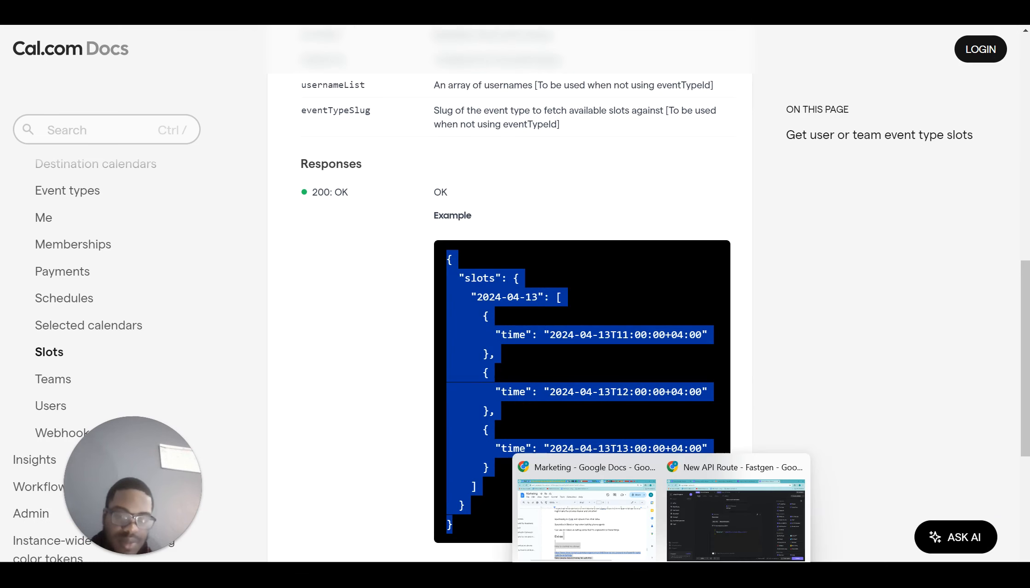
left_click(702, 488)
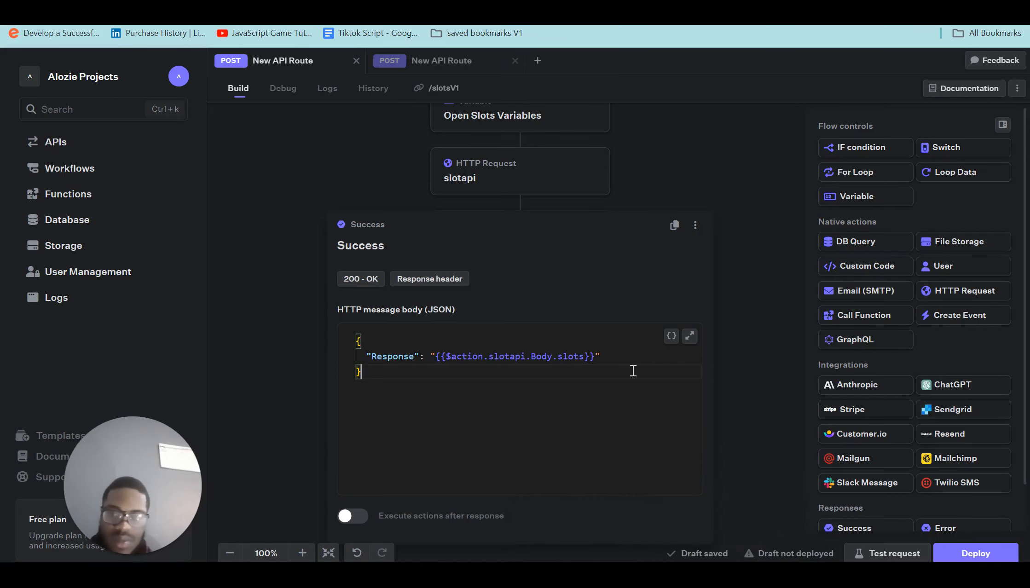
left_click(279, 289)
scroll(572, 263, "up", 2)
scroll(572, 263, "up", 4)
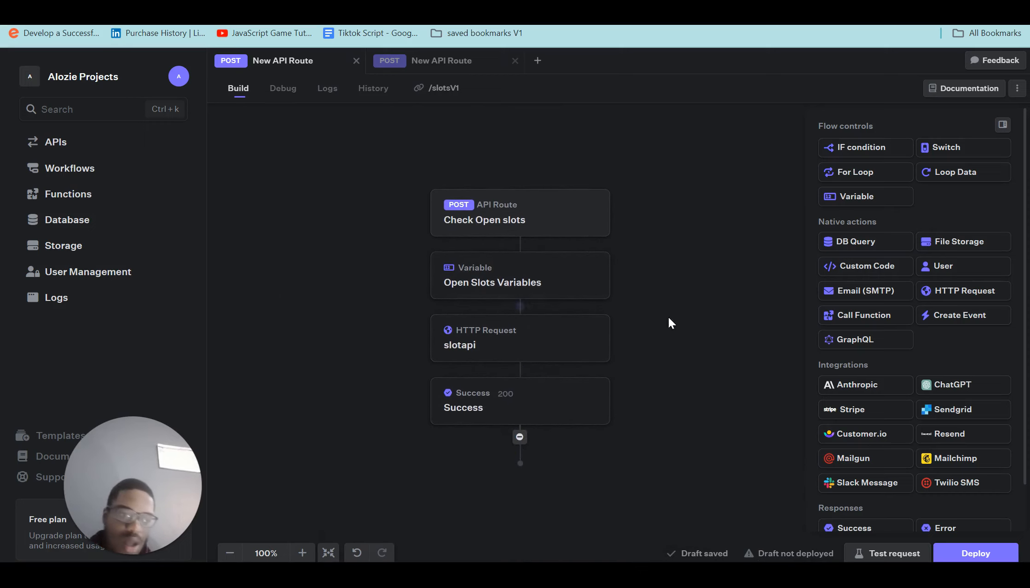
scroll(680, 351, "up", 1)
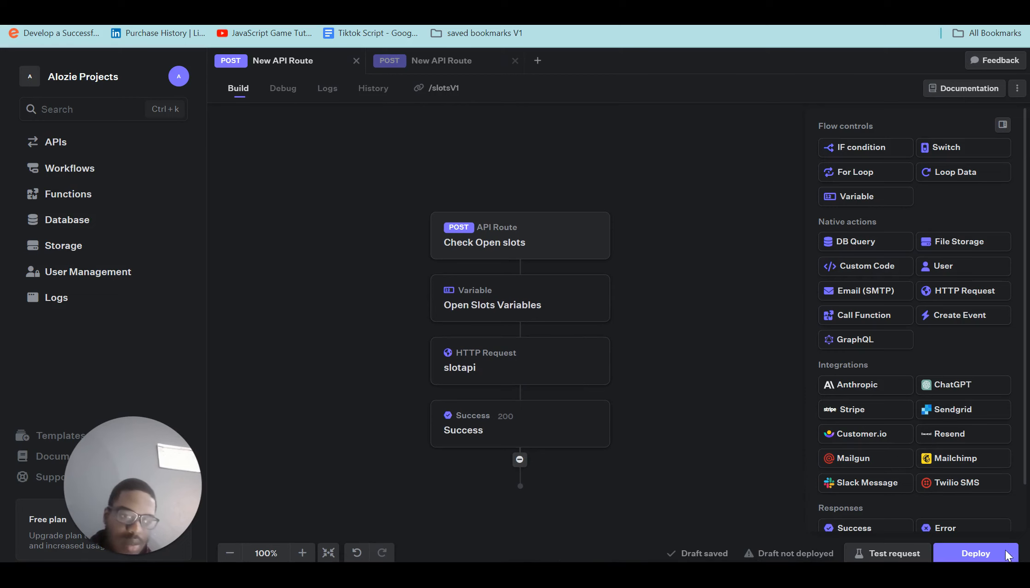
left_click(976, 554)
left_click(617, 348)
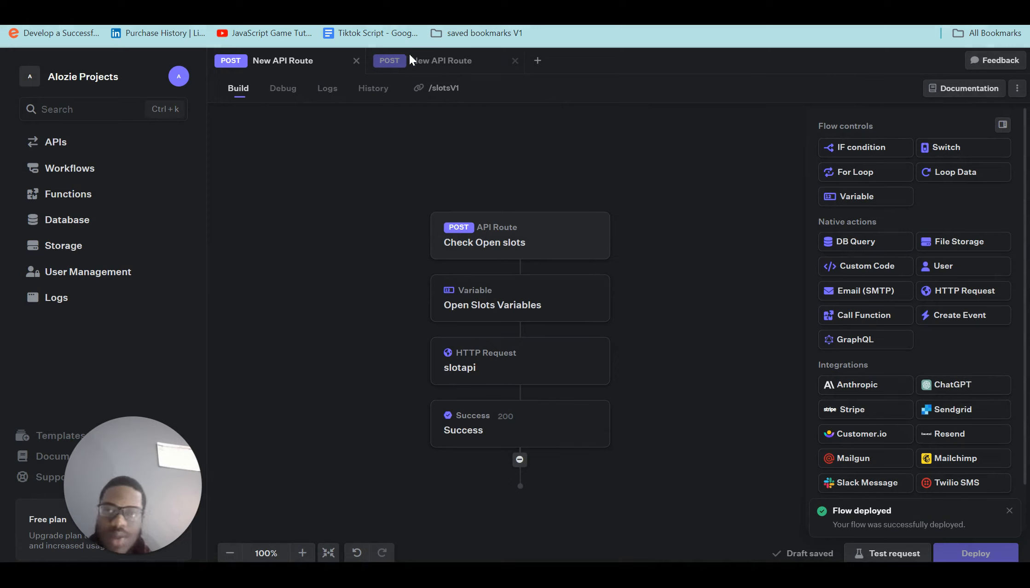
left_click(441, 91)
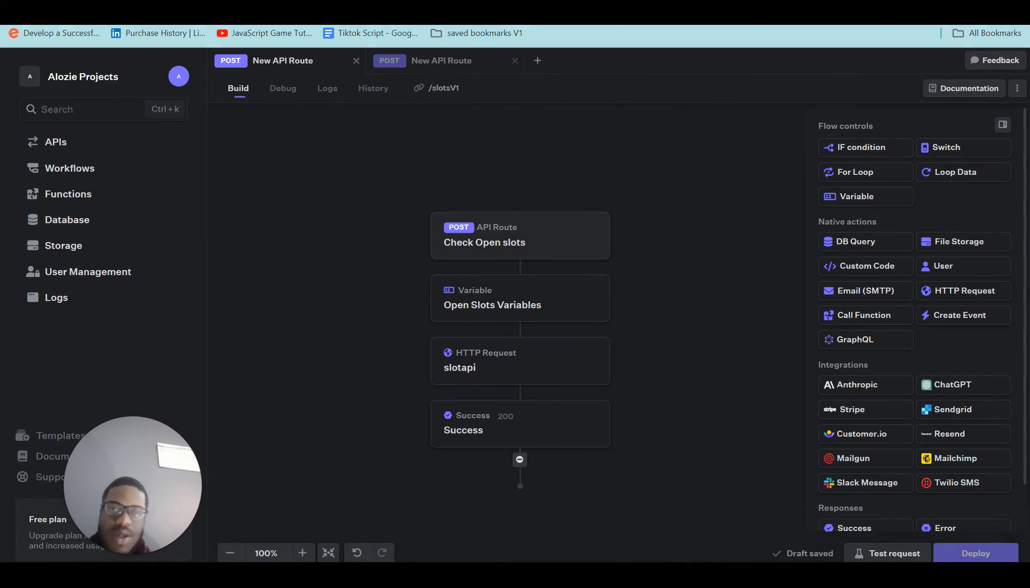
mouse_move(662, 575)
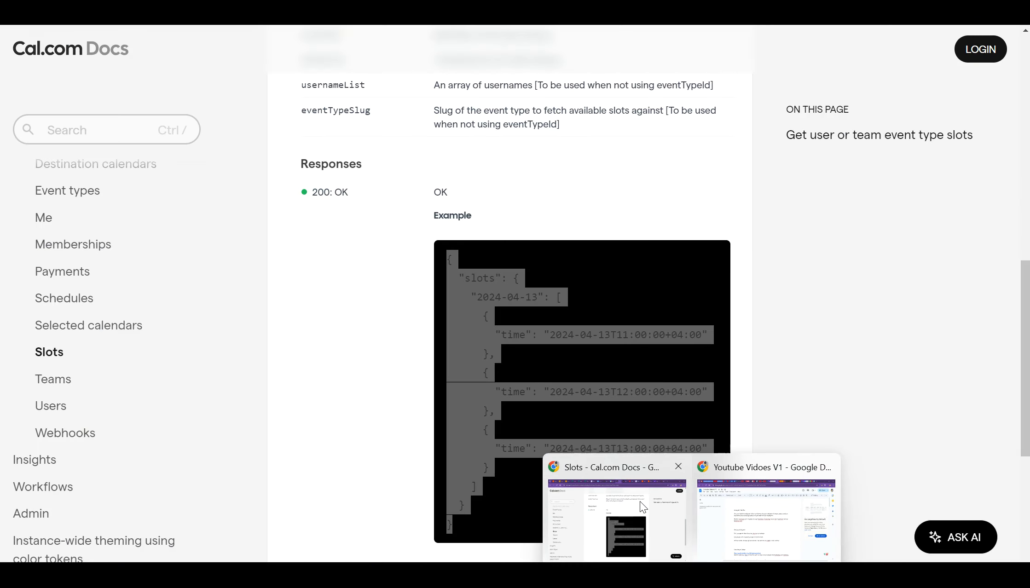
Replace the Cal.com slots URL in the tool's URL field with the copied Fastgen /slotsV1 URL
left_click(641, 502)
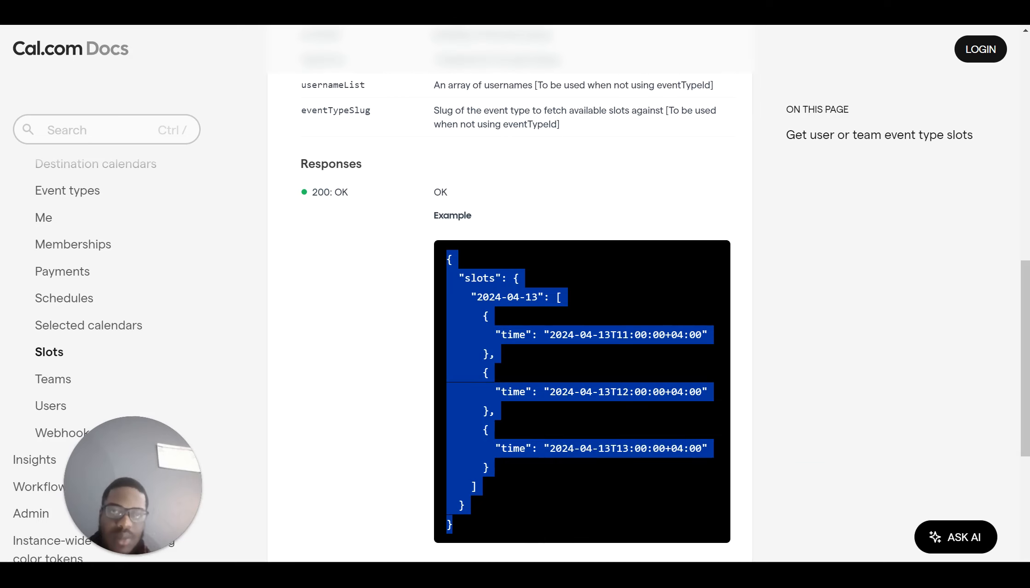
left_click(626, 9)
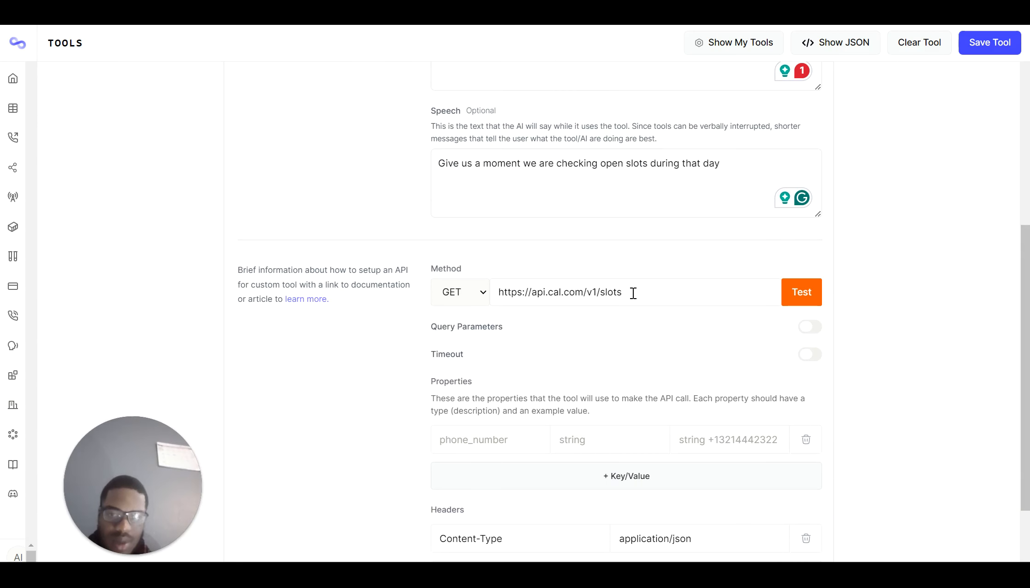
left_click_drag(634, 292, 504, 292)
type("h")
key("BackSpace")
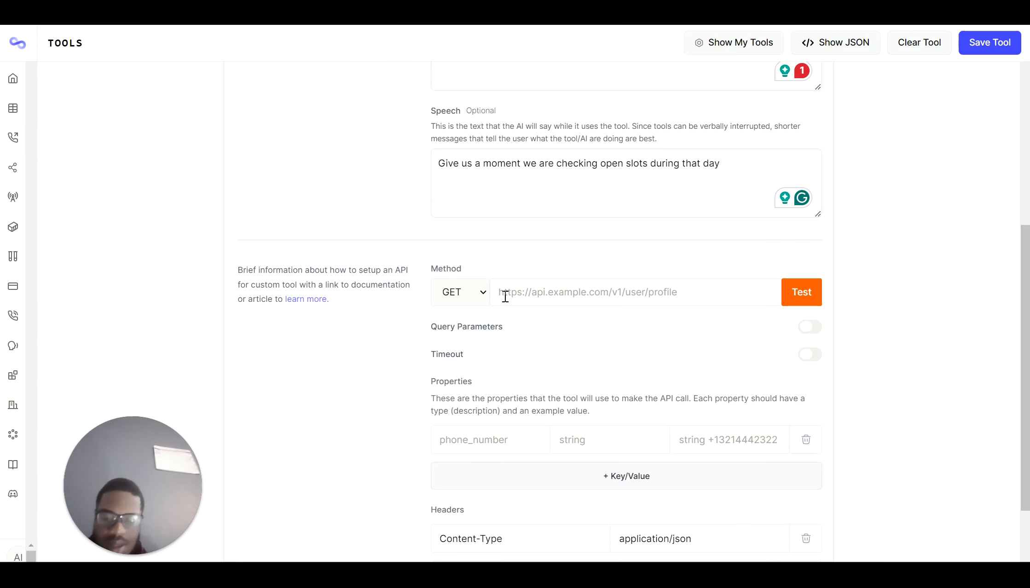
key("ctrl+v")
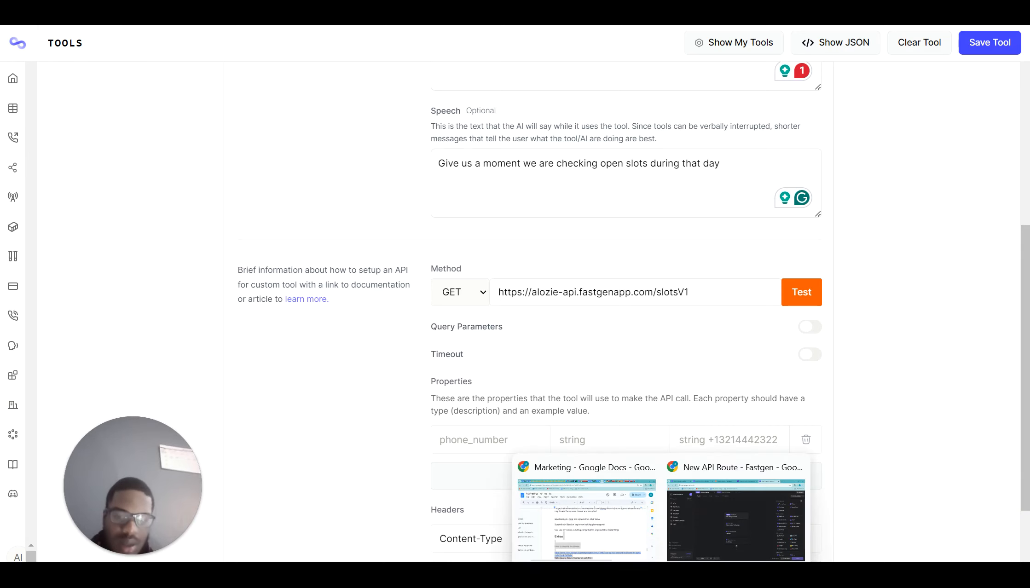
left_click(687, 517)
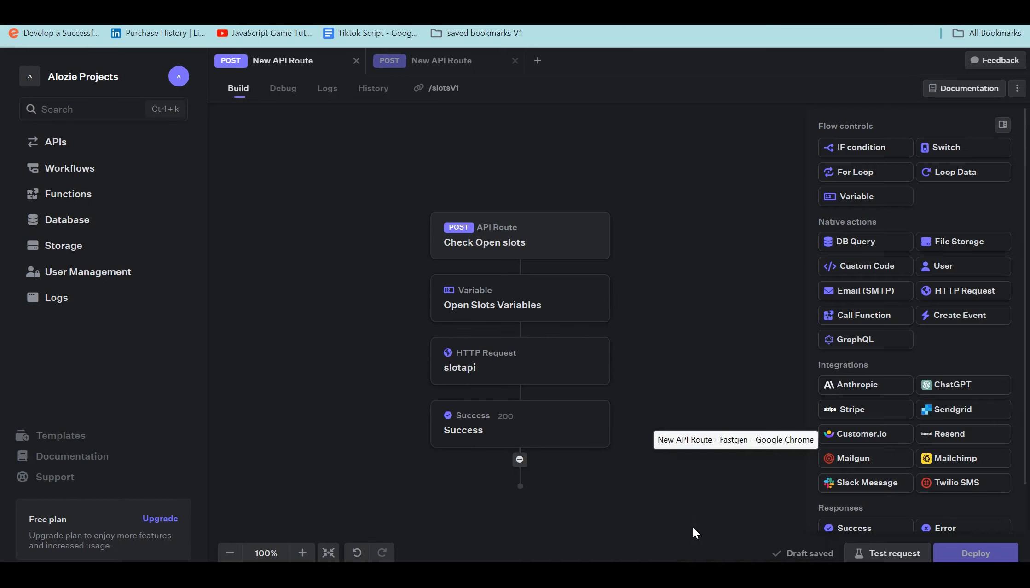
left_click(501, 362)
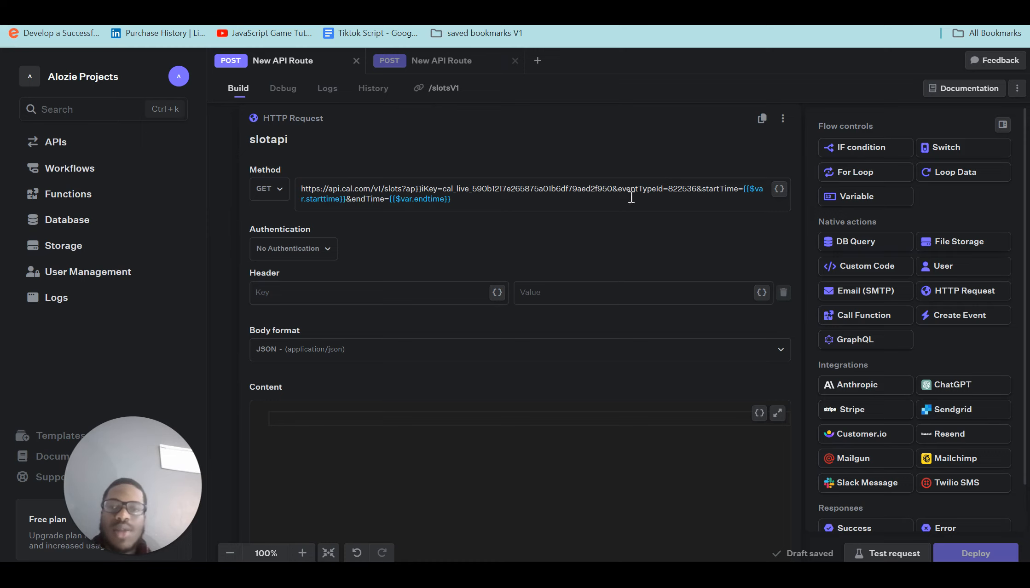
left_click(221, 199)
scroll(469, 186, "up", 5)
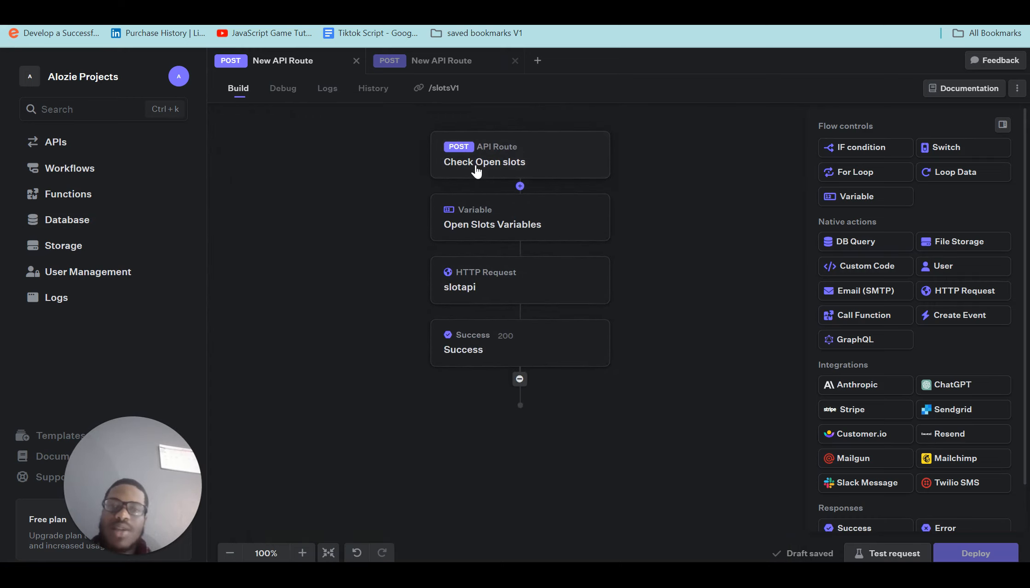
left_click(476, 169)
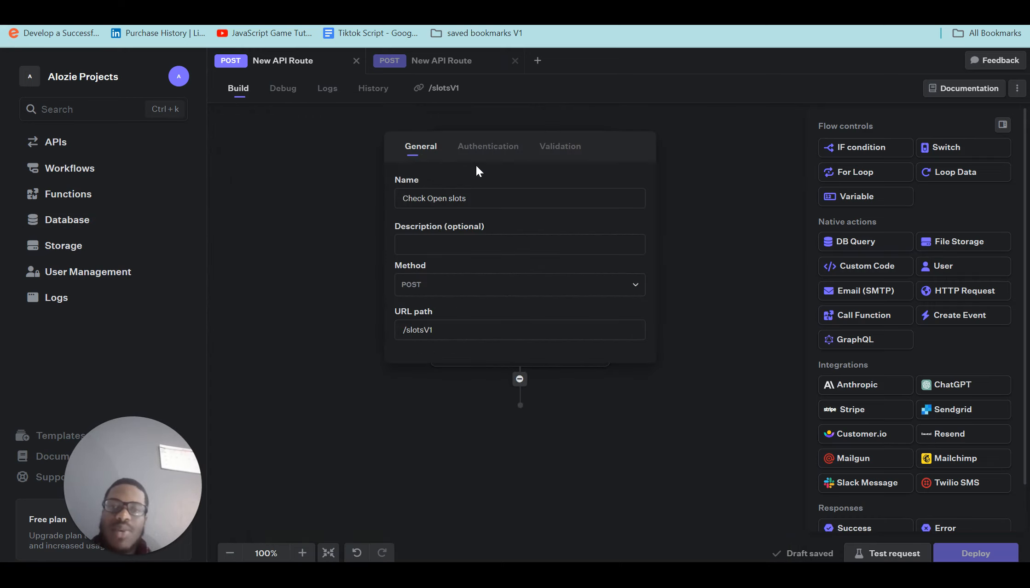
left_click(330, 207)
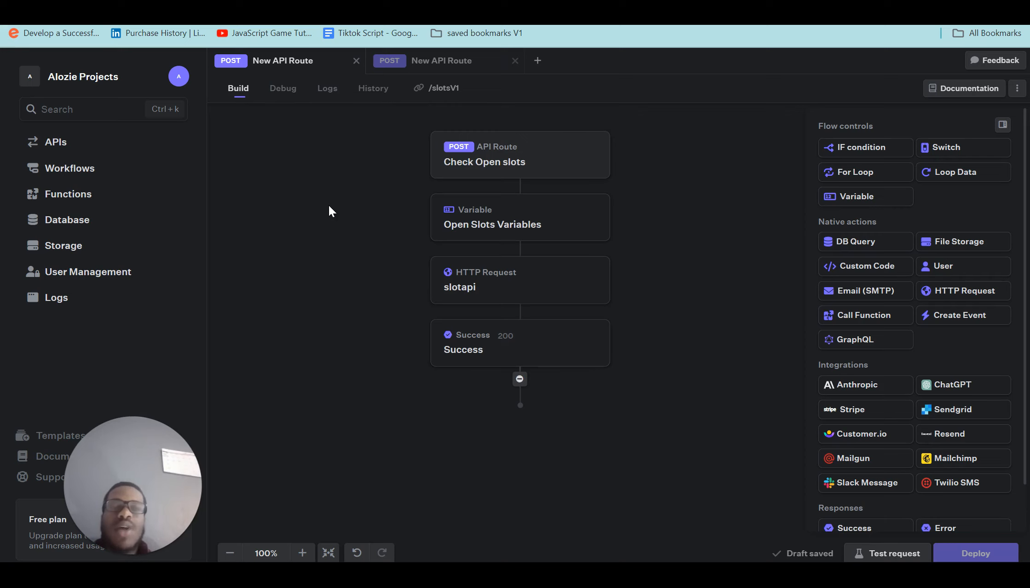
mouse_move(661, 582)
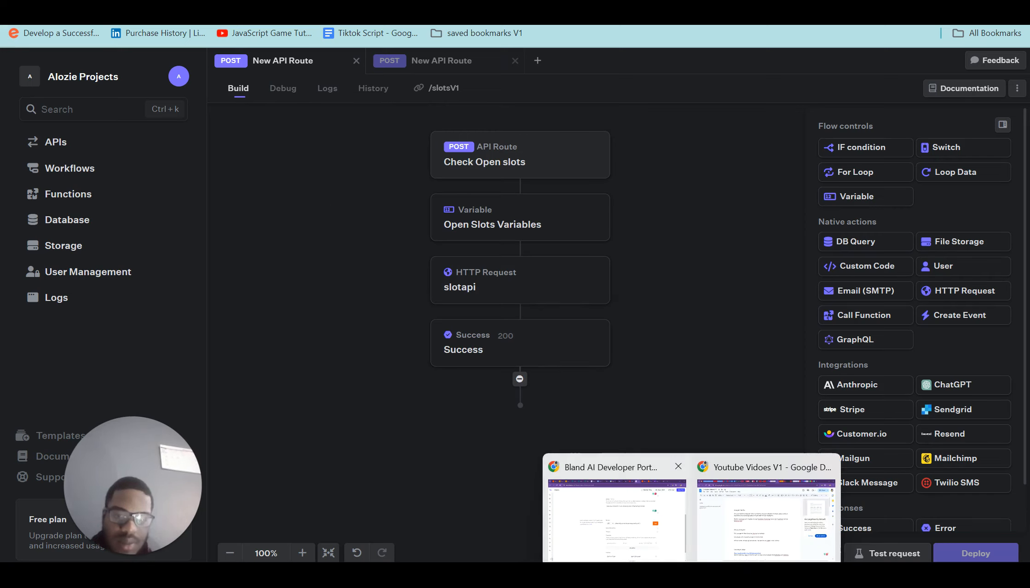
Fill in the startTime example value and add an endTime property with 2024-06-17T17:00:00Z
left_click(645, 529)
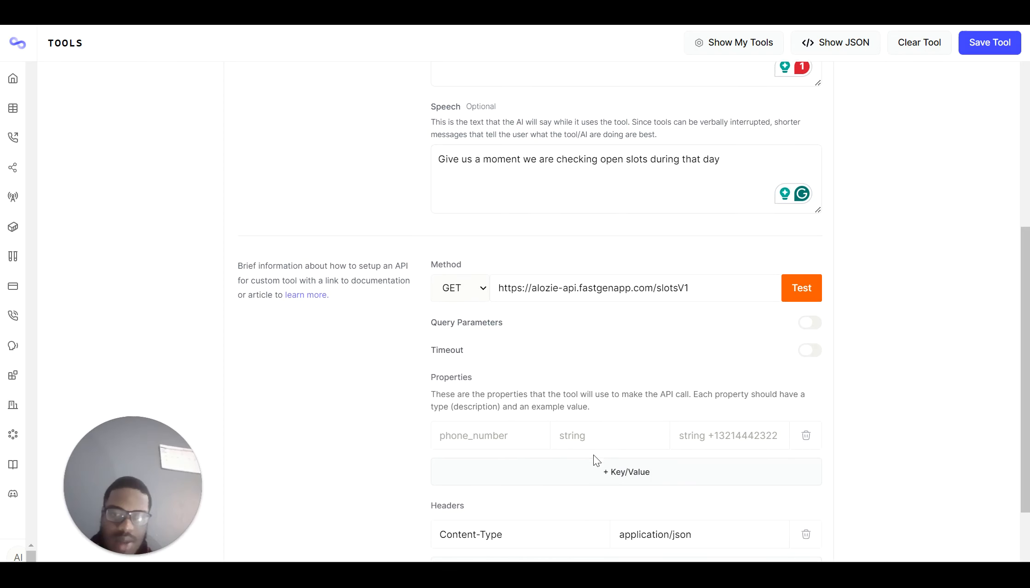
scroll(652, 397, "down", 1)
left_click(686, 409)
key("ctrl+v")
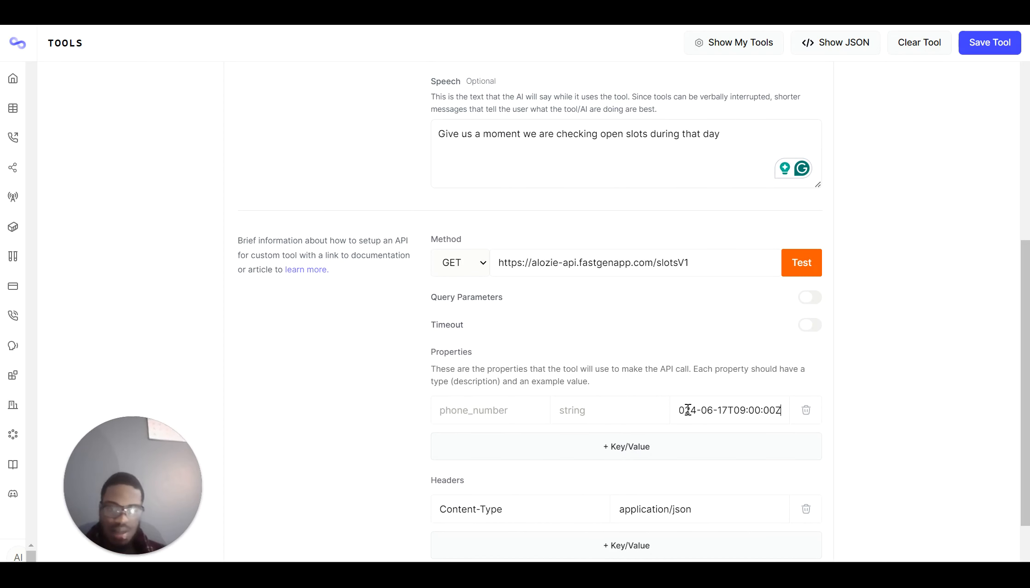
left_click(703, 451)
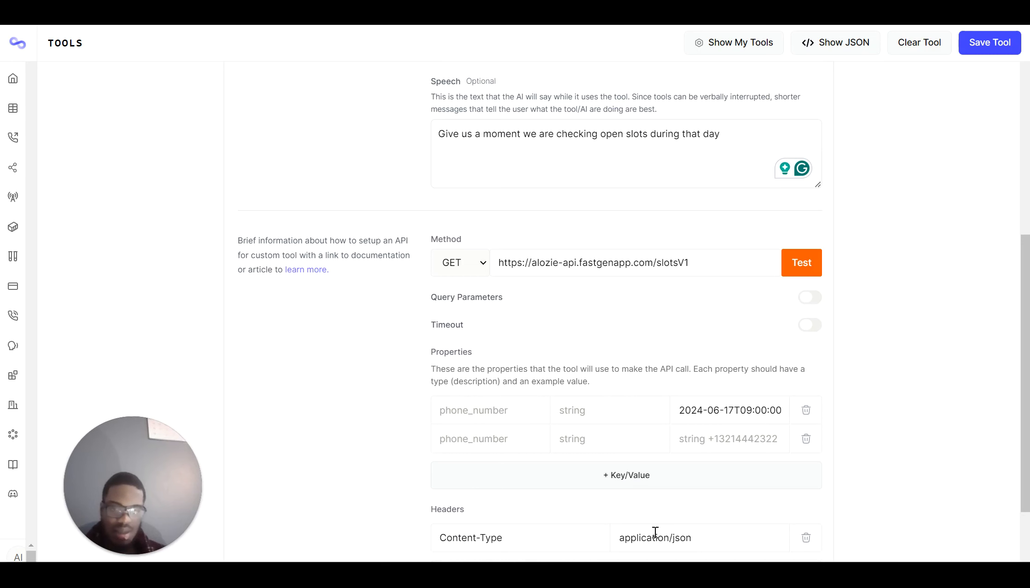
left_click(718, 511)
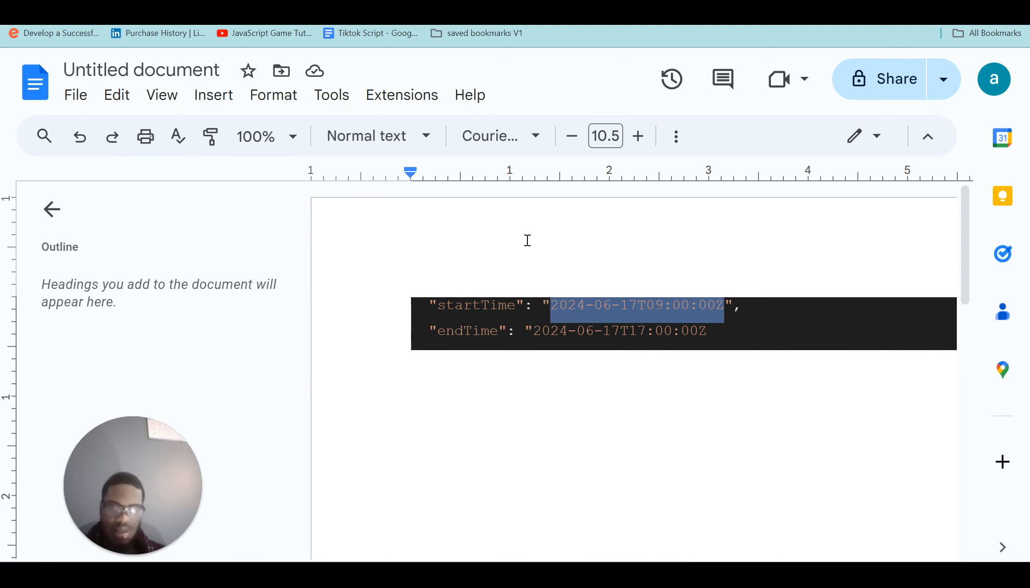
left_click_drag(531, 332, 707, 331)
key("ctrl+c")
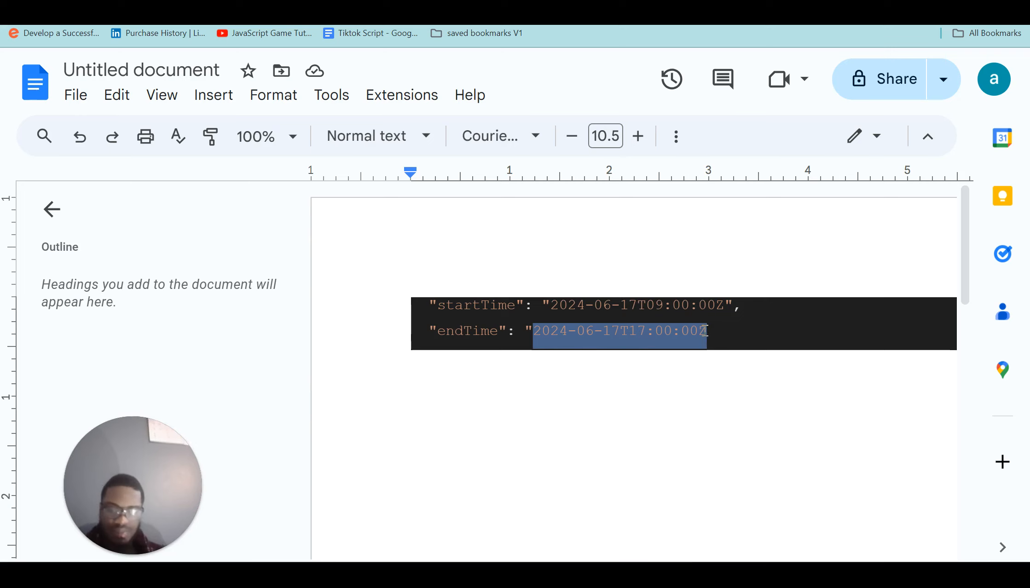
mouse_move(630, 575)
mouse_move(691, 575)
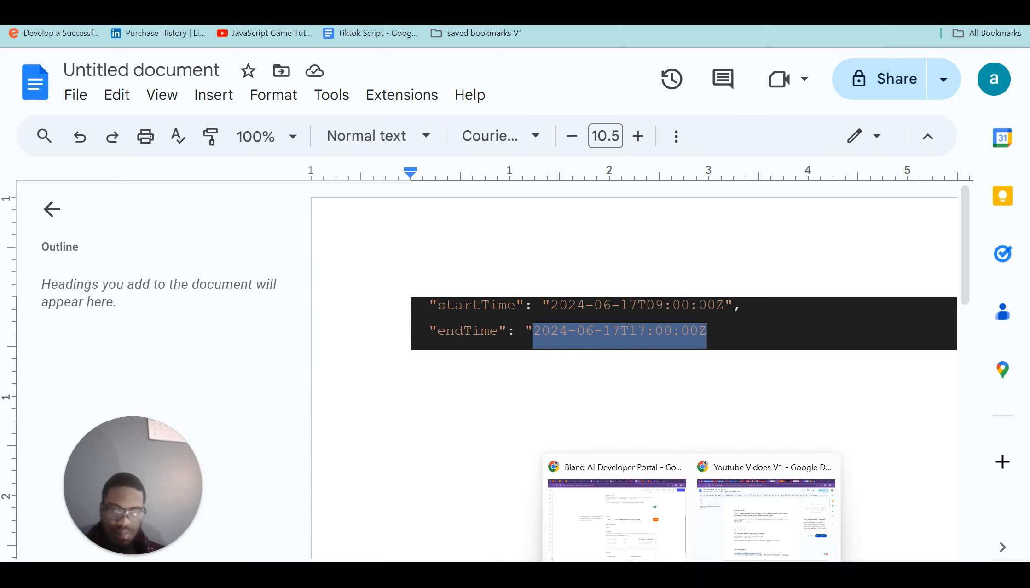
left_click(617, 511)
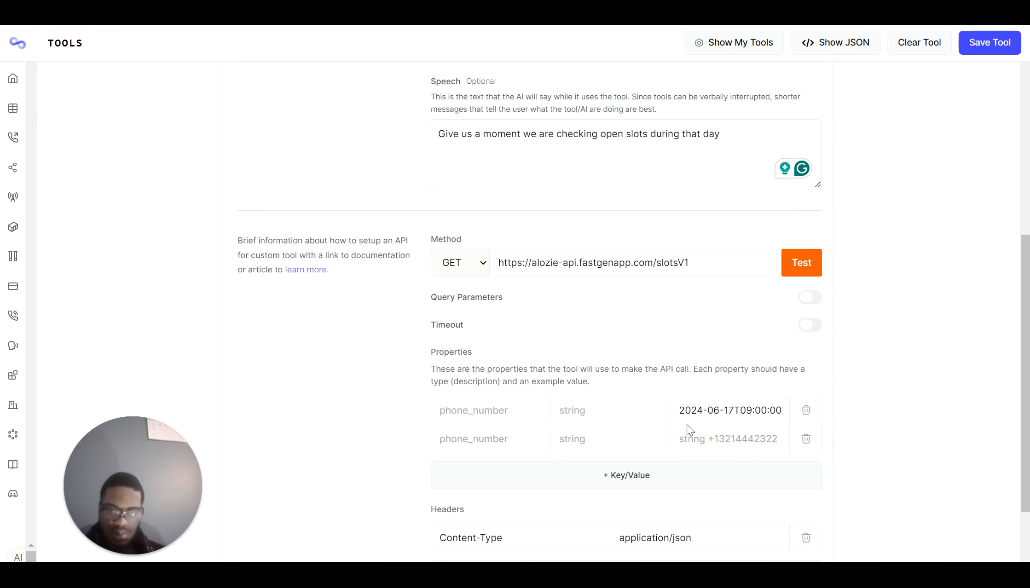
key("ctrl+v")
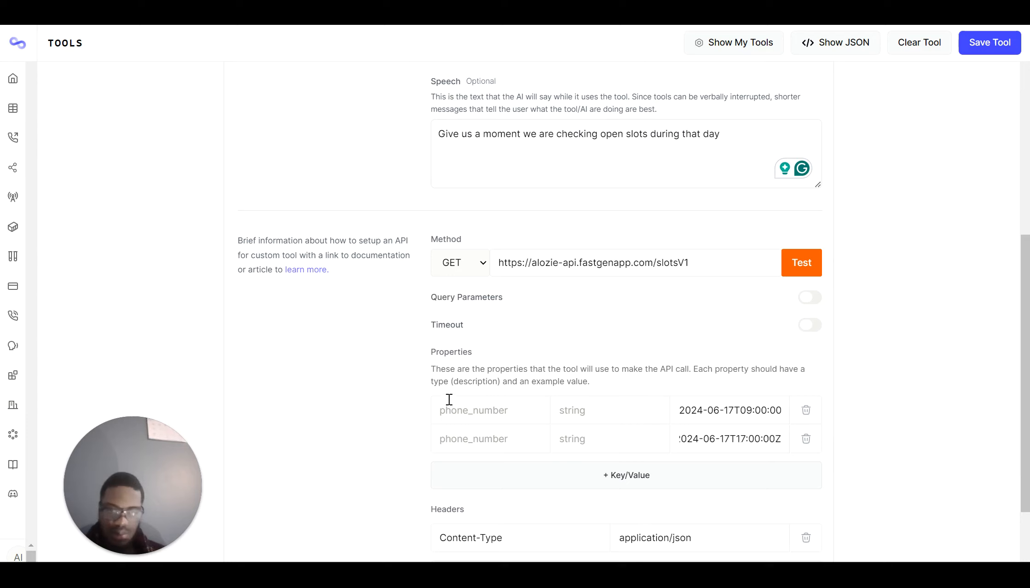
Correct the first property name so it starts with a lowercase 's' (startTime)
left_click(464, 411)
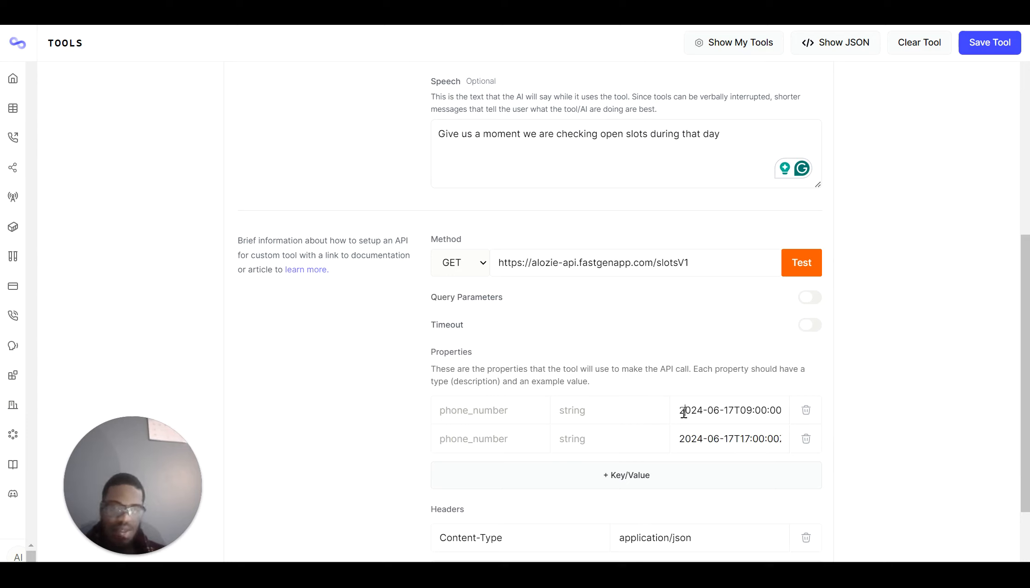
left_click_drag(685, 410, 775, 412)
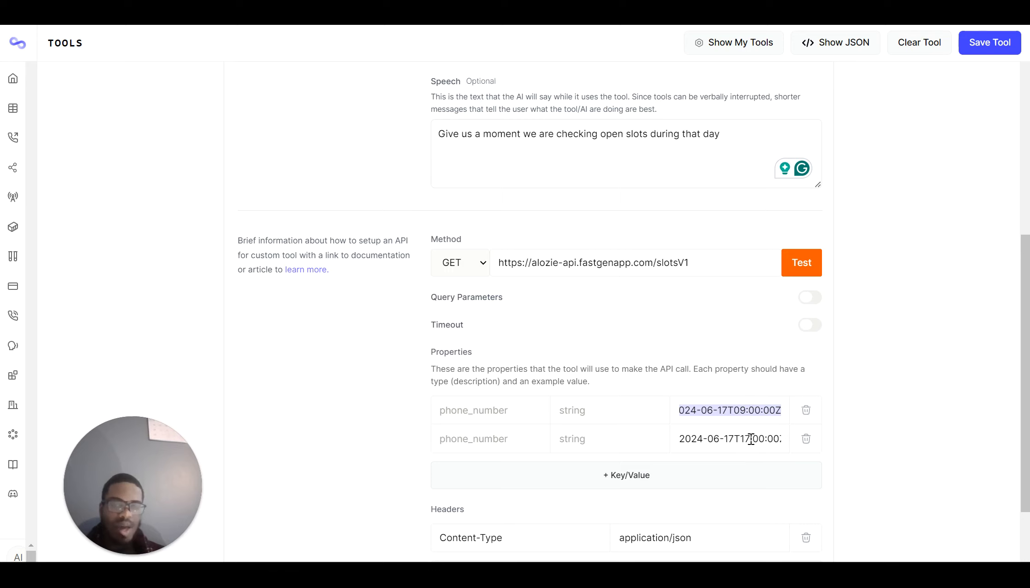
left_click(691, 439)
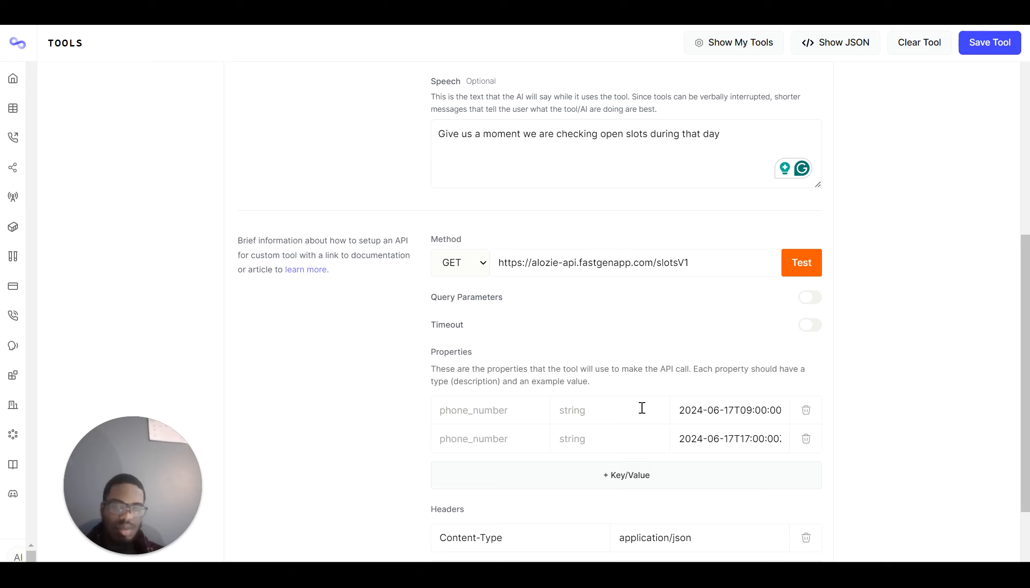
right_click(671, 426)
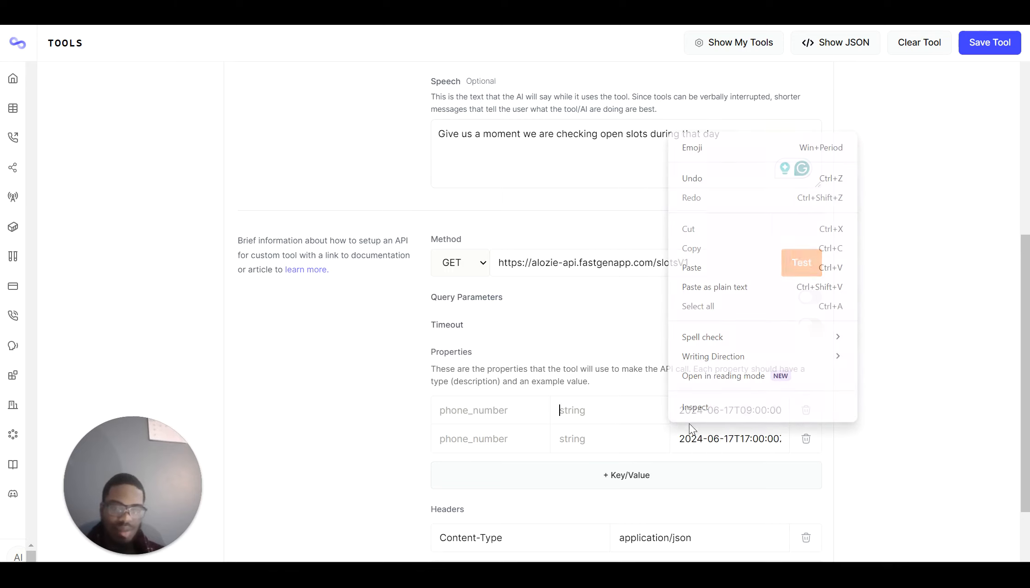
left_click(477, 400)
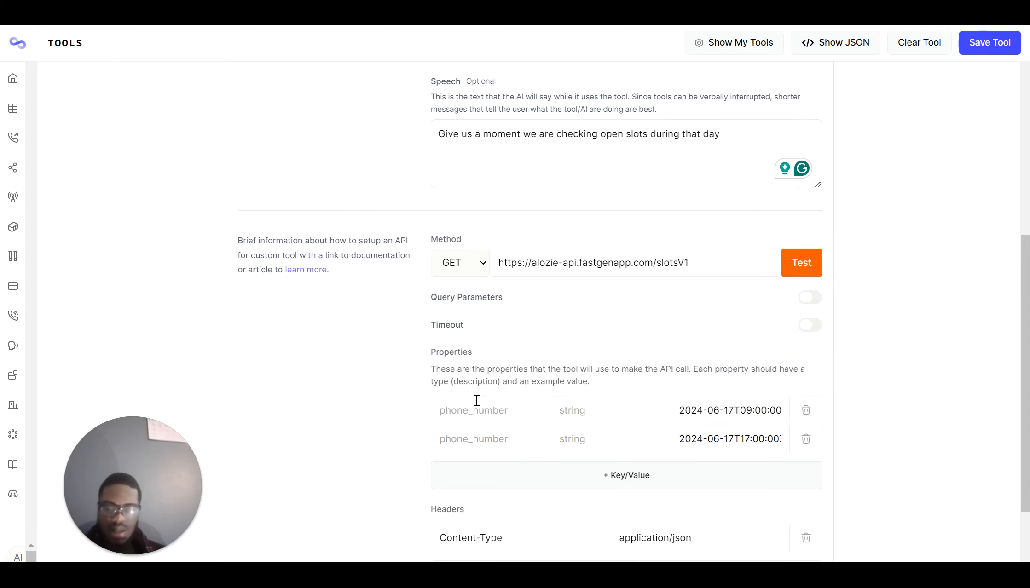
key("Caps_Lock")
type("S")
key("BackSpace")
key("Caps_Lock")
type("startTime")
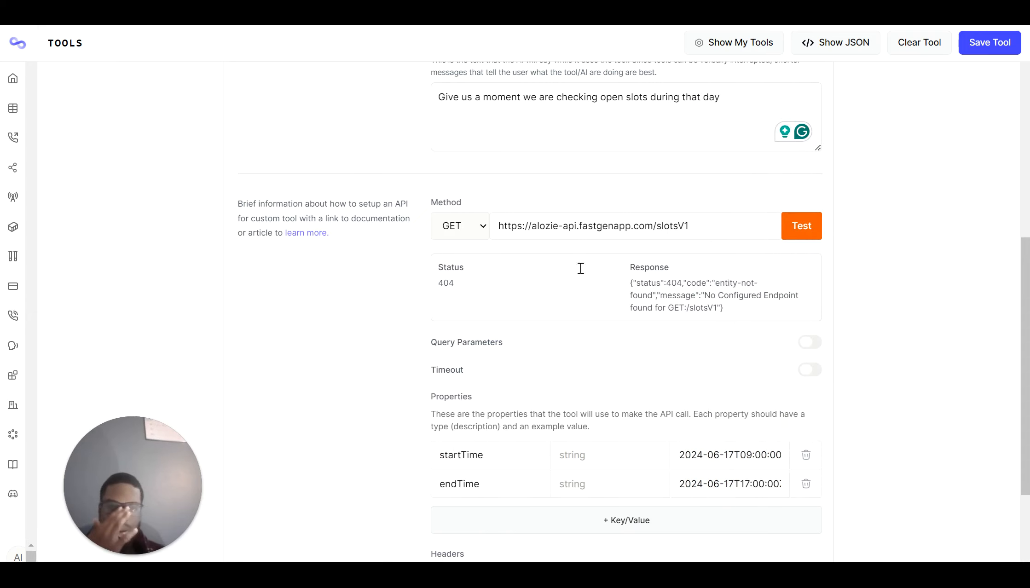
Switch the request method from GET to POST and test it, getting a 401
left_click(460, 230)
left_click(465, 256)
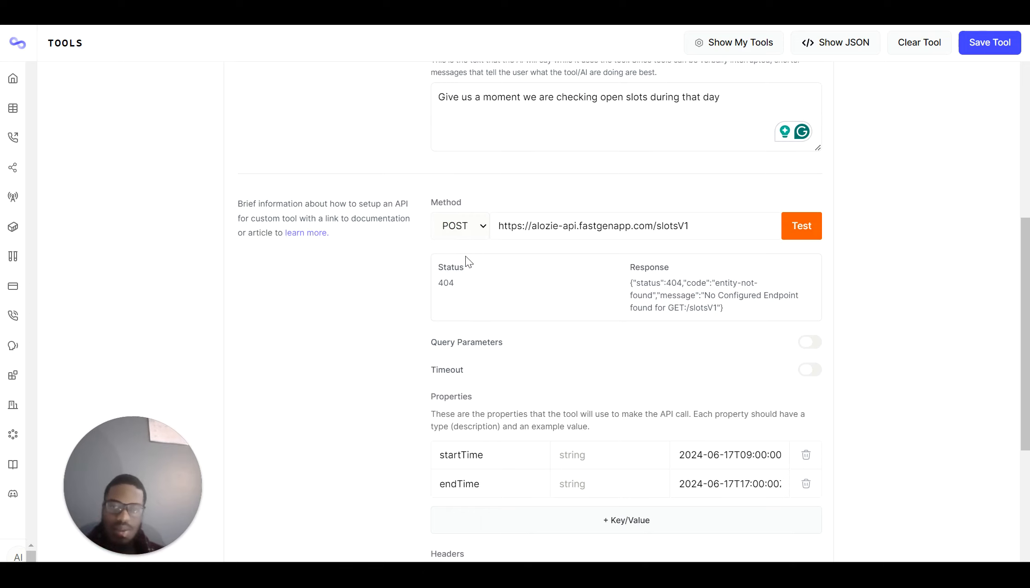
left_click(801, 228)
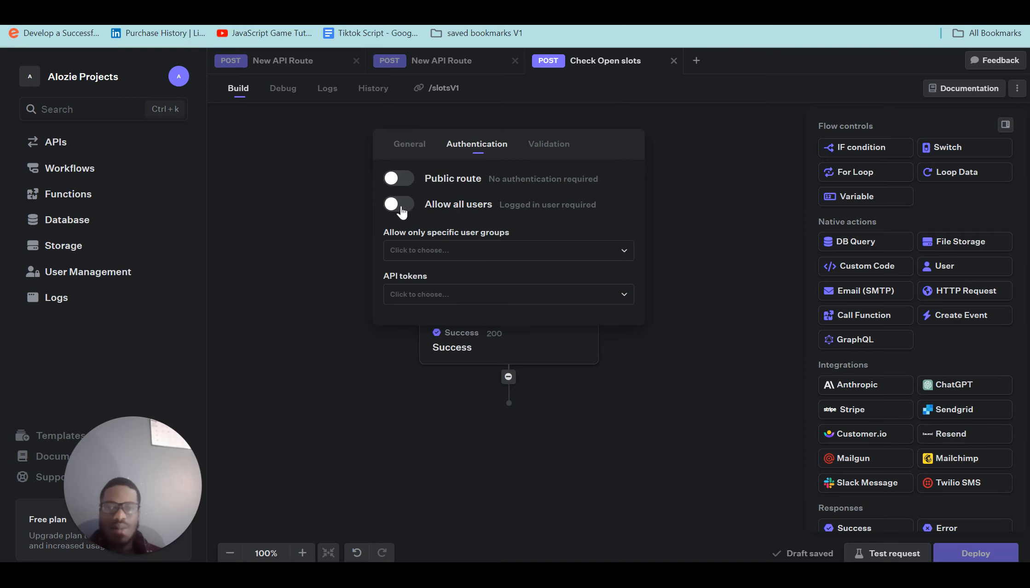
Turn on Public route for /slotsV1 so it needs no authentication, then redeploy it live
left_click(397, 180)
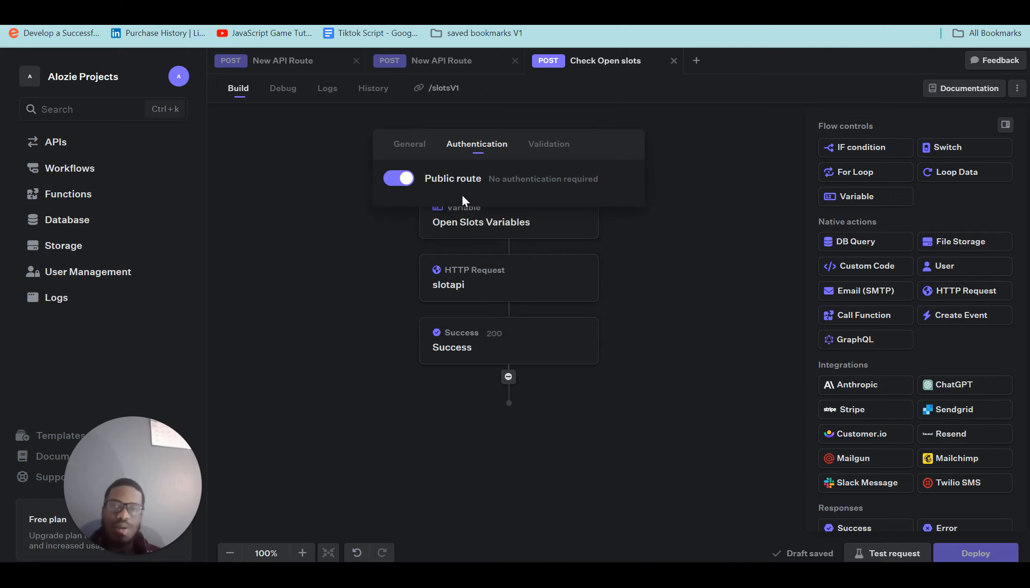
left_click(345, 267)
left_click(976, 555)
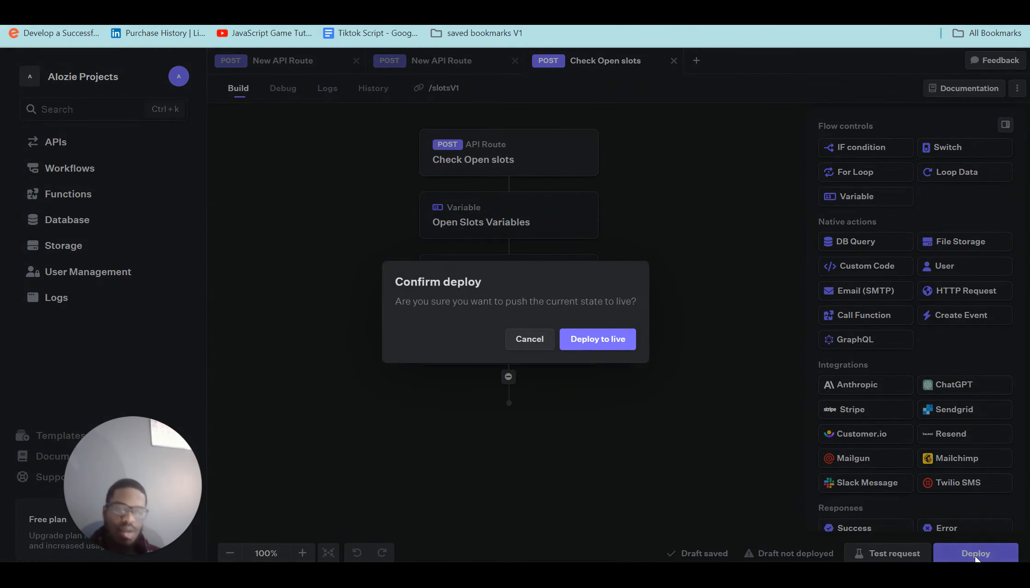
left_click(616, 347)
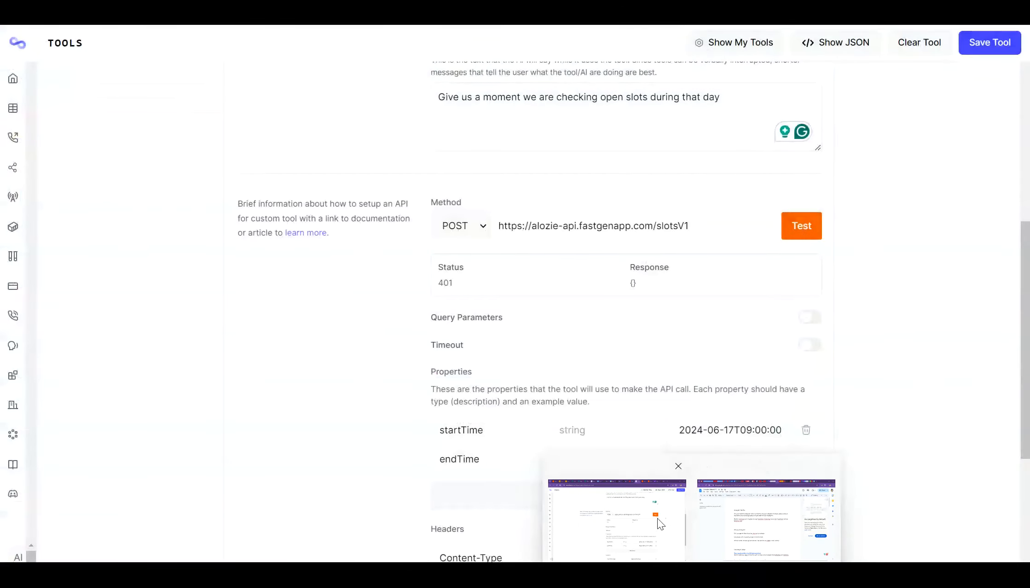
left_click(658, 518)
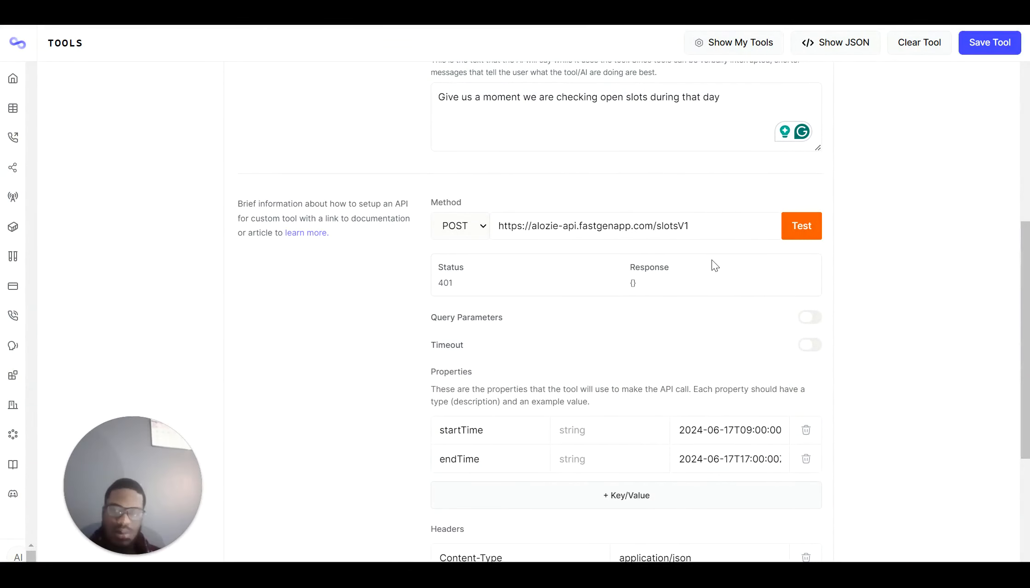
Rerun the test, then set startTime and endTime in Open Slots Variables to the Time type
left_click(803, 229)
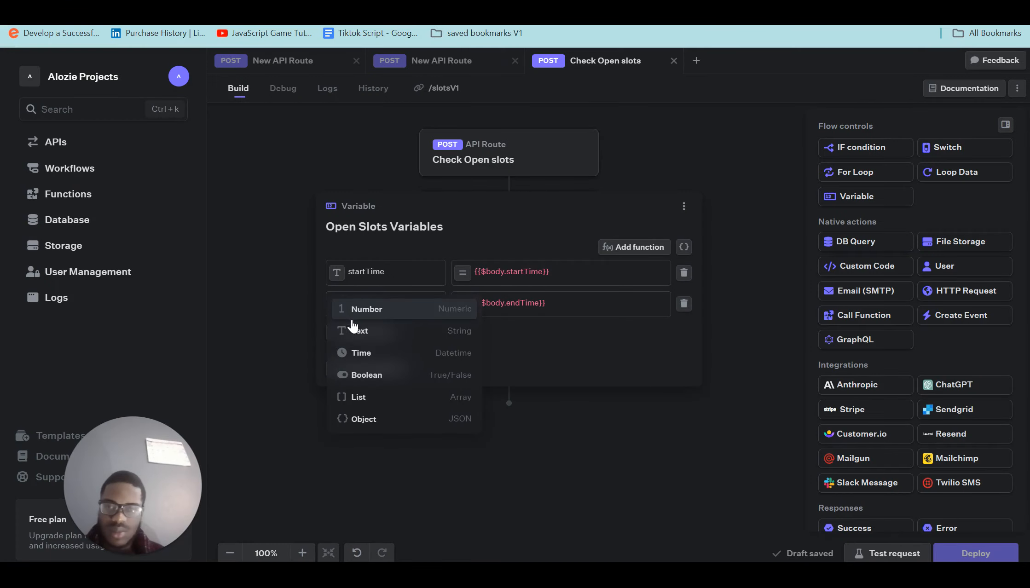
left_click(359, 347)
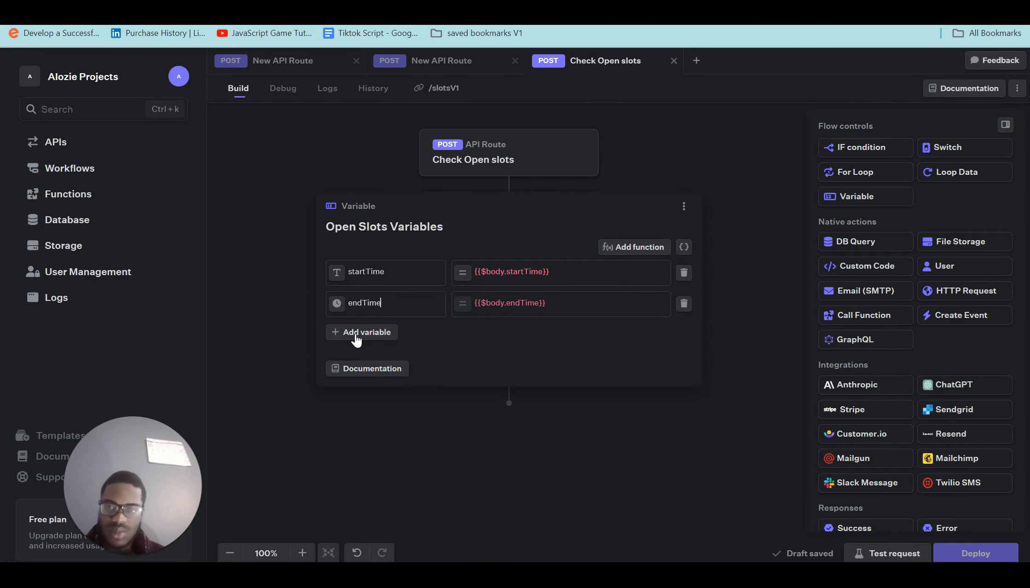
left_click(337, 275)
left_click(358, 329)
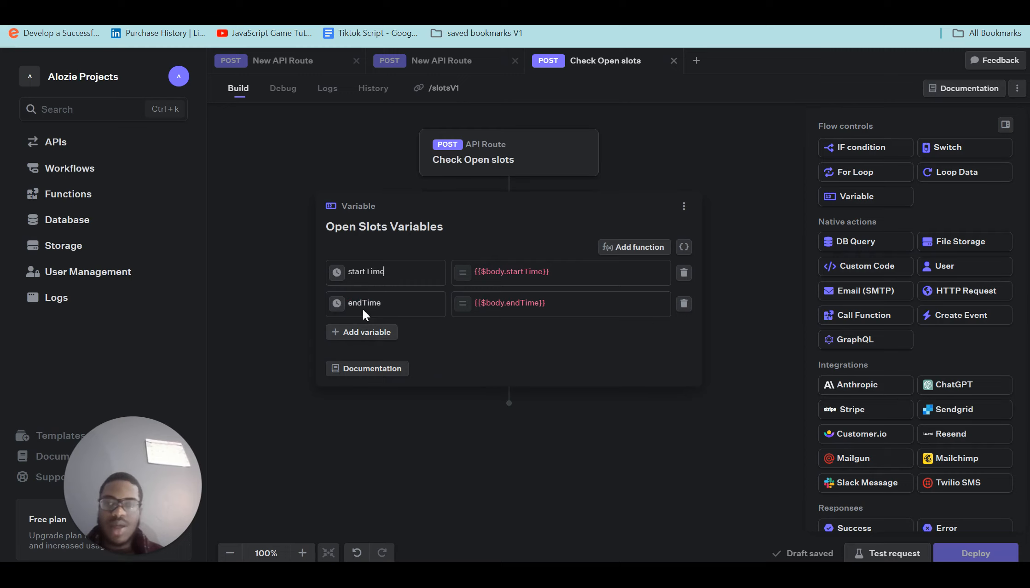
left_click(337, 276)
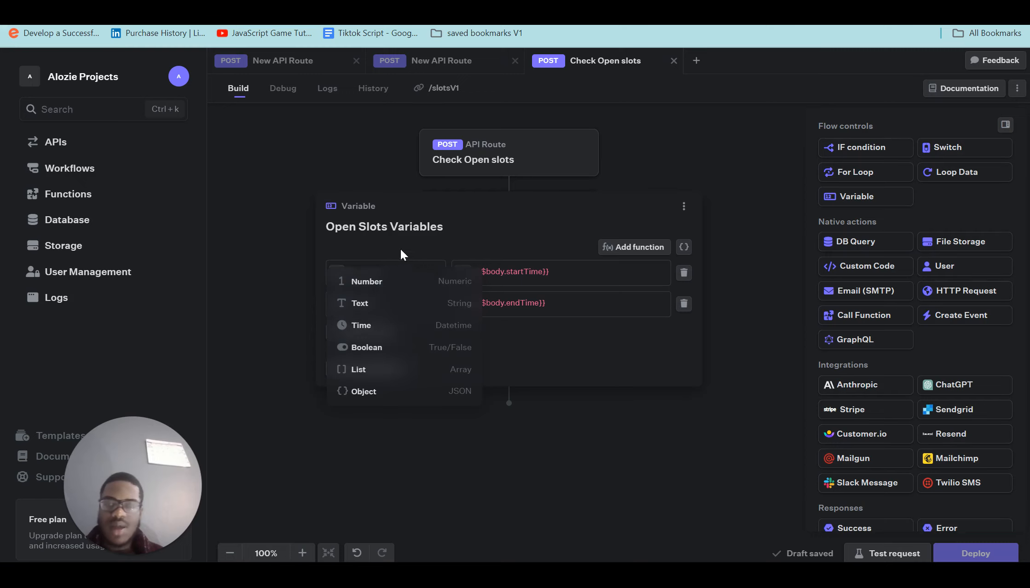
left_click(392, 327)
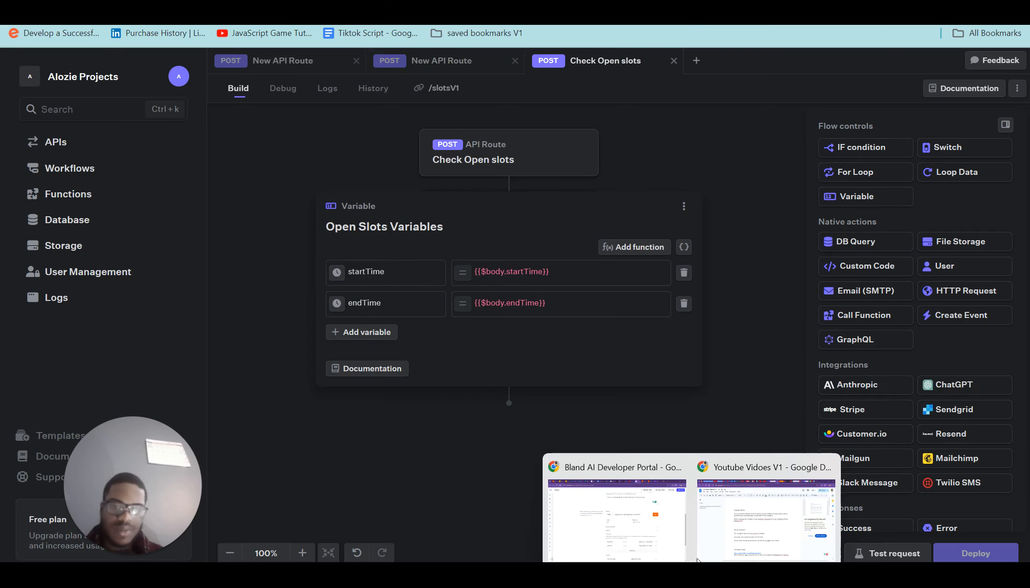
left_click(605, 507)
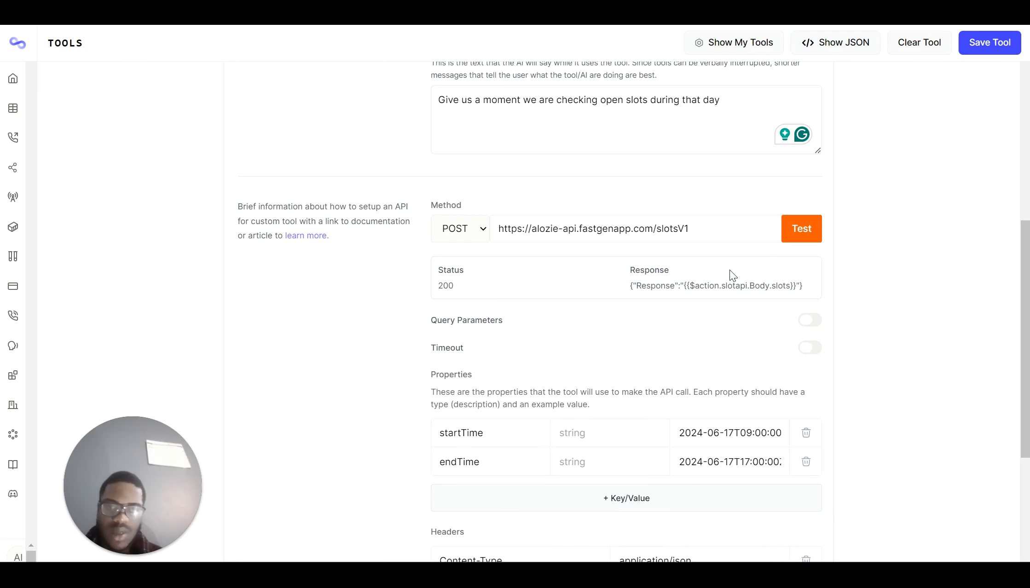
Test Check Open Times and review the returned 2024-06-17 slots from 13:00 to 16:30
left_click(796, 232)
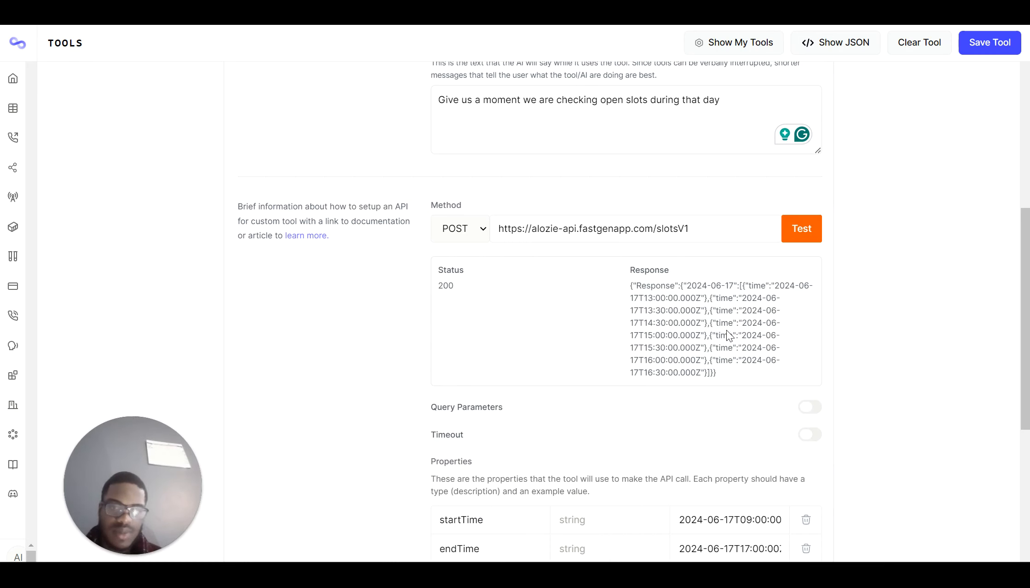
scroll(721, 318, "down", 1)
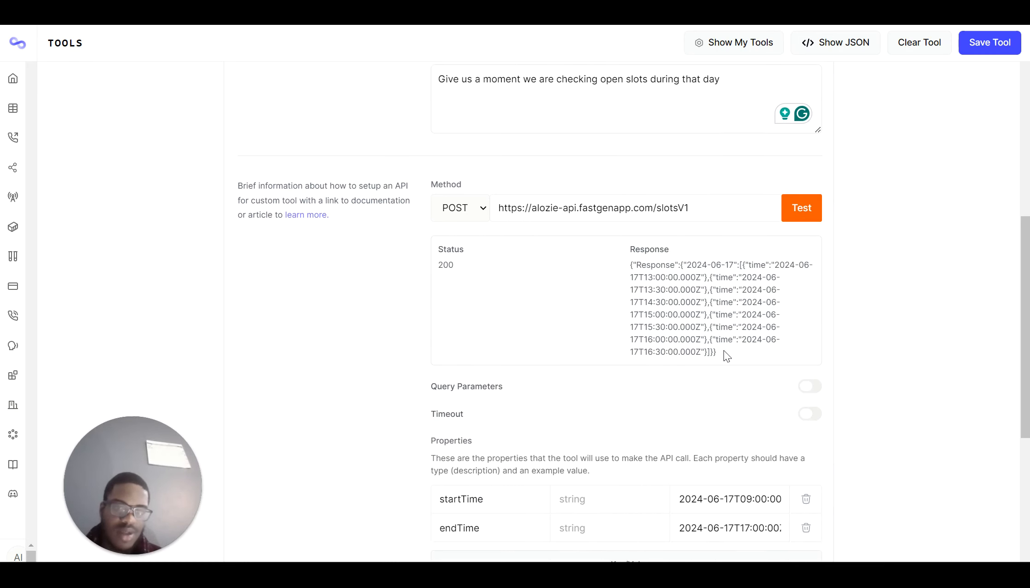
left_click_drag(724, 352, 696, 290)
scroll(692, 248, "up", 1)
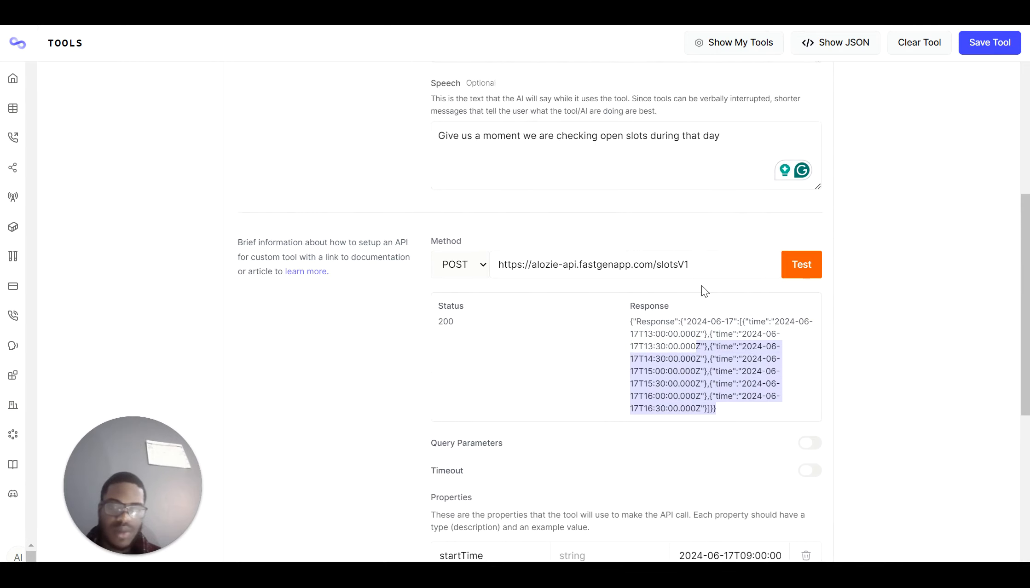
scroll(703, 287, "up", 7)
scroll(703, 287, "down", 12)
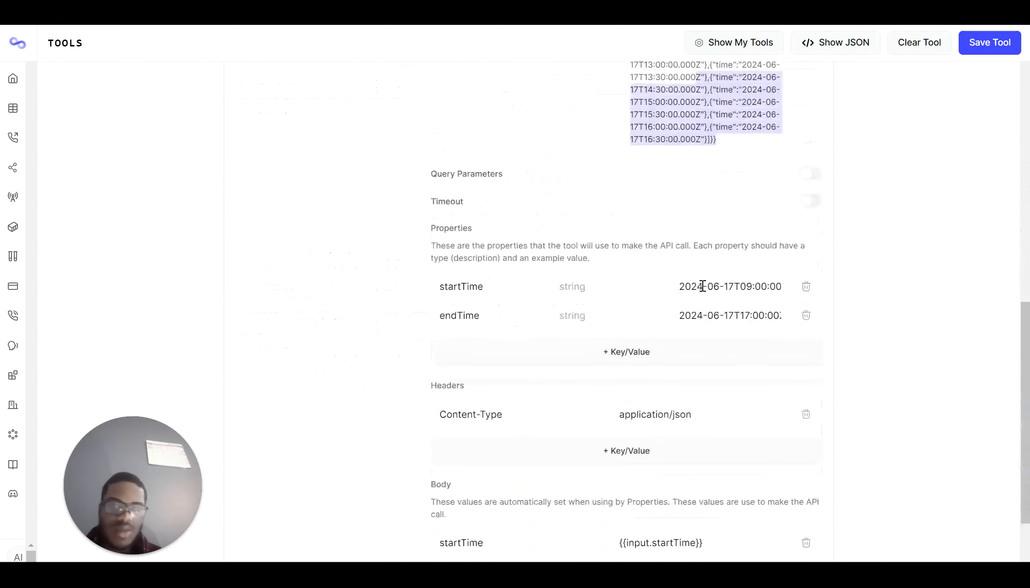
scroll(802, 273, "up", 15)
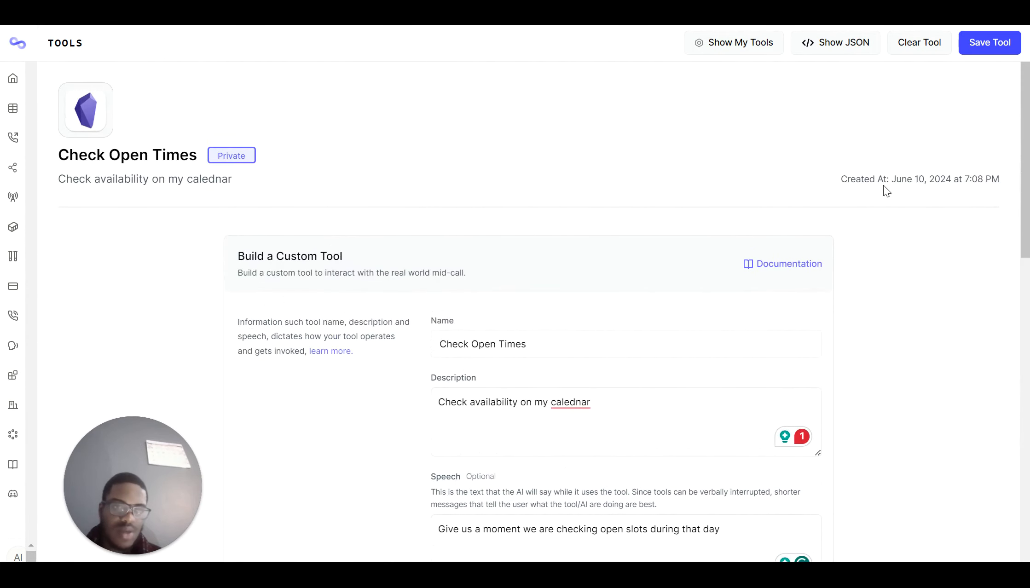
Save Check Open Times and open a fresh blank Custom Tool editor from the Tools card
left_click(978, 51)
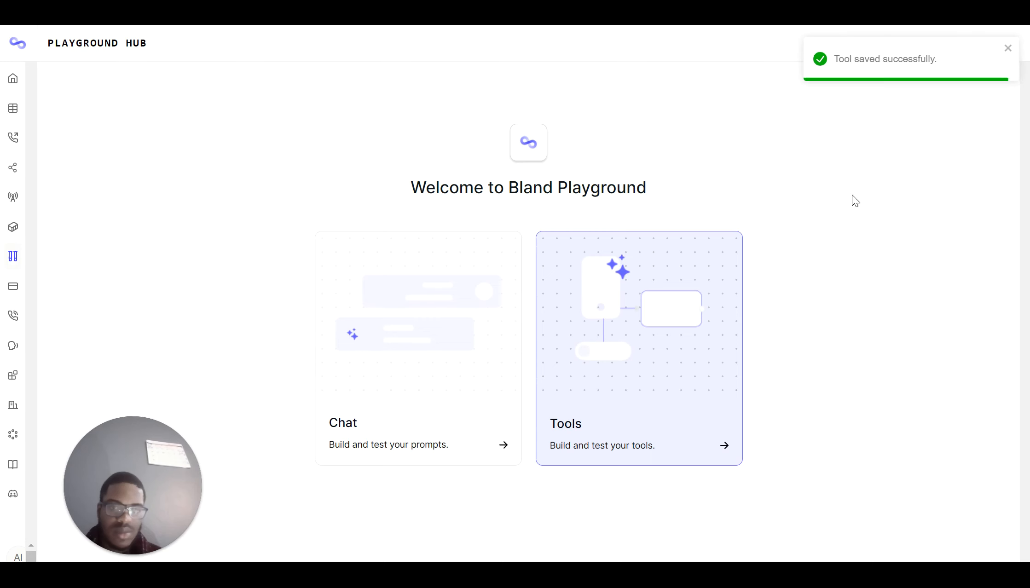
left_click(685, 319)
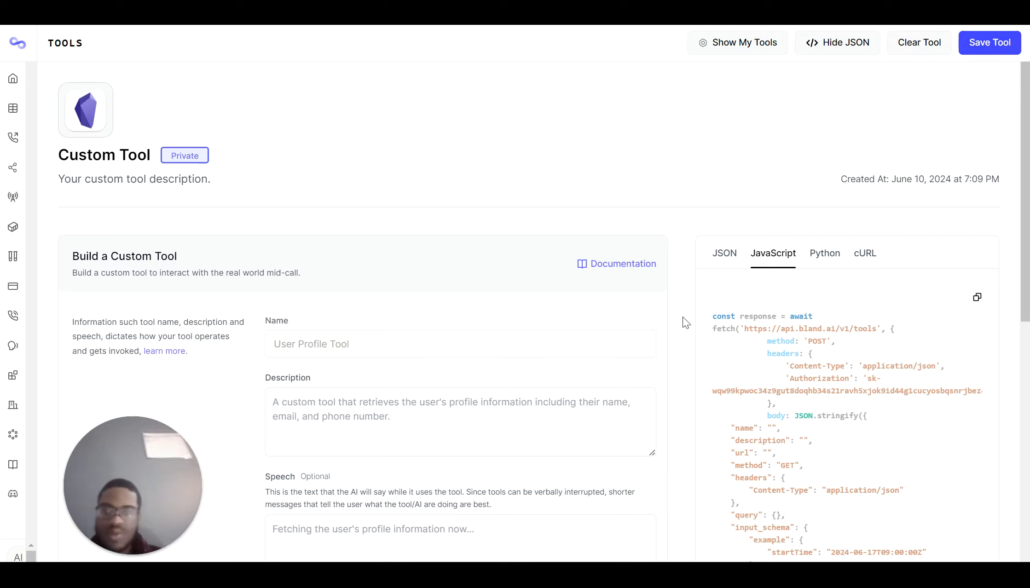
Name the new tool 'Book AI Meetings' and describe it as booking meetings in our calendar
left_click(309, 334)
type("B")
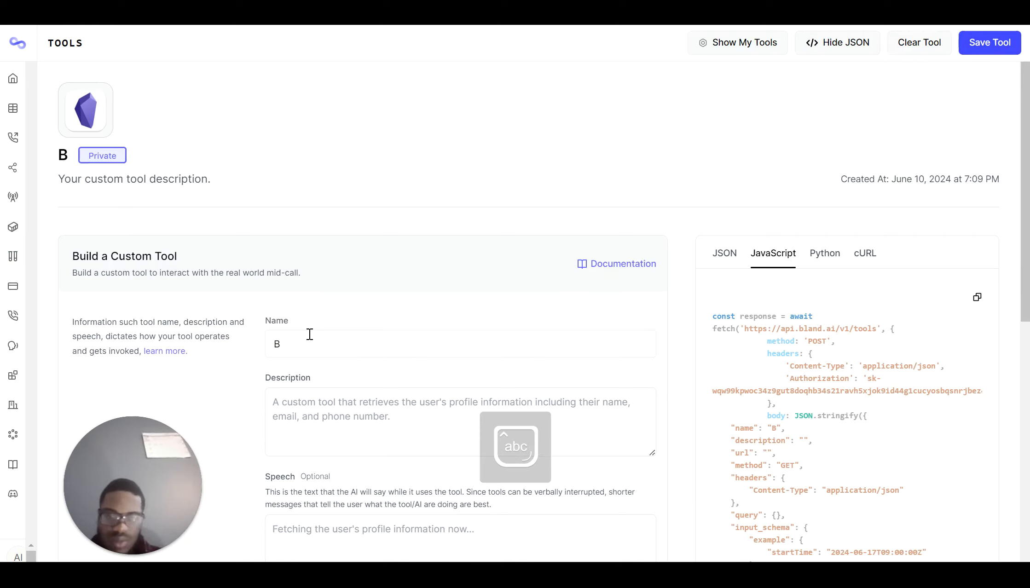
key("BackSpace")
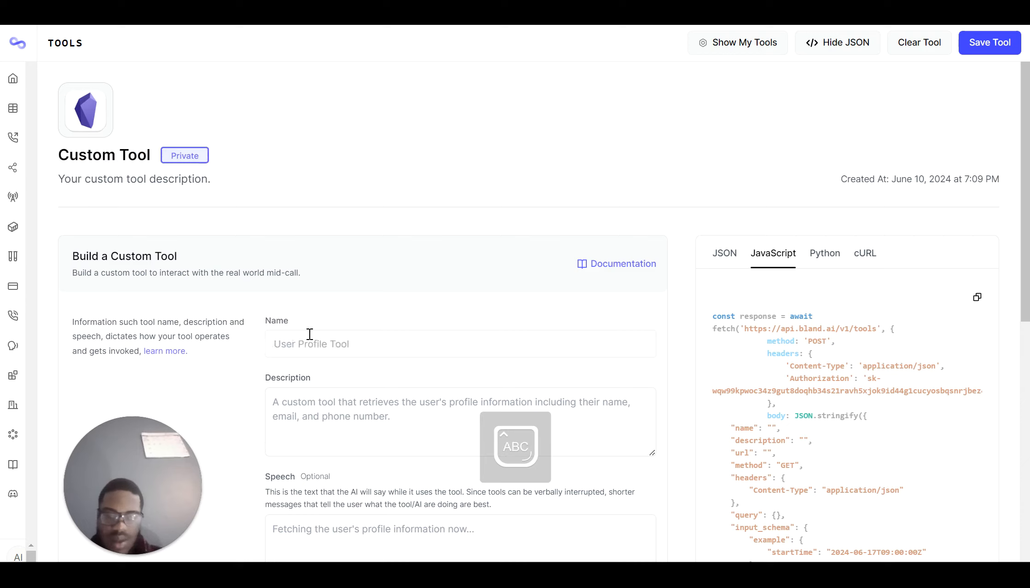
type("Bo")
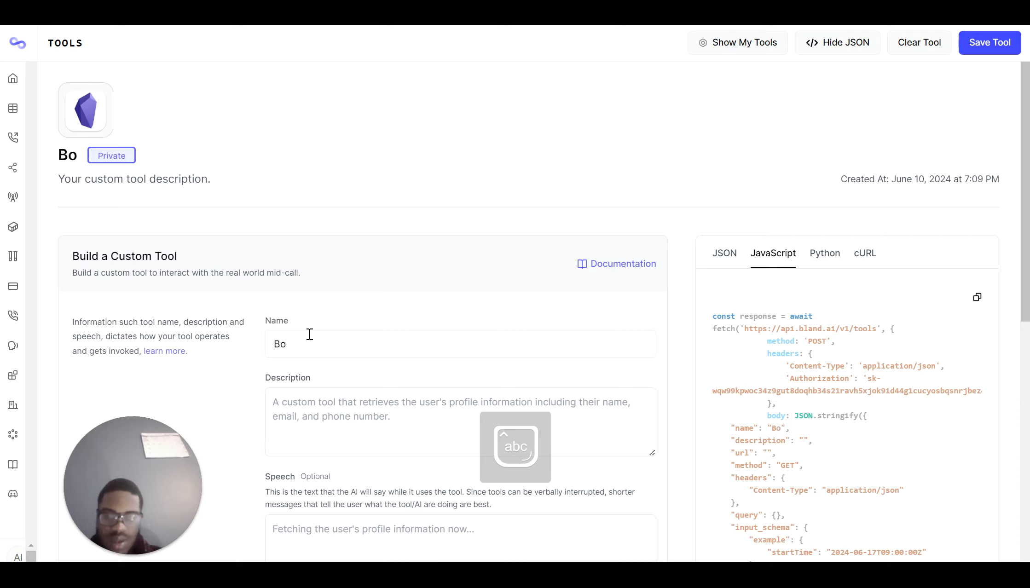
type("ok")
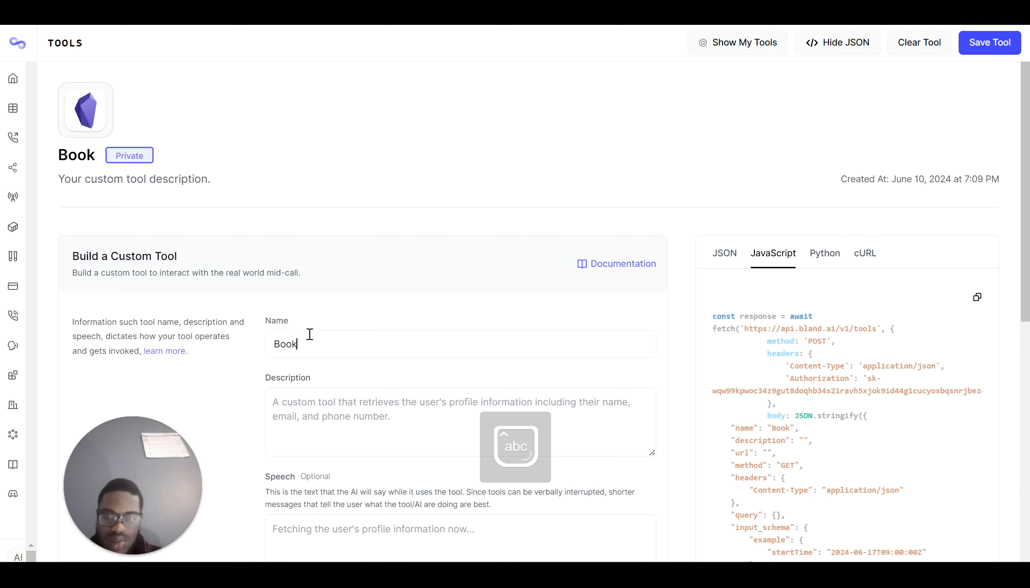
type(" AI")
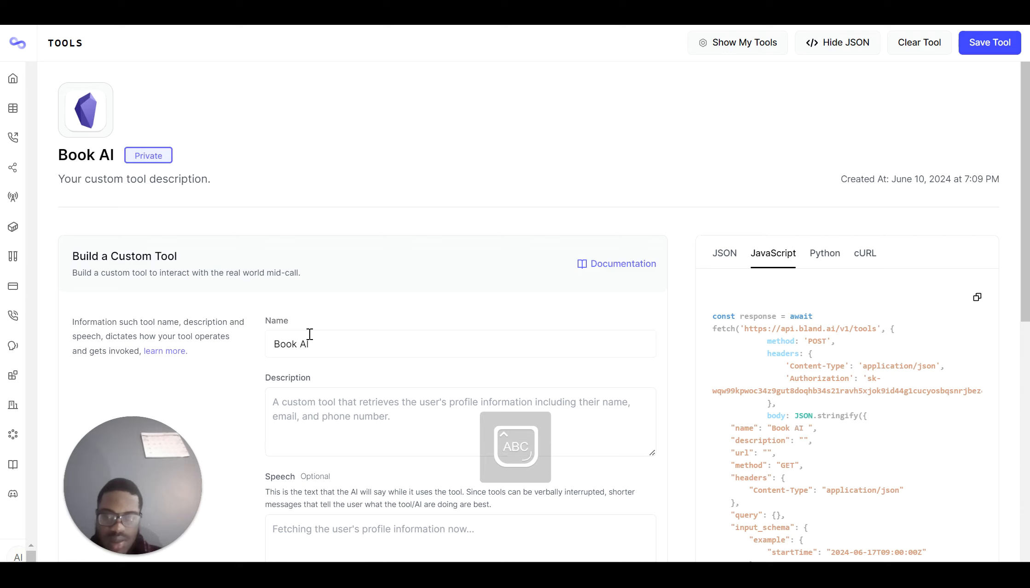
type(" Meeting")
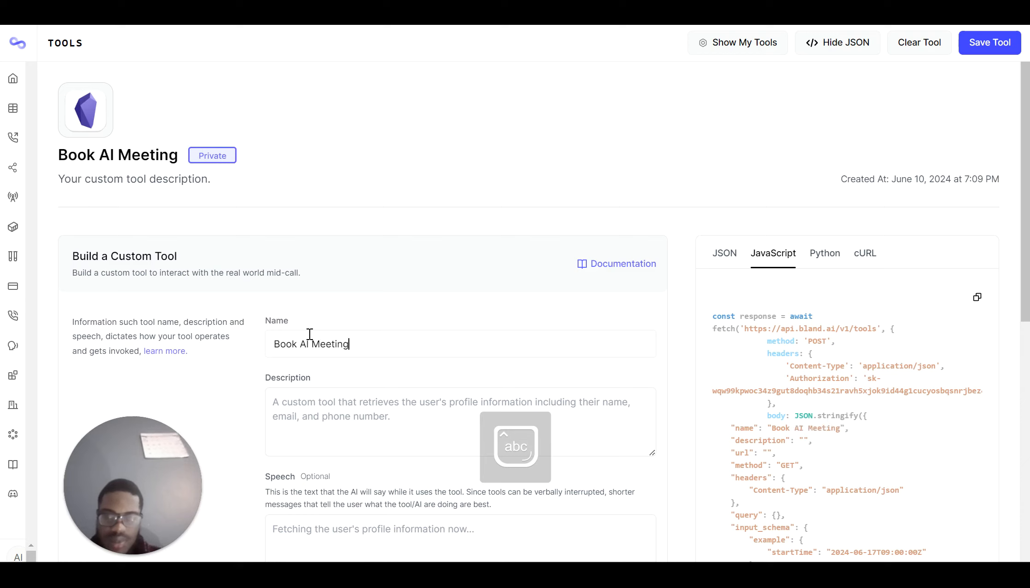
type("s")
left_click(307, 402)
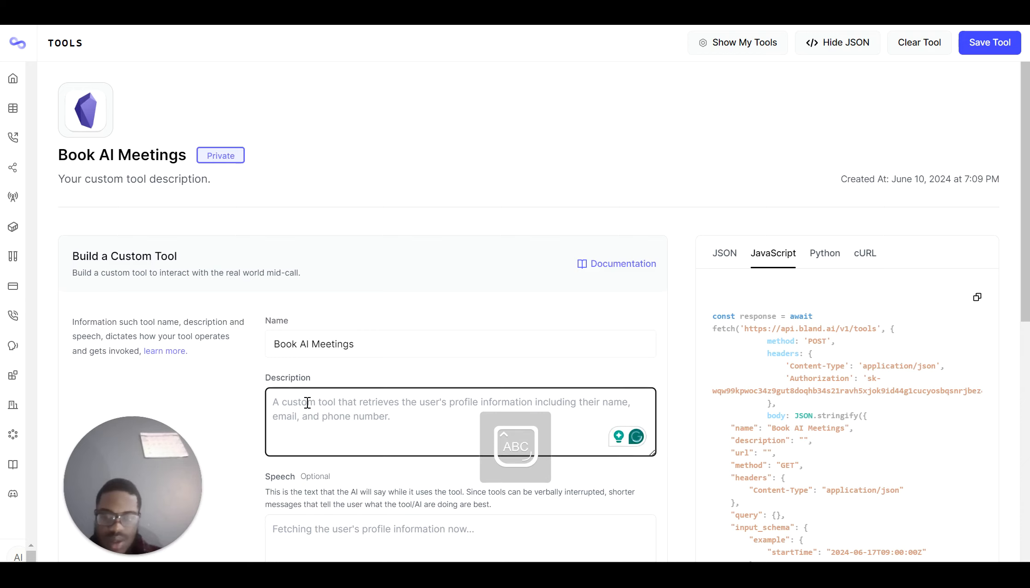
type("This is w")
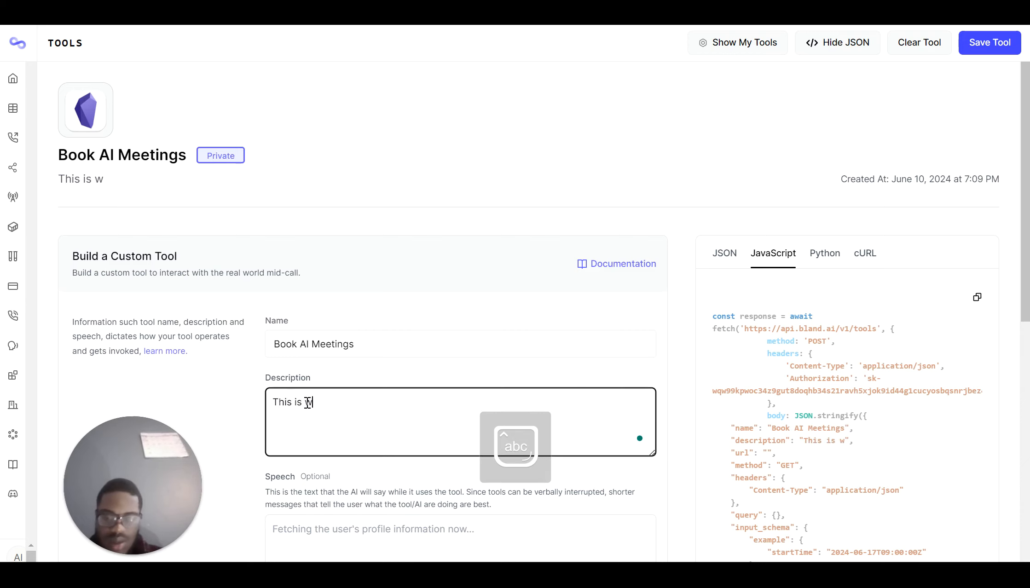
type("hat books ")
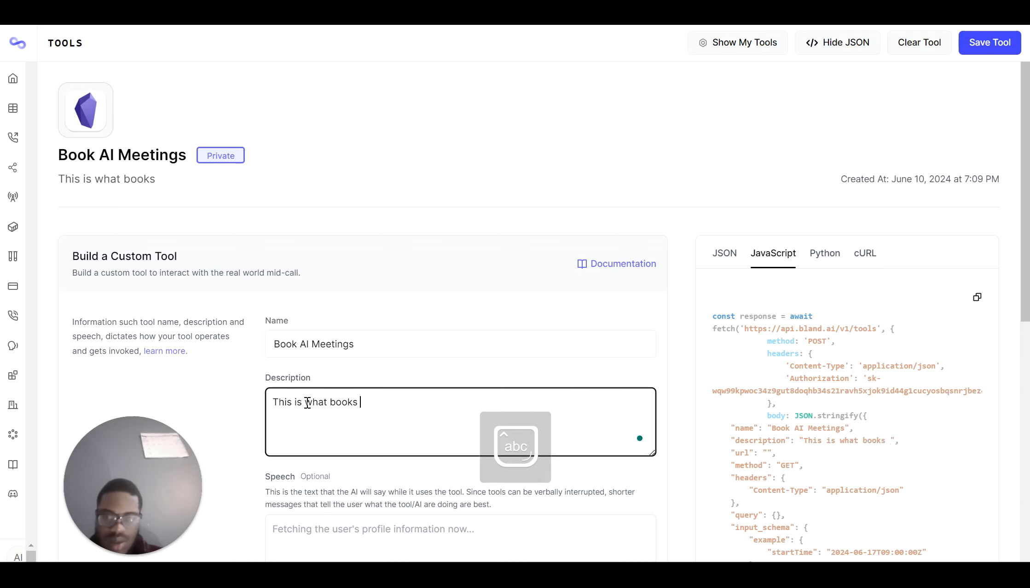
type("meetin")
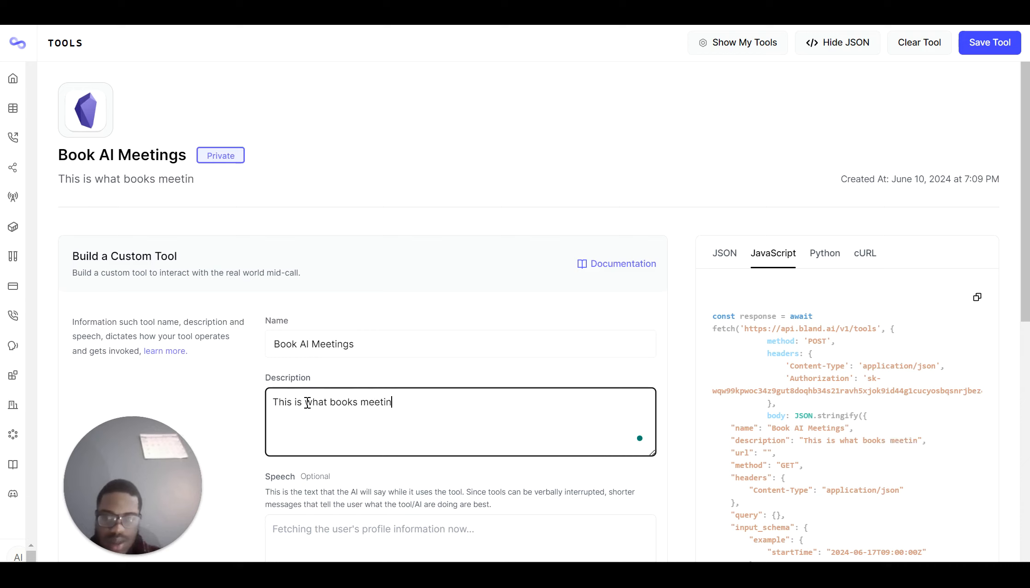
type("gs in our ")
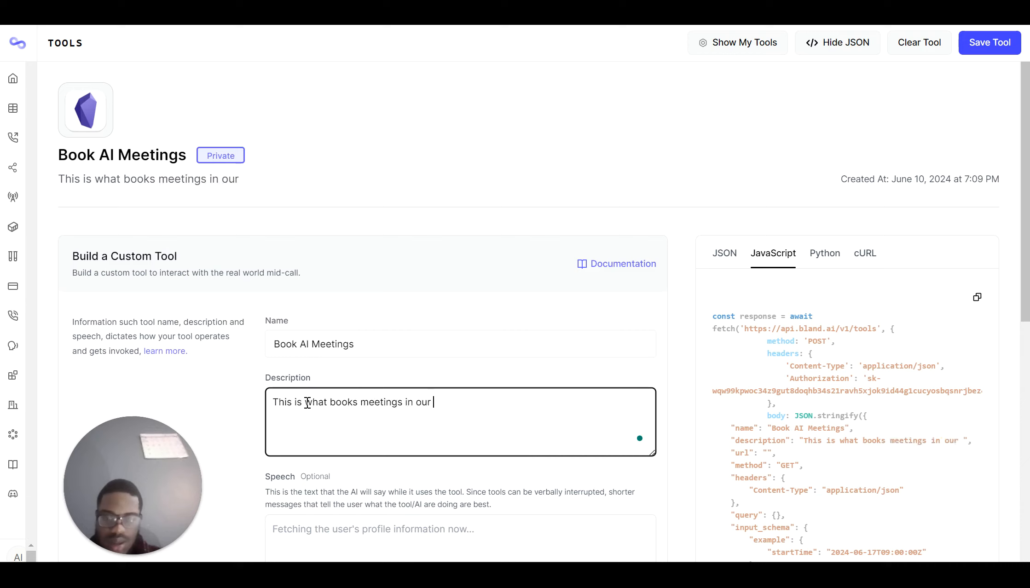
type("caledn")
type("ar")
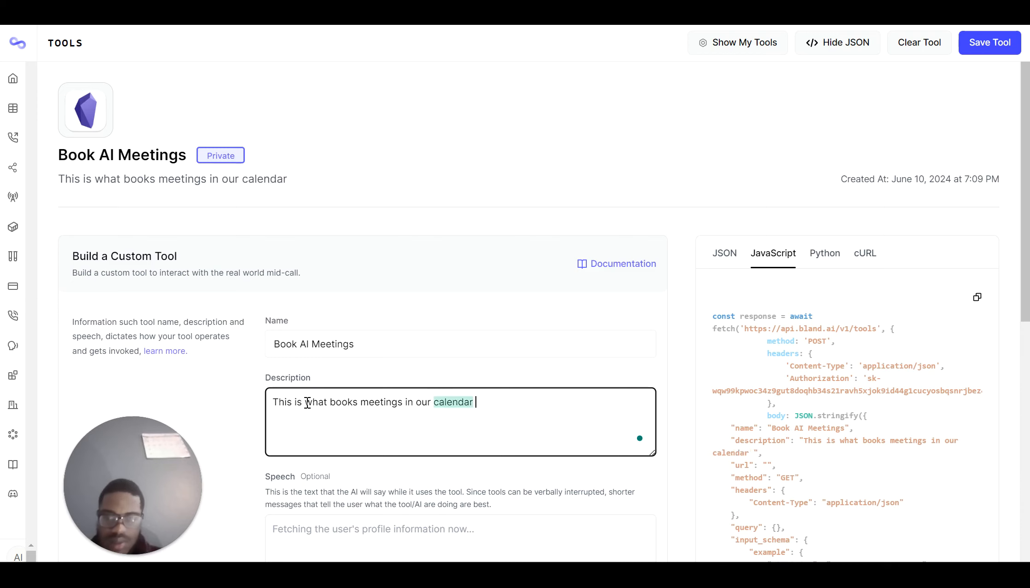
scroll(306, 409, "down", 2)
Set the tool's speech to 'Wait a moment we are booking a meeting now', correcting 'moment'
left_click(305, 429)
type("W")
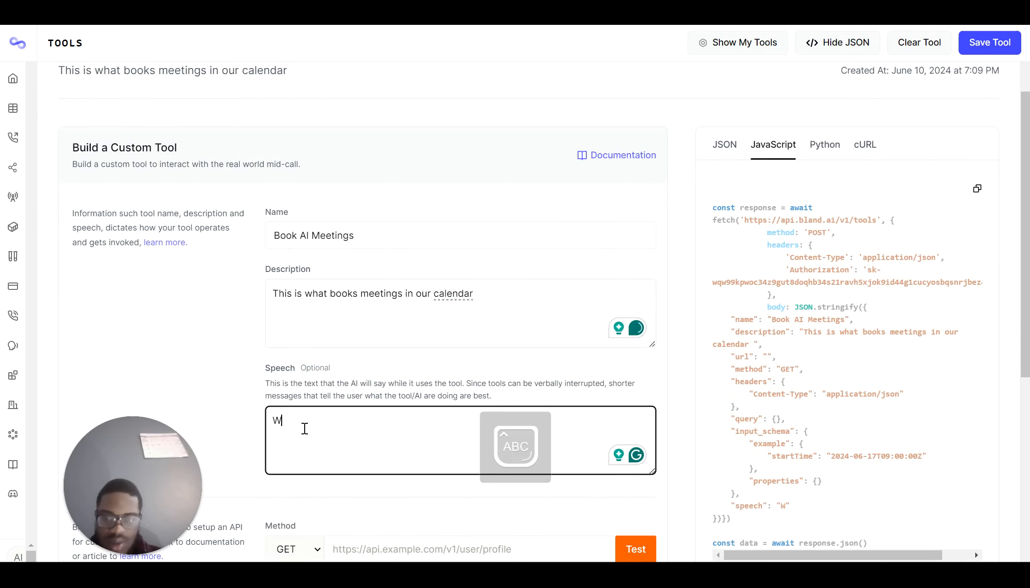
type("ait a")
key("BackSpace")
key("BackSpace")
key("BackSpace")
key("BackSpace")
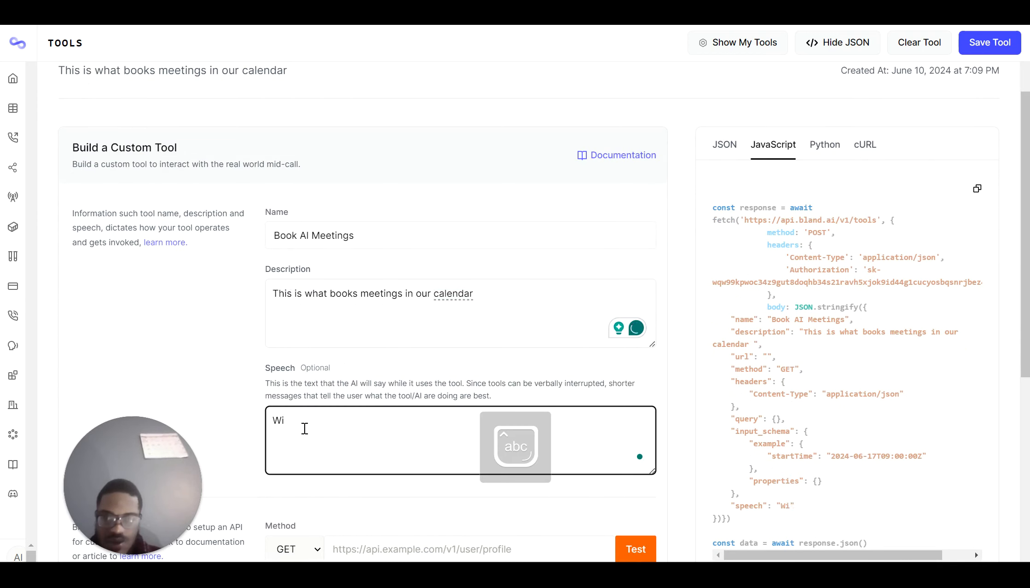
type("ait a m")
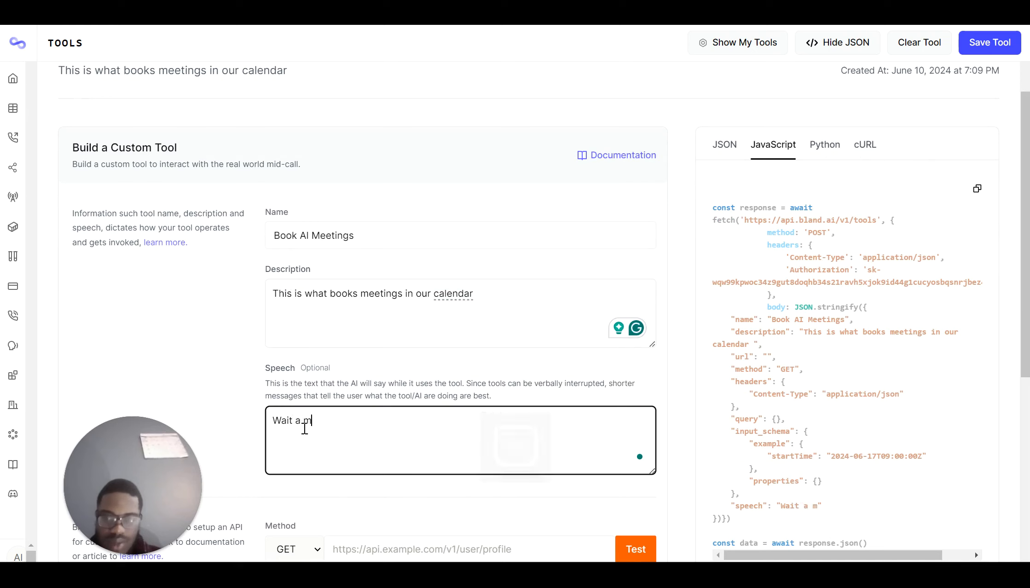
type("omem")
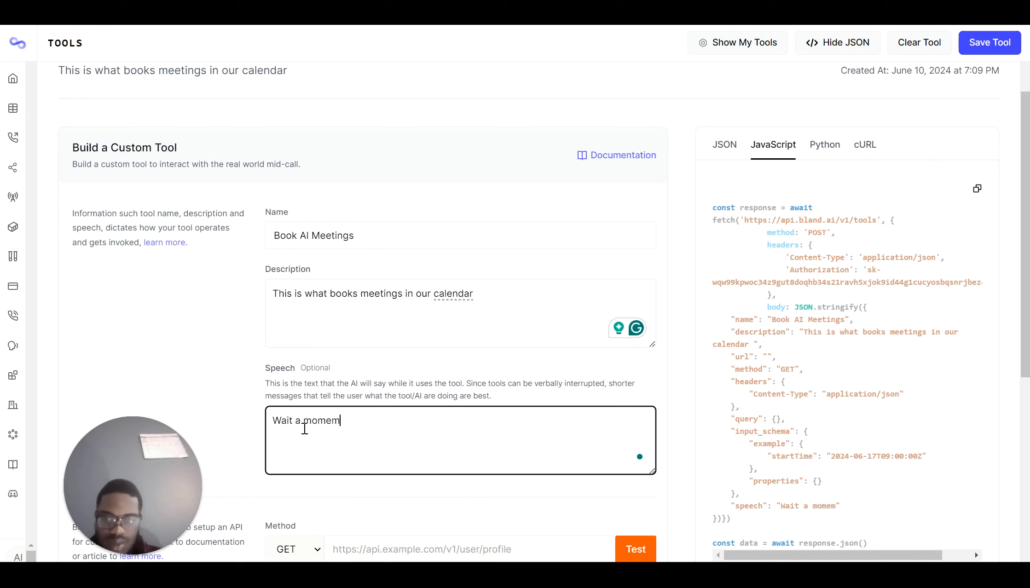
type("t")
mouse_move(310, 420)
left_click(335, 459)
type("we a")
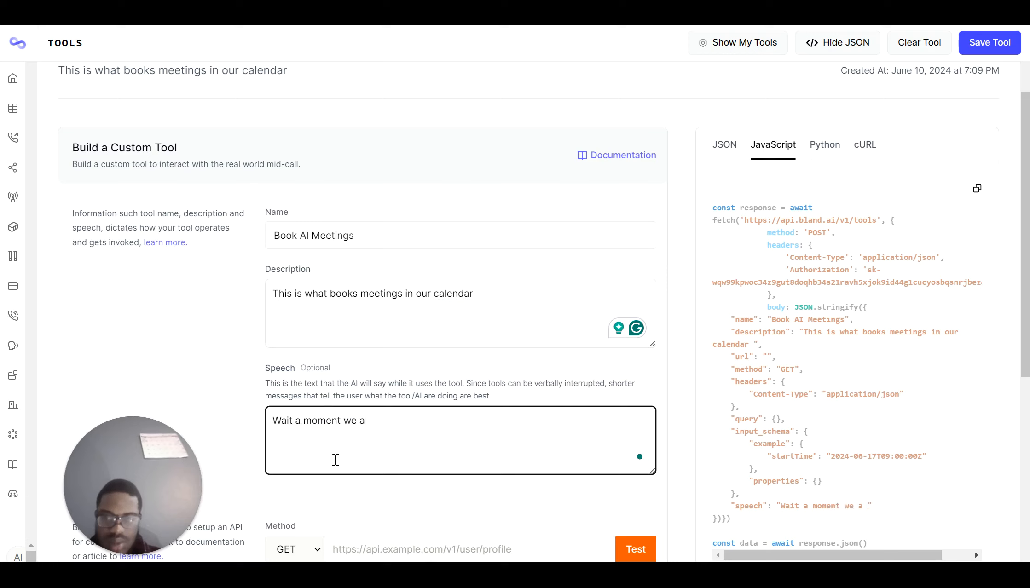
type("re booking ")
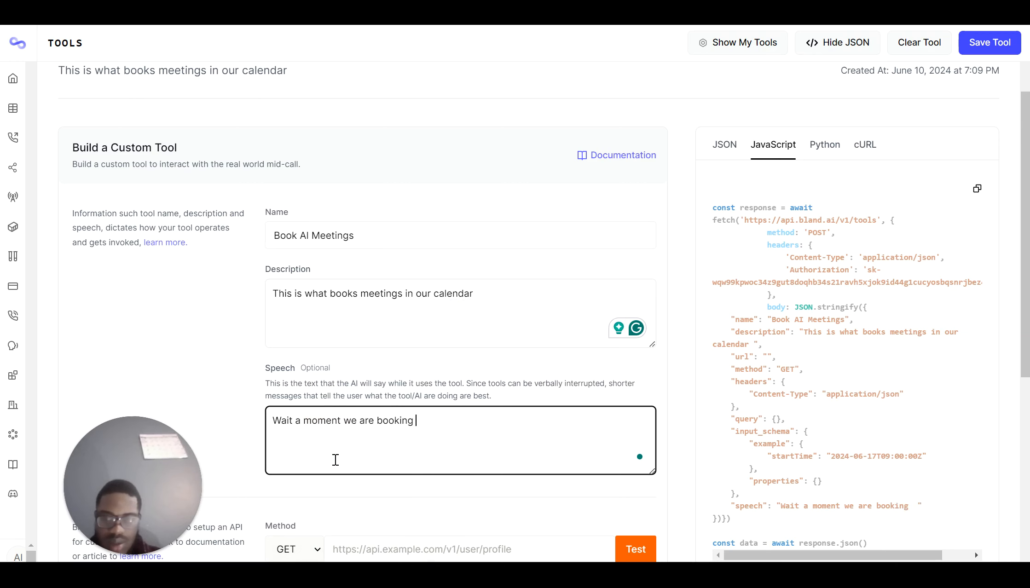
type("a meeting now")
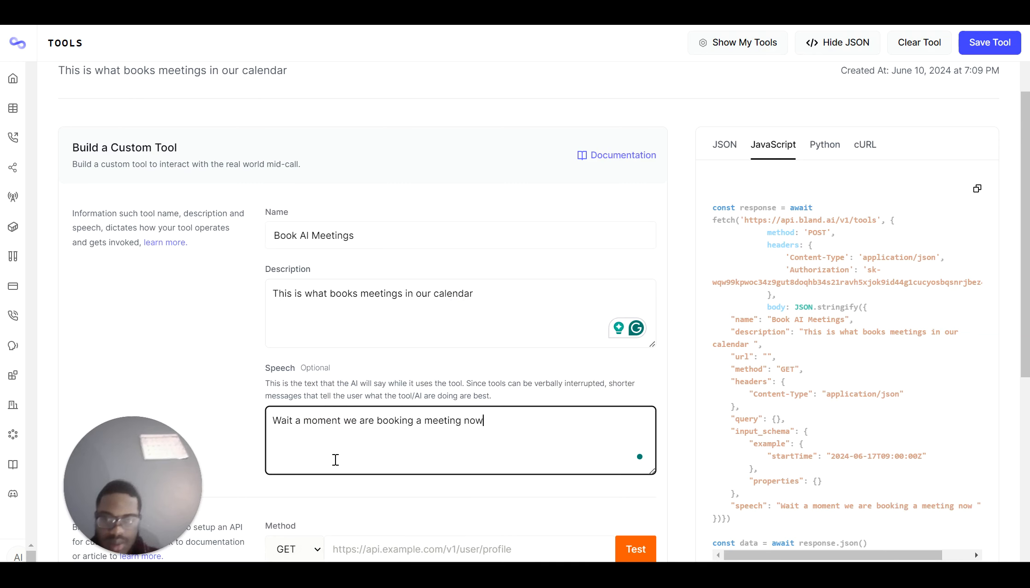
scroll(335, 460, "down", 3)
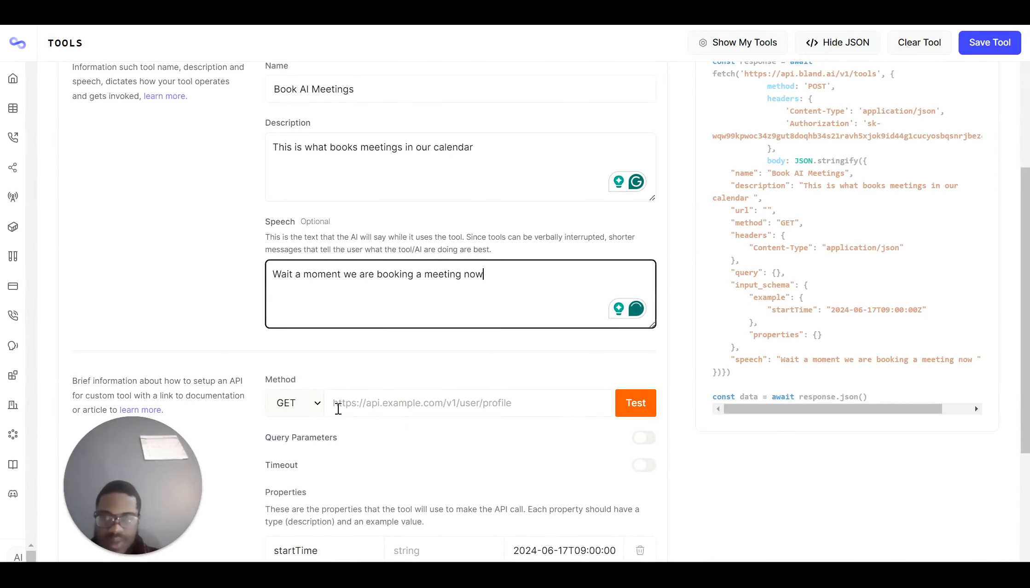
Change the Book AI Meetings request method from GET to POST
left_click(297, 405)
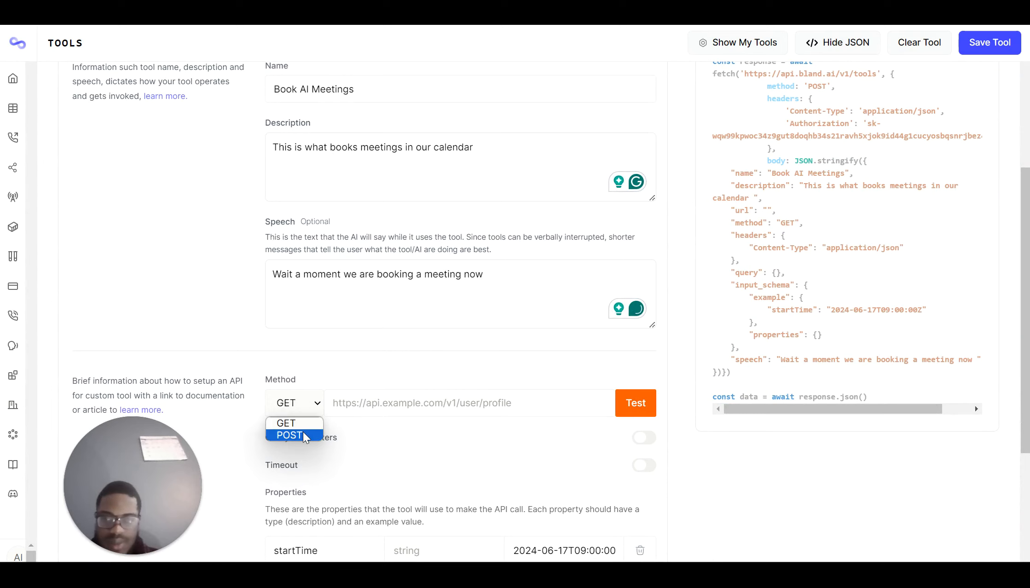
left_click(290, 435)
scroll(308, 392, "down", 1)
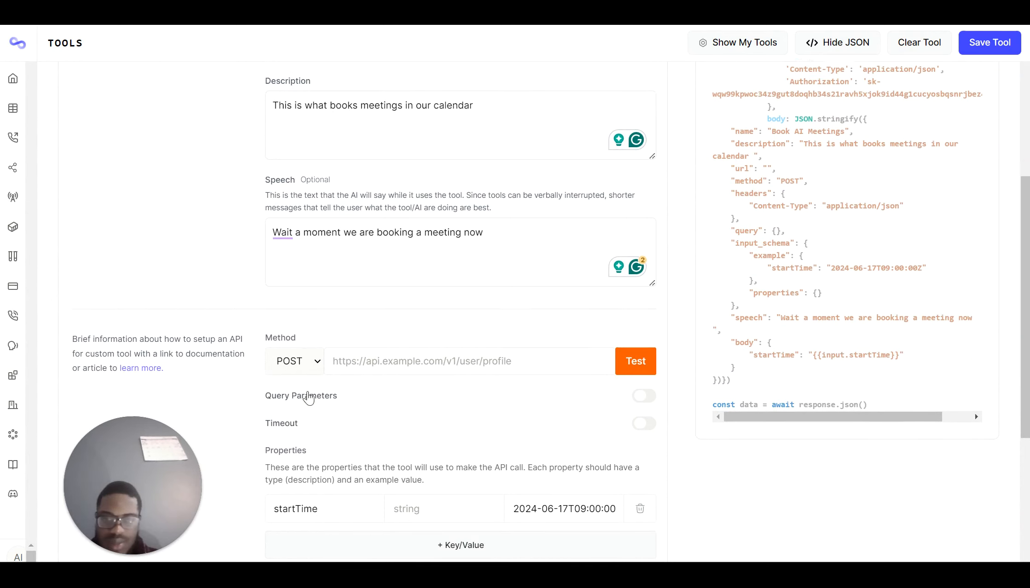
left_click(309, 364)
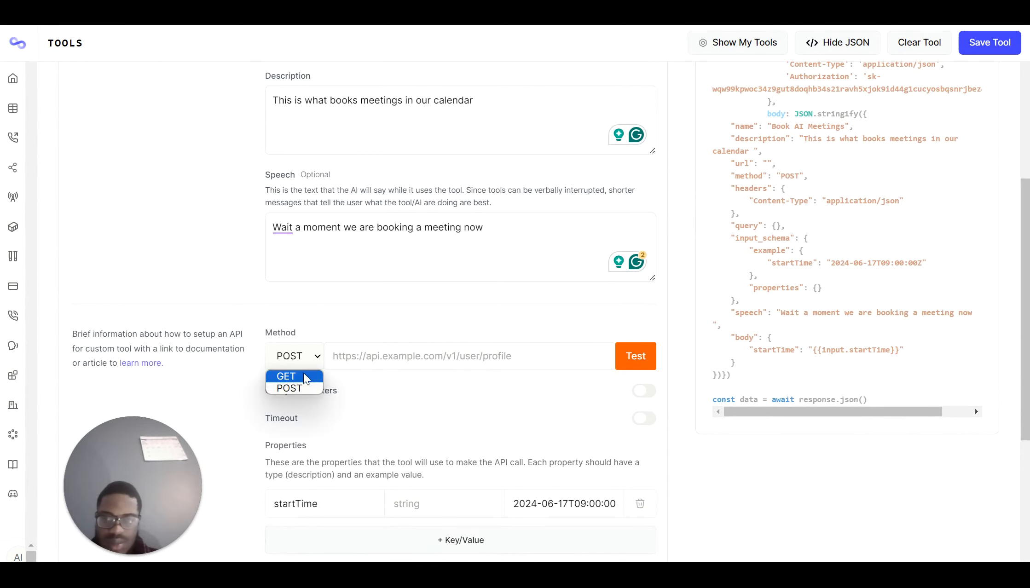
left_click(310, 395)
scroll(384, 421, "down", 3)
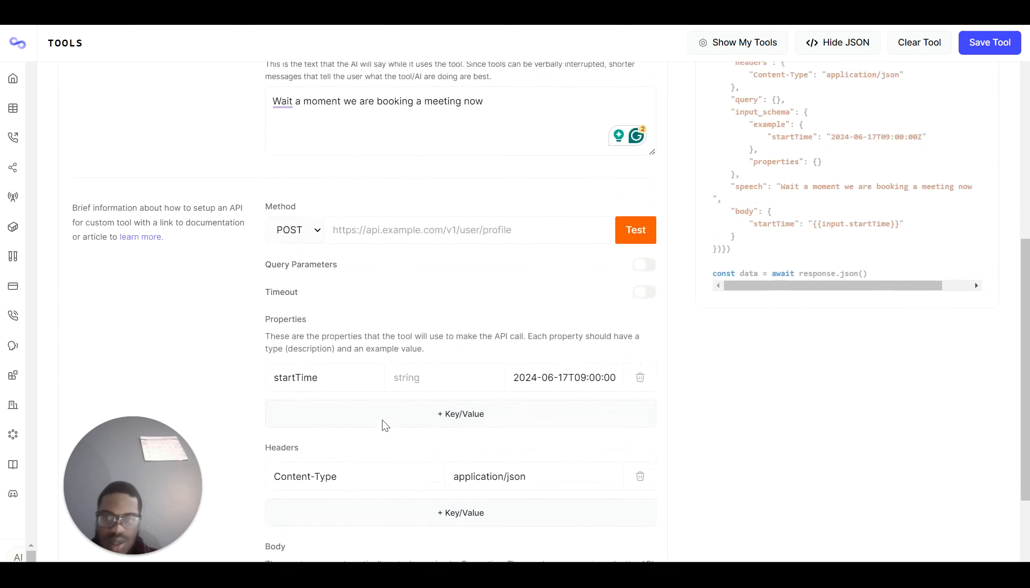
scroll(385, 425, "up", 3)
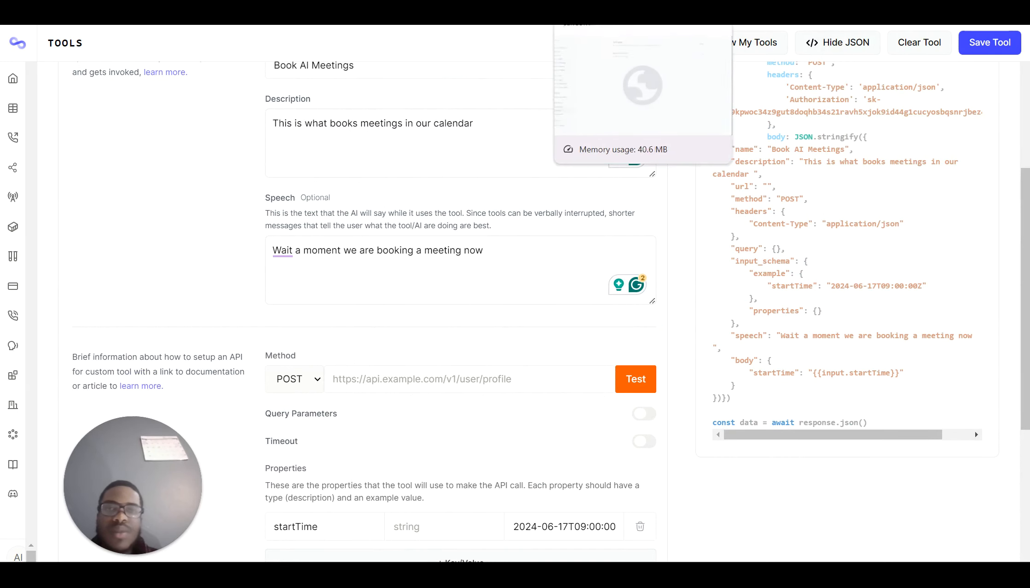
left_click(564, 9)
scroll(482, 336, "up", 9)
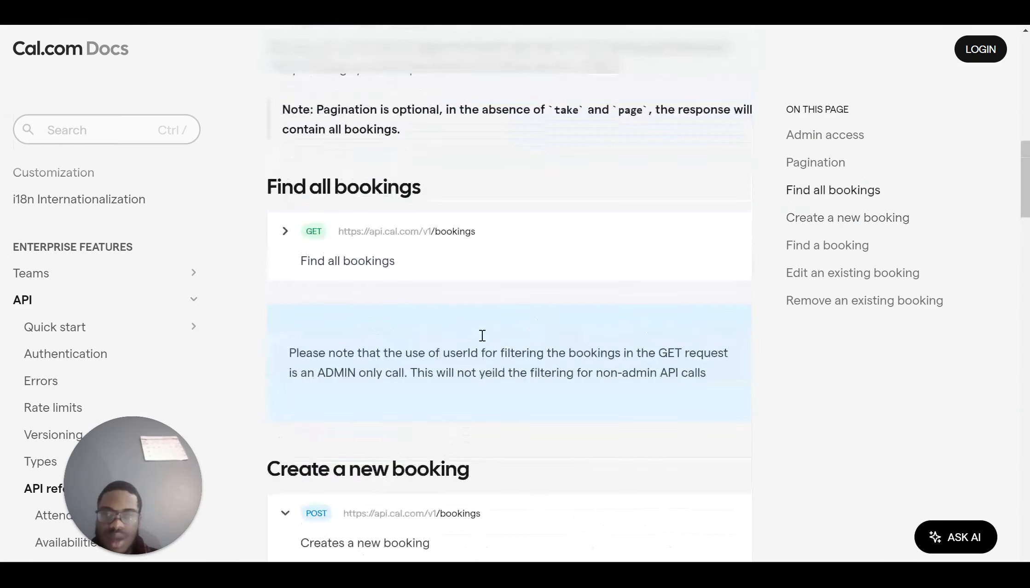
scroll(482, 336, "down", 5)
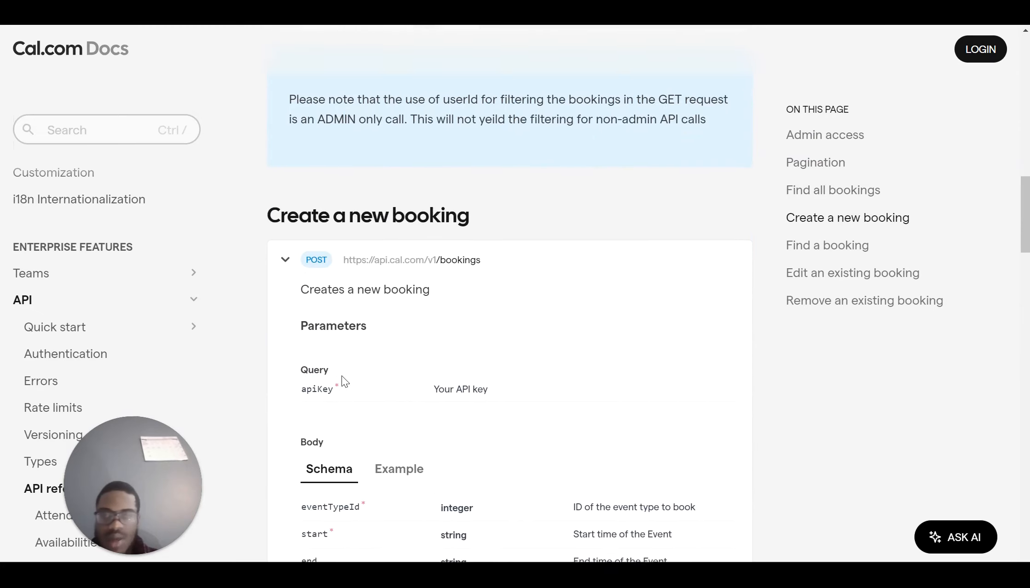
scroll(375, 512, "down", 6)
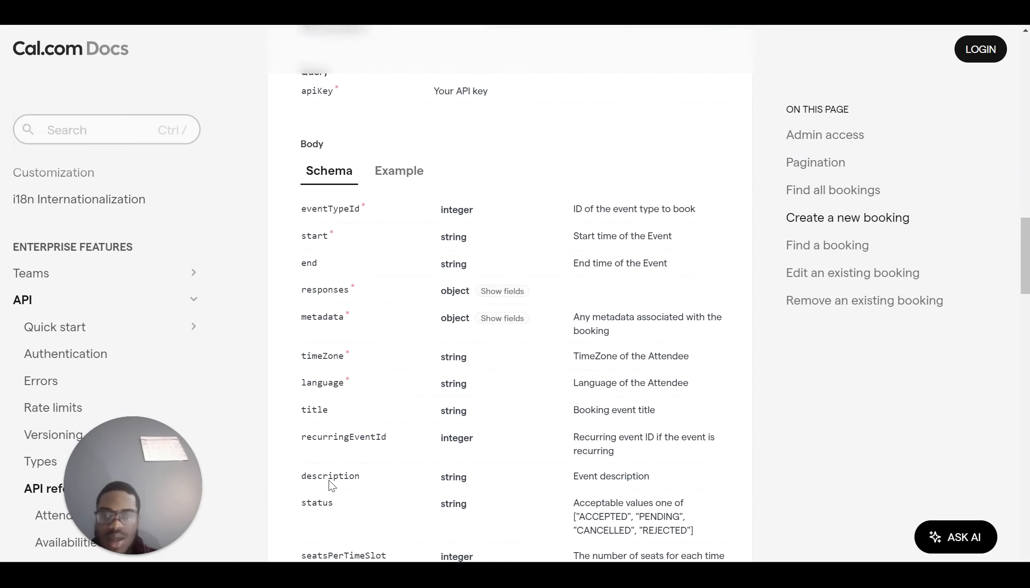
scroll(355, 392, "down", 5)
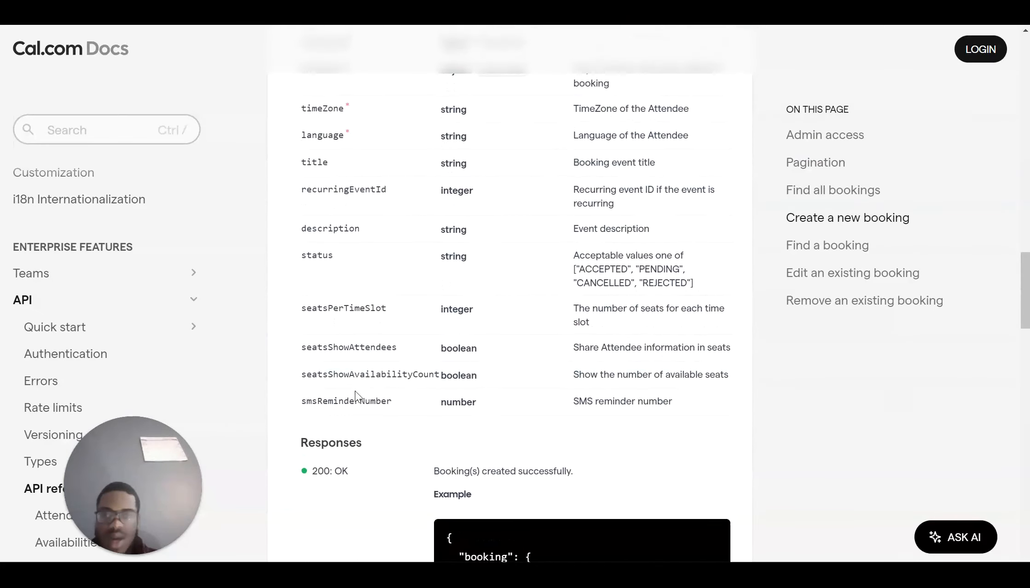
scroll(355, 391, "up", 4)
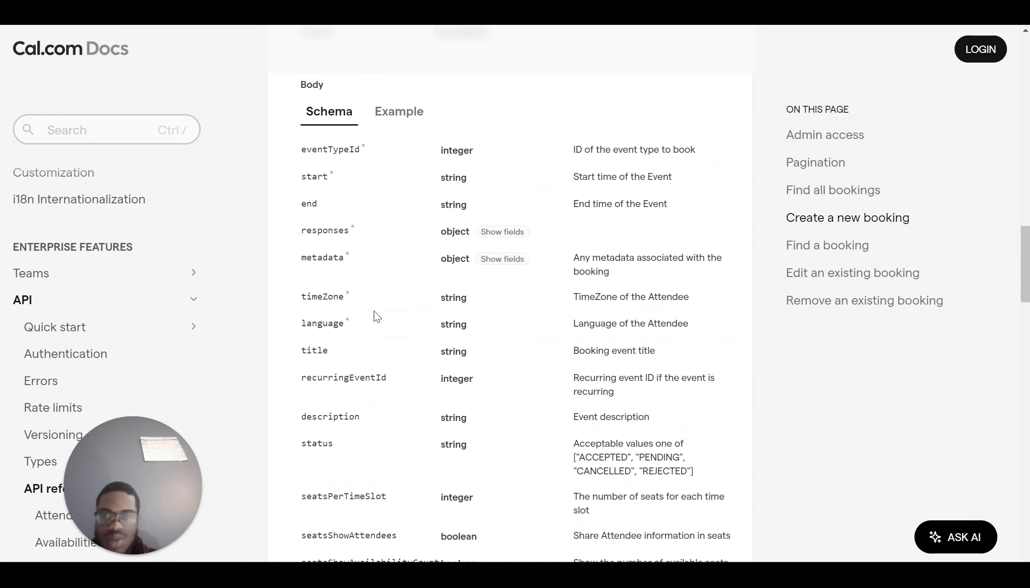
scroll(357, 331, "up", 1)
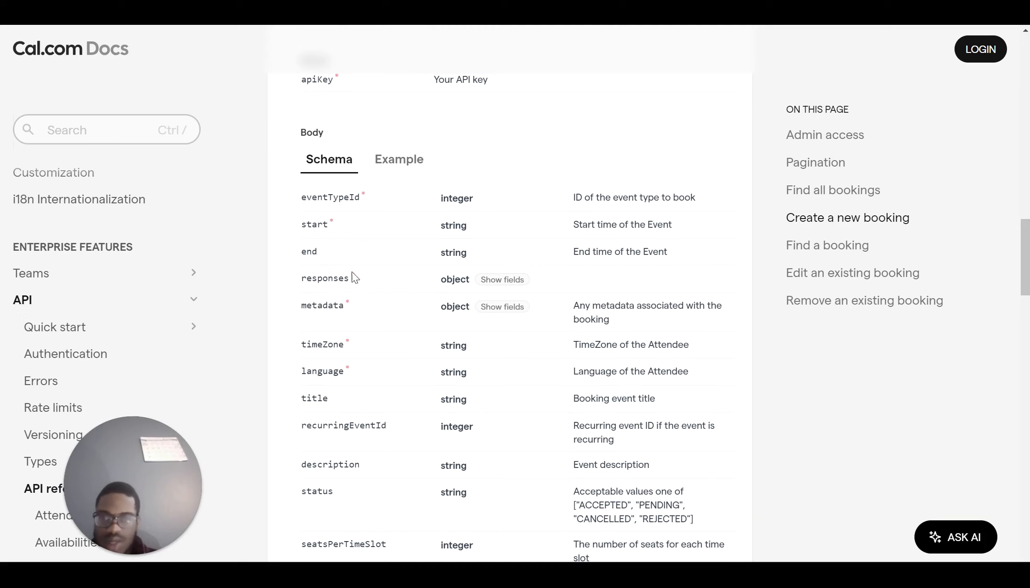
scroll(367, 206, "up", 5)
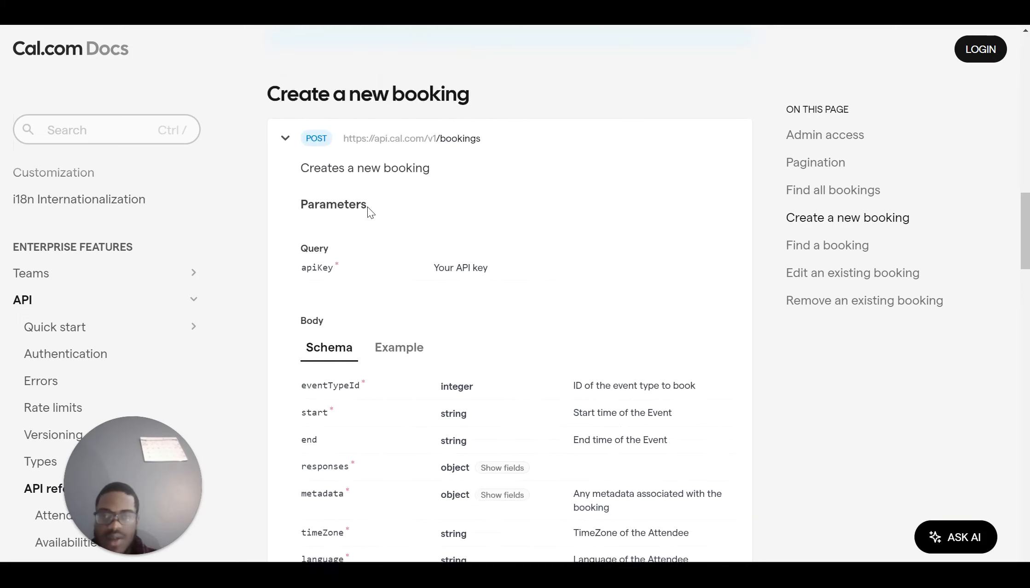
scroll(367, 207, "up", 1)
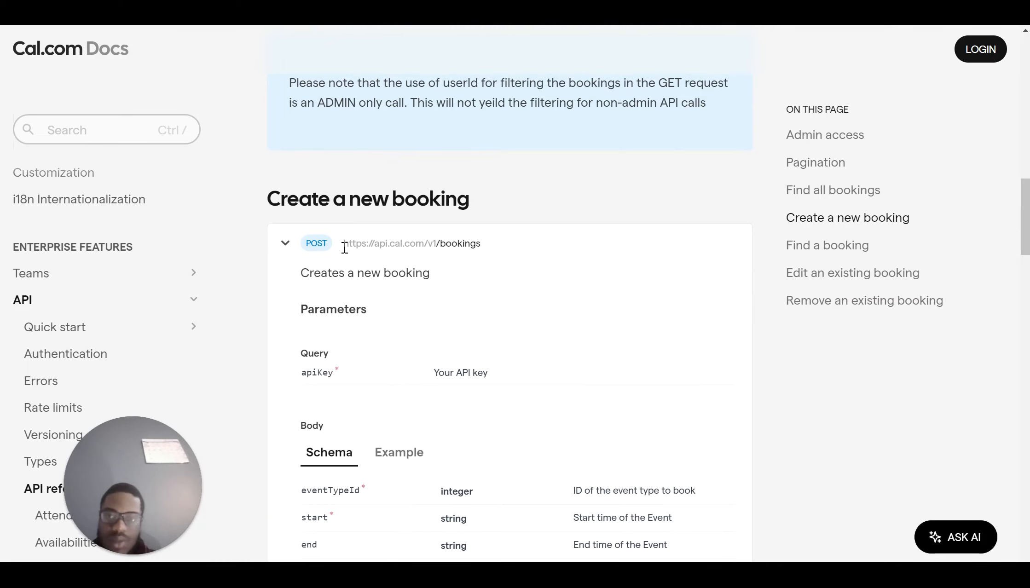
left_click_drag(344, 246, 493, 249)
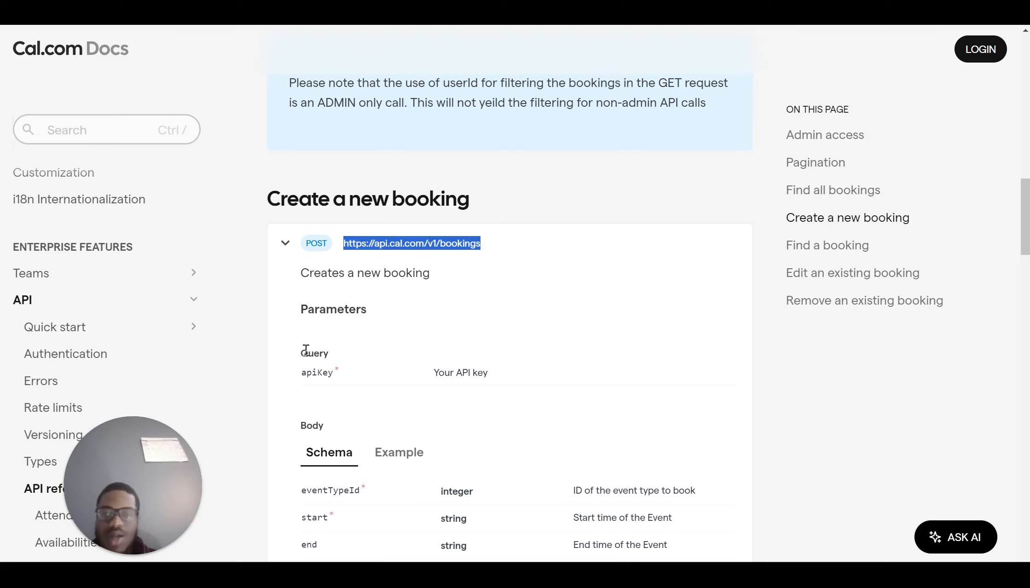
left_click_drag(299, 355, 342, 352)
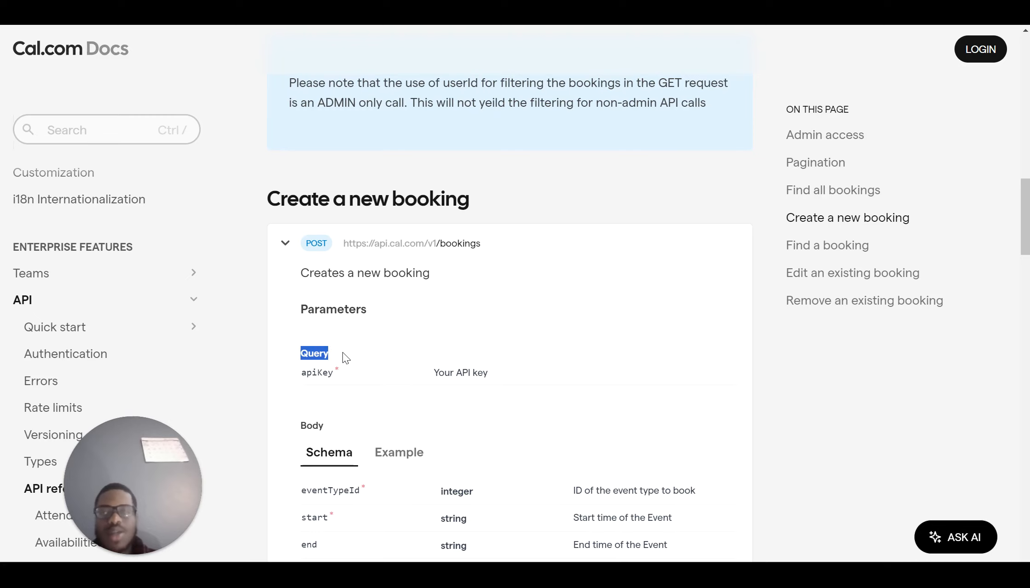
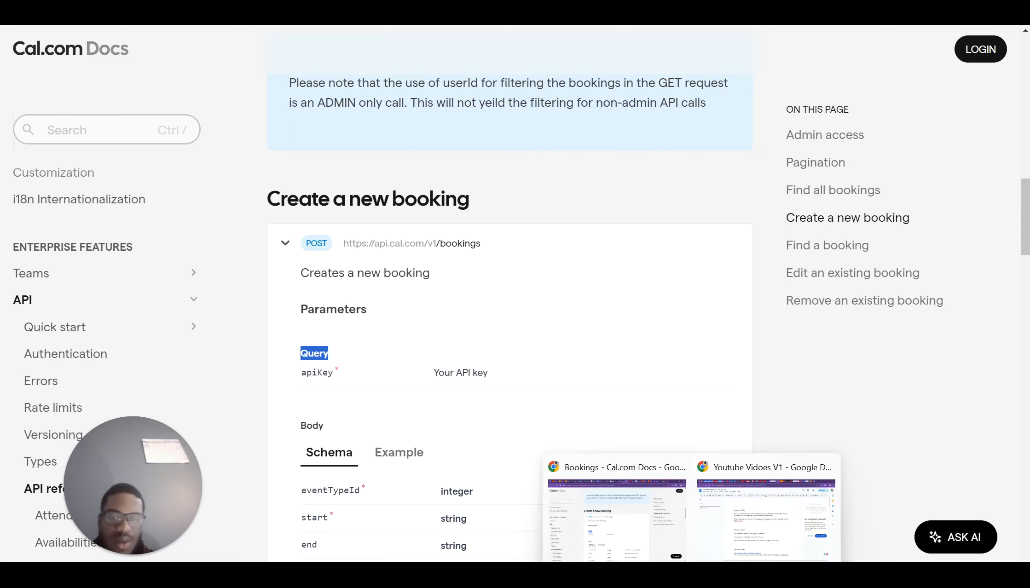
Switch from the Cal.com docs back to the Fastgen window showing the Check Open slots route
mouse_move(662, 573)
left_click(711, 511)
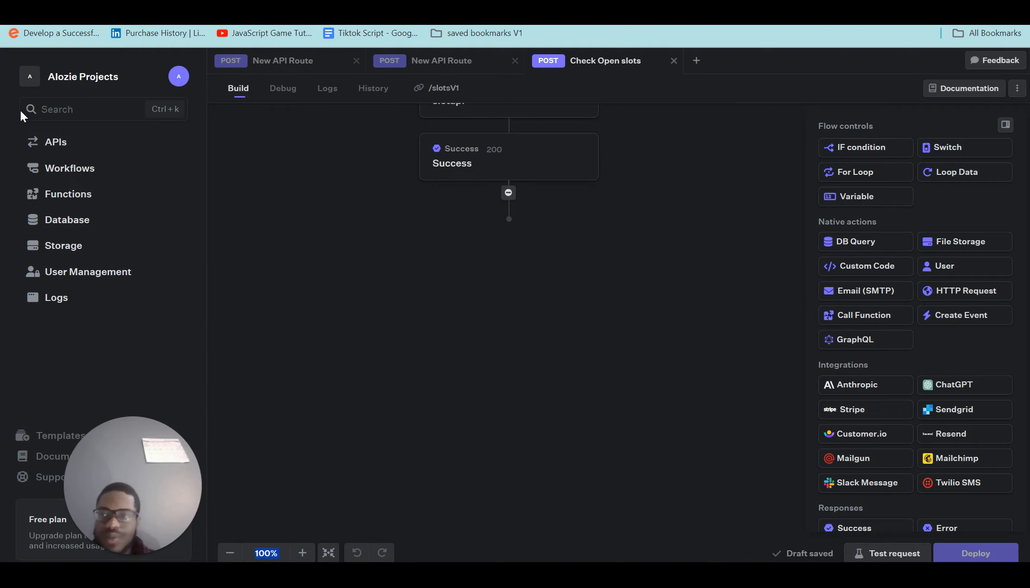
Rename the unnamed /hello route to 'AI Booker'
left_click(60, 151)
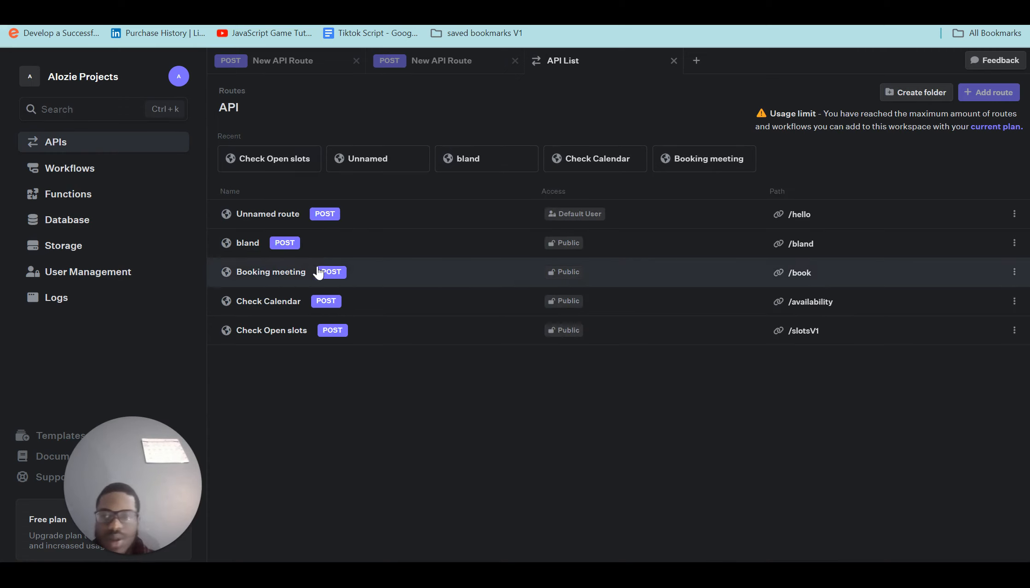
left_click(295, 213)
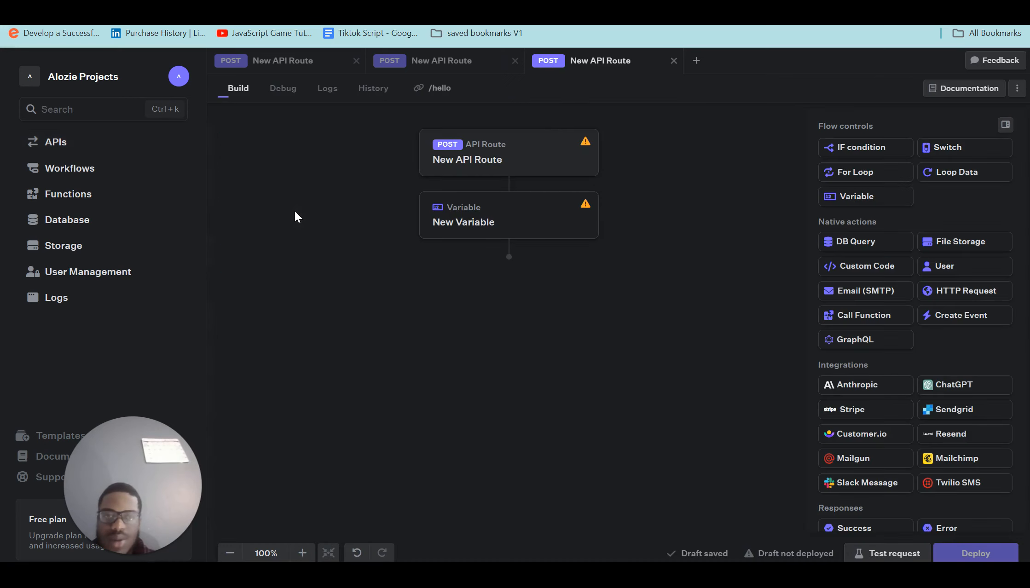
left_click(452, 171)
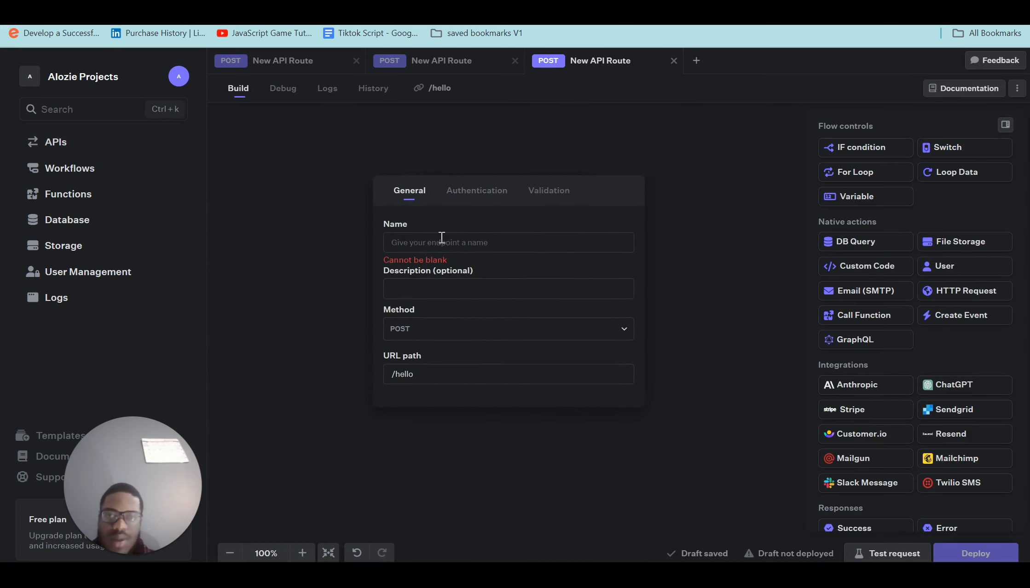
left_click(440, 243)
key("Caps_Lock")
type("AI")
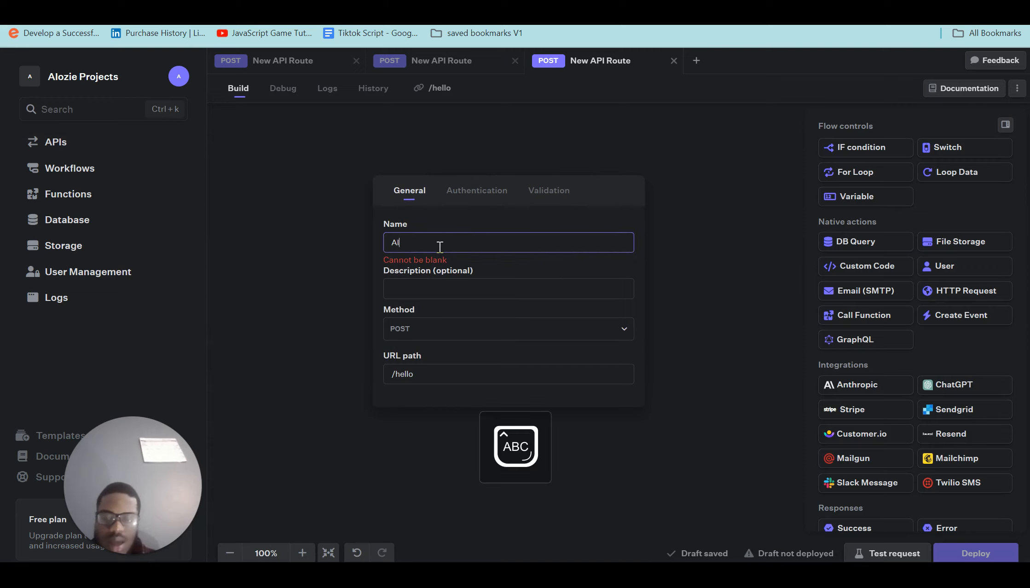
key("Caps_Lock")
key("Caps_Lock")
type("B")
key("Caps_Lock")
type("ooker")
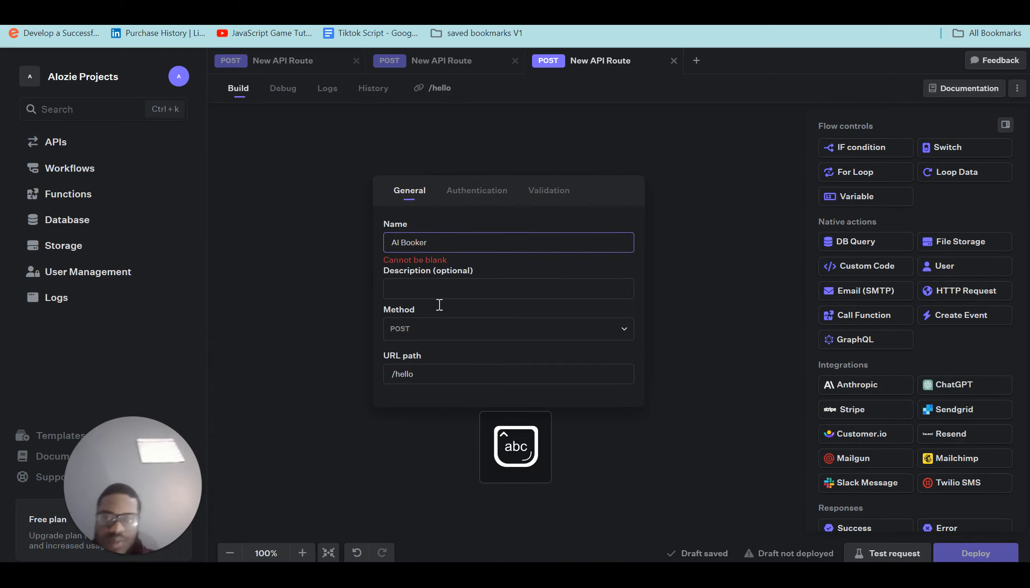
left_click(363, 289)
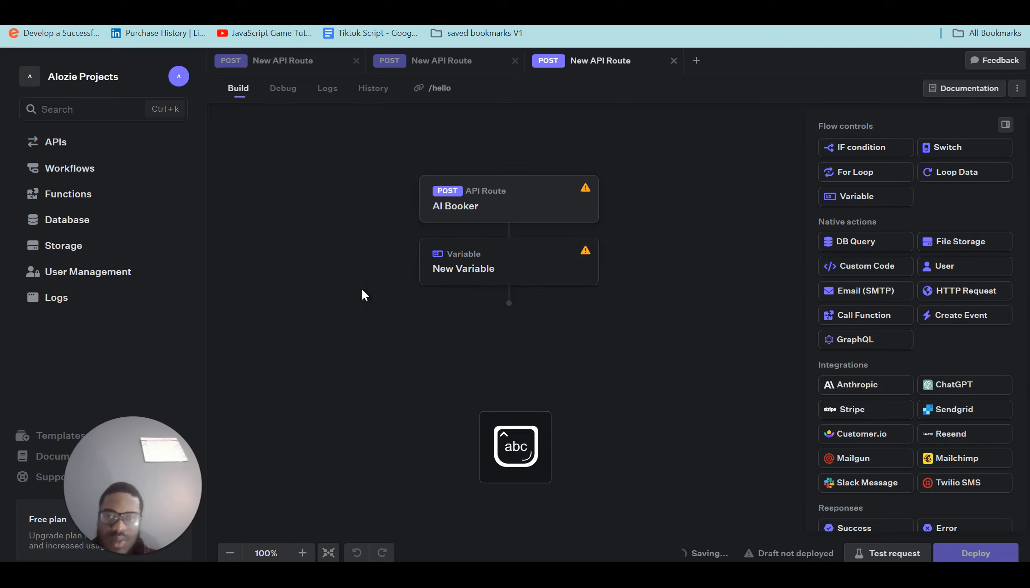
Change the AI Booker route's URL path from /hello to /booker
left_click(466, 216)
left_click(443, 378)
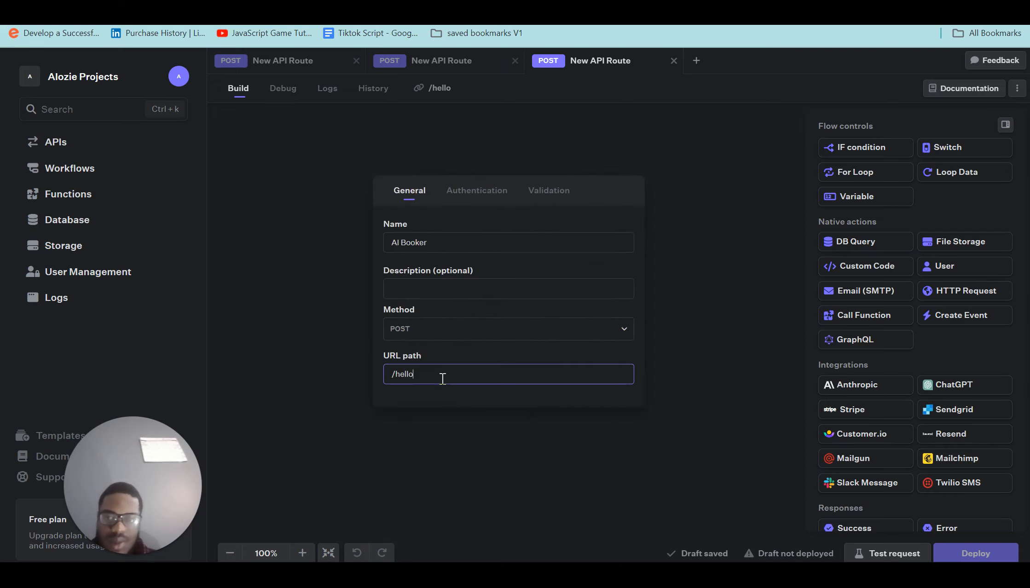
key("BackSpace")
key("BackSpace")
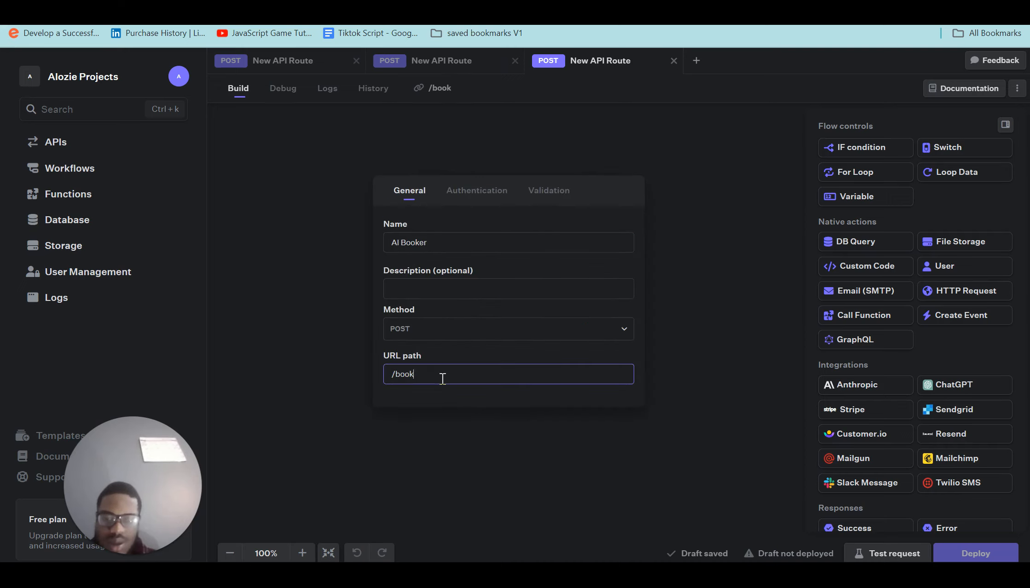
left_click(306, 297)
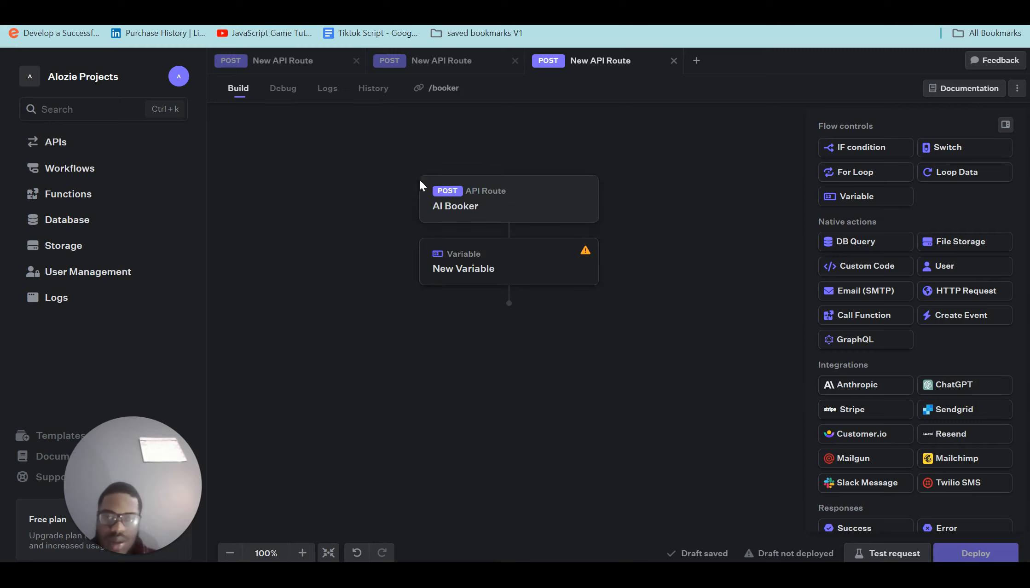
left_click(509, 293)
type("htt")
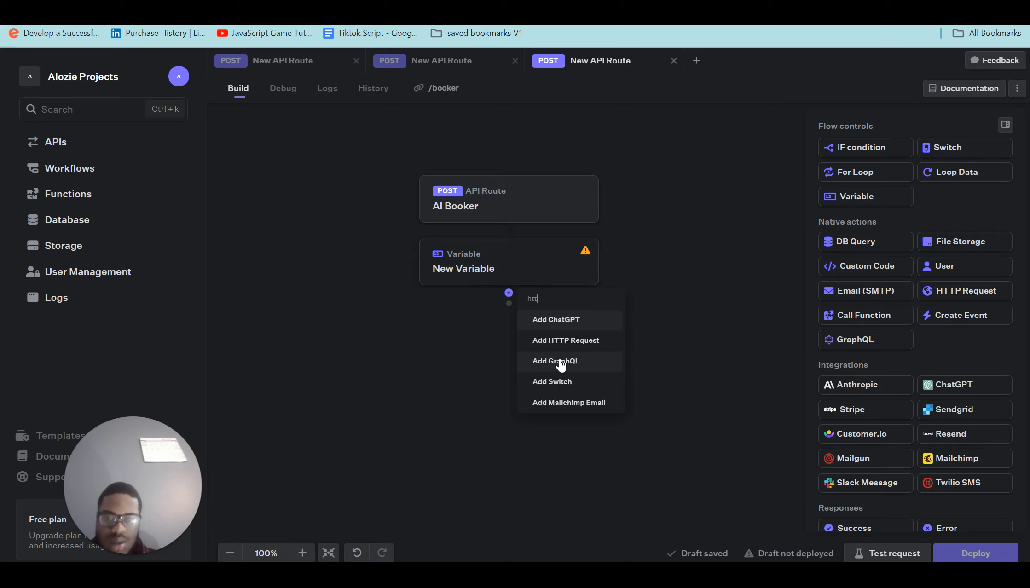
left_click(563, 320)
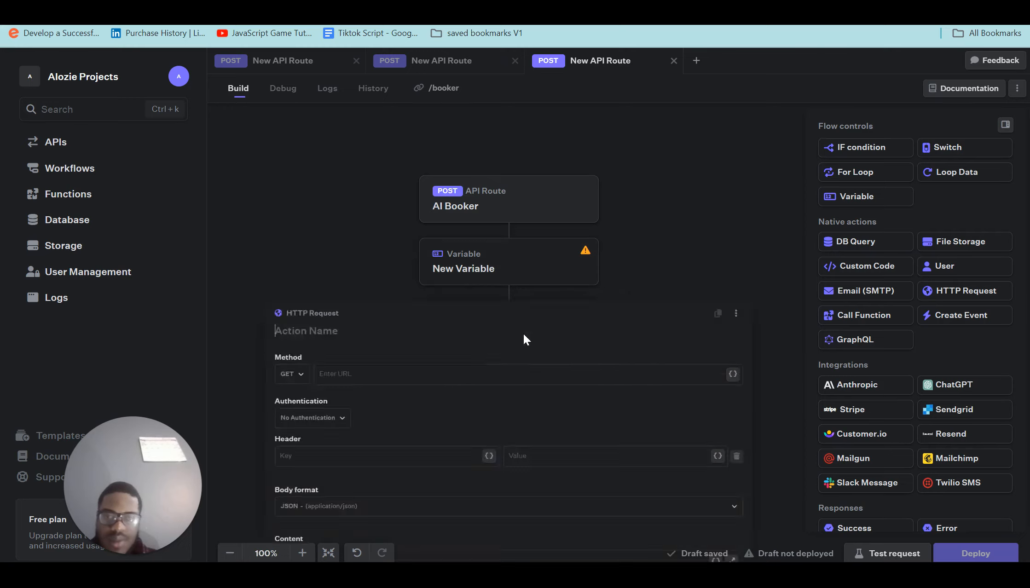
left_click(360, 193)
type("https://api.cal.com/v1/bookings")
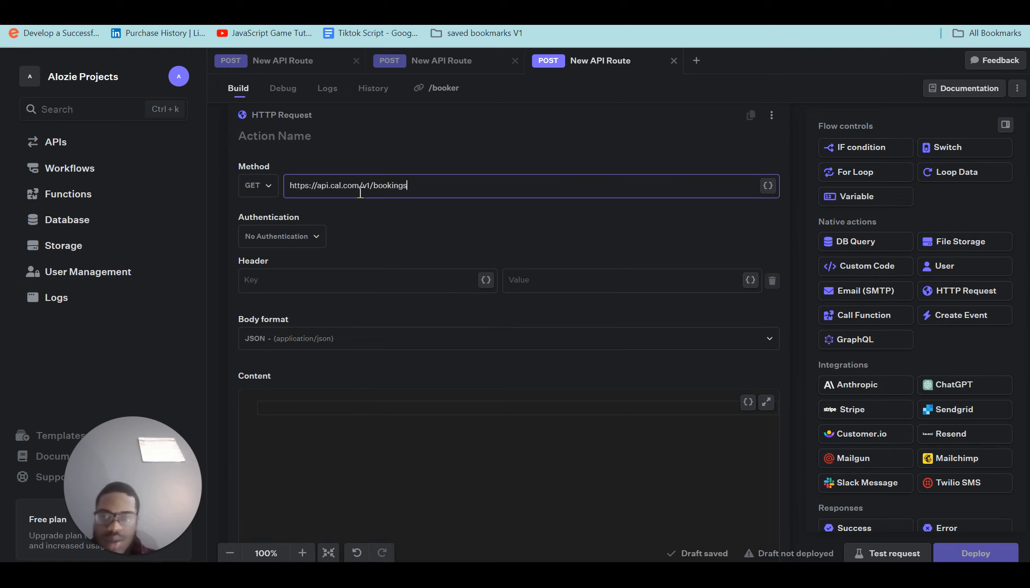
Name the HTTP Request step 'bookerapi' and collapse its editor
key("Caps_Lock")
type("B")
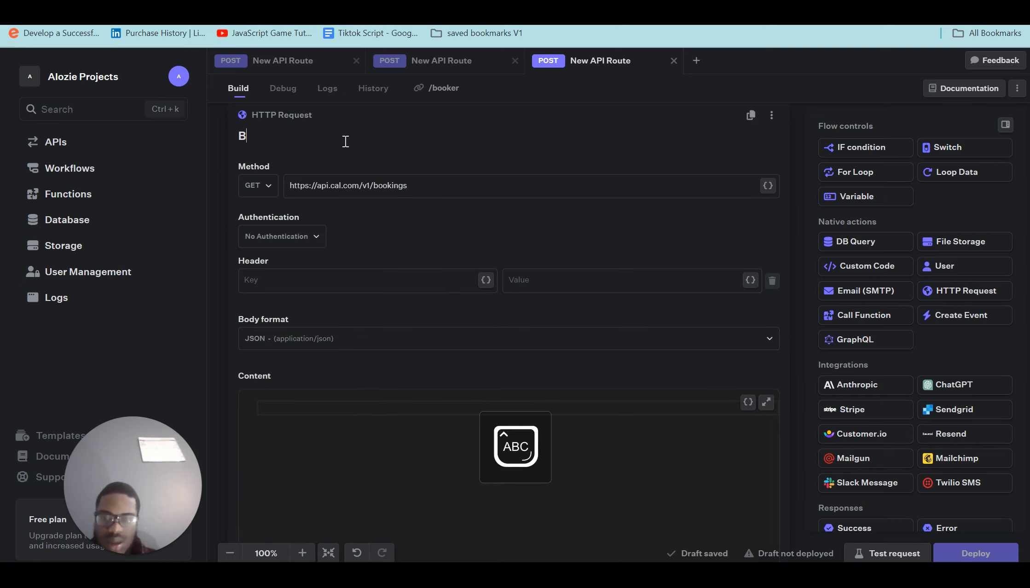
key("BackSpace")
key("Caps_Lock")
type("bo")
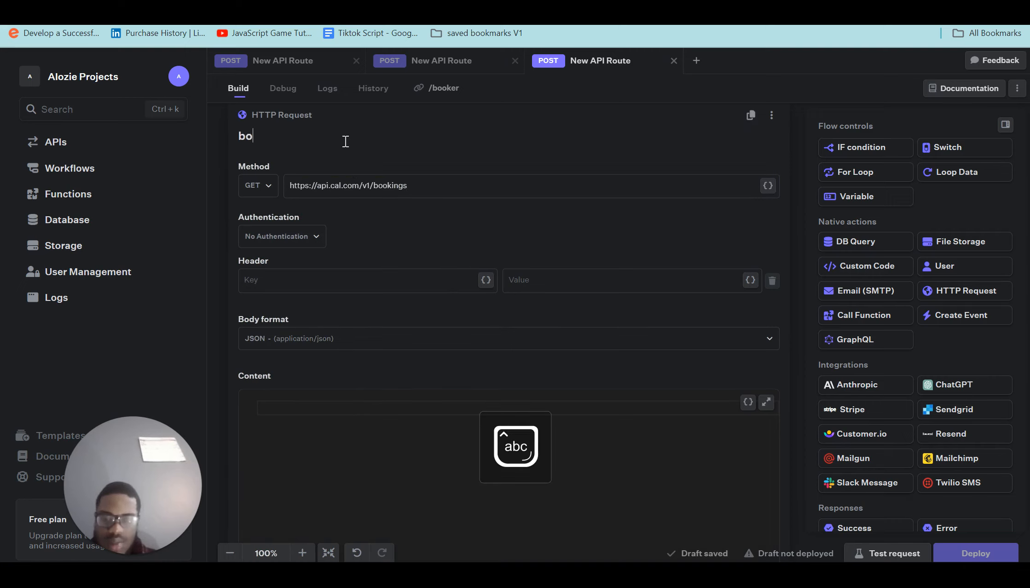
type("okerapi")
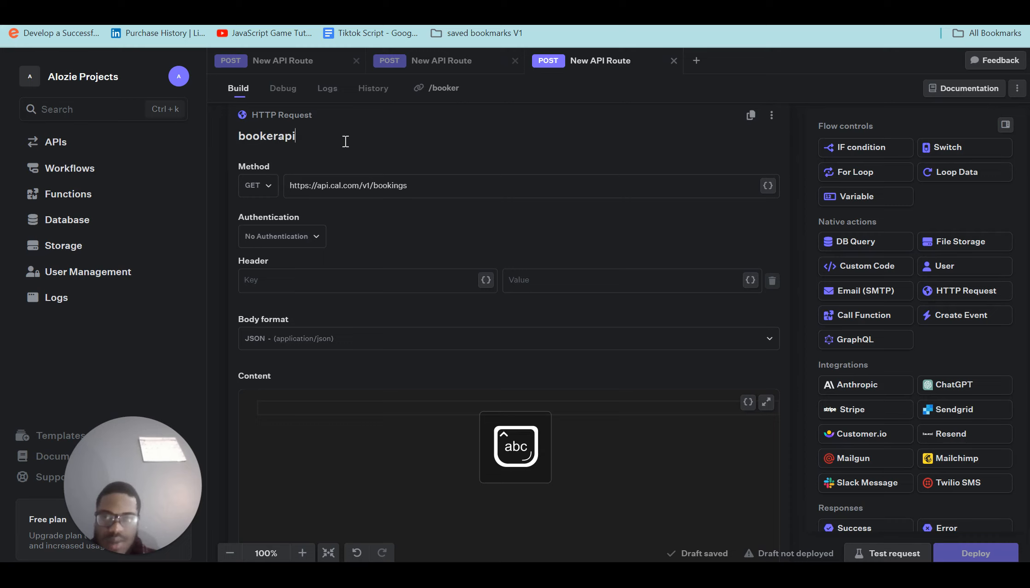
left_click(213, 174)
scroll(437, 216, "up", 2)
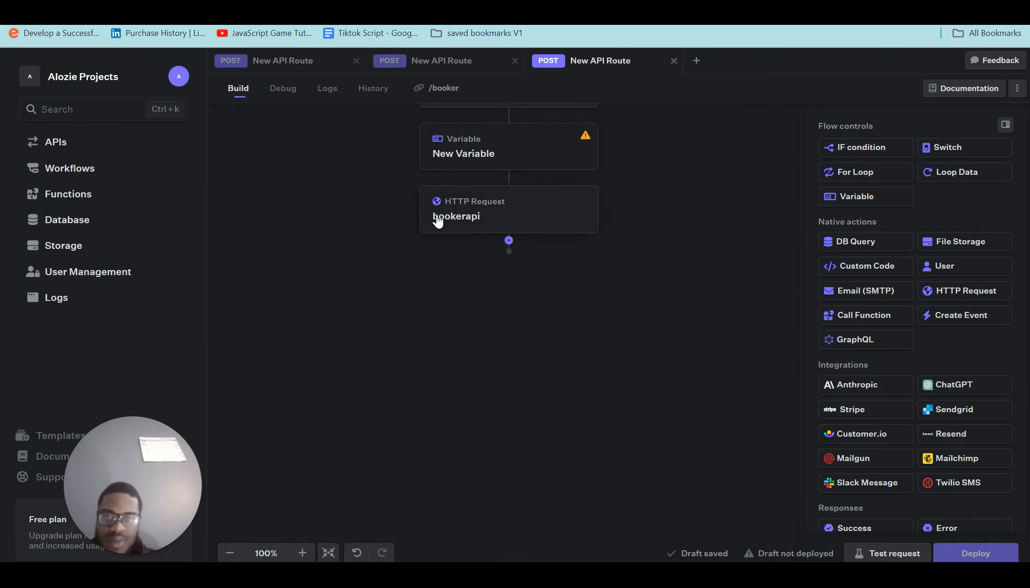
scroll(437, 215, "up", 1)
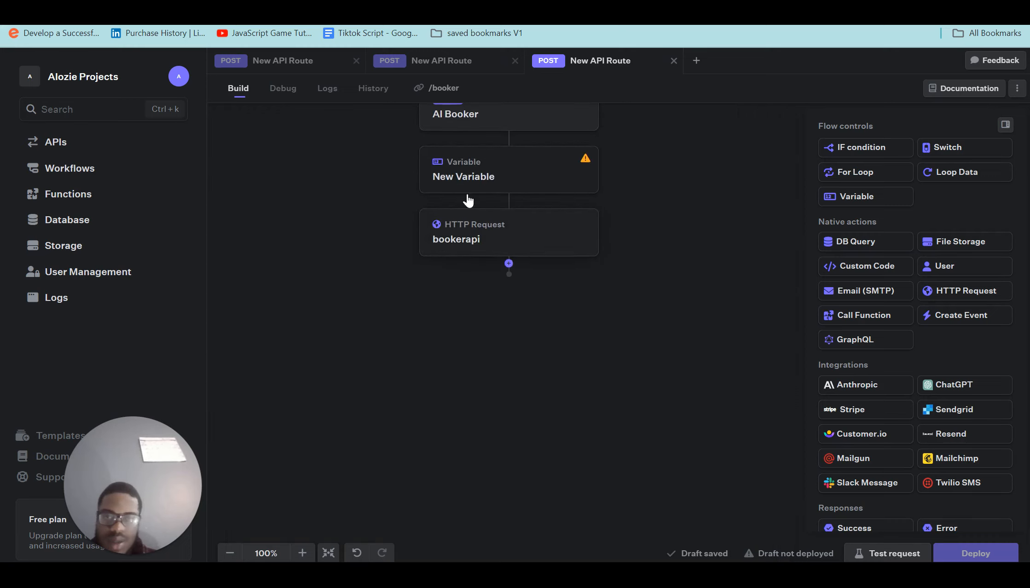
left_click(510, 170)
Scroll through Cal.com's Create a new booking body schema: eventTypeId, start, responses, metadata
mouse_move(694, 583)
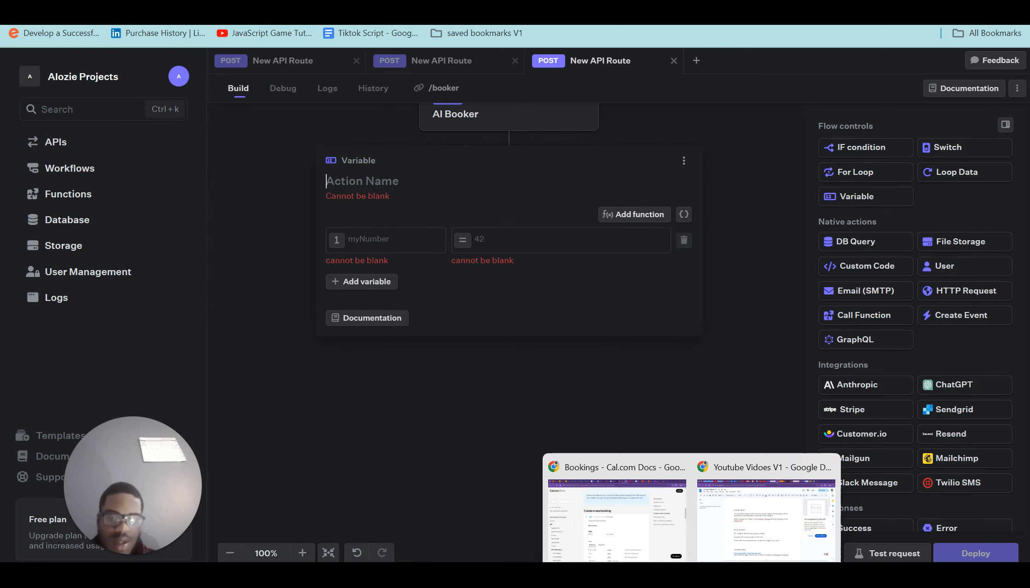
left_click(616, 518)
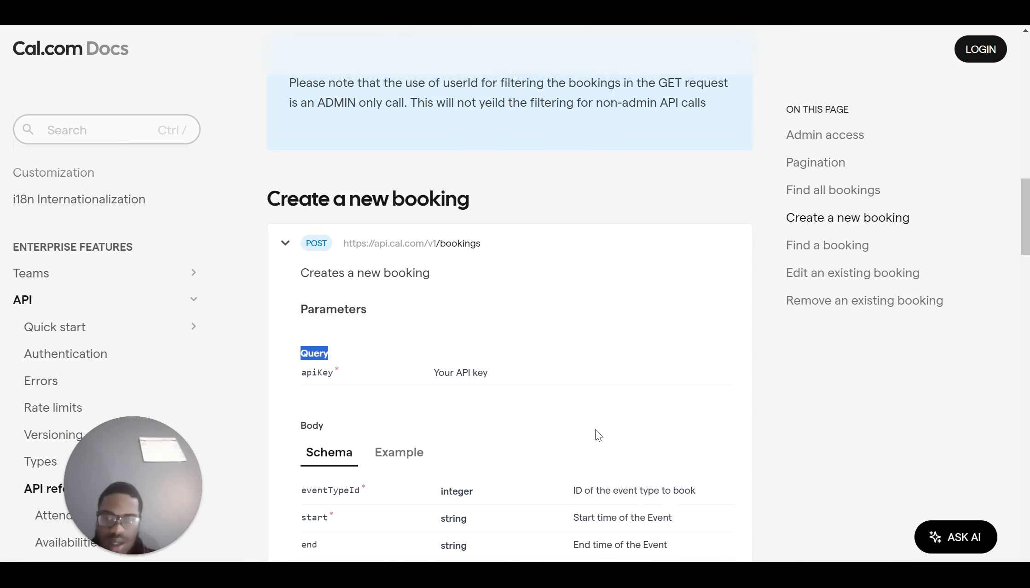
scroll(596, 430, "down", 5)
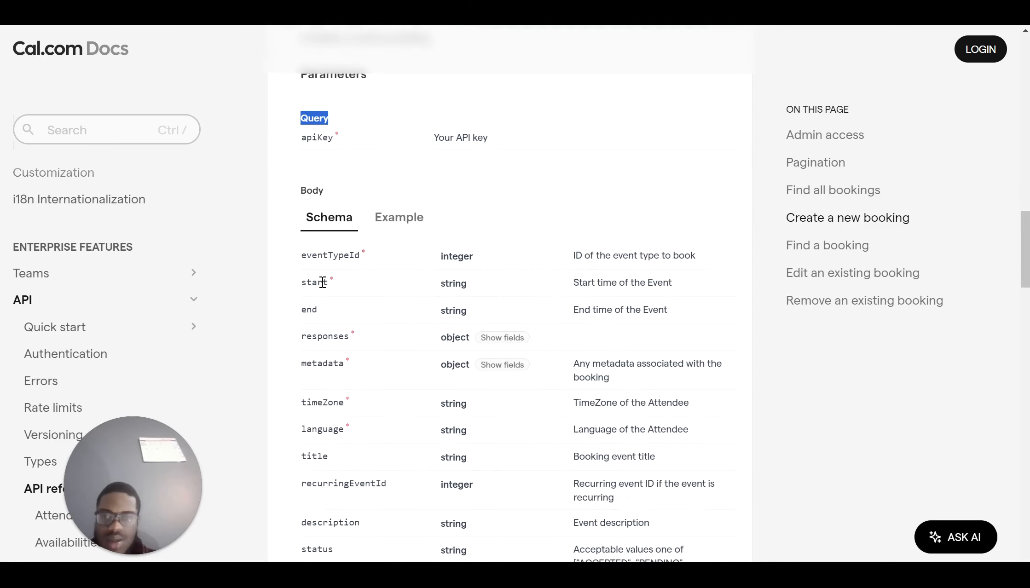
scroll(374, 310, "down", 2)
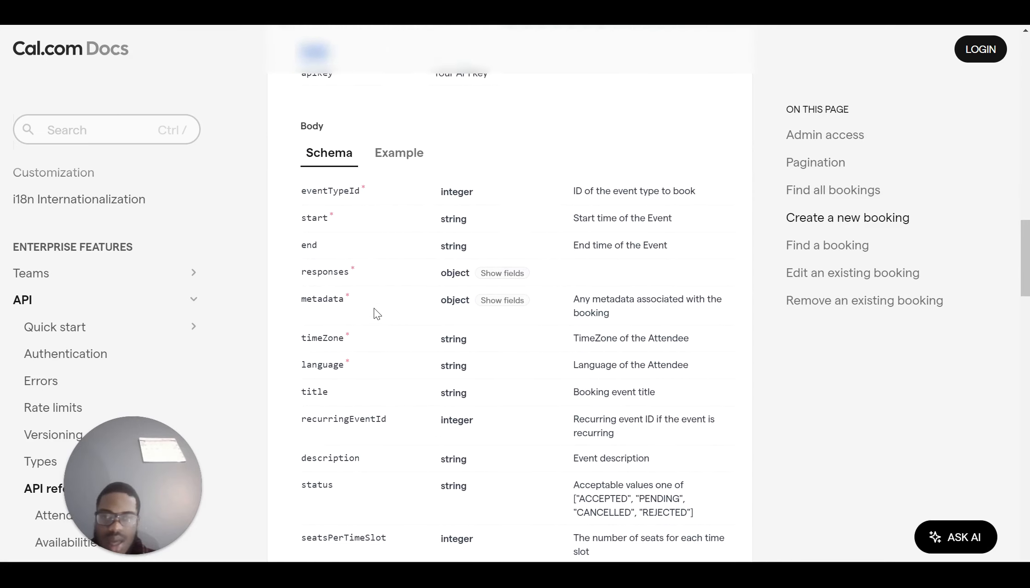
scroll(373, 309, "down", 2)
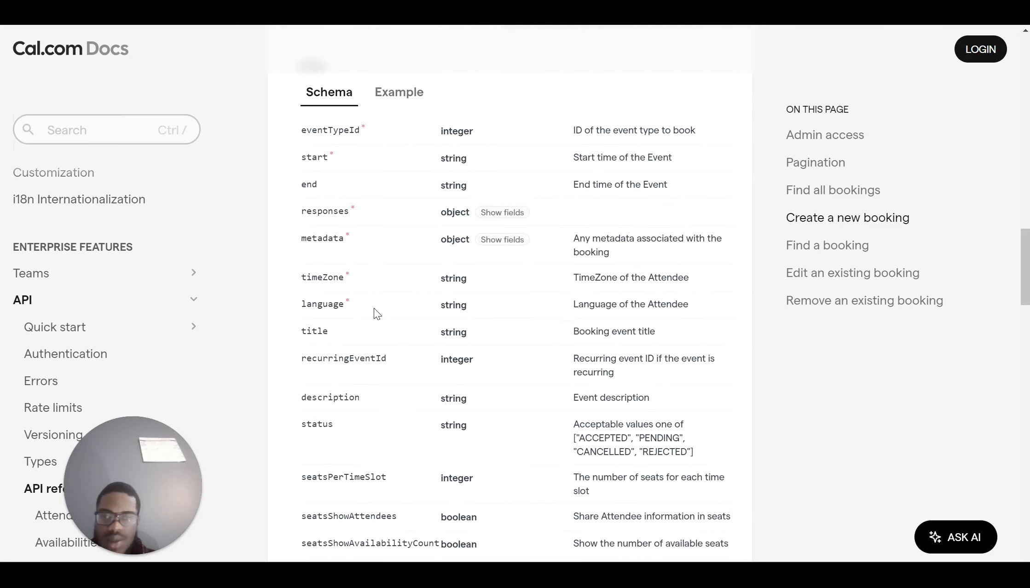
scroll(373, 308, "down", 3)
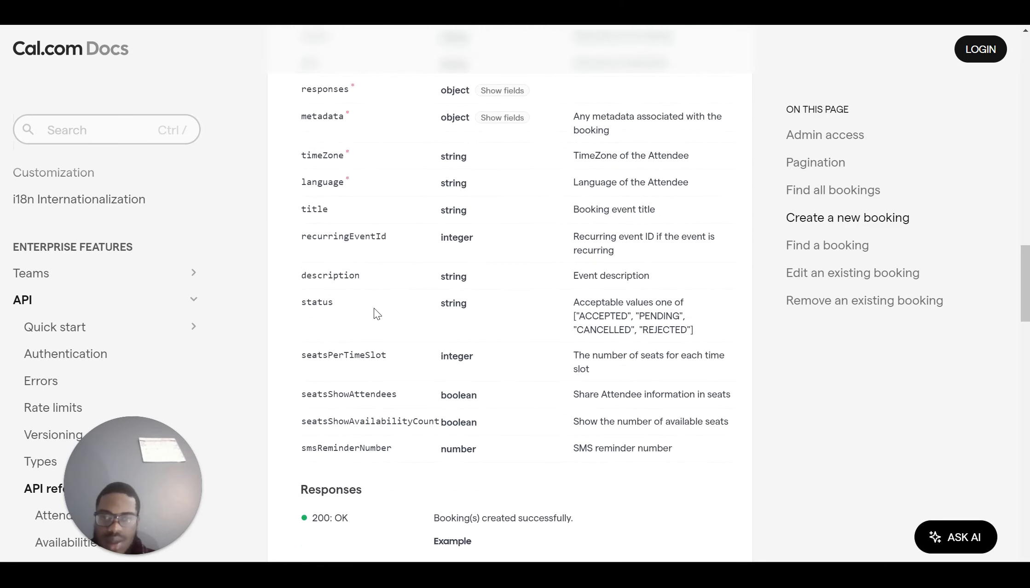
scroll(373, 309, "down", 6)
scroll(373, 309, "up", 5)
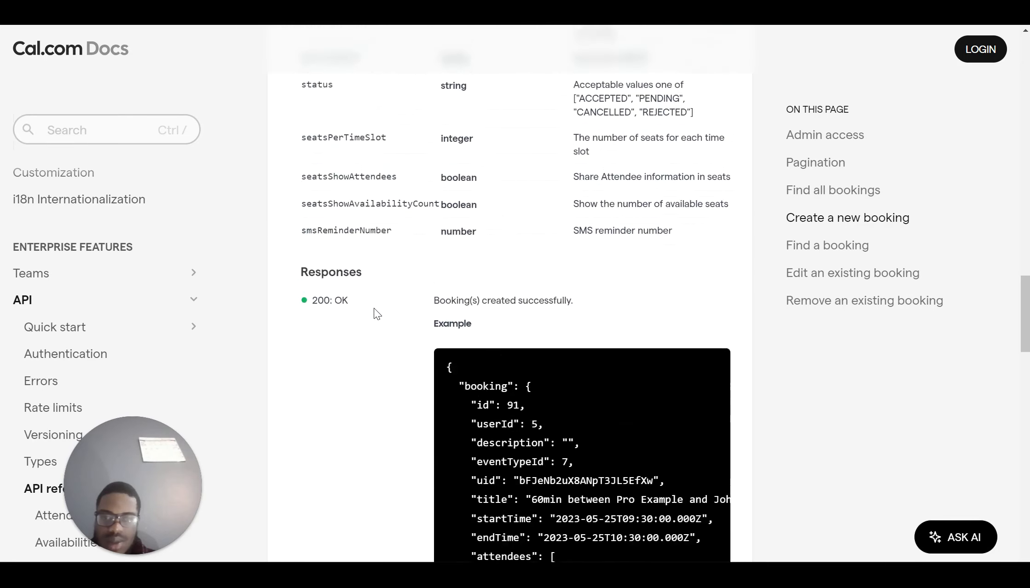
scroll(374, 308, "up", 3)
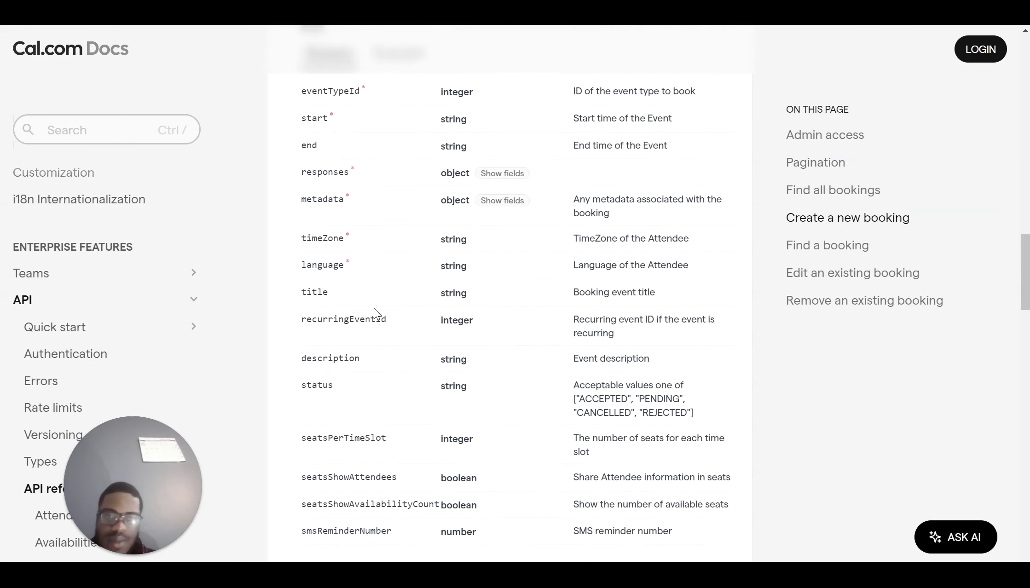
scroll(373, 309, "up", 1)
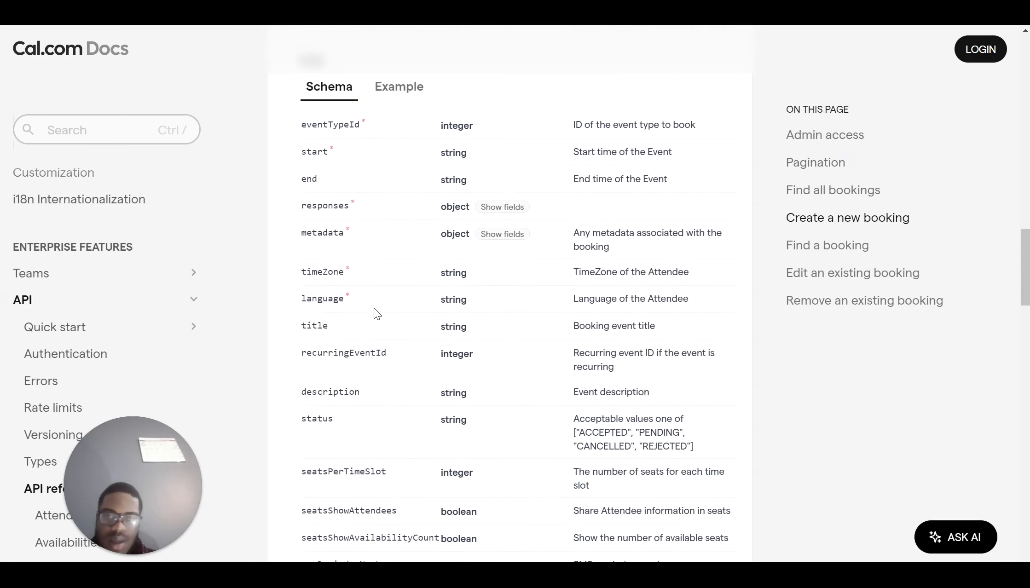
scroll(373, 308, "up", 1)
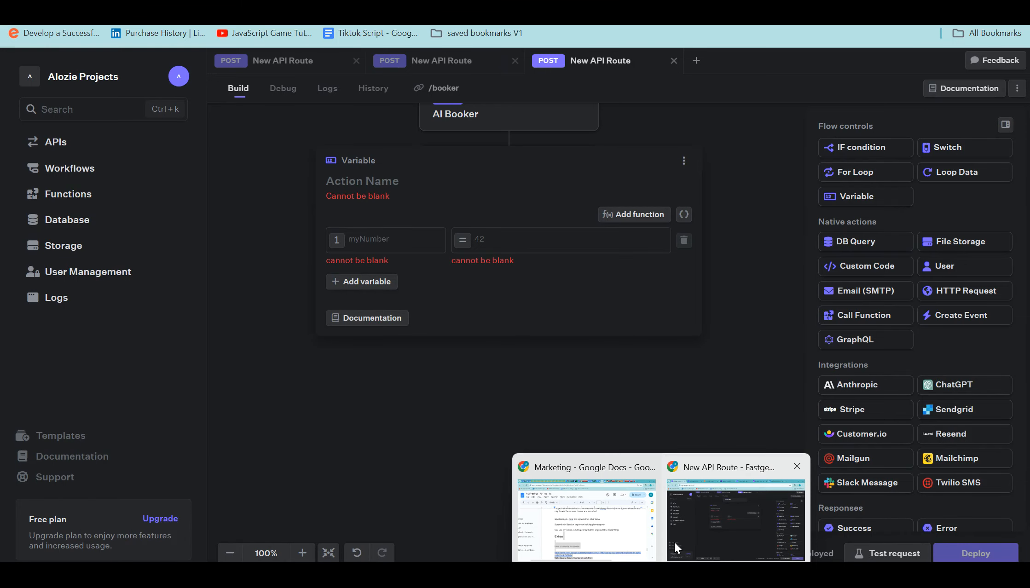
Open the Booking meeting route's Boooking request to view its URL and JSON body
left_click(674, 542)
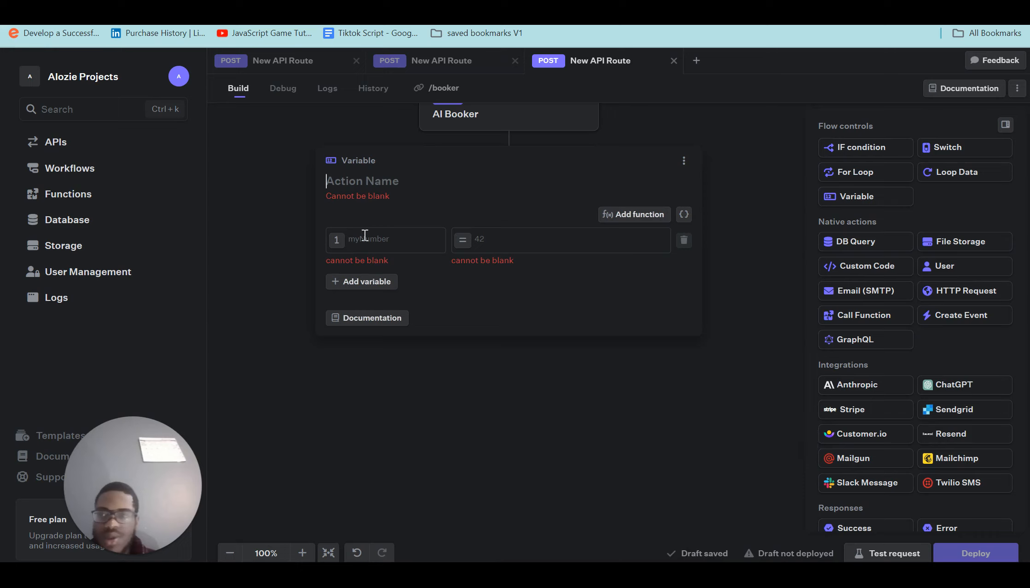
left_click(78, 152)
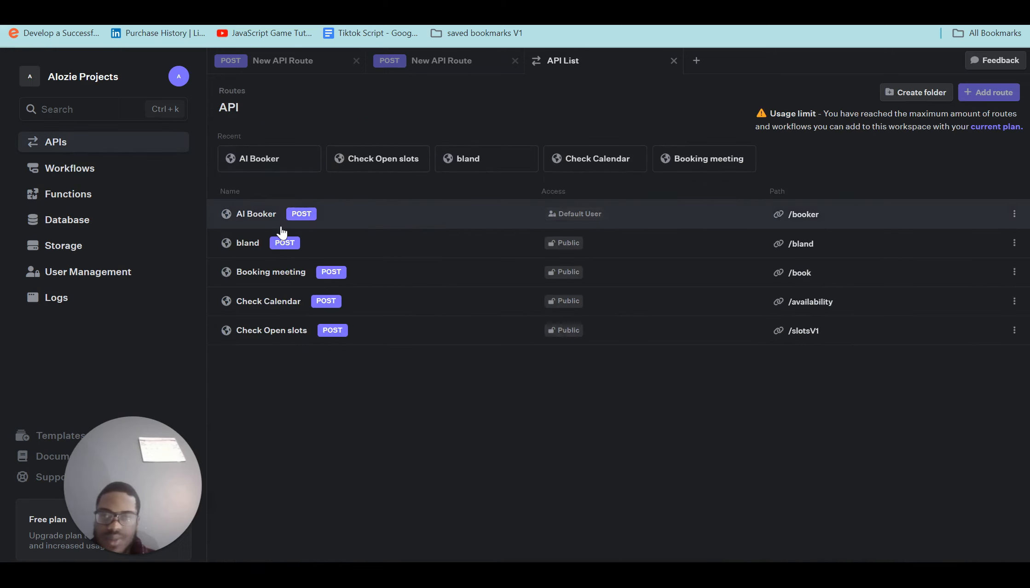
left_click(278, 279)
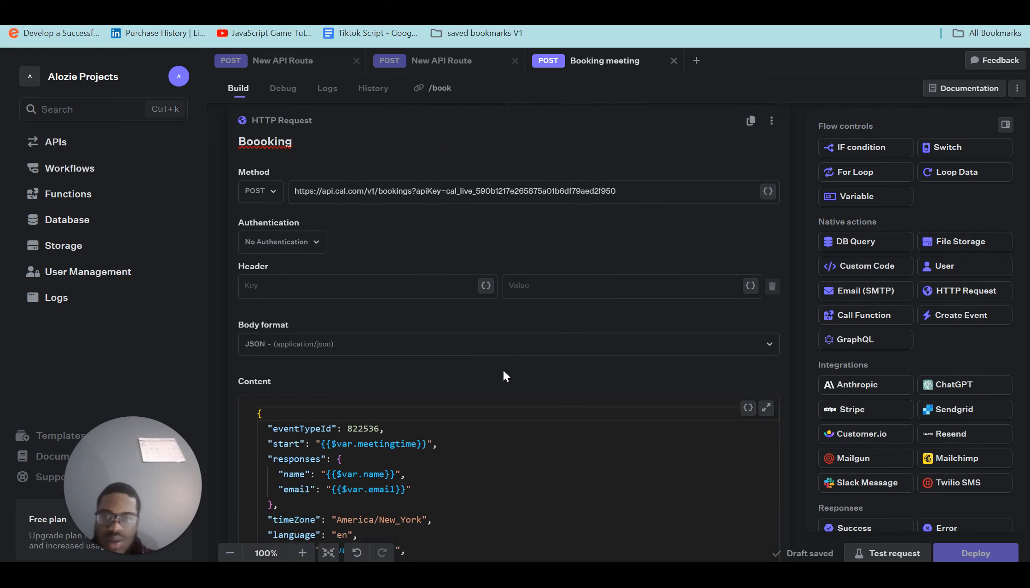
scroll(521, 448, "down", 1)
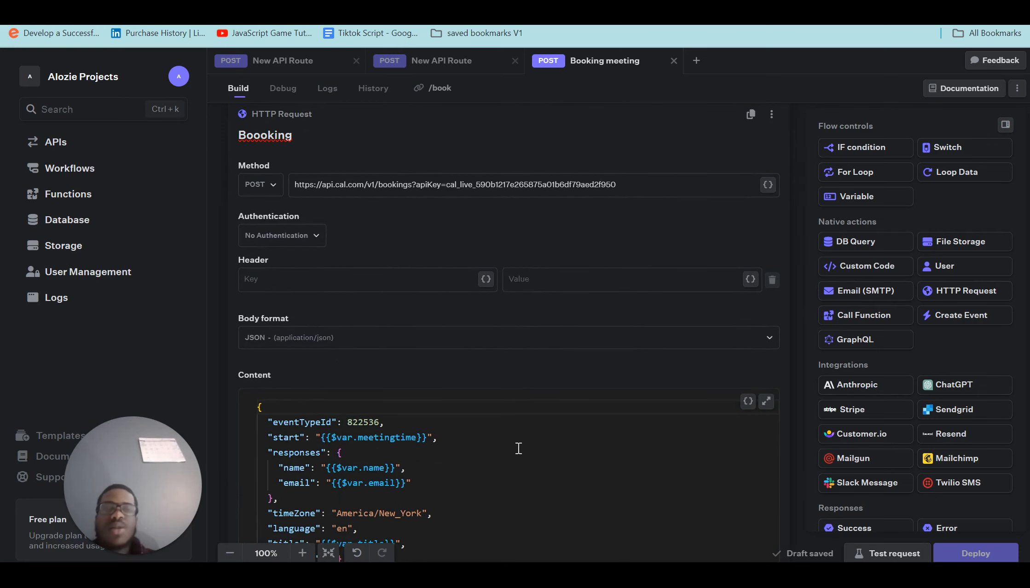
Expand the booking responses object in the docs and highlight its name and email subfields
mouse_move(693, 575)
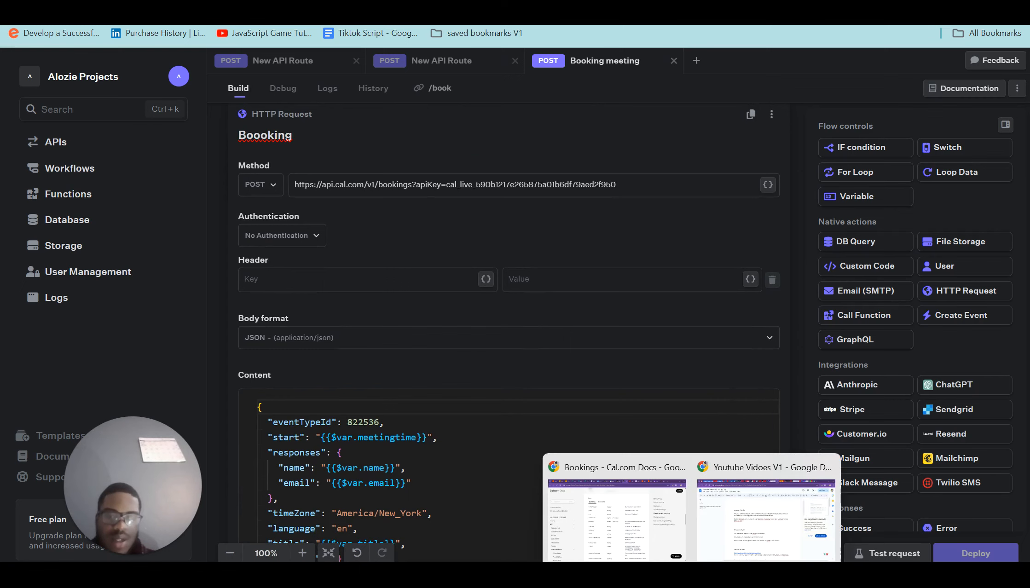
left_click(660, 523)
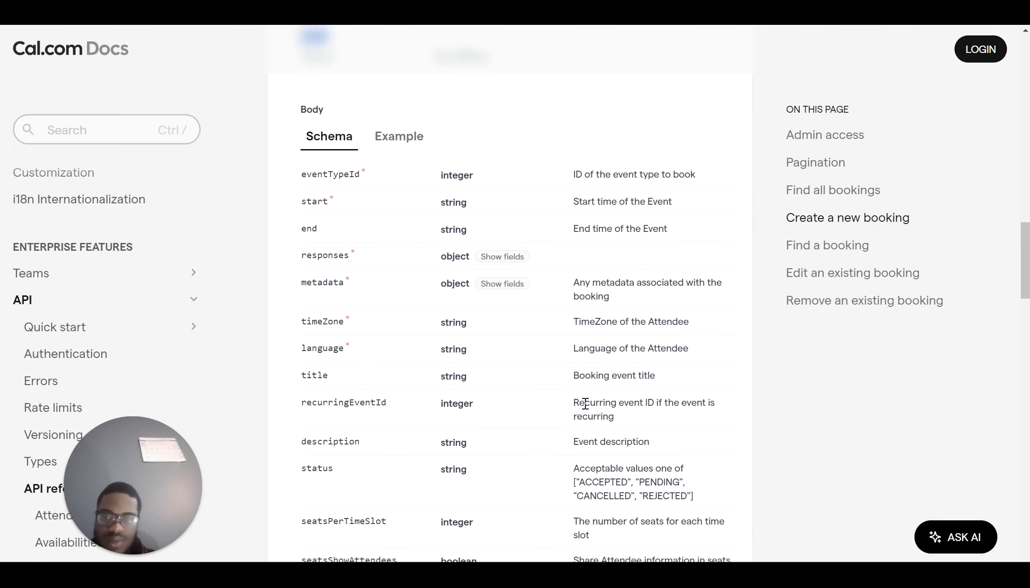
scroll(585, 403, "down", 1)
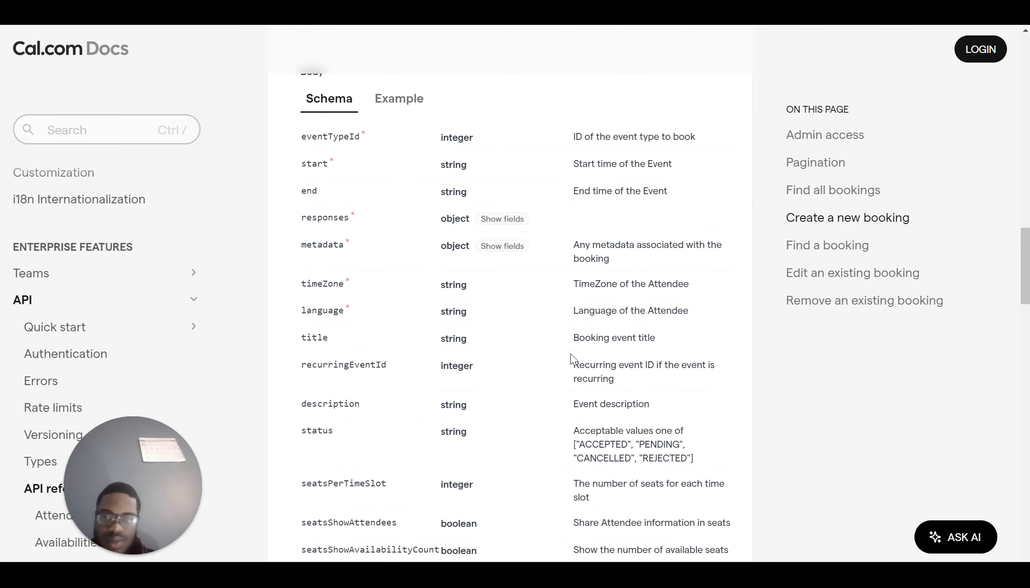
left_click(509, 220)
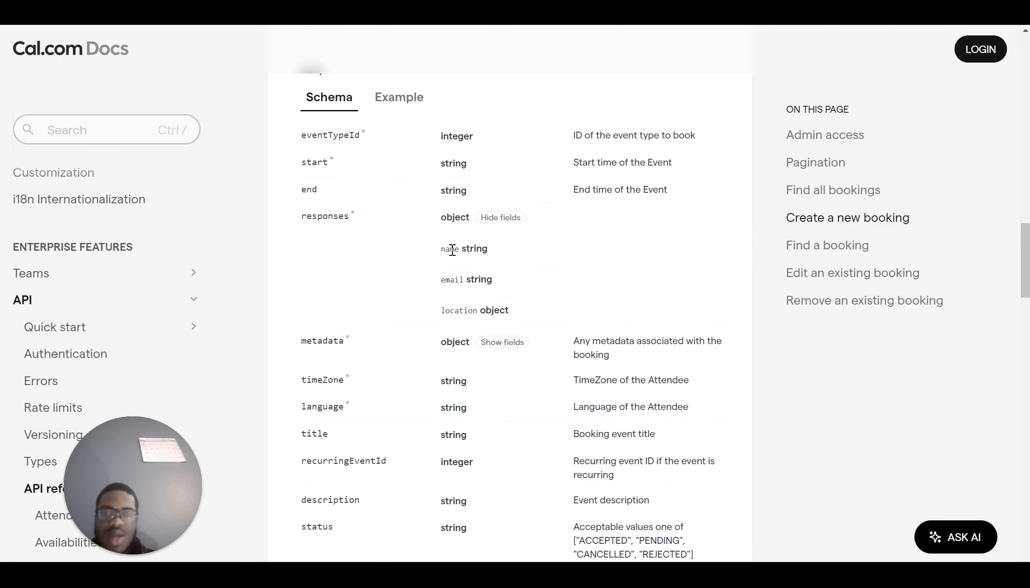
left_click_drag(443, 249, 489, 253)
left_click_drag(442, 280, 531, 287)
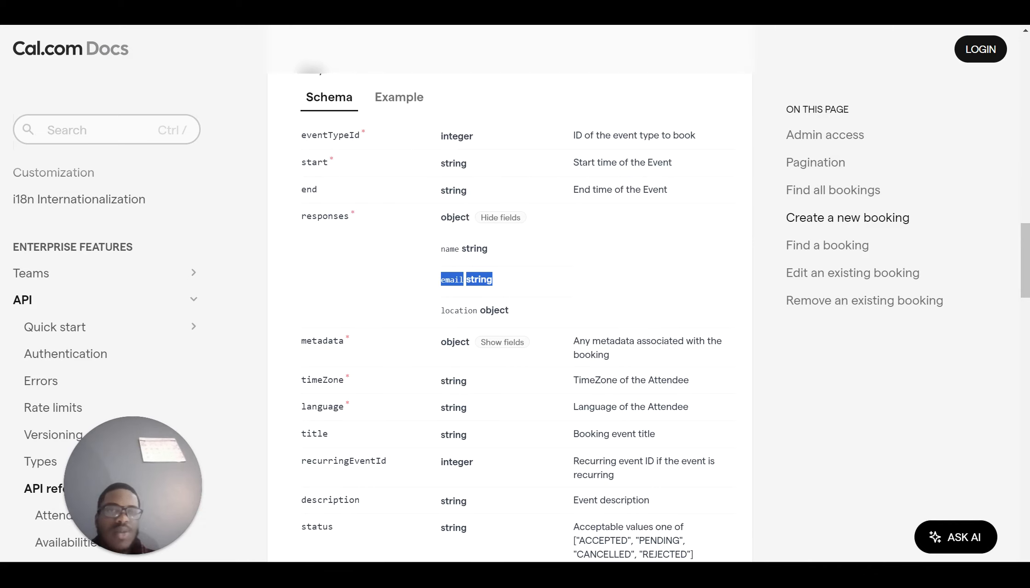
key("ctrl+Tab")
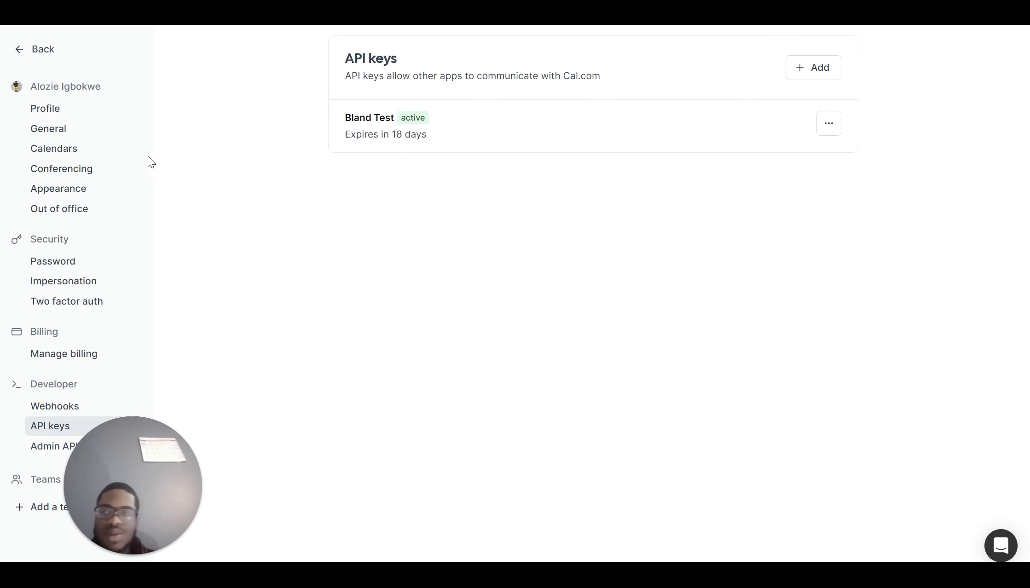
Open the 15 Min Meeting event in Cal.com and glance at its Availability
left_click(18, 49)
left_click(21, 50)
left_click(227, 110)
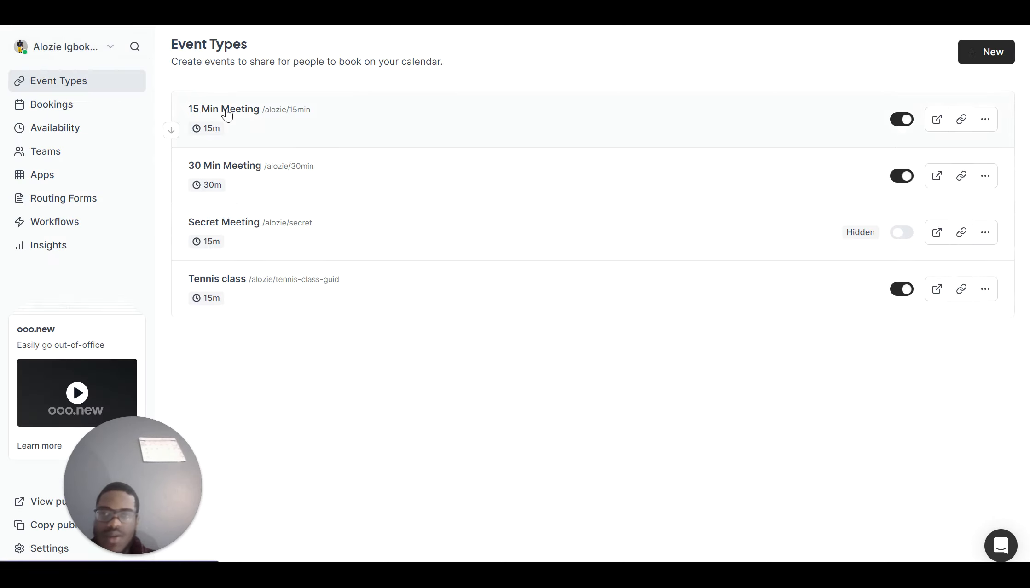
left_click(842, 143)
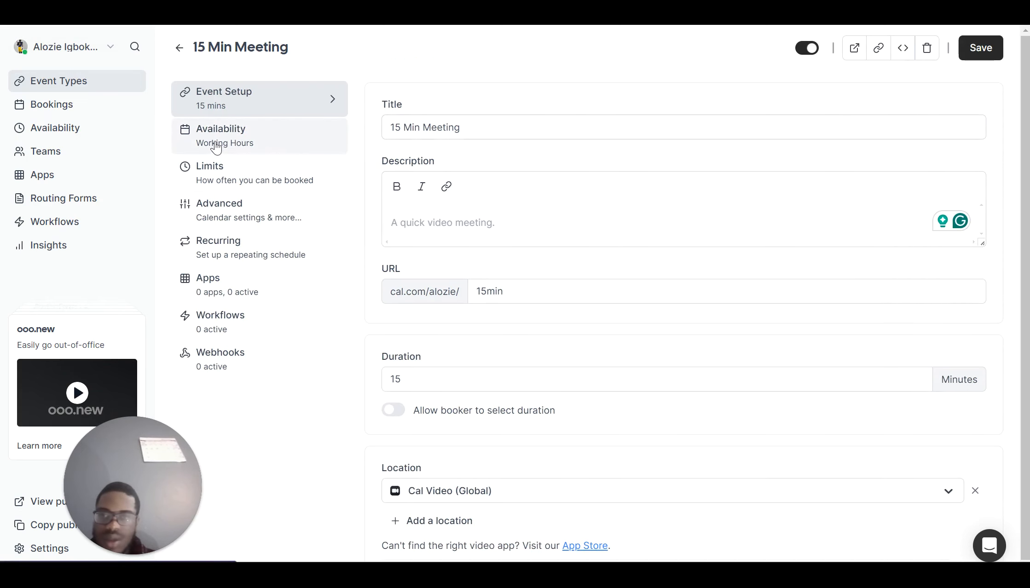
left_click(214, 145)
left_click(214, 105)
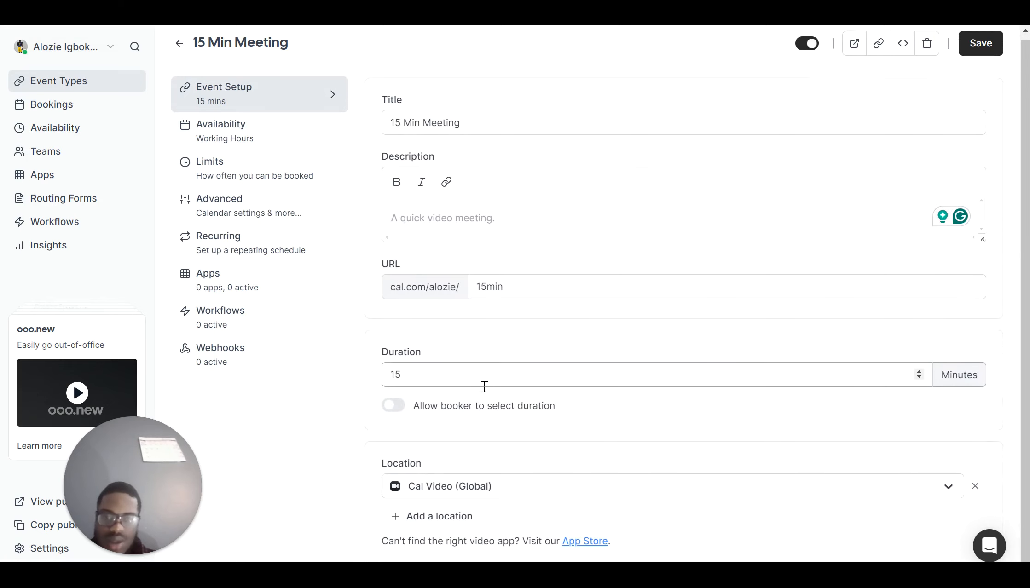
Review the event's Advanced booking questions, then return to Fastgen
left_click(247, 212)
scroll(583, 373, "down", 10)
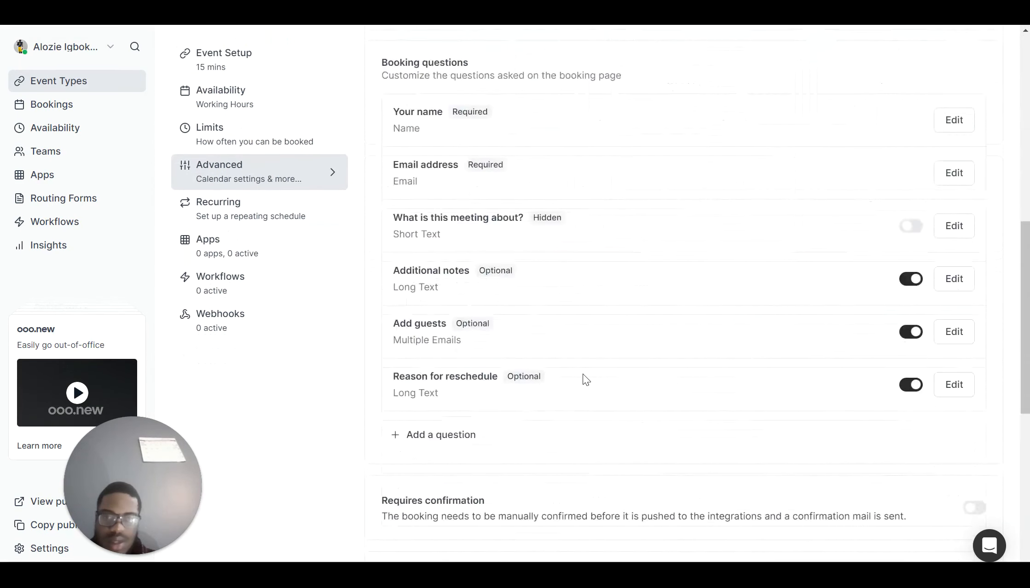
scroll(584, 375, "up", 5)
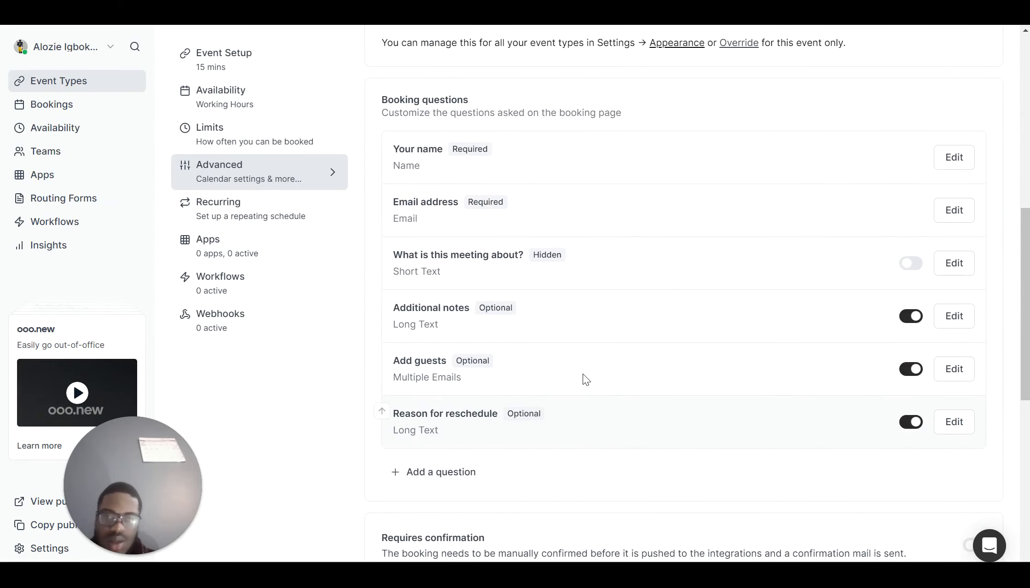
scroll(583, 373, "up", 1)
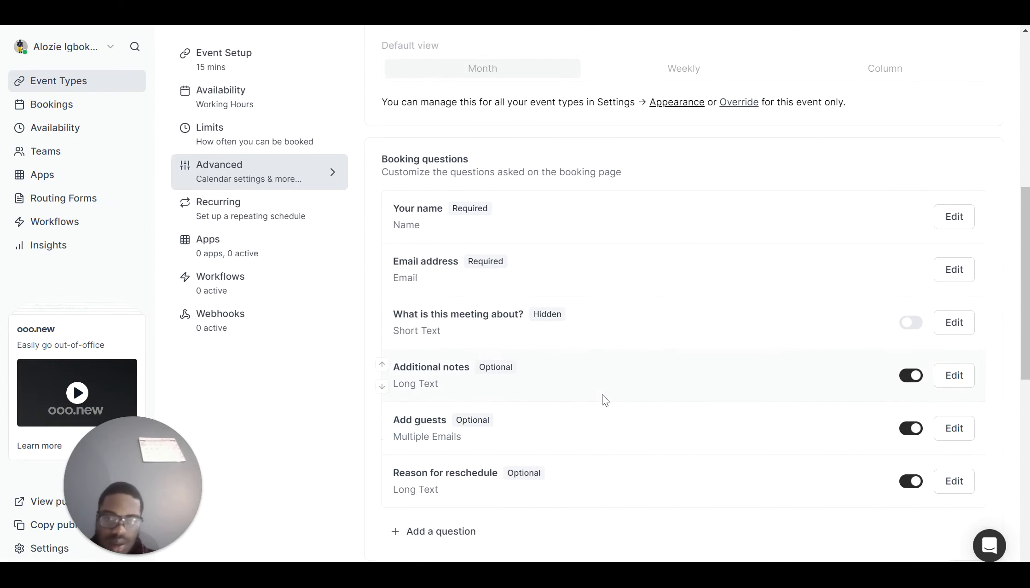
scroll(619, 254, "up", 1)
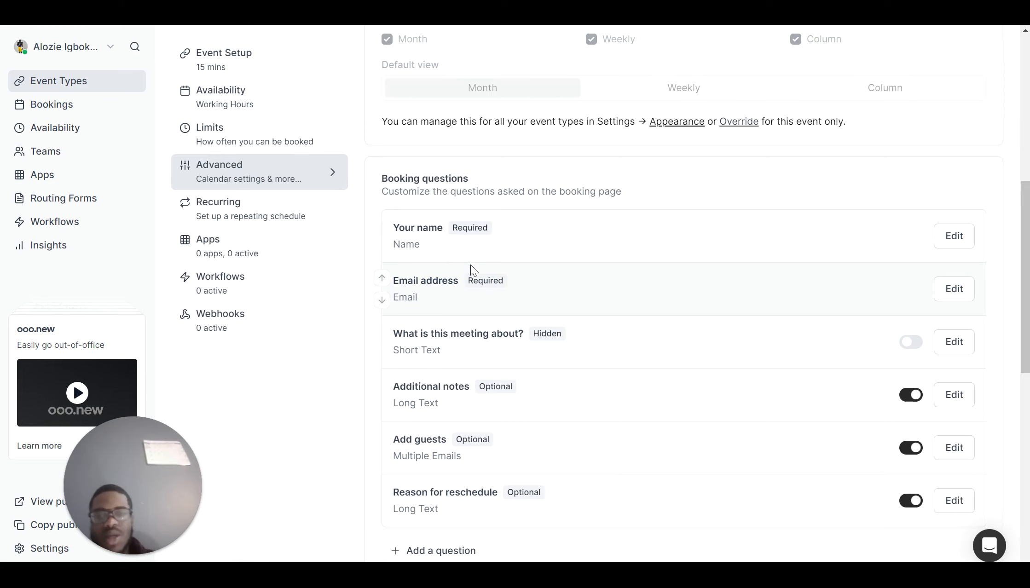
scroll(471, 265, "down", 2)
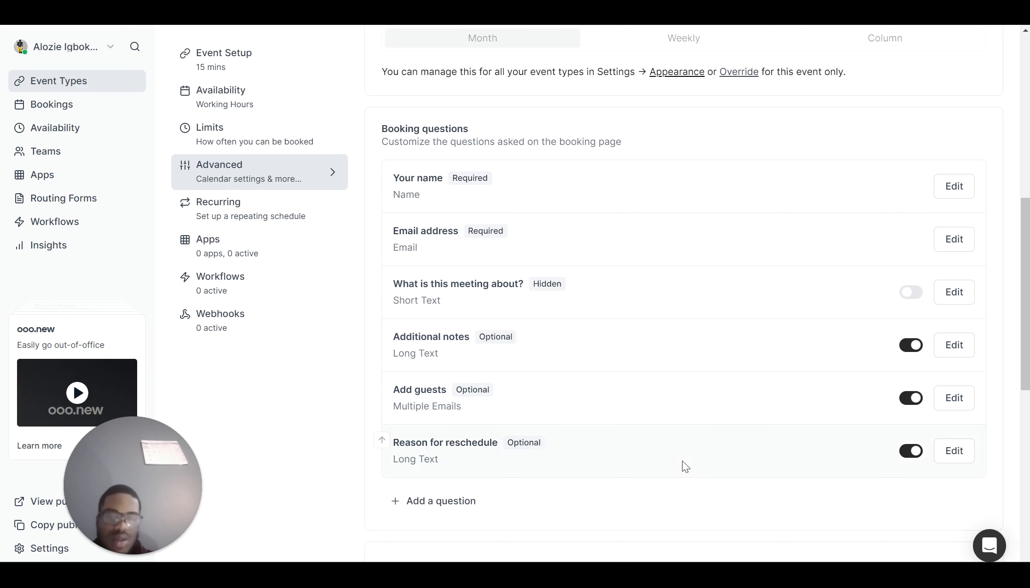
left_click(693, 522)
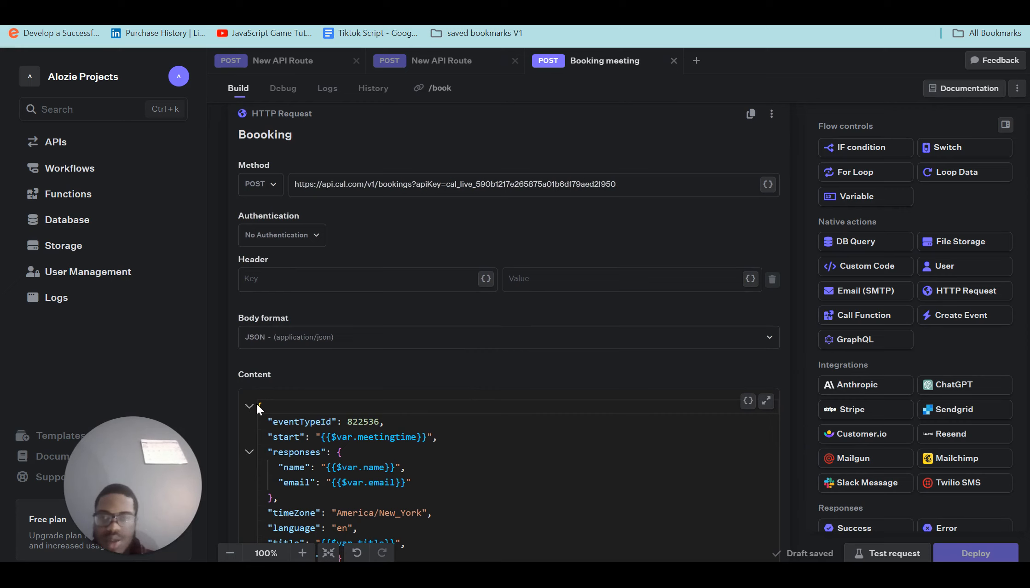
Select and copy the Boooking request's whole JSON booking body
left_click_drag(261, 405, 318, 558)
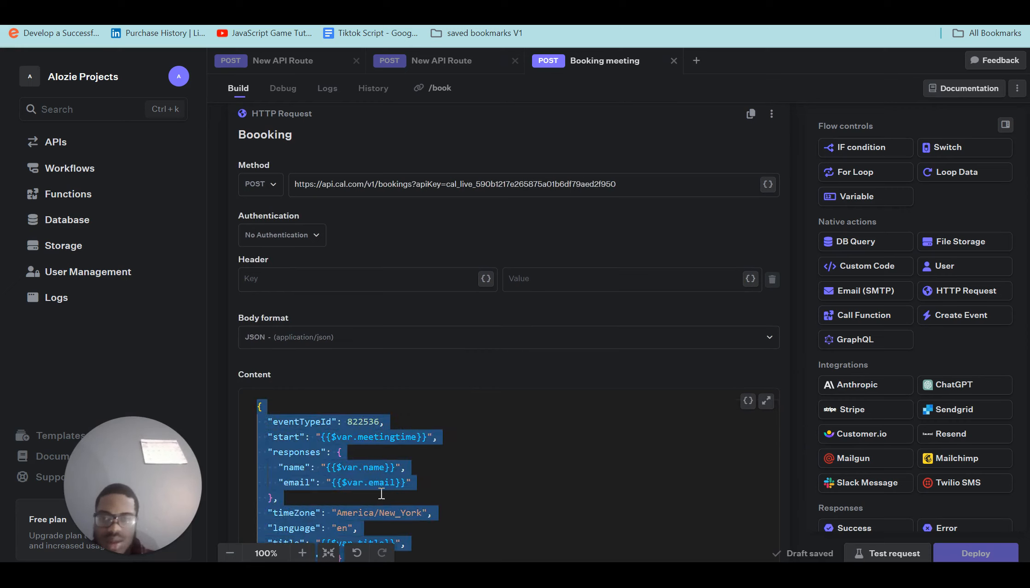
left_click(406, 437)
scroll(455, 232, "down", 3)
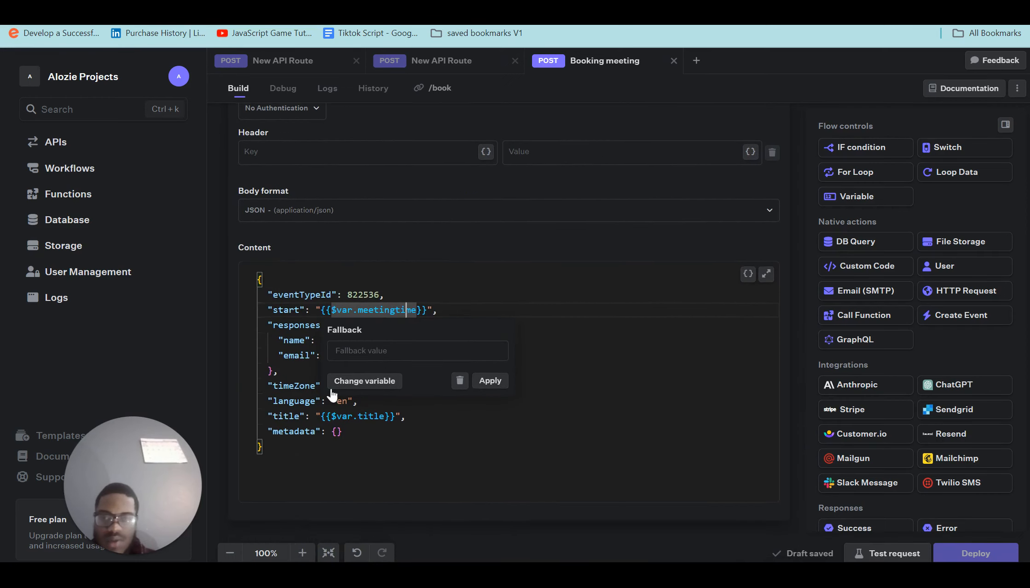
left_click_drag(223, 446, 242, 283)
key("ctrl+c")
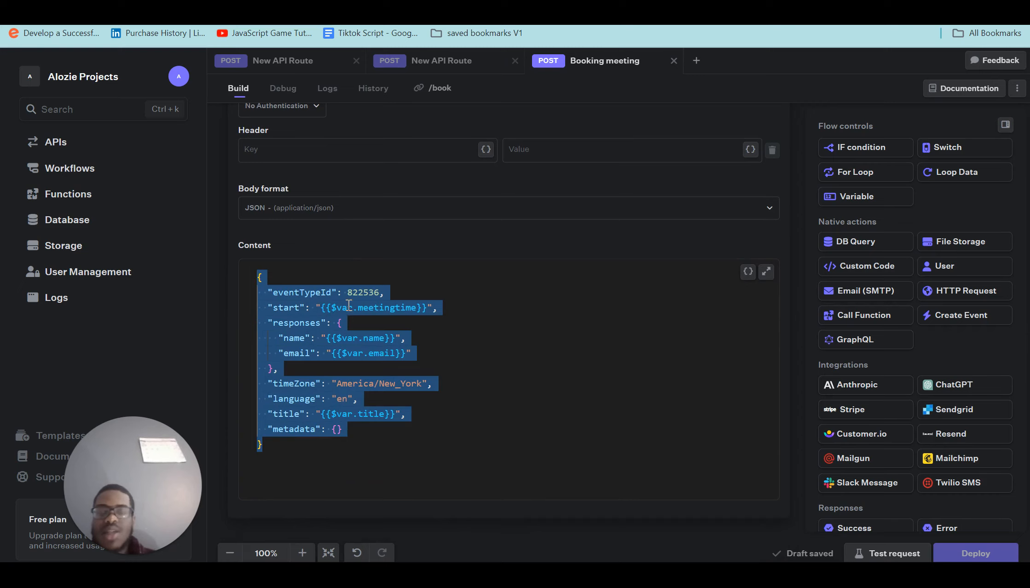
scroll(384, 178, "up", 3)
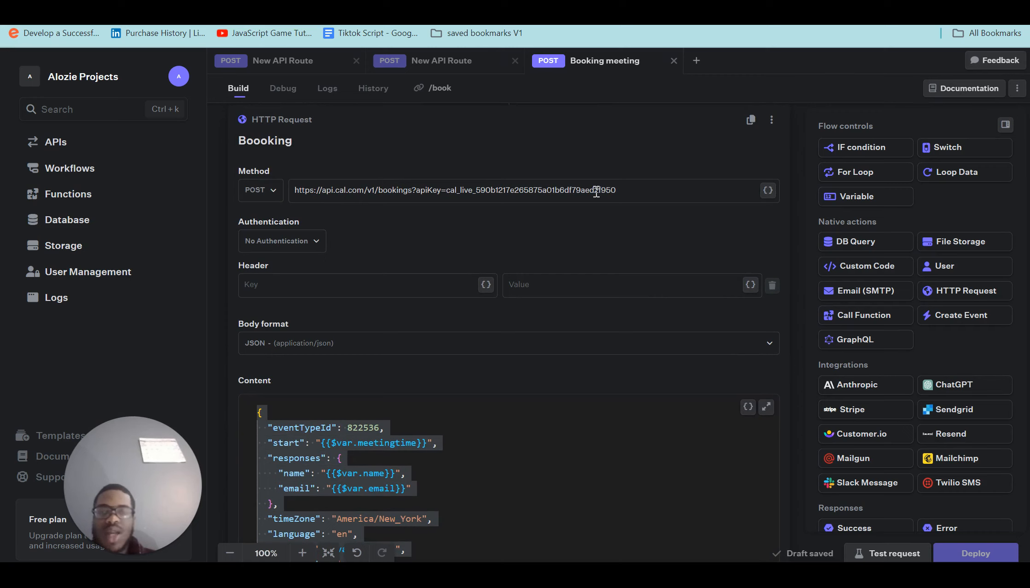
Paste the JSON booking body into the AI Booker route's bookerapi request content
left_click(53, 141)
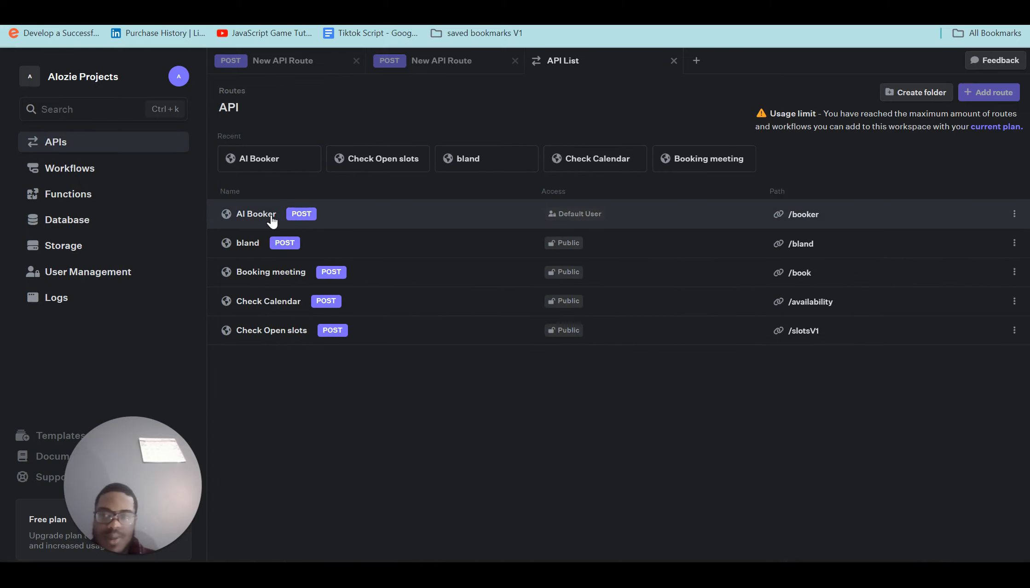
left_click(271, 216)
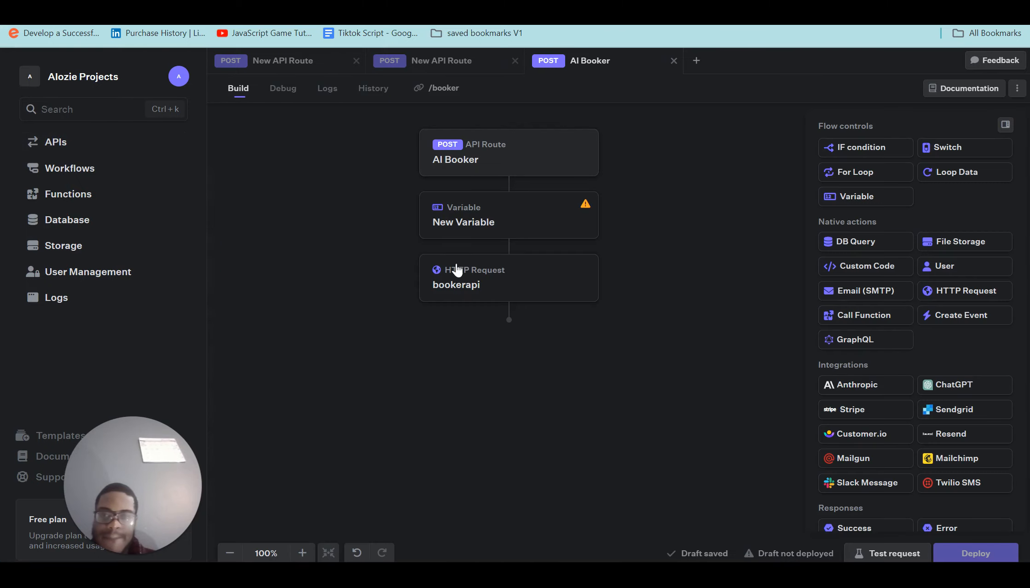
left_click(488, 220)
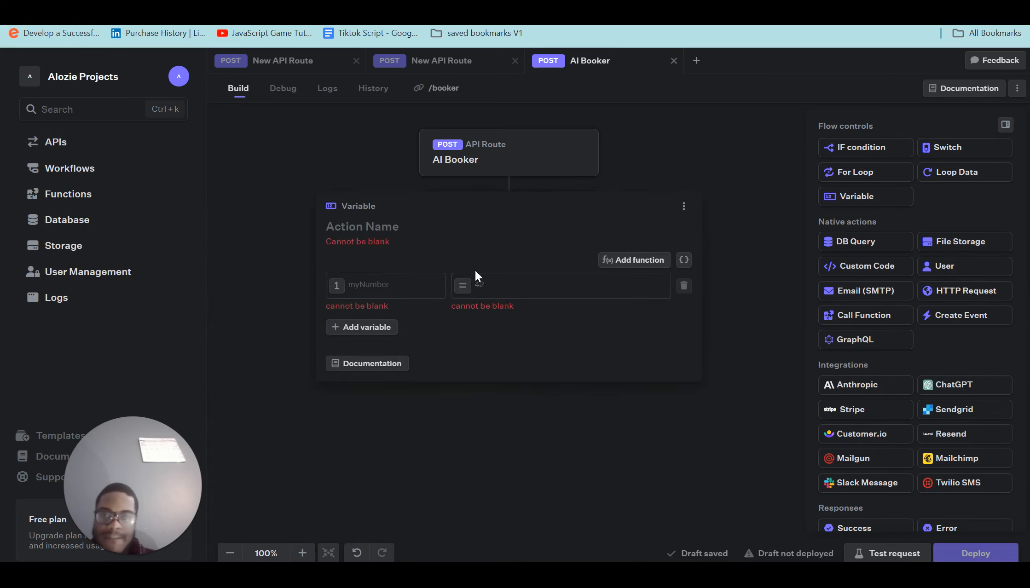
left_click(483, 429)
left_click(509, 286)
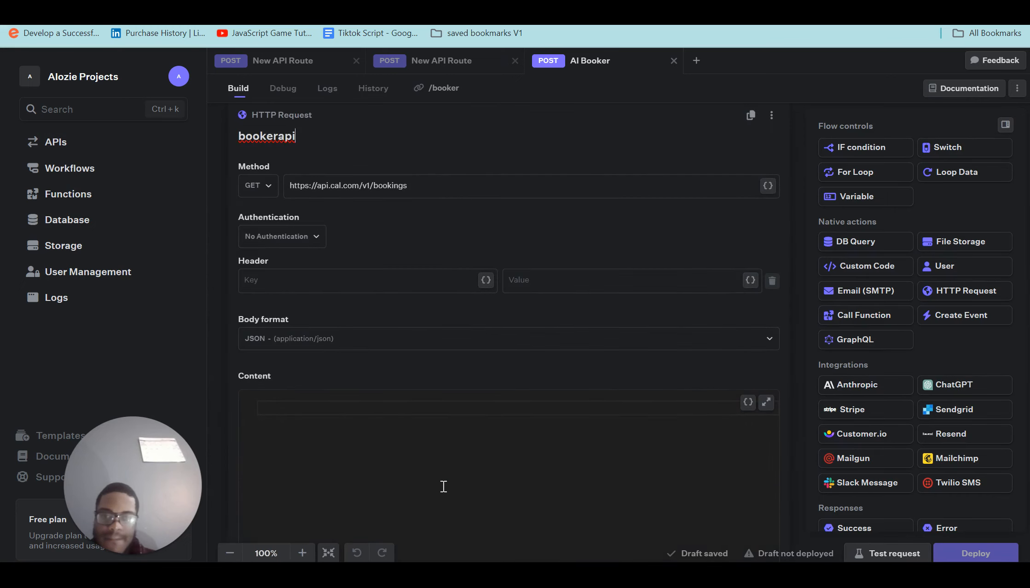
left_click(404, 420)
key("ctrl+v")
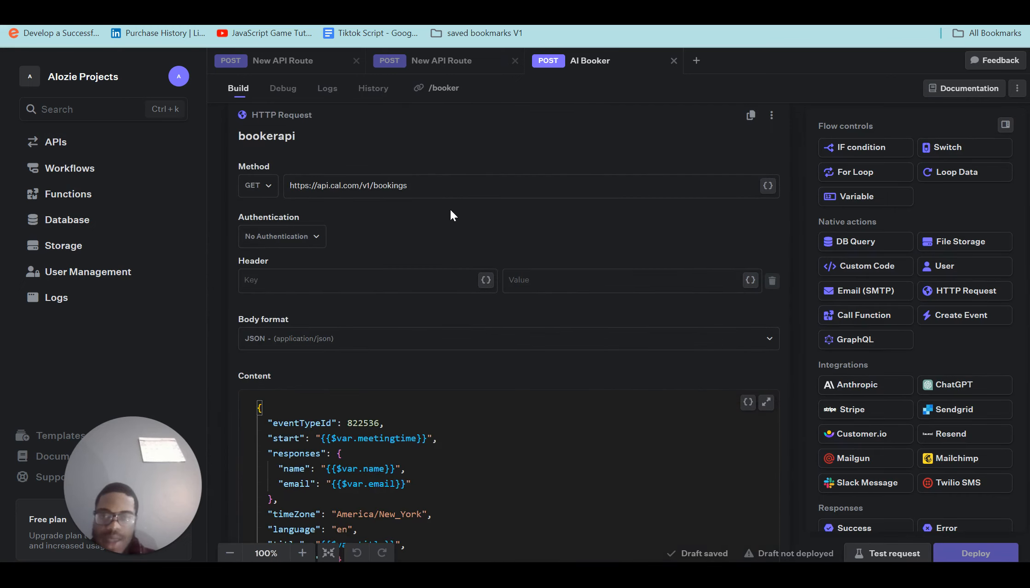
left_click(444, 194)
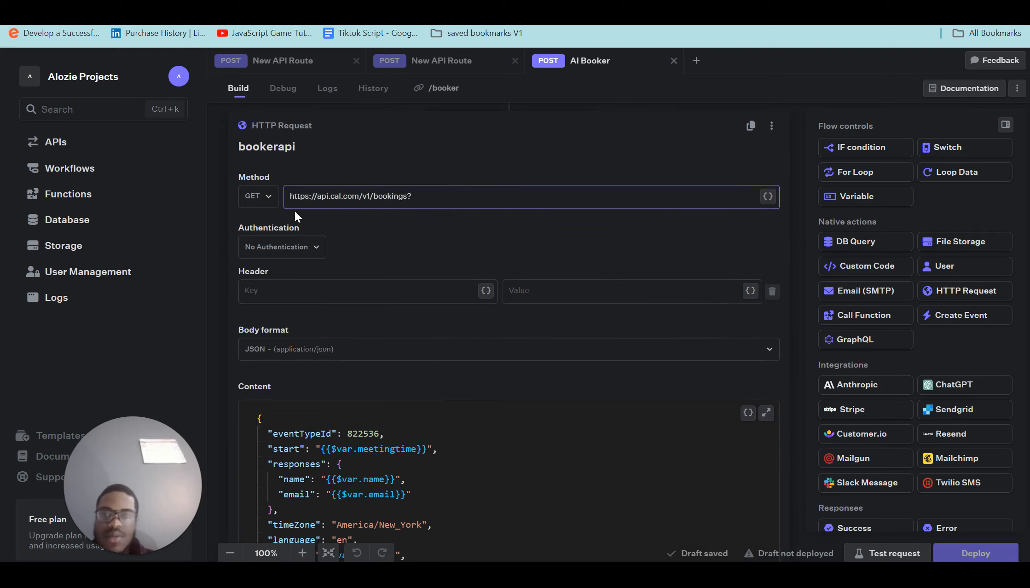
left_click(221, 208)
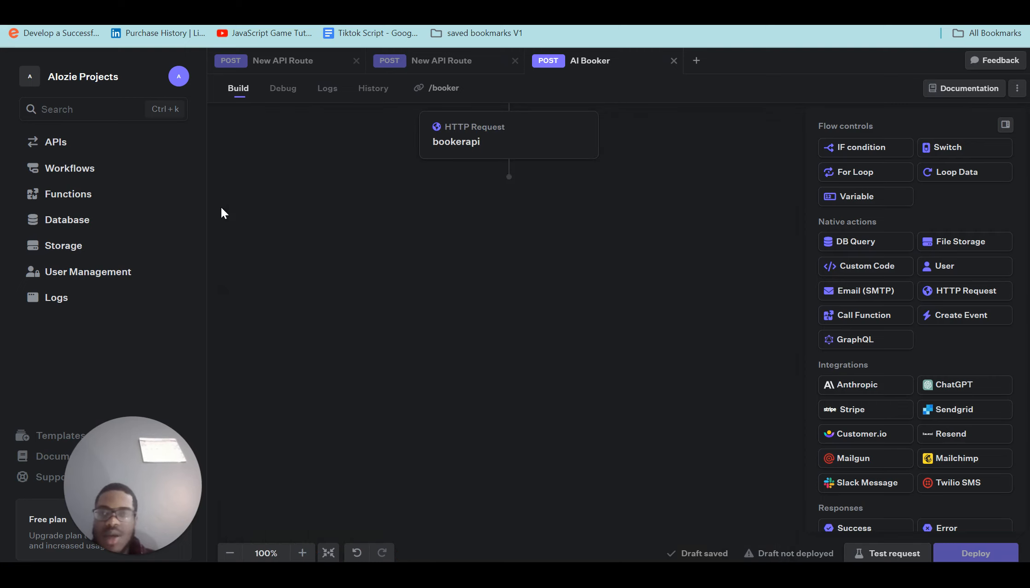
left_click(119, 142)
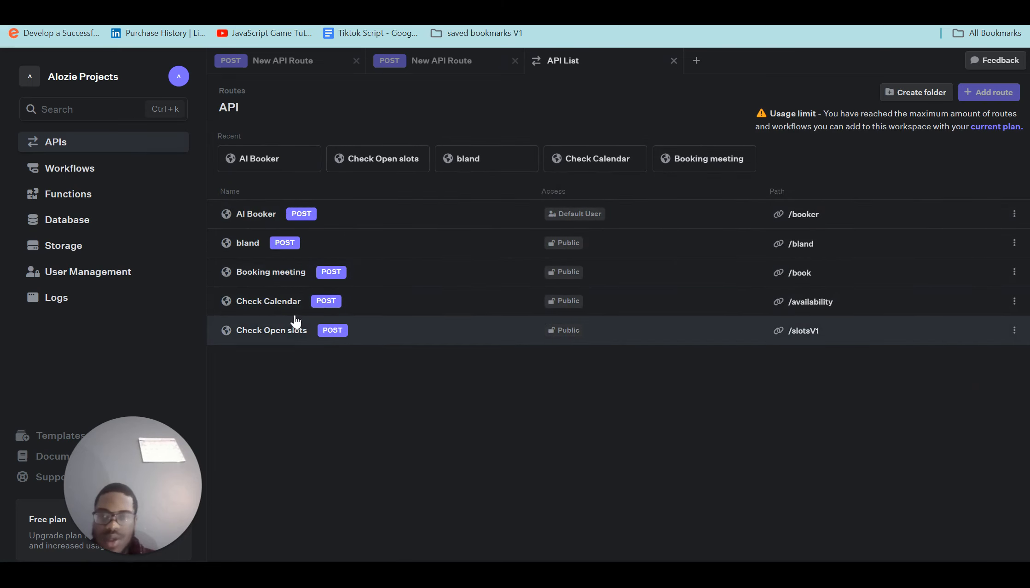
Check the API key parameter in the Booking meeting route's Boooking request URL
left_click(292, 277)
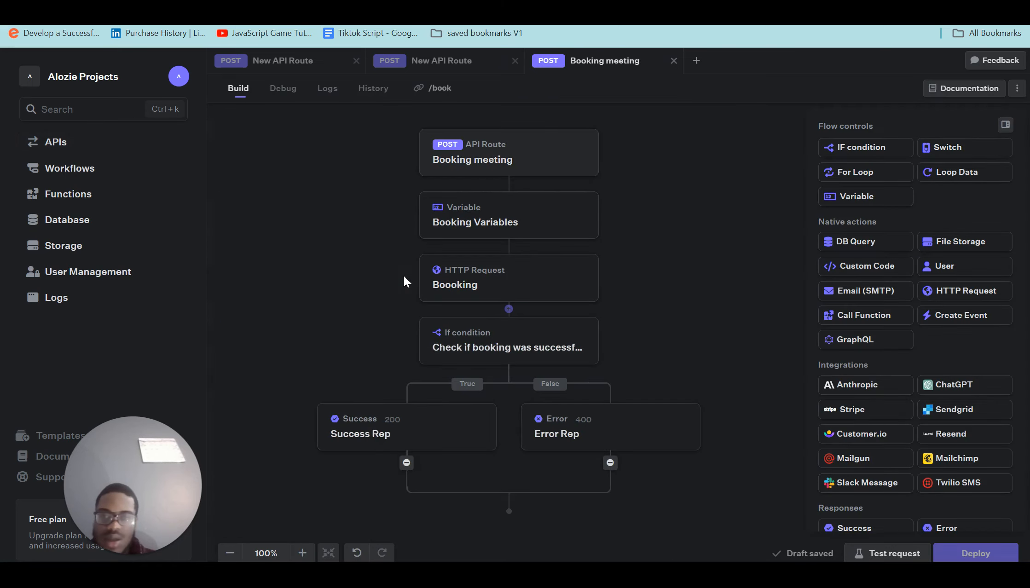
left_click(463, 265)
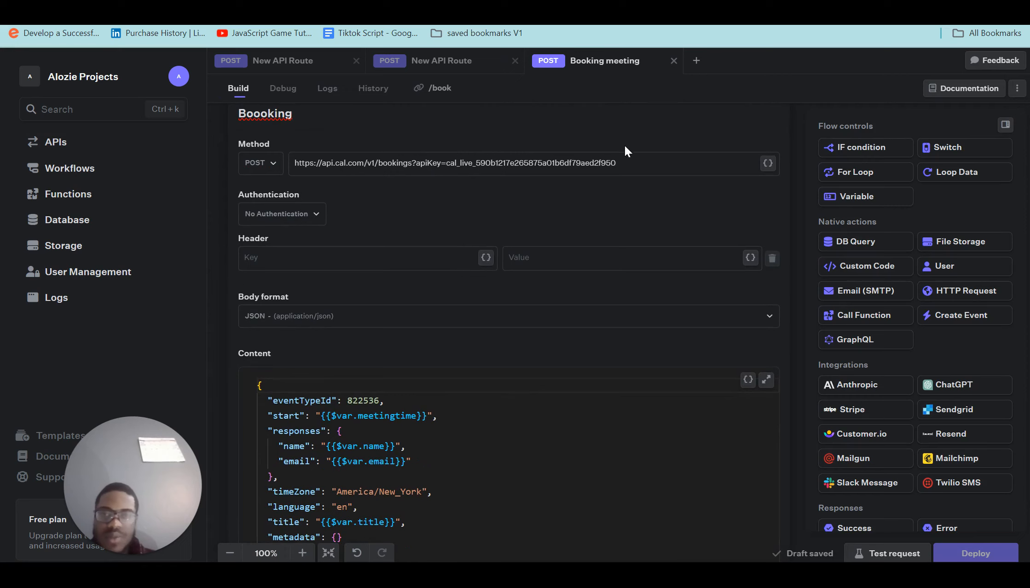
left_click_drag(626, 162, 664, 171)
key("ctrl+c")
left_click(413, 162)
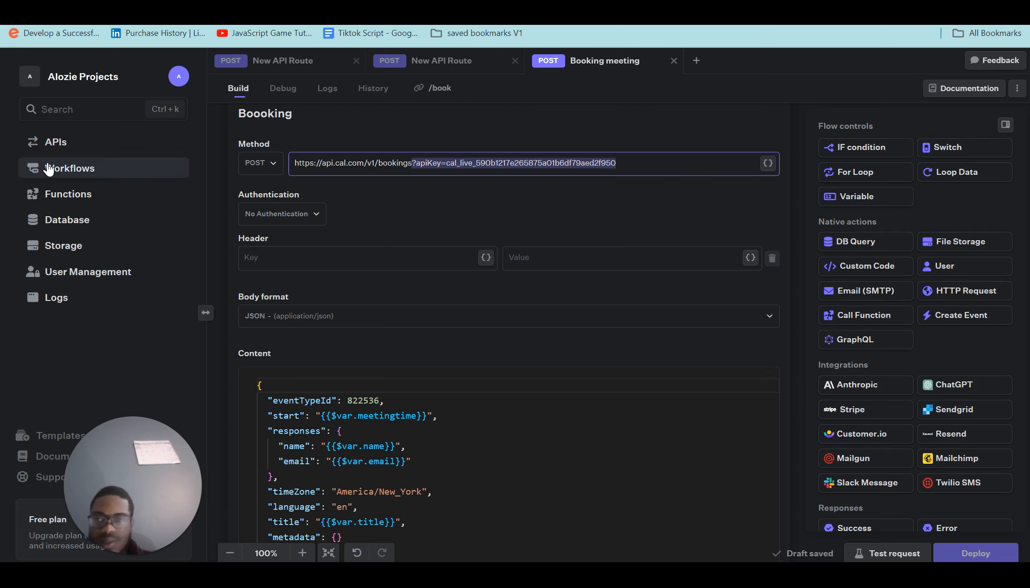
Append the Cal.com ?apiKey= parameter to the bookerapi bookings URL
left_click(56, 144)
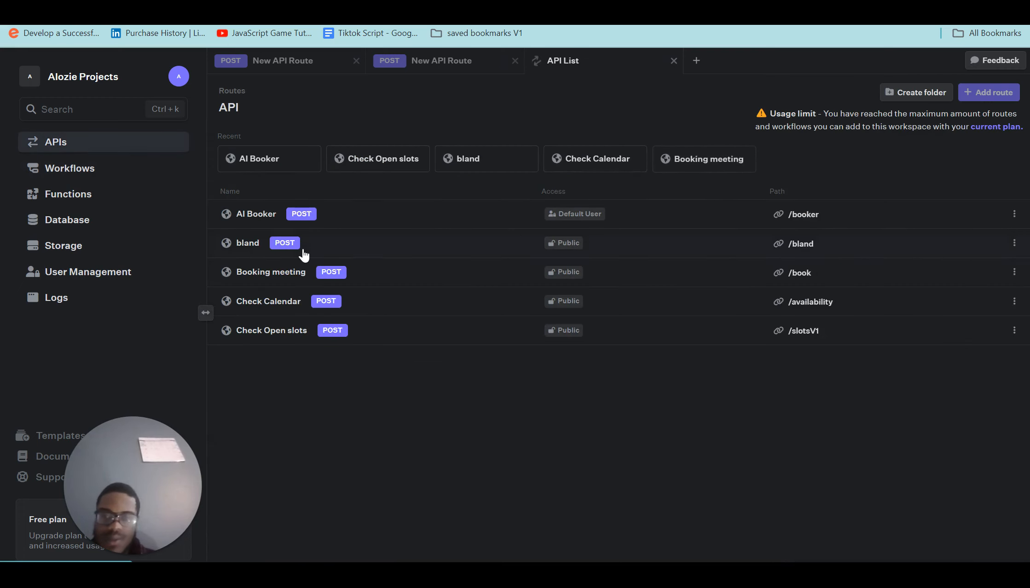
left_click(279, 216)
left_click(483, 276)
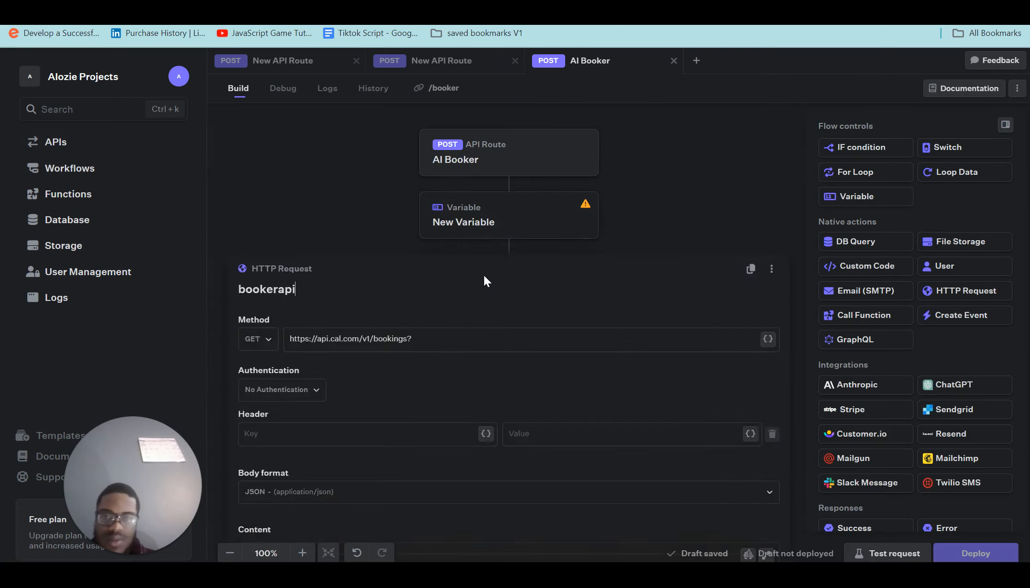
scroll(427, 219, "down", 5)
scroll(395, 171, "up", 3)
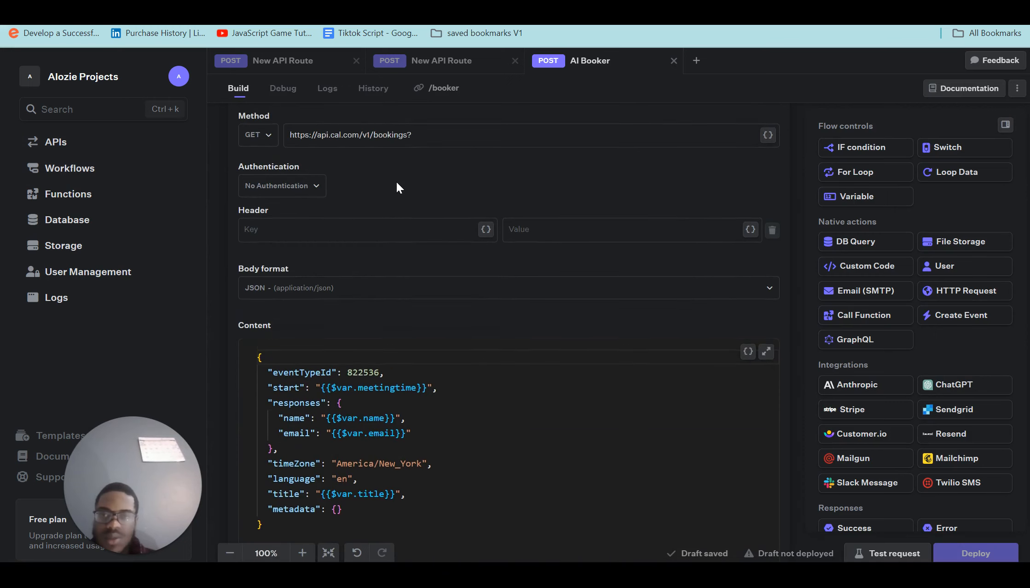
left_click(425, 159)
key("ctrl+v")
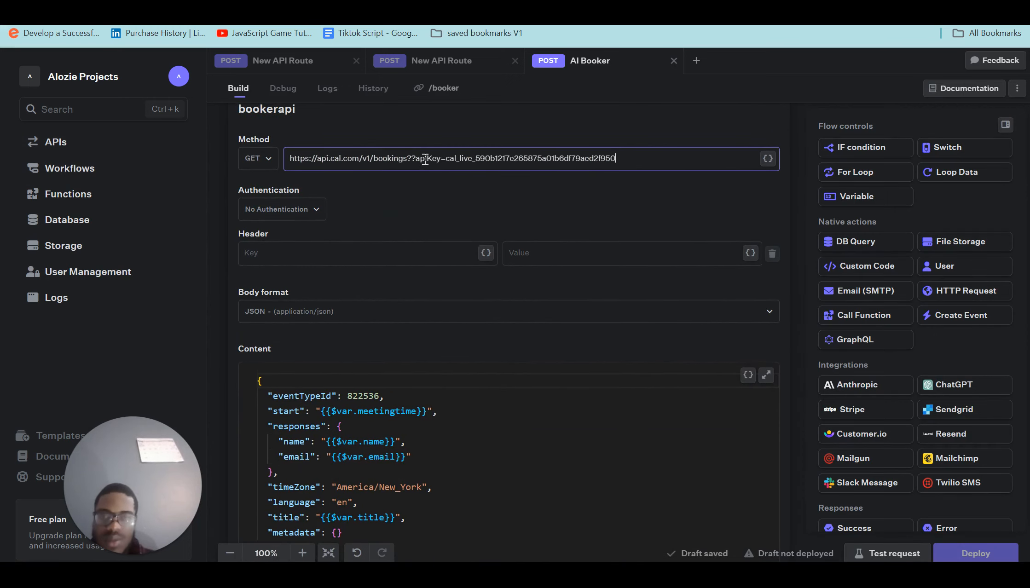
scroll(545, 247, "down", 3)
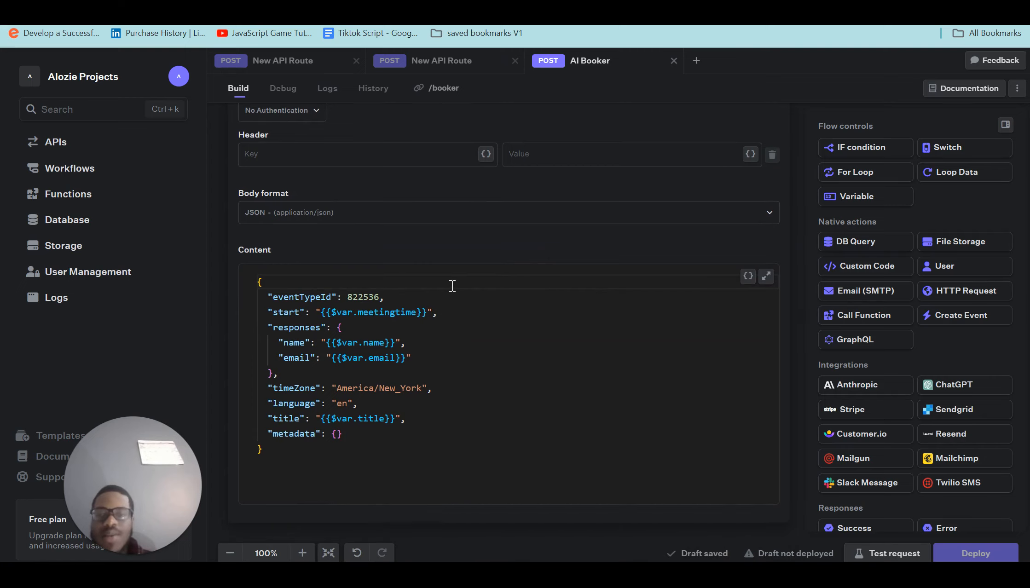
left_click(398, 422)
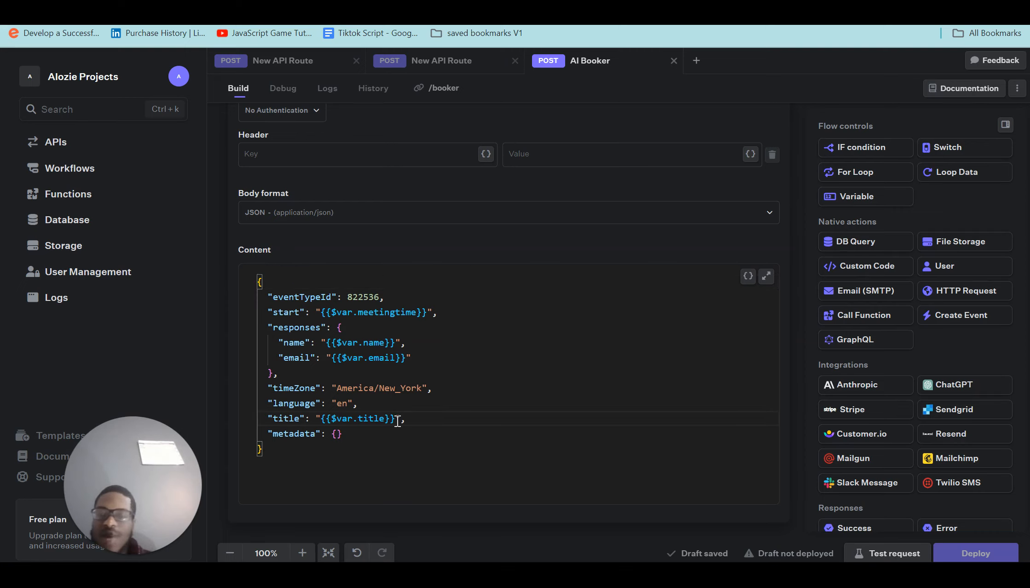
View the 15 Min Meeting's custom event name 'Discovery Call', then return to Fastgen
mouse_move(692, 574)
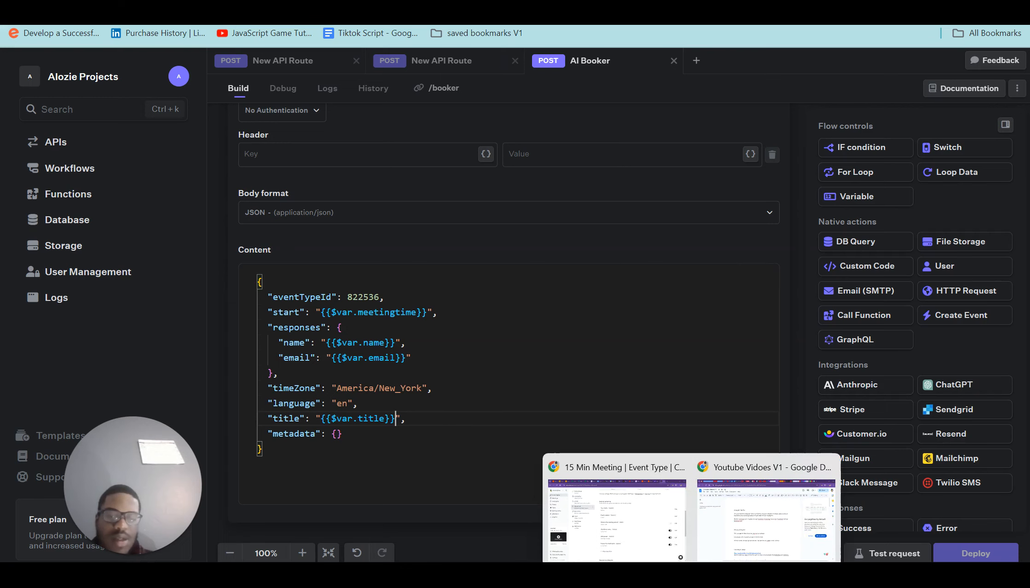
left_click(657, 526)
scroll(599, 382, "up", 4)
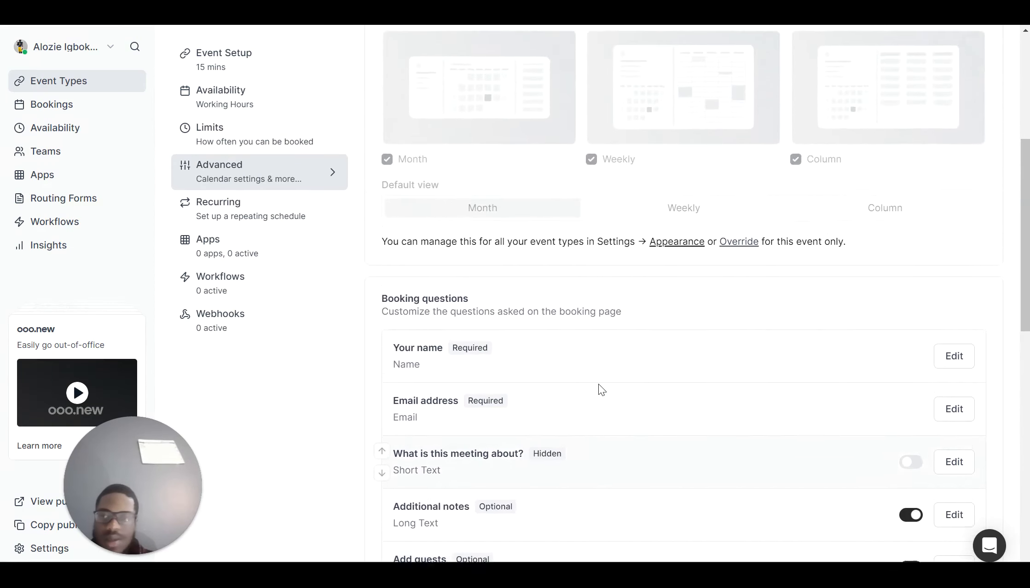
scroll(599, 384, "up", 5)
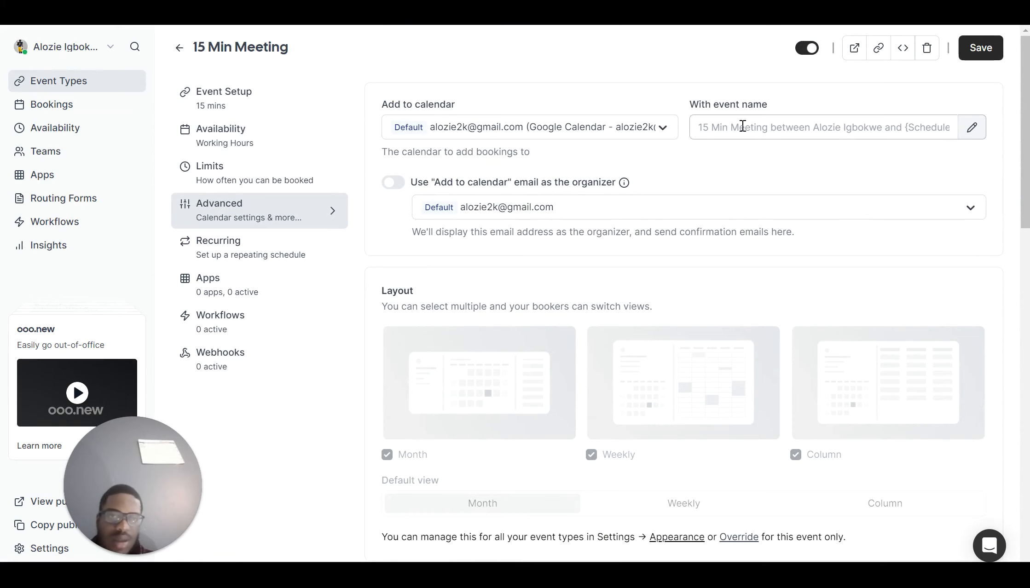
left_click(972, 127)
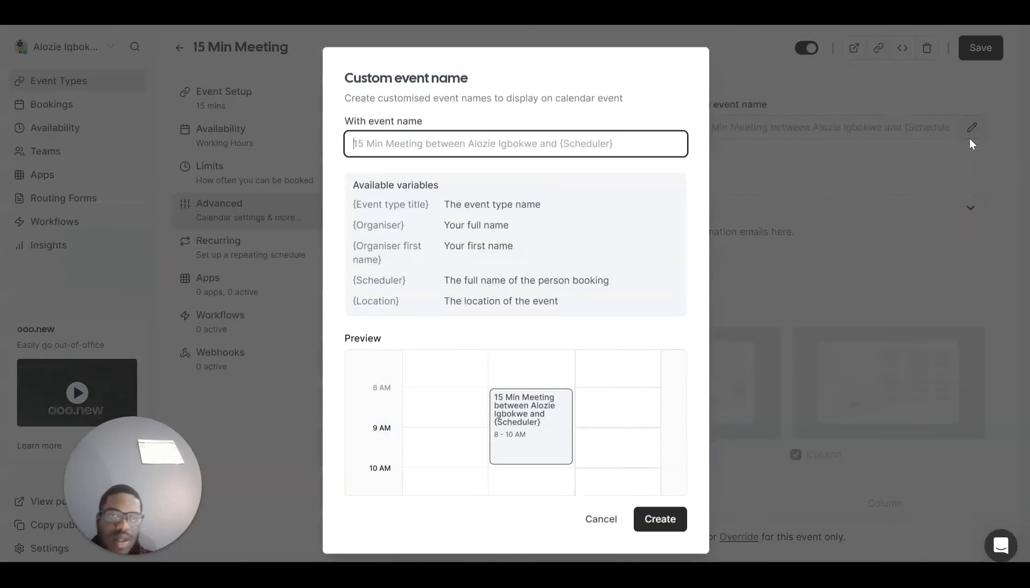
left_click(662, 149)
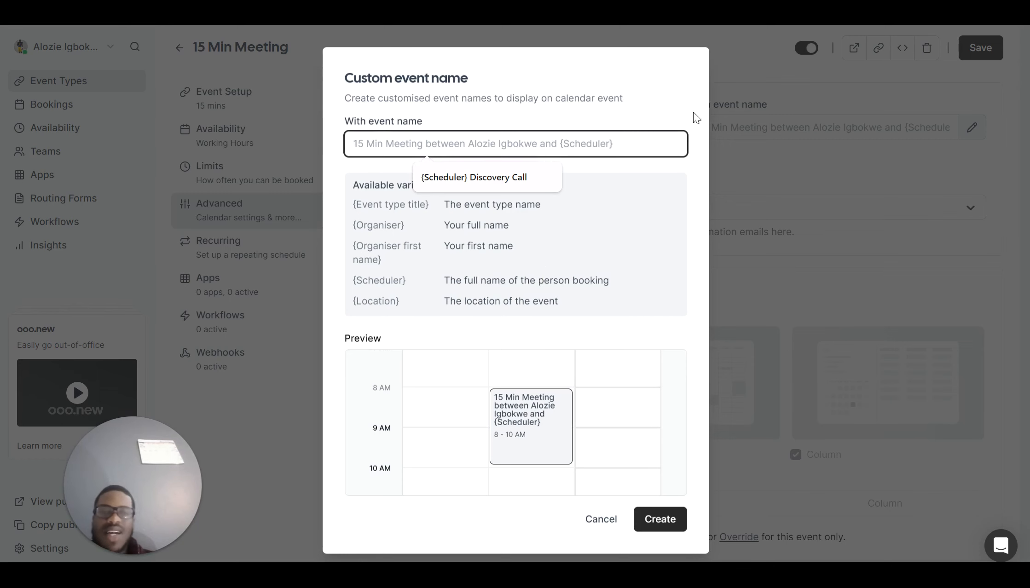
left_click(801, 119)
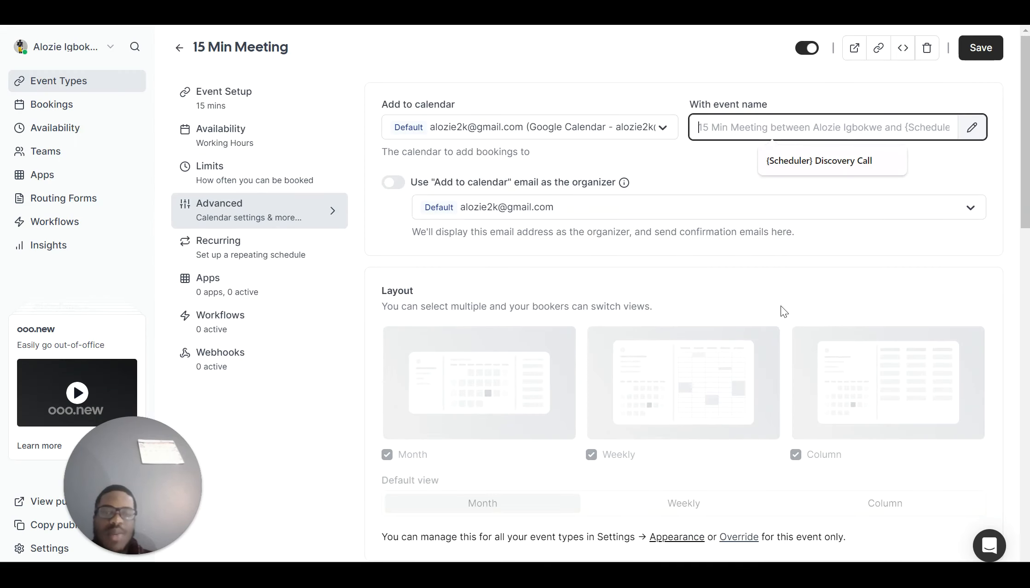
mouse_move(661, 576)
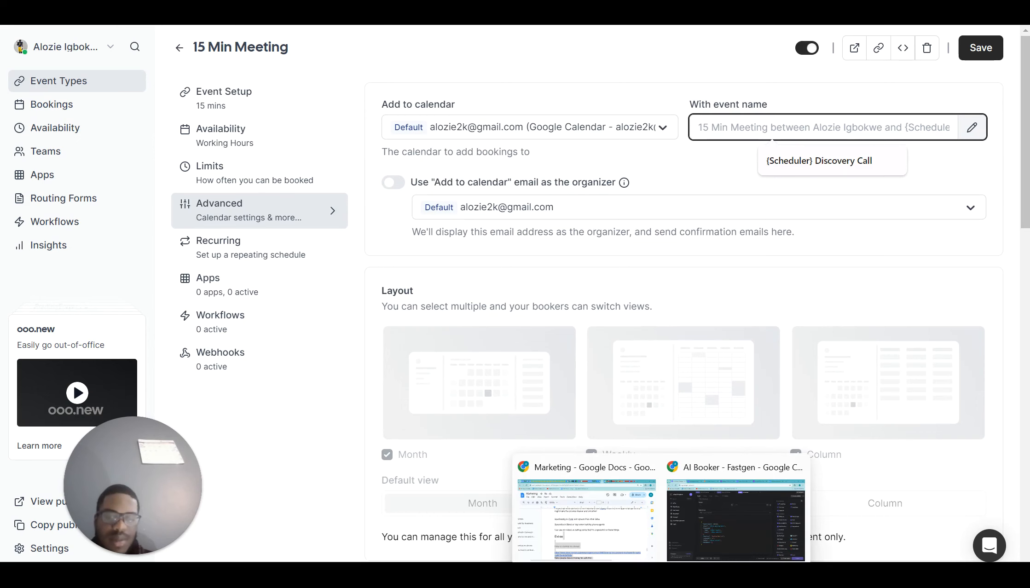
left_click(690, 548)
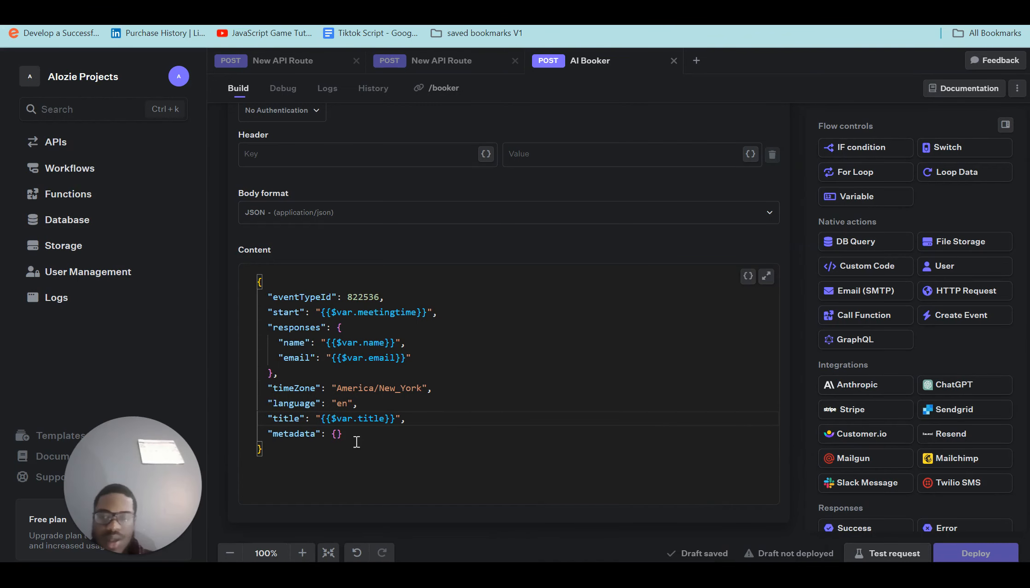
Replace the {{$var.title}} value in the bookerapi JSON body with the fixed text 'Discovery Call'
key("BackSpace")
key("BackSpace")
key("BackSpace")
key("BackSpace")
key("BackSpace")
key("BackSpace")
key("BackSpace")
key("BackSpace")
key("BackSpace")
key("BackSpace")
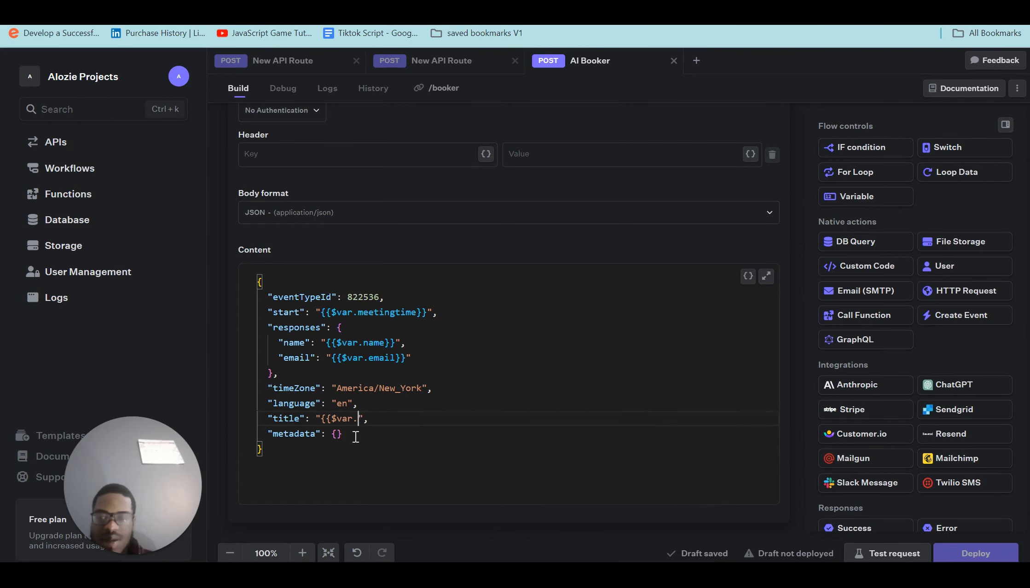
key("BackSpace")
key("BackSpace")
key("BackSpace")
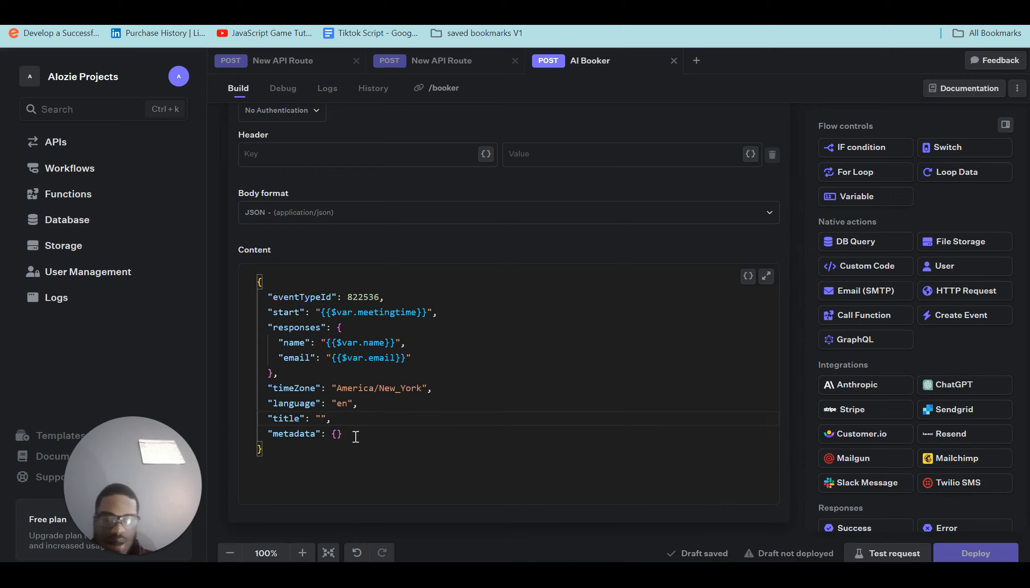
type("Discovery ")
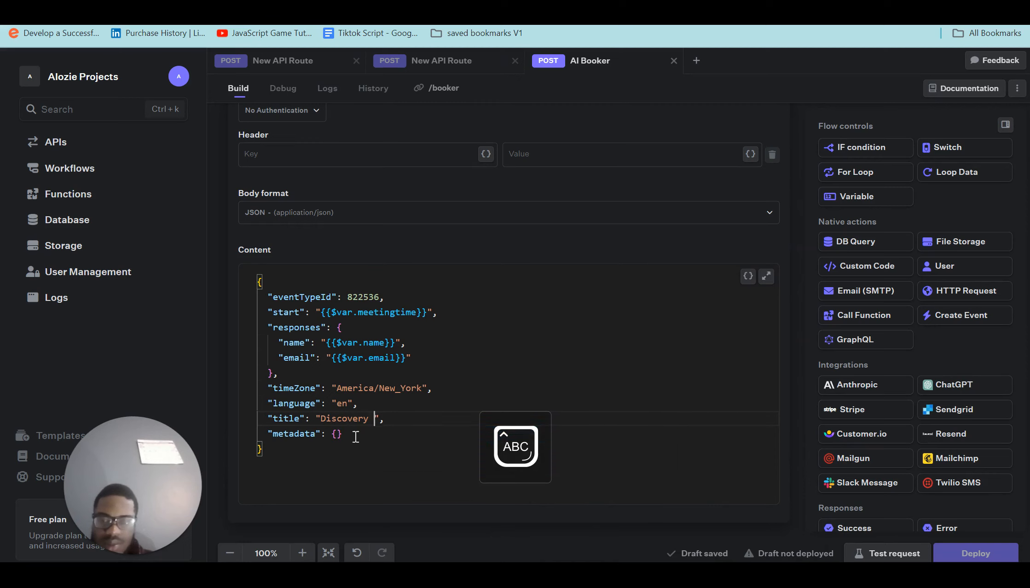
type("Call")
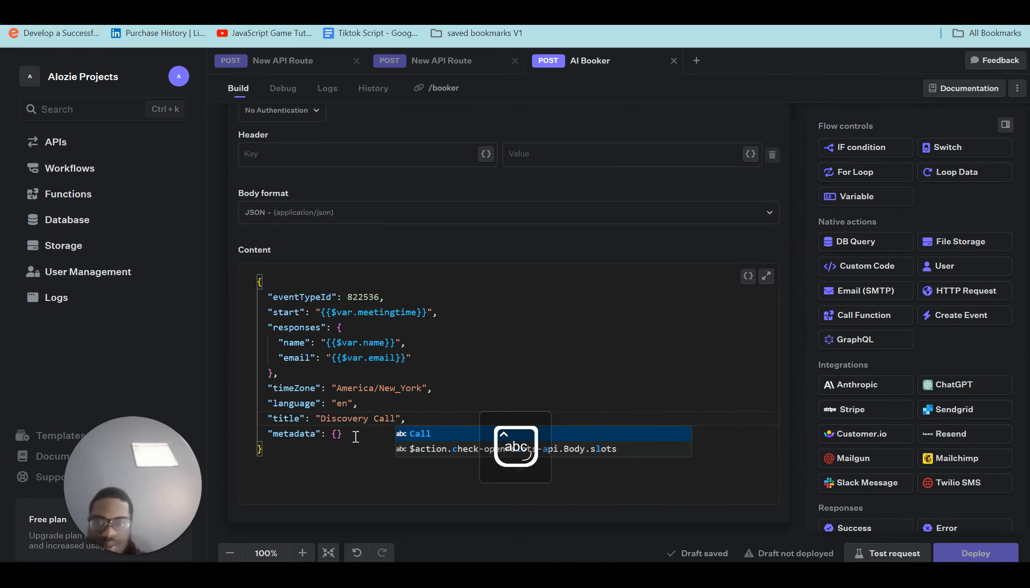
left_click(376, 372)
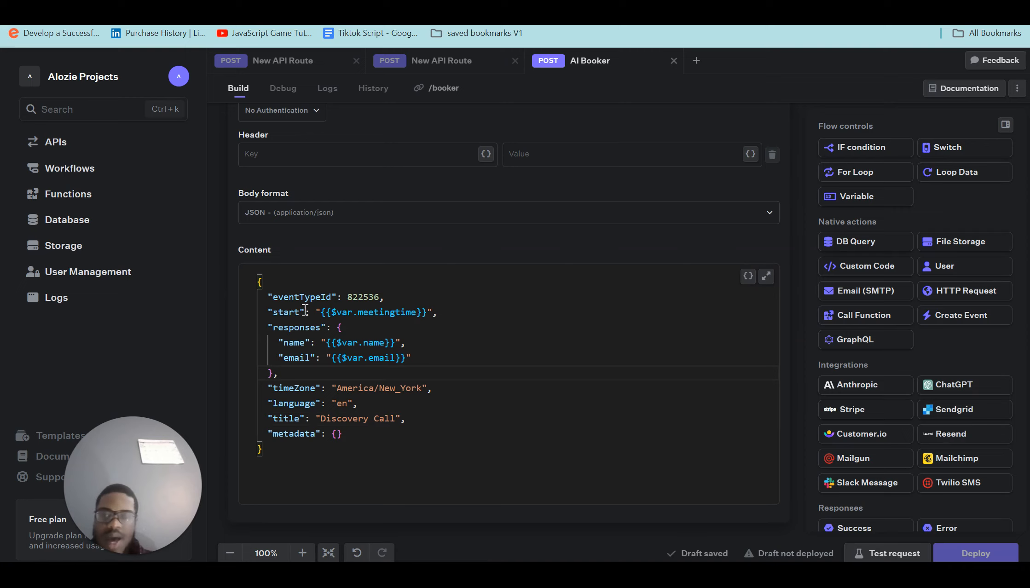
Add email, name and startTime variables whose values come from {{$body.…}} fields
left_click(226, 304)
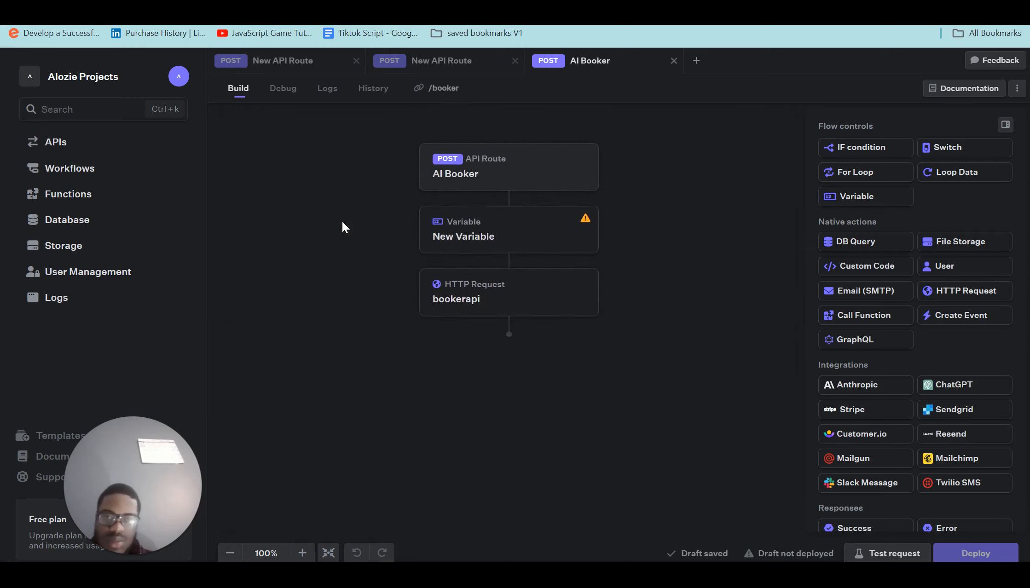
left_click(438, 261)
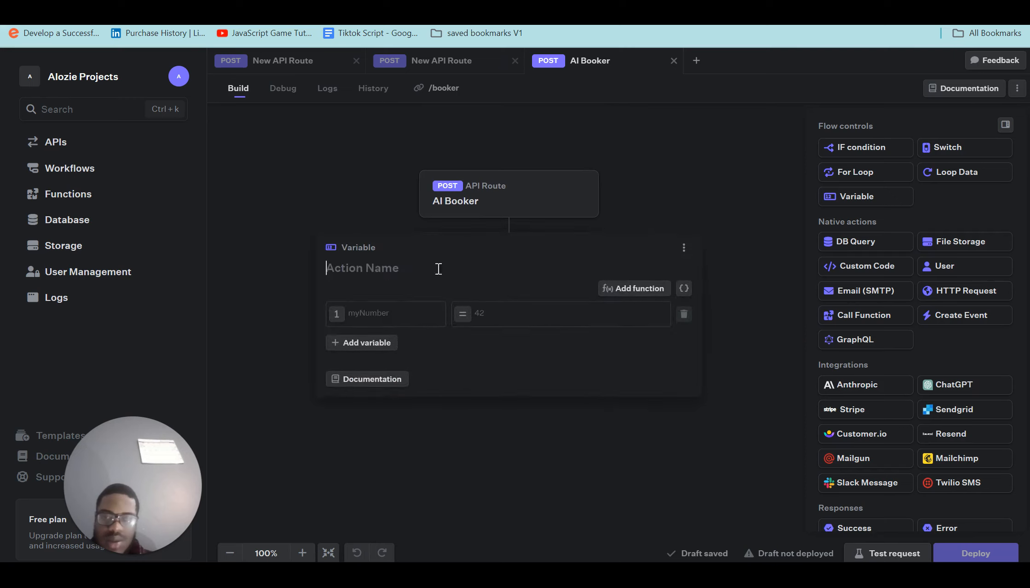
left_click(390, 336)
type("email")
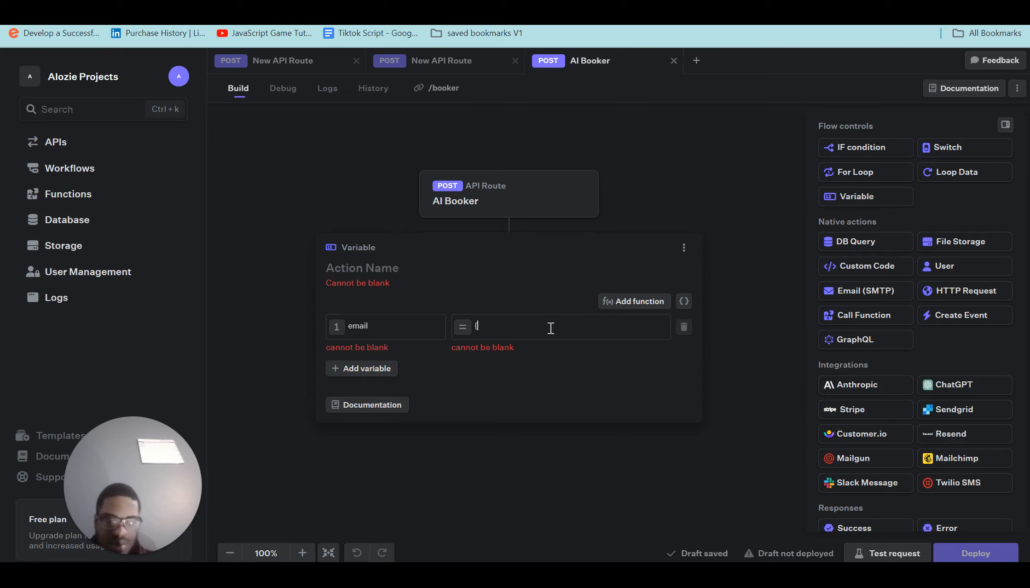
left_click(551, 328)
type("{{")
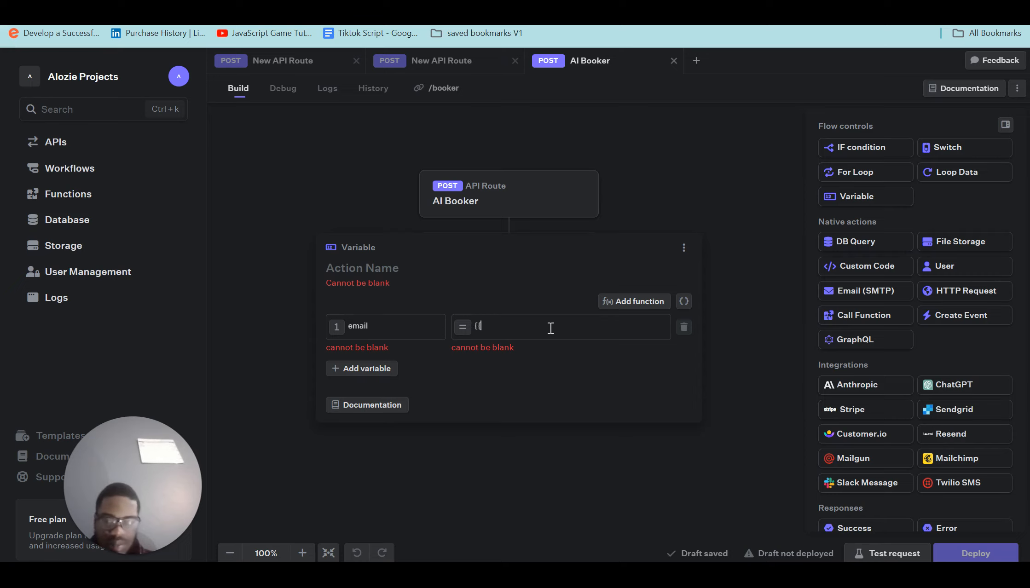
type("$bod")
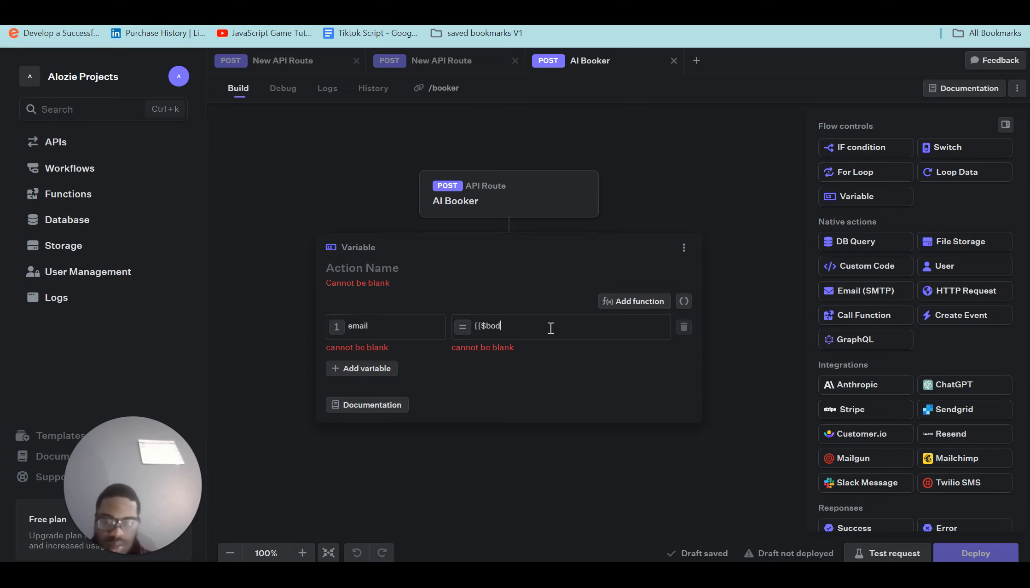
type("y.email")
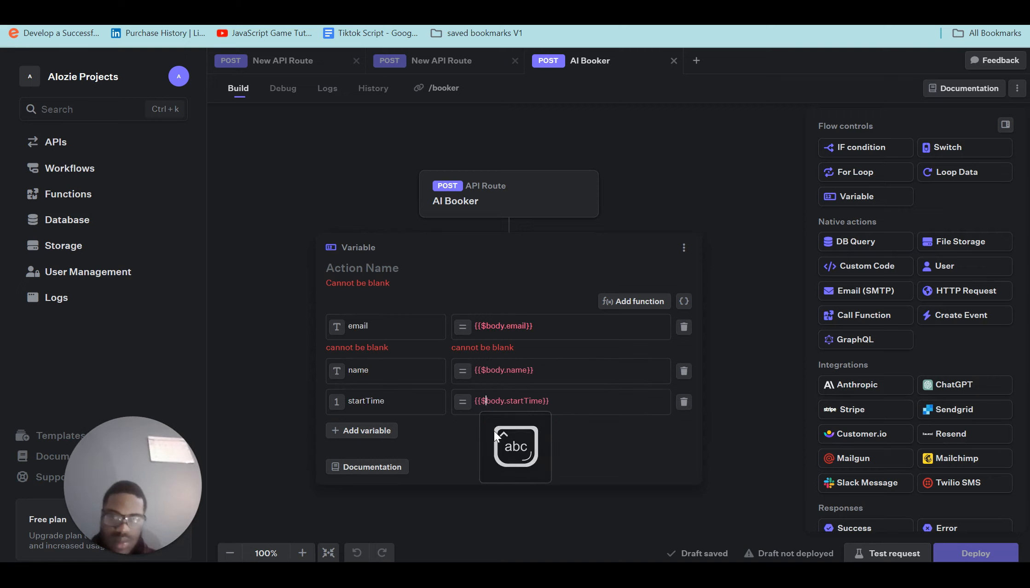
left_click_drag(561, 512, 419, 332)
Name the variable step 'Variables Booking'
left_click(437, 267)
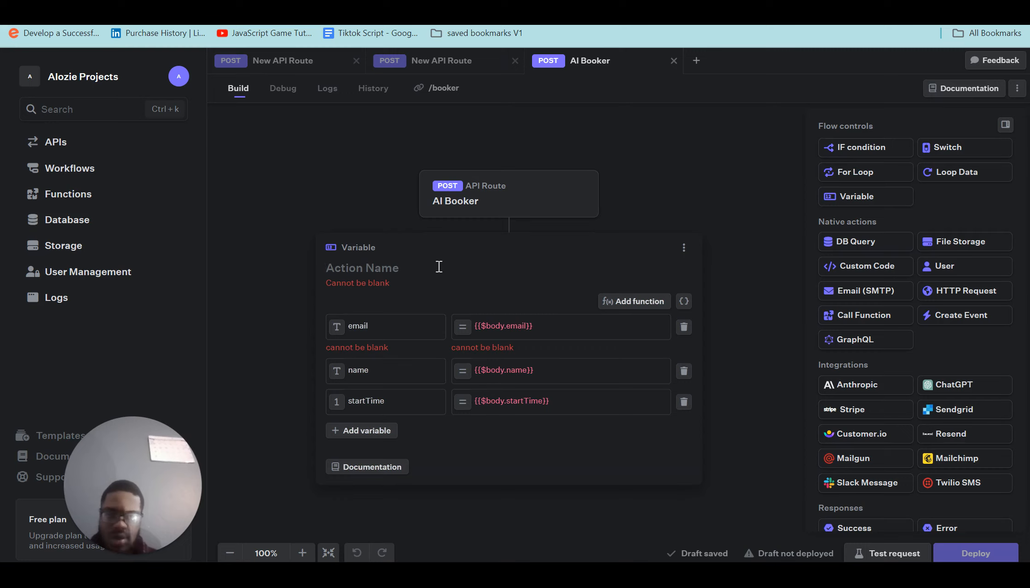
type("Var")
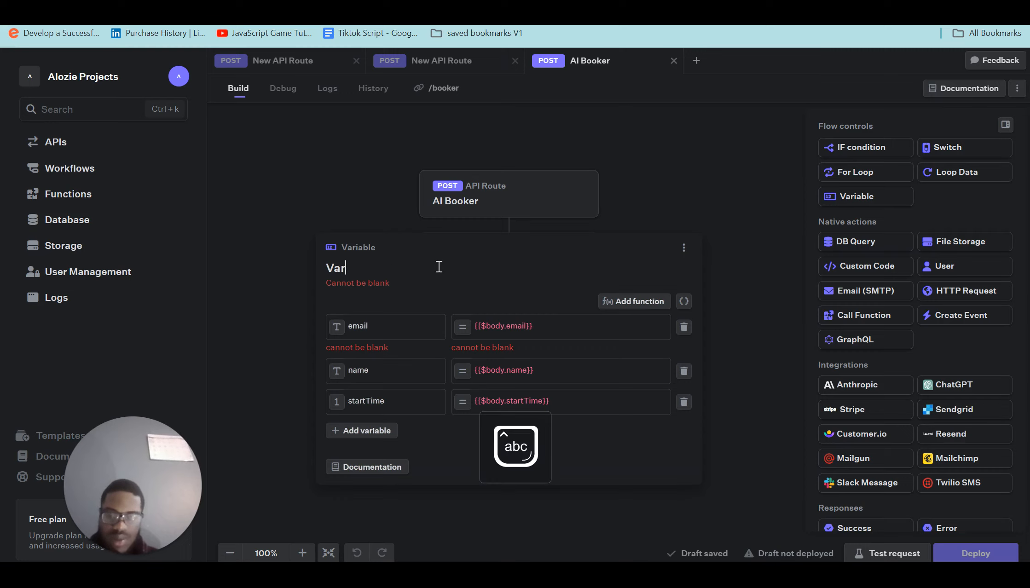
type("iables Bo")
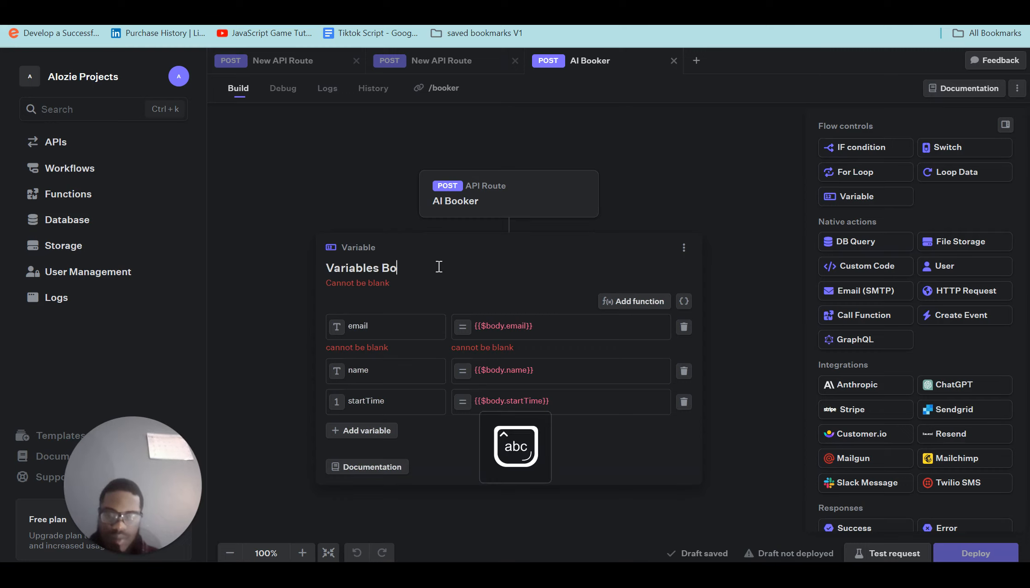
type("oking")
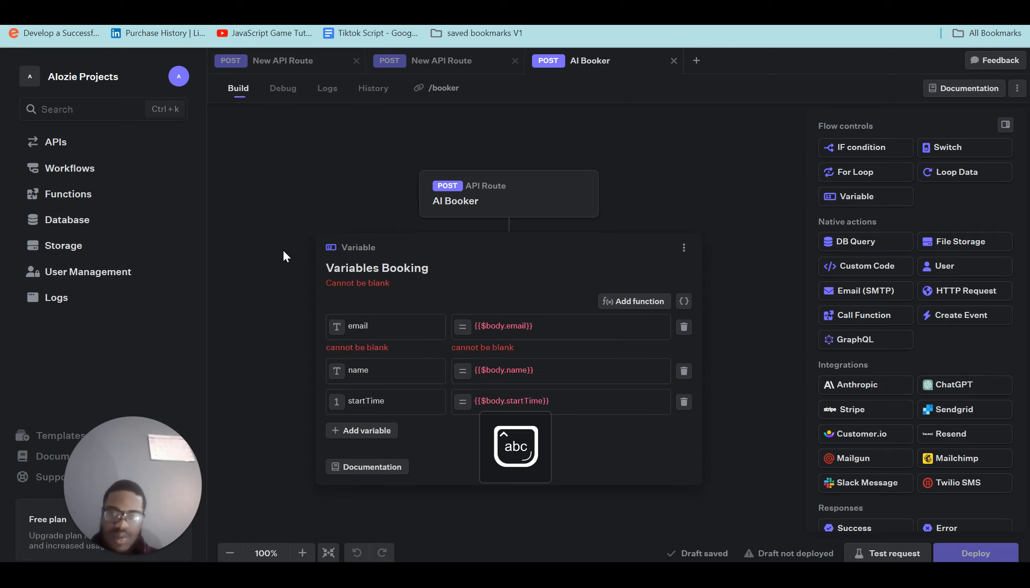
left_click(283, 251)
left_click(479, 265)
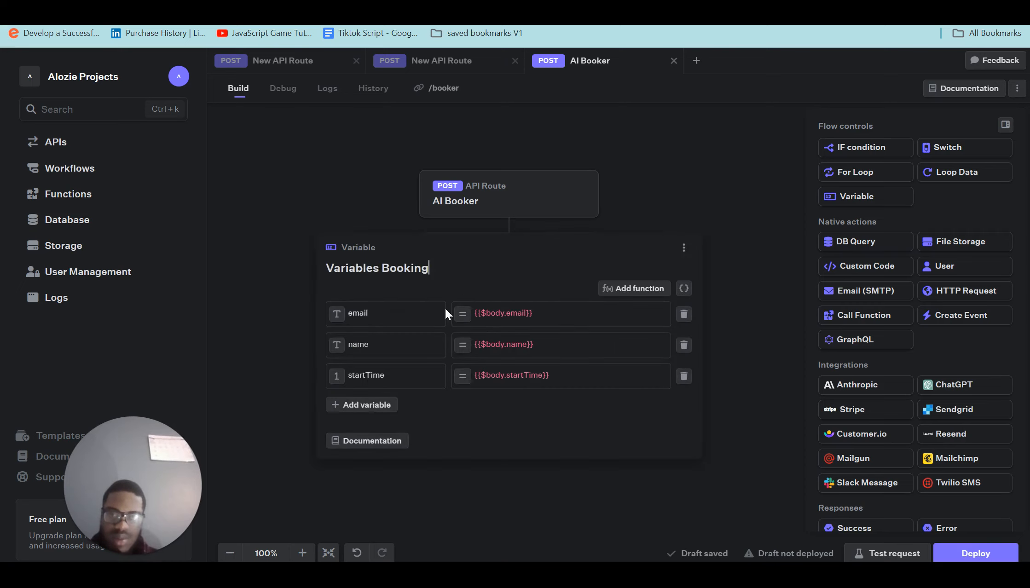
Check that the bookerapi request body's start field uses meetingtime
left_click(283, 338)
left_click(457, 340)
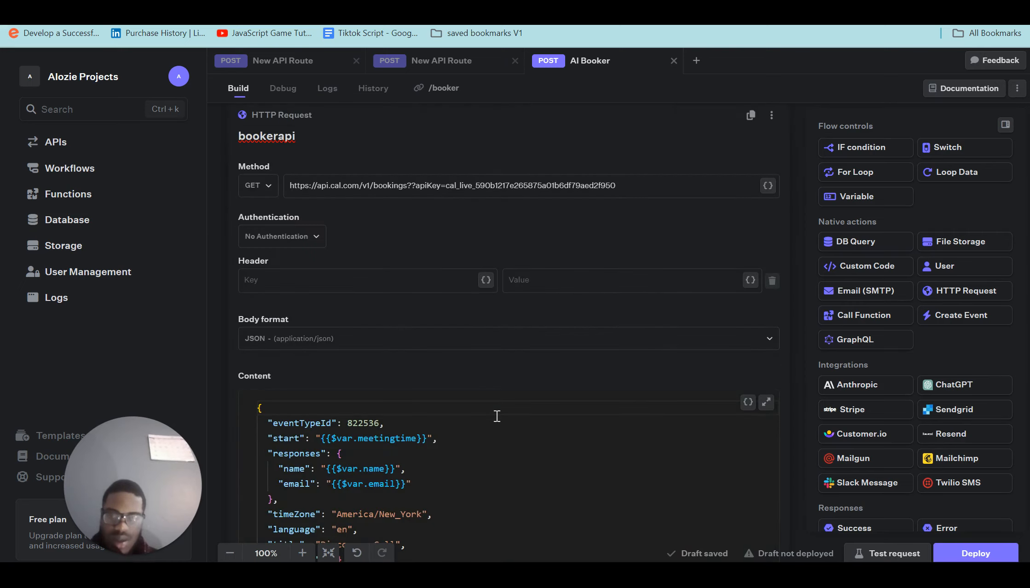
double_click(417, 441)
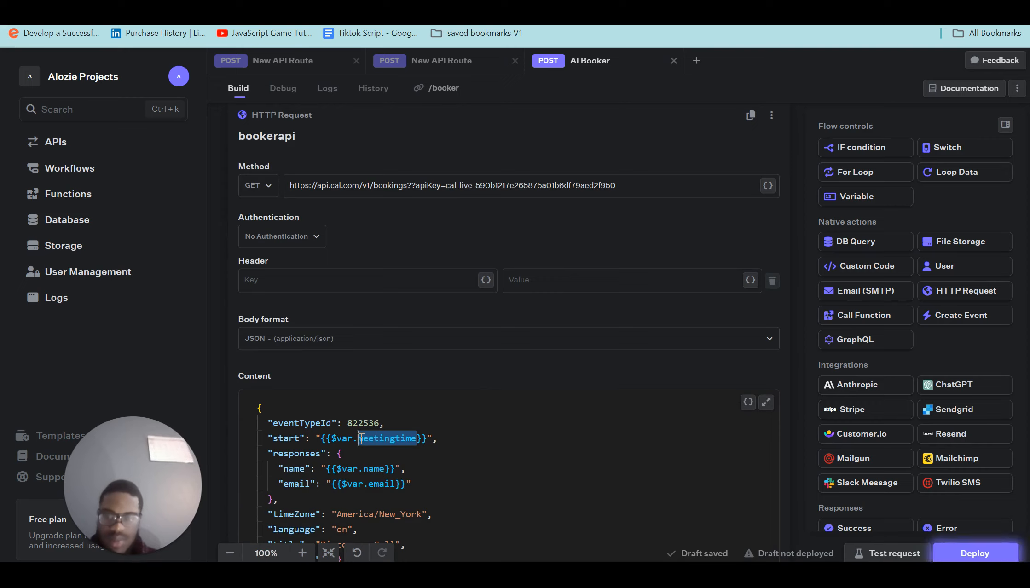
left_click(221, 324)
scroll(465, 198, "up", 2)
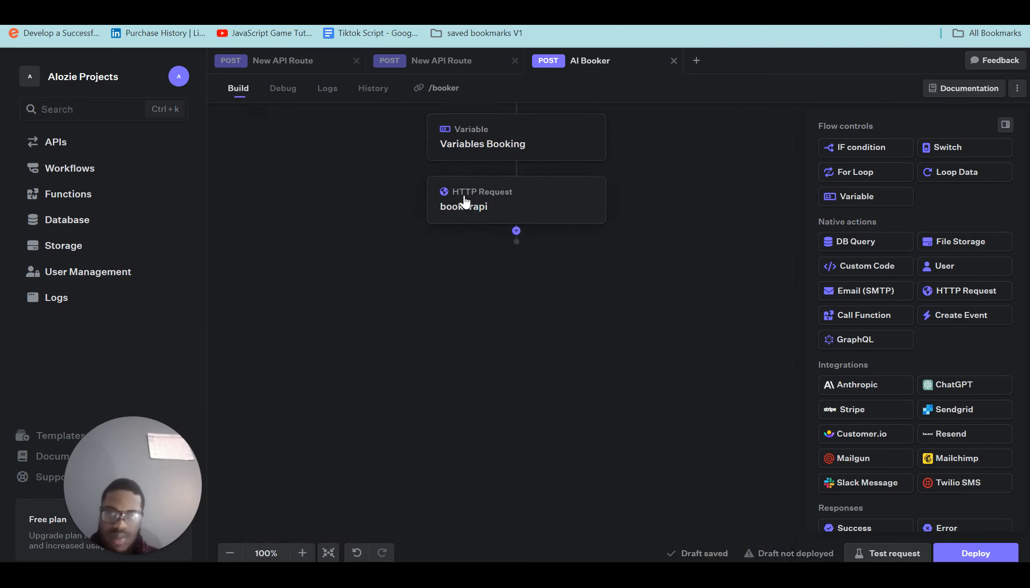
Rename the startTime variable to meetingtime with value {{$body.meetingtime}}
left_click(486, 162)
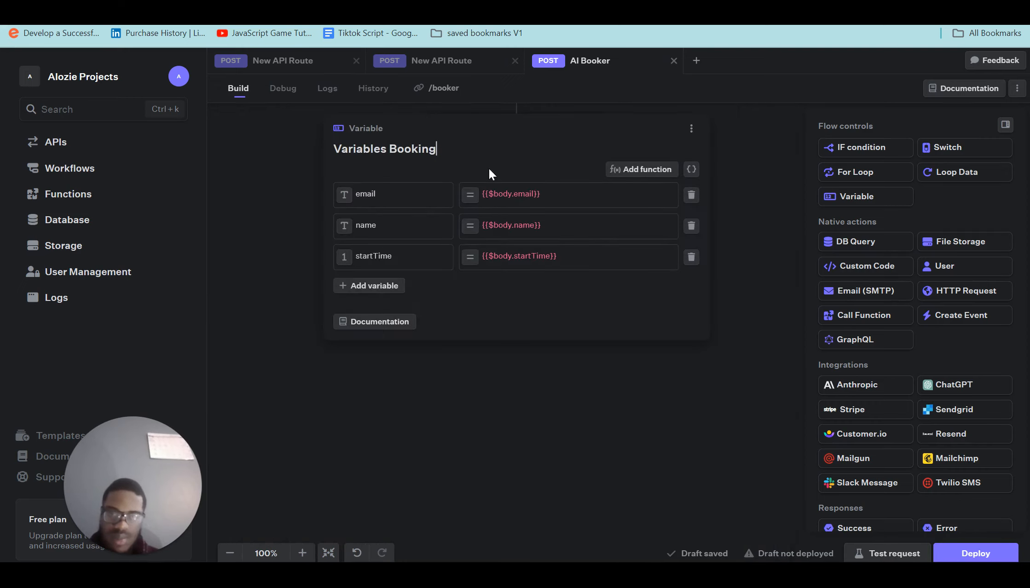
left_click(553, 257)
key("BackSpace")
key("BackSpace")
key("BackSpace")
key("BackSpace")
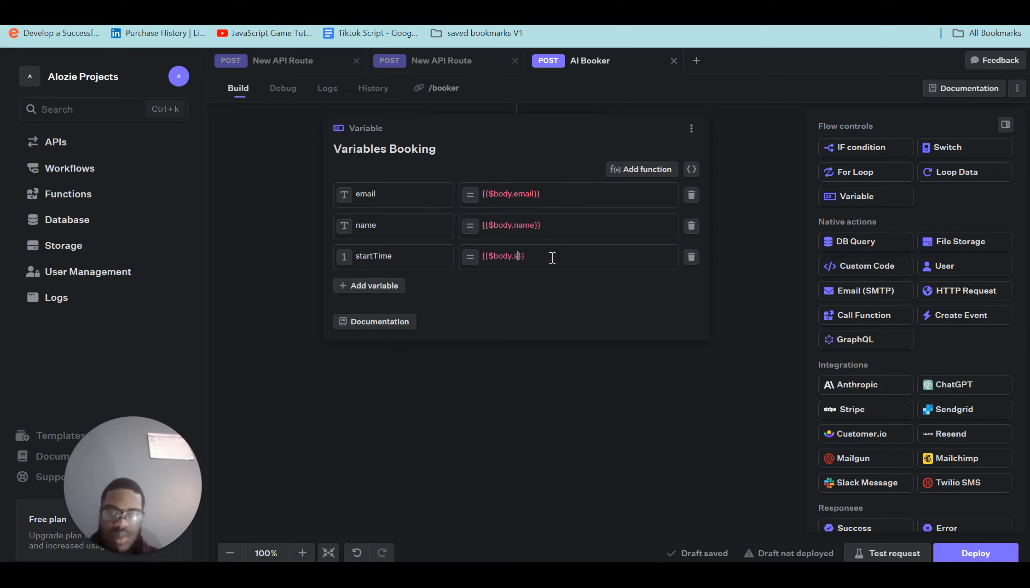
key("BackSpace")
type("meetingtime")
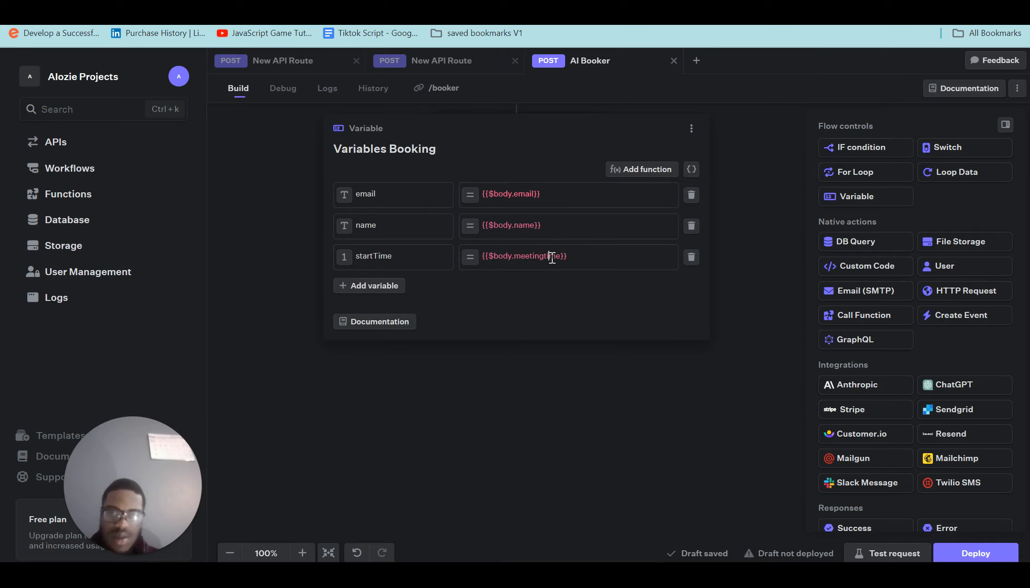
left_click_drag(409, 256, 322, 257)
type("meetingtime")
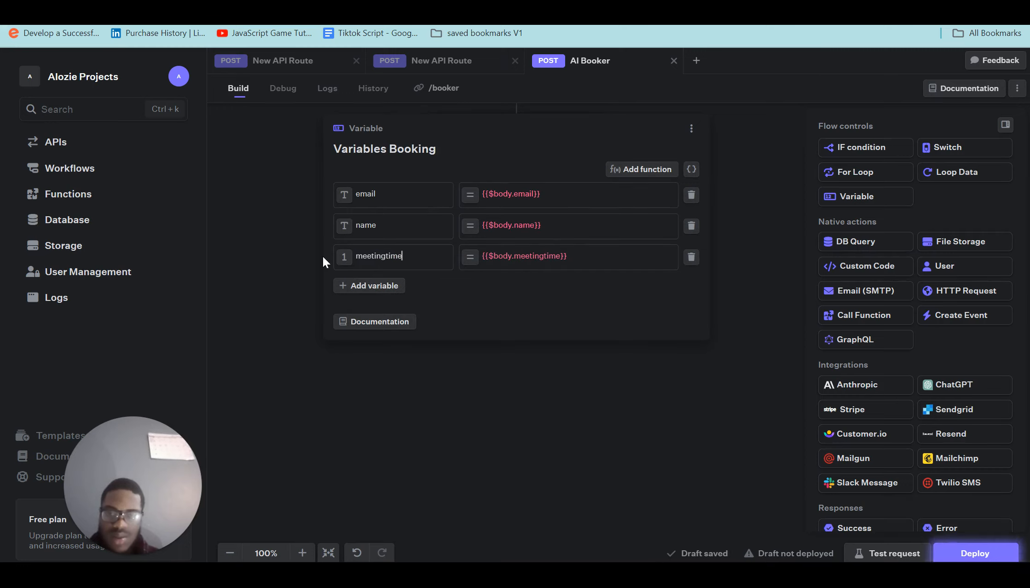
Recheck the renamed variable in Variables Booking and the bookerapi request settings
left_click(517, 403)
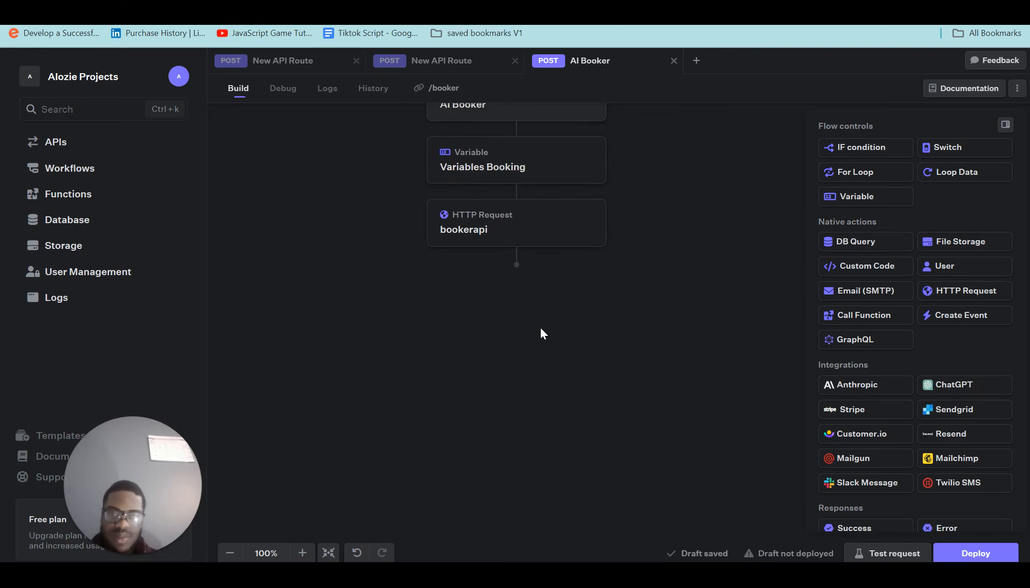
left_click(516, 203)
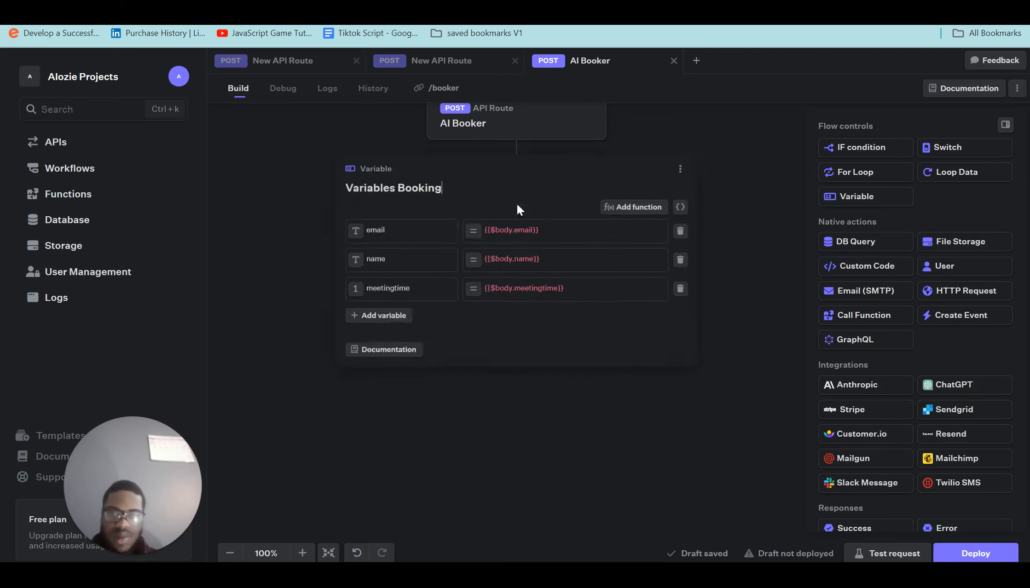
left_click(383, 384)
left_click(470, 253)
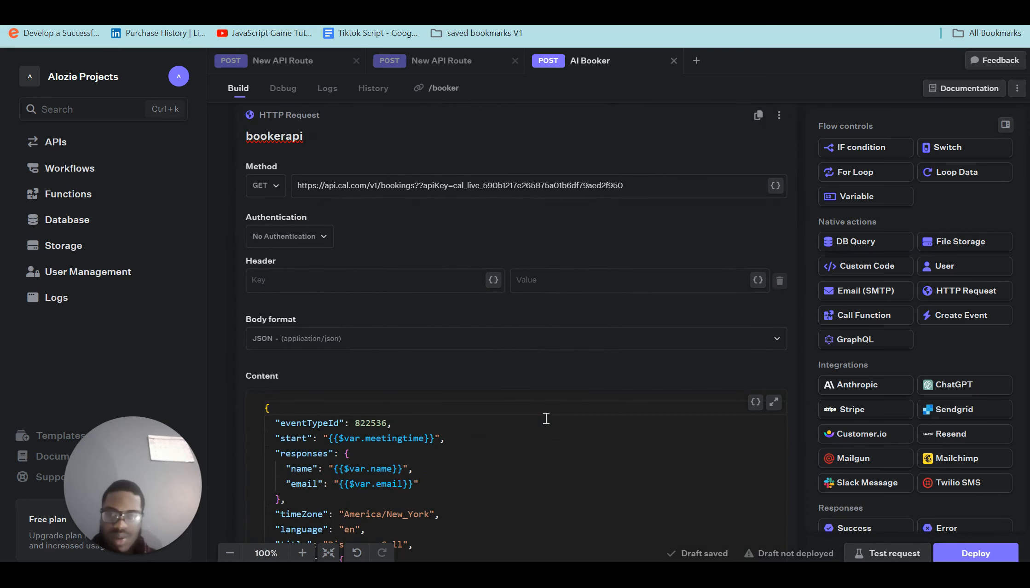
left_click(211, 312)
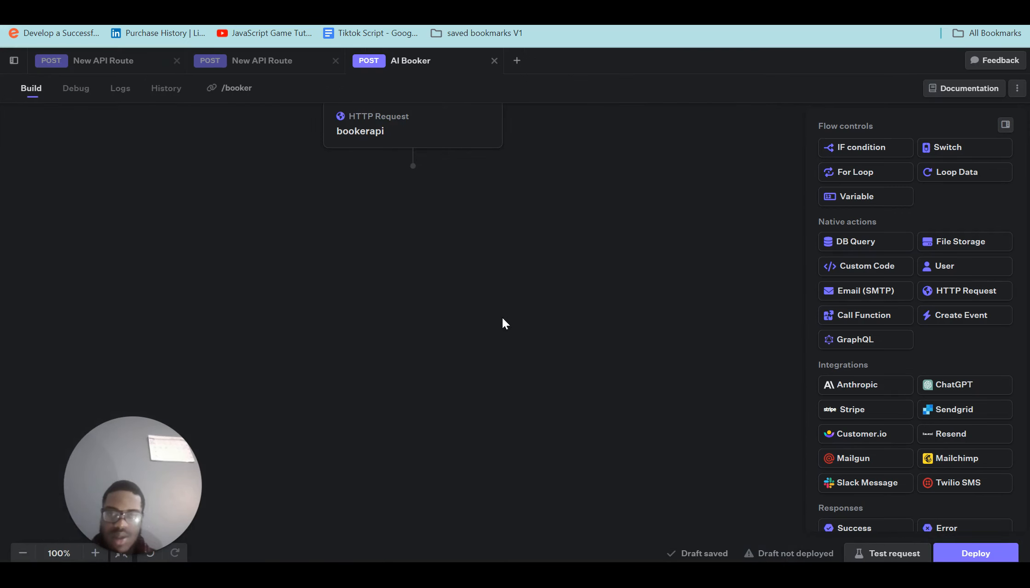
Add a Success 200 response step after bookerapi, then go to the API routes list
scroll(464, 215, "up", 1)
scroll(465, 217, "up", 3)
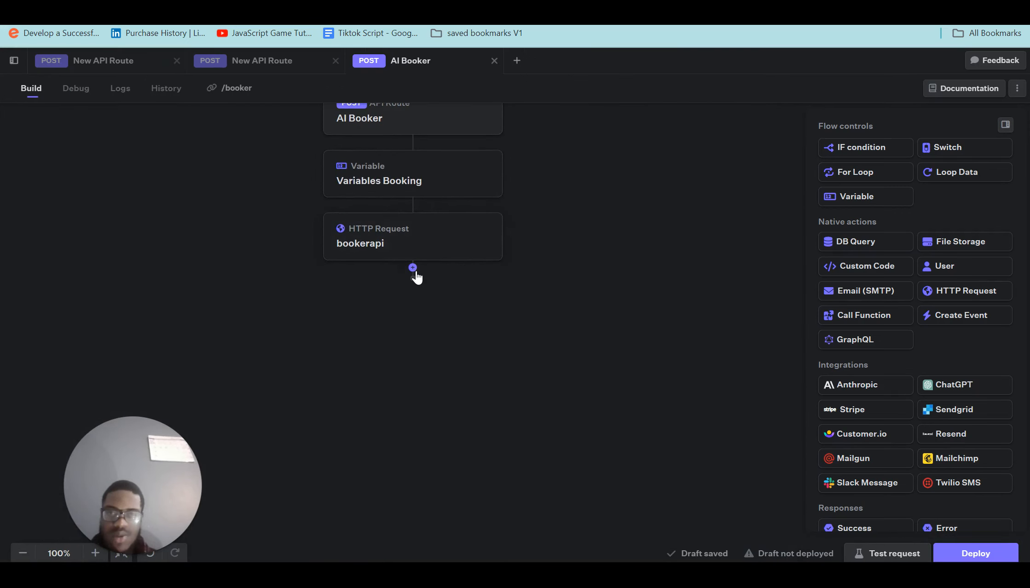
left_click(413, 269)
scroll(488, 354, "down", 3)
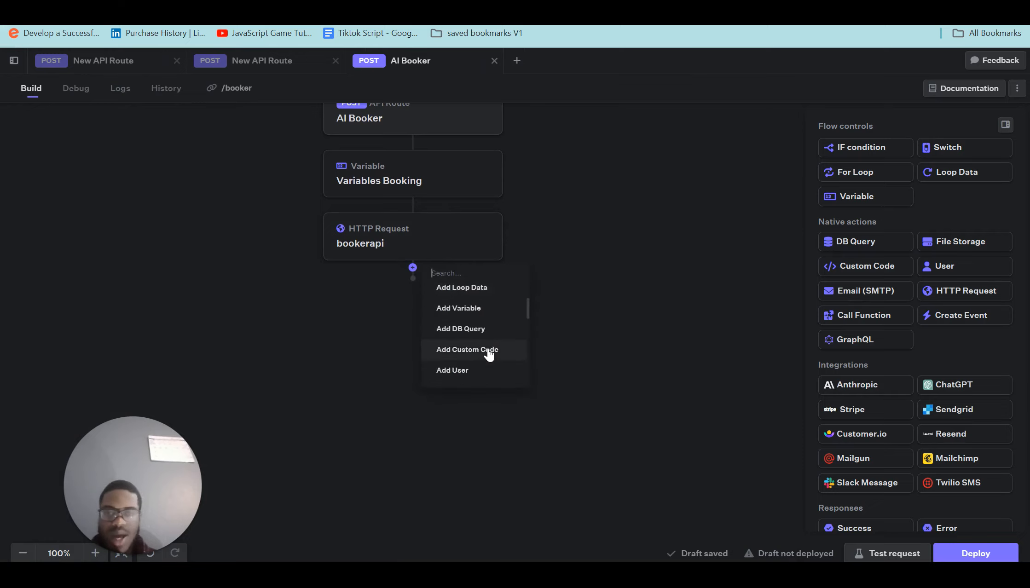
scroll(489, 354, "down", 4)
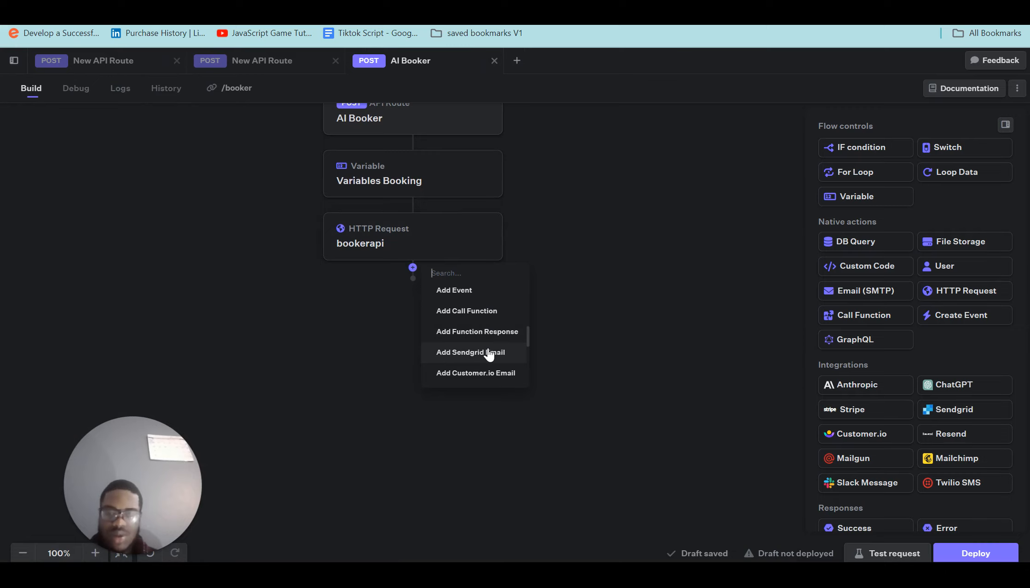
type("suce")
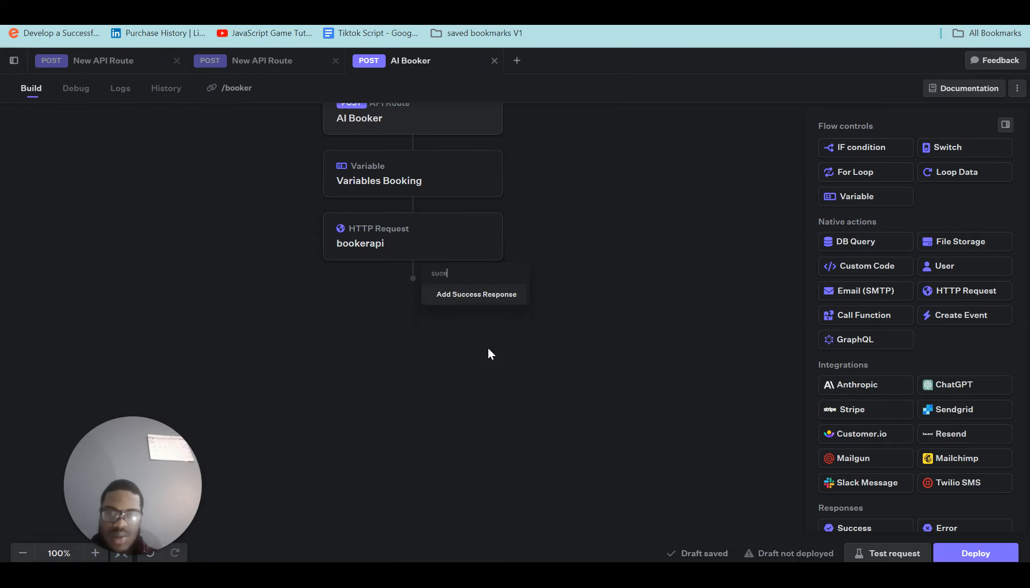
left_click(487, 300)
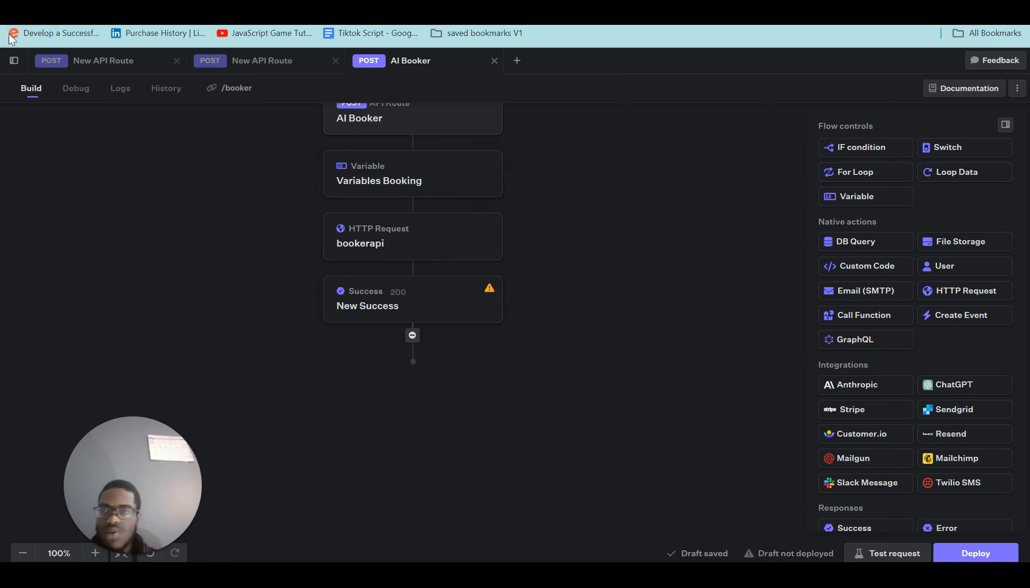
left_click(14, 60)
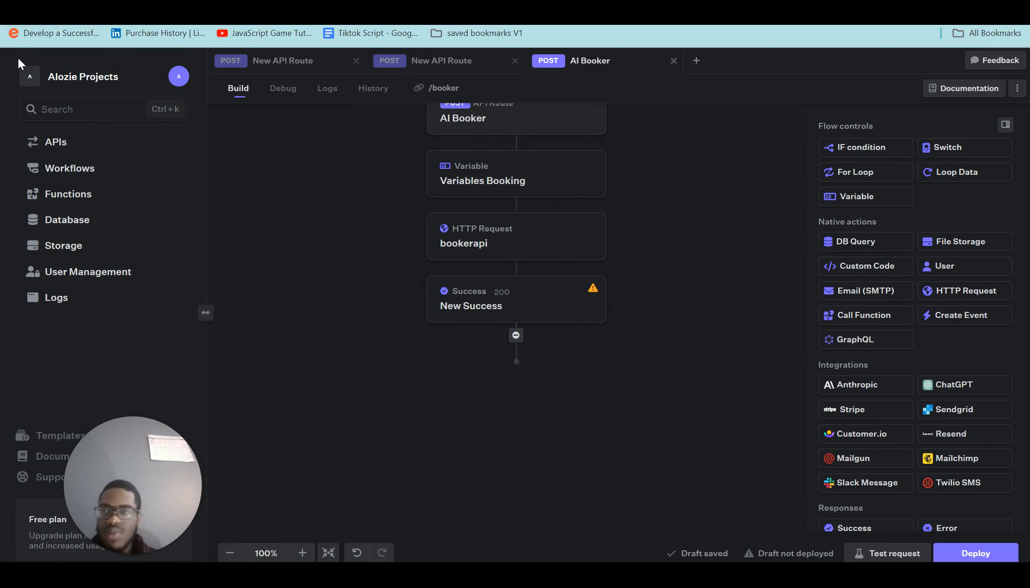
left_click(65, 142)
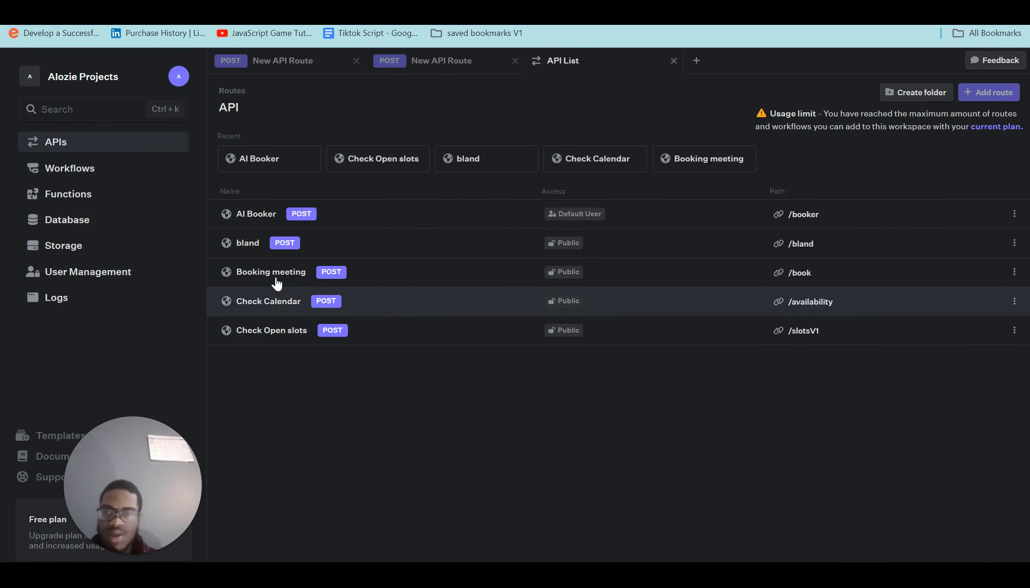
Open the Booking meeting route, inspect the Success Rep JSON body, then its booking-status If condition
left_click(271, 280)
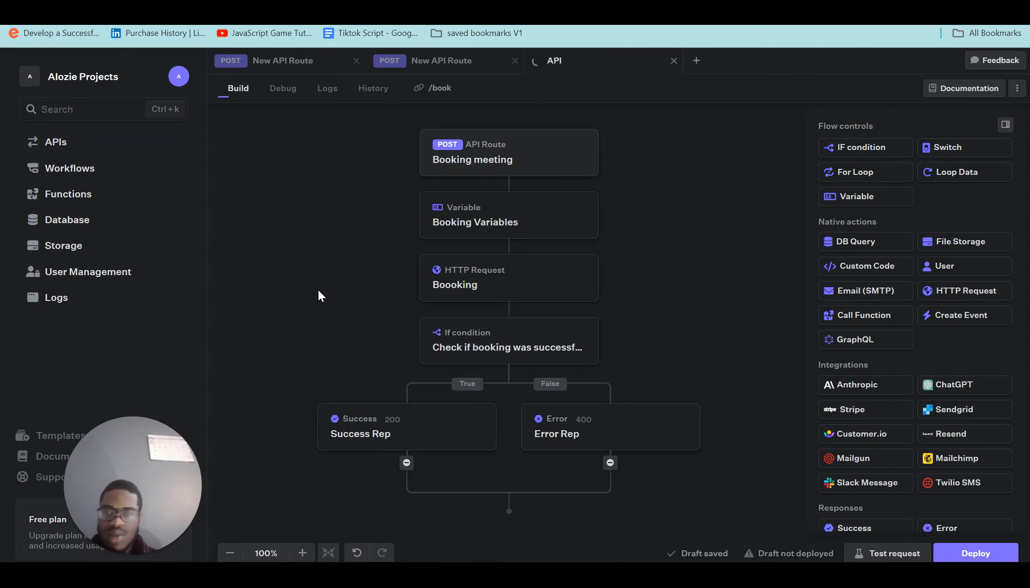
left_click(434, 432)
left_click_drag(350, 493, 303, 432)
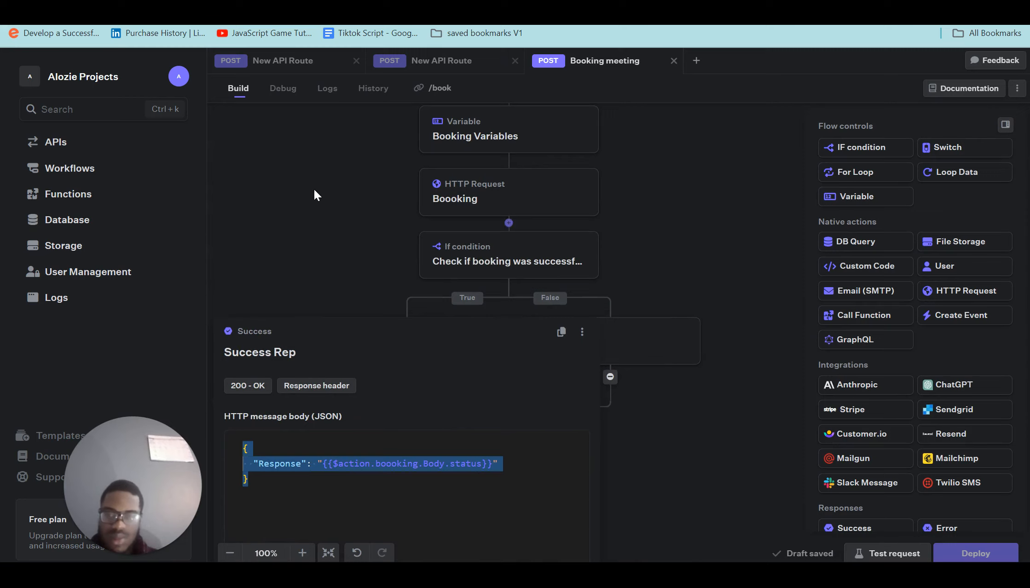
left_click(328, 207)
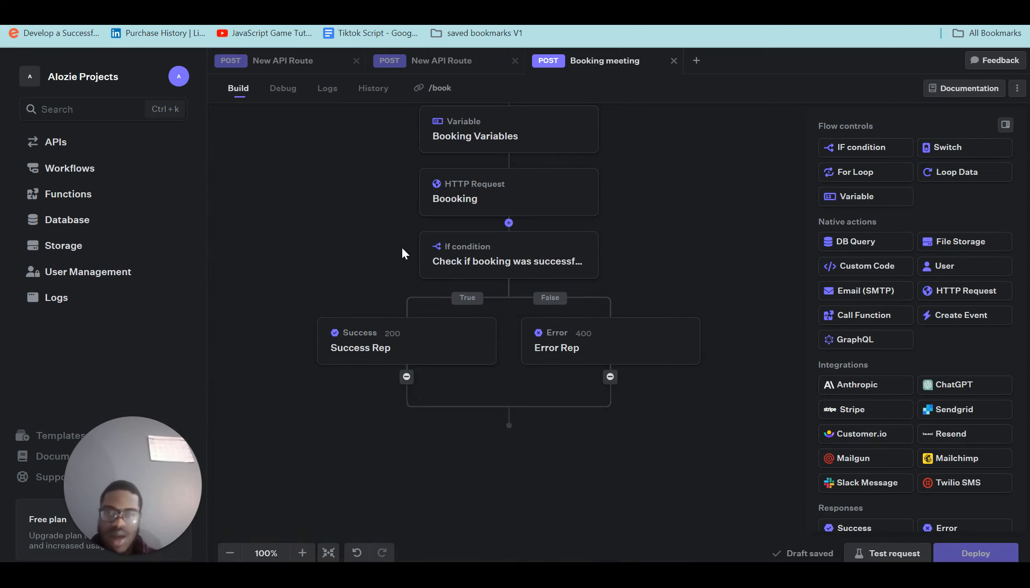
left_click(523, 259)
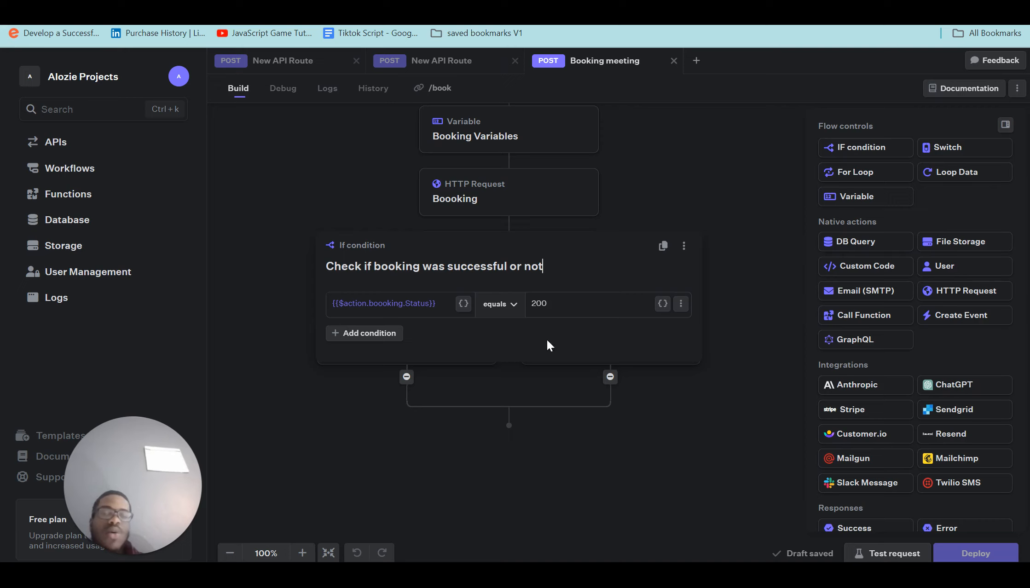
Inspect the Error Rep response and the status-equals-200 condition, then return to the API routes list
left_click(562, 370)
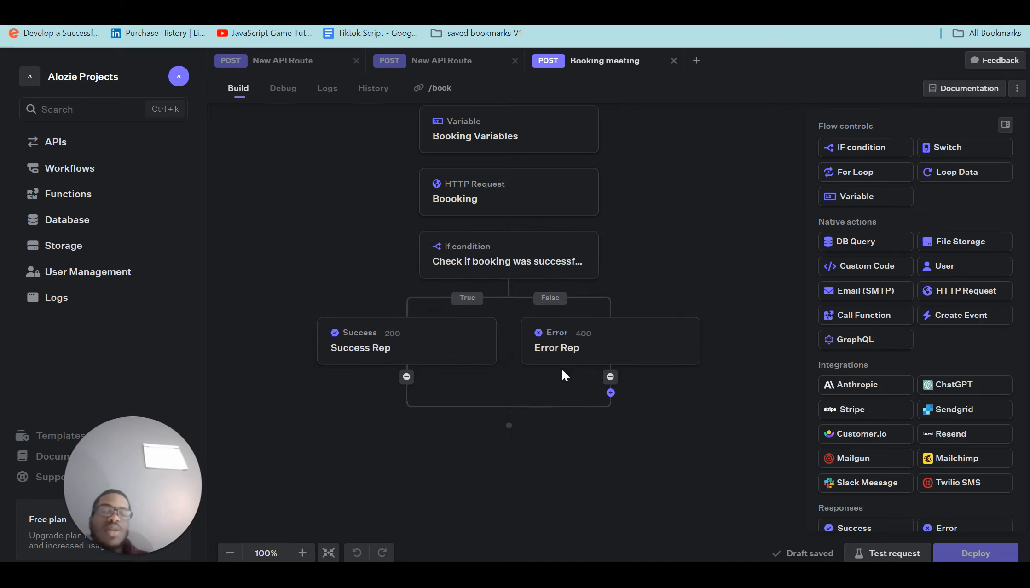
left_click(580, 349)
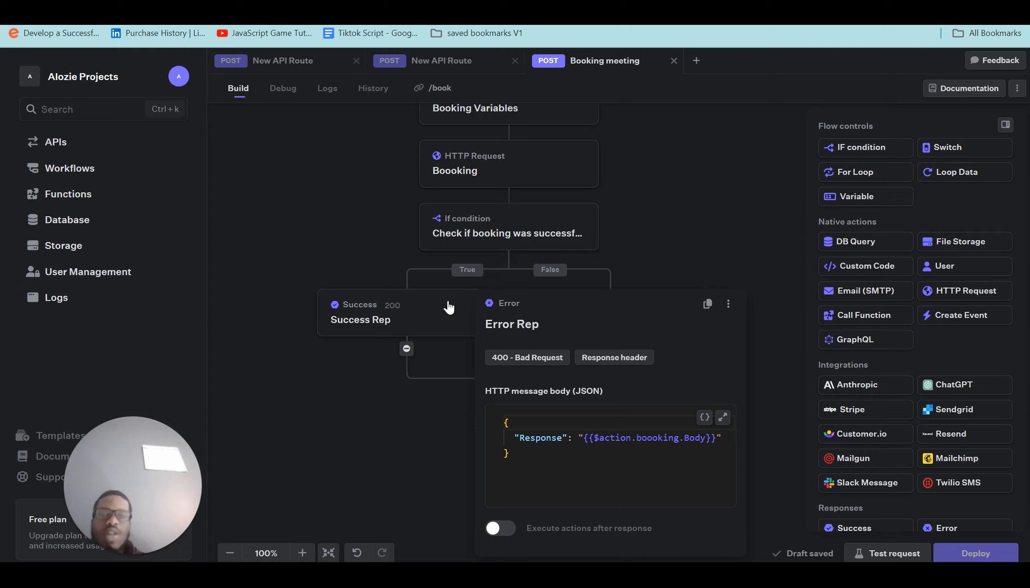
left_click(405, 256)
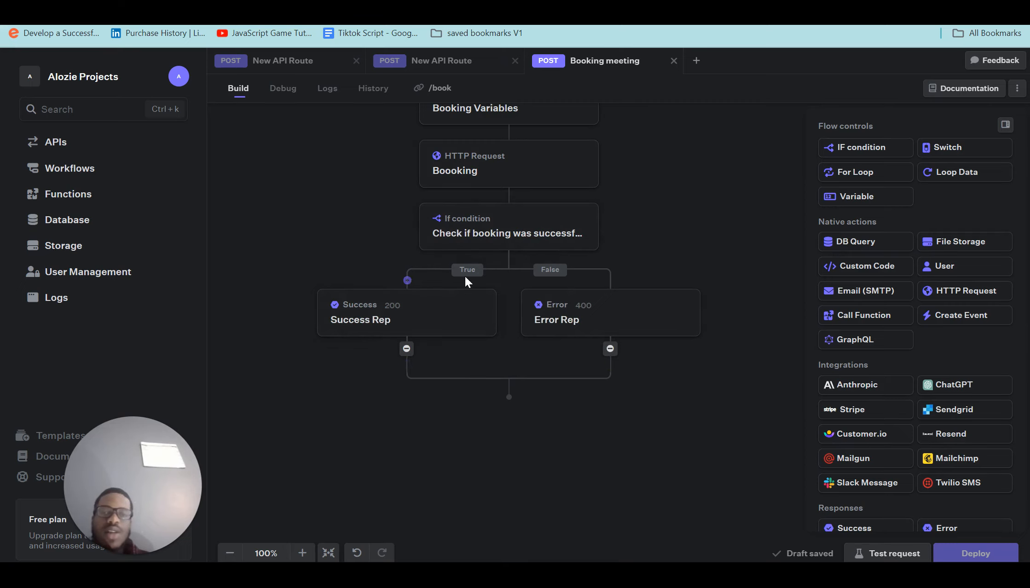
left_click(485, 226)
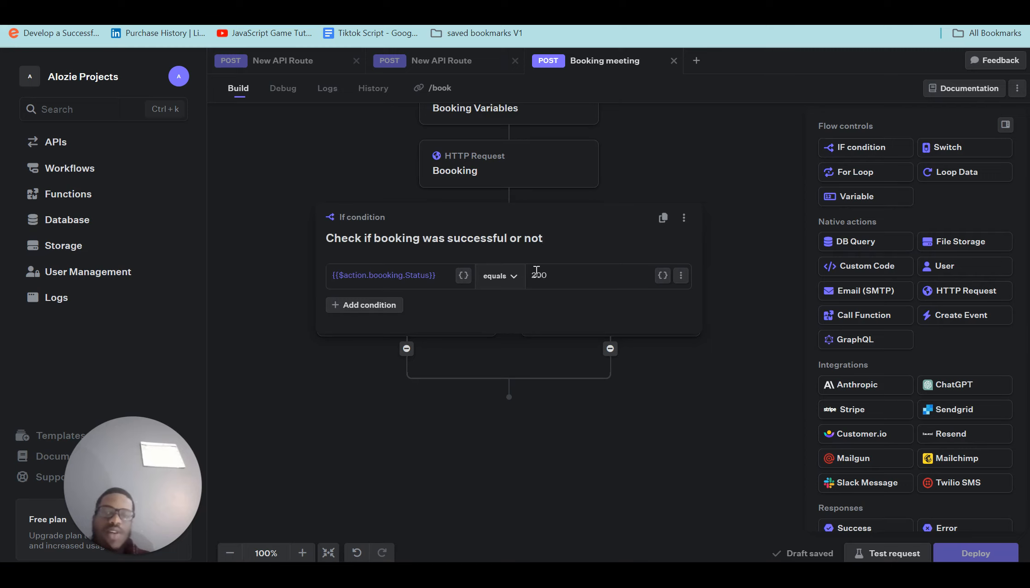
left_click(513, 373)
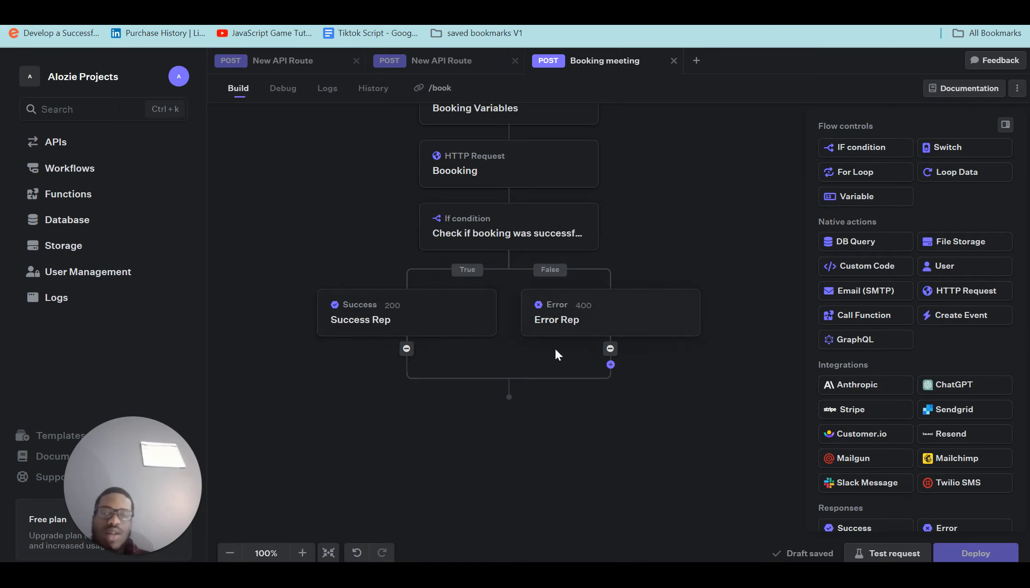
left_click(101, 144)
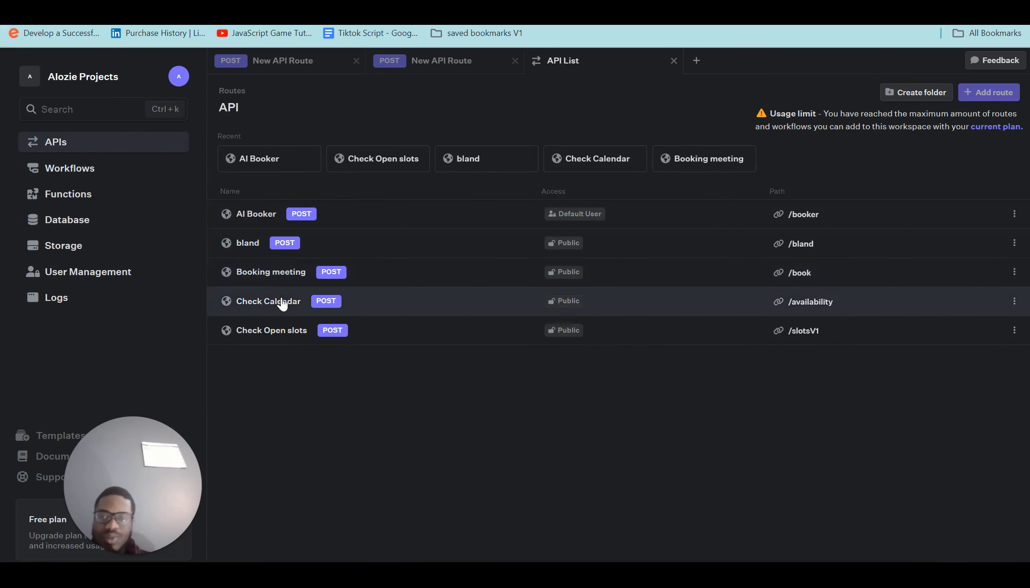
In the AI Booker route, rename the new Success response step to 'Success'
left_click(267, 220)
left_click(463, 342)
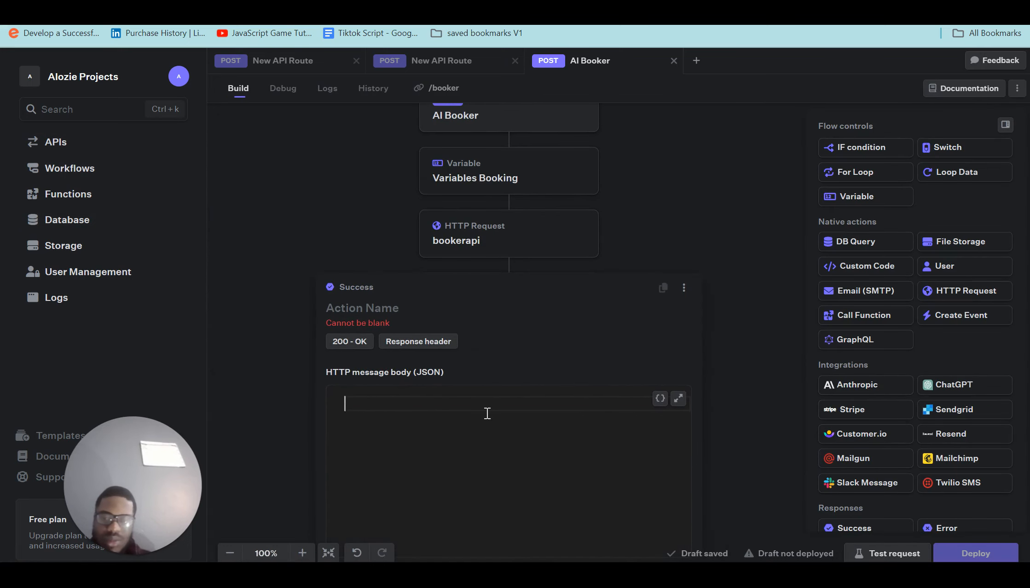
left_click(483, 314)
key("Caps_Lock")
type("B")
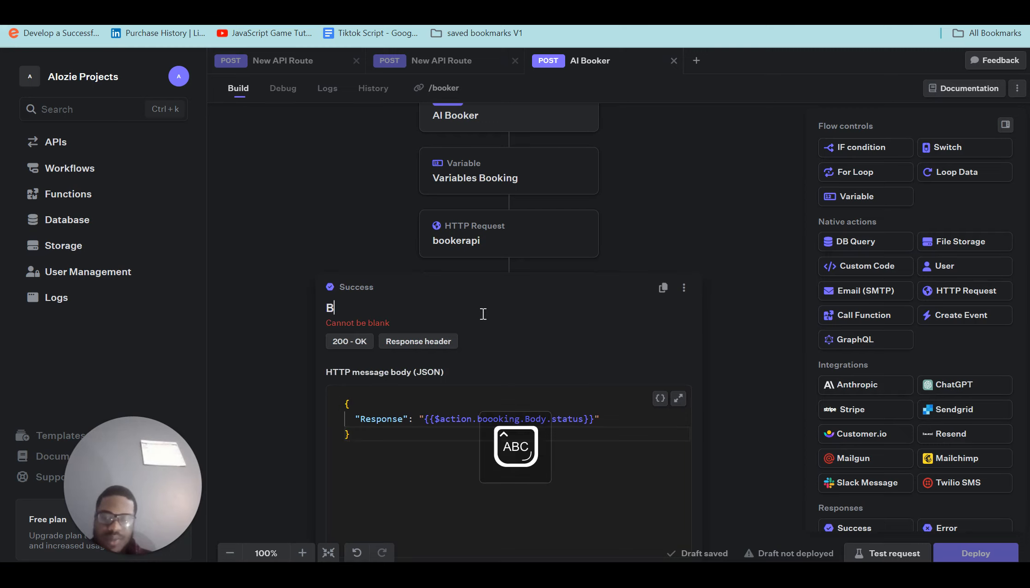
key("Caps_Lock")
type("ook")
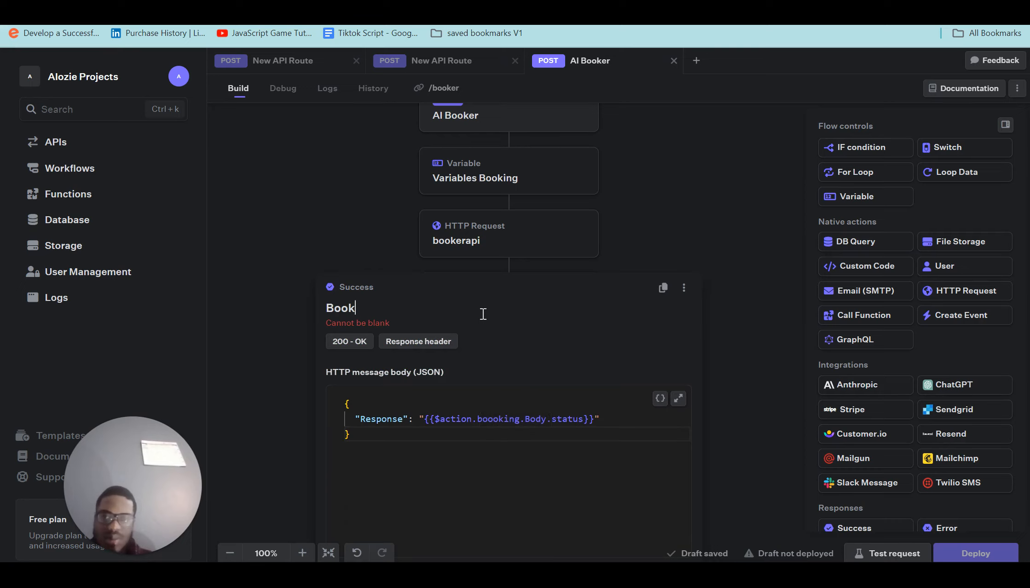
key("Caps_Lock")
type("M")
key("Caps_Lock")
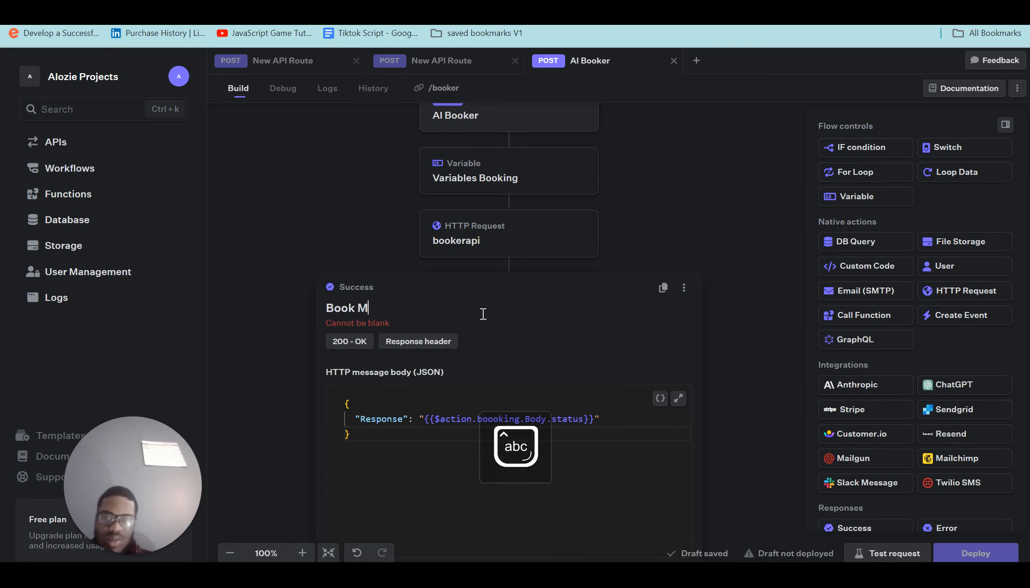
type("eetin")
key("BackSpace")
key("BackSpace")
key("BackSpace")
key("BackSpace")
key("BackSpace")
key("BackSpace")
key("BackSpace")
key("BackSpace")
key("BackSpace")
key("BackSpace")
key("BackSpace")
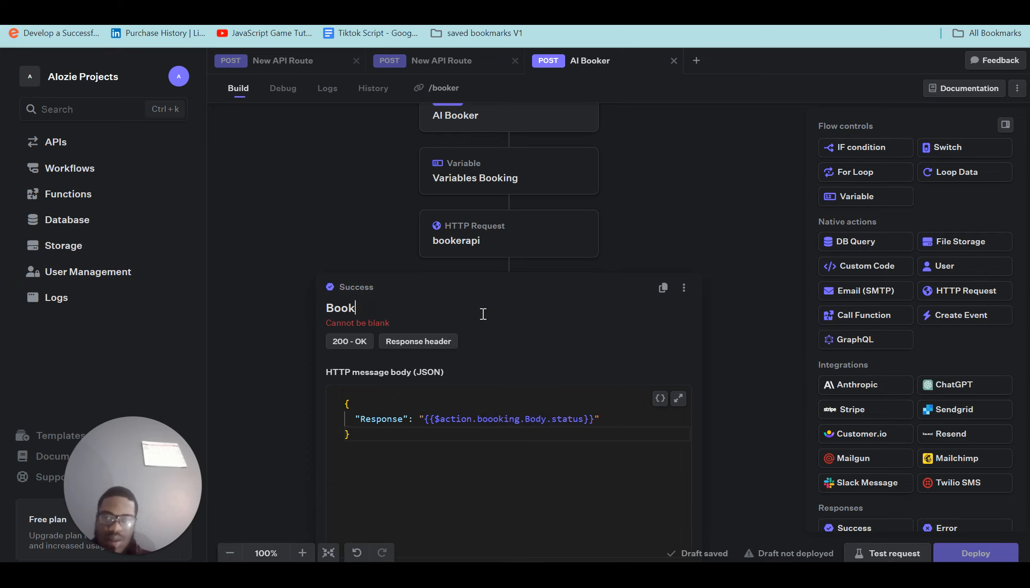
key("Caps_Lock")
type("S")
key("Caps_Lock")
type("ucc")
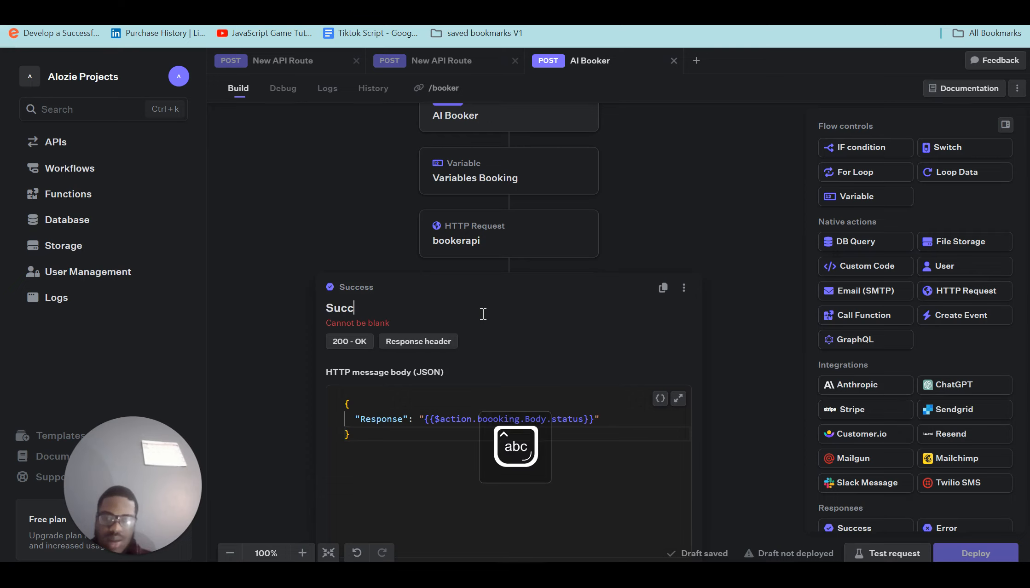
type("ess")
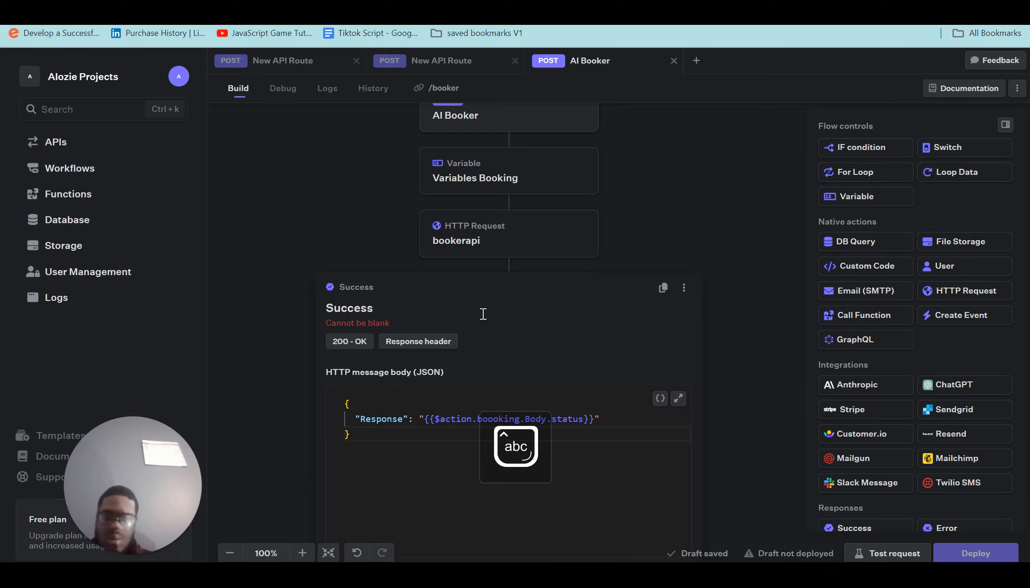
Close the Success editor and bring up the bookerapi HTTP request settings
left_click(273, 369)
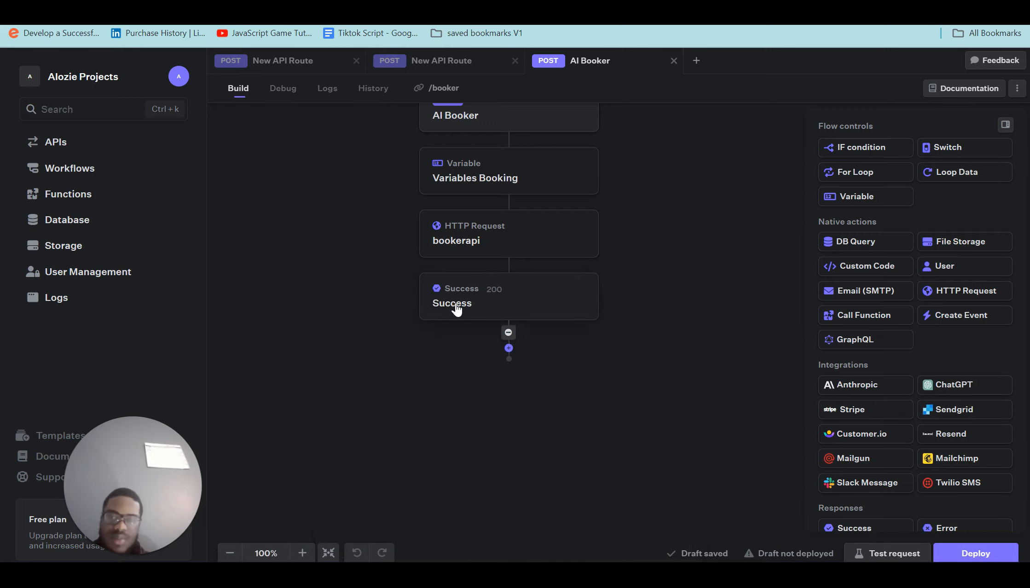
scroll(457, 310, "up", 1)
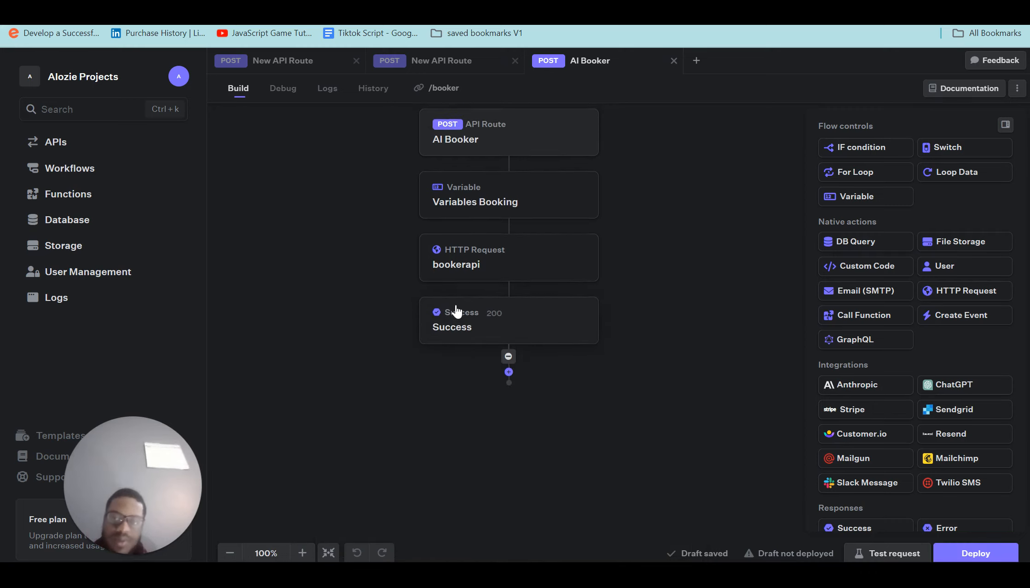
left_click(468, 258)
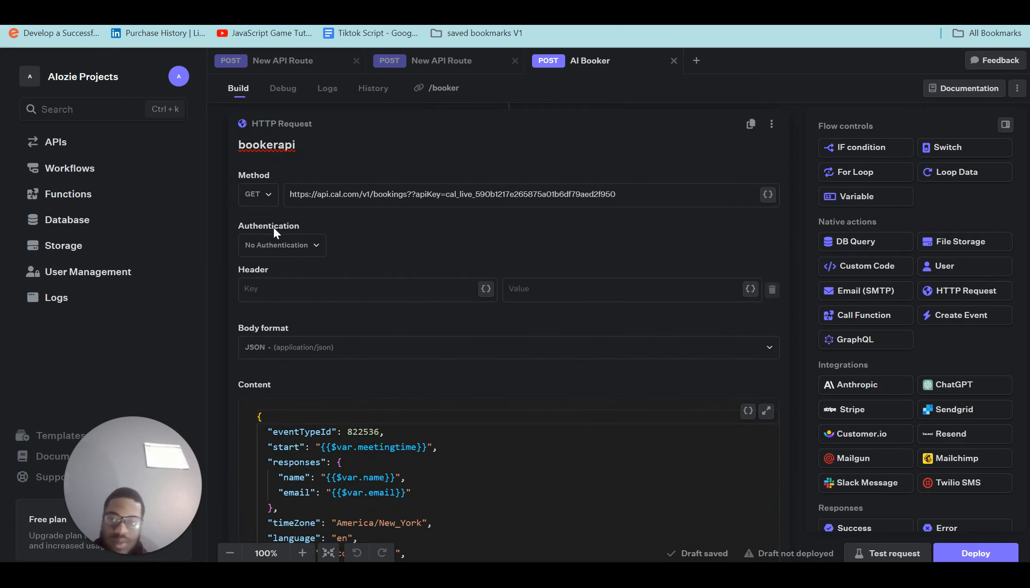
Check the AI Booker route settings, then open Variables Booking with email, name and meetingtime
left_click(218, 227)
scroll(502, 142, "up", 7)
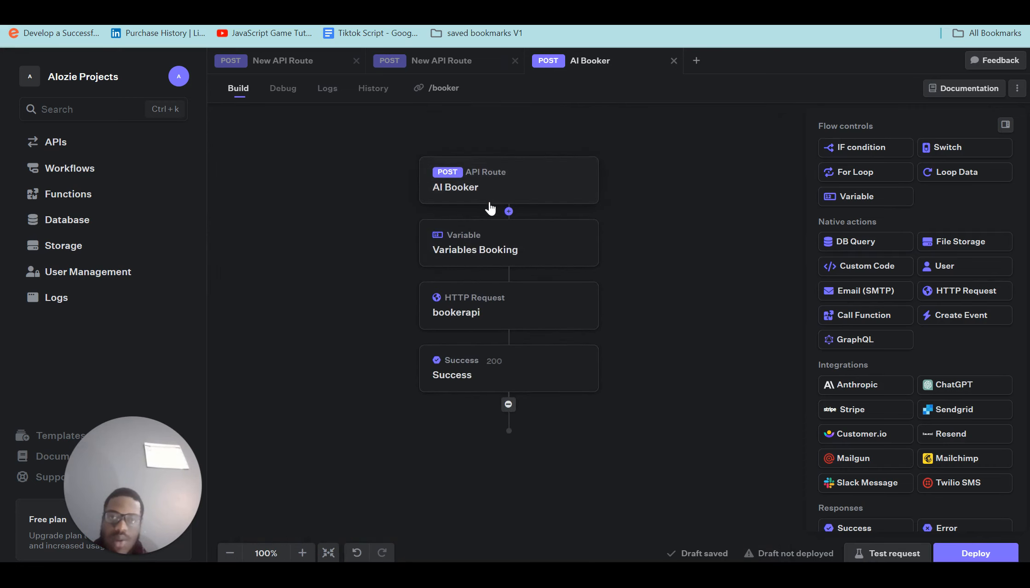
left_click(490, 197)
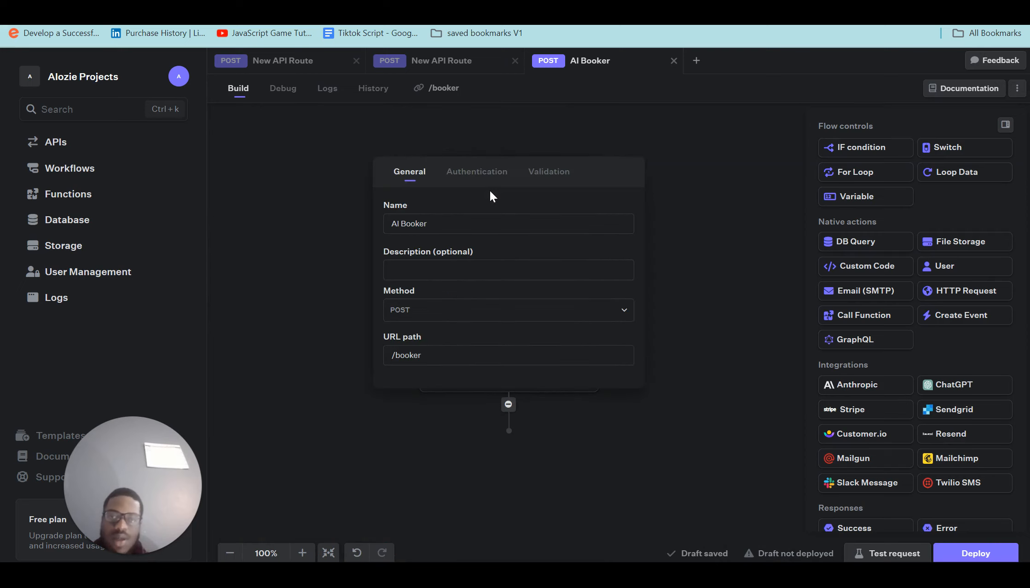
left_click(276, 190)
left_click(447, 234)
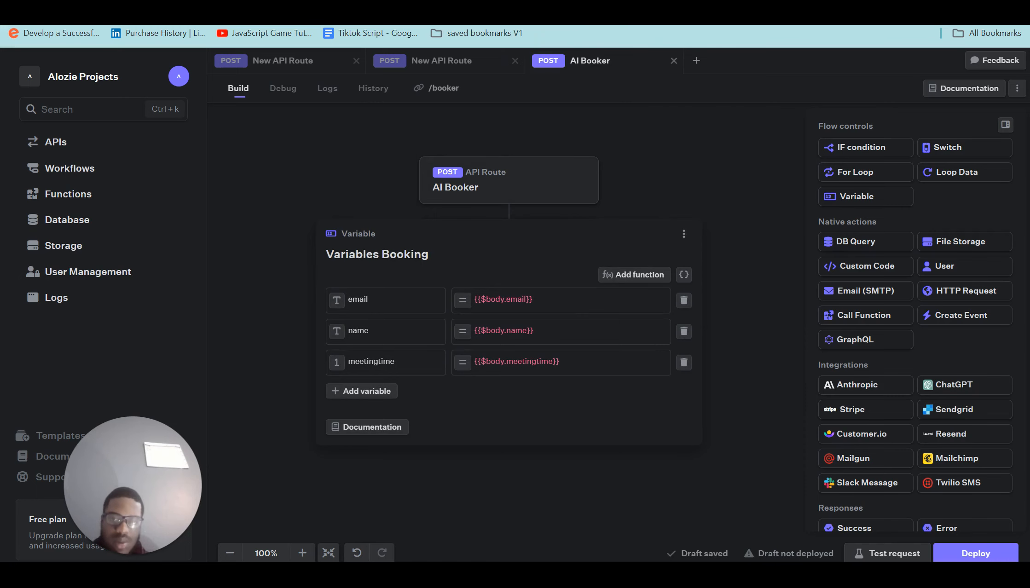
mouse_move(691, 573)
mouse_move(684, 556)
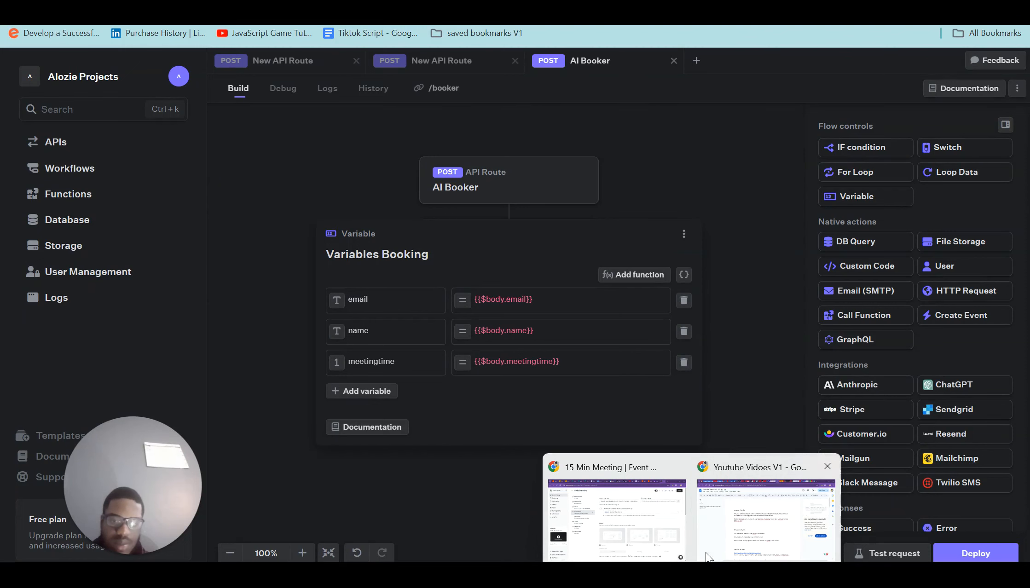
In Bland's custom tool, rename startTime to meetingtime, change its example date to the 23rd, and add new properties
left_click(654, 516)
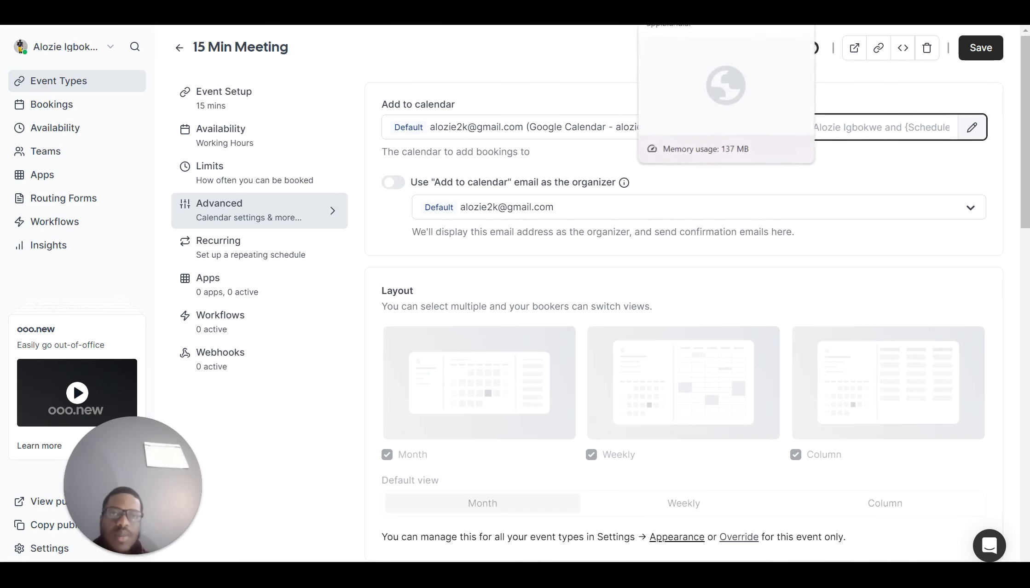
left_click(668, 10)
scroll(494, 483, "down", 5)
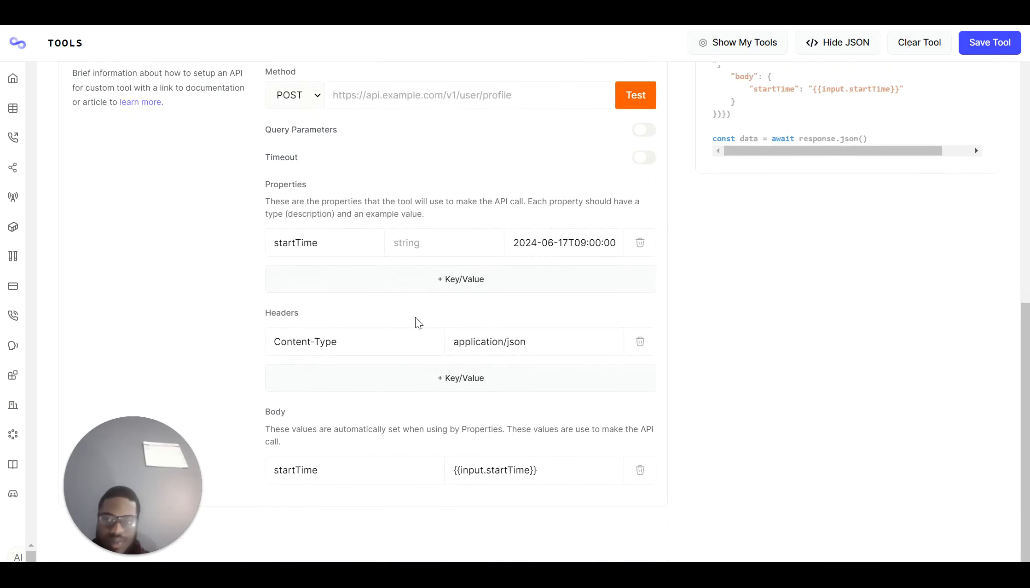
left_click_drag(311, 243, 239, 248)
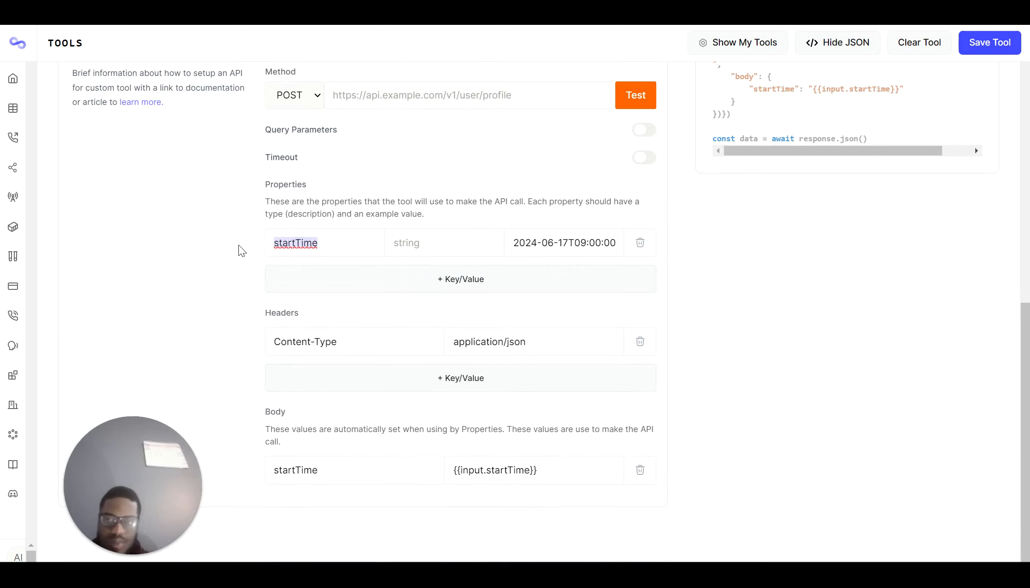
left_click(330, 279)
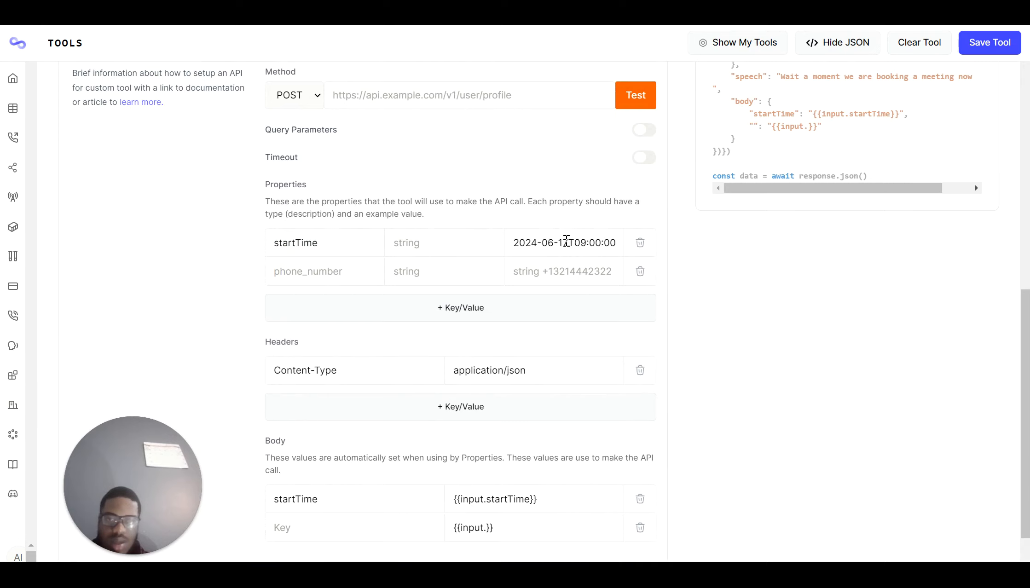
key("BackSpace")
key("BackSpace")
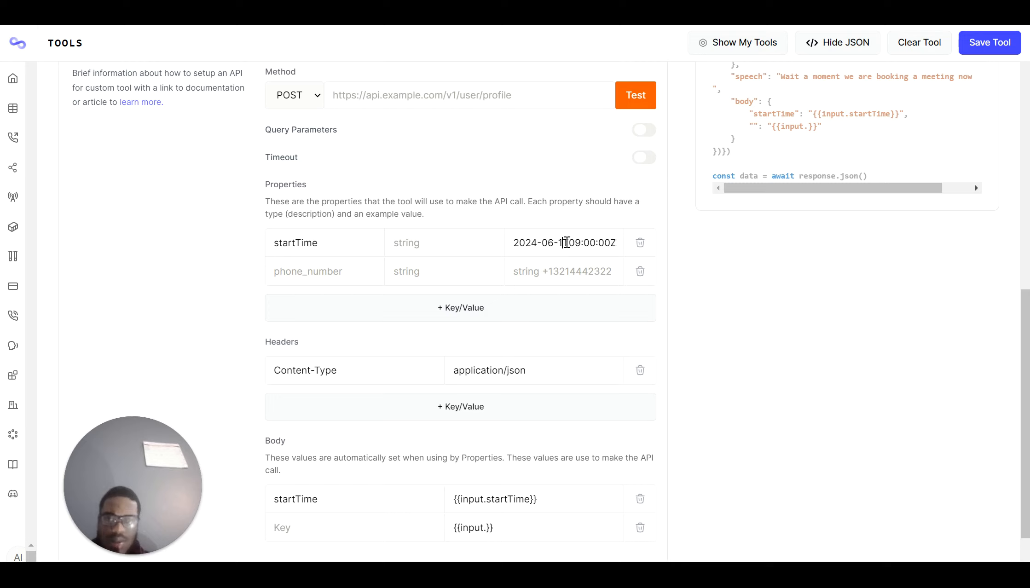
type("23")
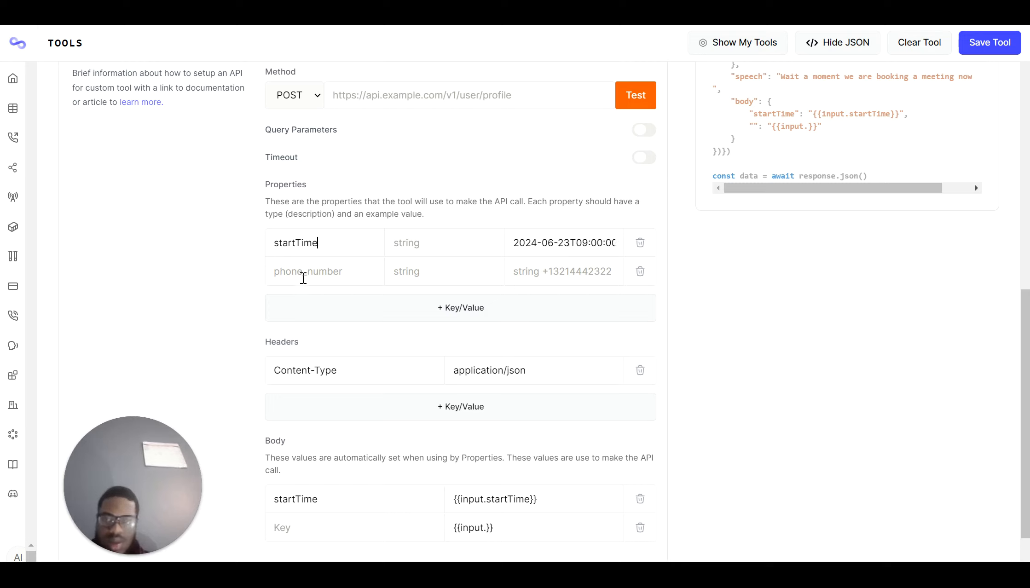
left_click(301, 278)
type("{ \"Response\": \"{{$action.booking.body.status}}\" }")
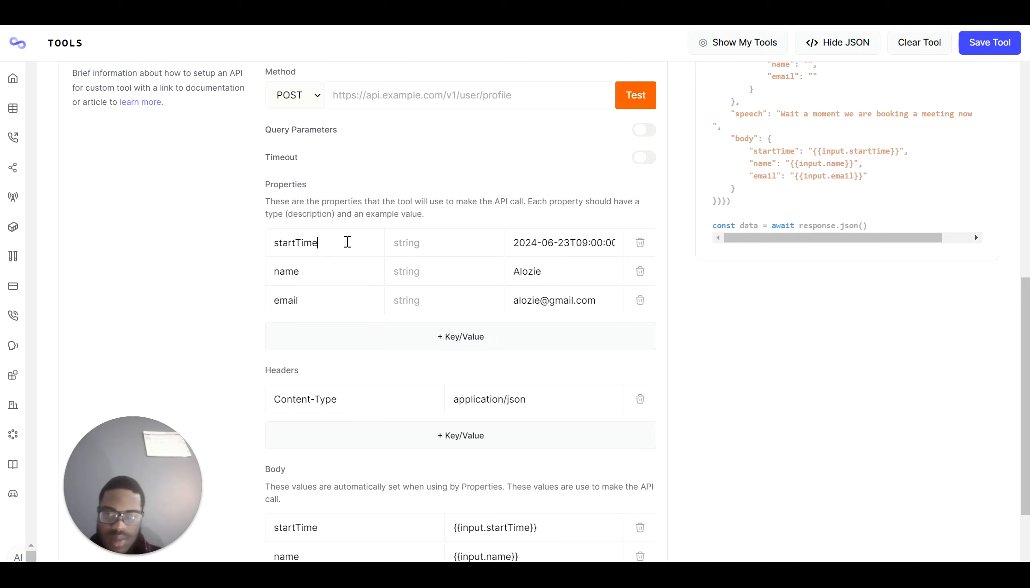
left_click_drag(347, 242, 214, 232)
type("meetingtime")
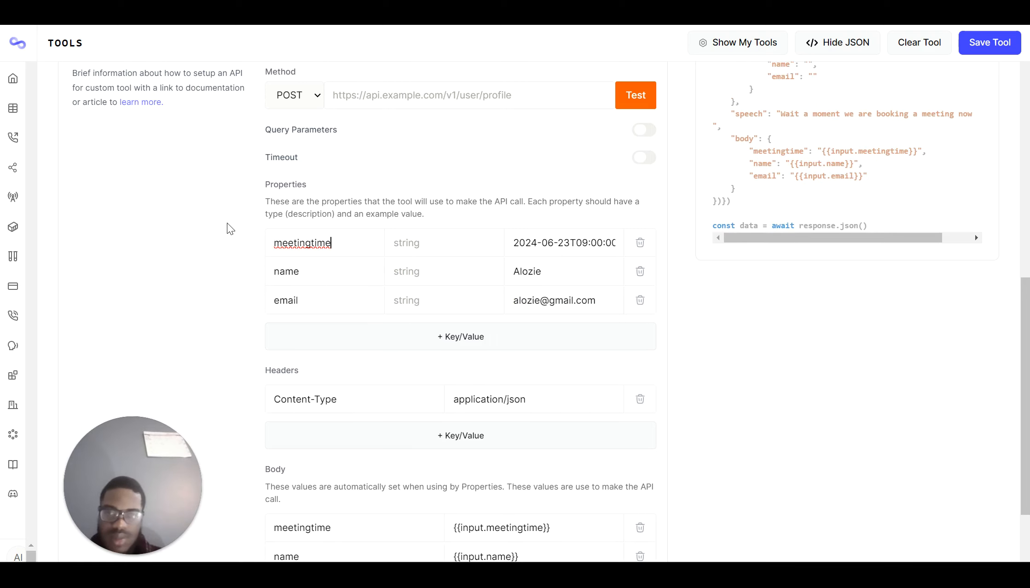
scroll(635, 558, "up", 3)
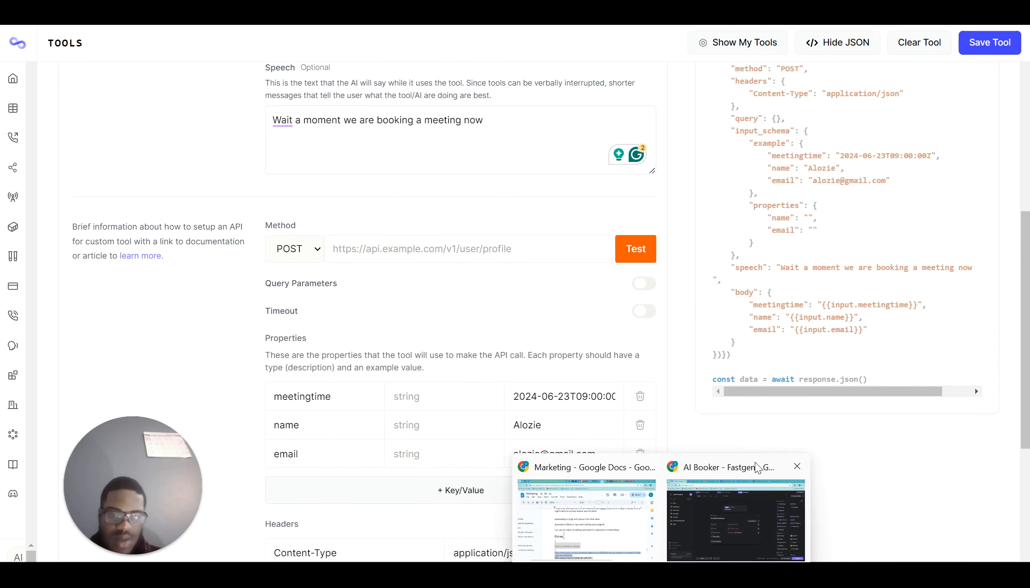
Deploy the AI Booker flow to live and copy its /booker endpoint link
left_click(759, 479)
left_click(962, 554)
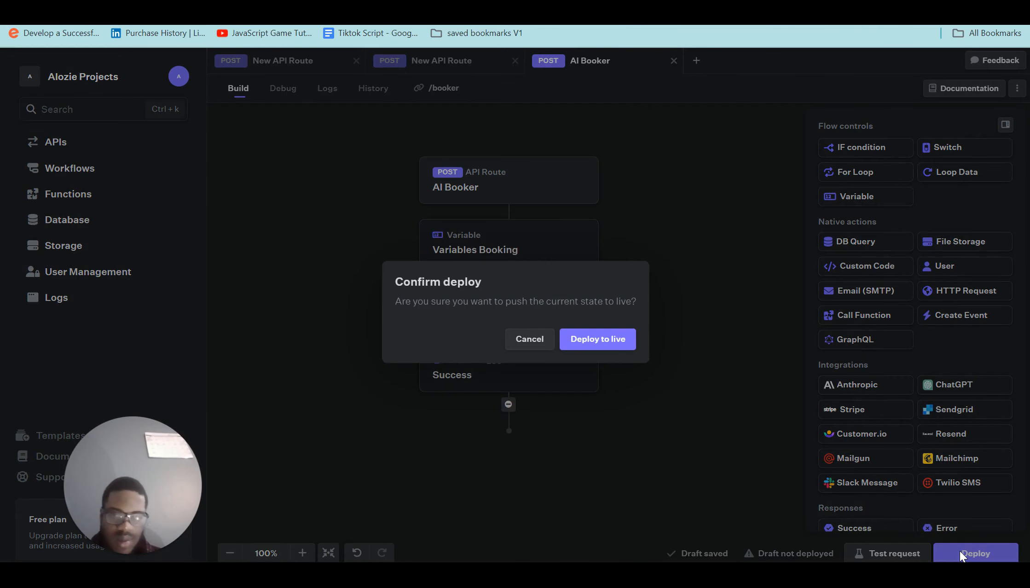
left_click(592, 339)
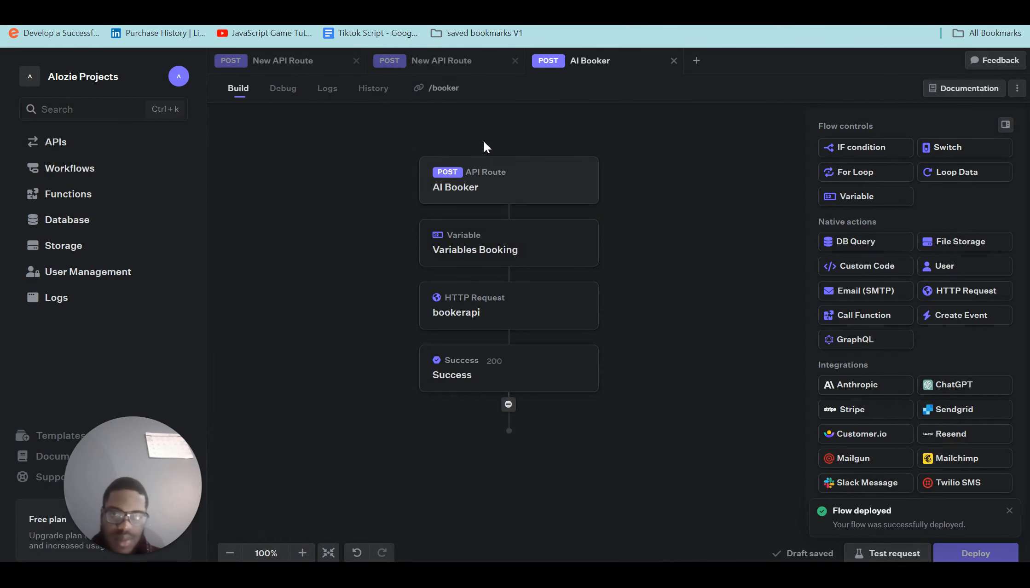
left_click(438, 94)
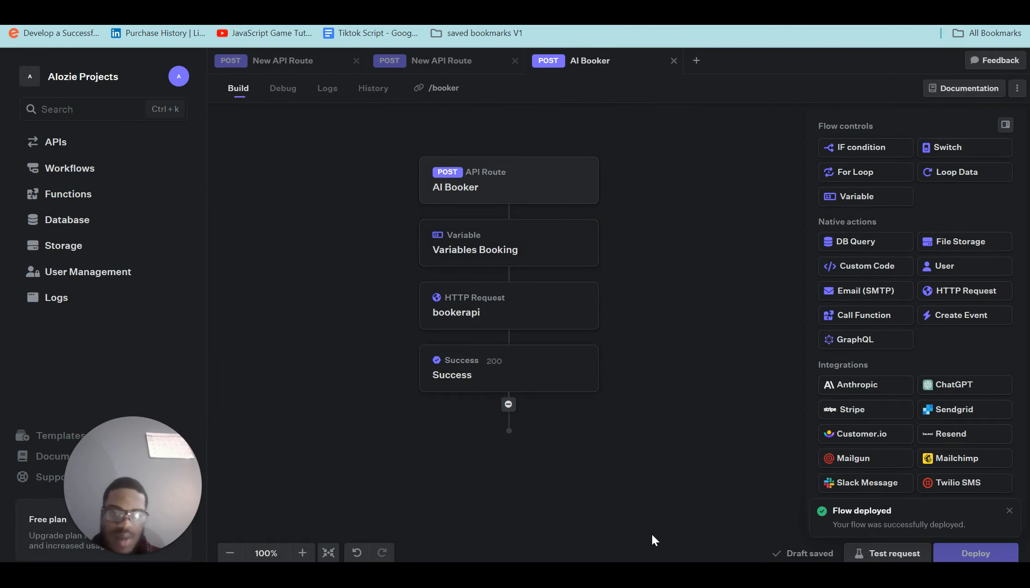
left_click(654, 517)
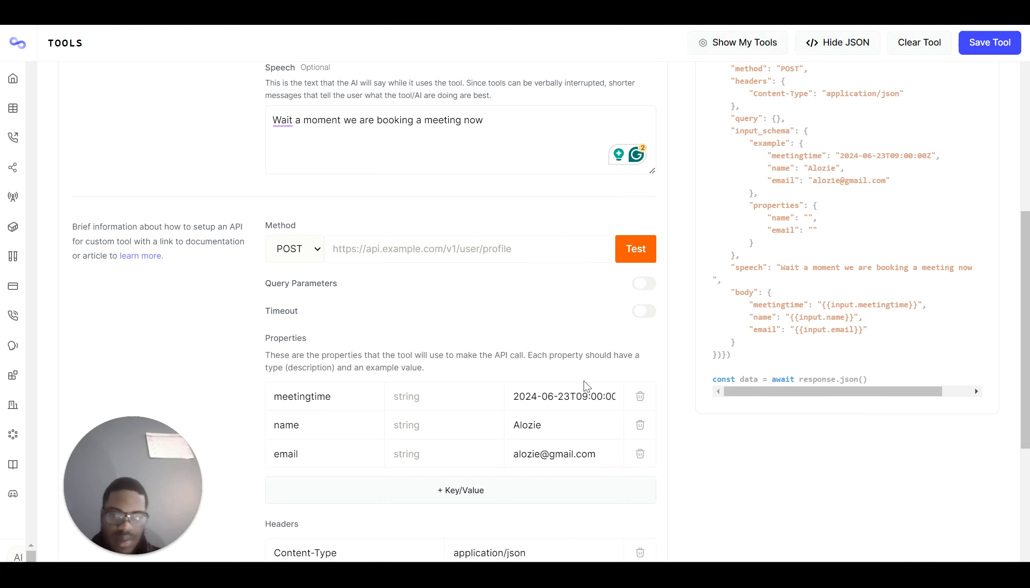
left_click(519, 249)
type("https://alozie-api.fastgenapp.com/booker")
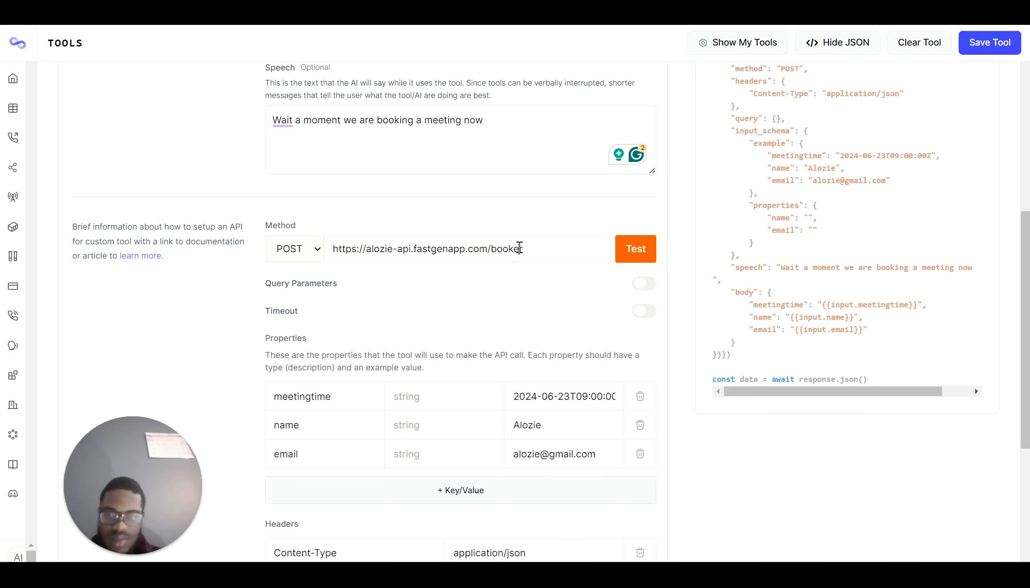
scroll(586, 387, "down", 6)
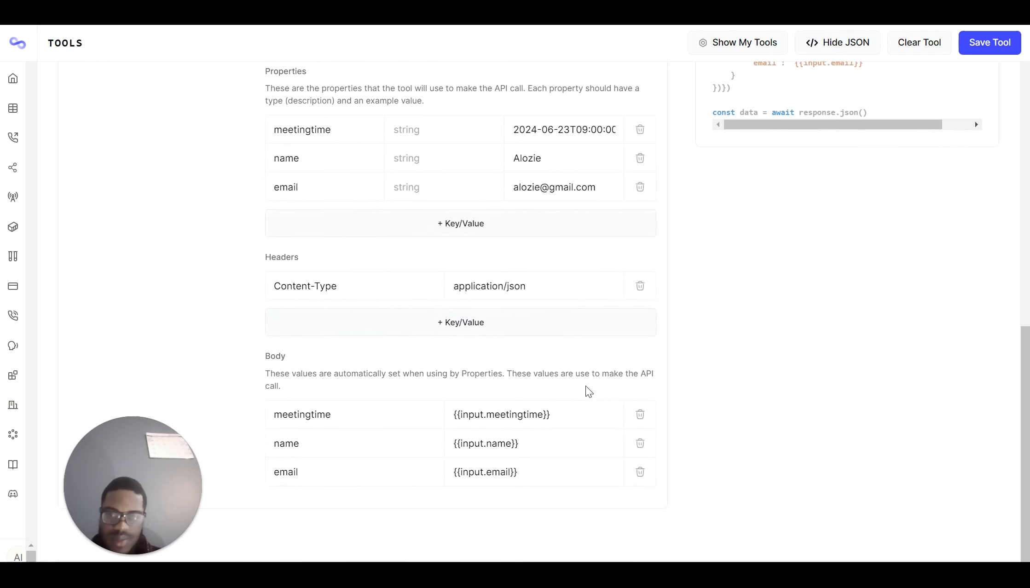
scroll(586, 386, "up", 10)
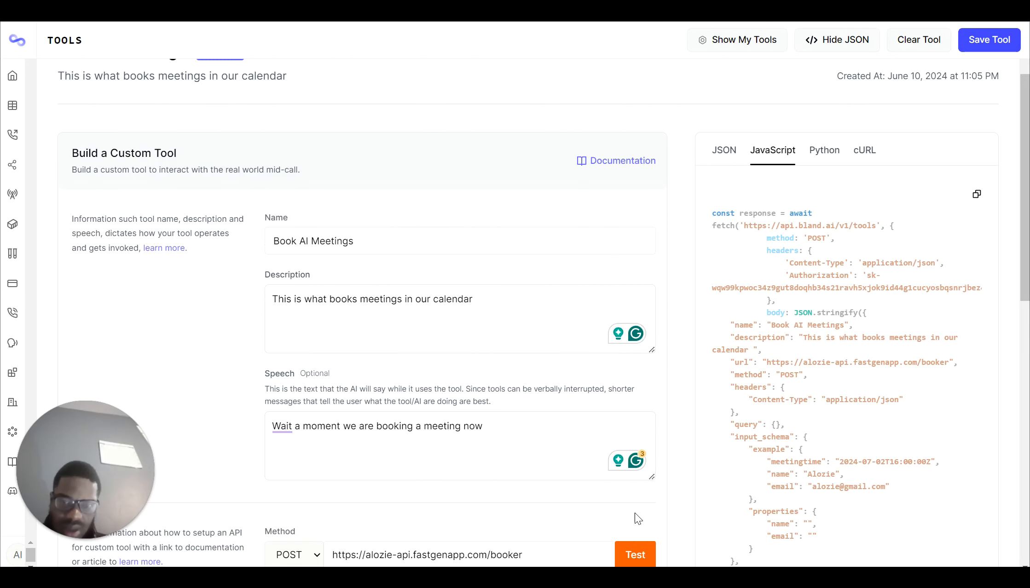
Test the tool and confirm the response is status 200 with ACCEPTED
left_click(634, 556)
scroll(664, 385, "down", 3)
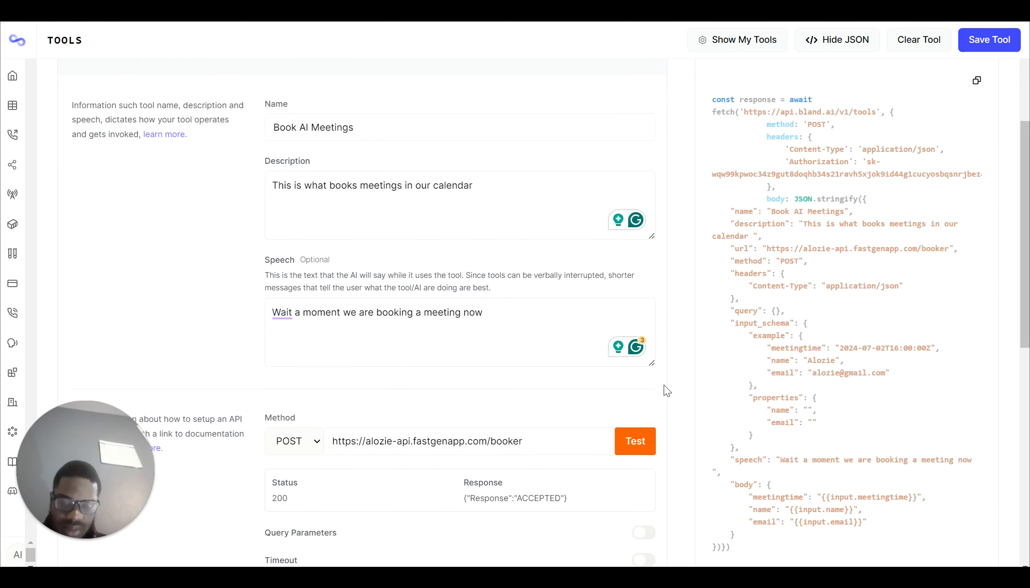
scroll(664, 385, "down", 1)
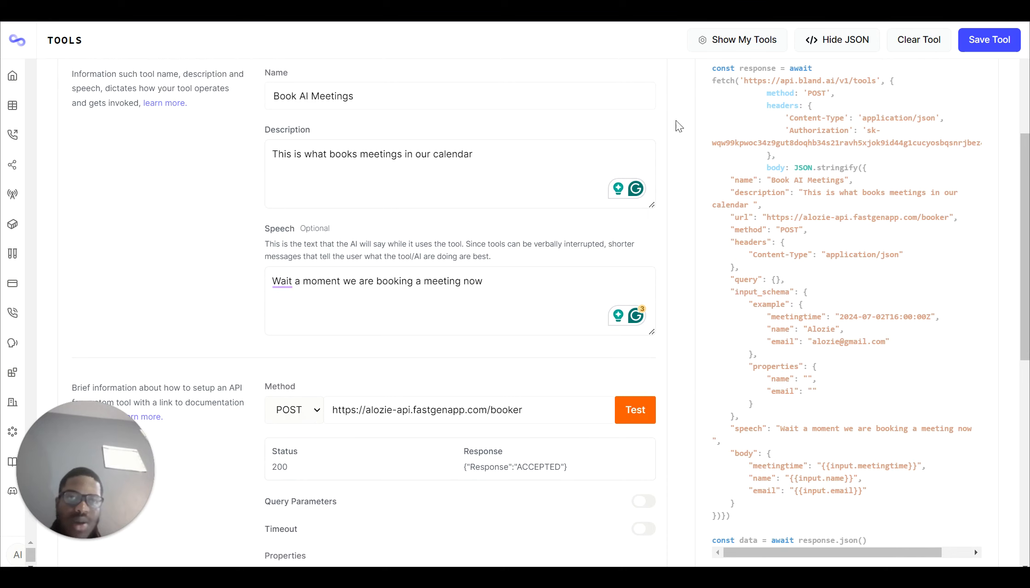
scroll(629, 212, "down", 2)
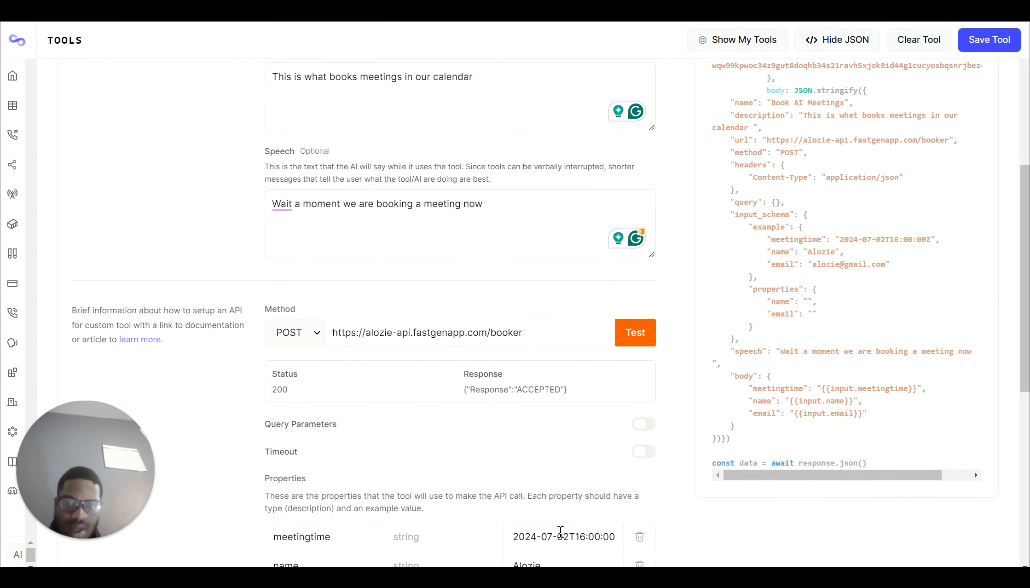
scroll(577, 475, "up", 5)
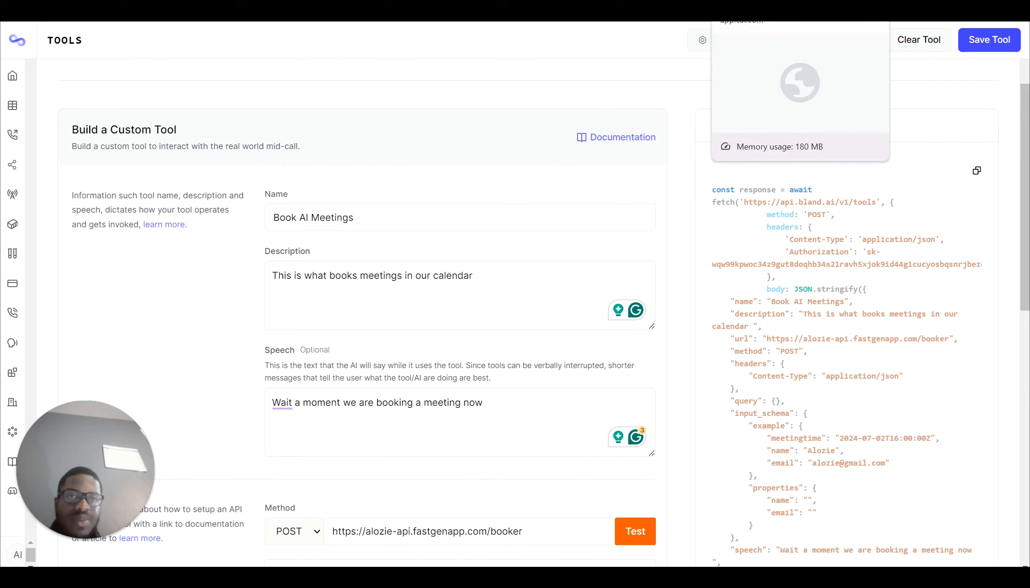
Open Bland's Send Call page and select the example call data object in its JavaScript code
left_click(755, 5)
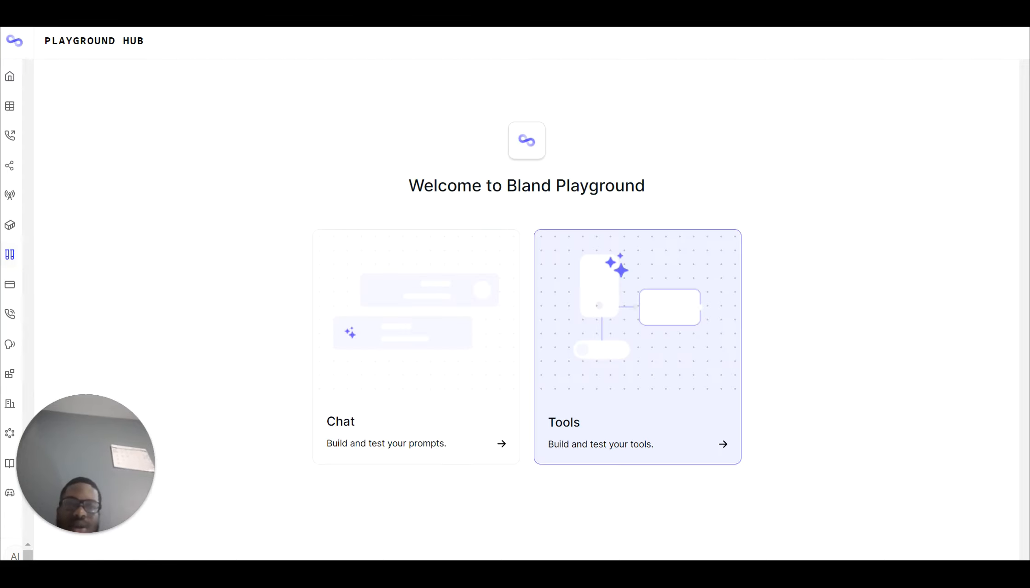
left_click(18, 136)
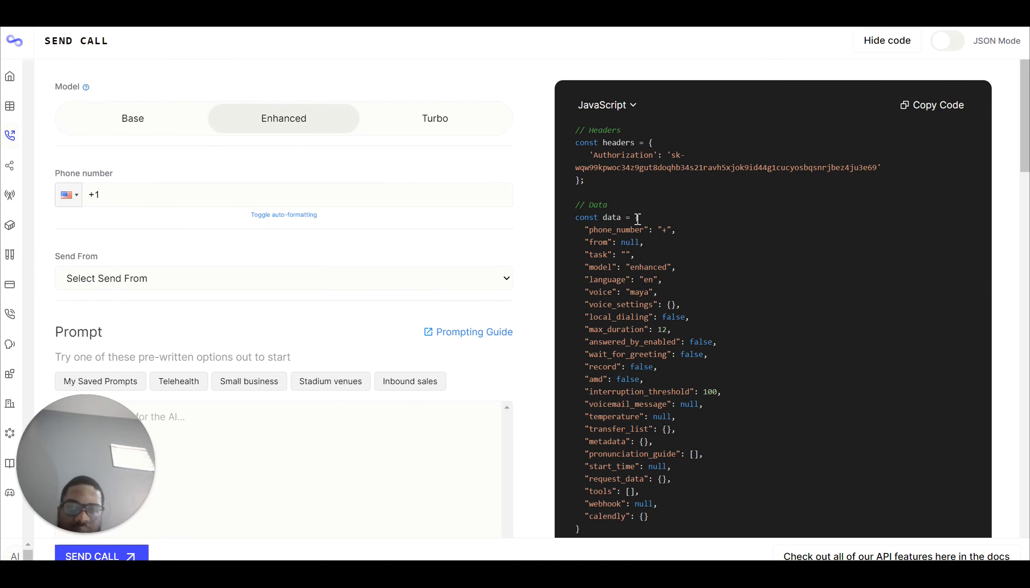
left_click_drag(637, 218, 665, 519)
key("ctrl+c")
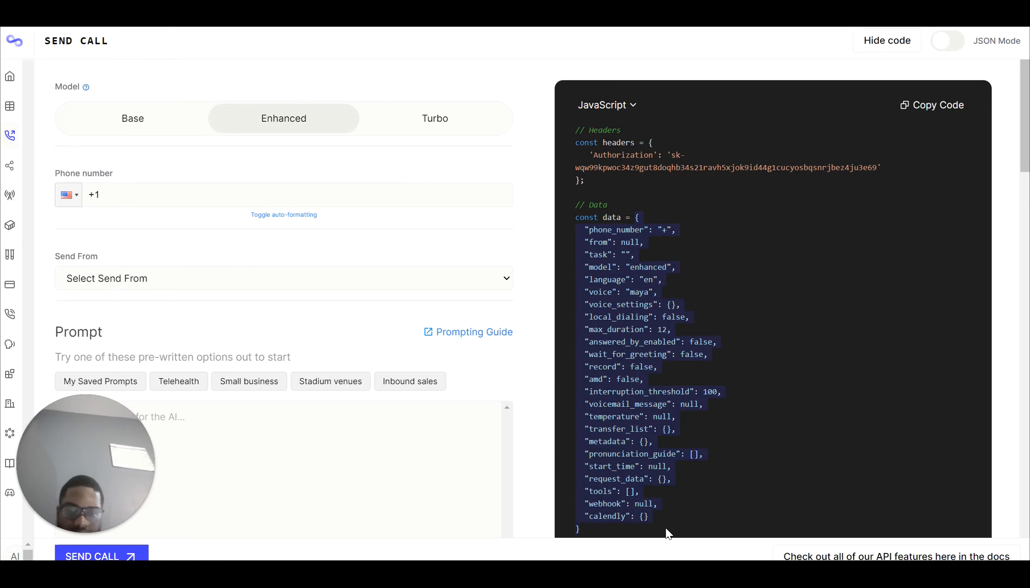
Replace the JSON in bland-test.py with the copied Send Call data object
mouse_move(690, 572)
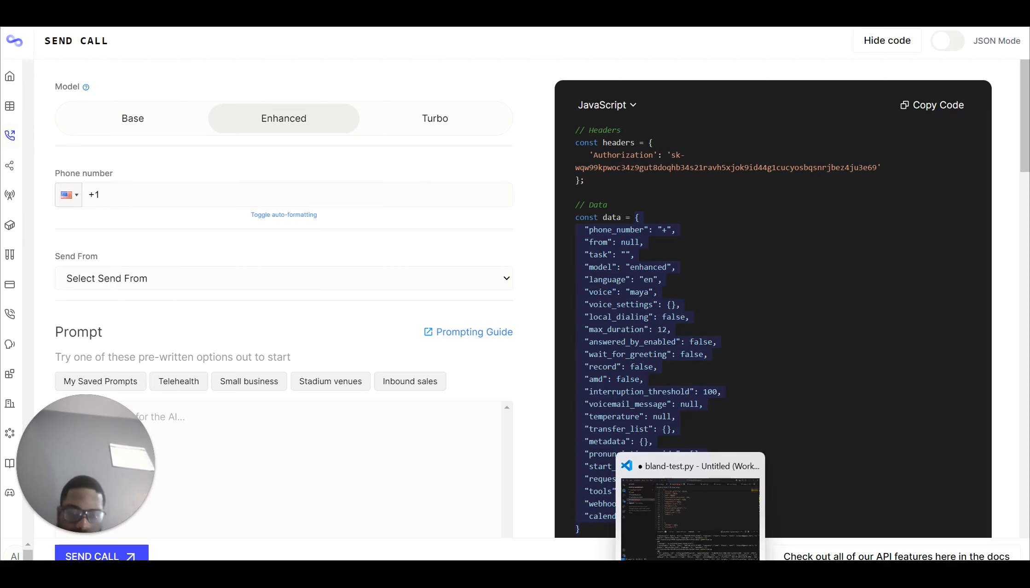
left_click(681, 552)
scroll(540, 273, "up", 1)
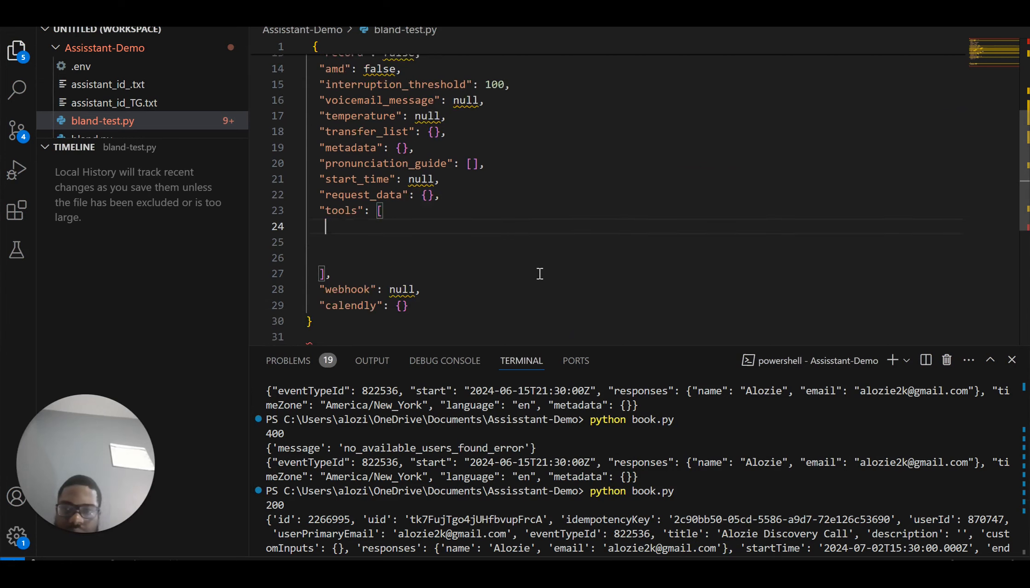
scroll(539, 274, "down", 1)
left_click_drag(314, 299, 309, 48)
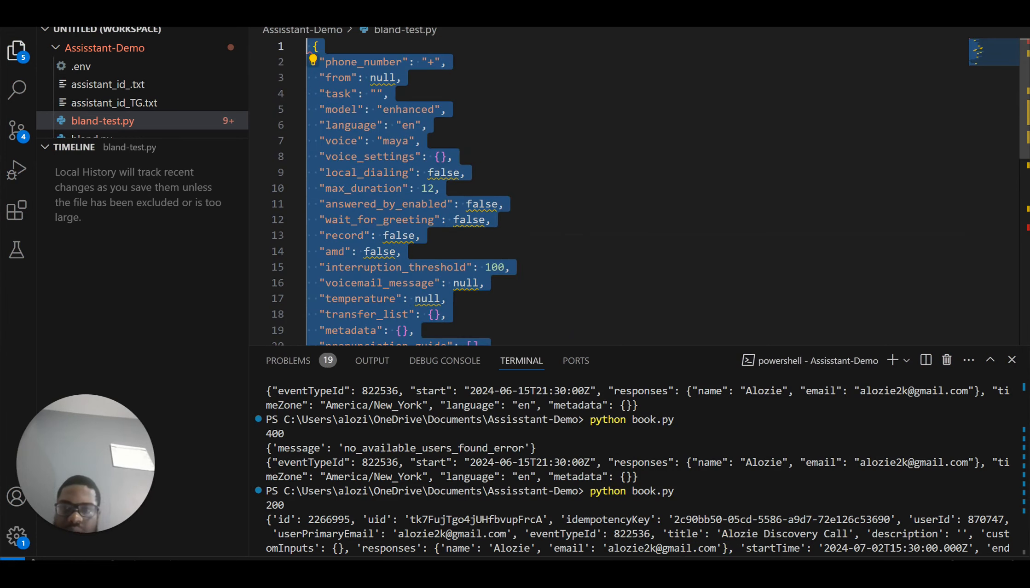
key("BackSpace")
key("ctrl+v")
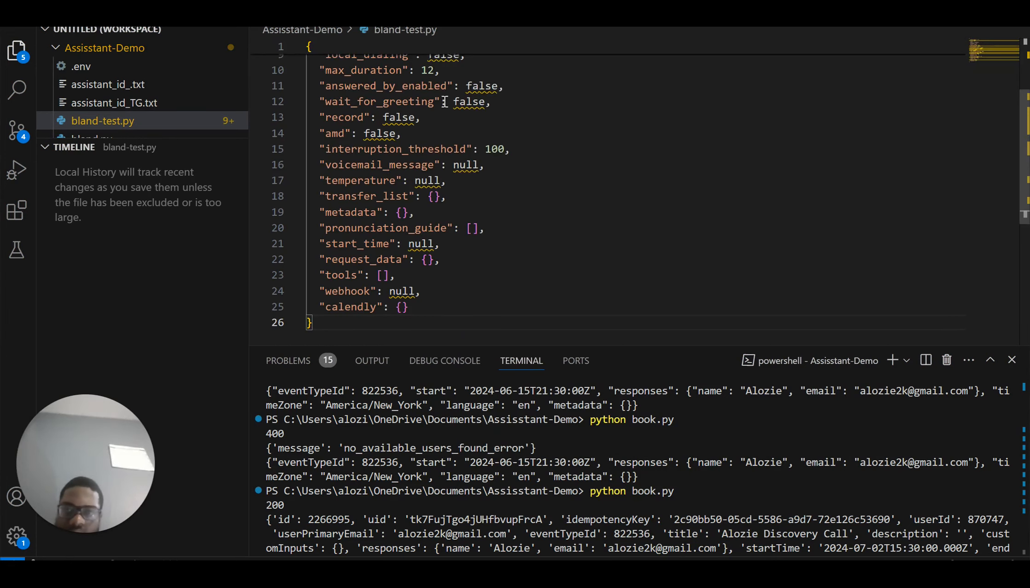
scroll(445, 101, "up", 3)
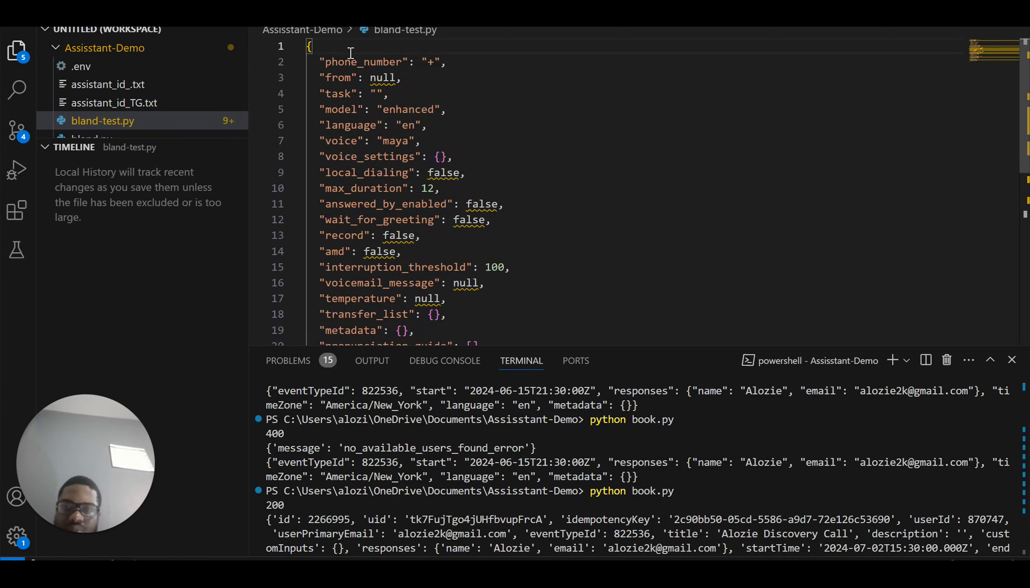
scroll(351, 54, "down", 3)
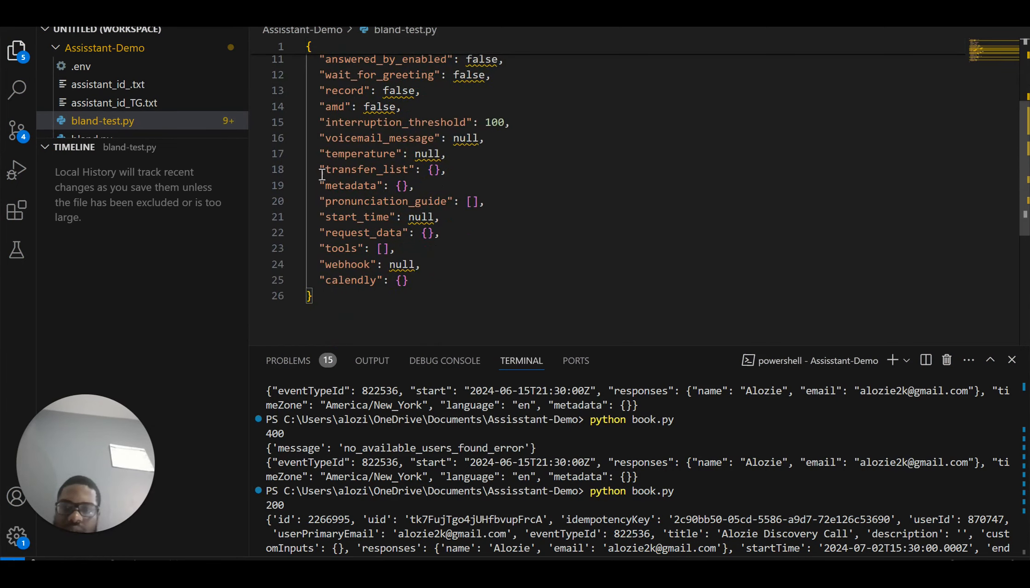
Open blank lines inside the empty "tools" list
left_click_drag(318, 249, 403, 262)
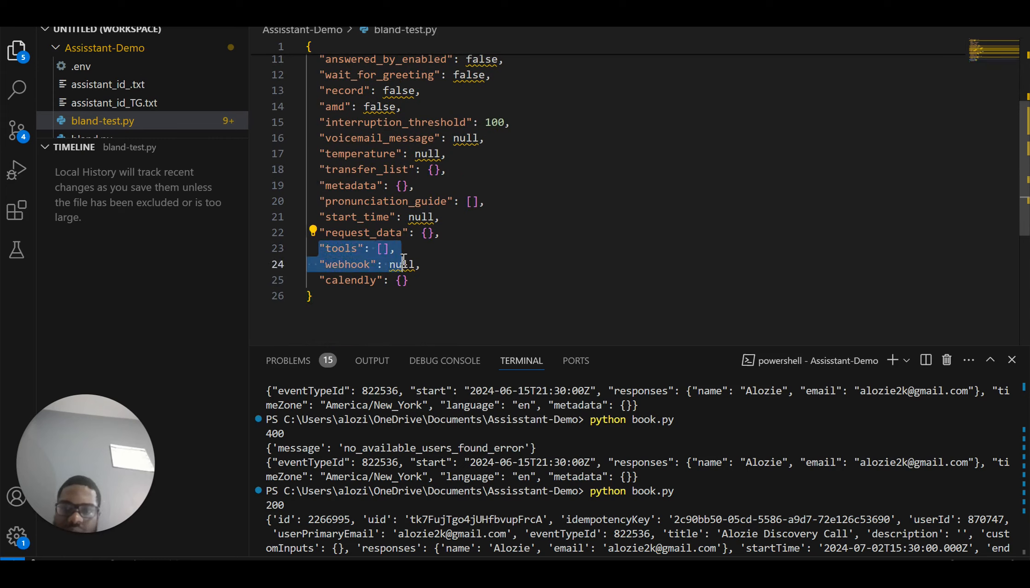
left_click(387, 250)
key("Return")
key("Return")
key("Return")
key("Return")
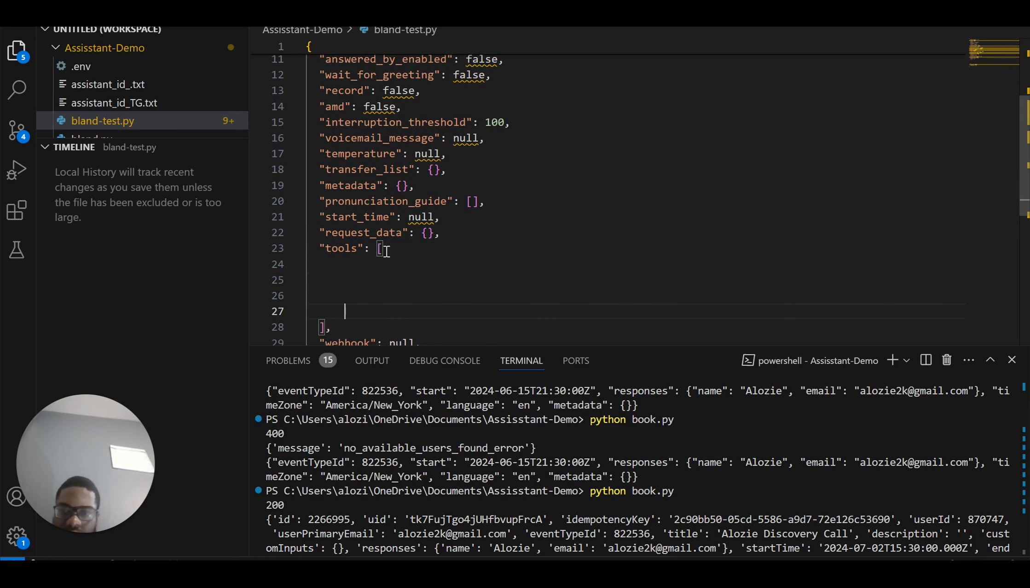
mouse_move(629, 572)
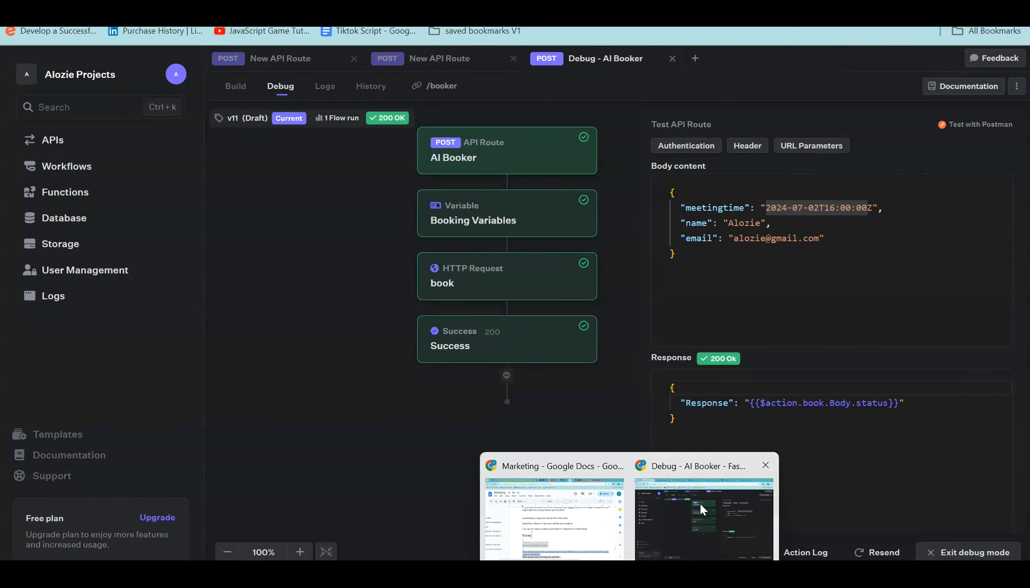
Load the saved Check Open slots tool in Bland's Playground tool builder
left_click(700, 504)
mouse_move(660, 572)
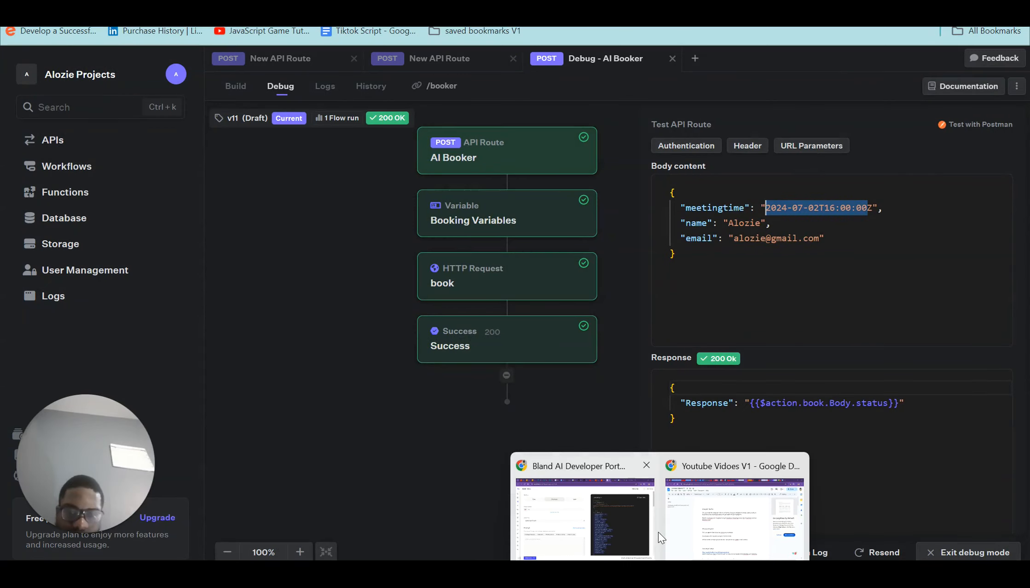
mouse_move(679, 510)
left_click(650, 517)
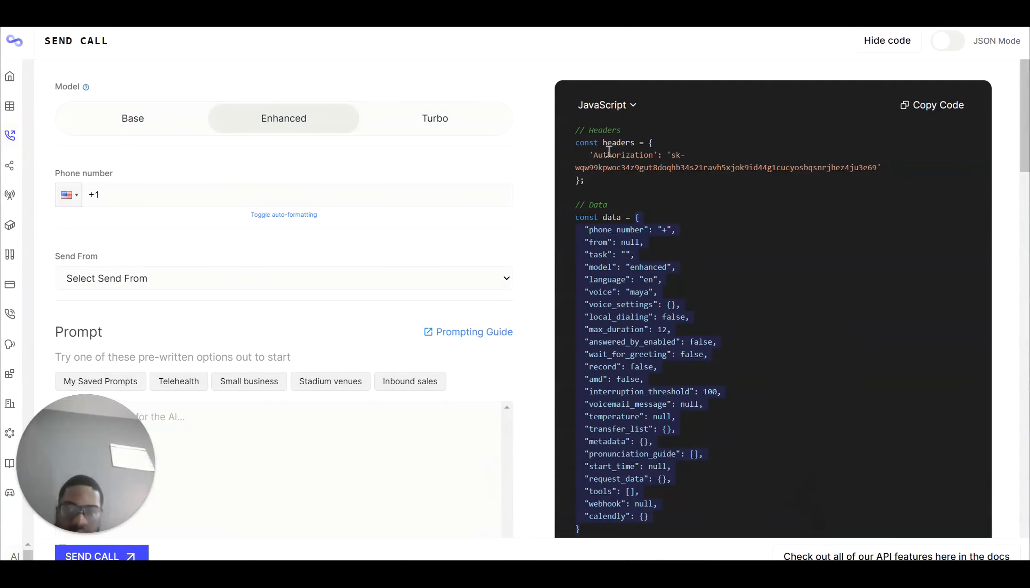
mouse_move(39, 134)
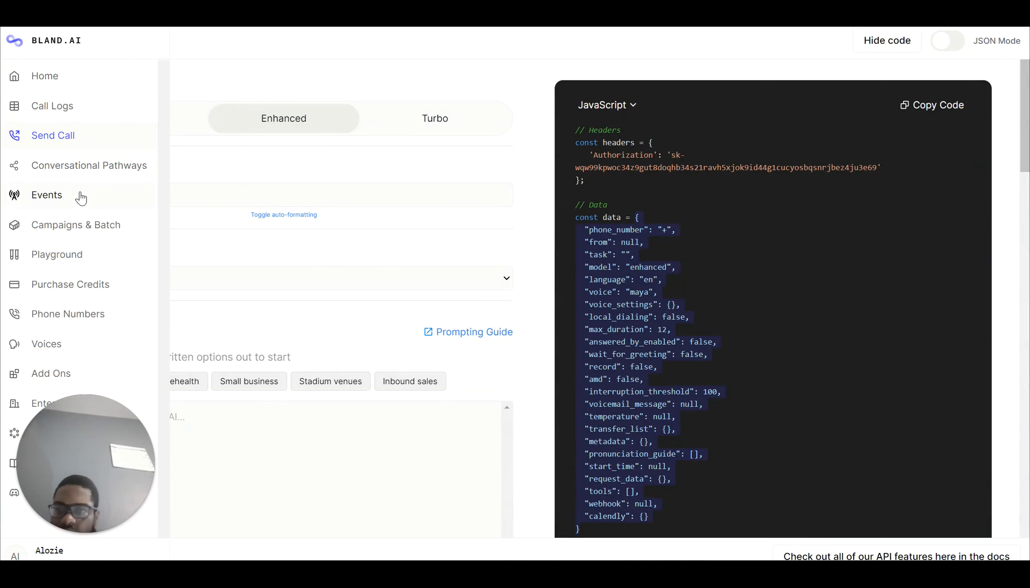
left_click(84, 256)
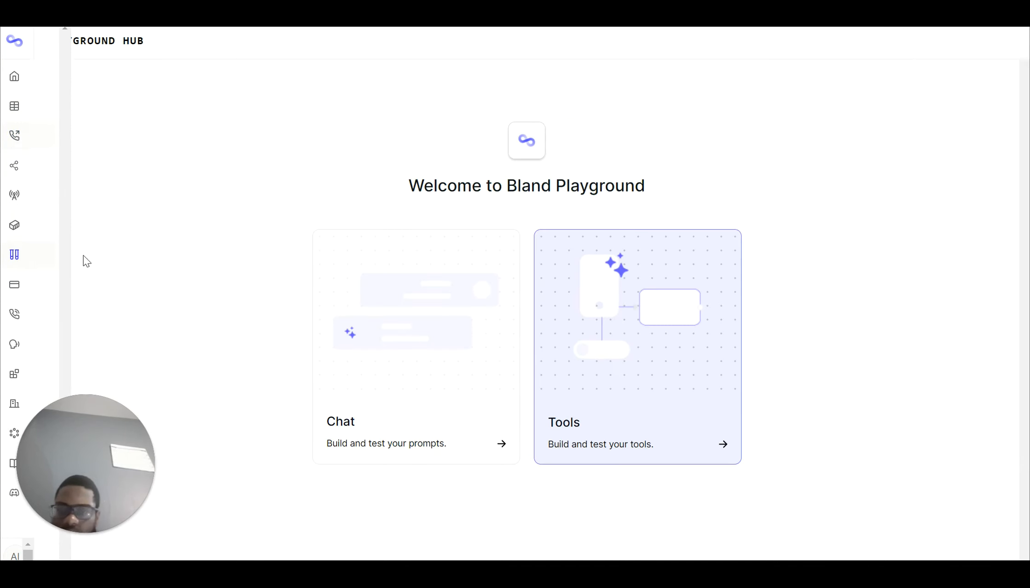
left_click(626, 329)
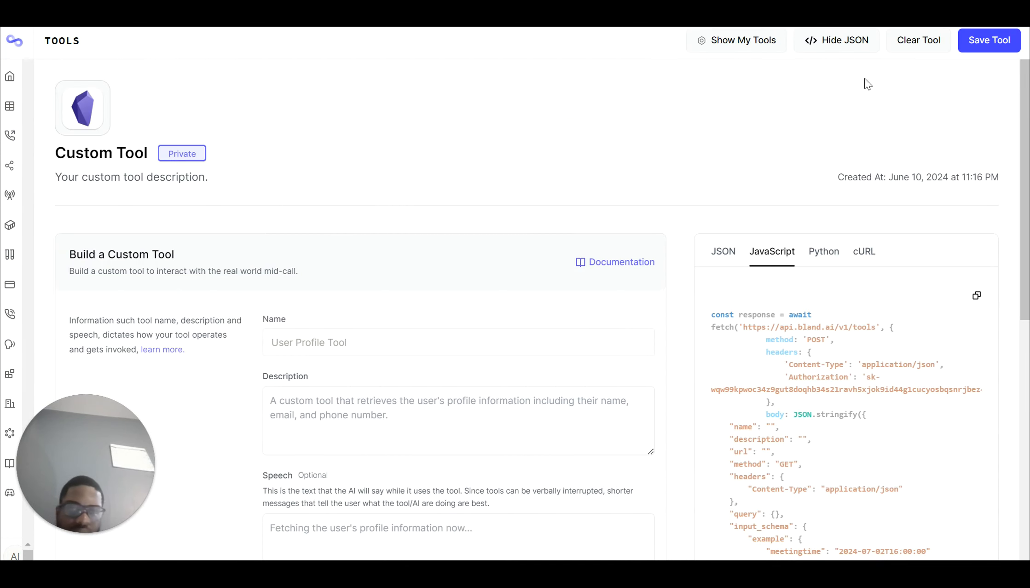
left_click(771, 41)
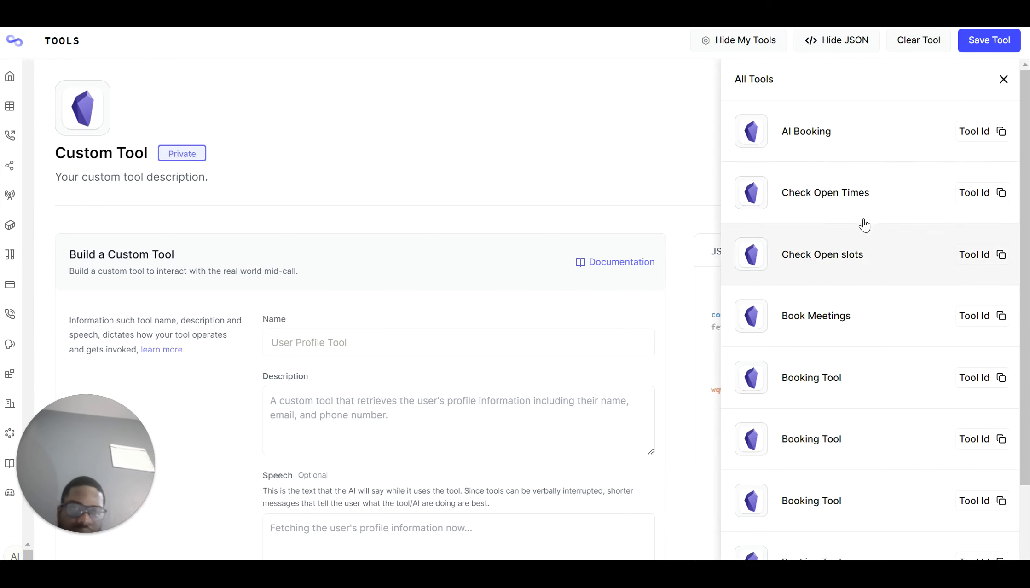
left_click(868, 261)
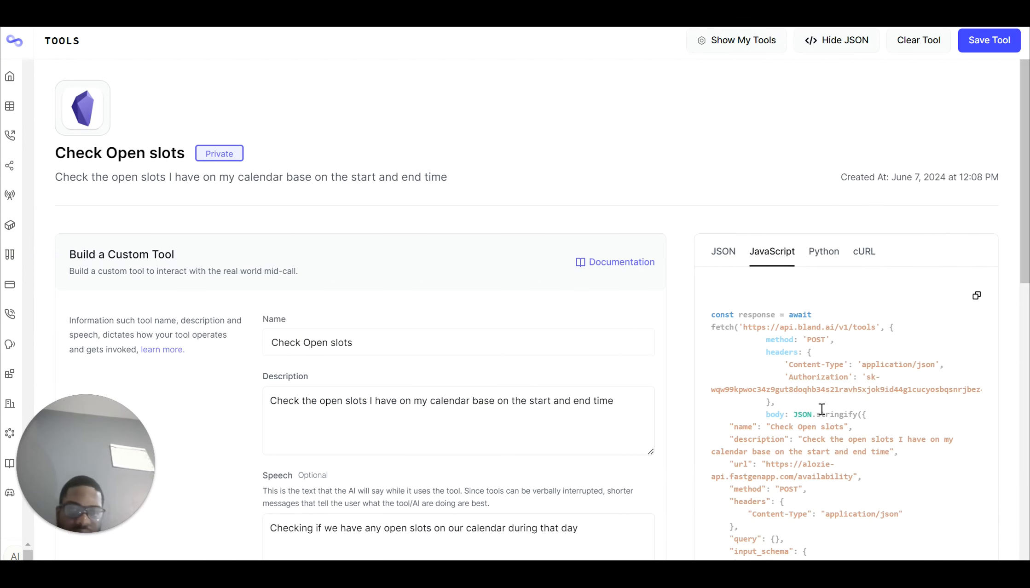
Show the tool's Python request code and select its data object
scroll(822, 409, "down", 4)
scroll(822, 409, "up", 3)
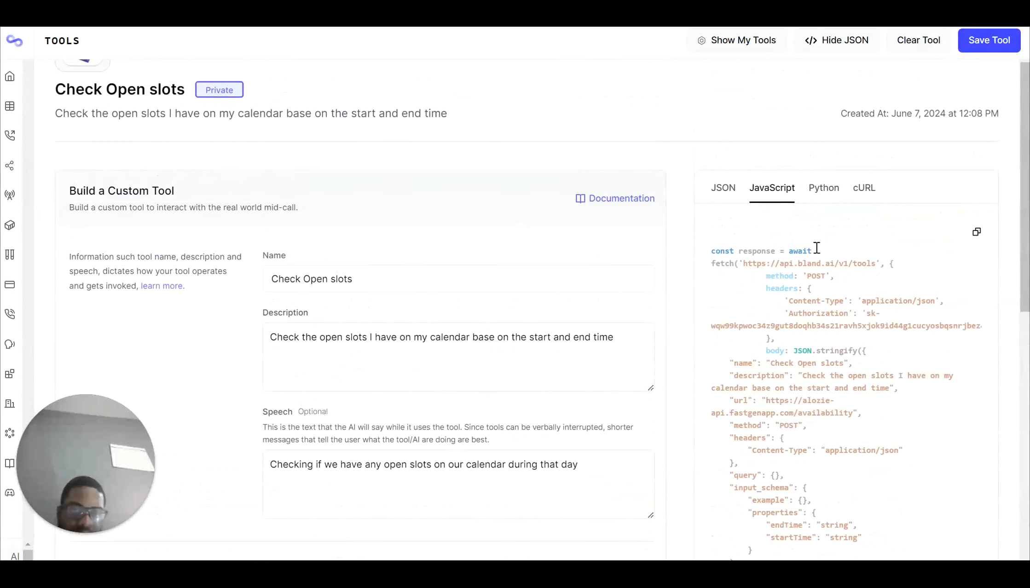
left_click(826, 193)
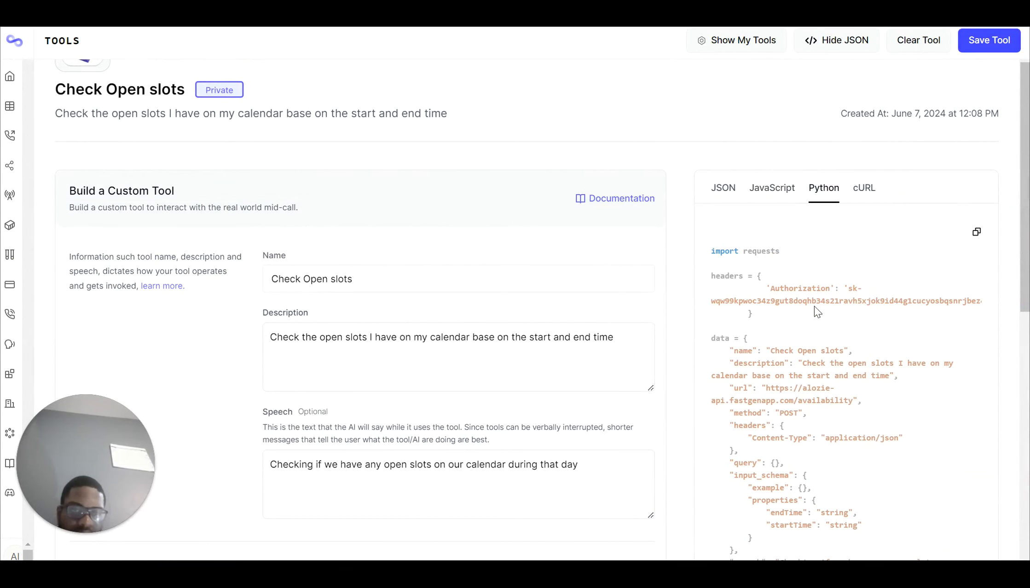
scroll(817, 312, "down", 4)
scroll(818, 312, "up", 1)
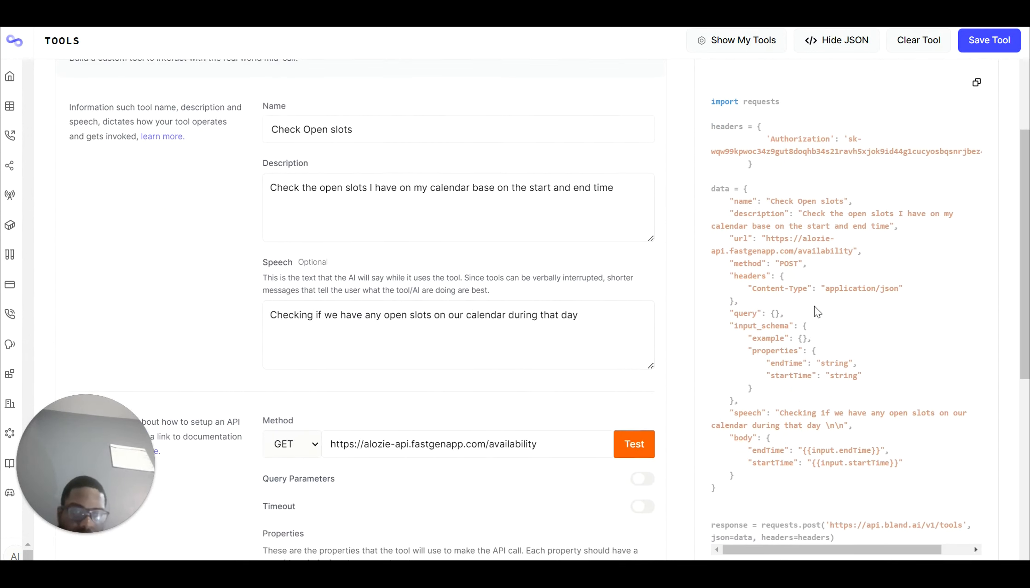
scroll(809, 312, "down", 3)
scroll(809, 312, "up", 4)
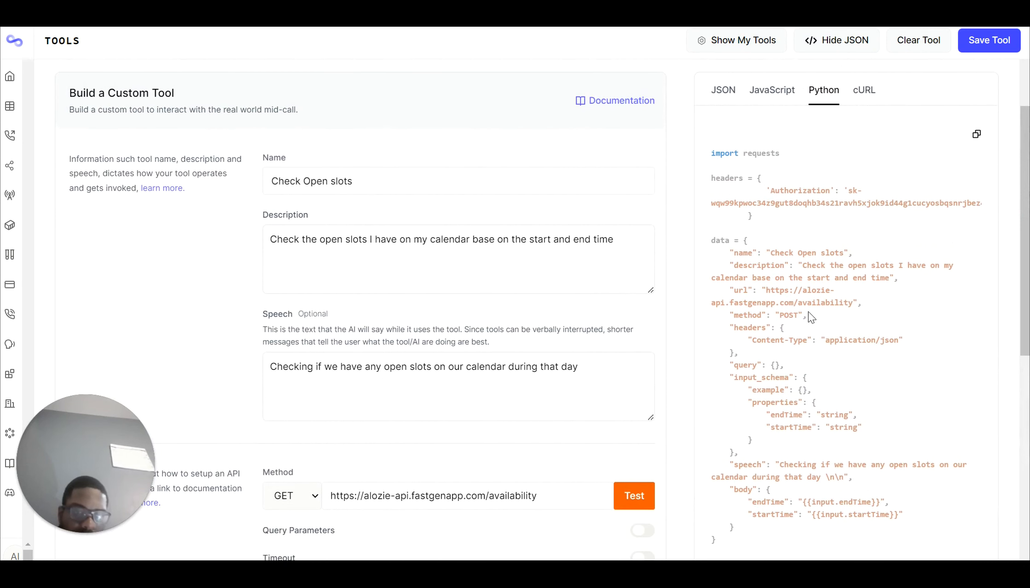
scroll(808, 311, "up", 1)
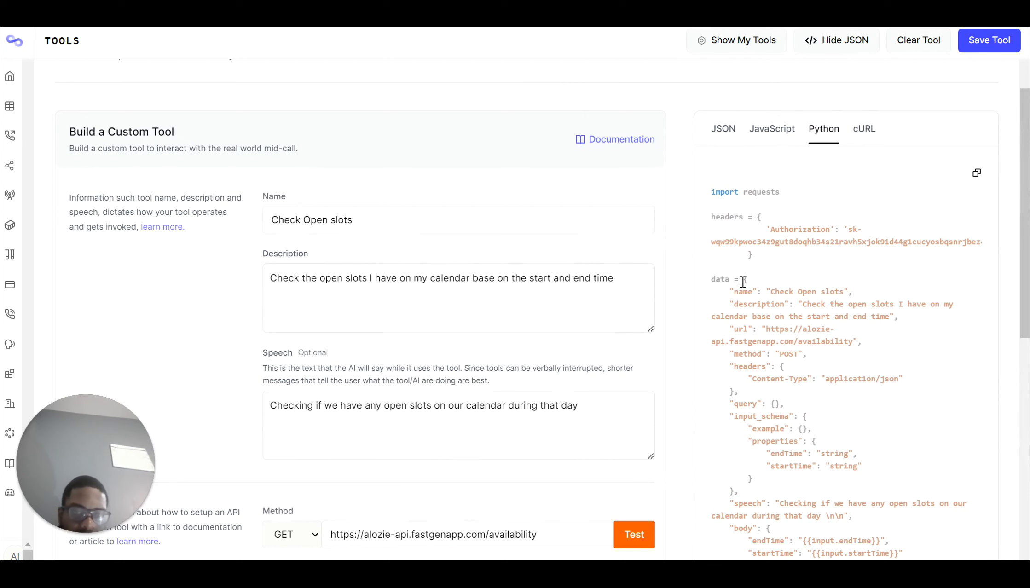
left_click_drag(744, 281, 735, 218)
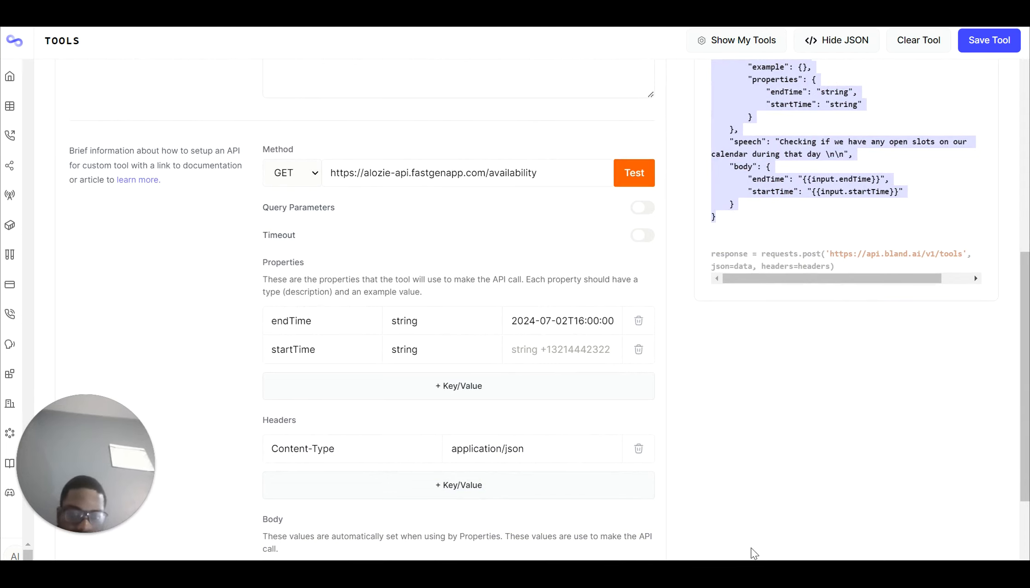
Paste the Check Open slots tool object into the tools list in bland-test.py
mouse_move(691, 571)
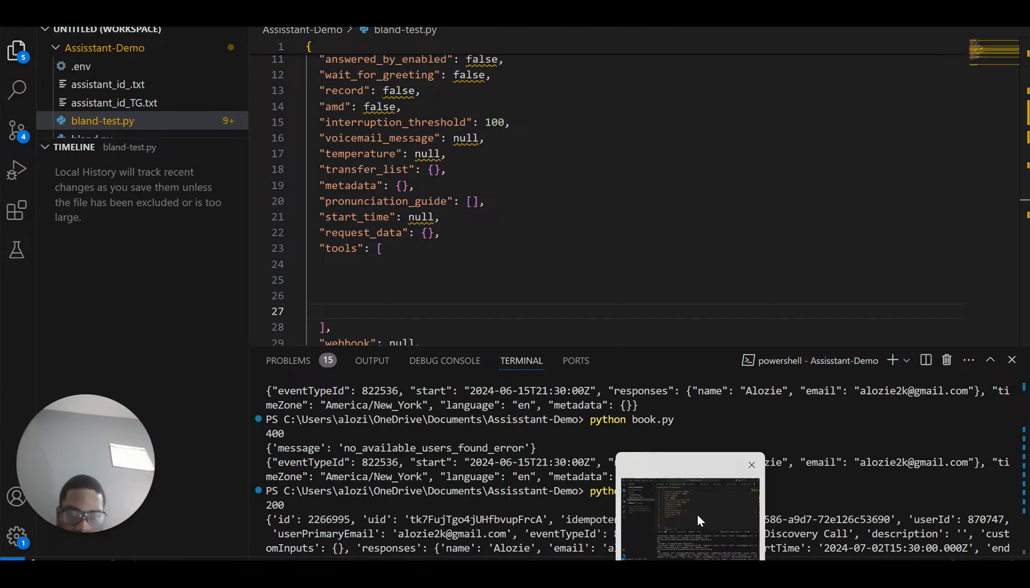
left_click(700, 521)
left_click(346, 265)
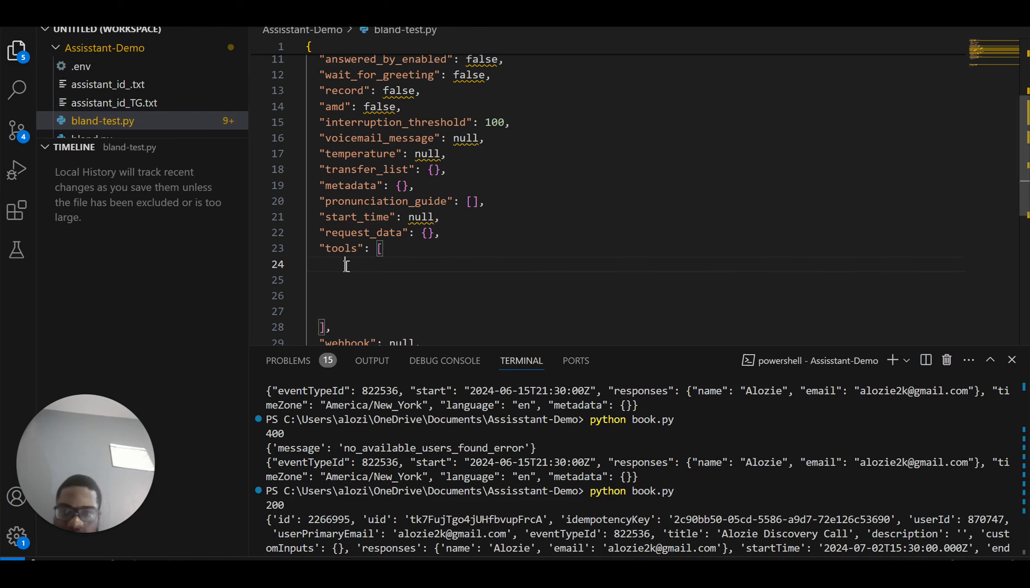
key("ctrl+v")
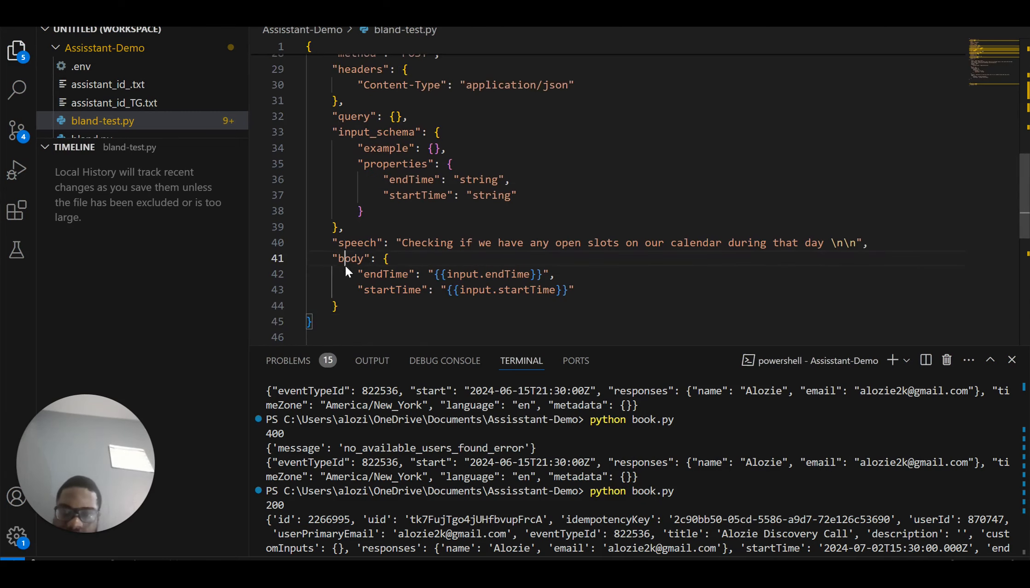
scroll(448, 210, "up", 2)
scroll(448, 210, "up", 3)
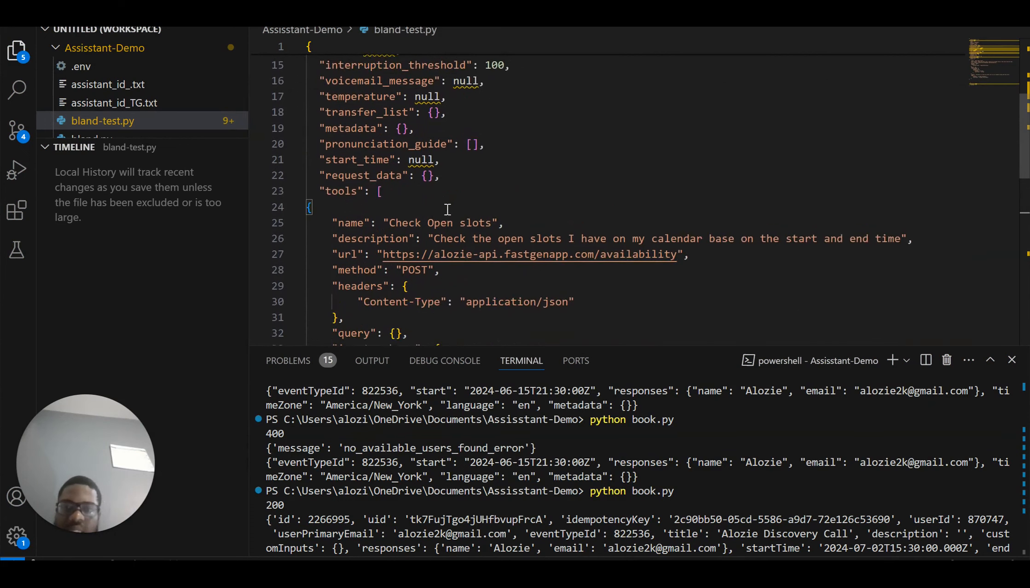
scroll(448, 210, "down", 1)
scroll(448, 210, "down", 7)
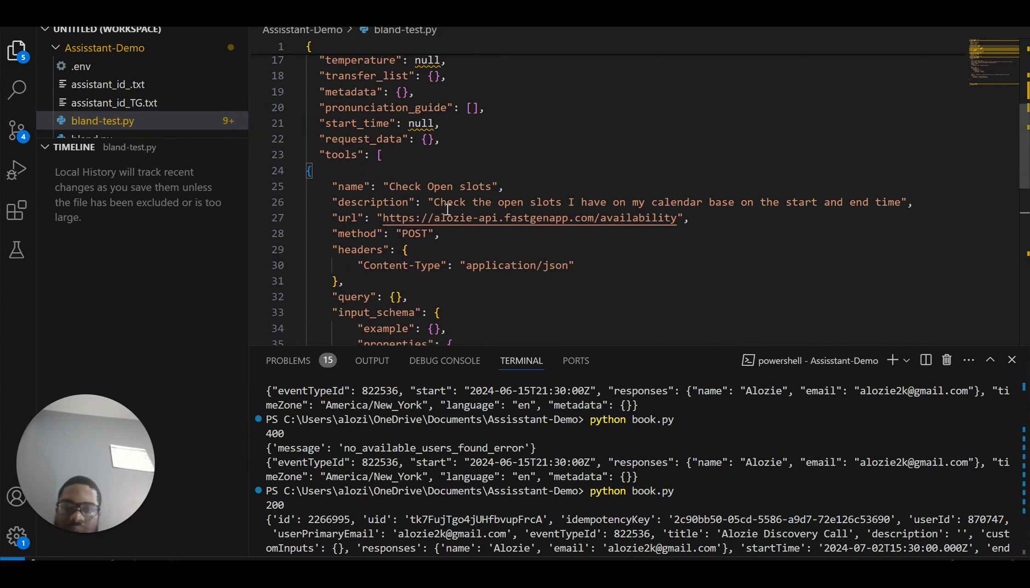
Add a comma after the tool's closing brace and delete the extra blank lines
left_click(339, 241)
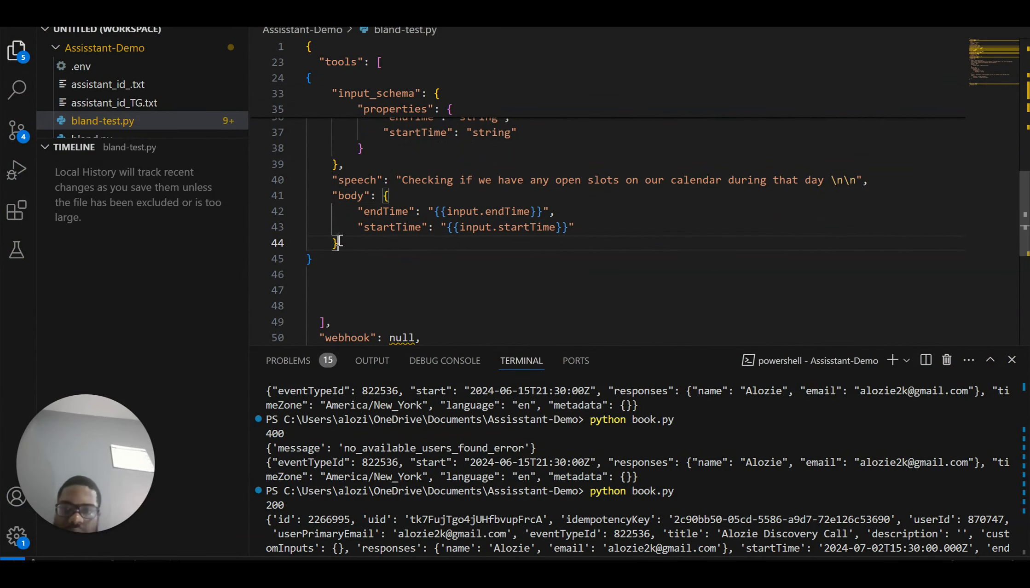
left_click(333, 307)
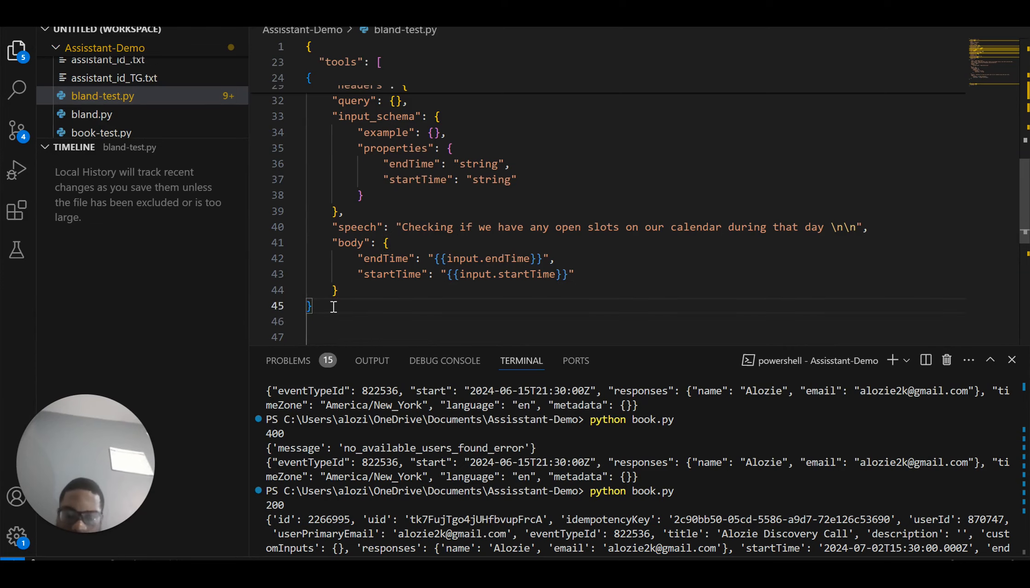
type(",")
key("Return")
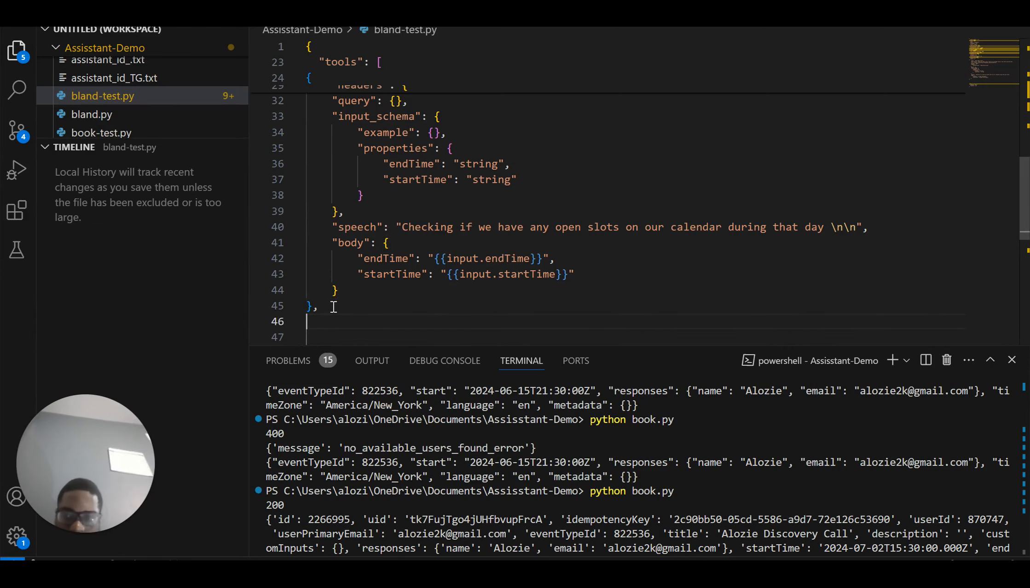
key("Return")
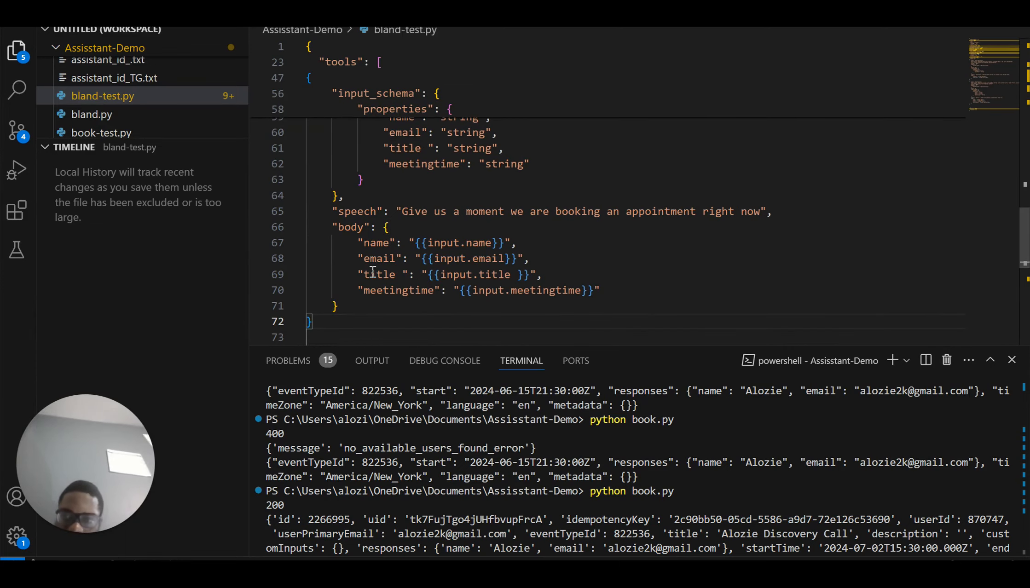
scroll(359, 290, "down", 2)
left_click(362, 286)
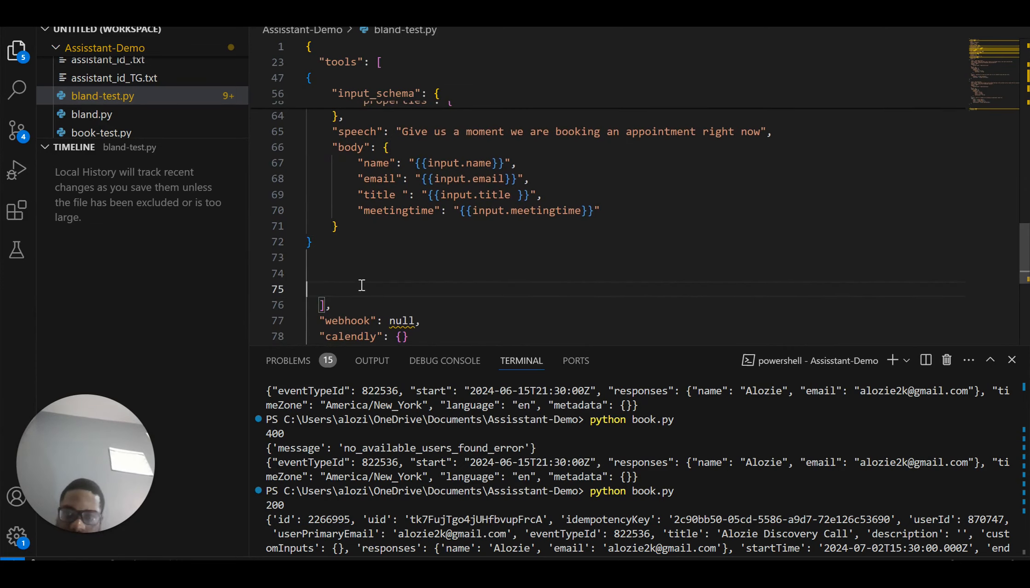
key("BackSpace")
key("BackSpace")
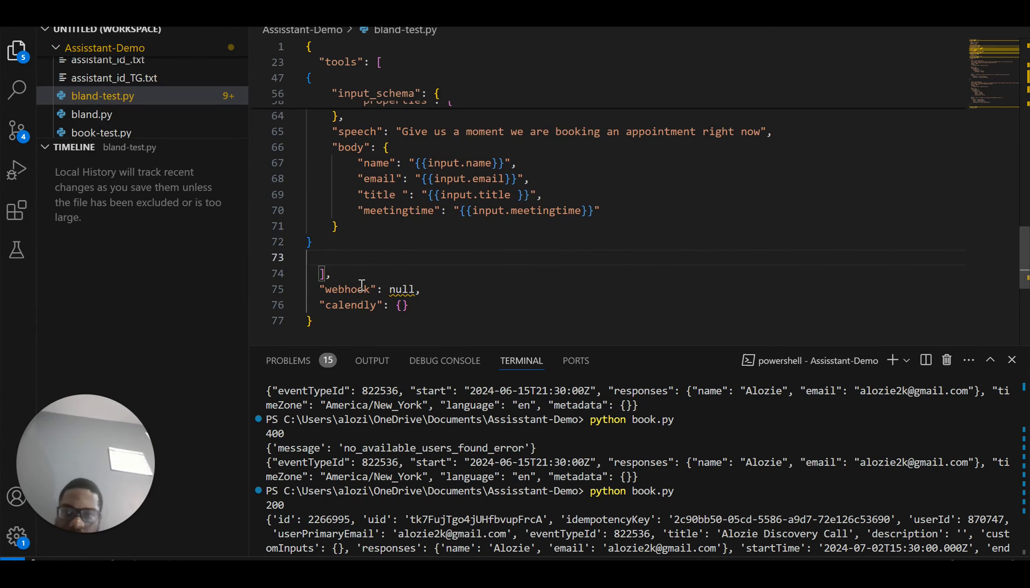
Open an empty line after the availability tool's body block
scroll(362, 286, "up", 7)
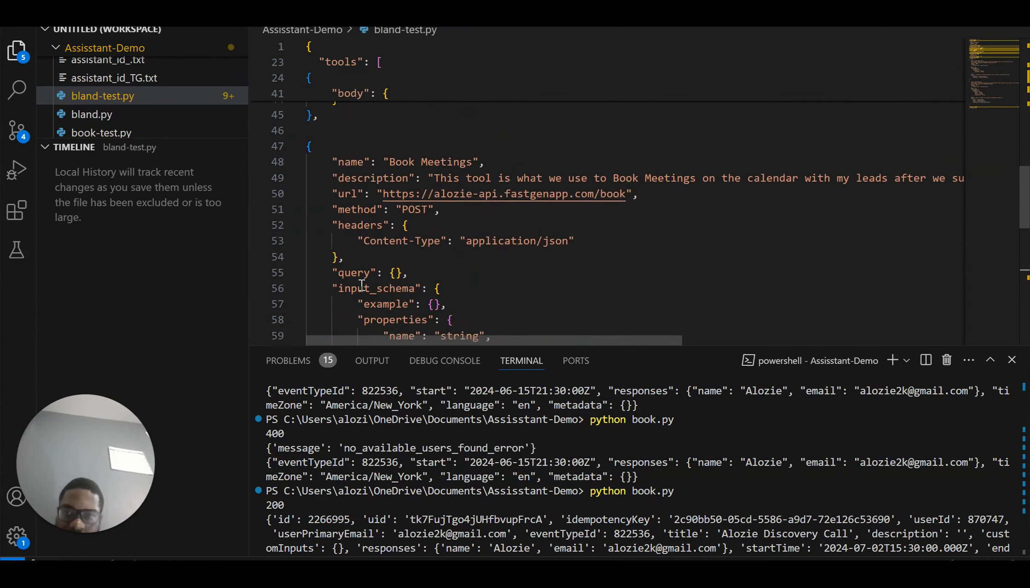
scroll(362, 286, "up", 3)
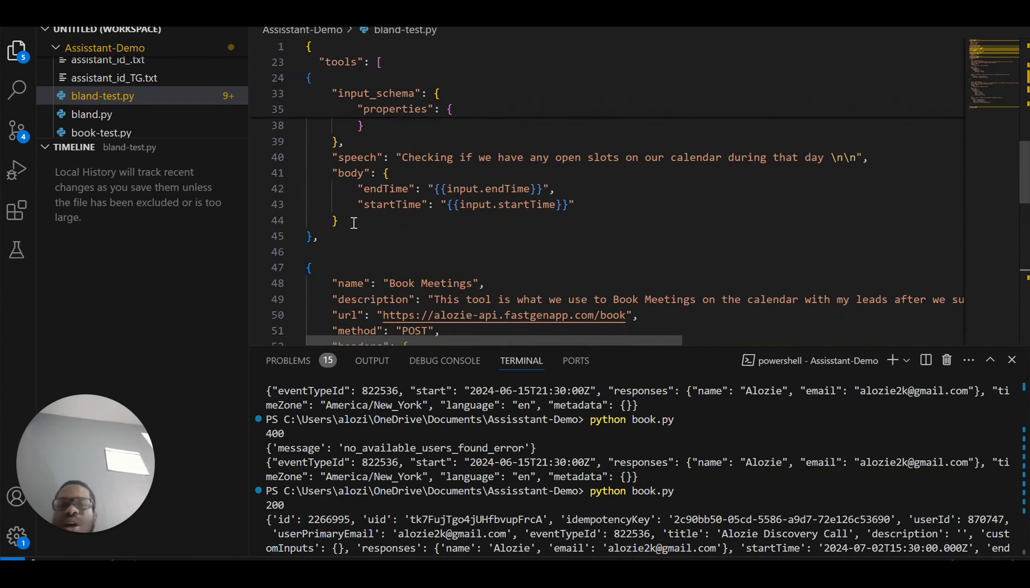
left_click(309, 236)
key("Return")
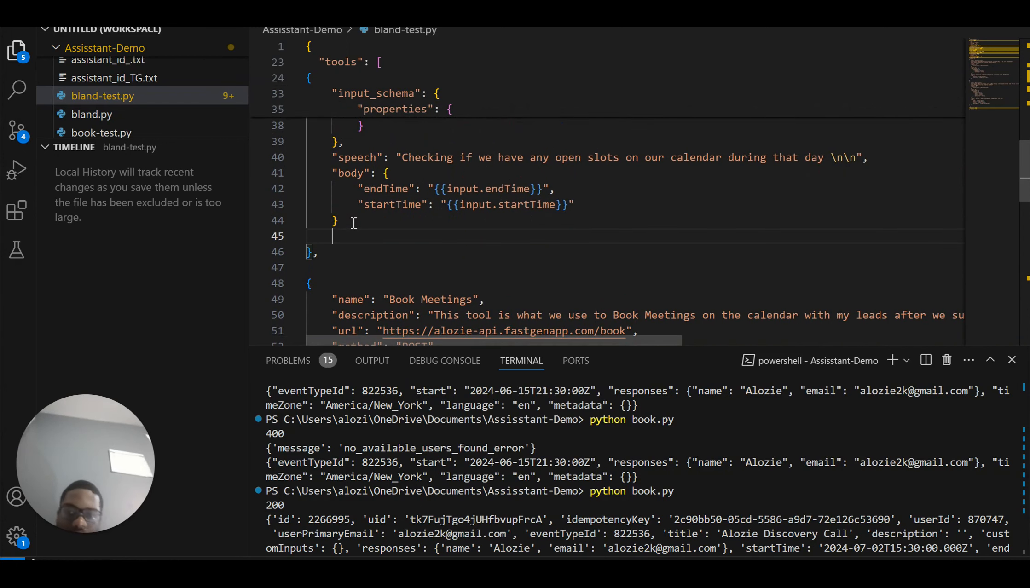
Search Google for 'bland ai docs' in a new tab and open the Bland AI documentation
mouse_move(658, 573)
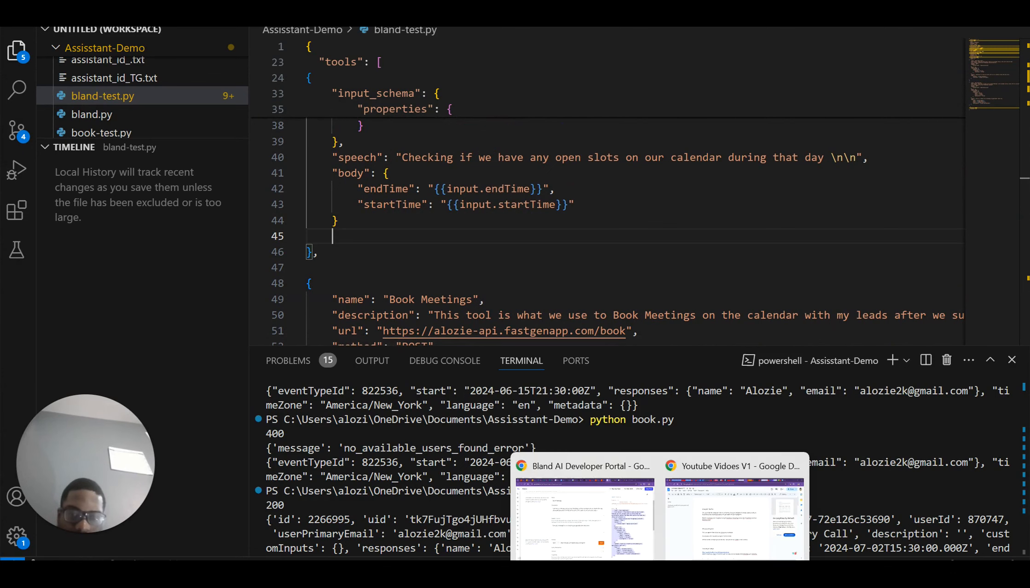
left_click(628, 504)
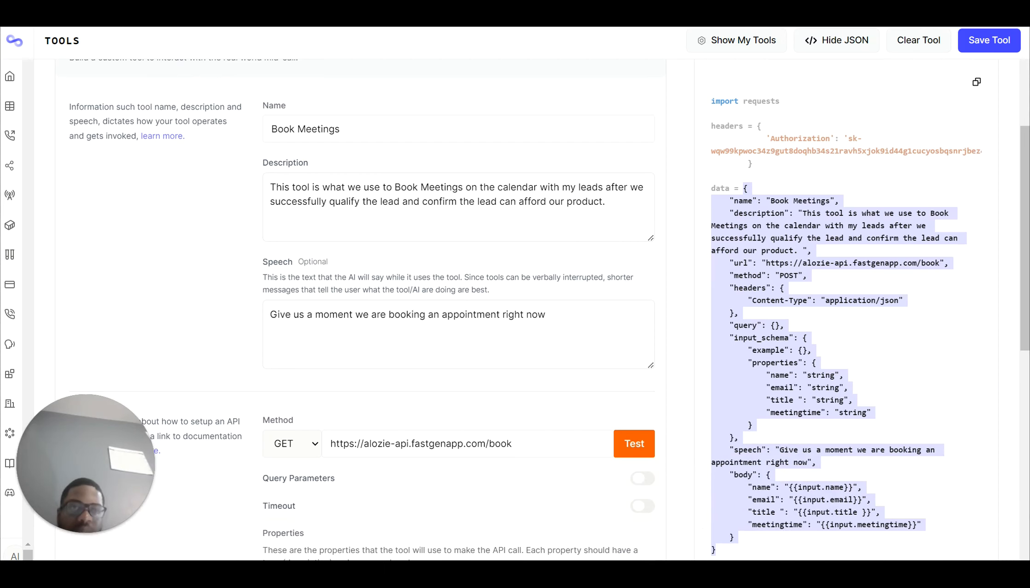
key("ctrl+t")
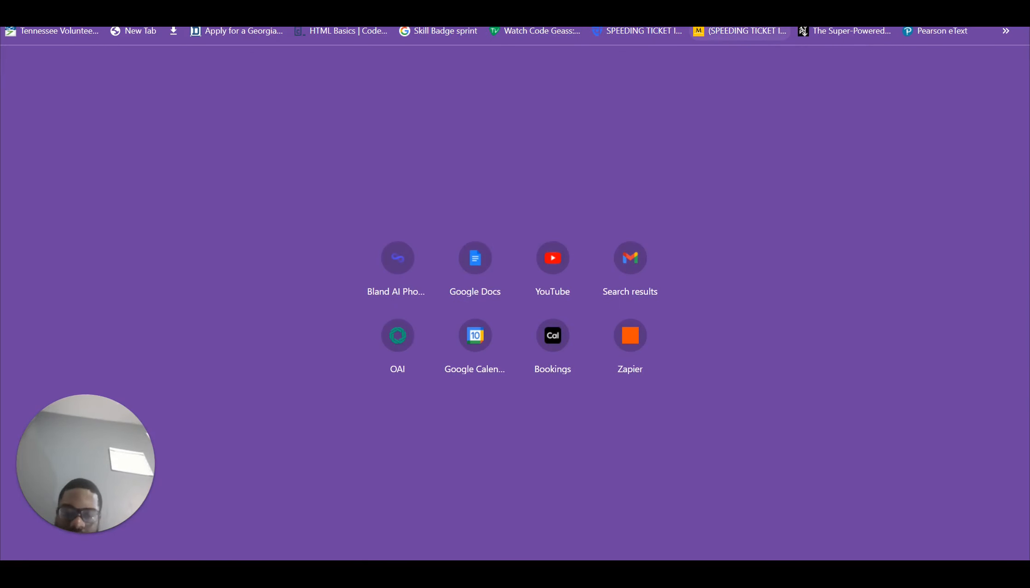
type("goog")
key("Return")
type("bal")
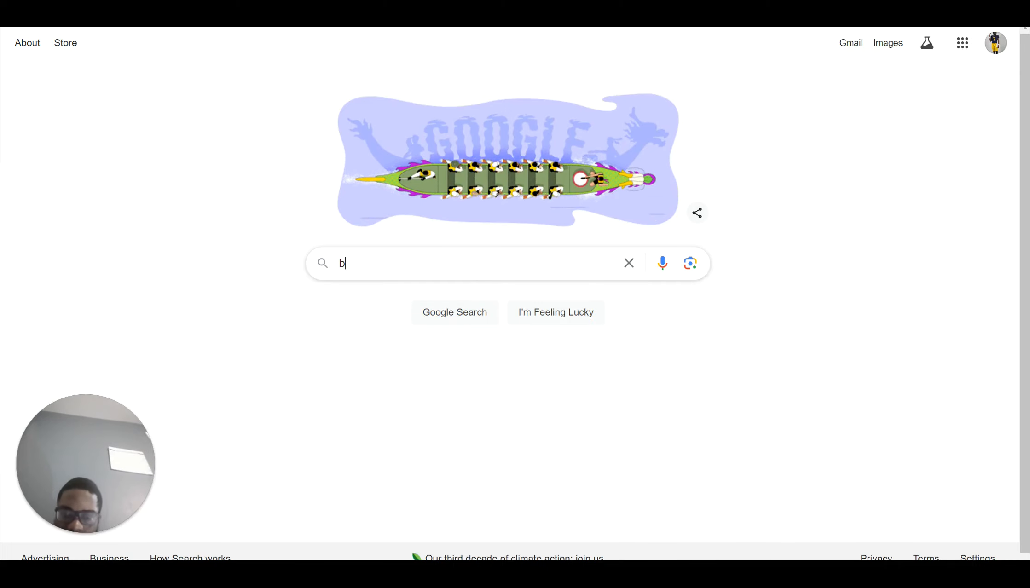
key("BackSpace")
key("BackSpace")
type("la")
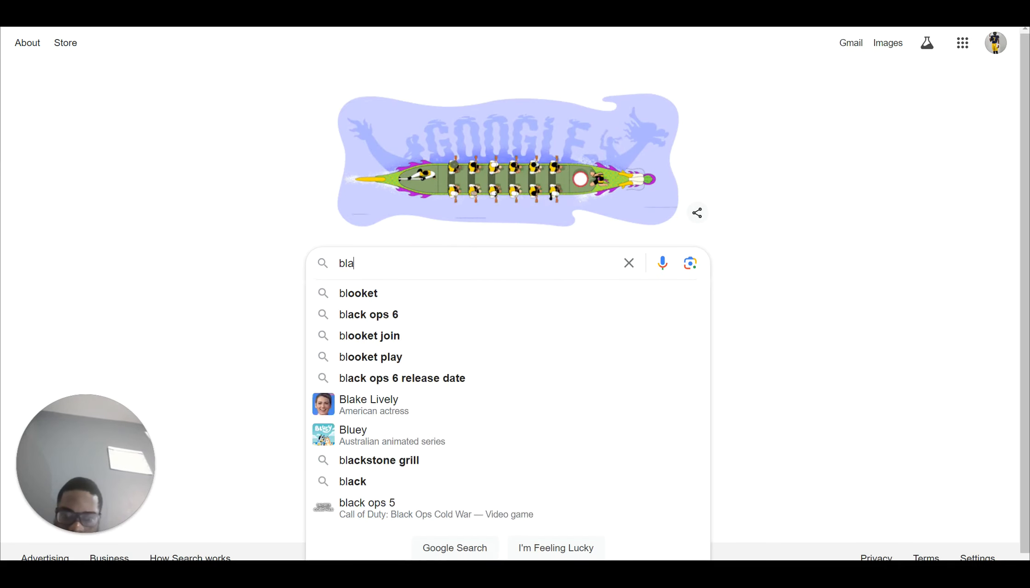
type("nd ai docs")
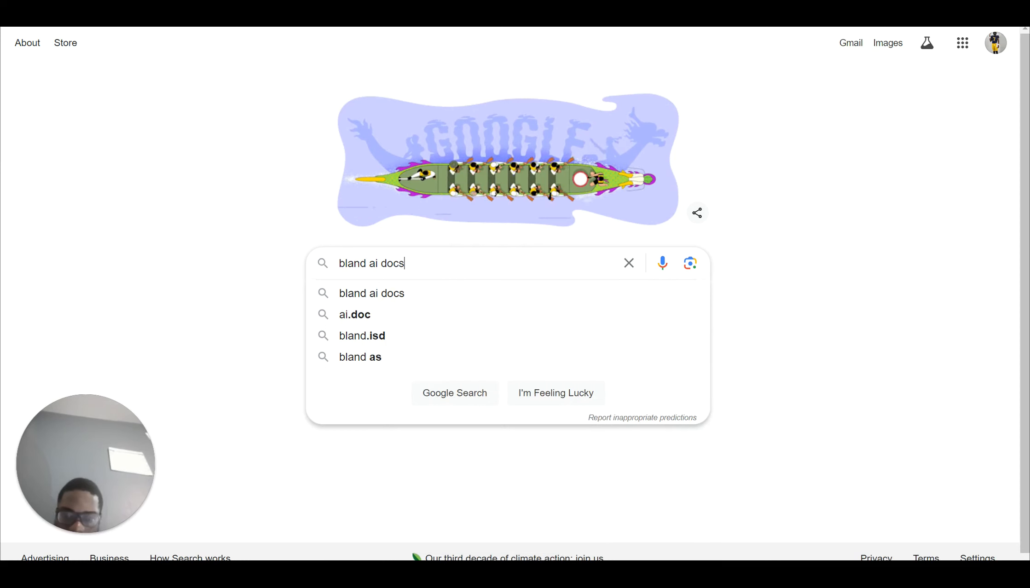
key("Return")
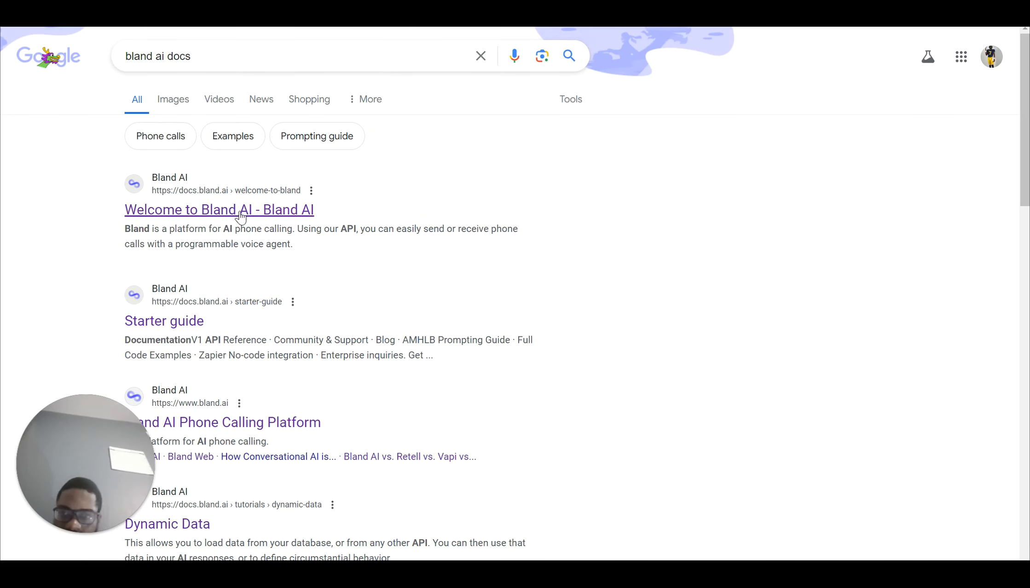
left_click(241, 212)
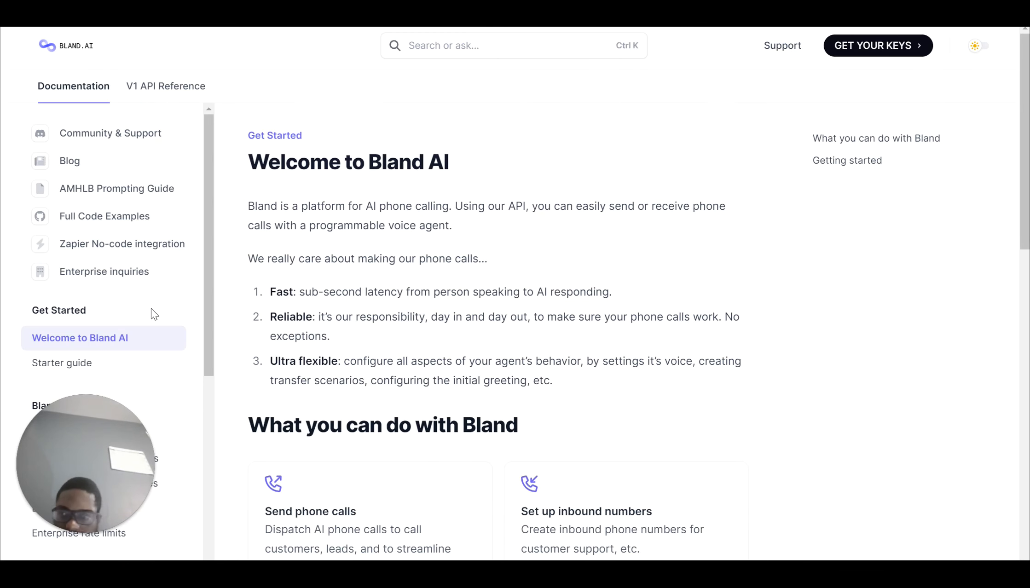
Open the Custom Tools guide and select the example's response block mapping $.success and $.stylist_name
scroll(153, 314, "down", 5)
scroll(152, 309, "down", 3)
left_click_drag(91, 413, 896, 486)
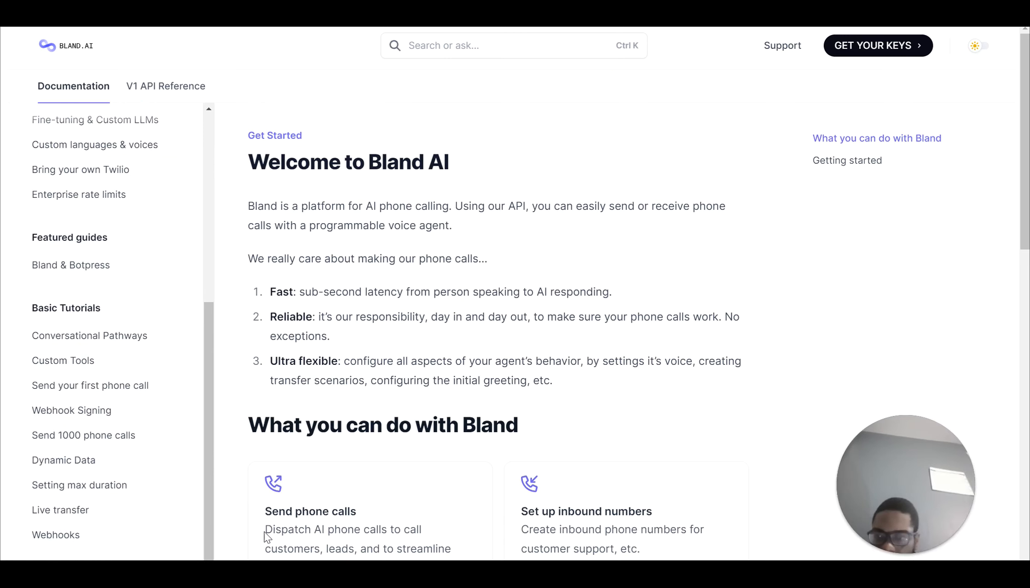
left_click(85, 361)
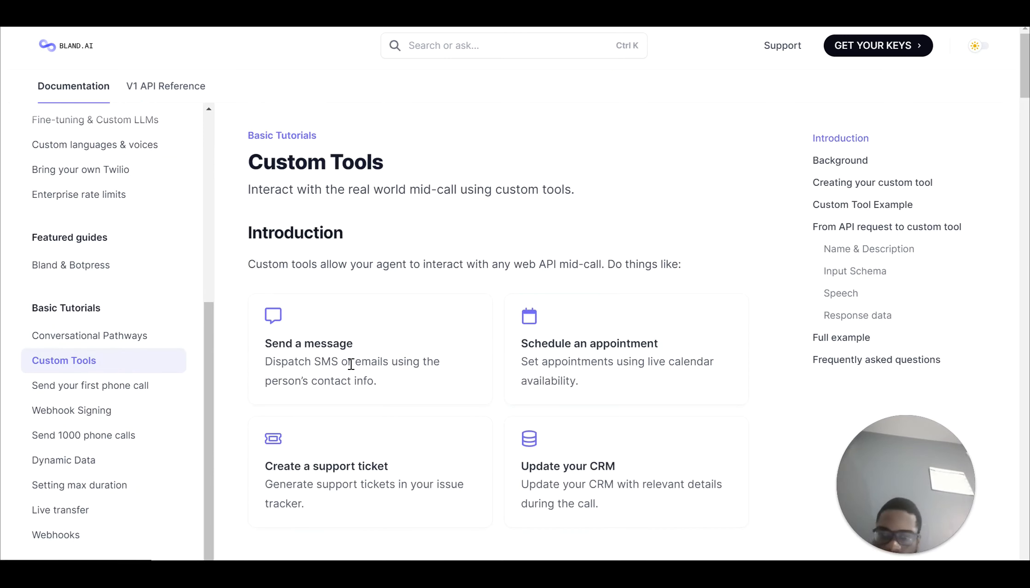
scroll(351, 369, "down", 5)
scroll(353, 368, "down", 15)
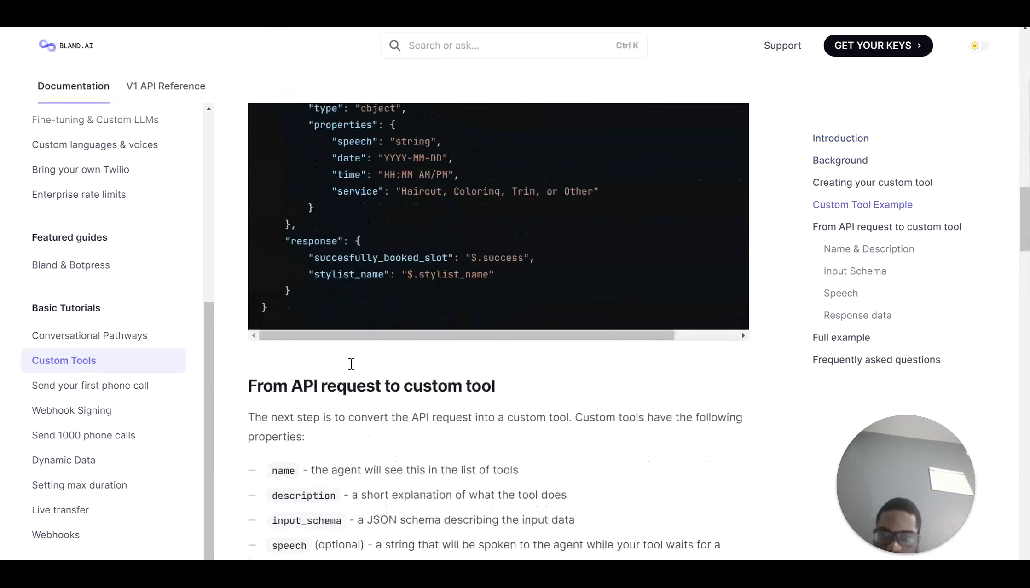
scroll(351, 368, "down", 1)
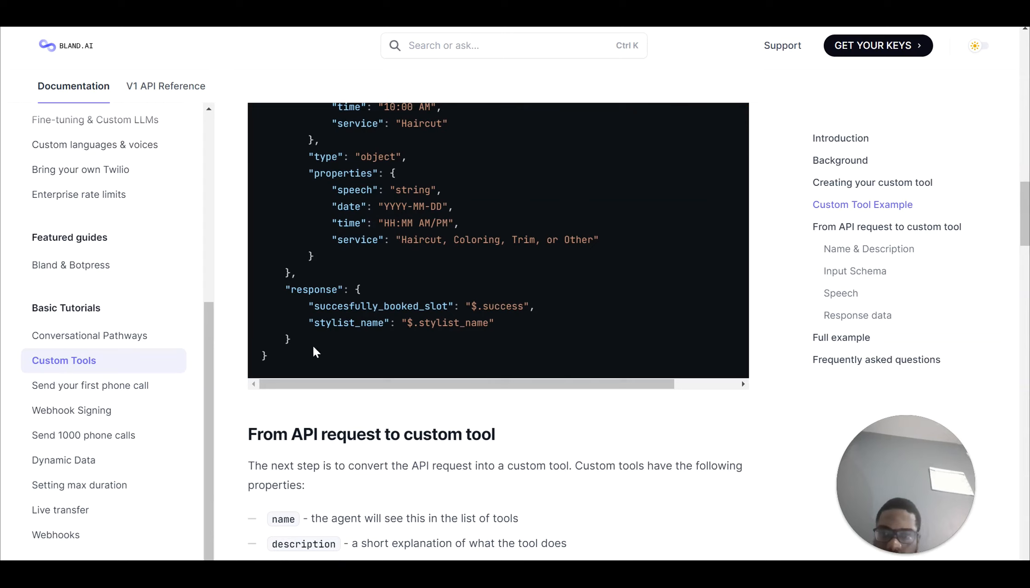
left_click_drag(313, 343, 281, 295)
key("ctrl+c")
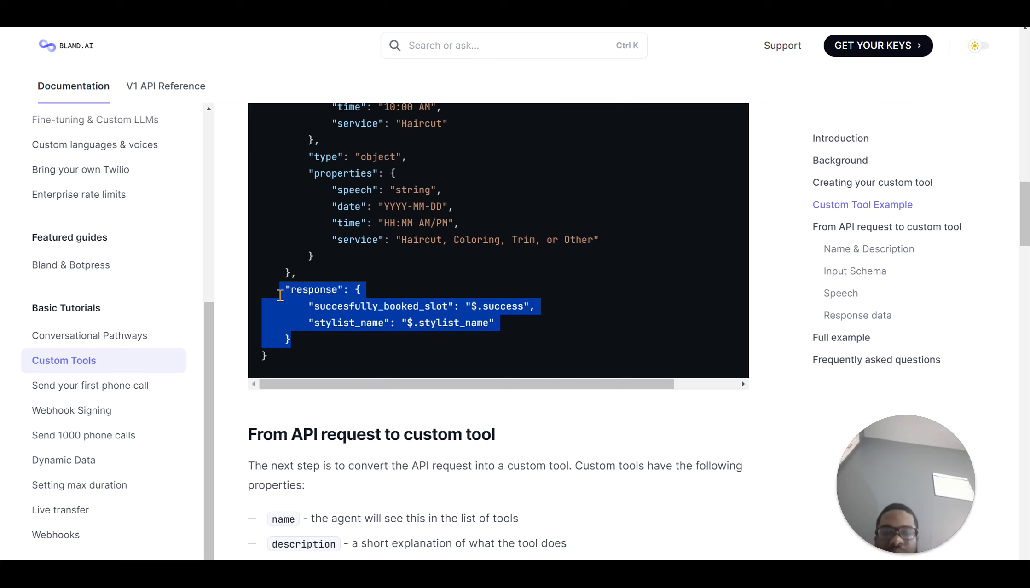
scroll(281, 297, "down", 2)
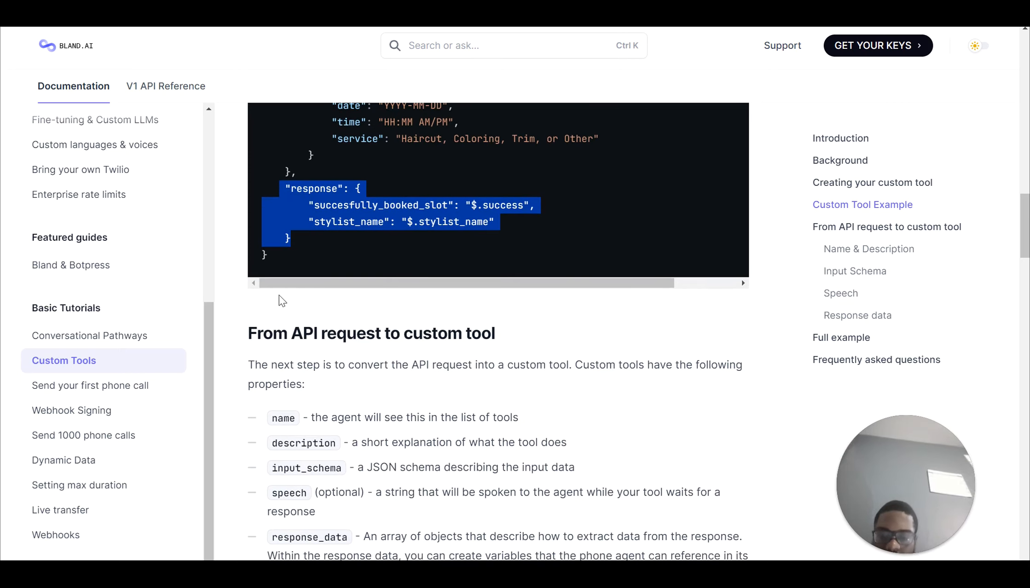
scroll(404, 406, "down", 4)
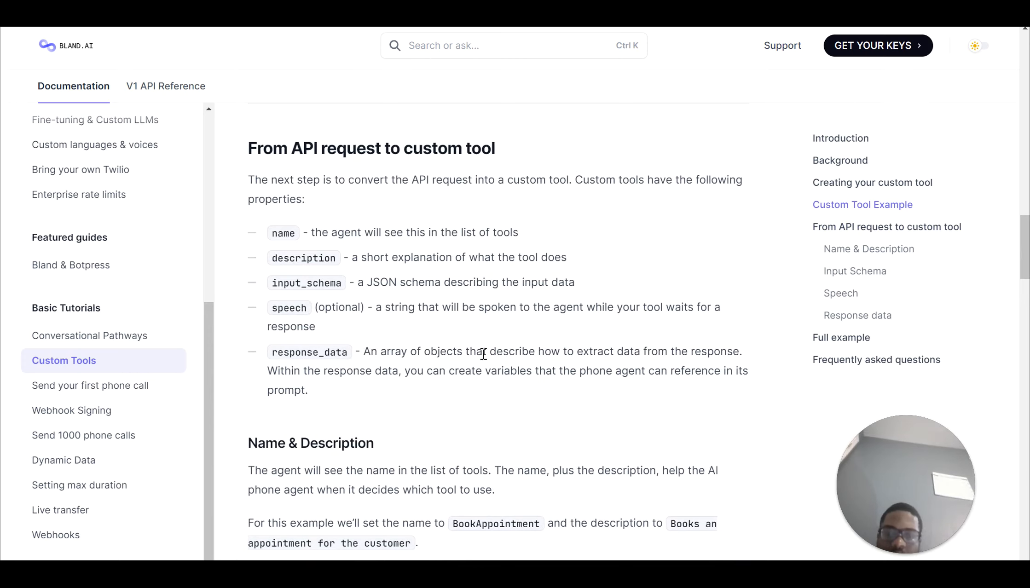
scroll(617, 305, "up", 7)
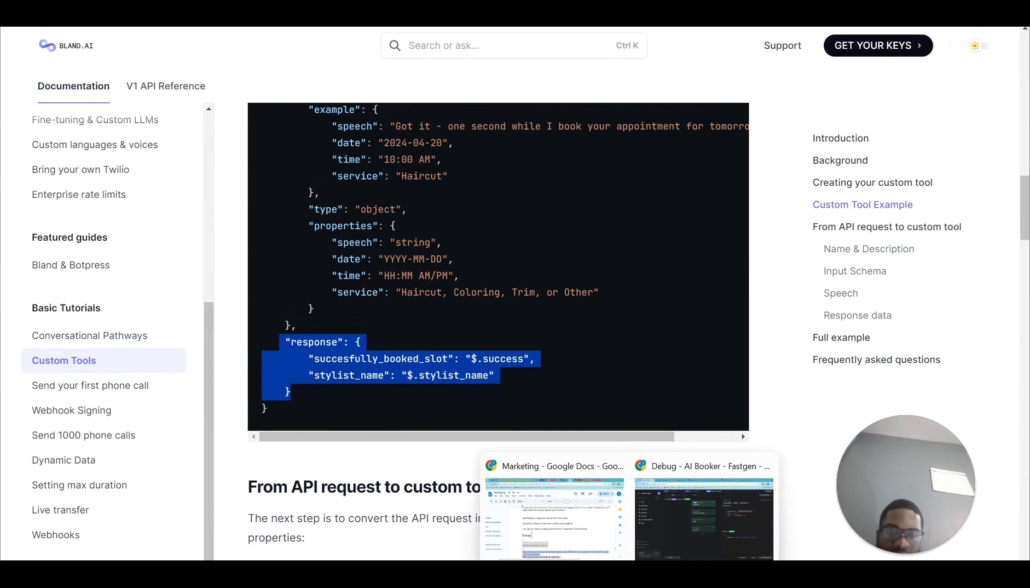
Check the "Response" key name in the AI Booker route's debug output, then return to bland-test.py
left_click(657, 502)
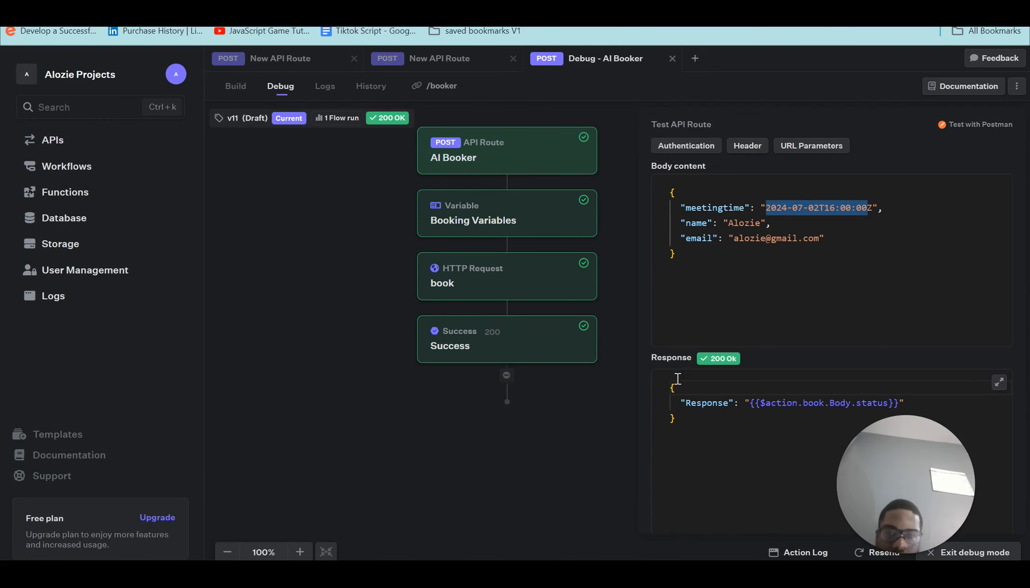
left_click_drag(682, 404, 697, 404)
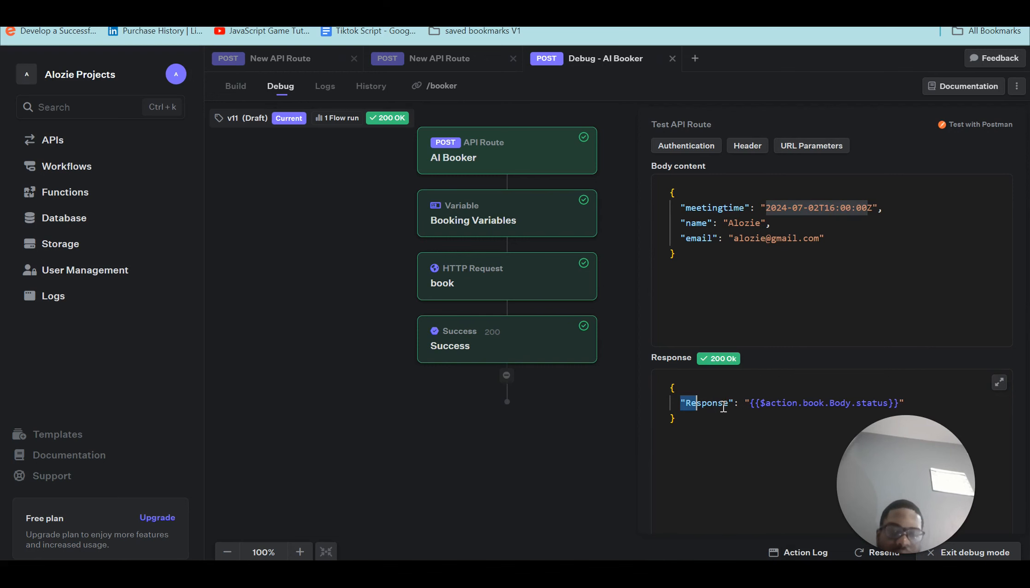
mouse_move(690, 573)
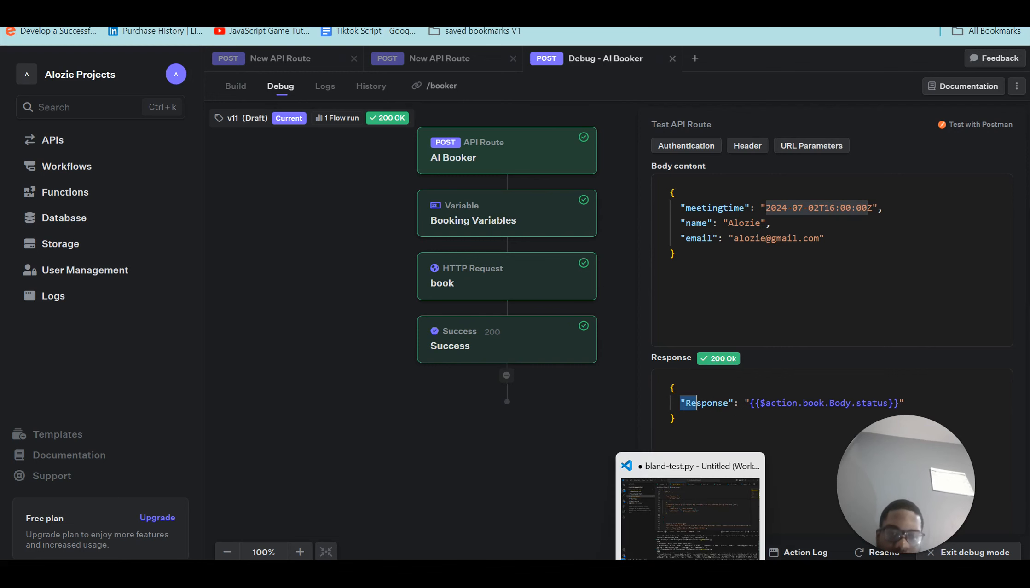
left_click(686, 543)
Edit the pasted response block to map only succesfully_booked to $.Response, and copy it
key("ctrl+v")
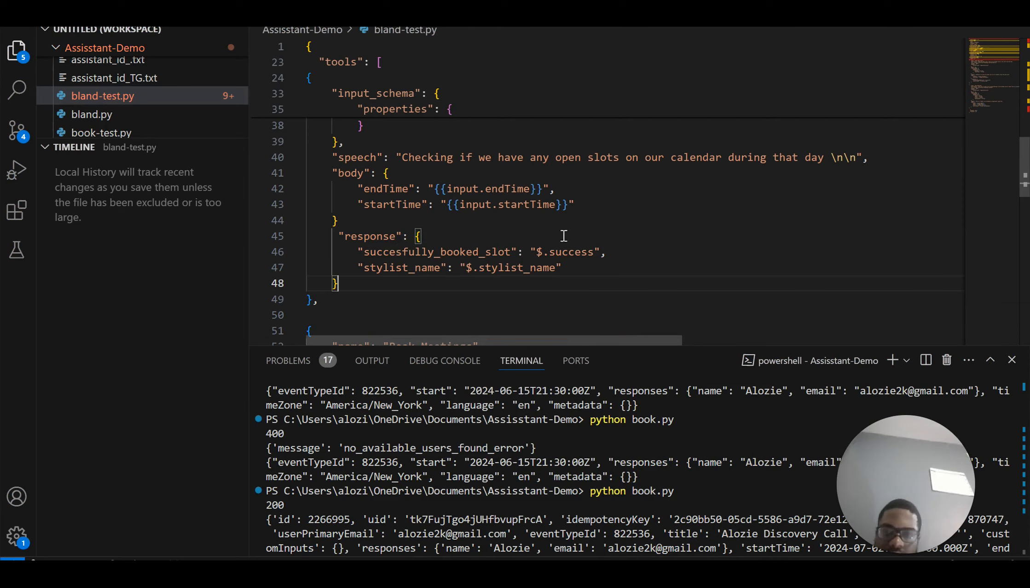
left_click_drag(572, 266, 337, 267)
key("BackSpace")
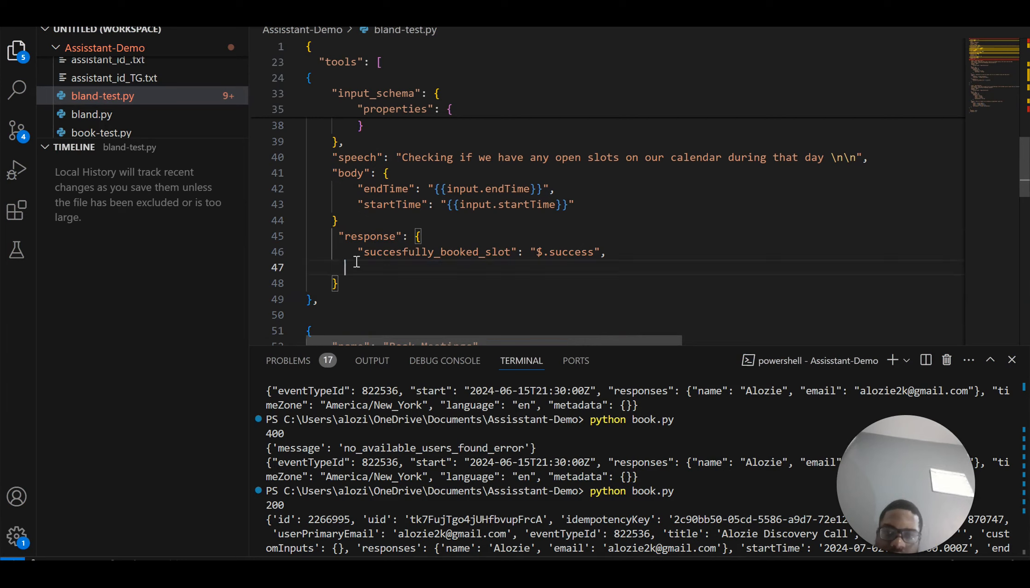
left_click(514, 249)
key("BackSpace")
key("BackSpace")
key("BackSpace")
key("BackSpace")
key("BackSpace")
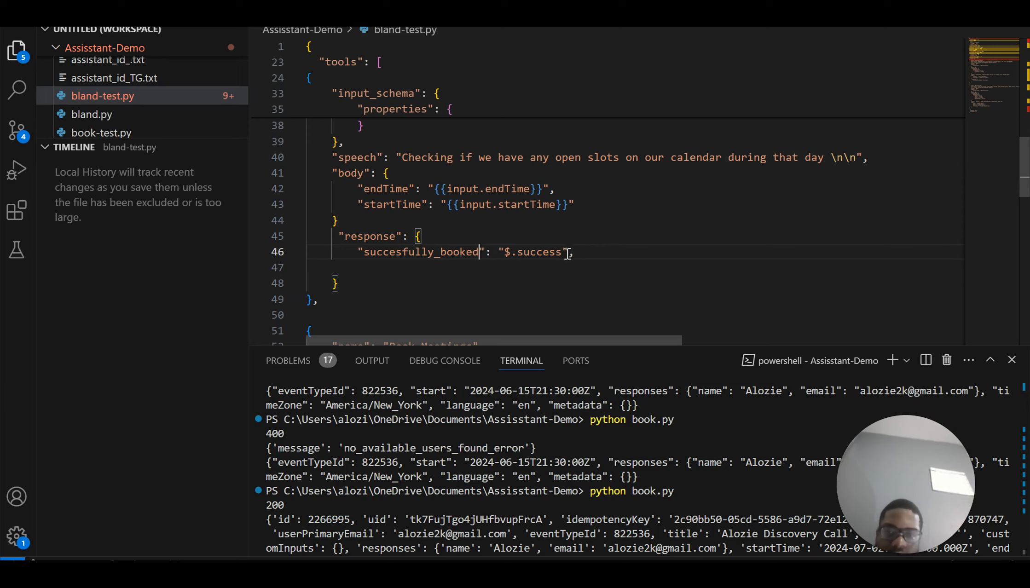
left_click(562, 252)
key("BackSpace")
key("BackSpace")
key("BackSpace")
key("BackSpace")
key("BackSpace")
key("BackSpace")
key("BackSpace")
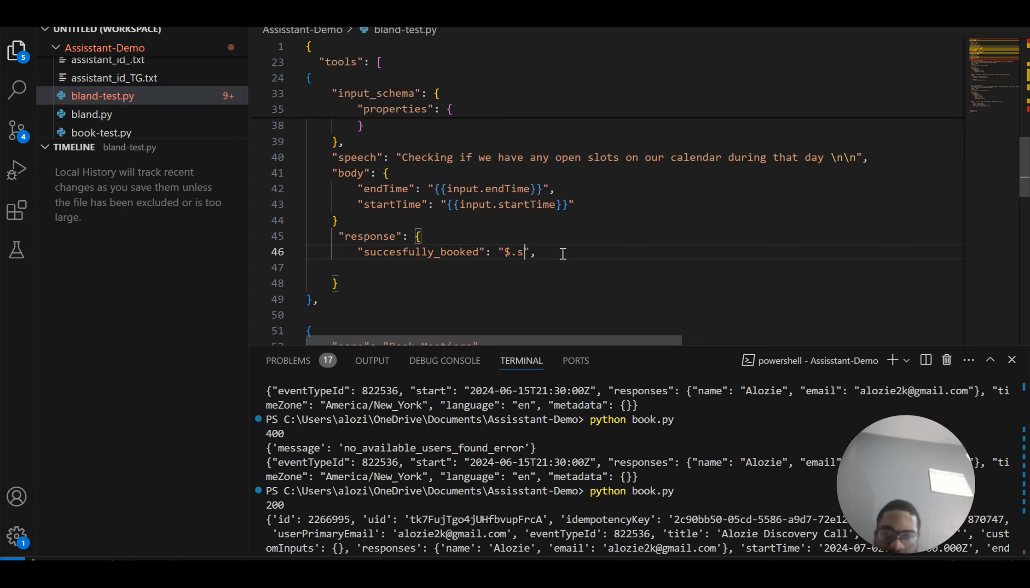
key("Caps_Lock")
type("R")
key("Caps_Lock")
type("esponse")
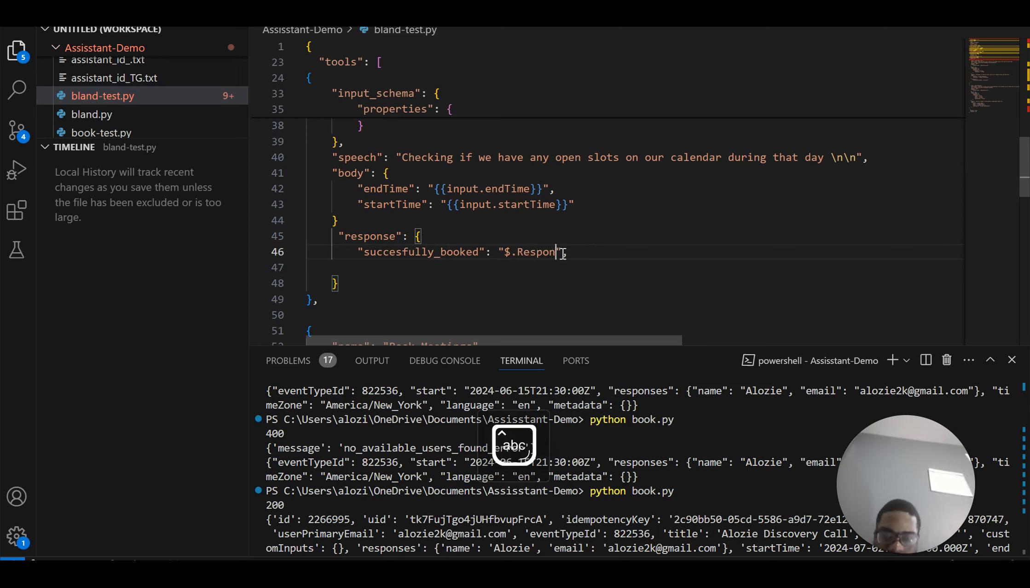
left_click_drag(396, 285, 332, 237)
key("ctrl+c")
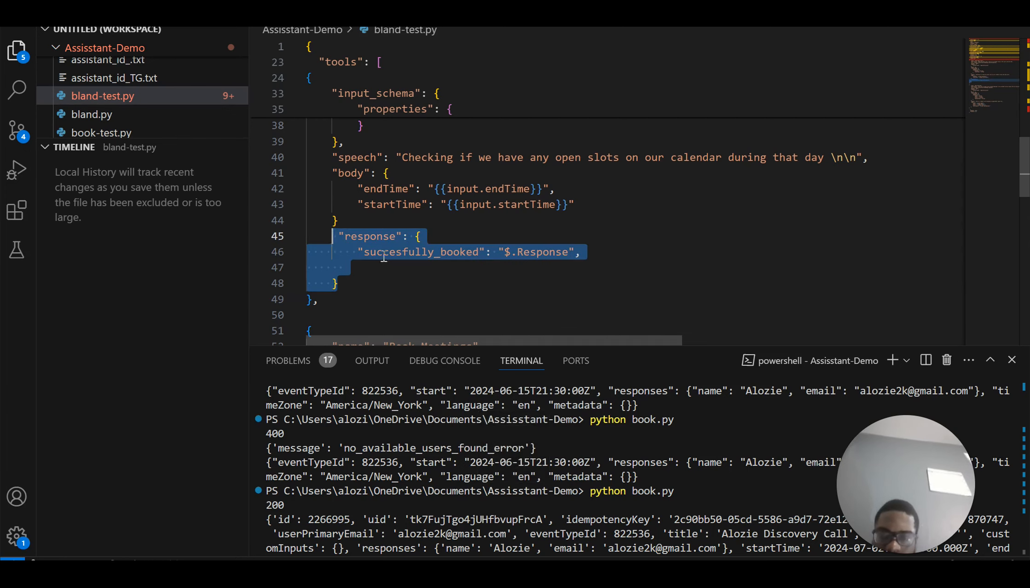
Add a comma after the Book Meetings body block and paste the response block below it
scroll(417, 267, "down", 2)
scroll(417, 267, "down", 8)
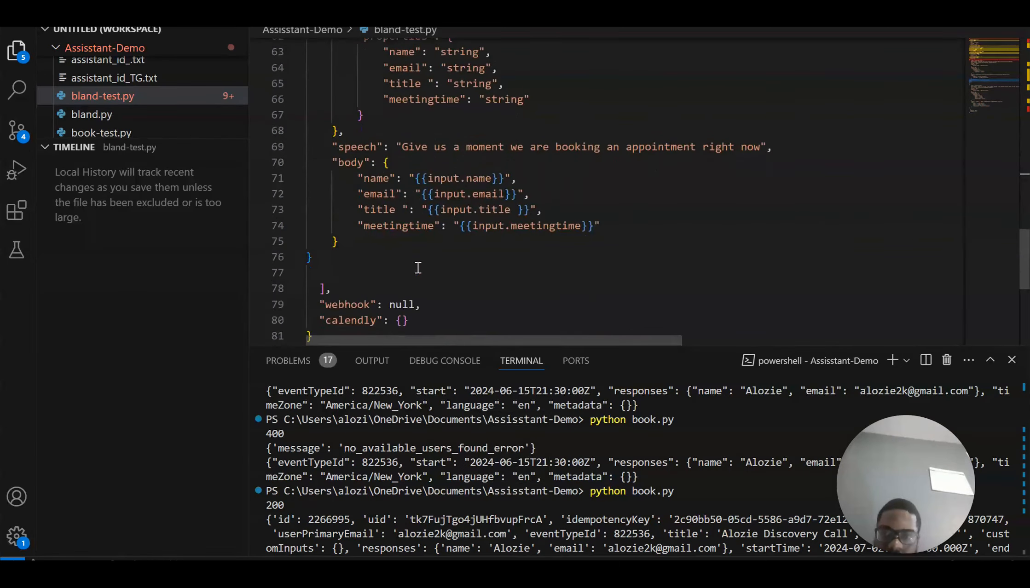
left_click(353, 159)
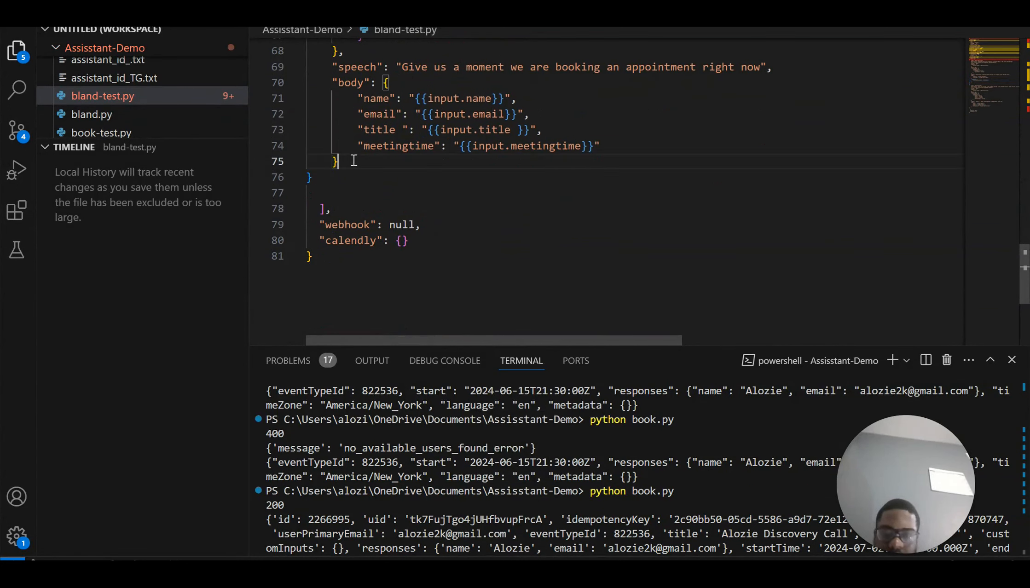
type(",")
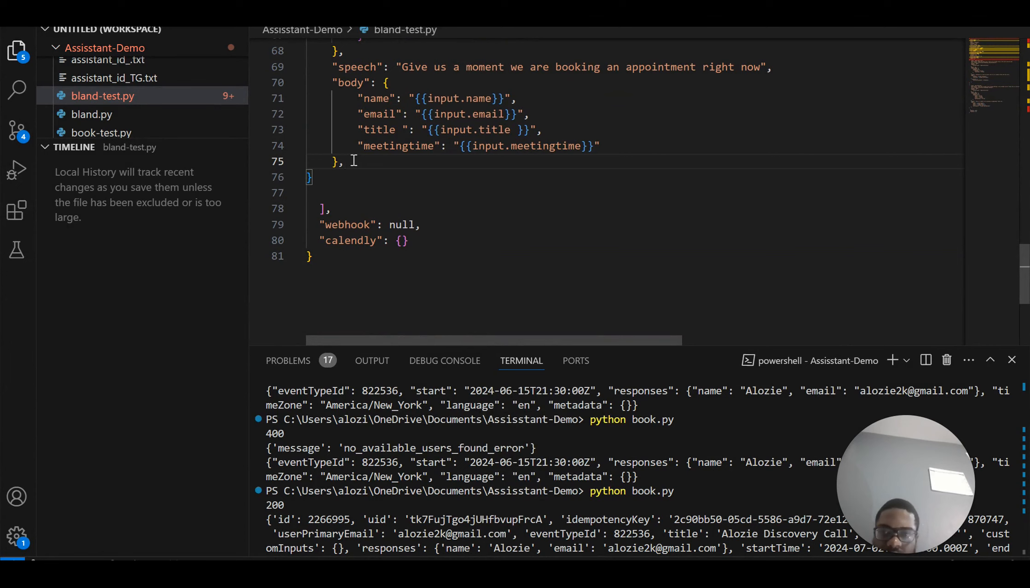
key("BackSpace")
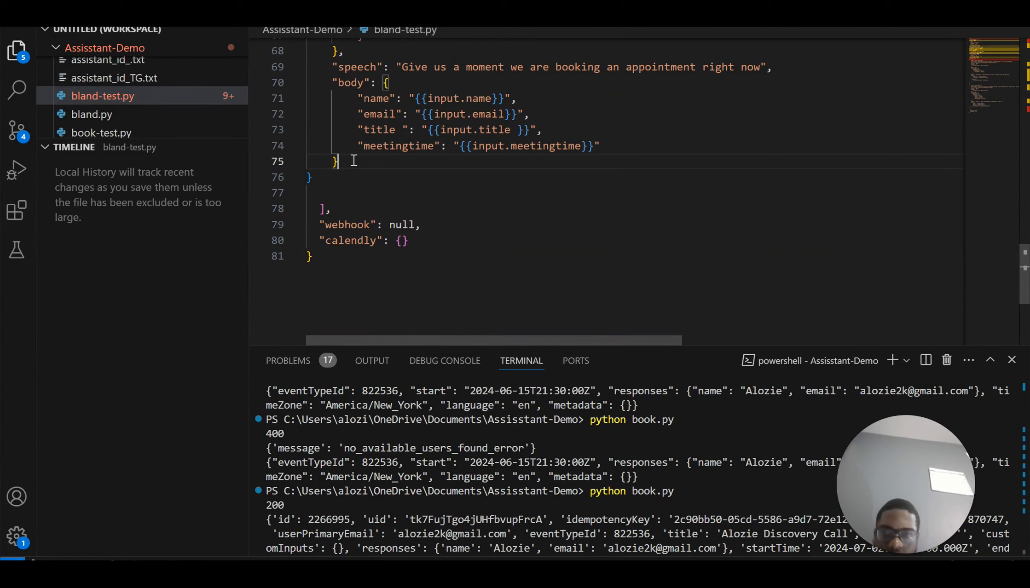
type(",")
key("Return")
key("ctrl+v")
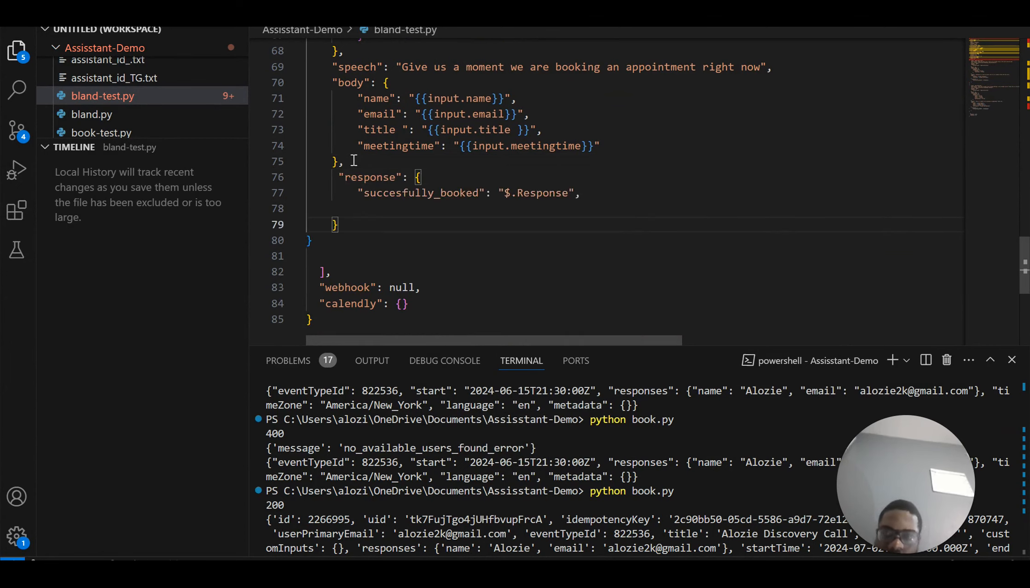
scroll(485, 170, "up", 8)
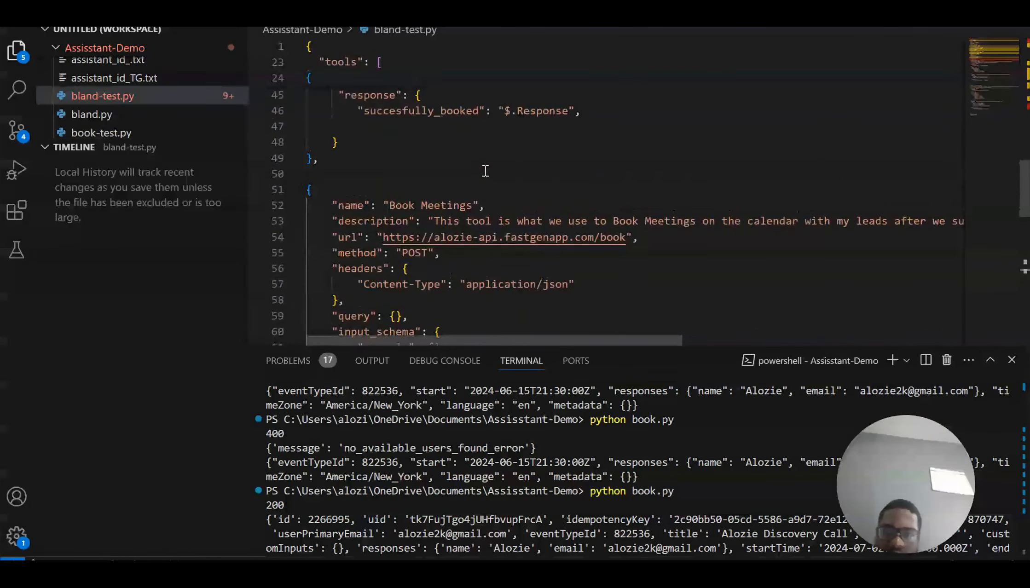
scroll(485, 171, "up", 12)
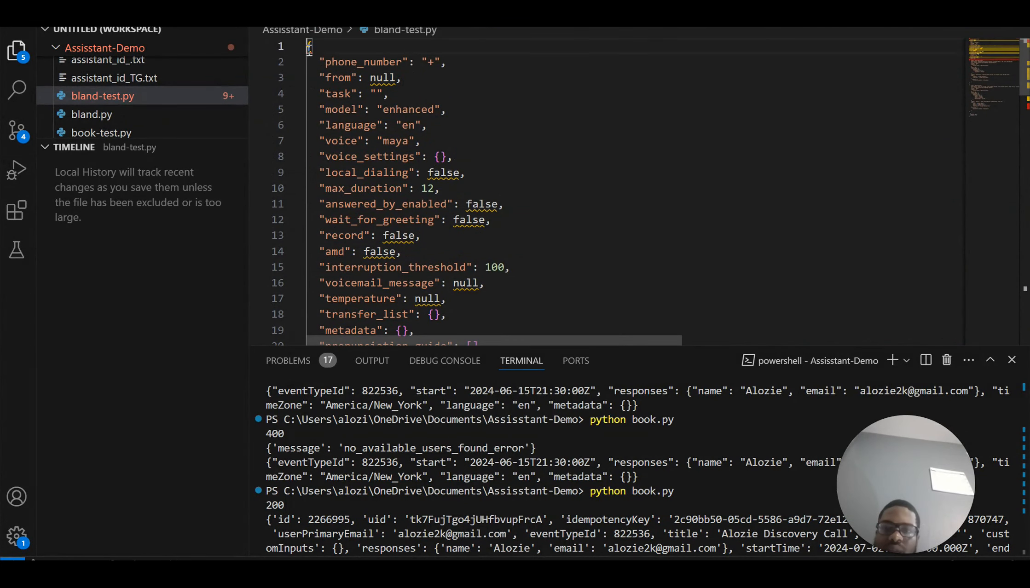
scroll(485, 184, "down", 20)
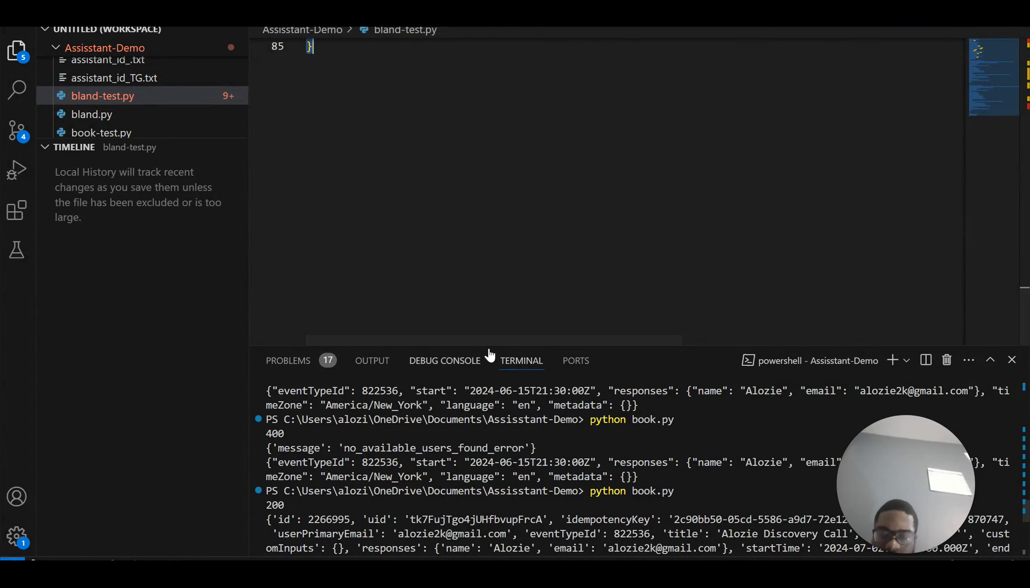
mouse_move(660, 573)
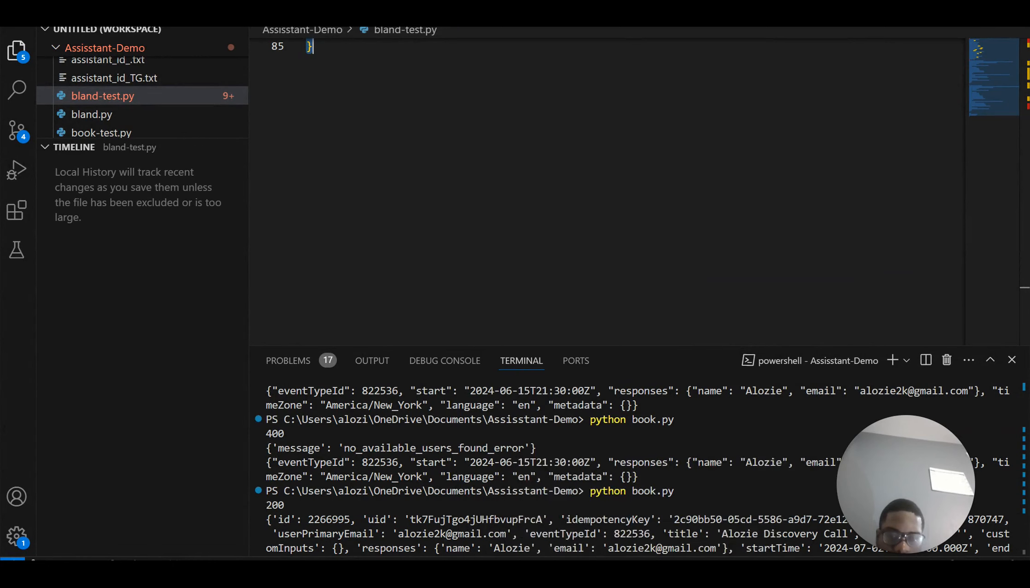
left_click(677, 511)
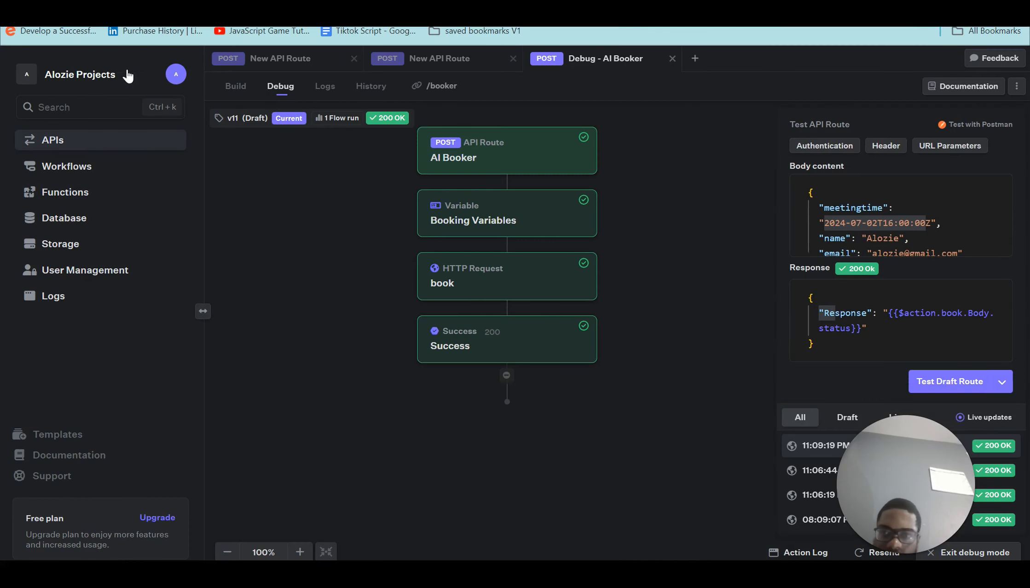
Open the bland route from APIs and expand its Bland Send Call request node
left_click(254, 61)
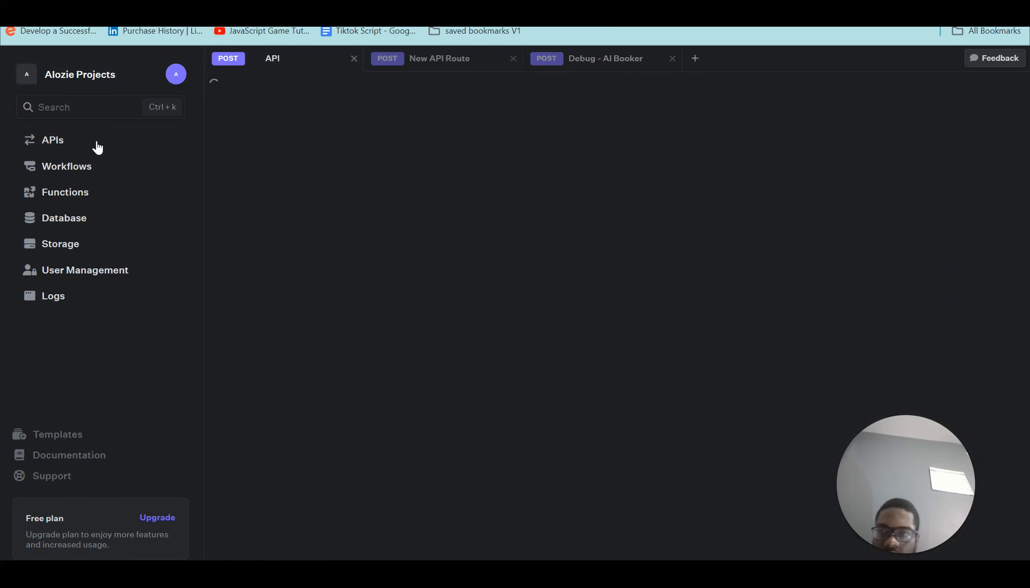
left_click(53, 139)
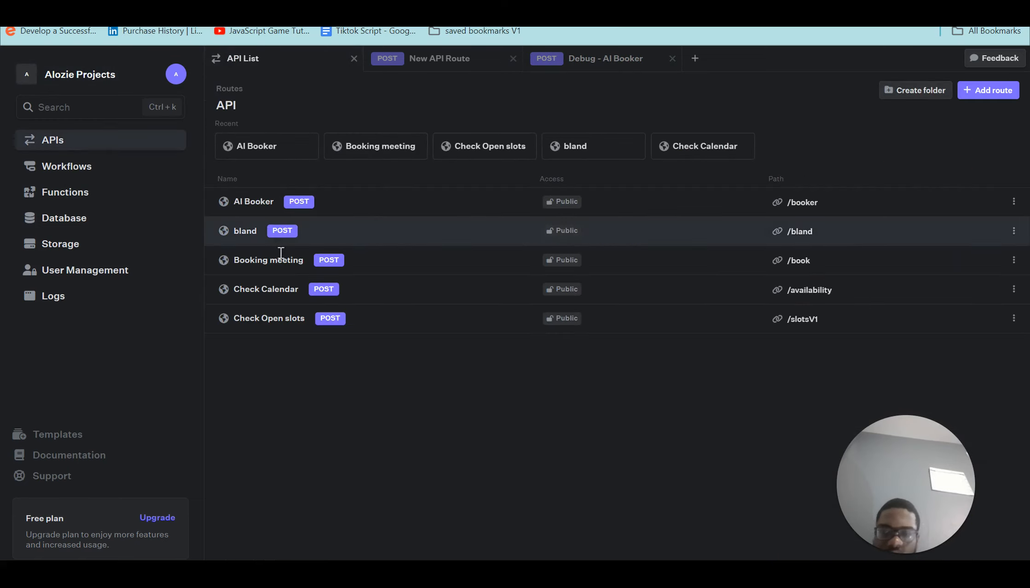
left_click(317, 230)
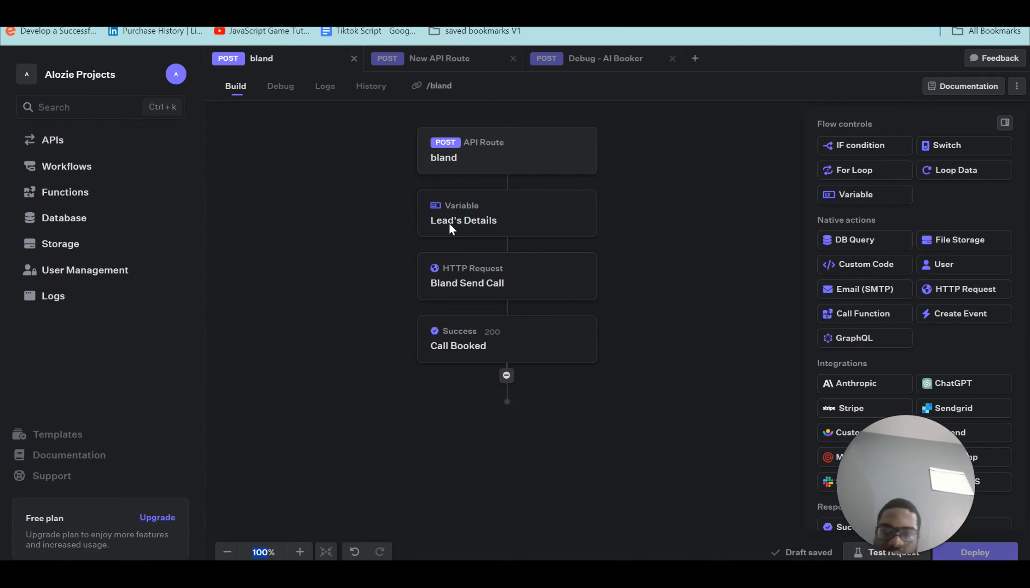
left_click(497, 281)
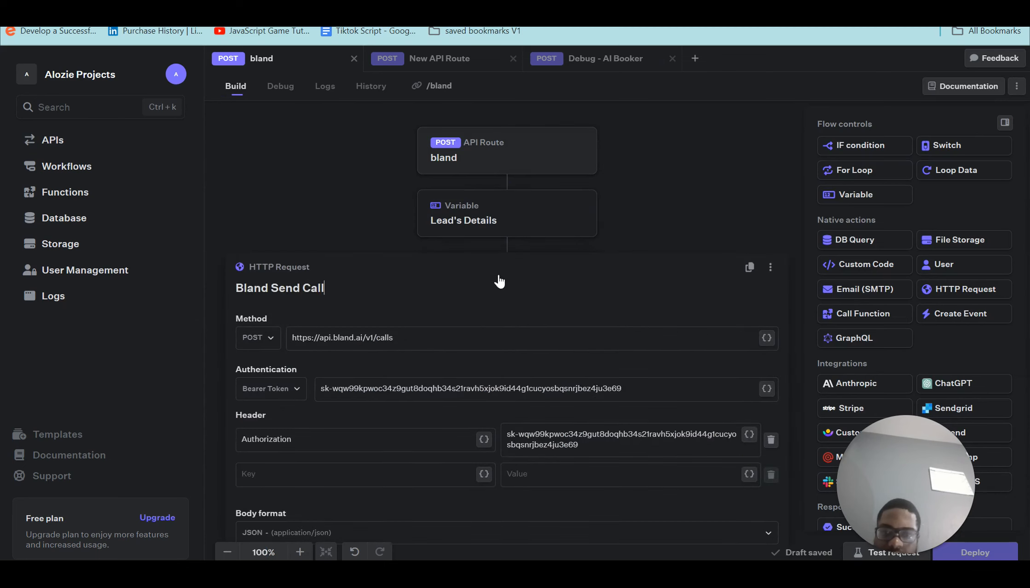
scroll(511, 401, "down", 5)
scroll(511, 402, "down", 3)
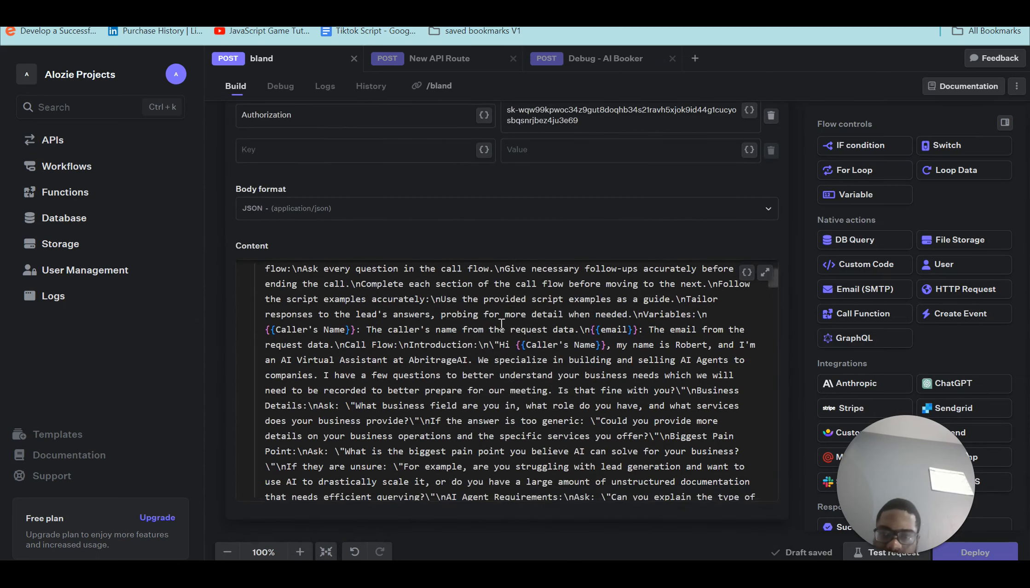
scroll(501, 322, "up", 1)
scroll(436, 323, "up", 1)
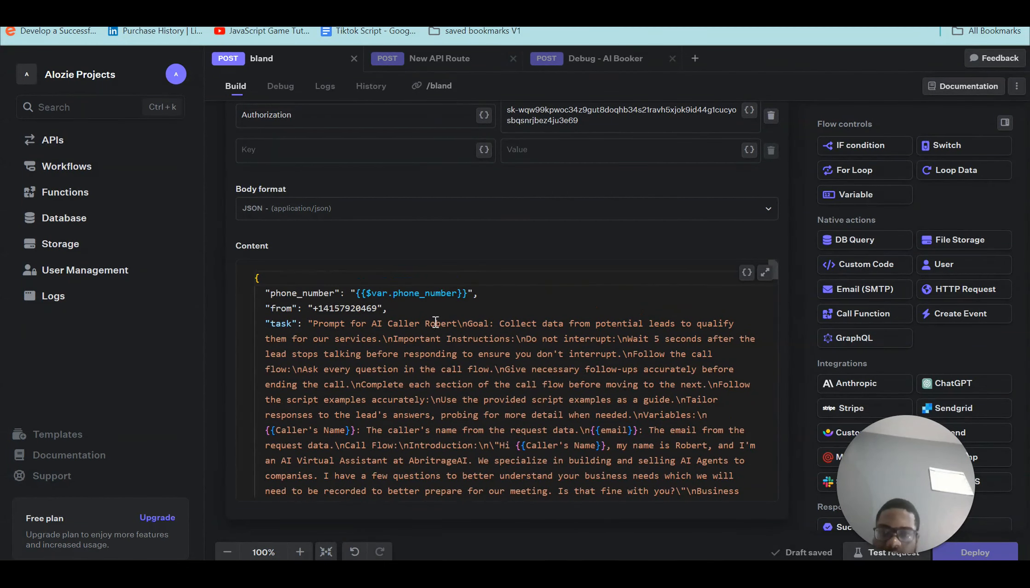
scroll(433, 456, "down", 10)
scroll(432, 449, "down", 15)
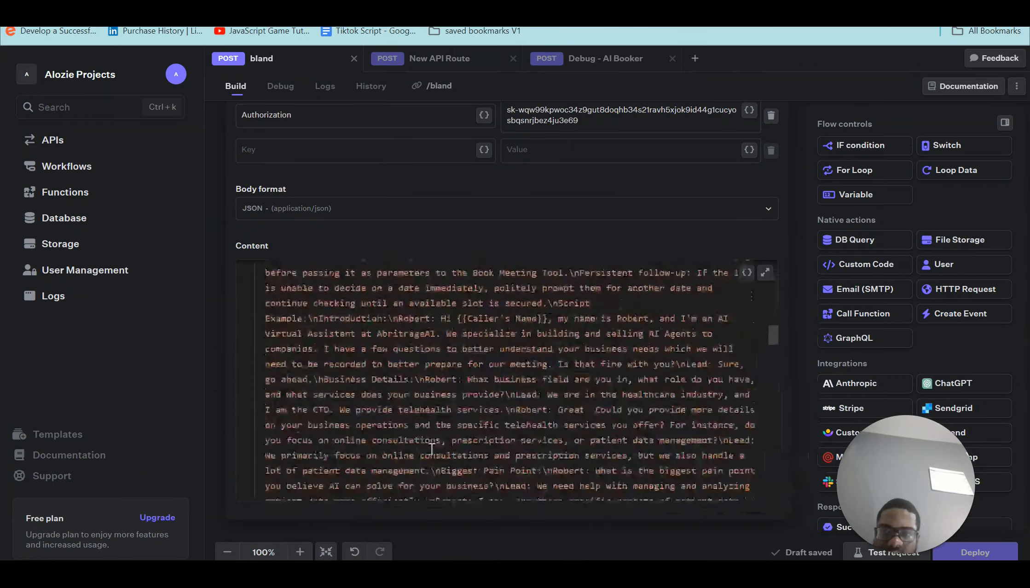
scroll(432, 449, "down", 5)
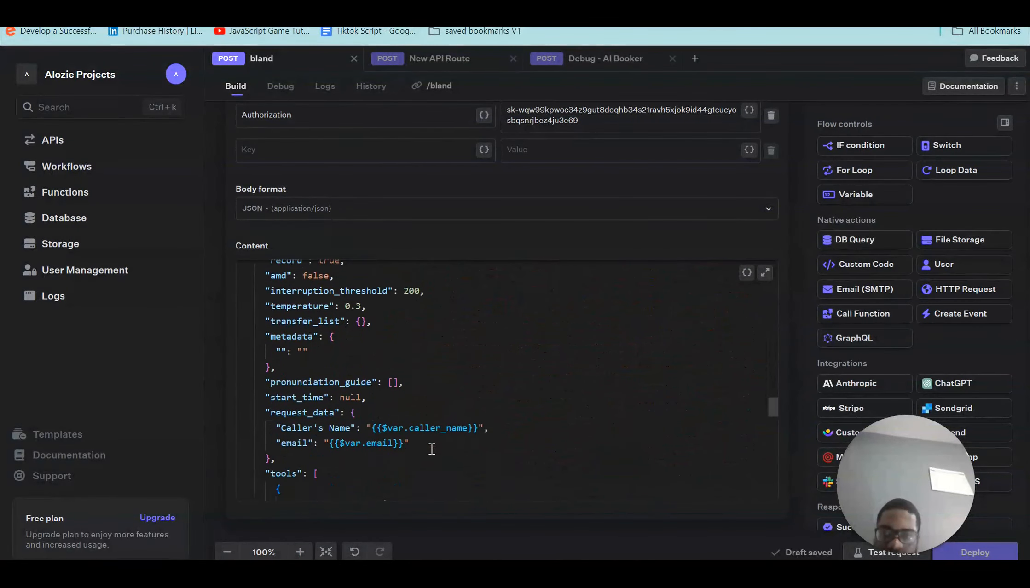
scroll(432, 449, "down", 12)
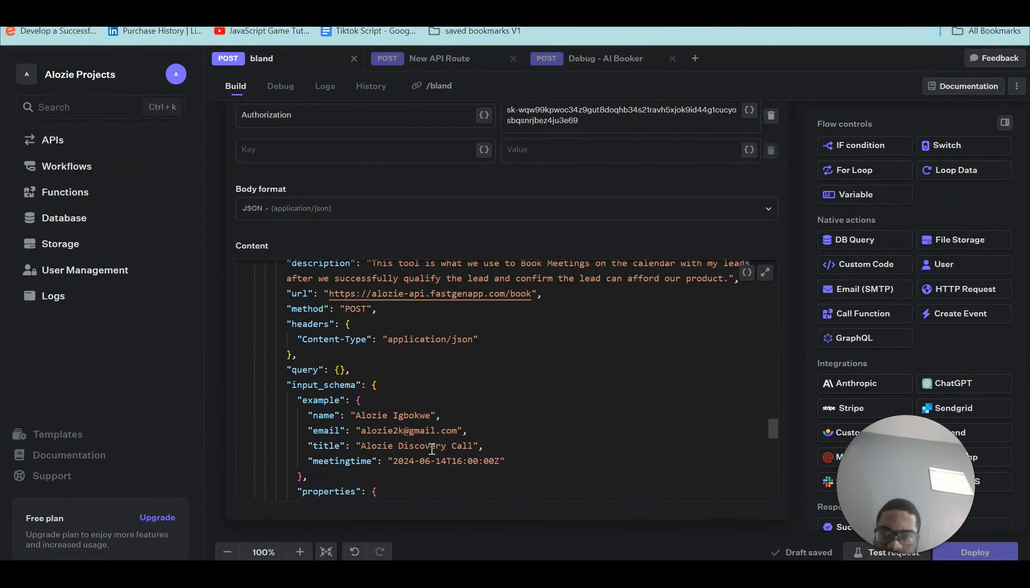
scroll(431, 449, "down", 5)
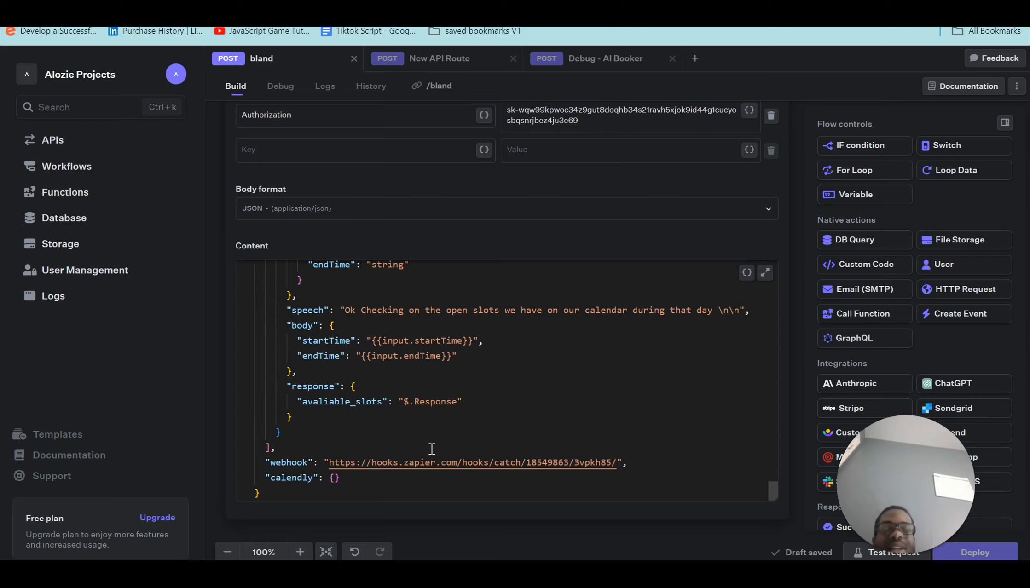
scroll(432, 449, "up", 4)
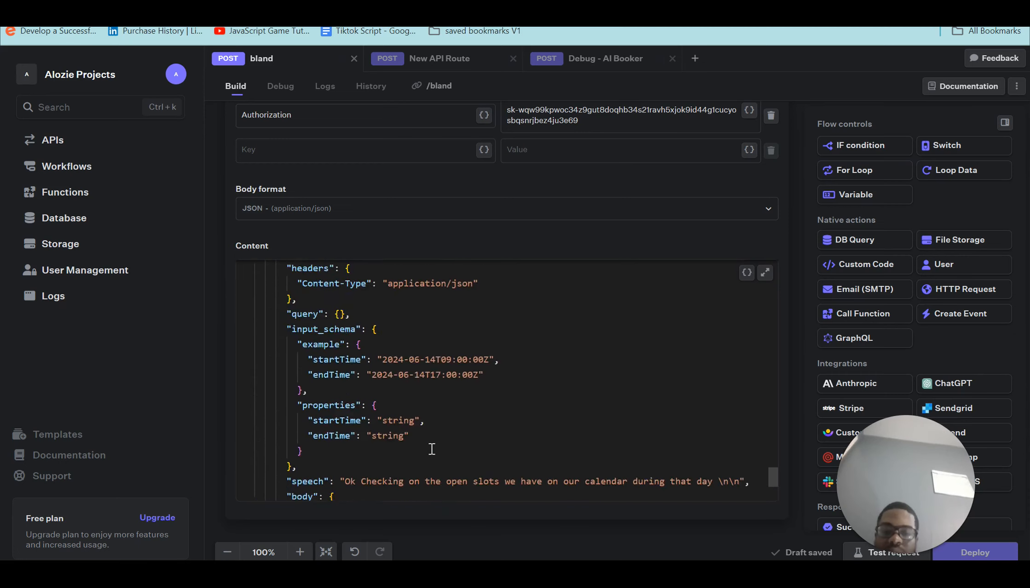
scroll(432, 449, "up", 12)
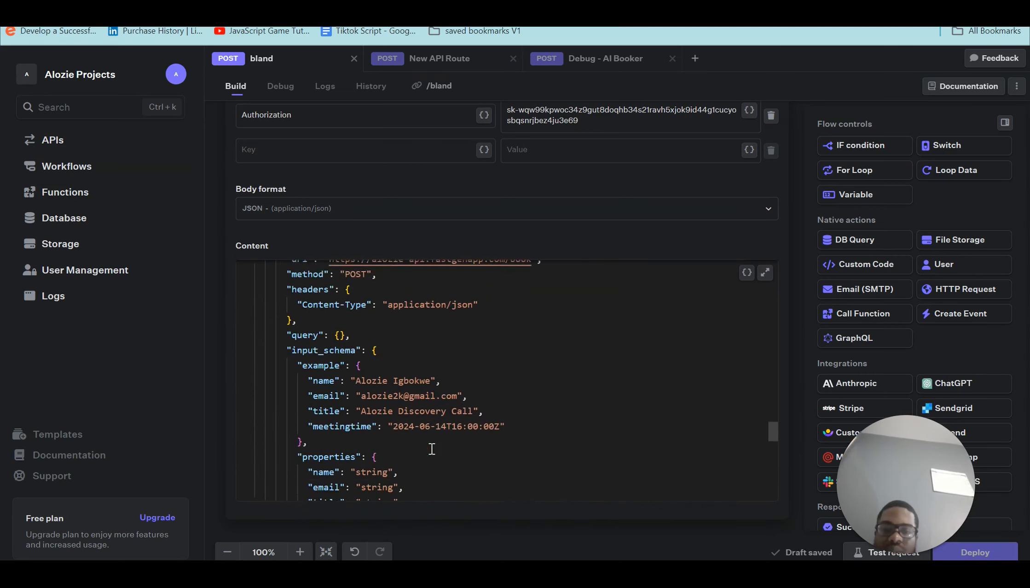
scroll(432, 449, "up", 15)
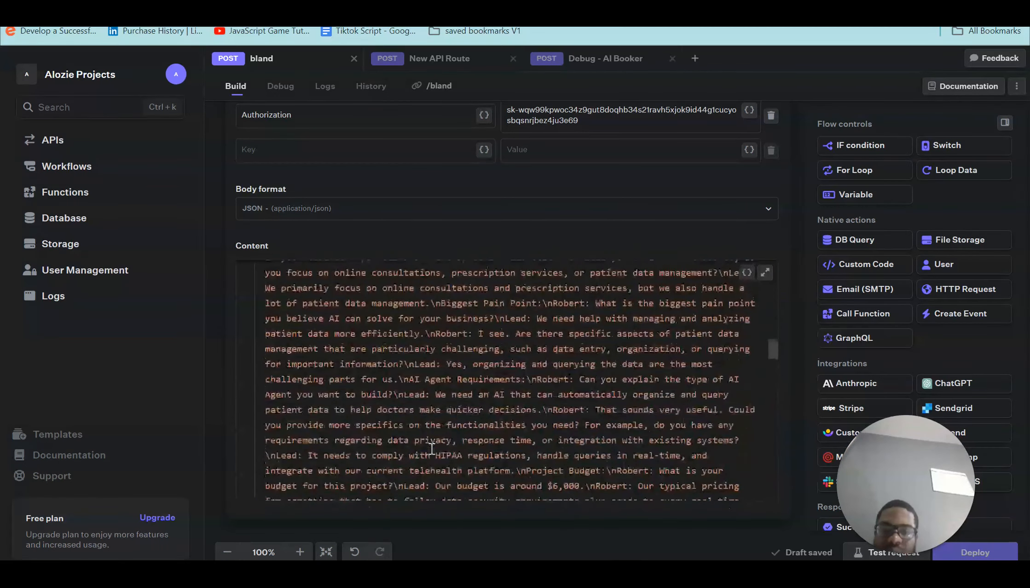
scroll(432, 449, "up", 15)
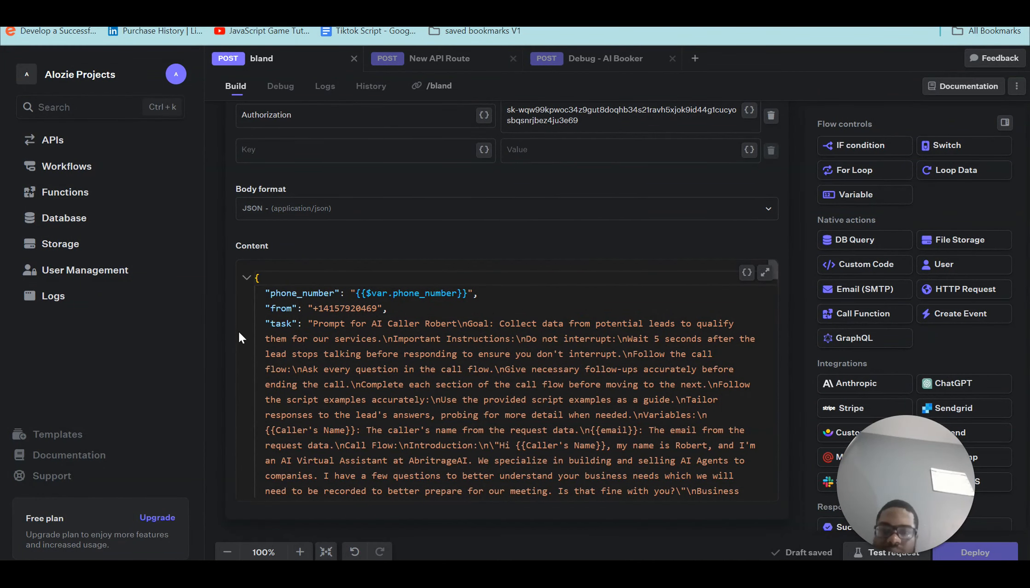
scroll(350, 242, "up", 4)
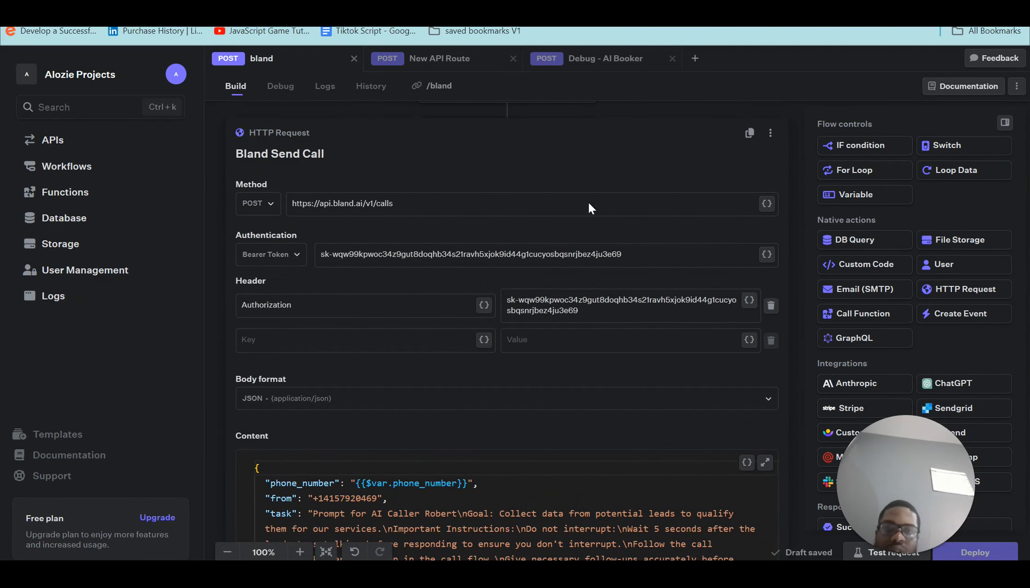
Copy the API key from Bland AI's account settings and return to Fastgen's Bland Send Call request
left_click(614, 507)
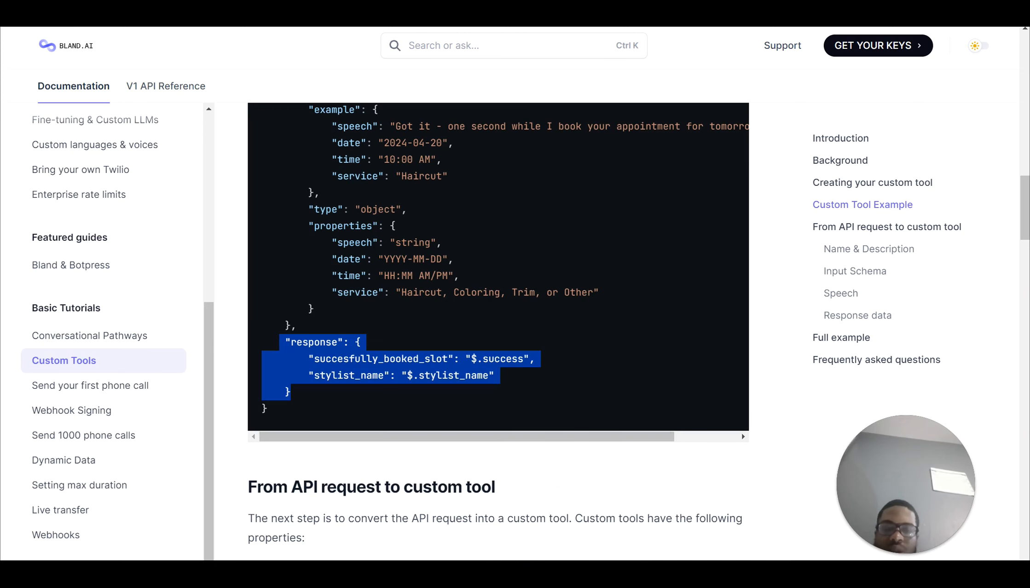
key("alt+Tab")
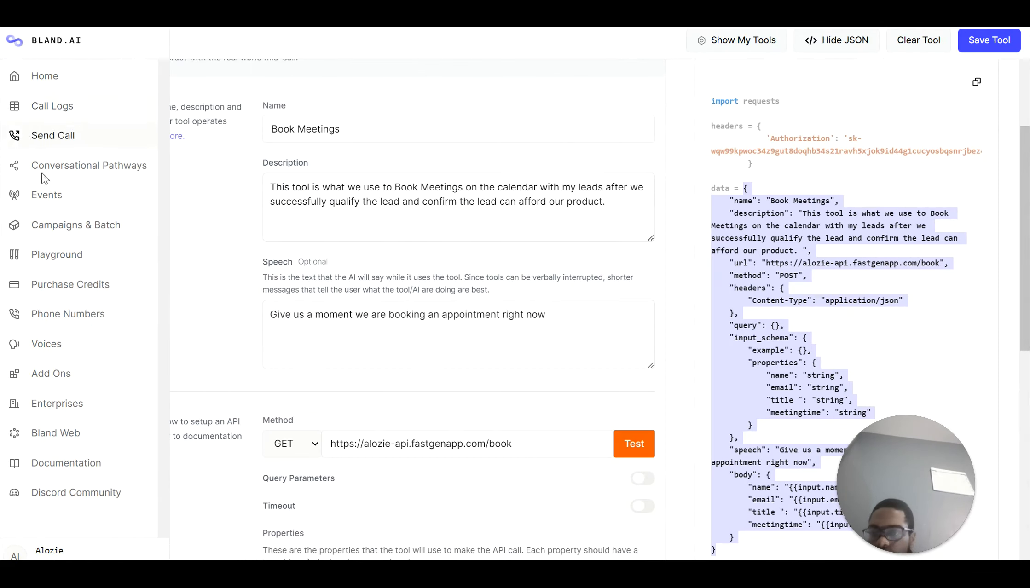
left_click(21, 556)
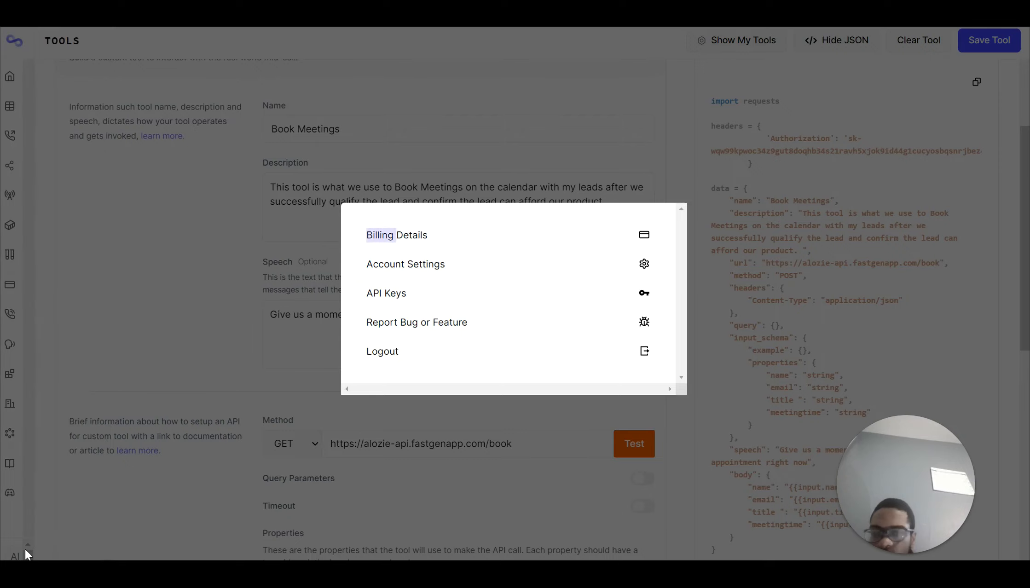
left_click(286, 279)
left_click(18, 555)
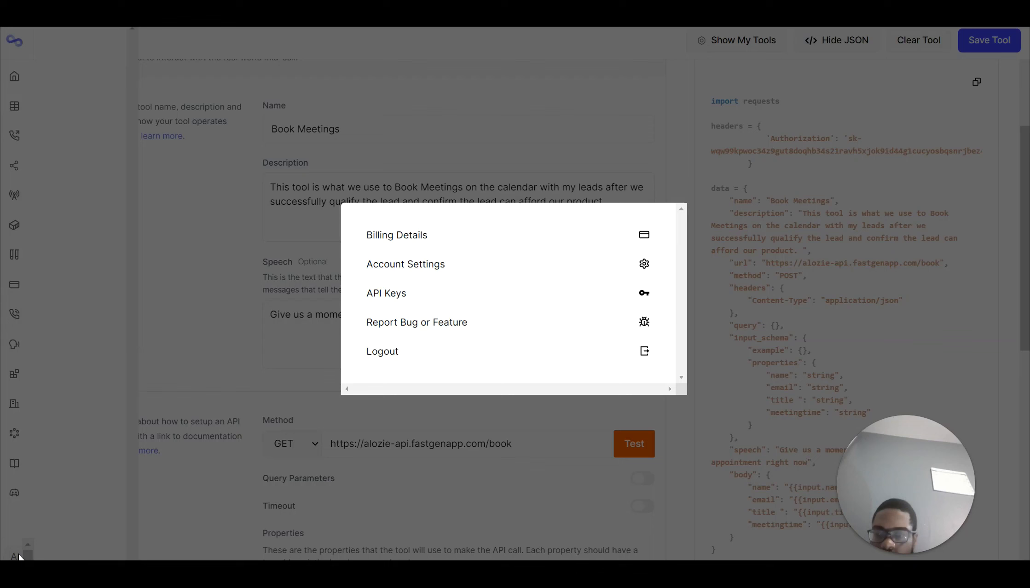
left_click(417, 292)
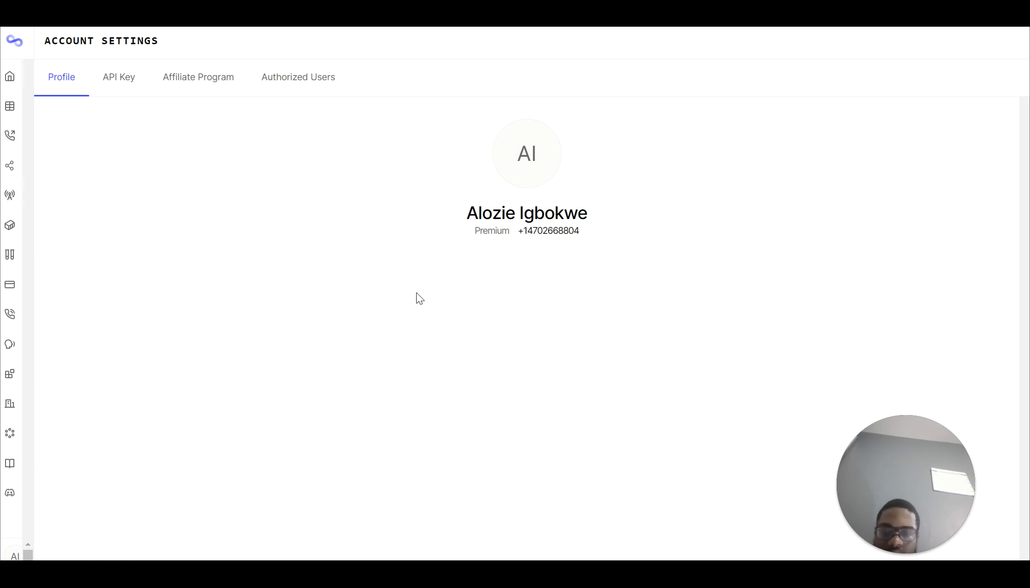
left_click(124, 79)
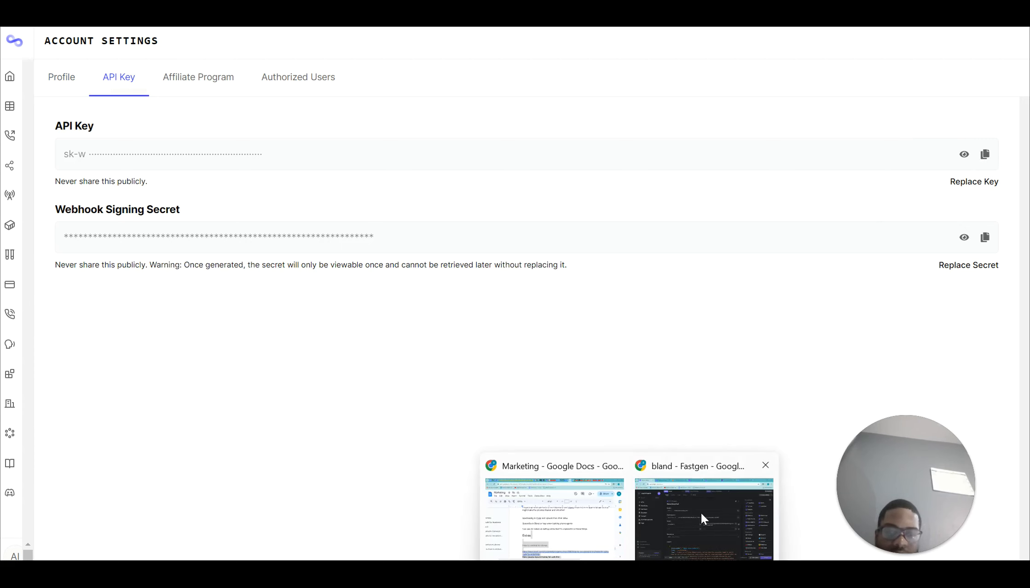
left_click(702, 516)
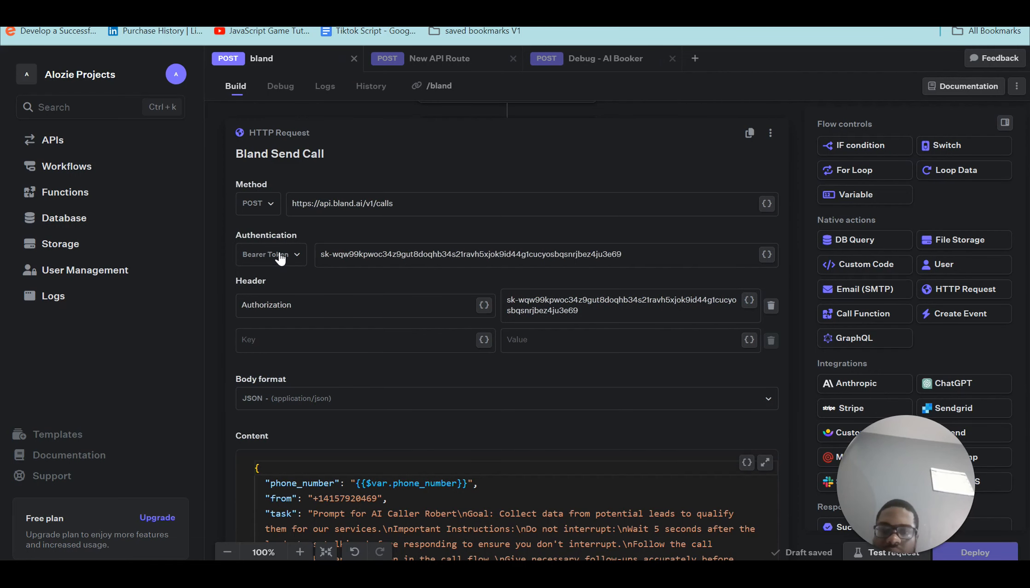
Delete the bearer token so the Bland Send Call request uses No Authentication
scroll(358, 206, "up", 1)
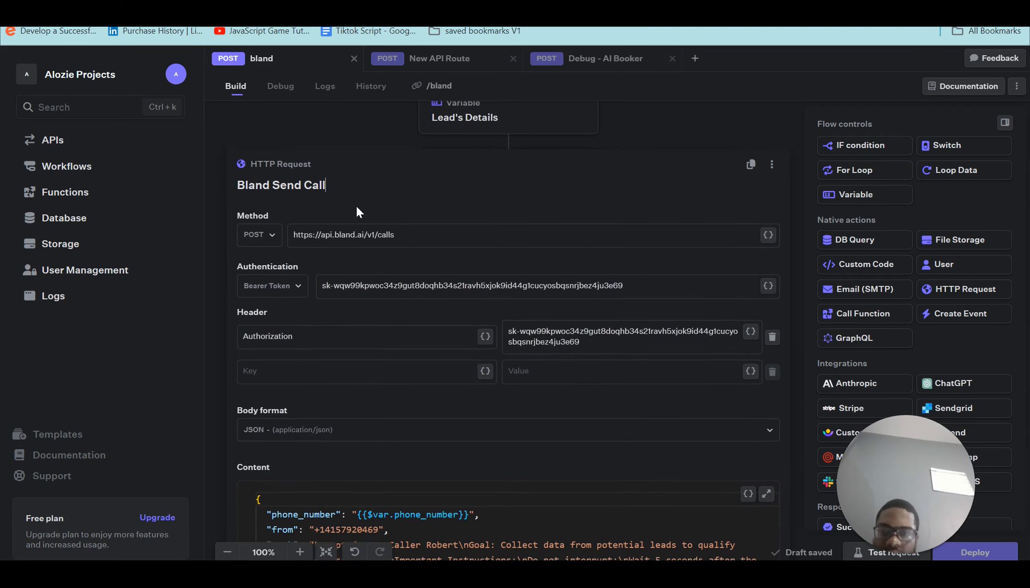
scroll(357, 208, "up", 1)
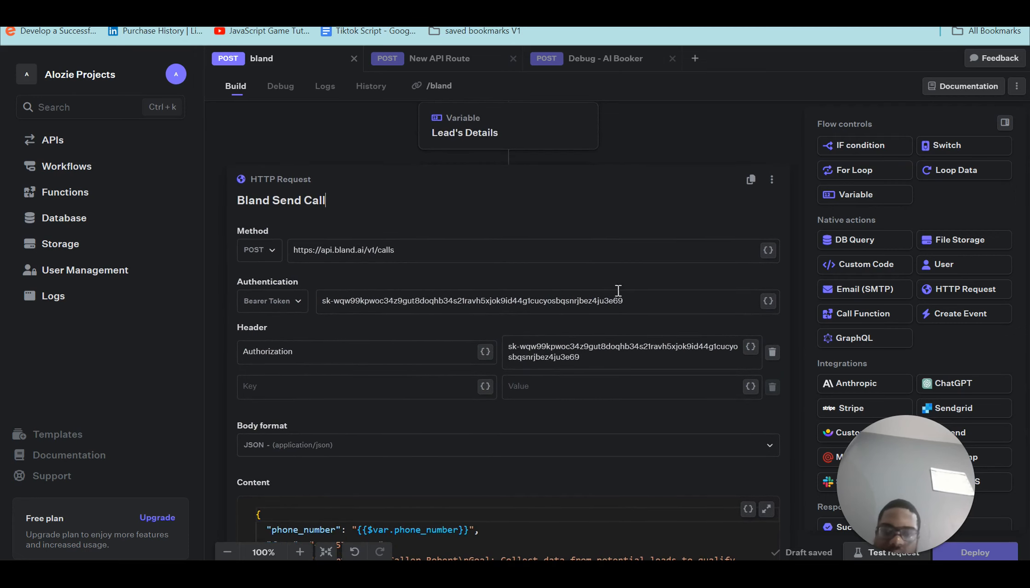
left_click_drag(633, 303, 318, 304)
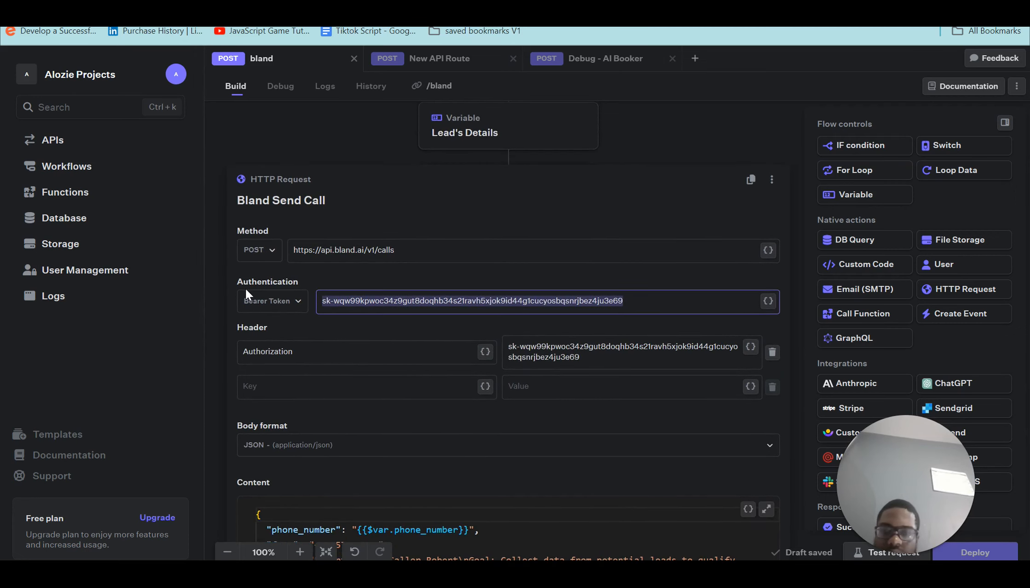
key("BackSpace")
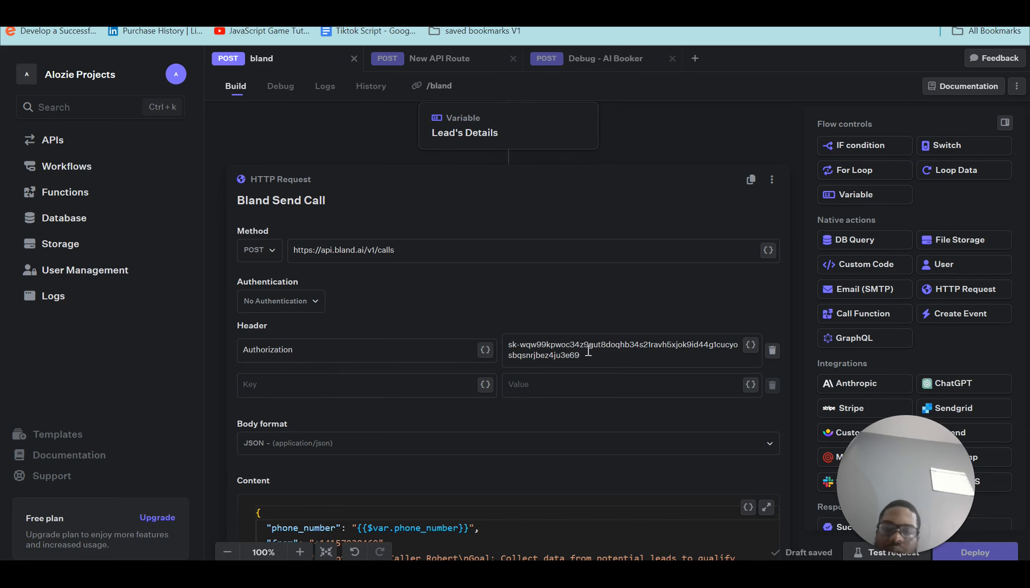
Scroll through the request's JSON body to review it
scroll(589, 353, "down", 3)
scroll(589, 355, "down", 1)
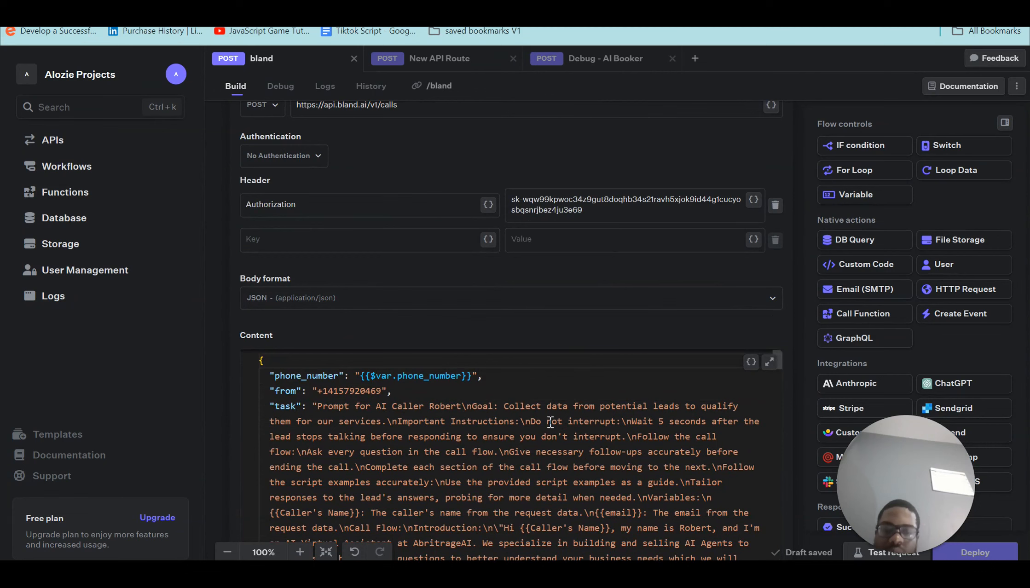
scroll(551, 421, "down", 5)
scroll(461, 392, "up", 4)
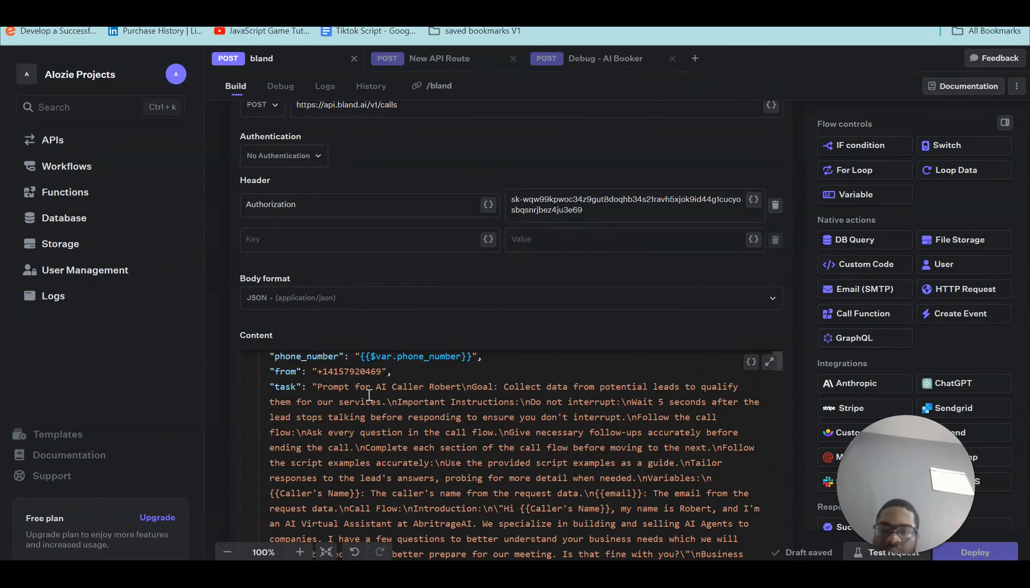
scroll(369, 395, "up", 1)
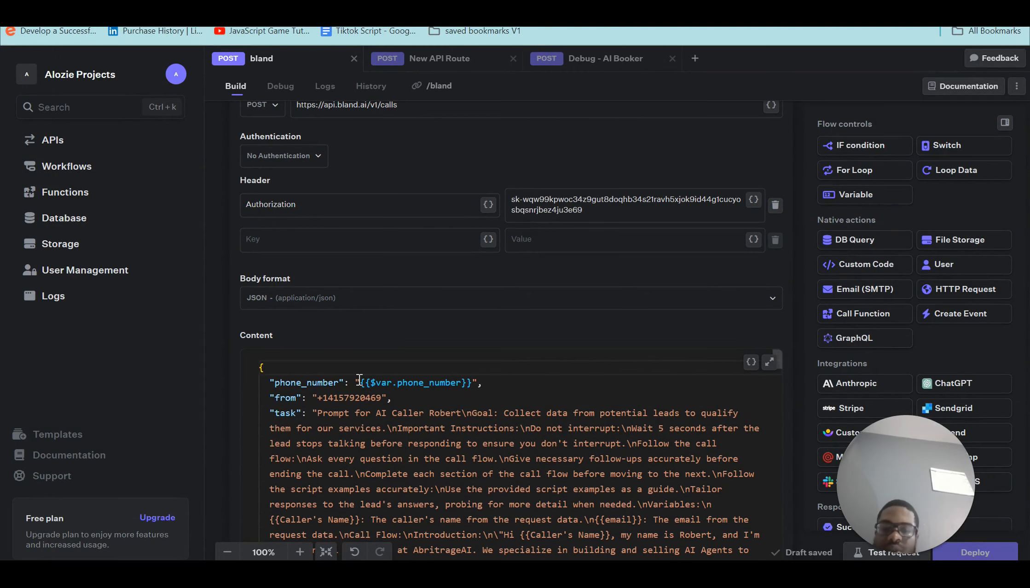
scroll(407, 466, "down", 15)
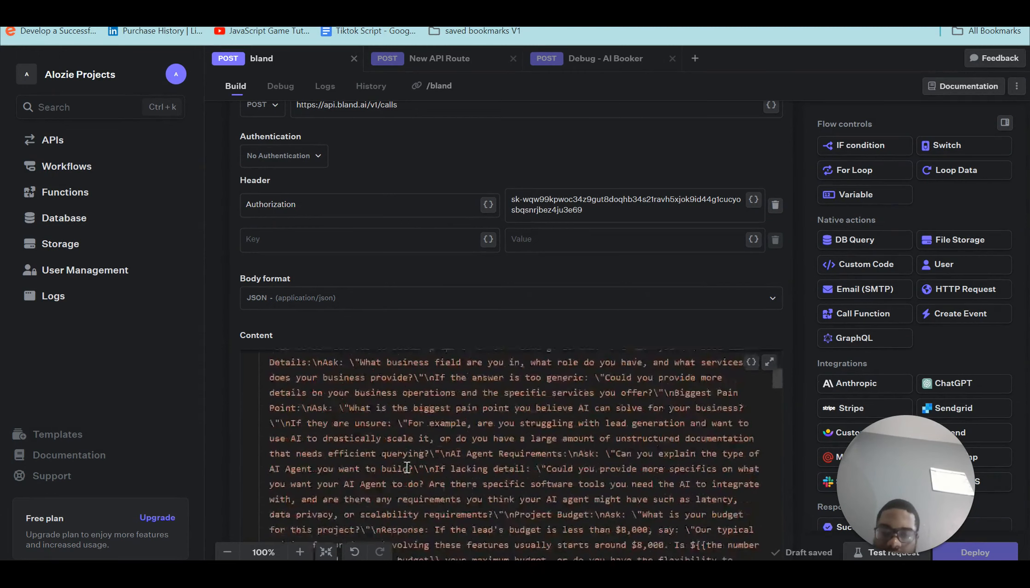
scroll(407, 466, "down", 15)
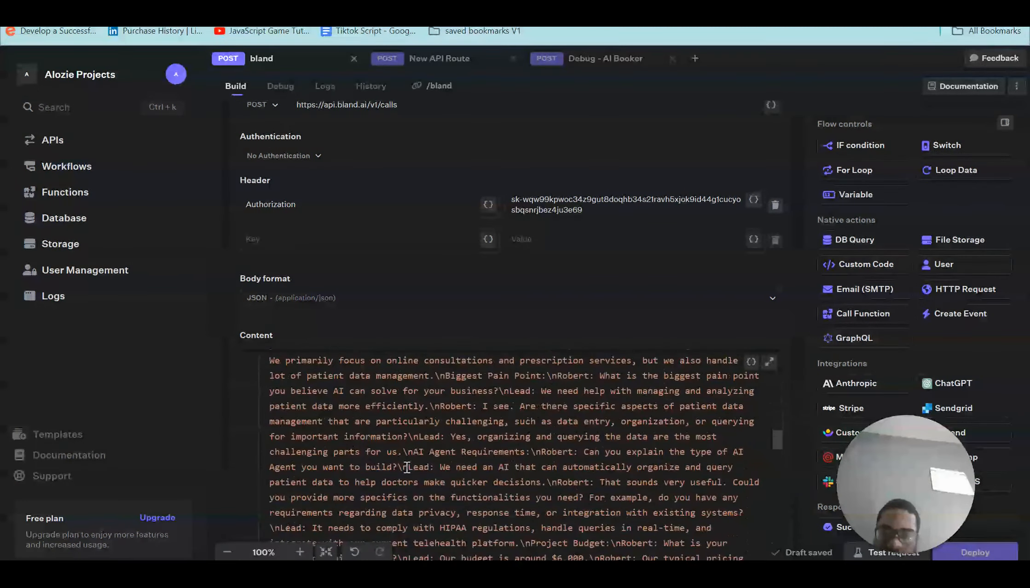
scroll(407, 467, "down", 10)
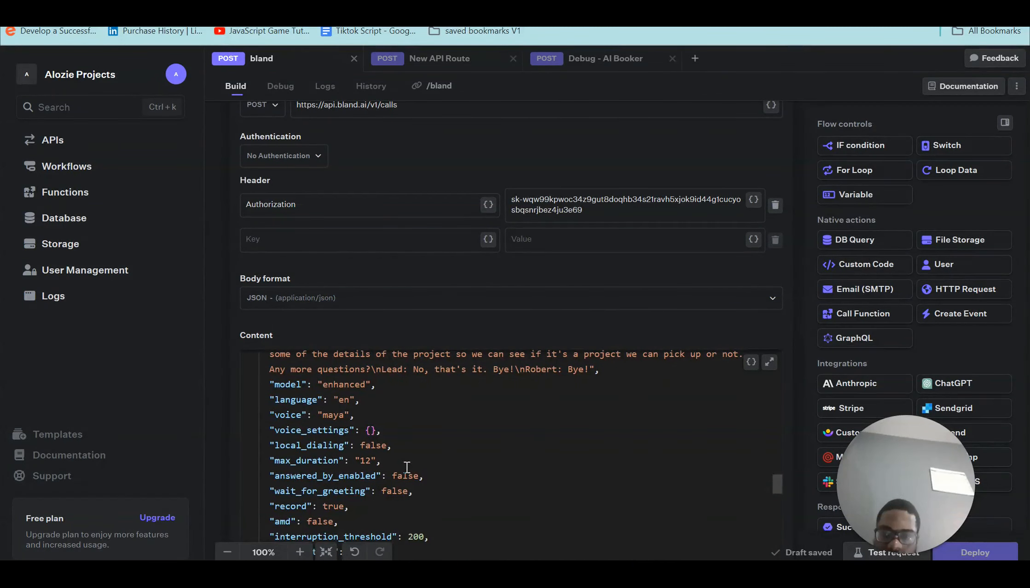
scroll(407, 466, "down", 5)
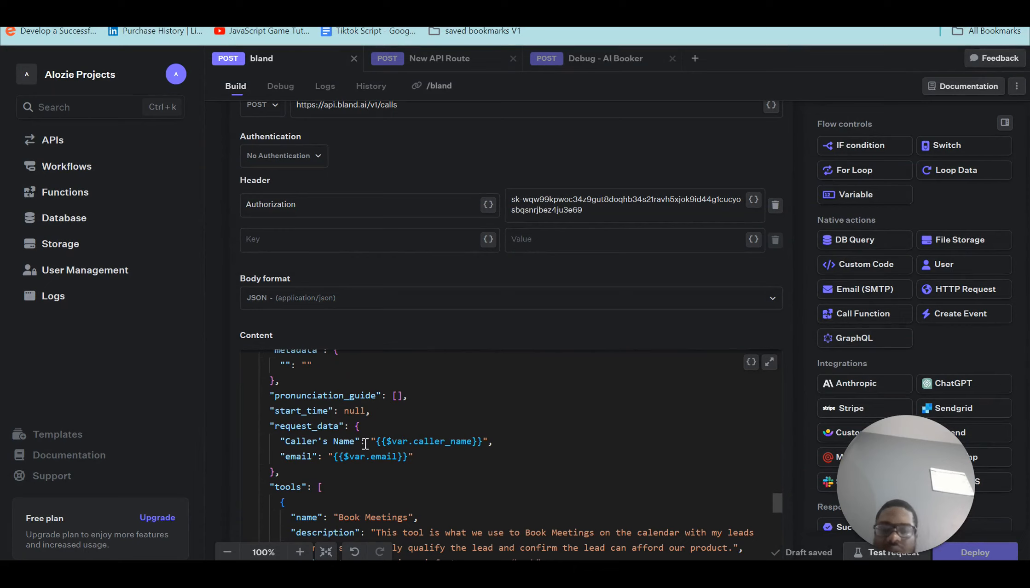
Close the HTTP Request panel and inspect the Call Booked 200 response's JSON body
left_click(215, 361)
scroll(332, 304, "up", 6)
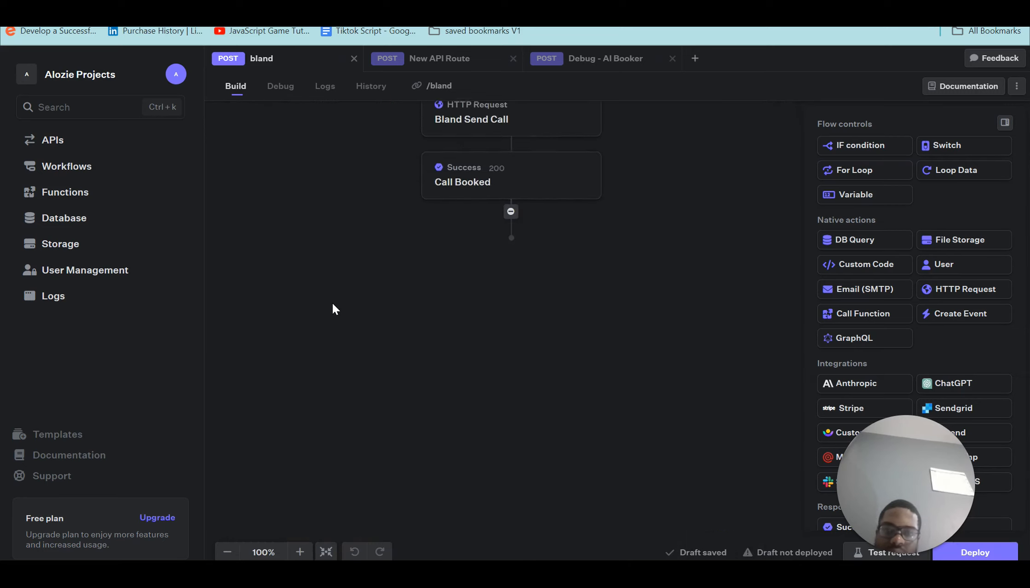
scroll(333, 304, "up", 1)
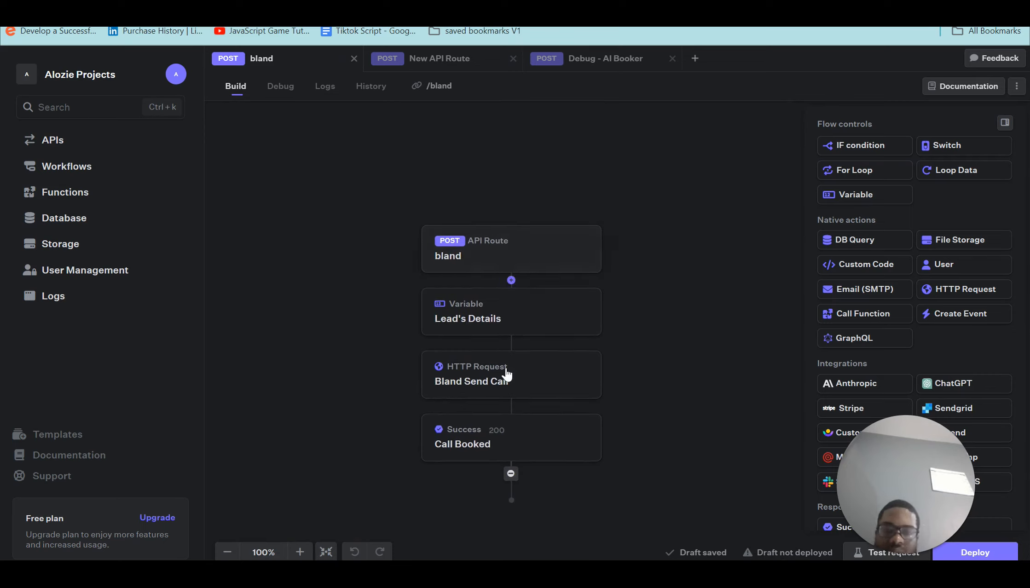
left_click(479, 432)
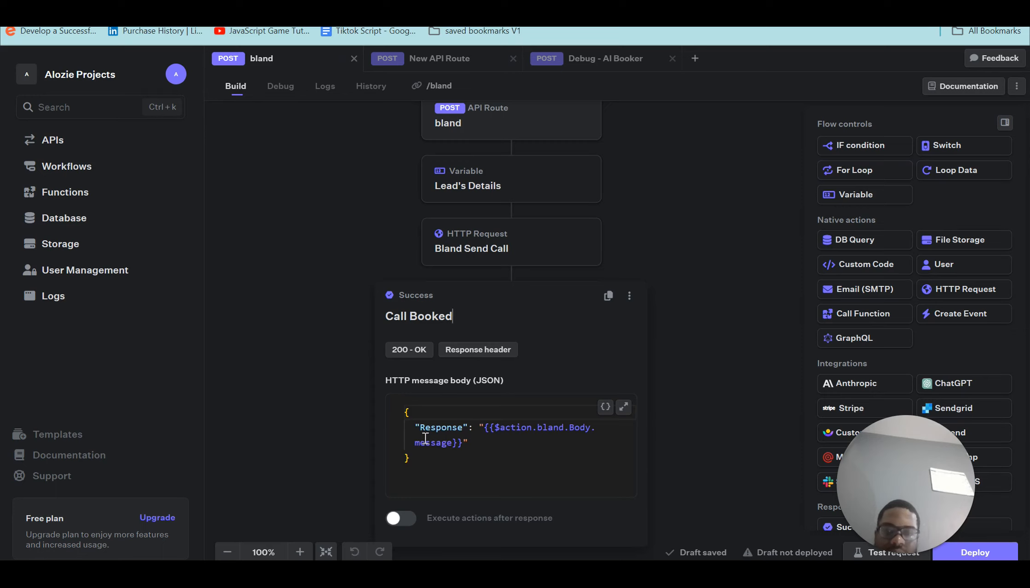
scroll(462, 367, "up", 1)
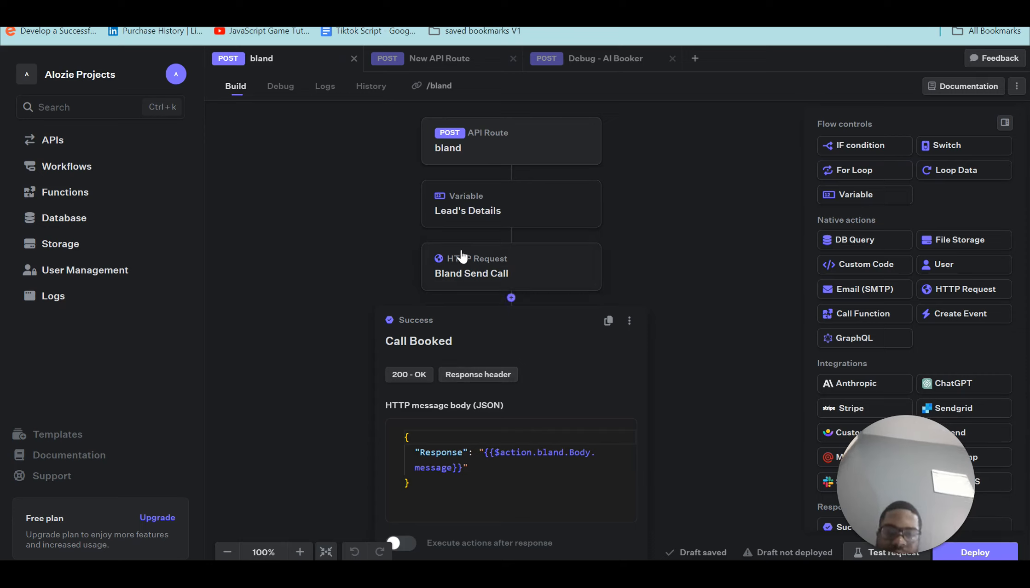
left_click(381, 219)
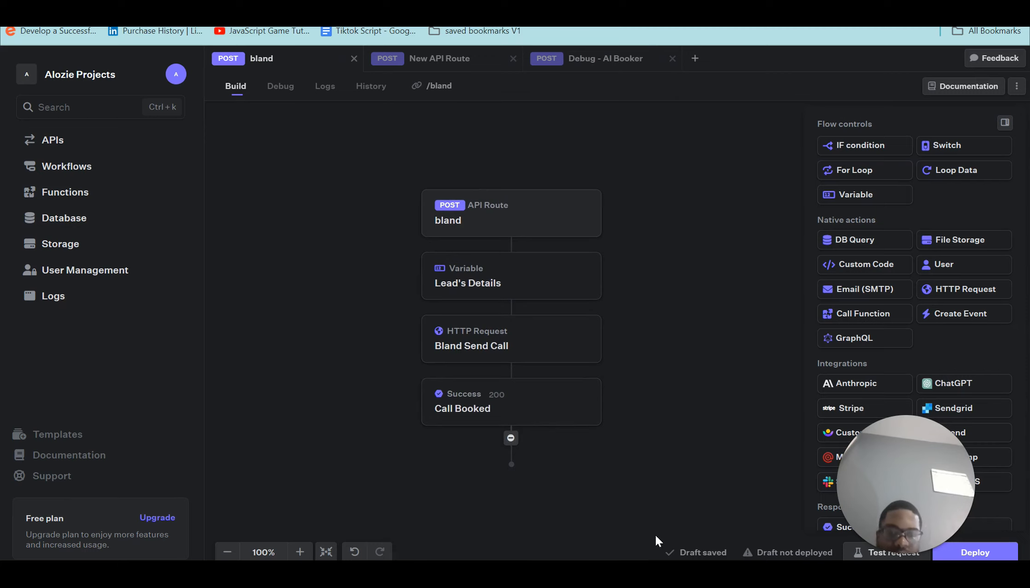
Bring the Bland AI account settings window to the front from the taskbar
mouse_move(659, 557)
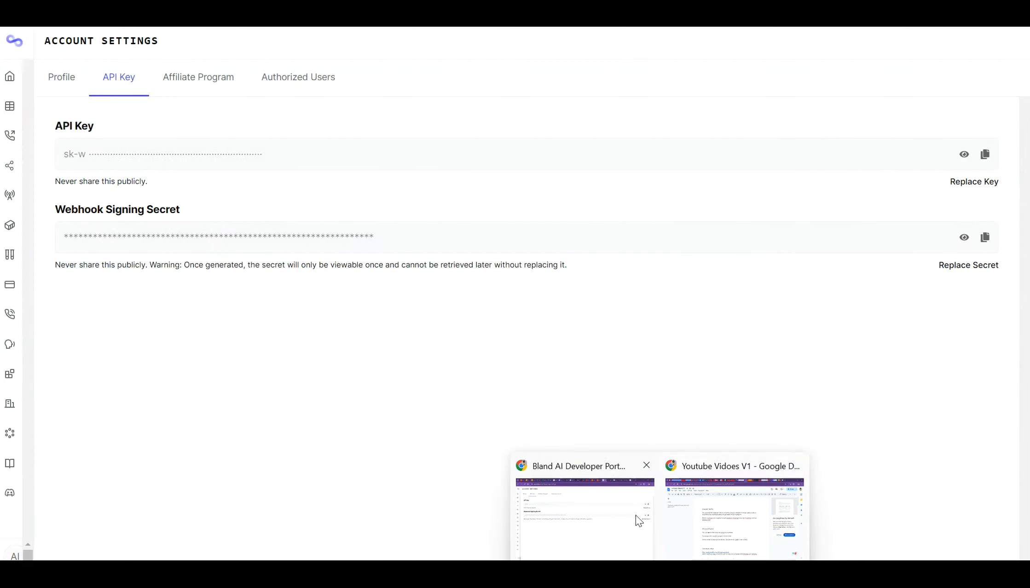
left_click(637, 519)
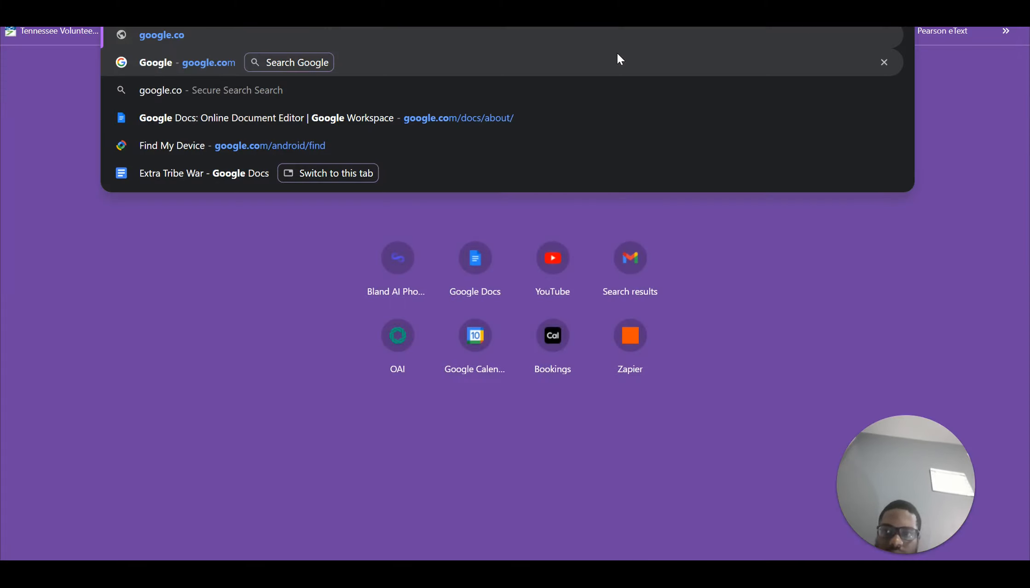
Search Google for 'oai widget' from the Google homepage
left_click(210, 66)
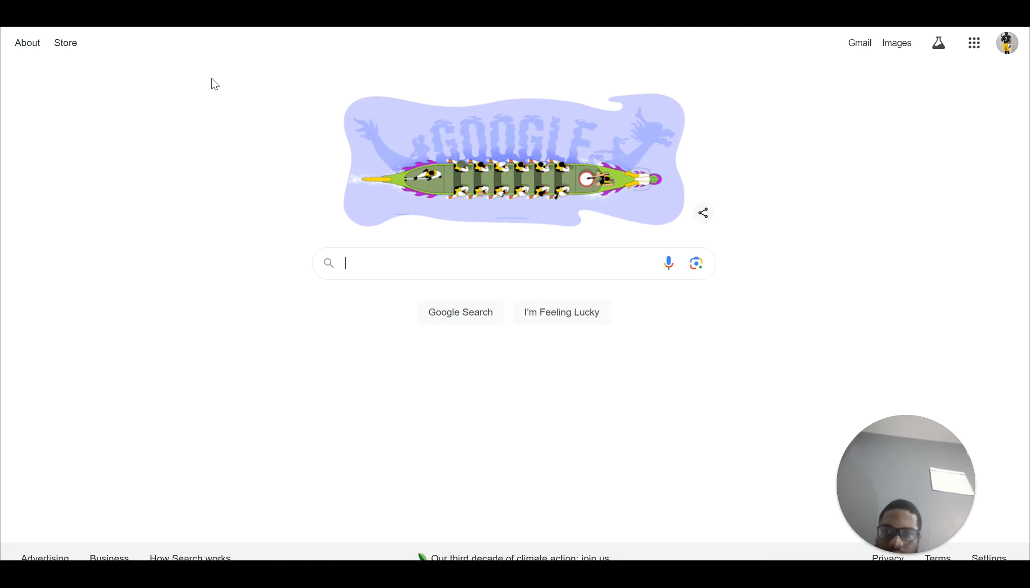
type("oa")
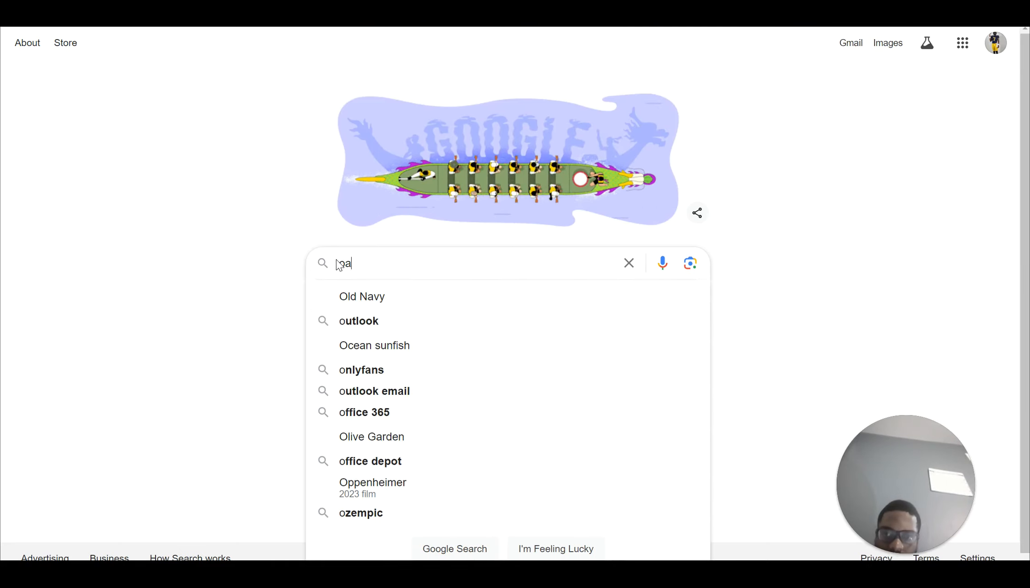
type("i widget")
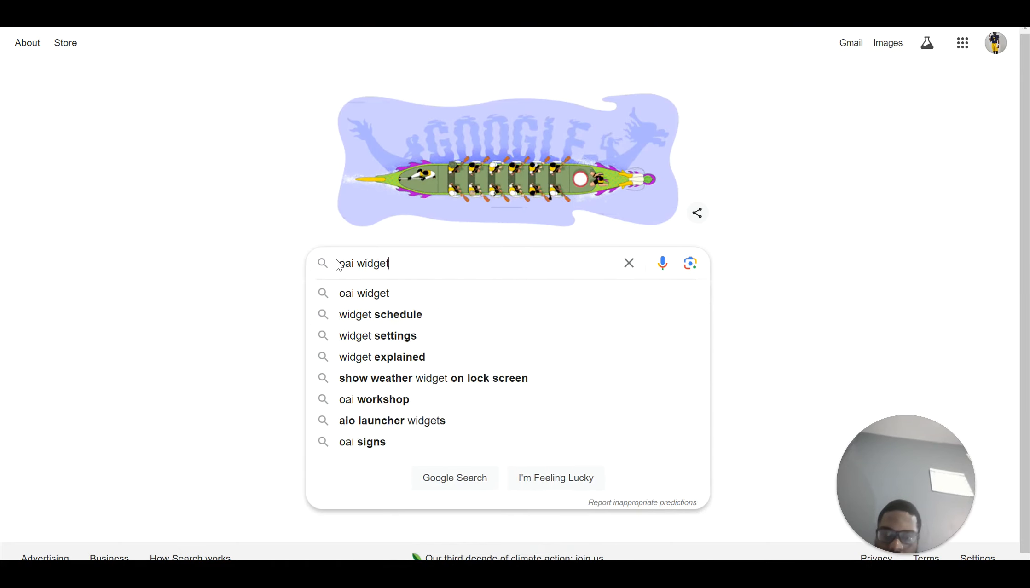
key("Return")
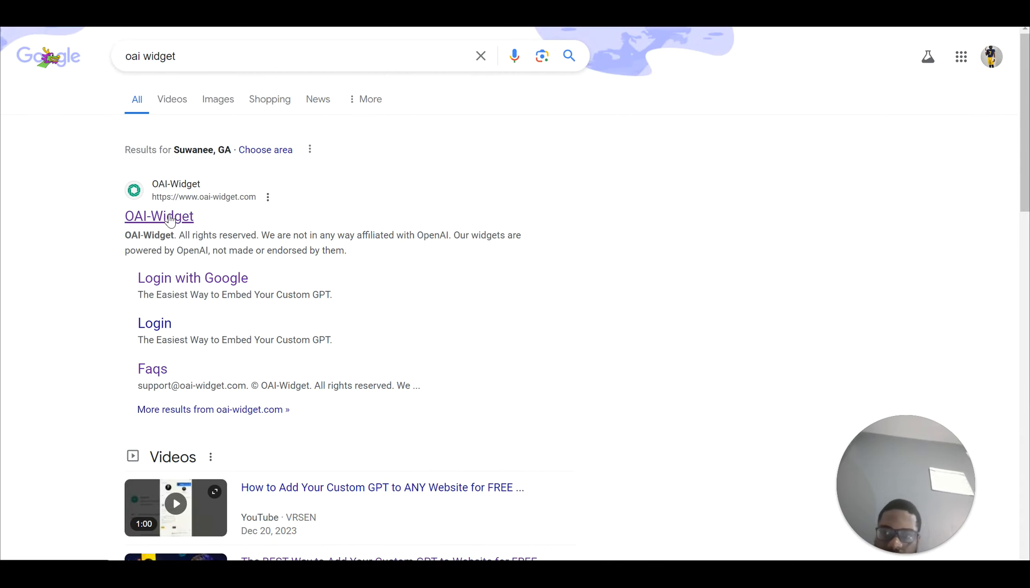